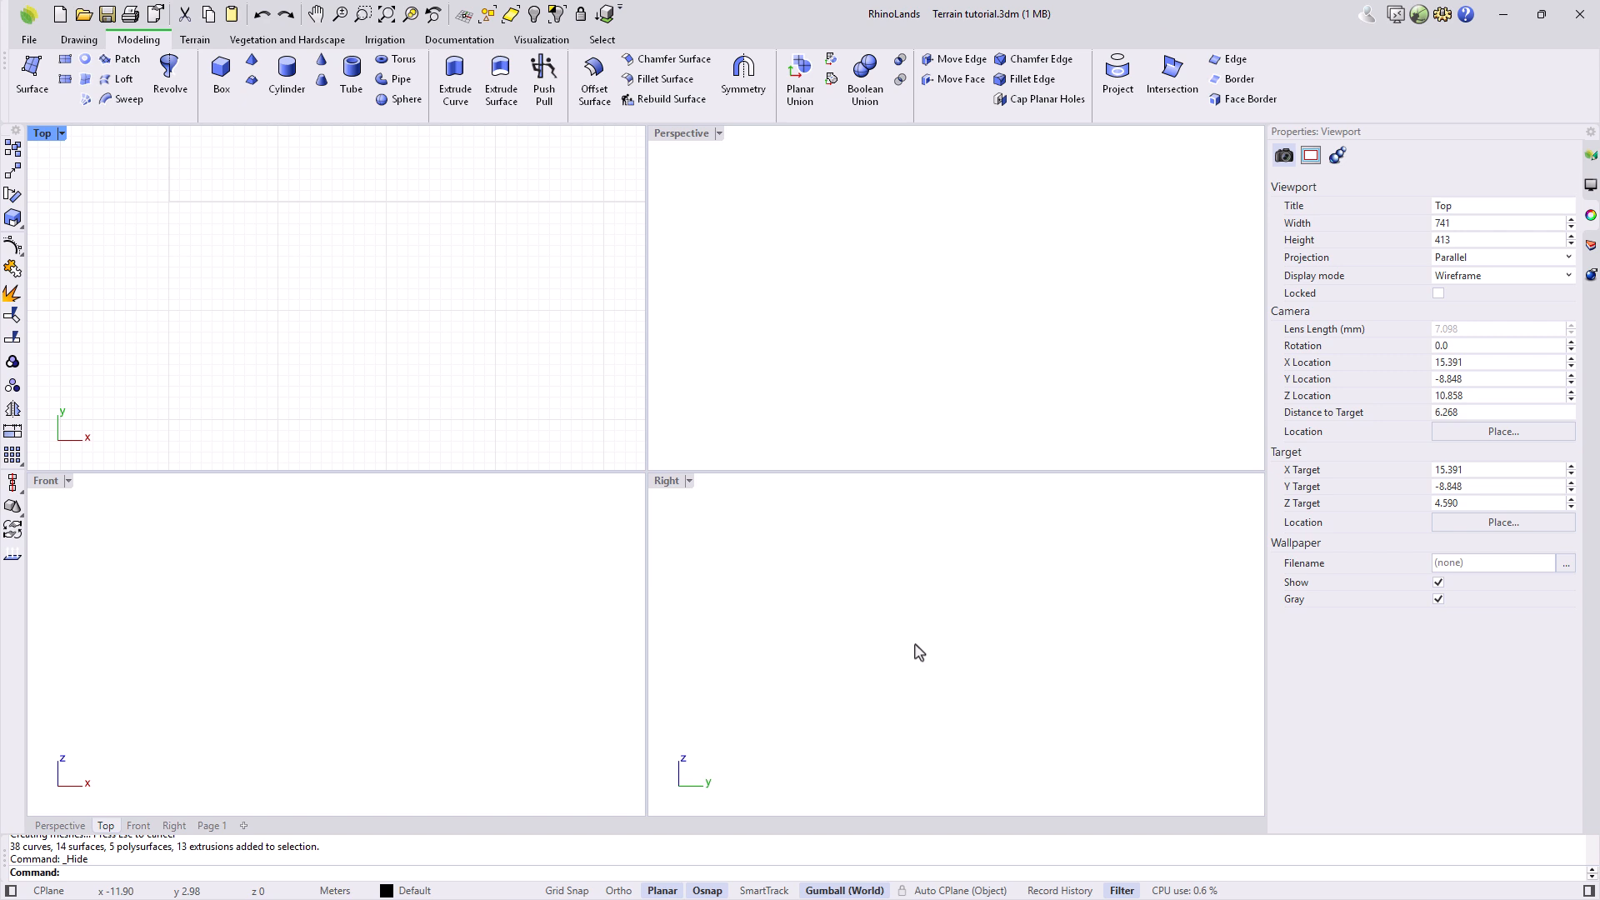
Step: Open the Earth Data importer and bring the Barcelona map to a tilted close view of the blocks around the marker
left_click(191, 43)
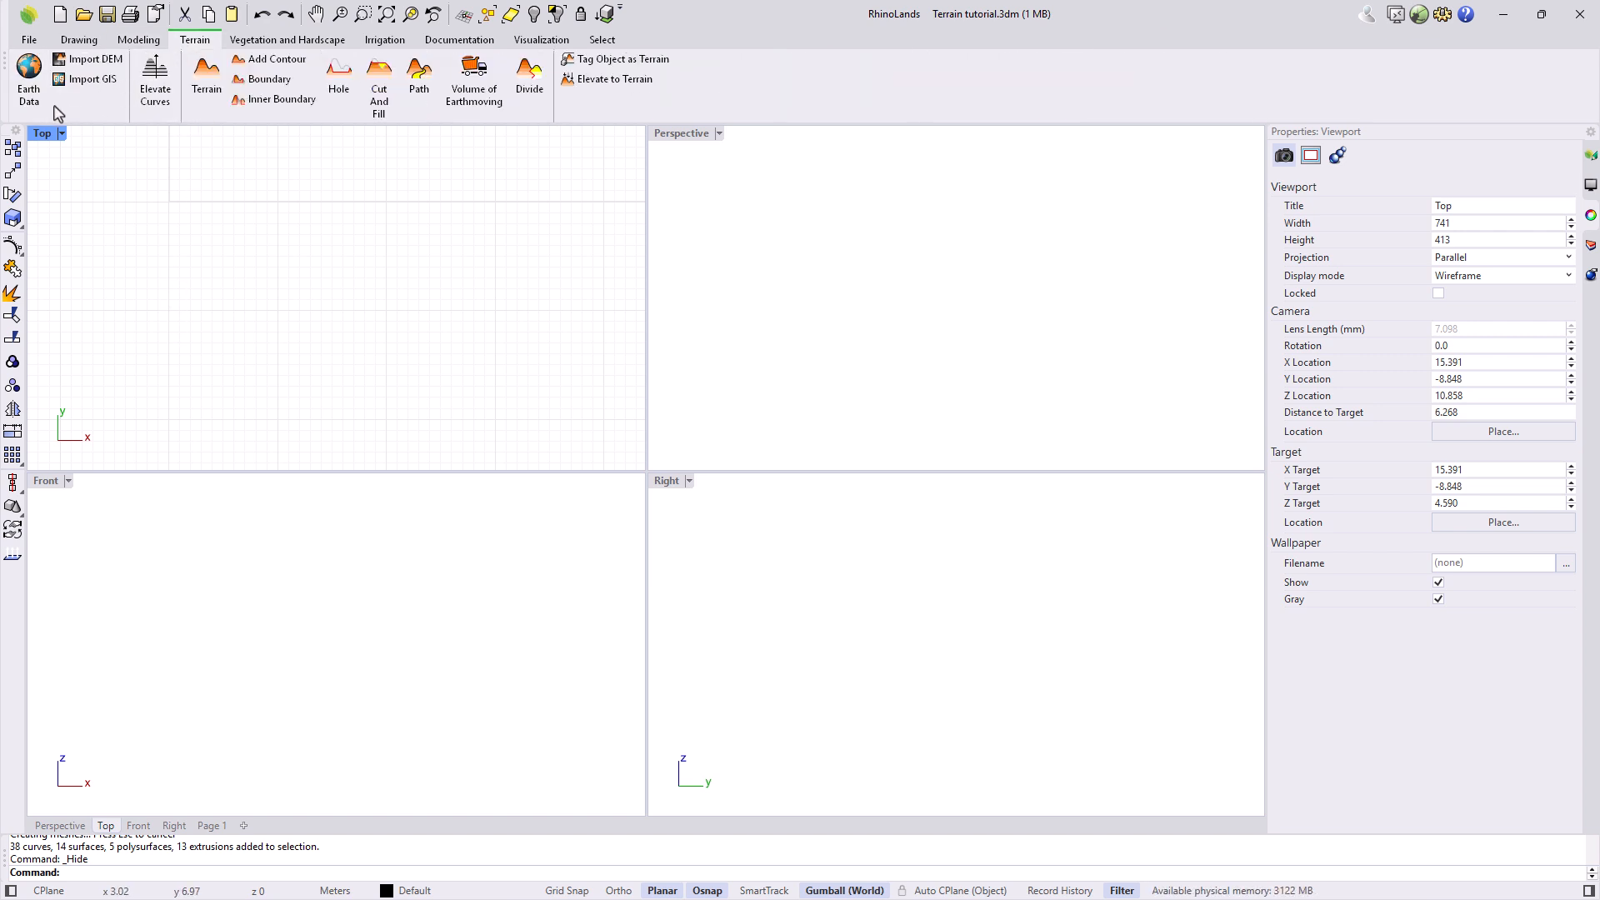
left_click(26, 80)
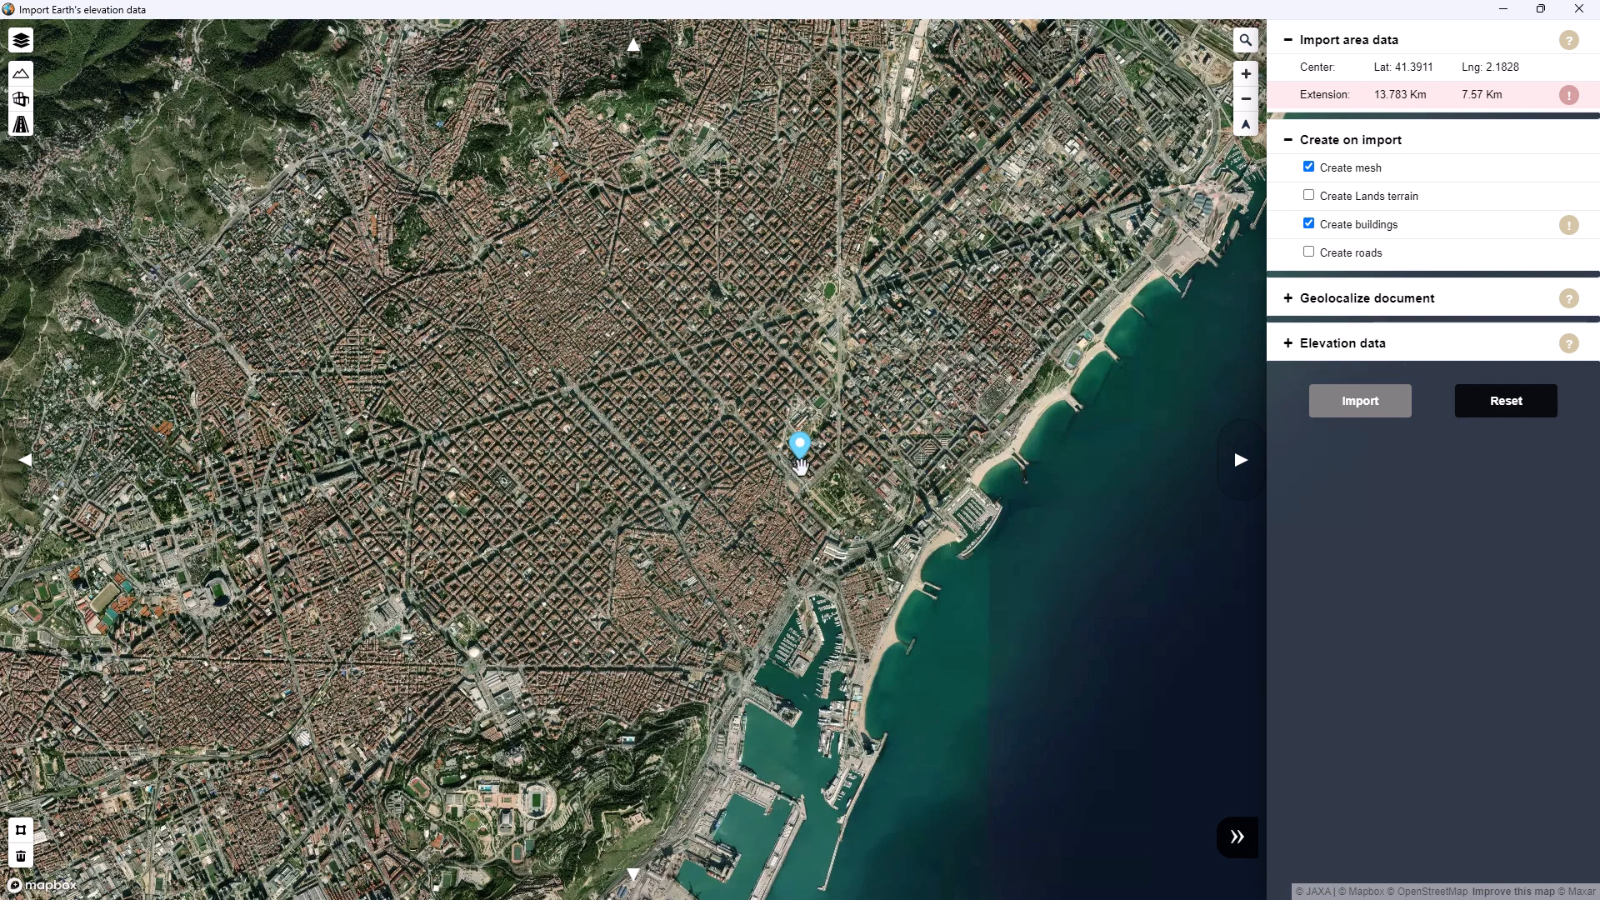
scroll(800, 465, "up", 3)
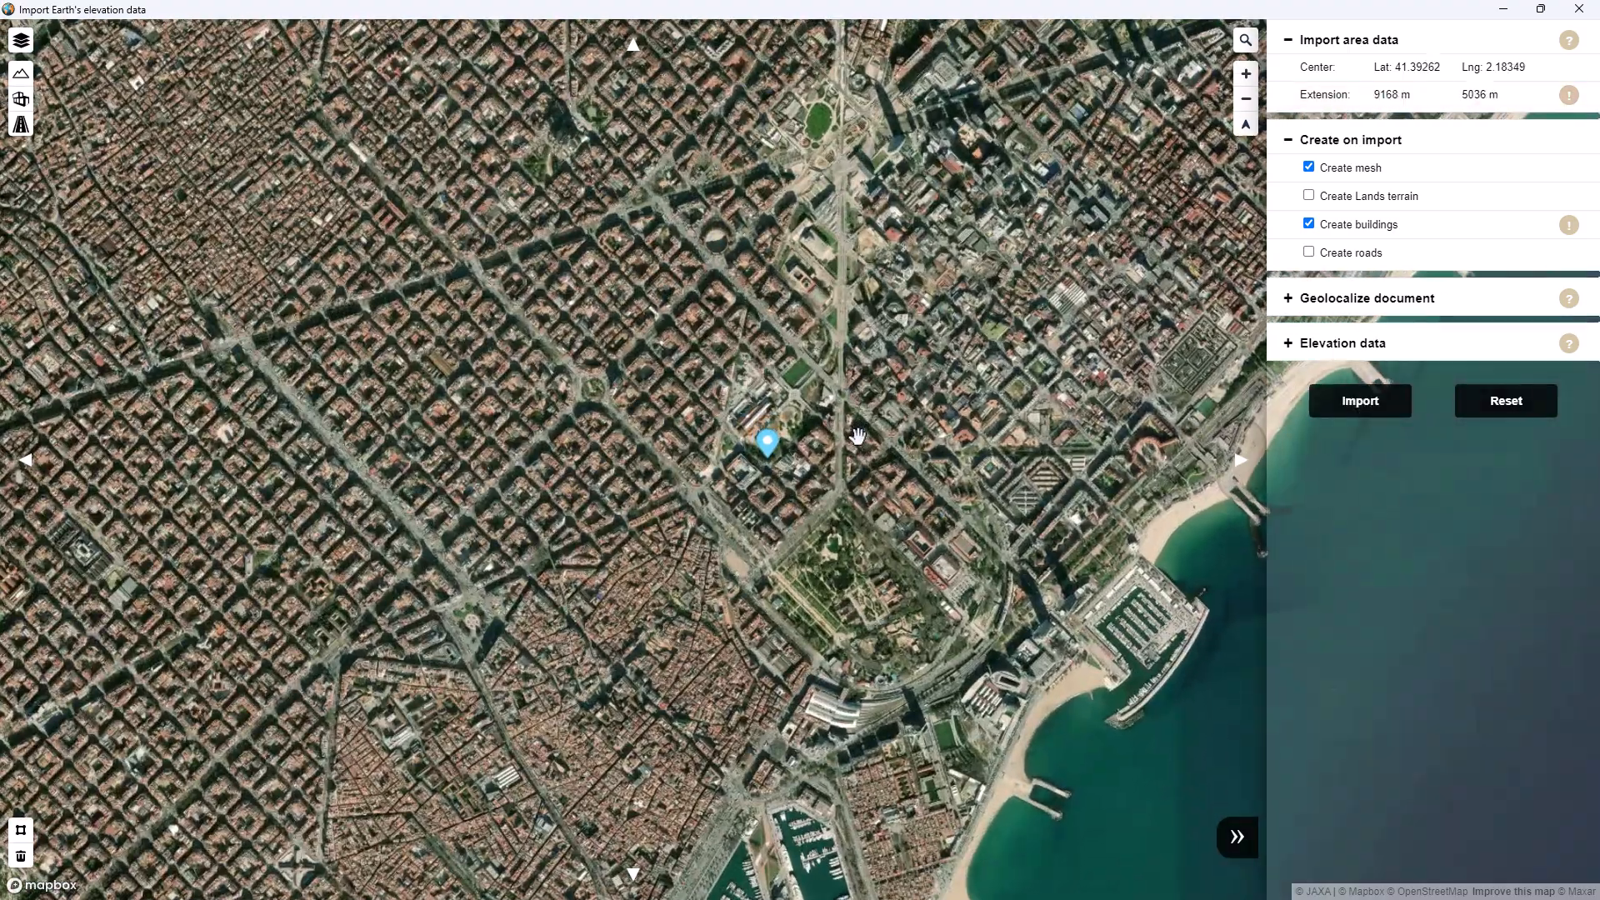
mouse_move(786, 459)
left_mouse_down()
mouse_move(659, 562)
mouse_move(733, 393)
left_mouse_up()
scroll(659, 563, "up", 4)
scroll(740, 318, "up", 2)
scroll(609, 526, "up", 2)
right_click_drag(915, 356, 901, 258)
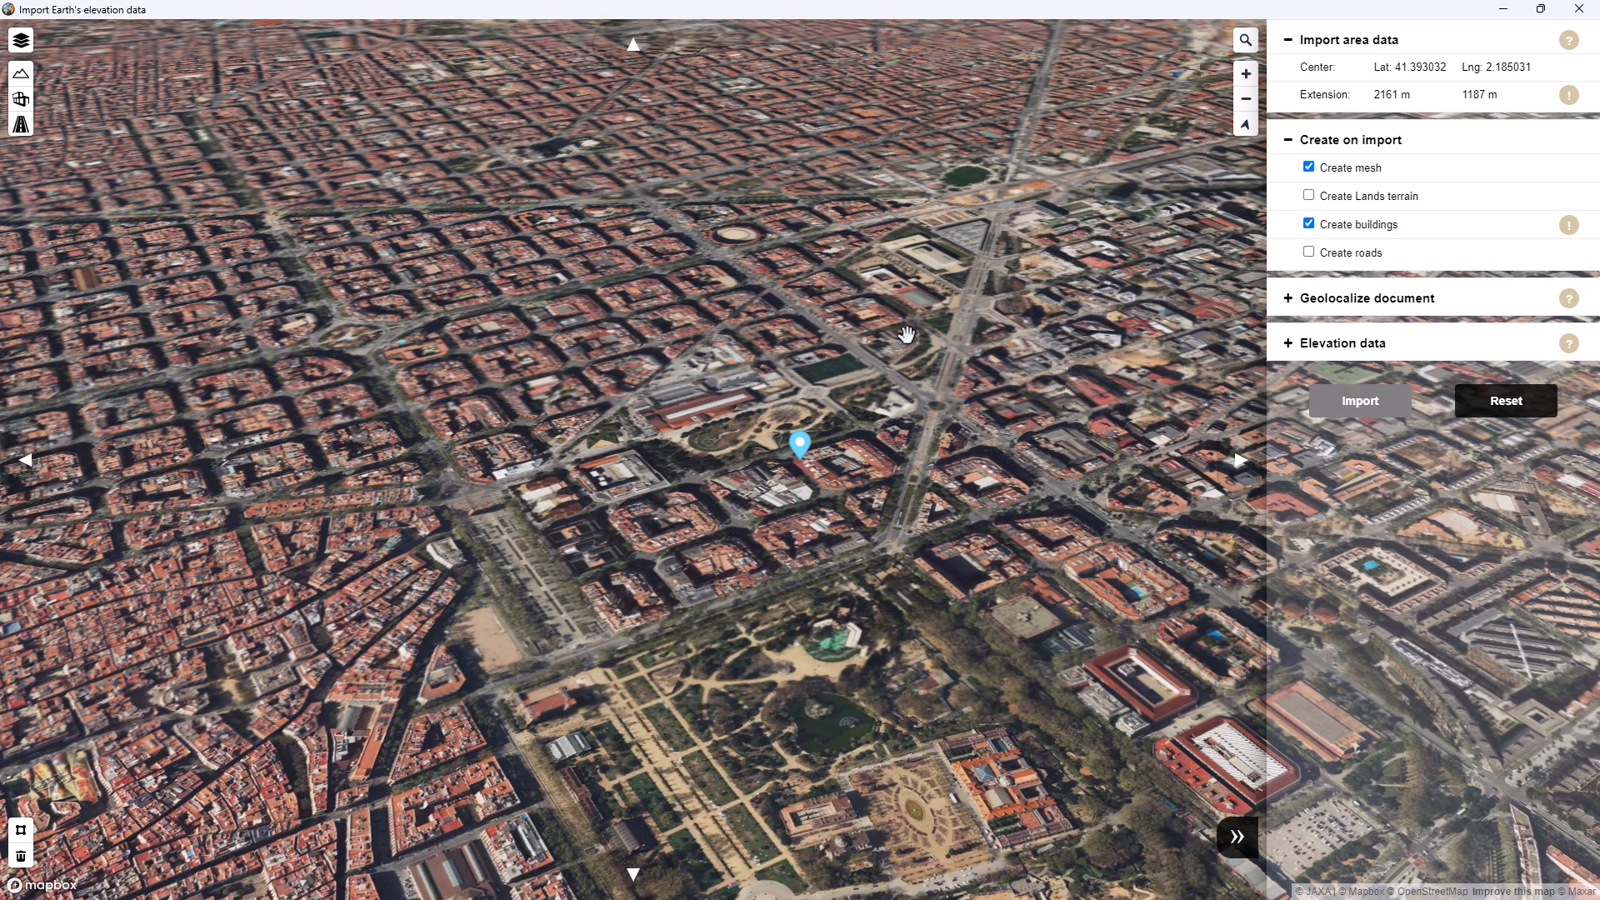
Step: Try out the map's place search, zoom in and out, and reset the view to north-up
left_click(1238, 48)
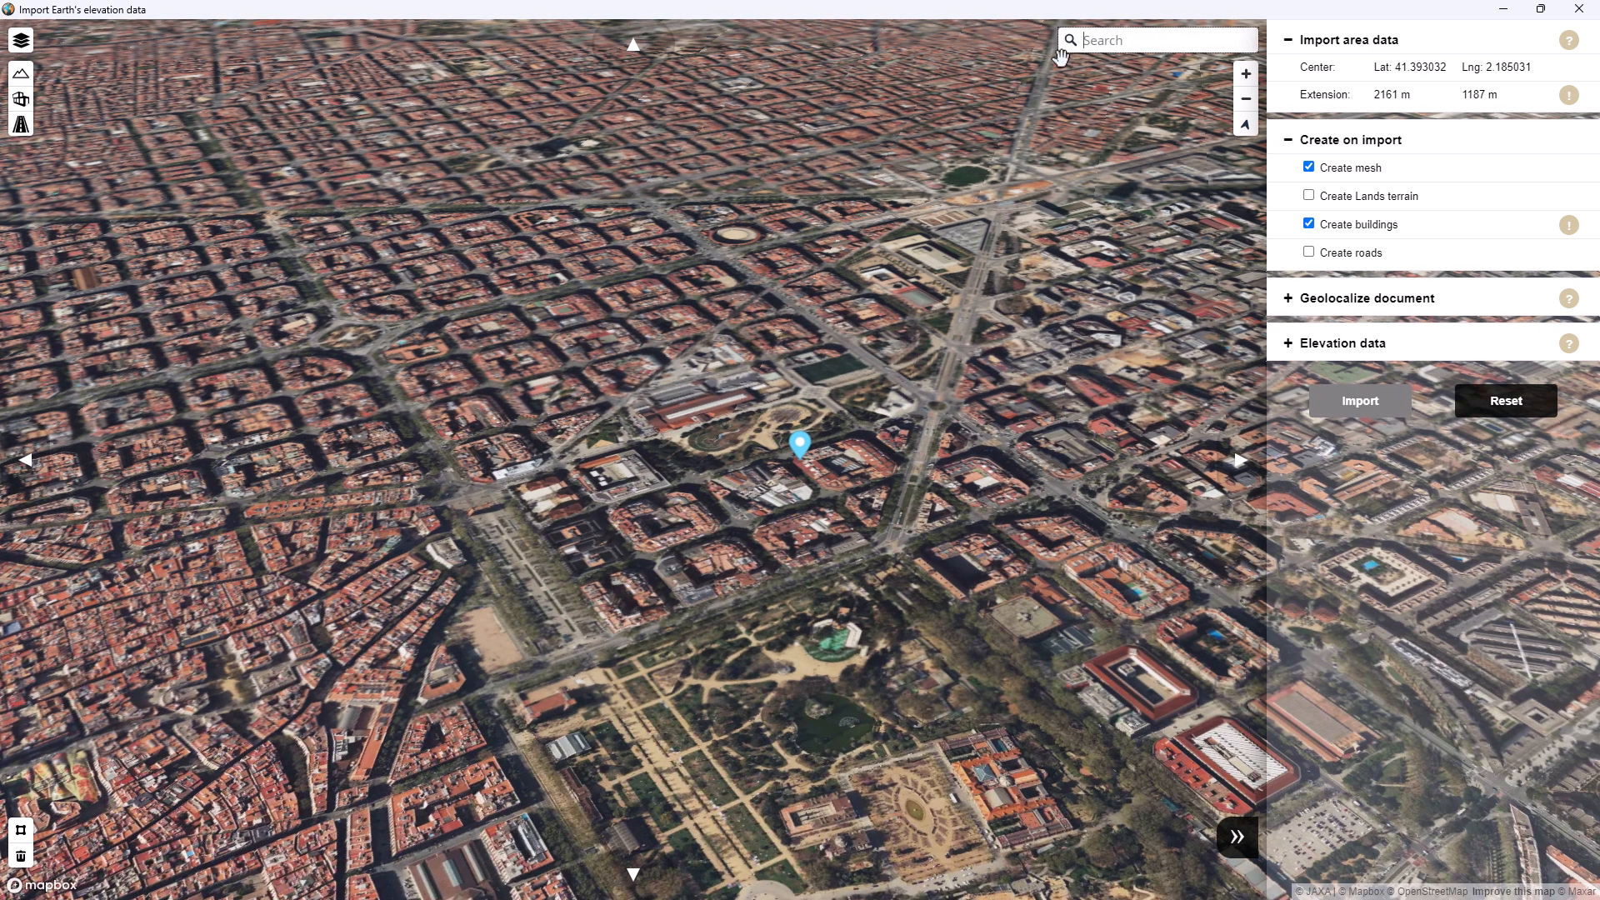
left_click(1243, 75)
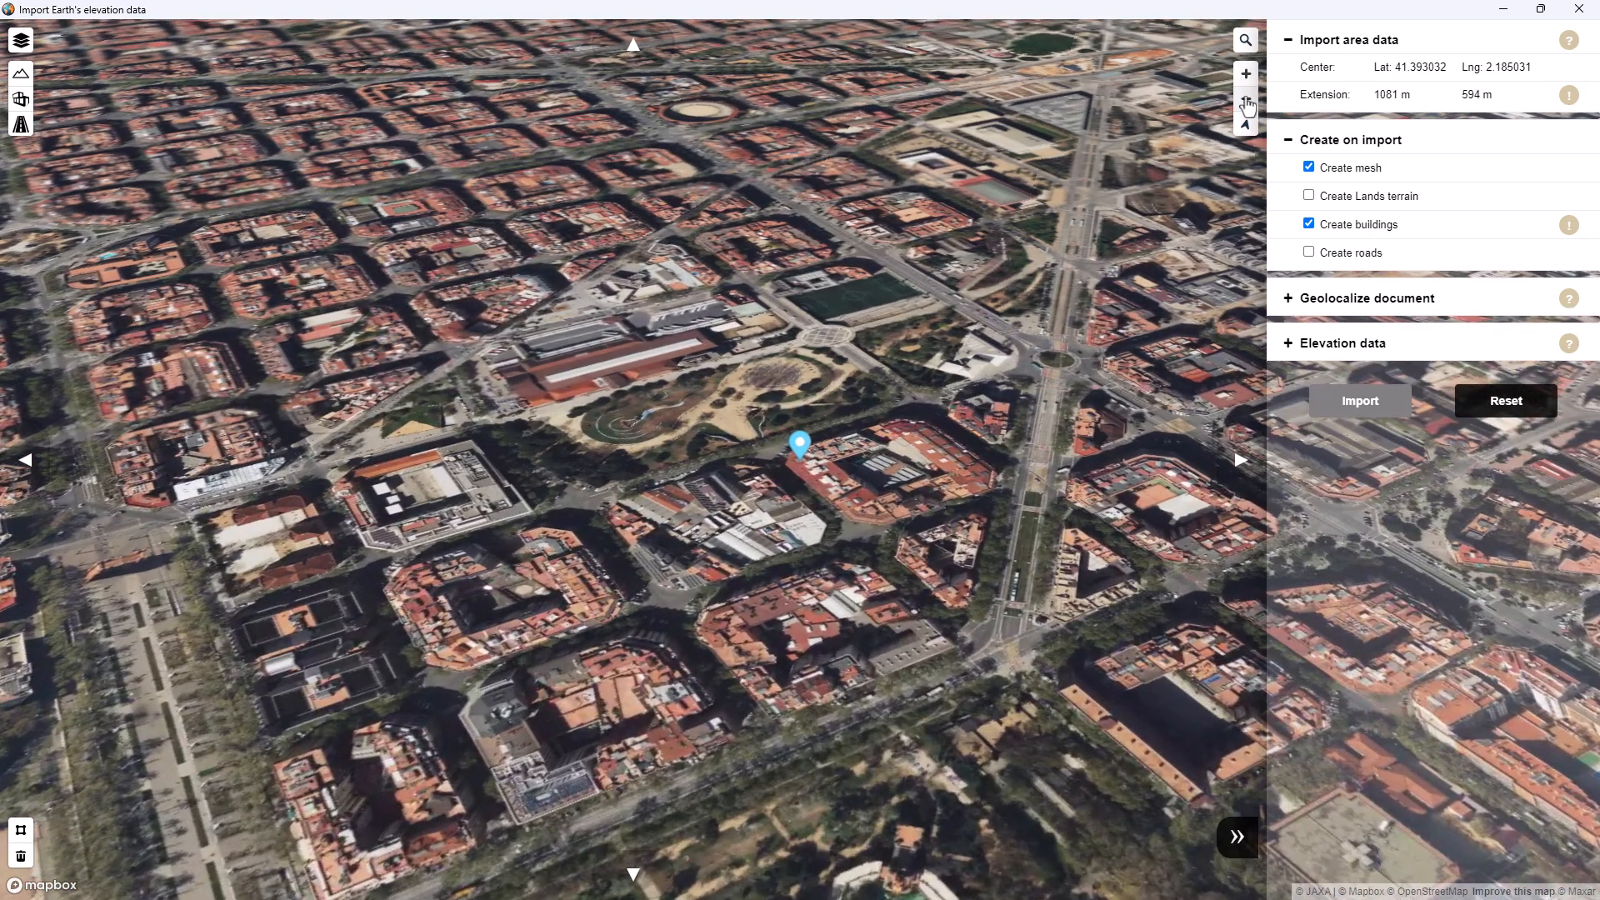
left_click(1246, 100)
left_click(1246, 122)
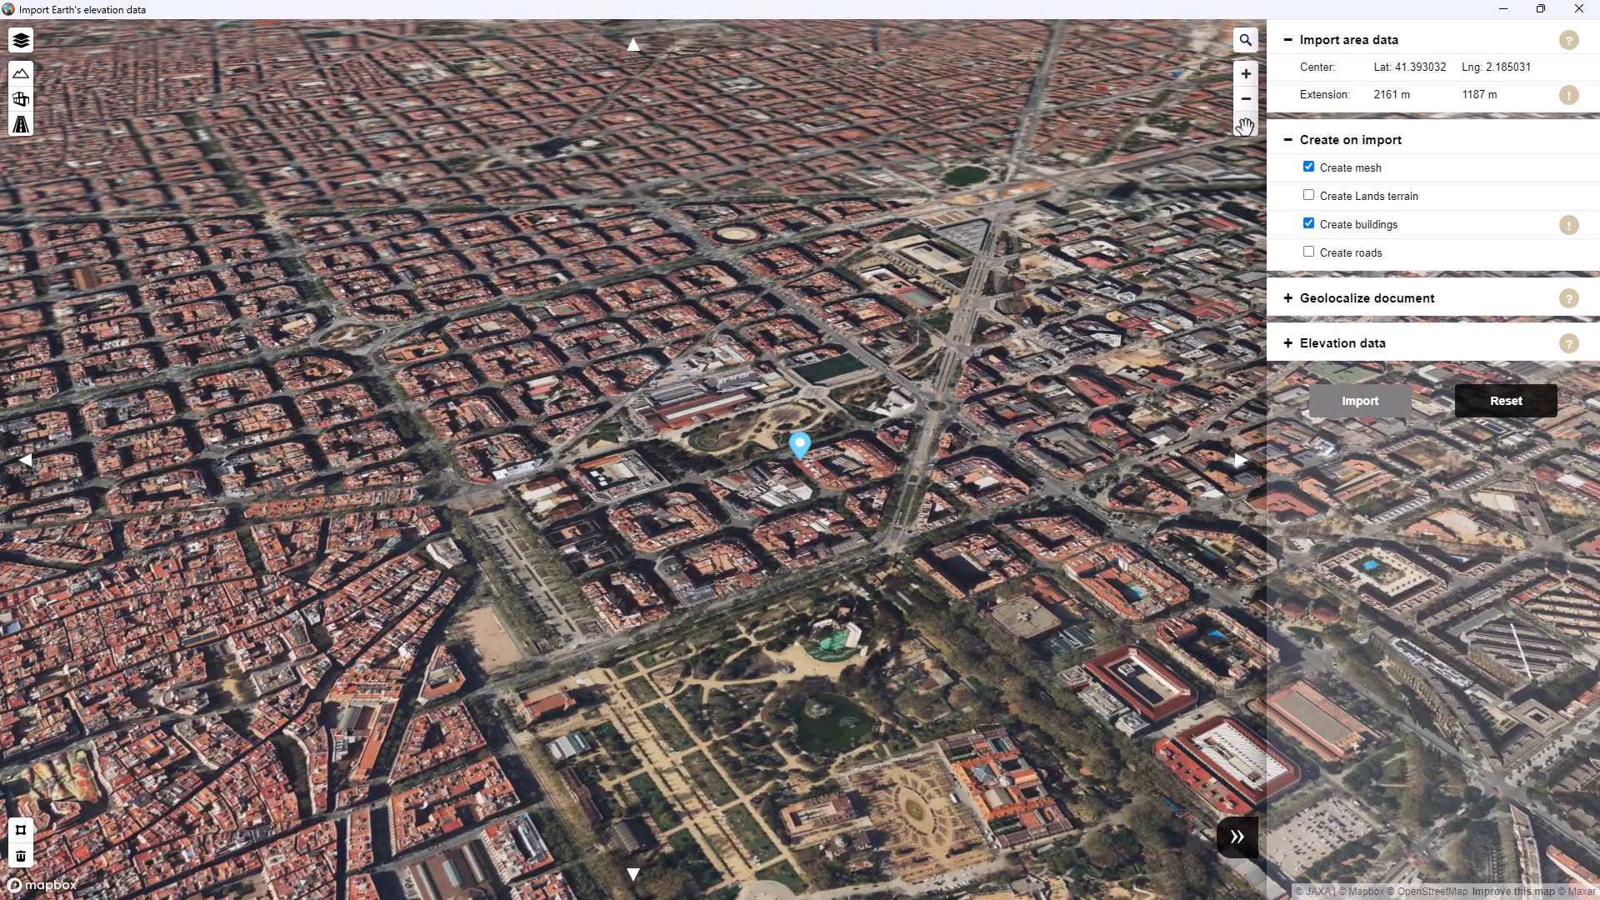
scroll(1000, 461, "down", 1)
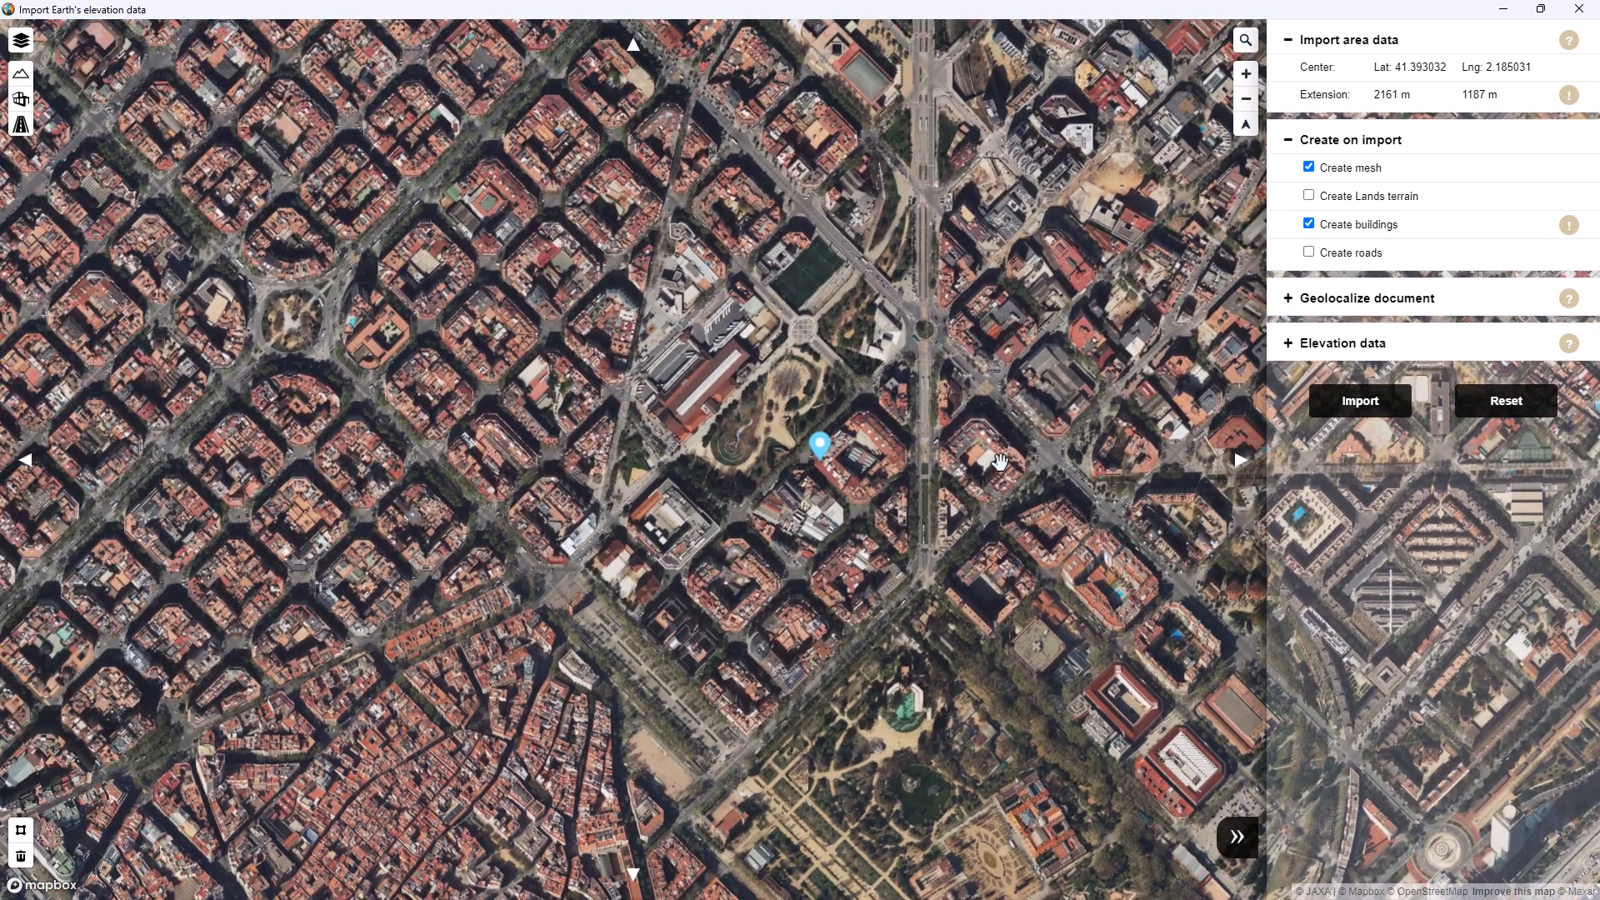
Step: Switch the map to the street style and display the relief, 3D buildings and roads on it
left_click(22, 41)
left_click(48, 63)
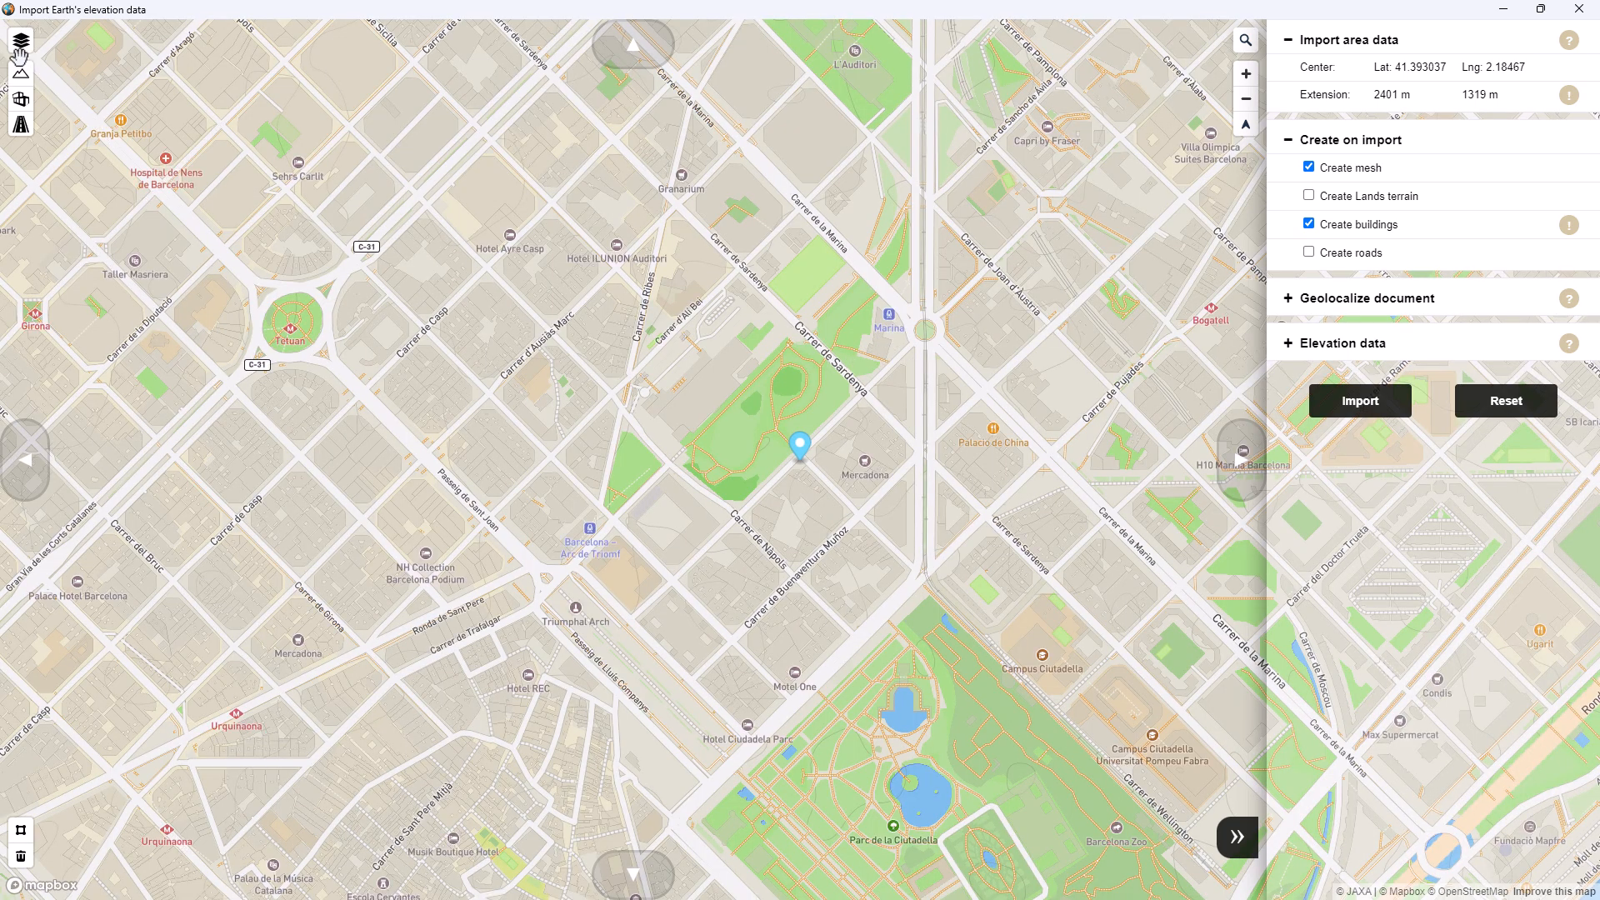
left_click(23, 77)
left_click(23, 100)
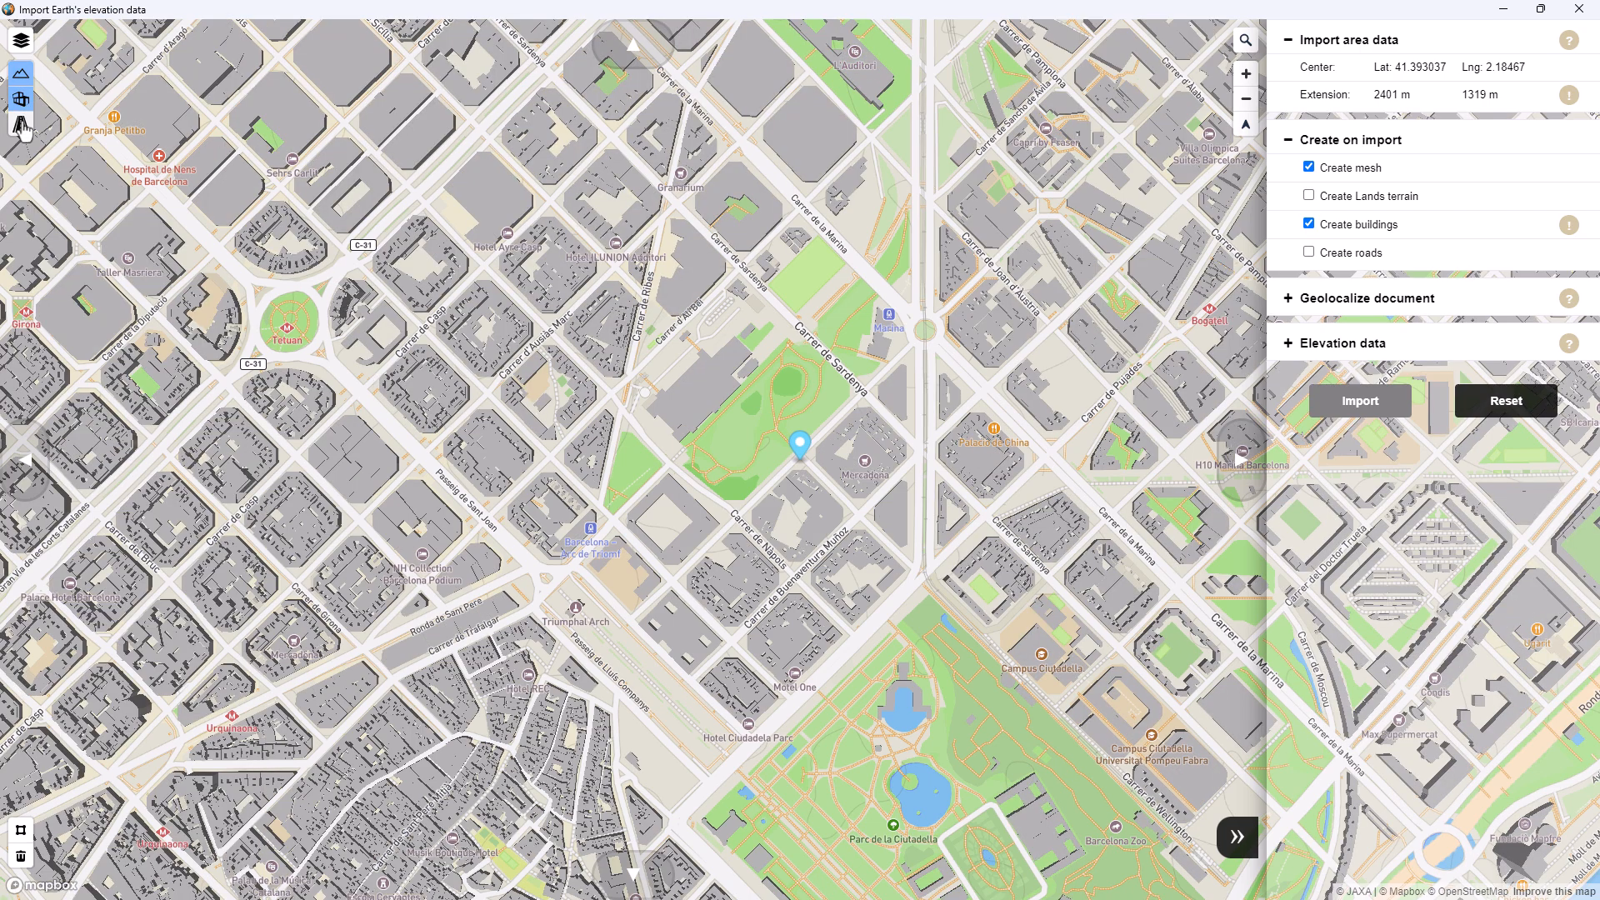
left_click(22, 125)
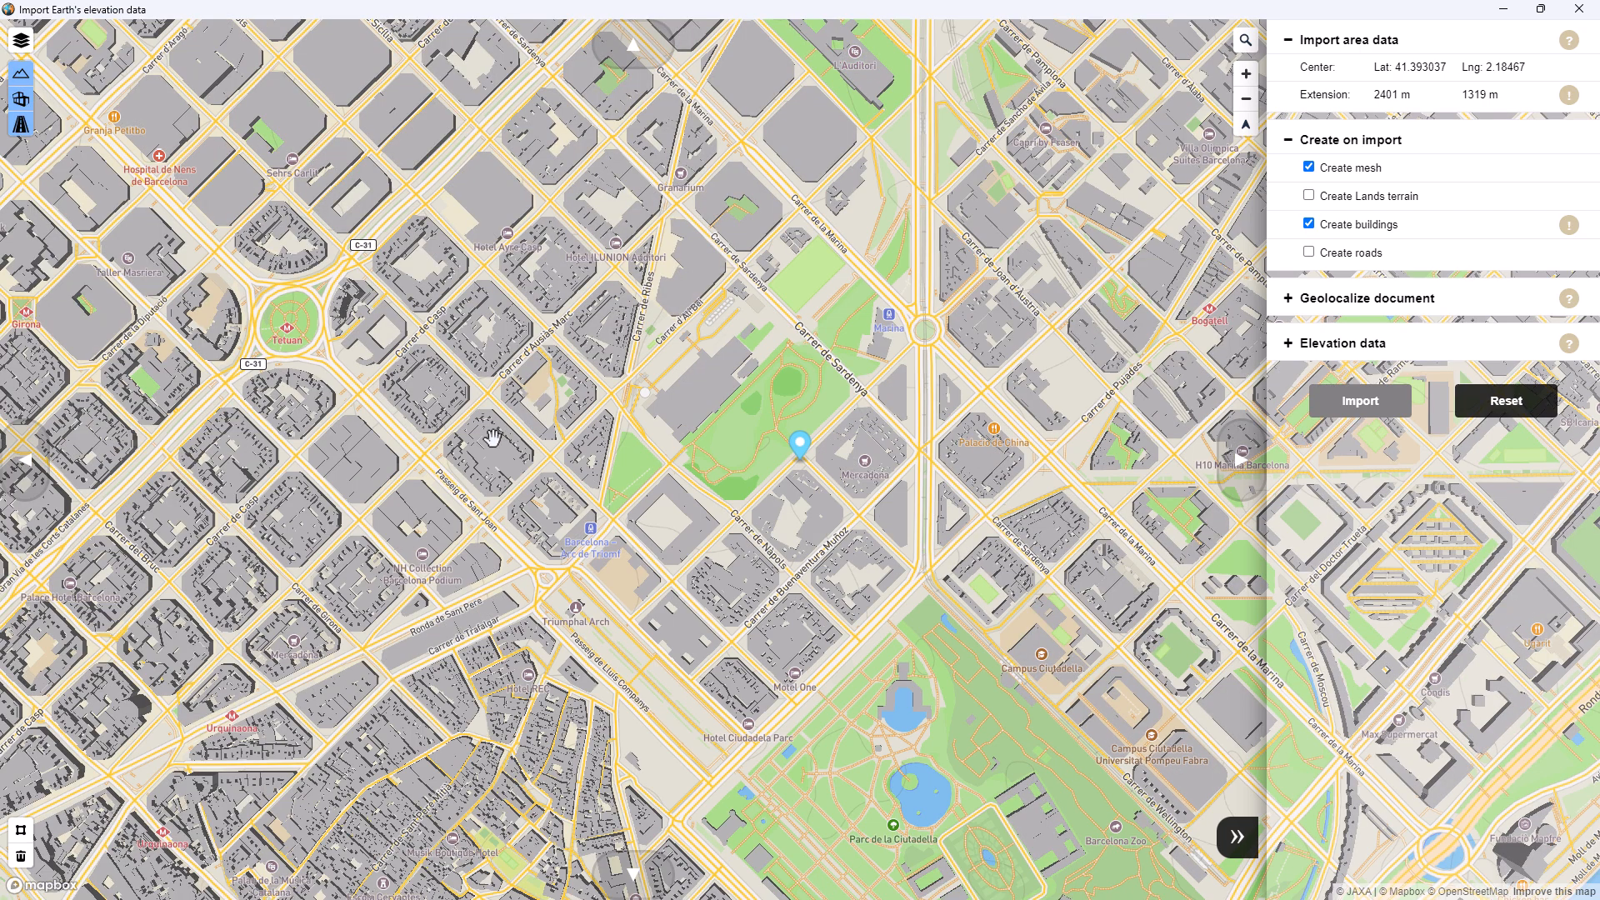
Step: Mark a rectangular import area about 794 by 385 m around the park and enable creating the Lands terrain and roads
left_click(18, 835)
left_click(1047, 531)
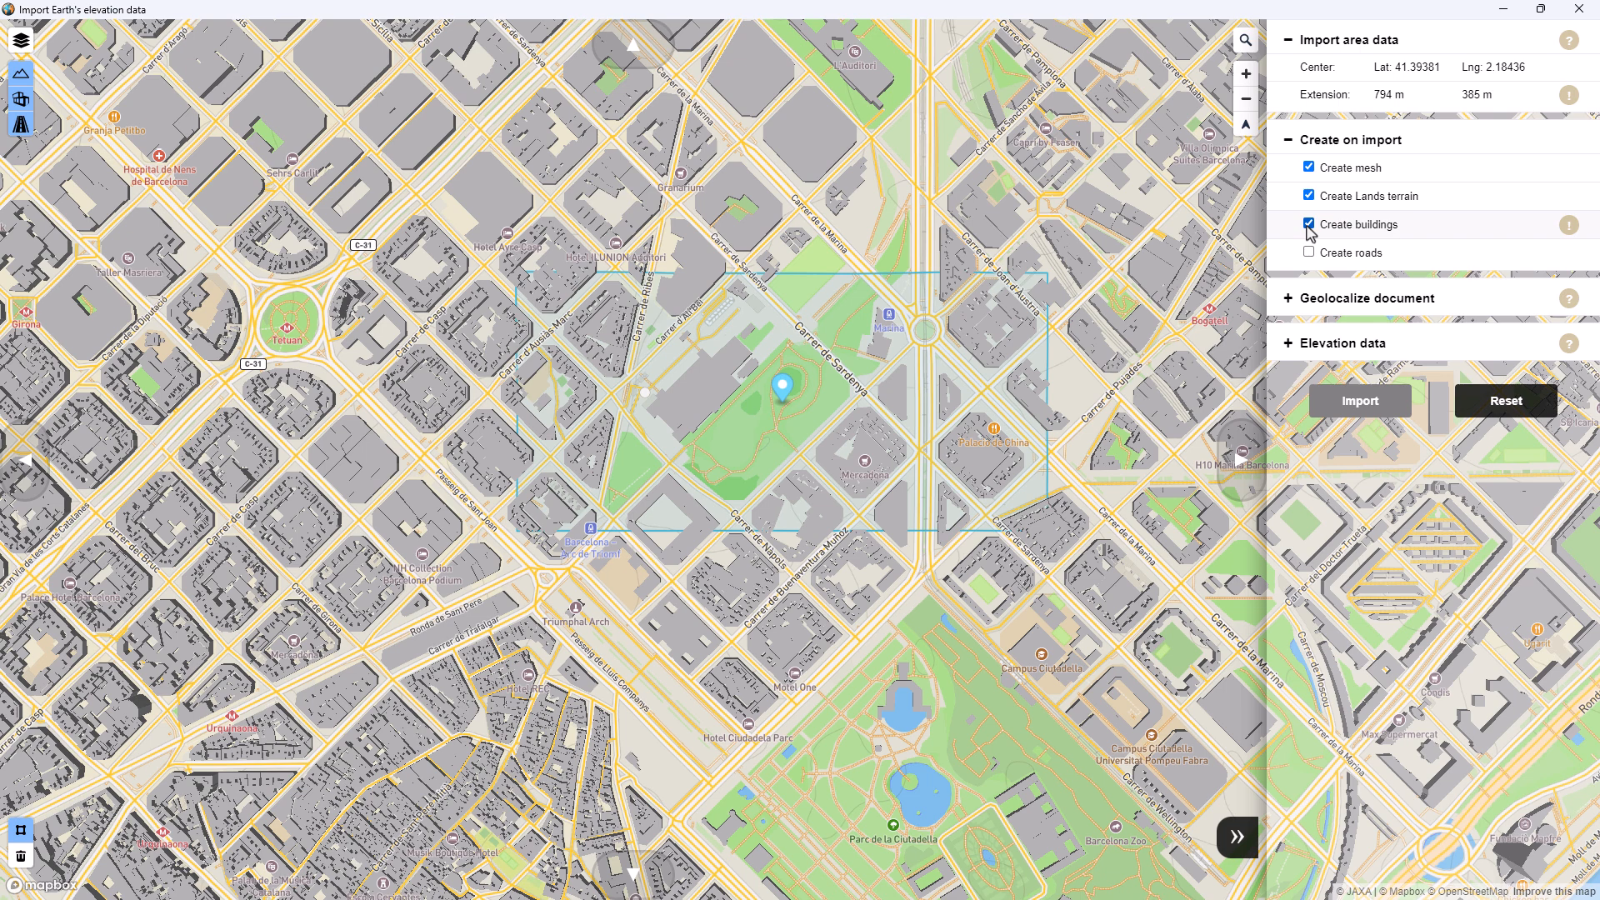
left_click(1307, 255)
Step: Review the document geolocation and elevation data settings, and import the marked area into the model
left_click(1282, 305)
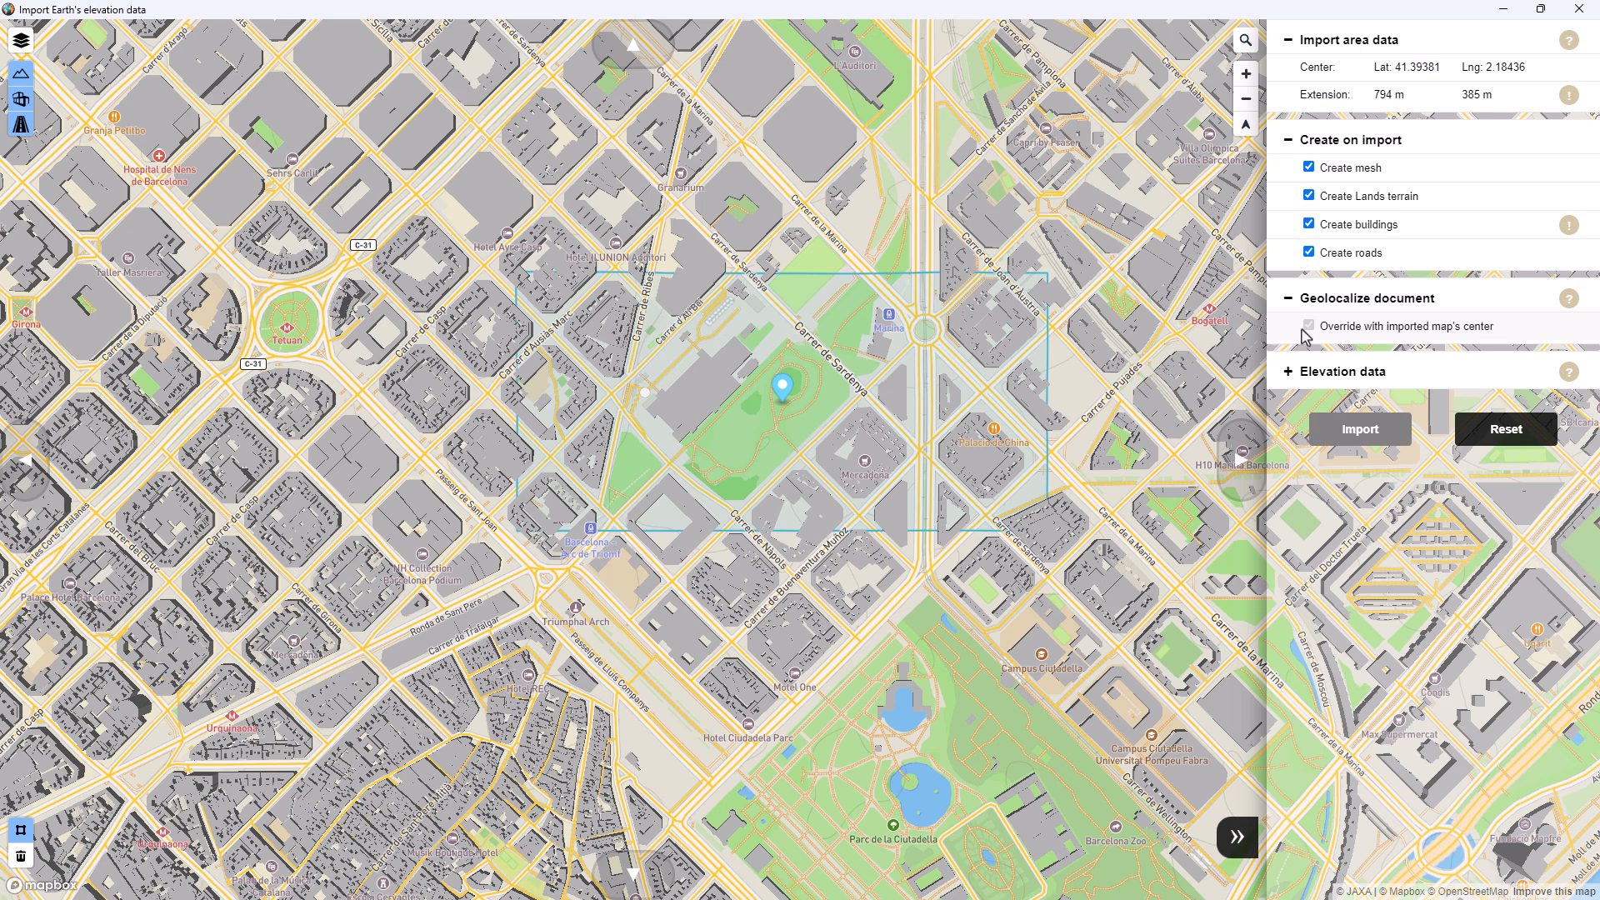
left_click(1286, 375)
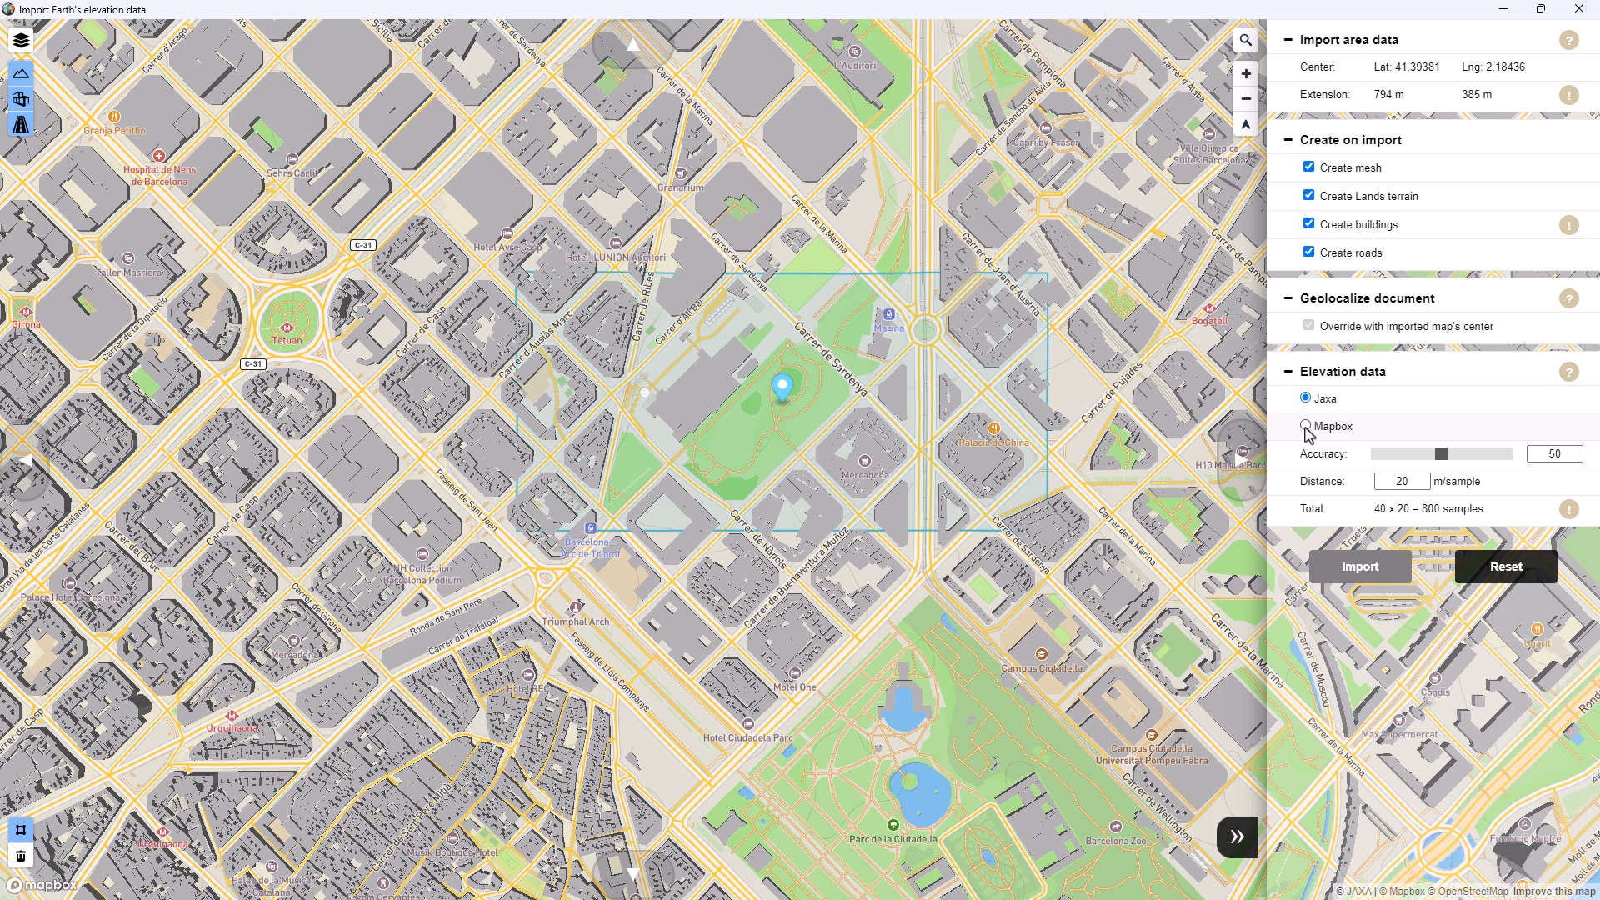
left_click(1365, 570)
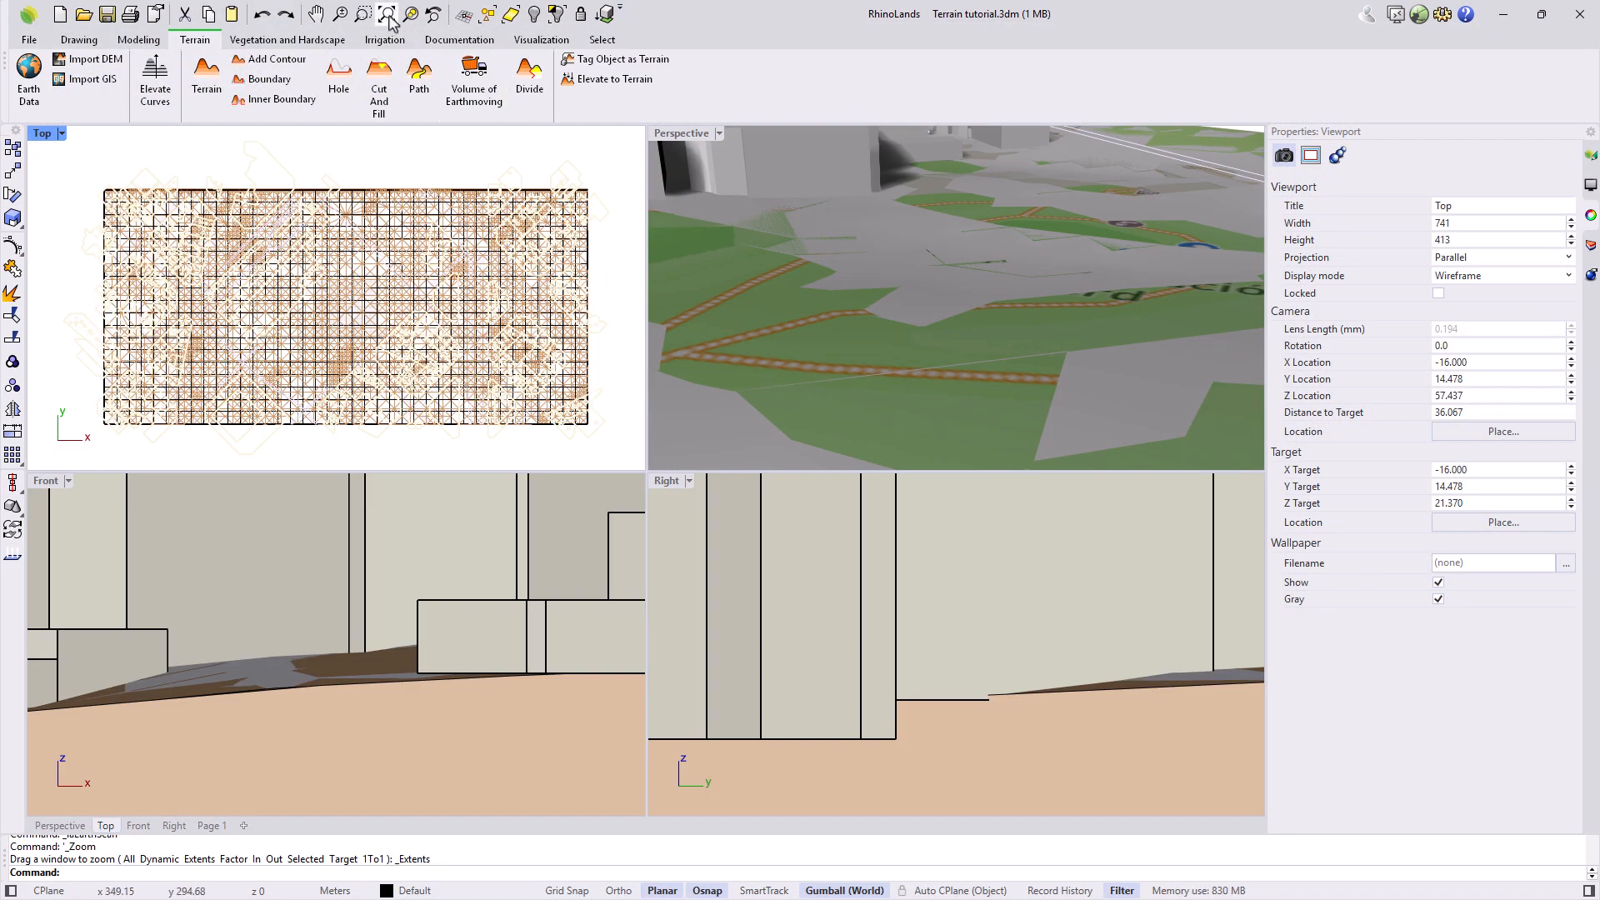
Step: Raise the imported map mesh by 1 m above the terrain, then deselect it and maximize the Perspective viewport
right_click(388, 15)
right_click_drag(823, 360, 906, 387)
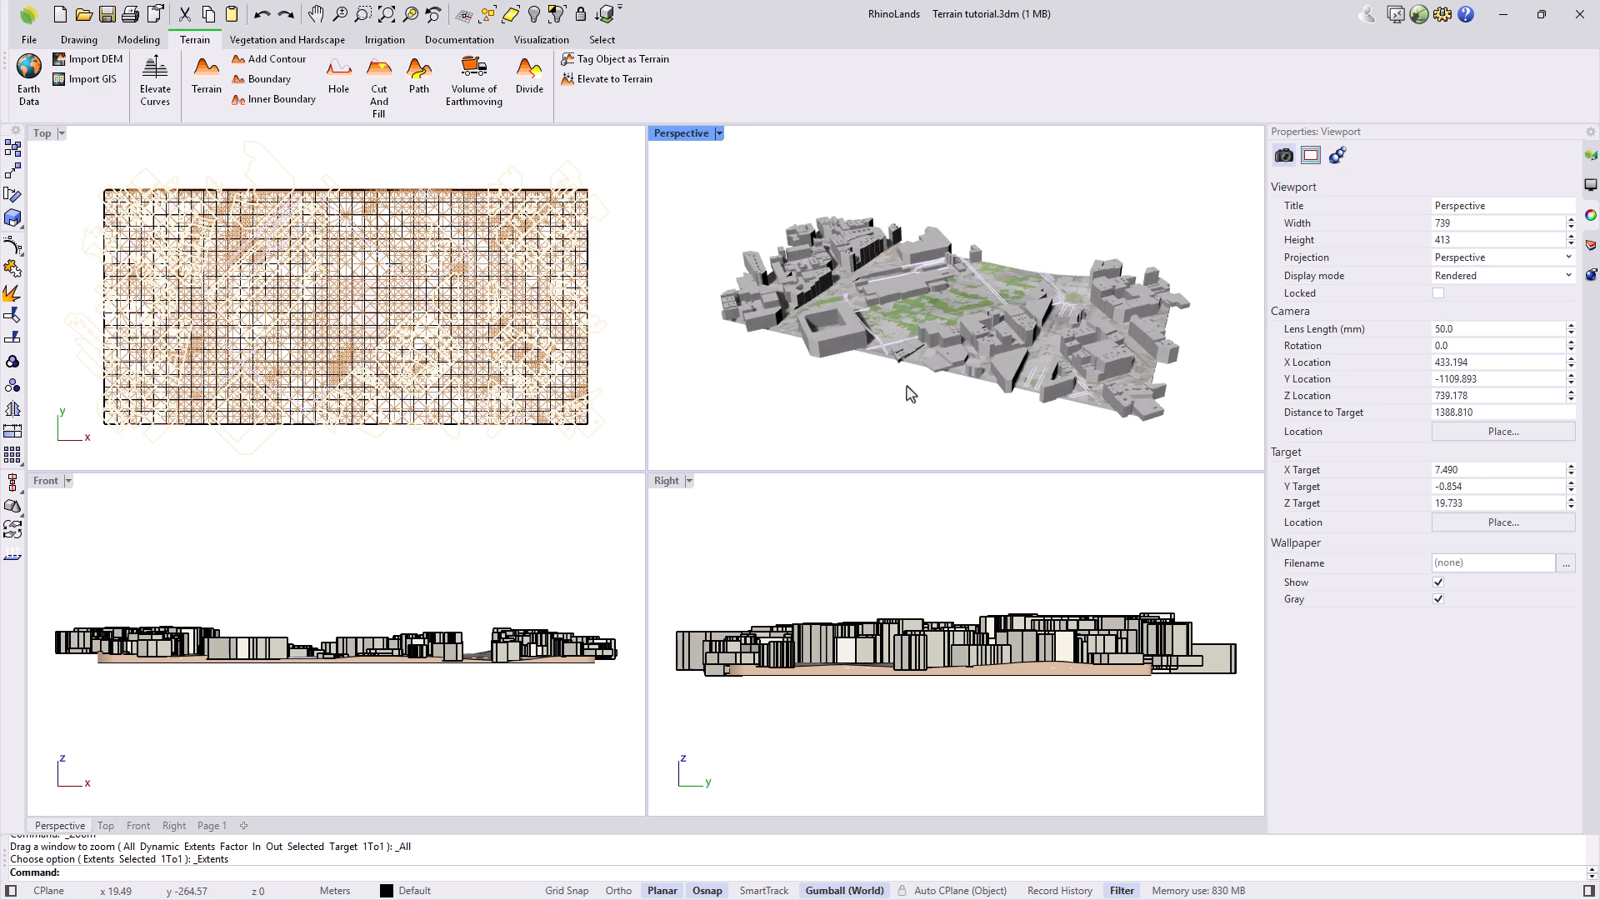
scroll(889, 328, "up", 3)
left_click(893, 320)
left_click(955, 350)
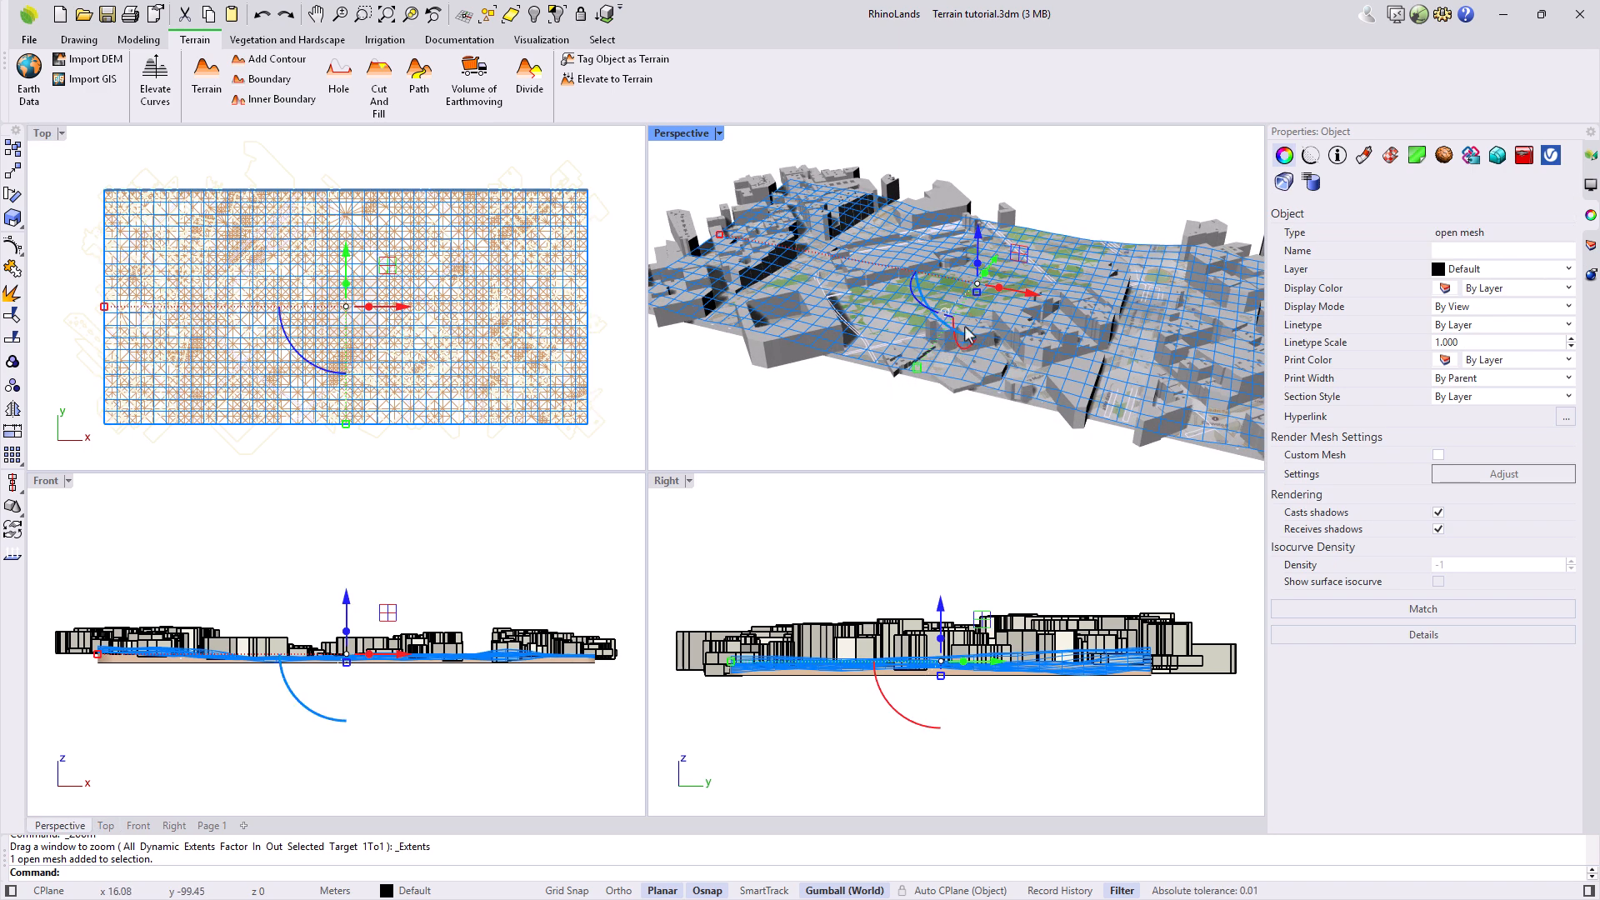
left_click(978, 232)
type("1")
key("Return")
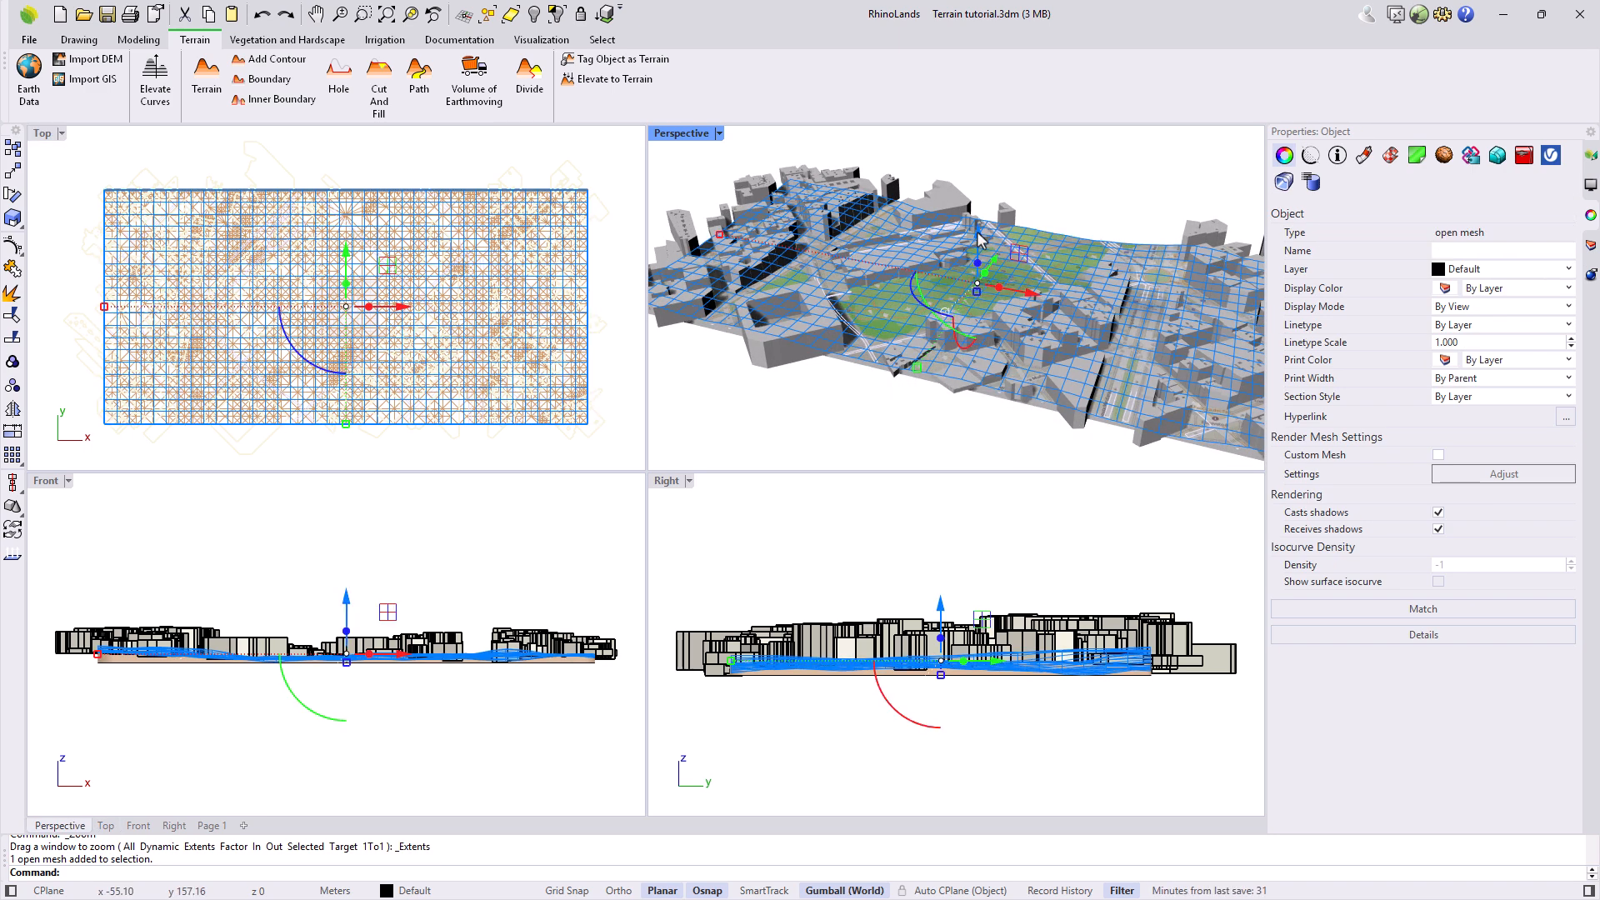
double_click(681, 134)
key("Escape")
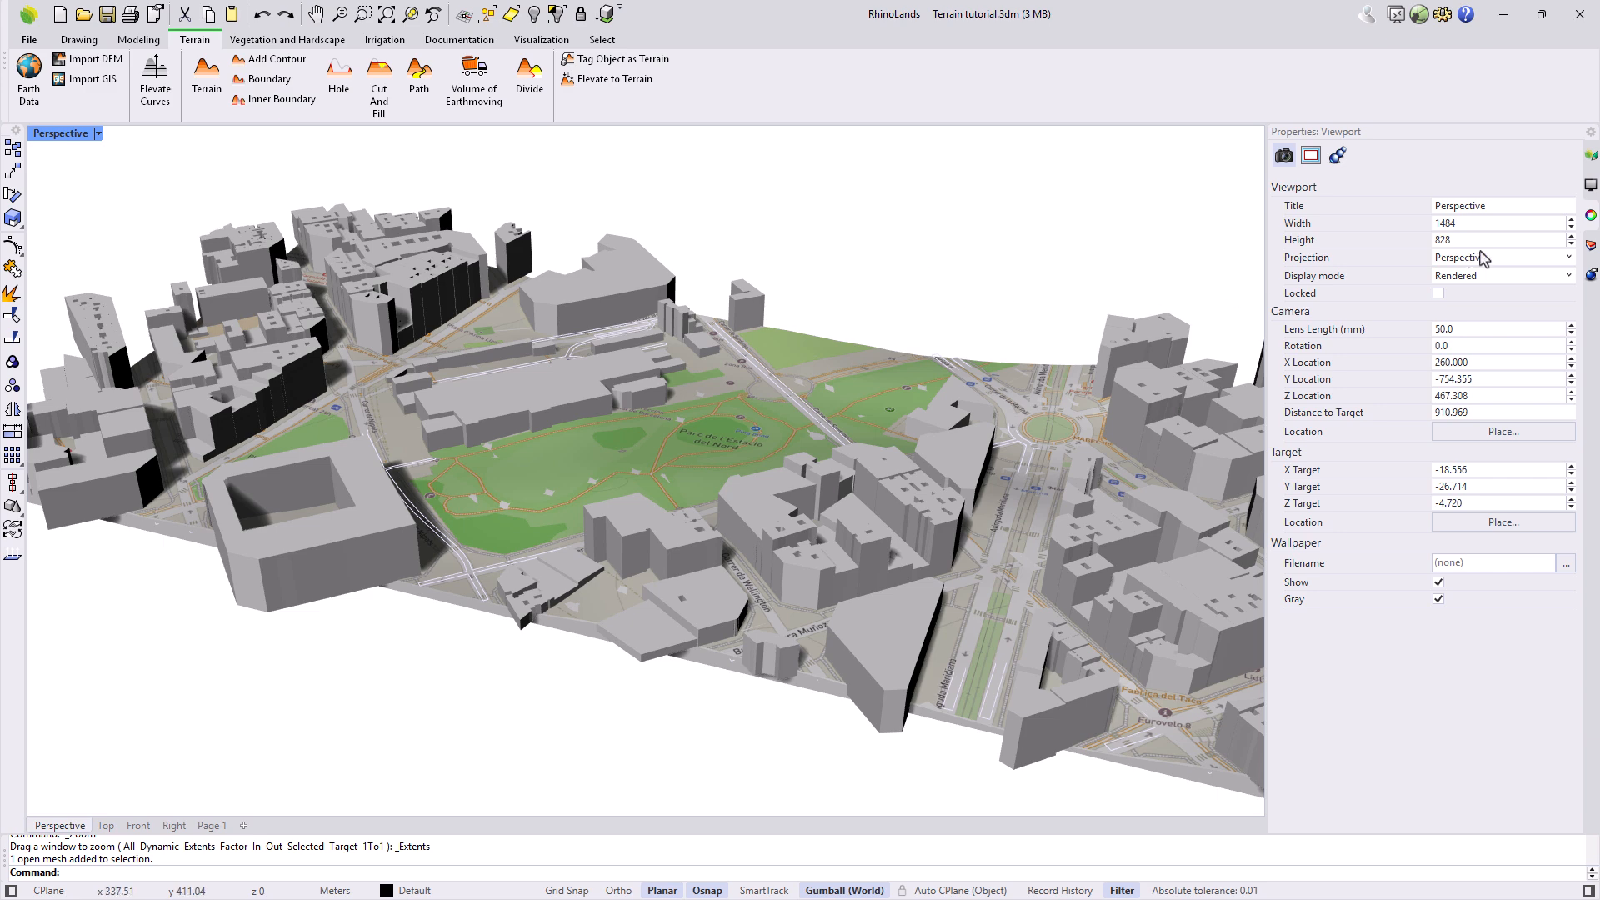
Step: Toggle the visibility of the Terrains, Buildings and Roads layers one at a time to inspect their imported contents
left_click(1589, 246)
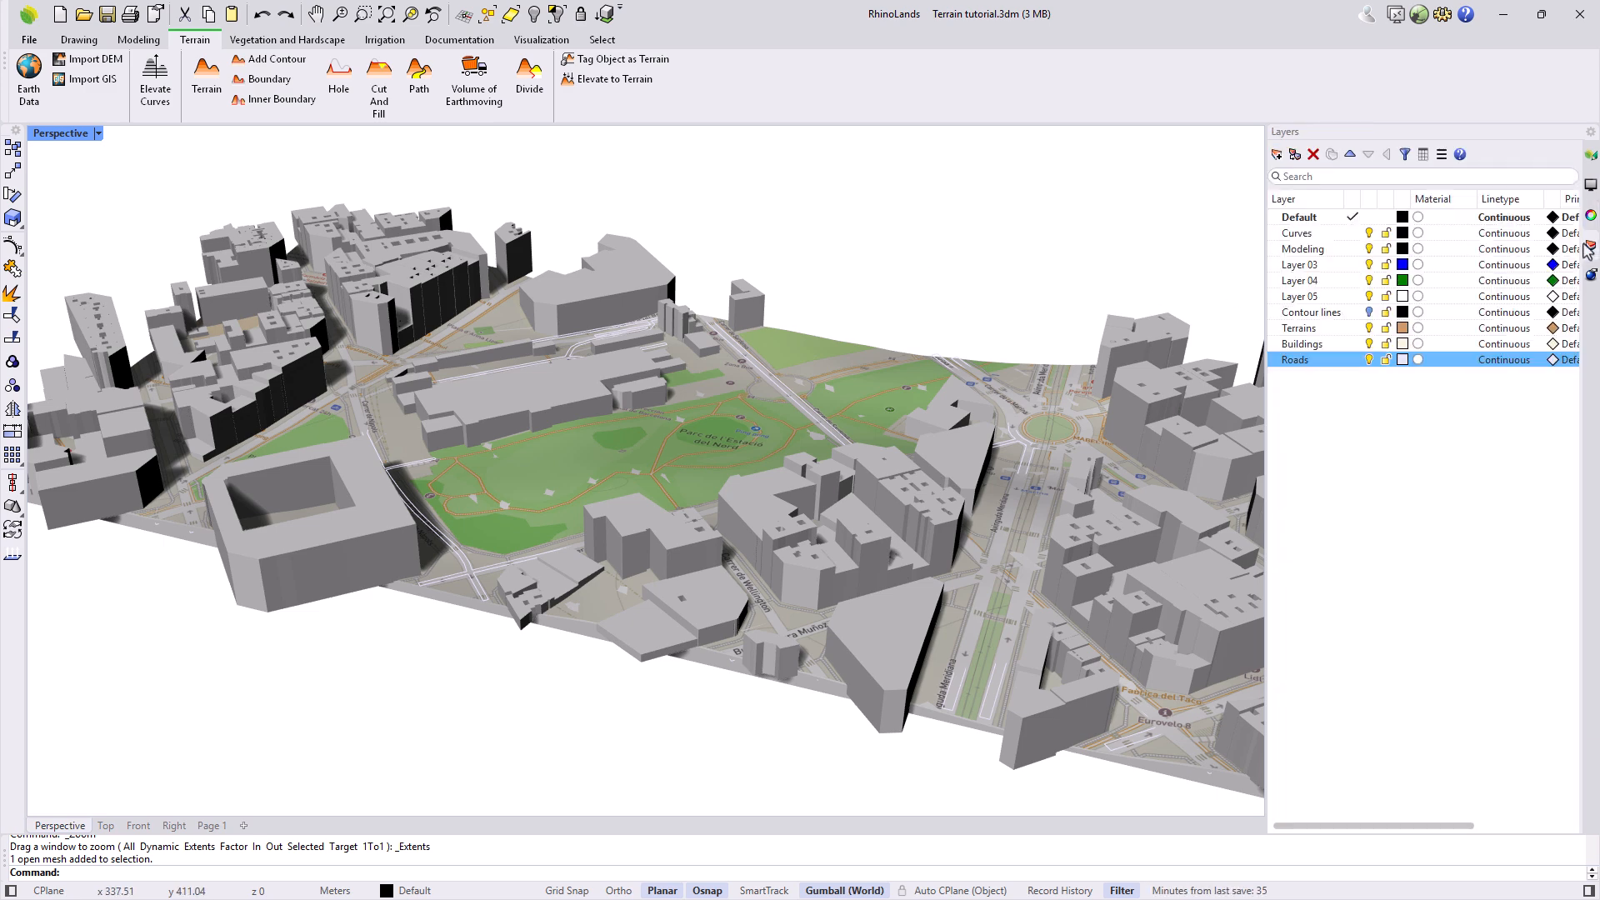
left_click(1371, 331)
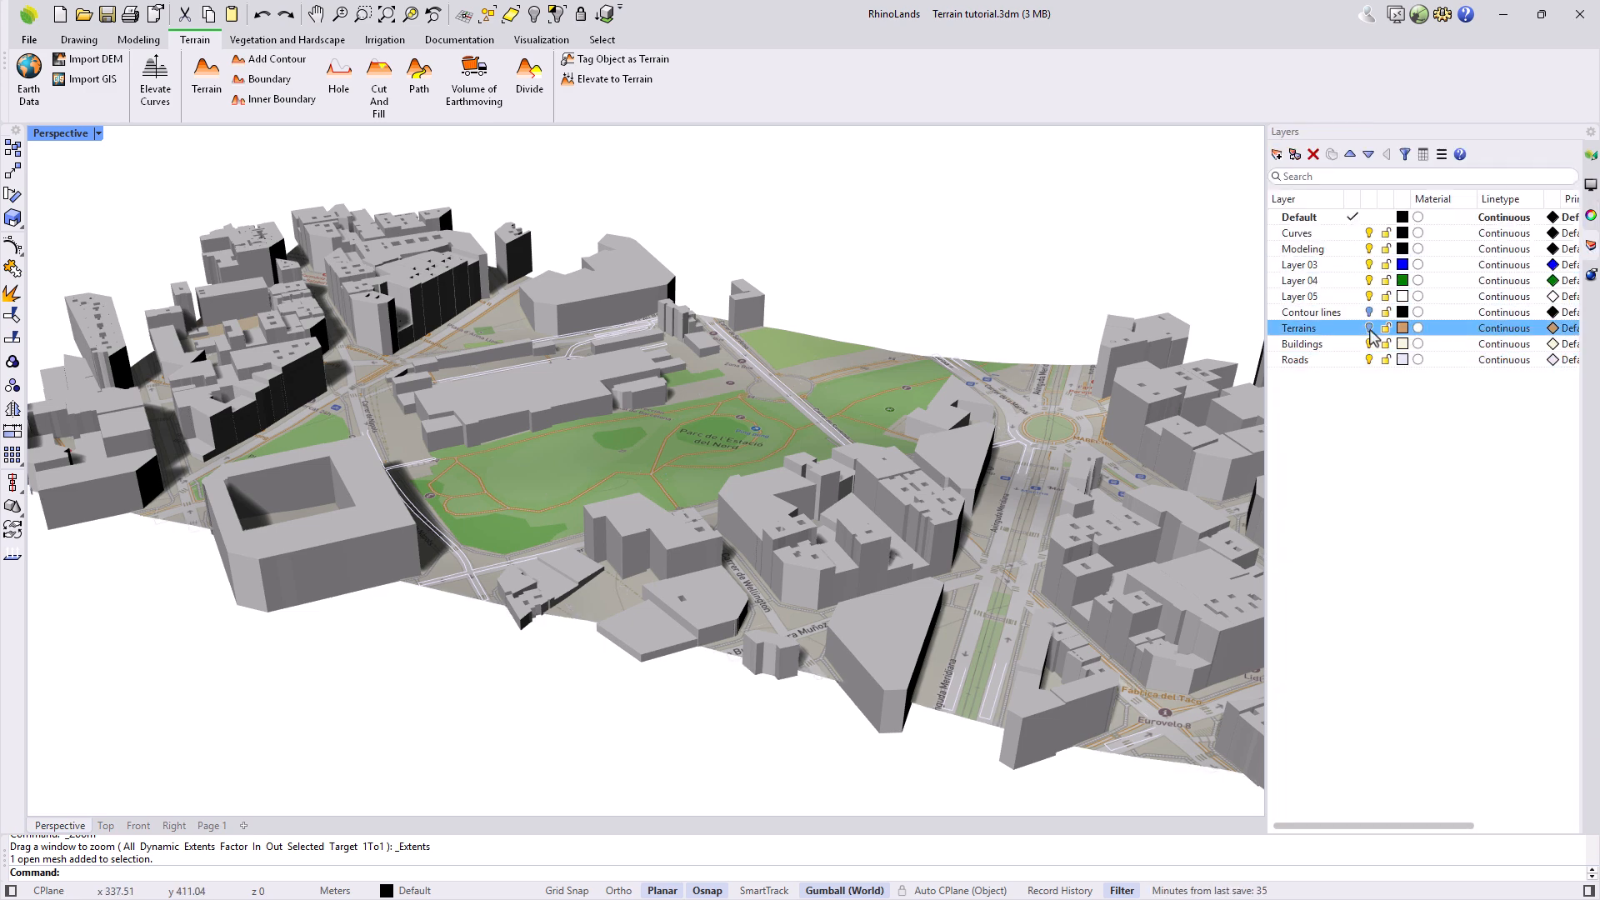
left_click(1368, 344)
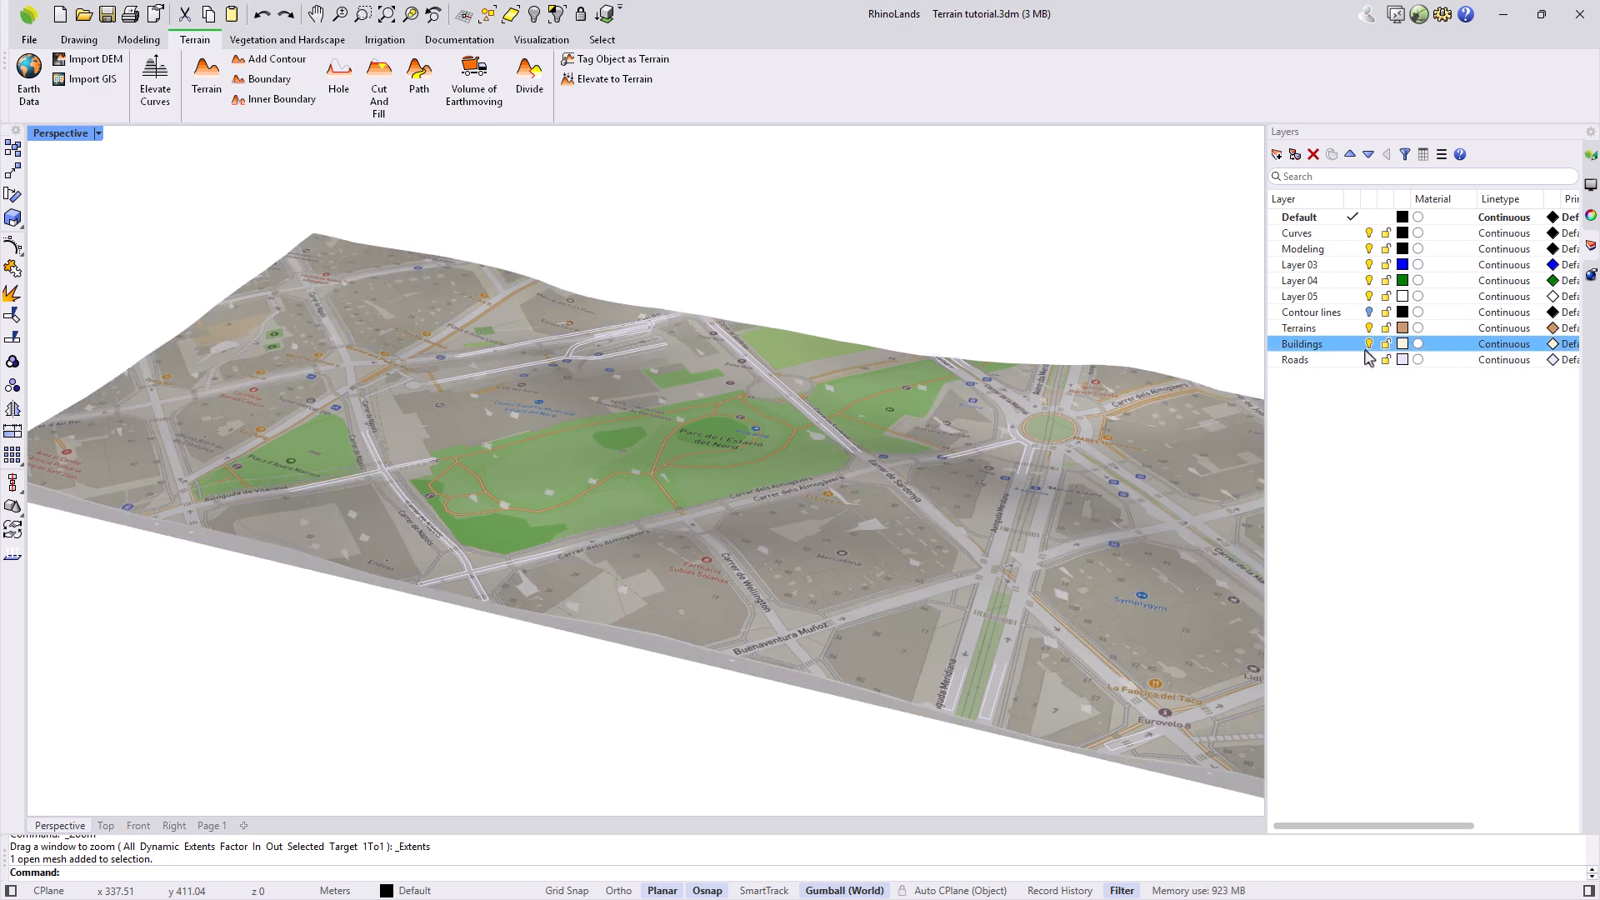
left_click(1368, 343)
left_click(1369, 359)
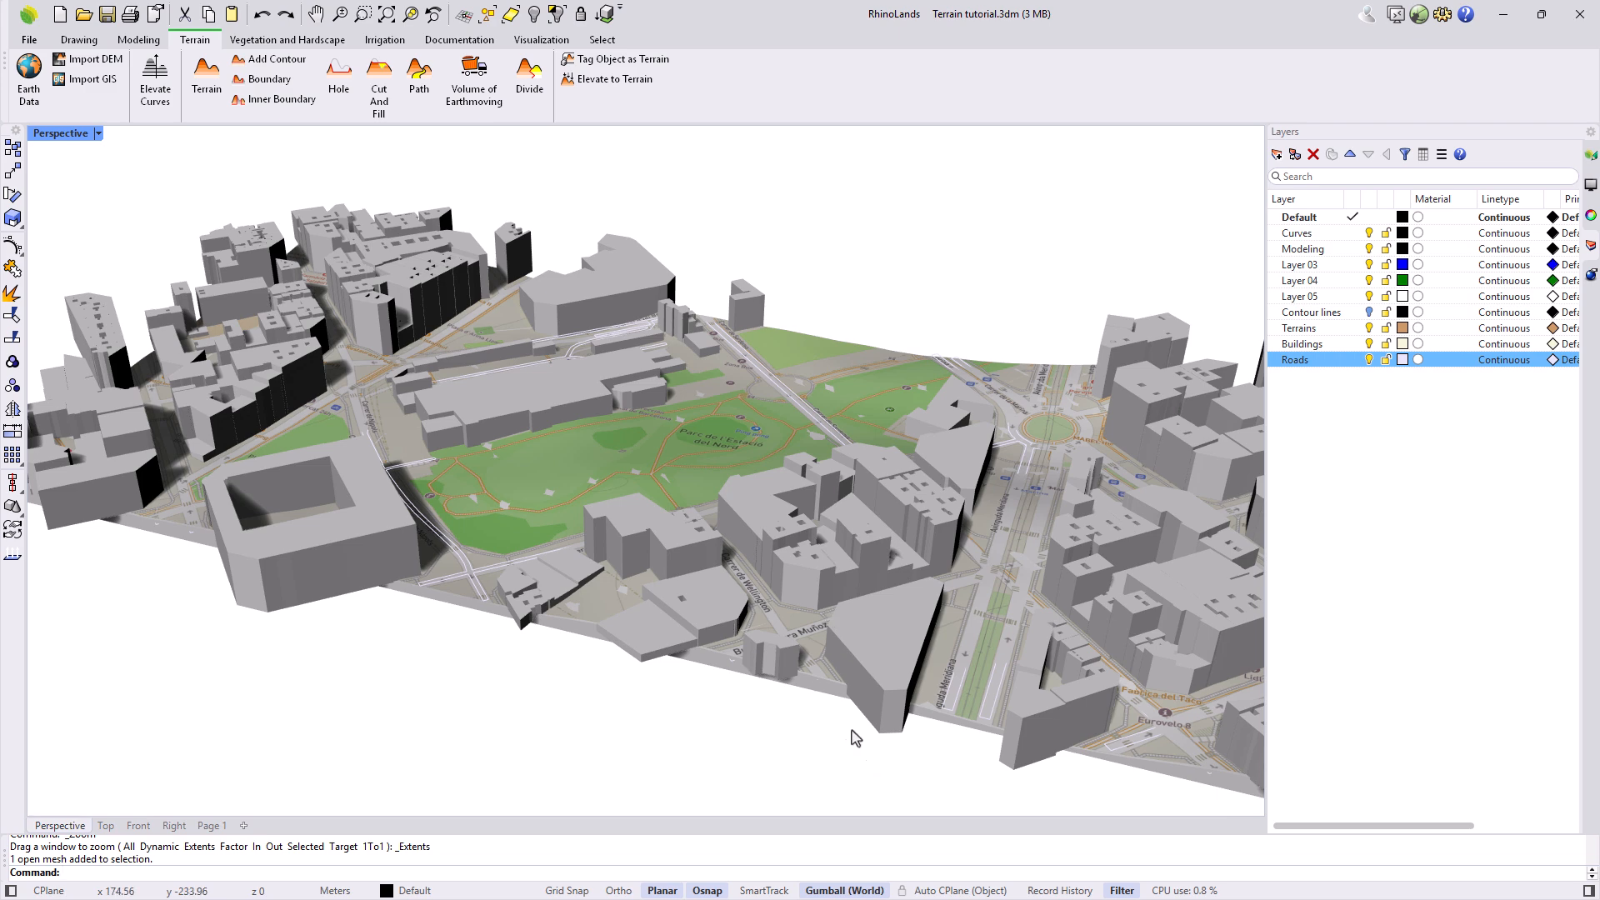
Step: Delete all the imported city objects from the model
scroll(492, 527, "down", 5)
left_click_drag(878, 689, 200, 286)
key("Delete")
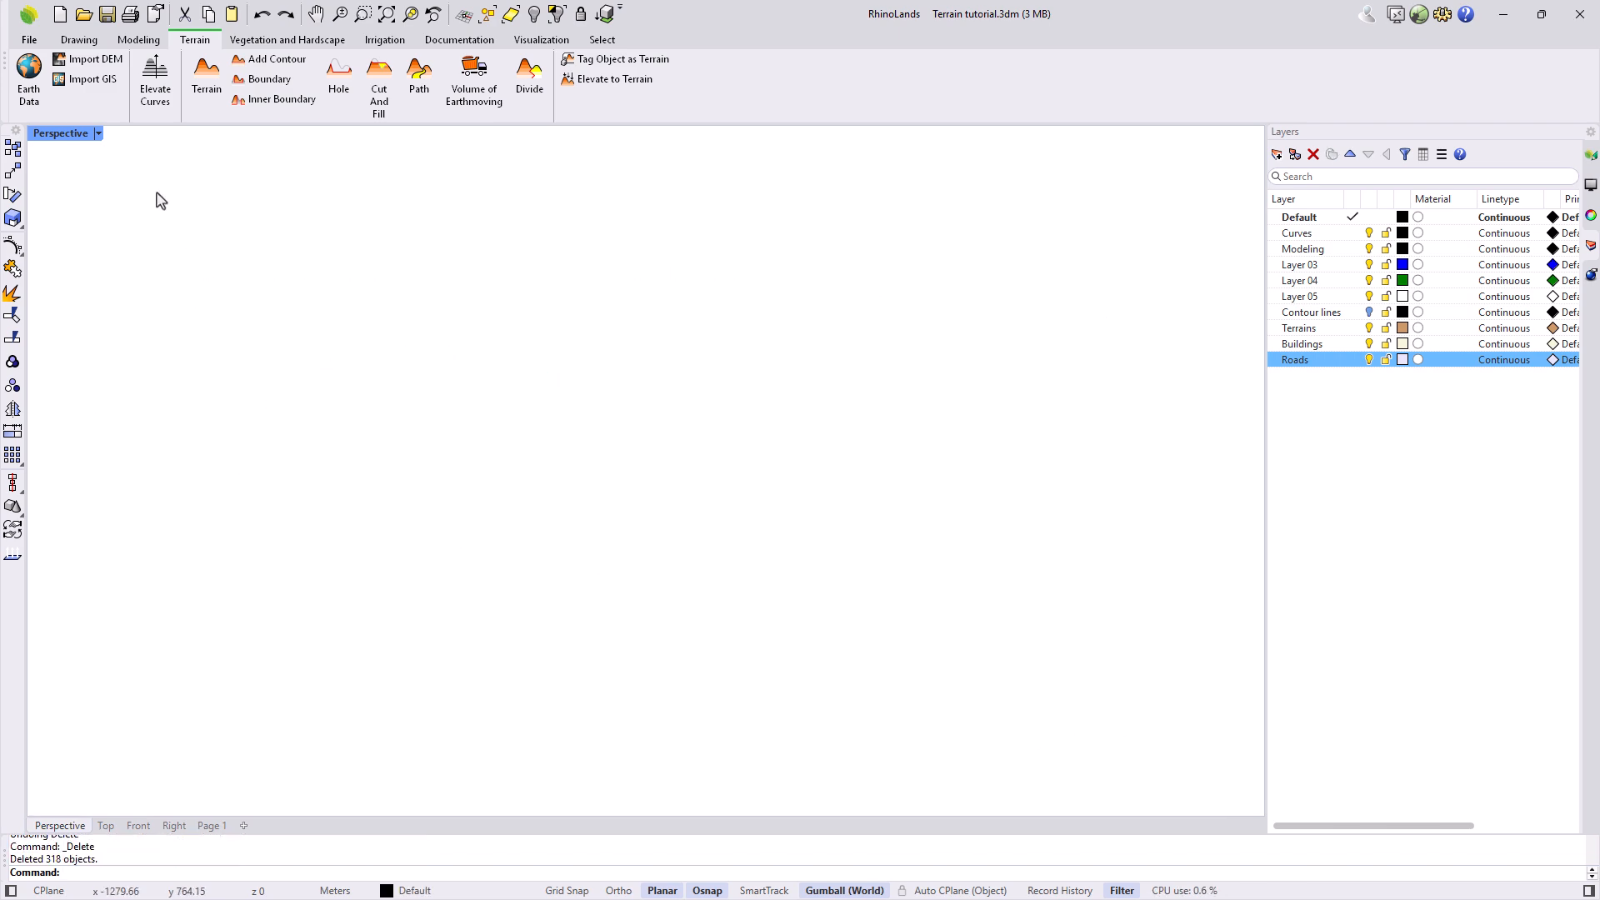
Step: Start a DEM import, check the supported file formats and load the elevation file osona
left_click(89, 60)
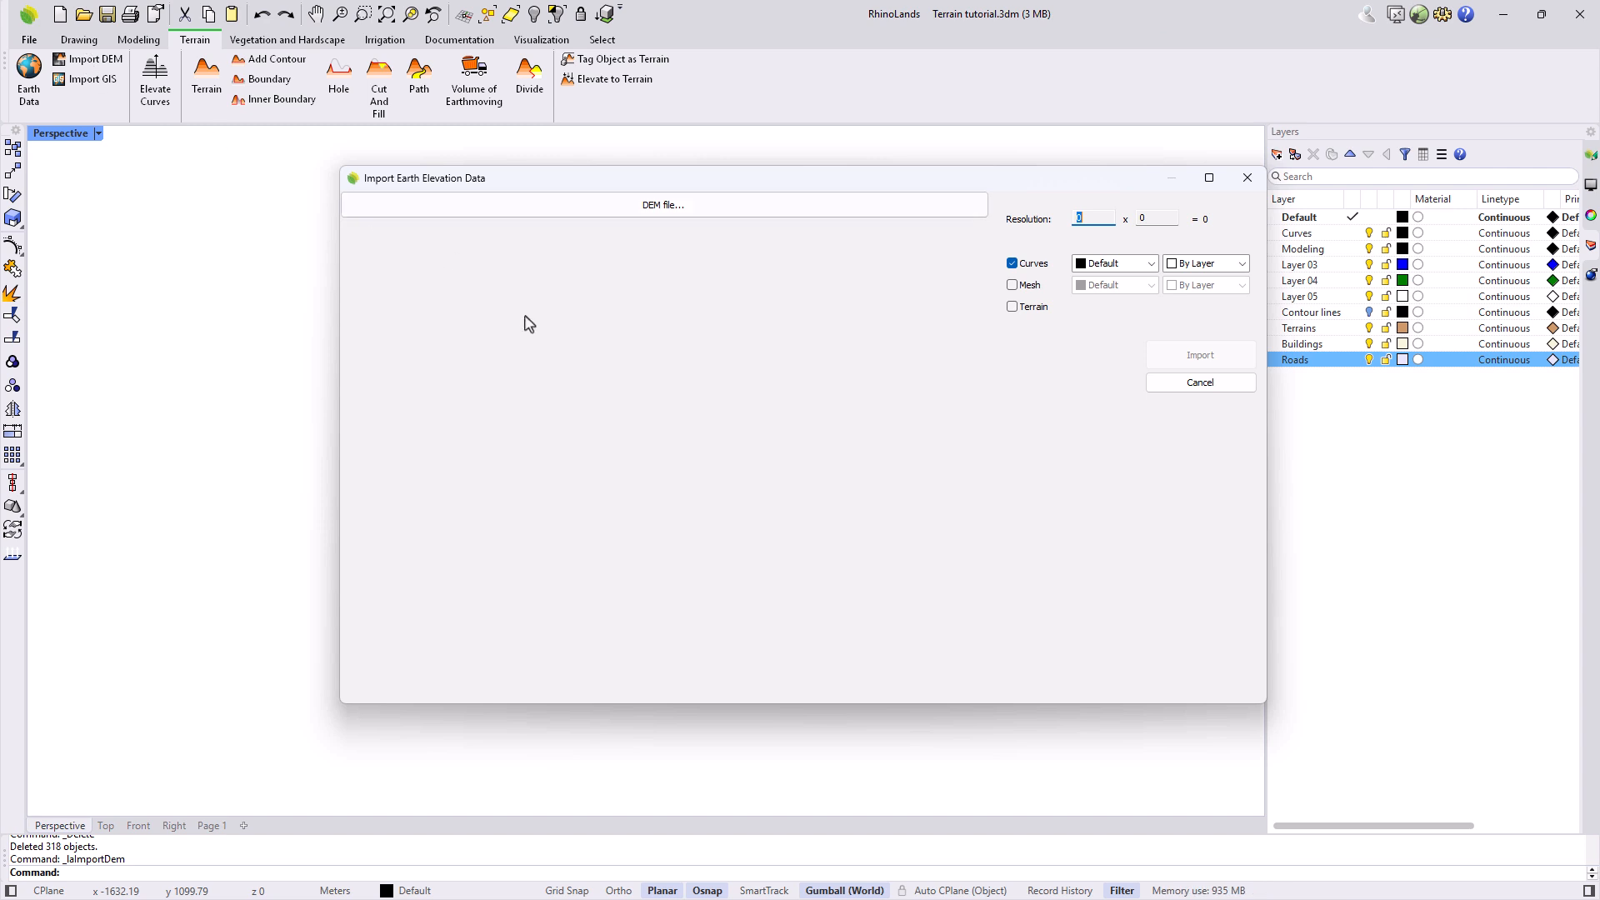
left_click(625, 213)
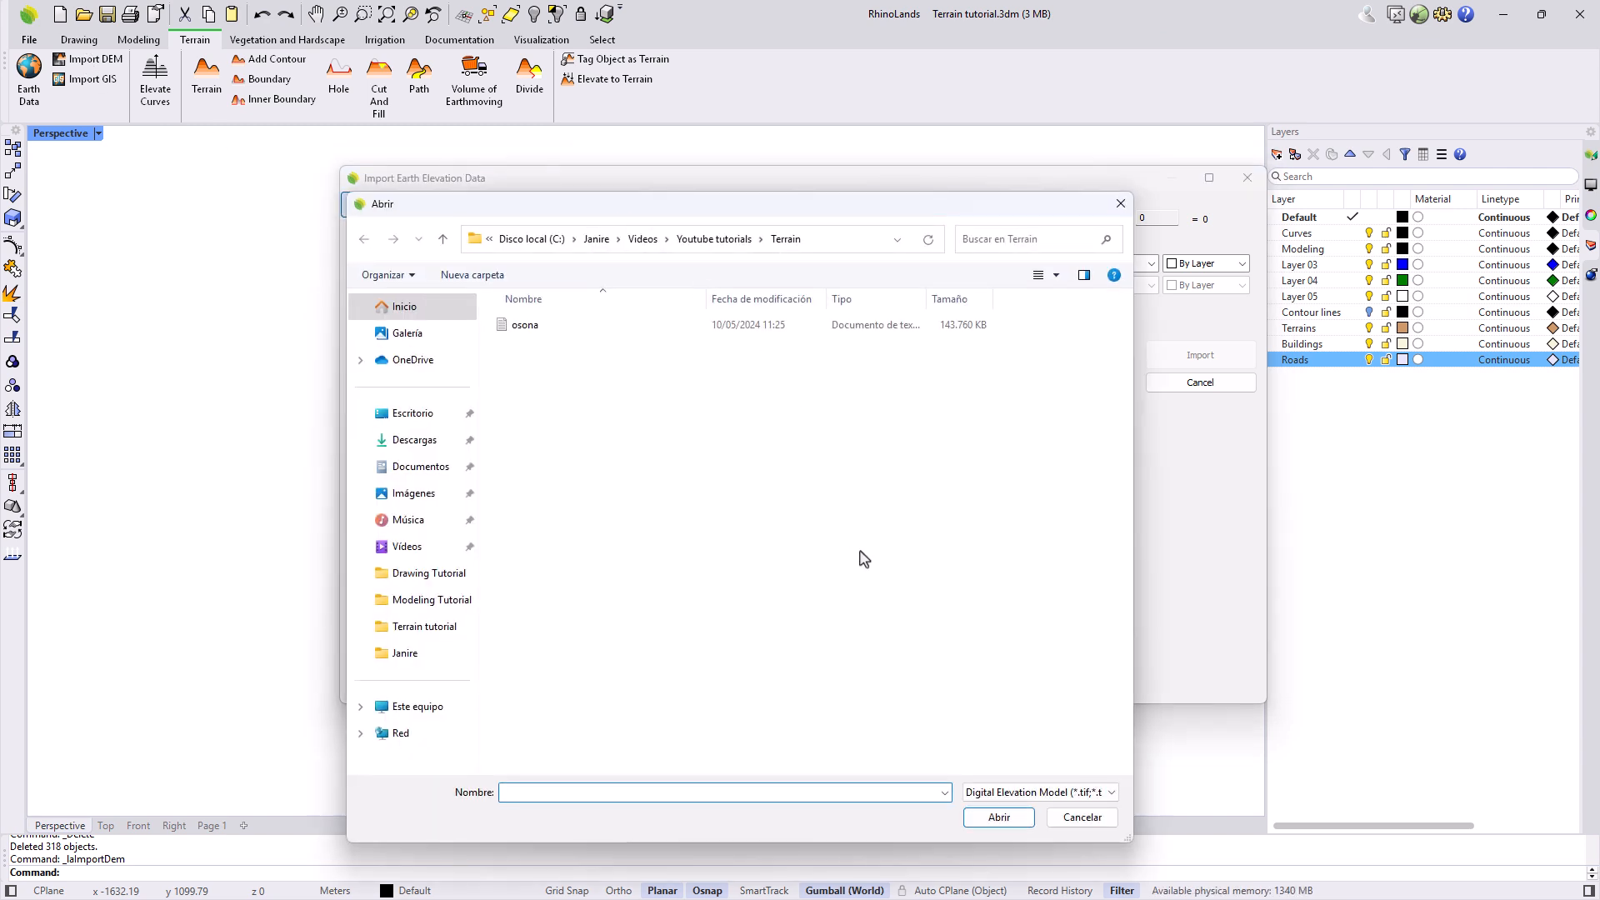
left_click(981, 792)
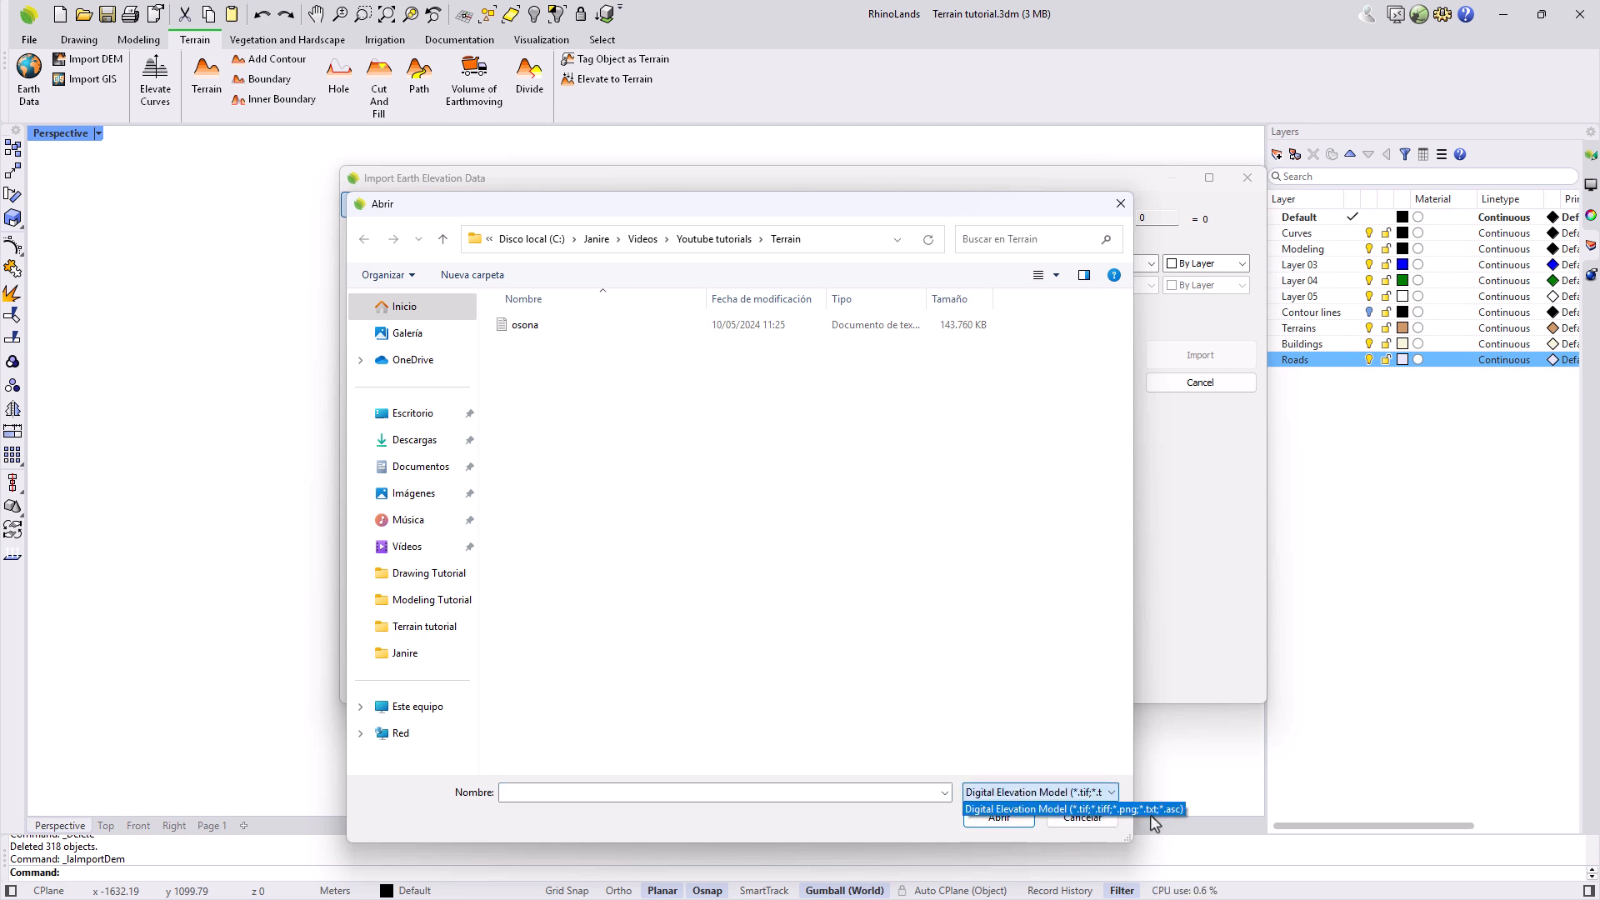
left_click(530, 326)
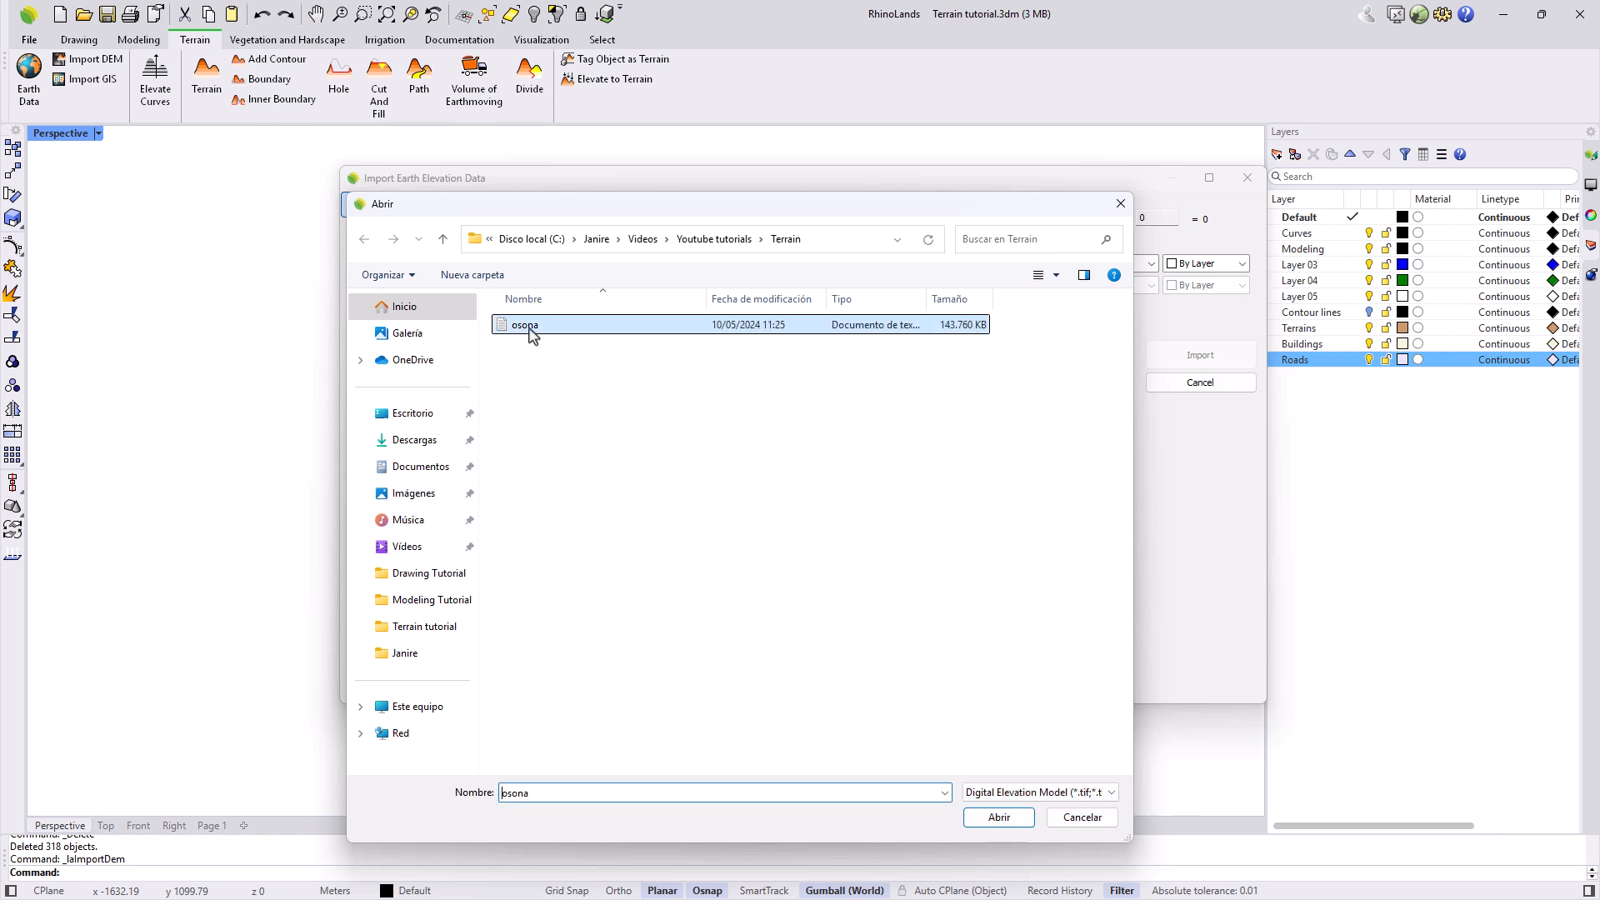
left_click(997, 818)
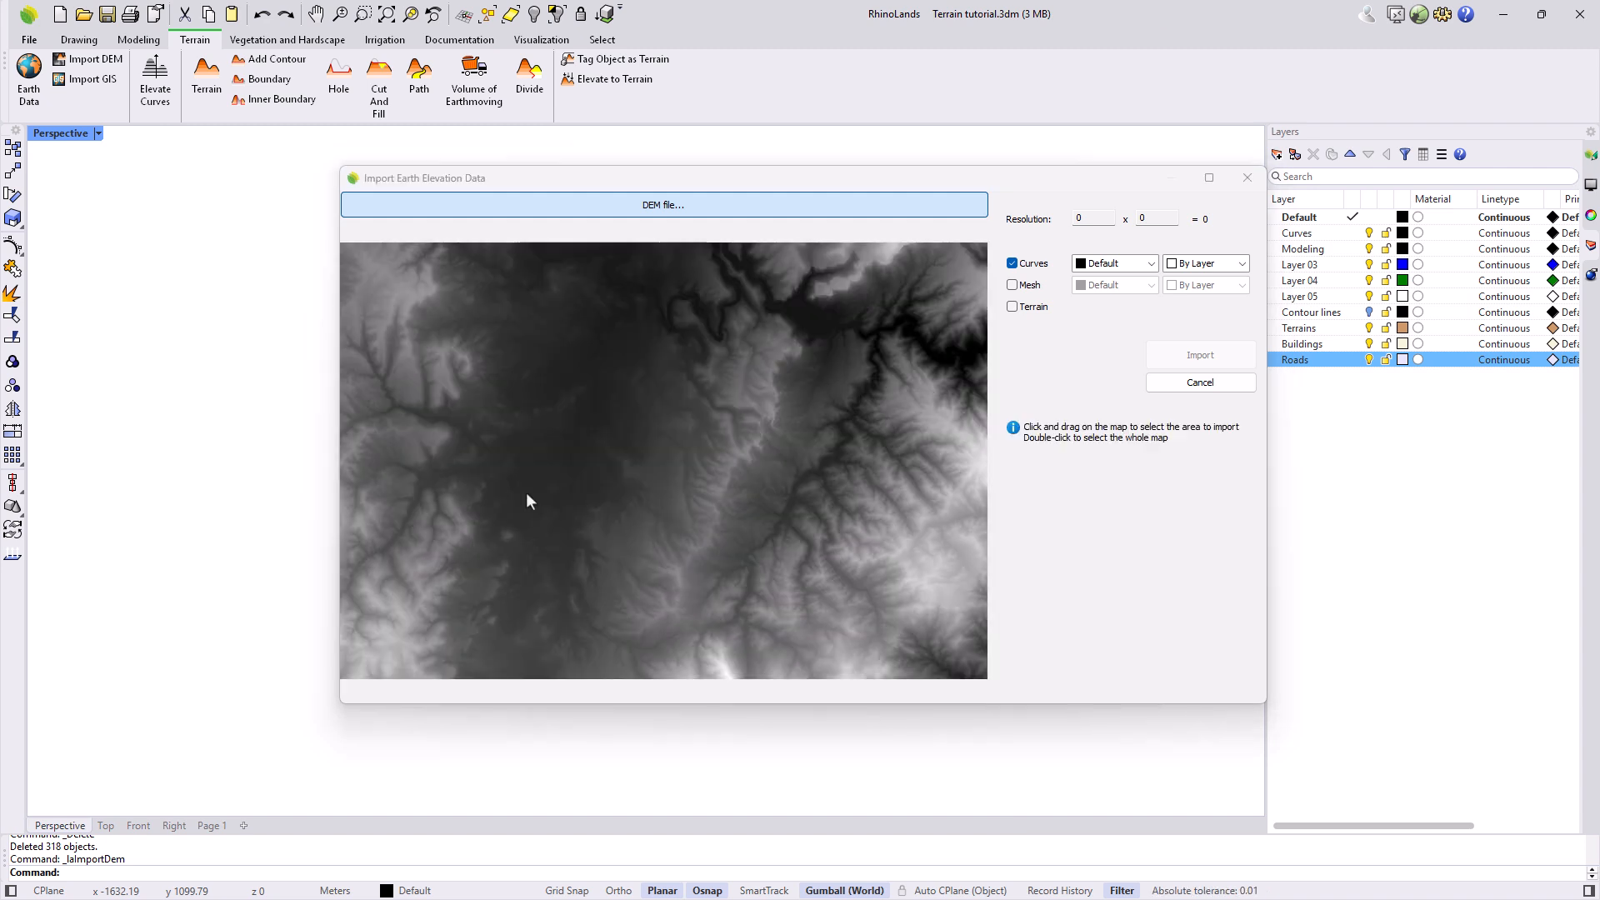
Step: Select a small rectangular area with a resolution of about 258 x 151 slightly right of the elevation map's center
scroll(743, 407, "up", 5)
scroll(733, 422, "down", 5)
left_click_drag(732, 410, 761, 428)
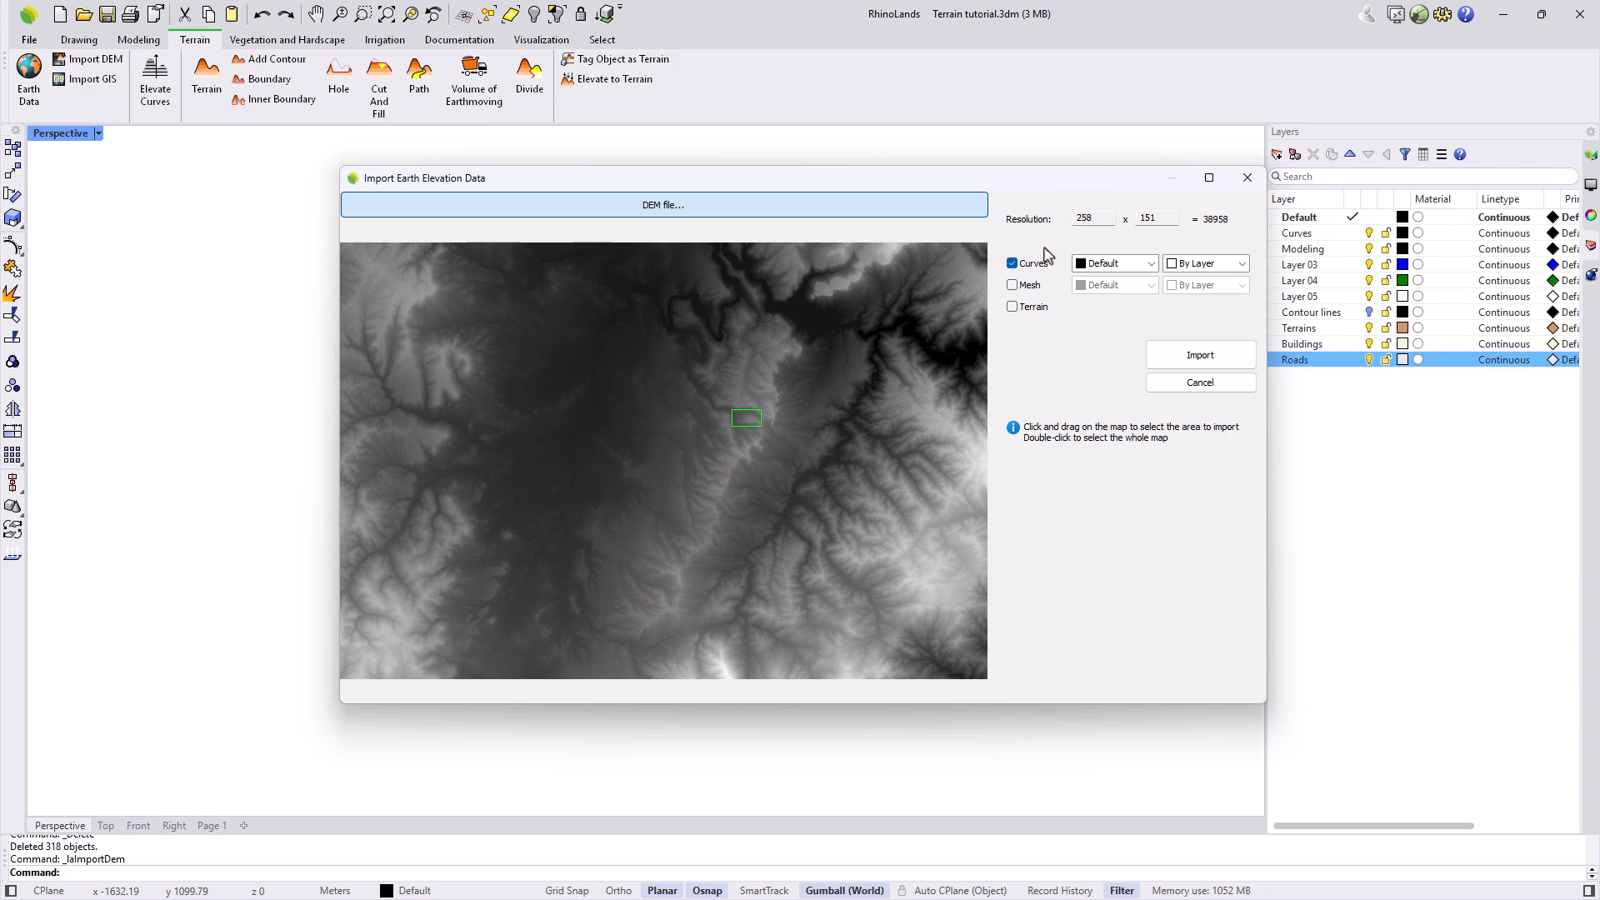
Step: Check the mesh and layer options, and import the selected area as curves only on the Default layer
left_click(1021, 288)
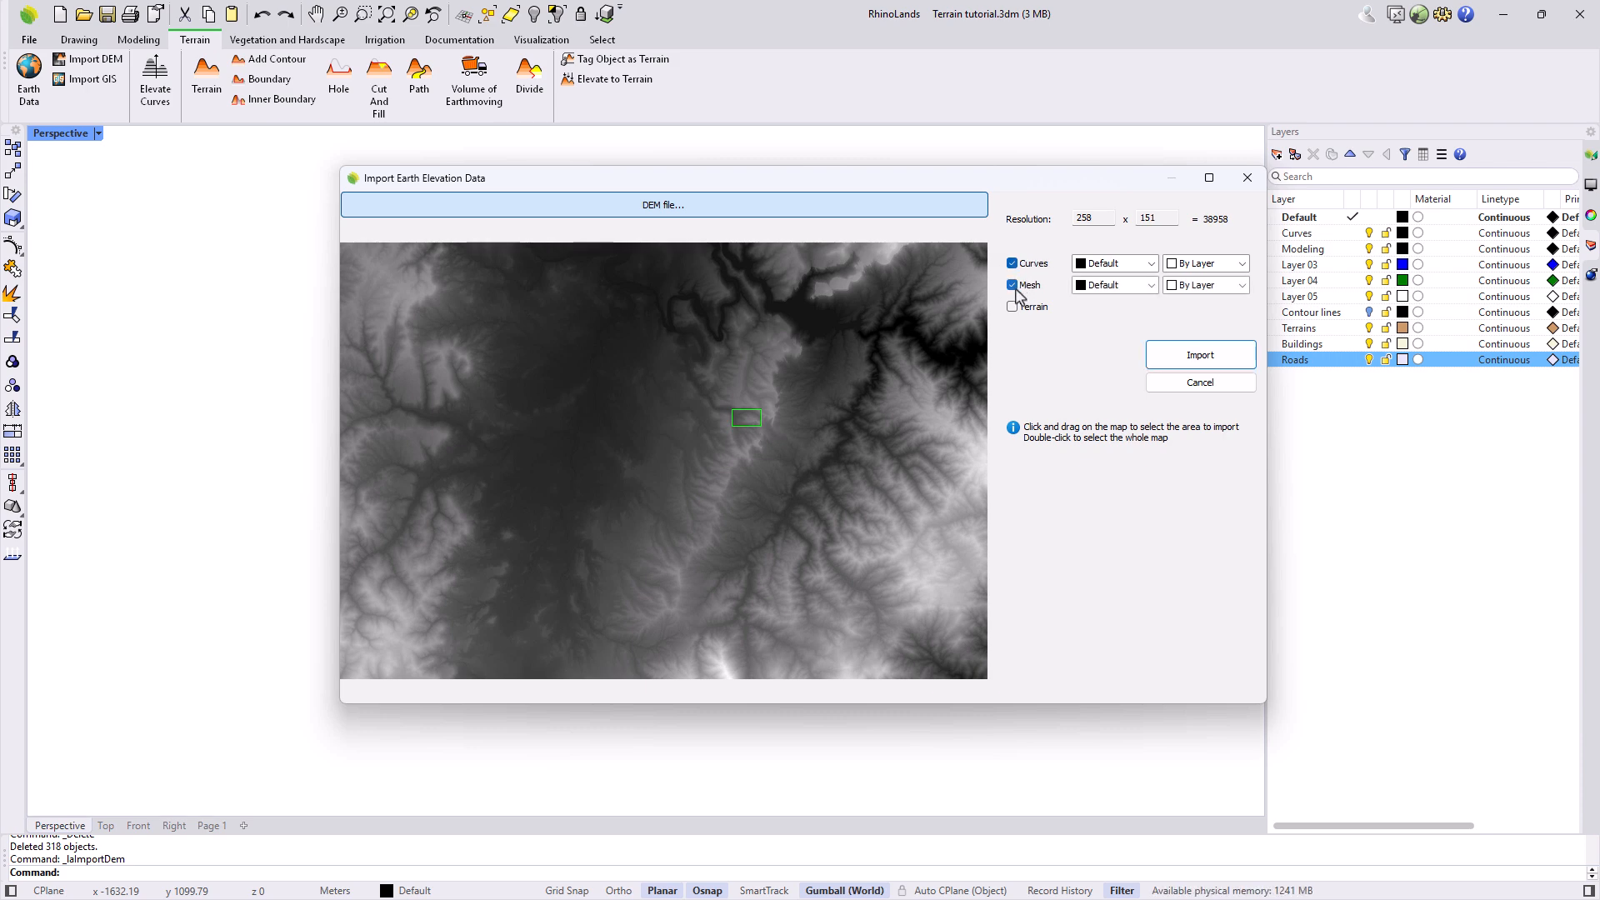
left_click(1014, 287)
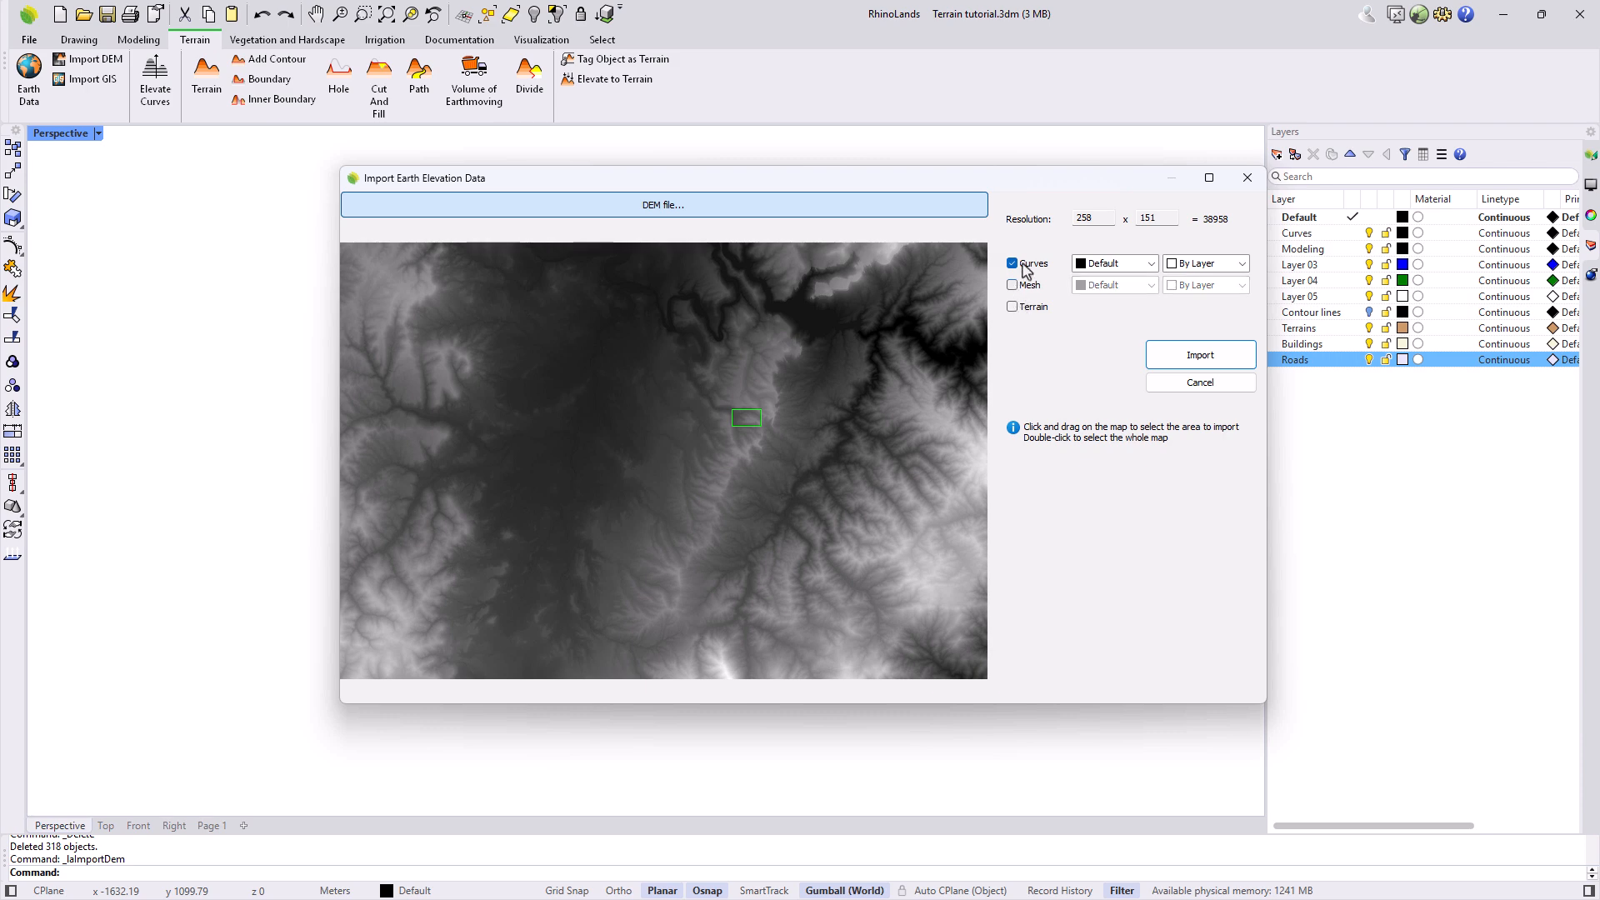
left_click(1133, 267)
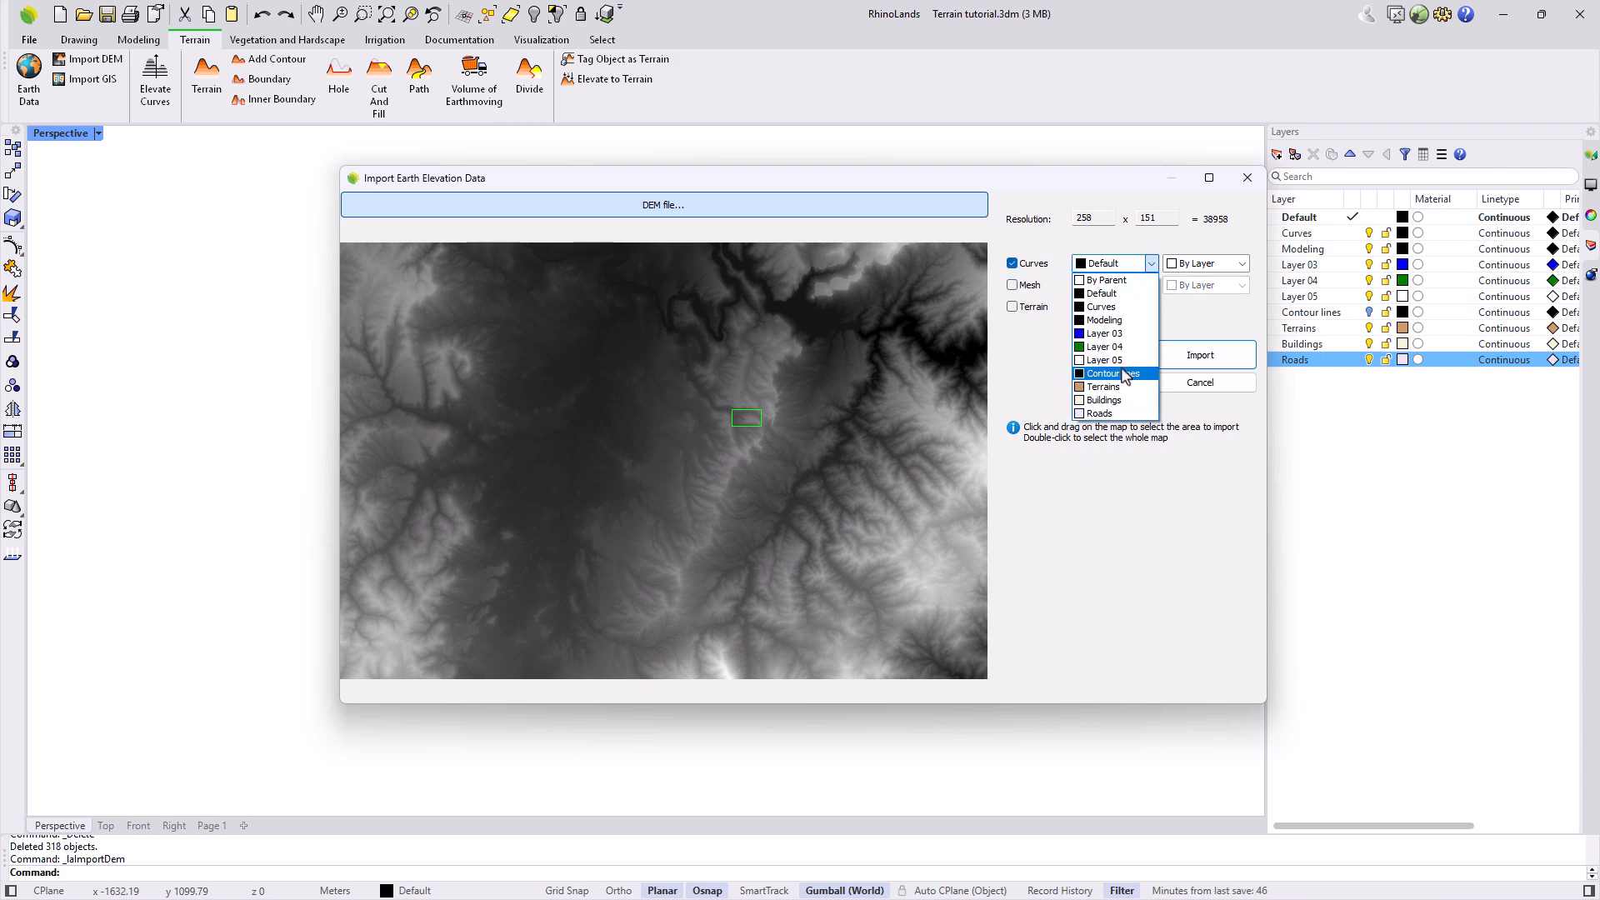
left_click(1150, 265)
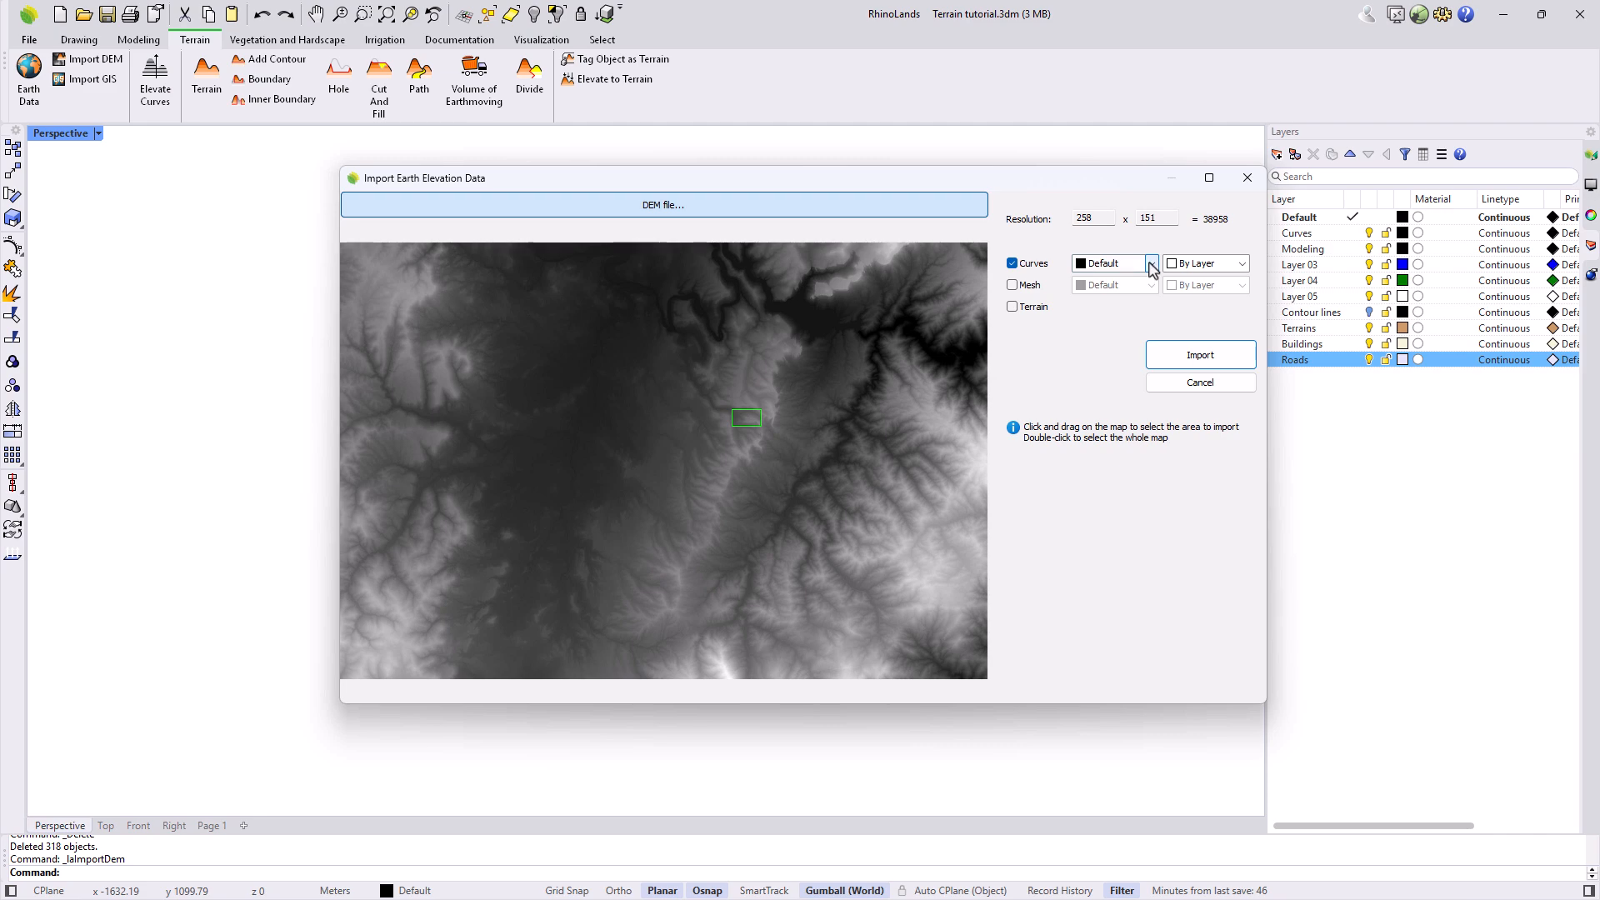
left_click(1188, 363)
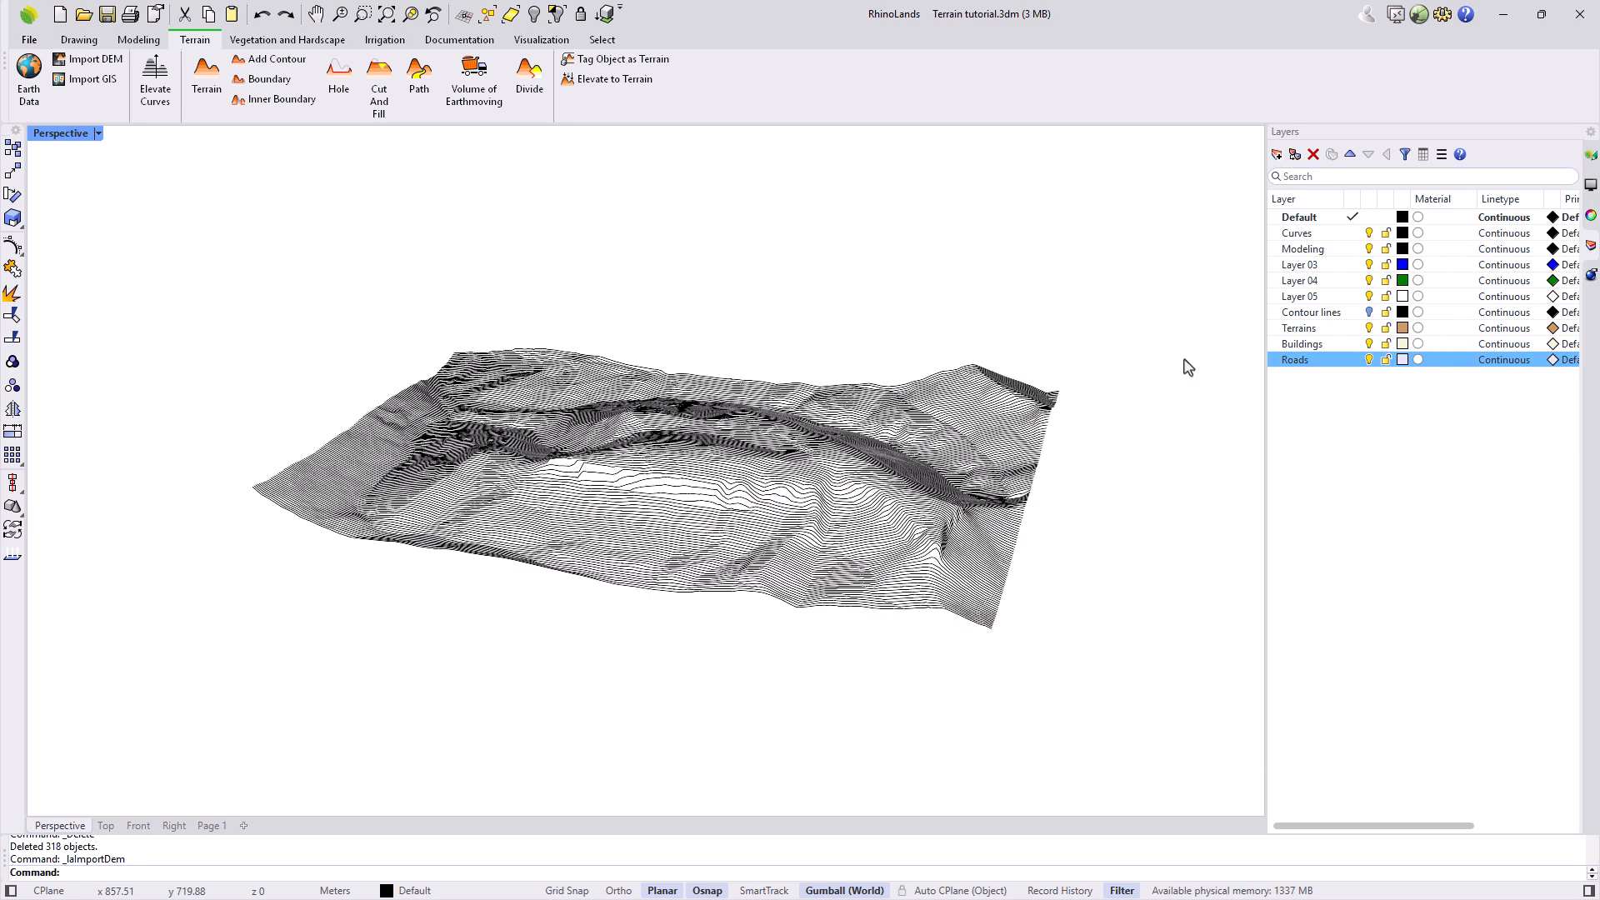
Step: Delete all the contour curves imported from the elevation file
right_click_drag(1057, 404, 1021, 433)
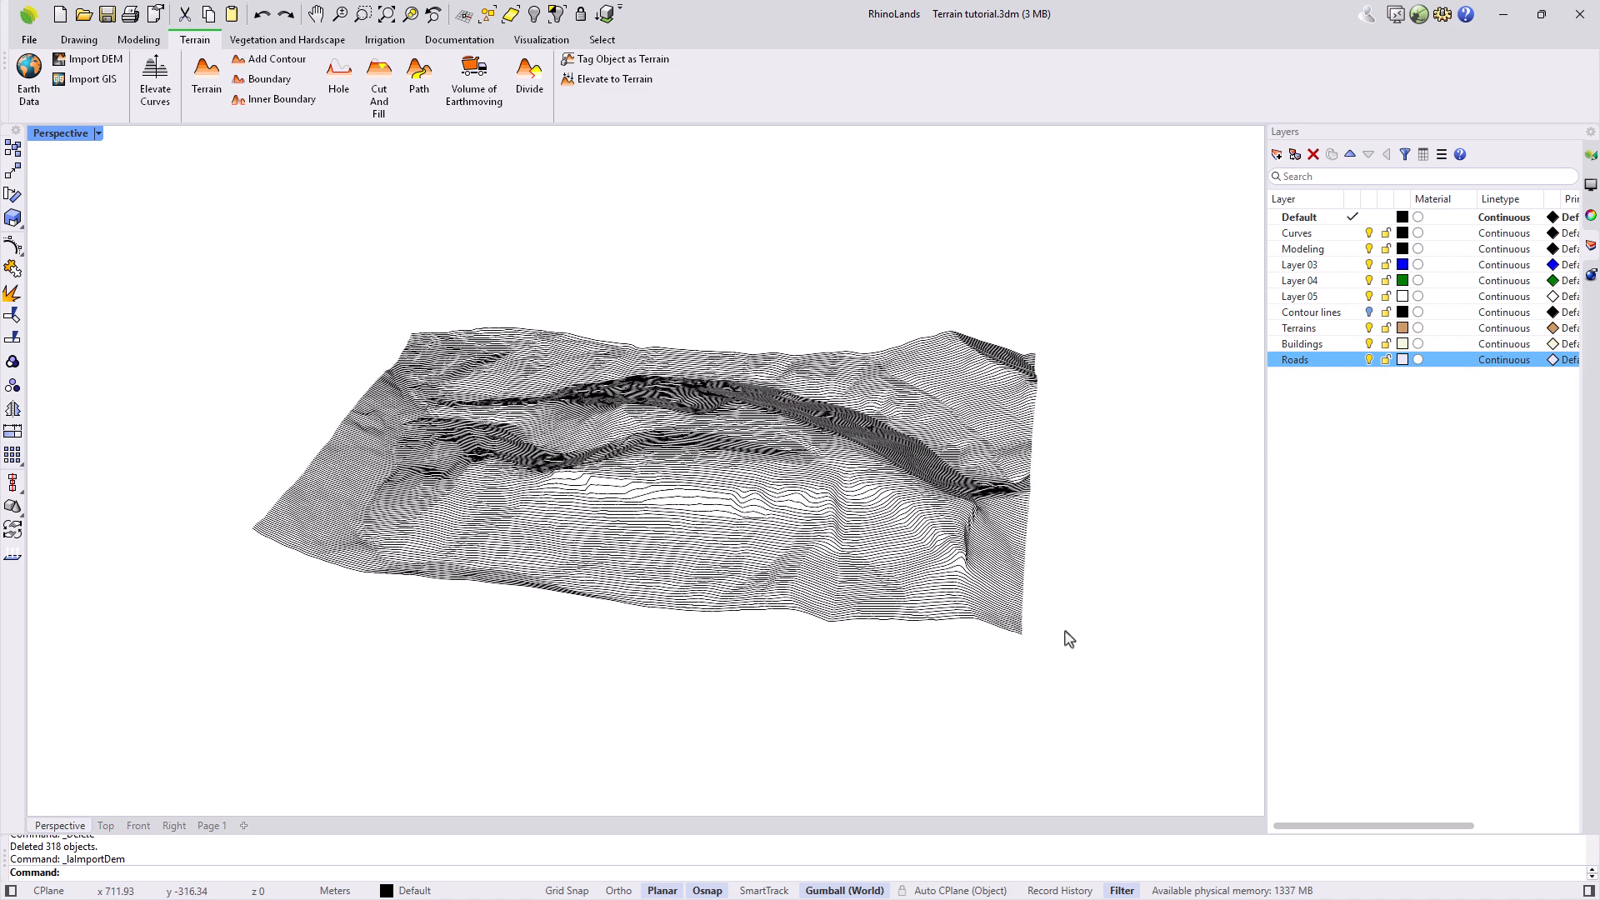
left_click_drag(1070, 639, 229, 275)
key("Delete")
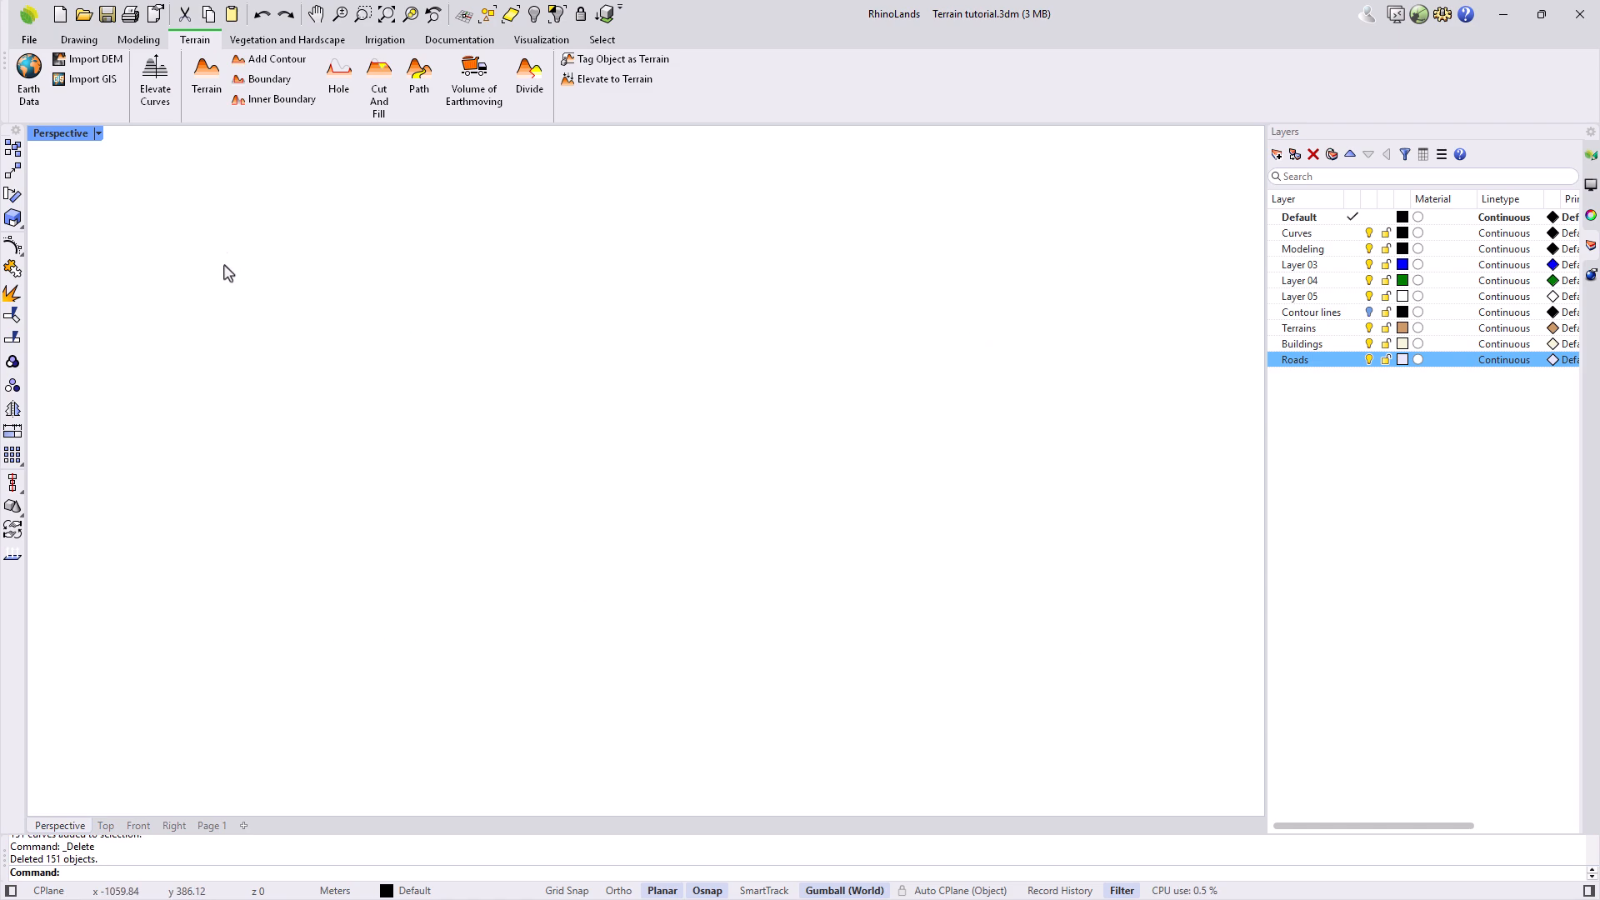
left_click(78, 87)
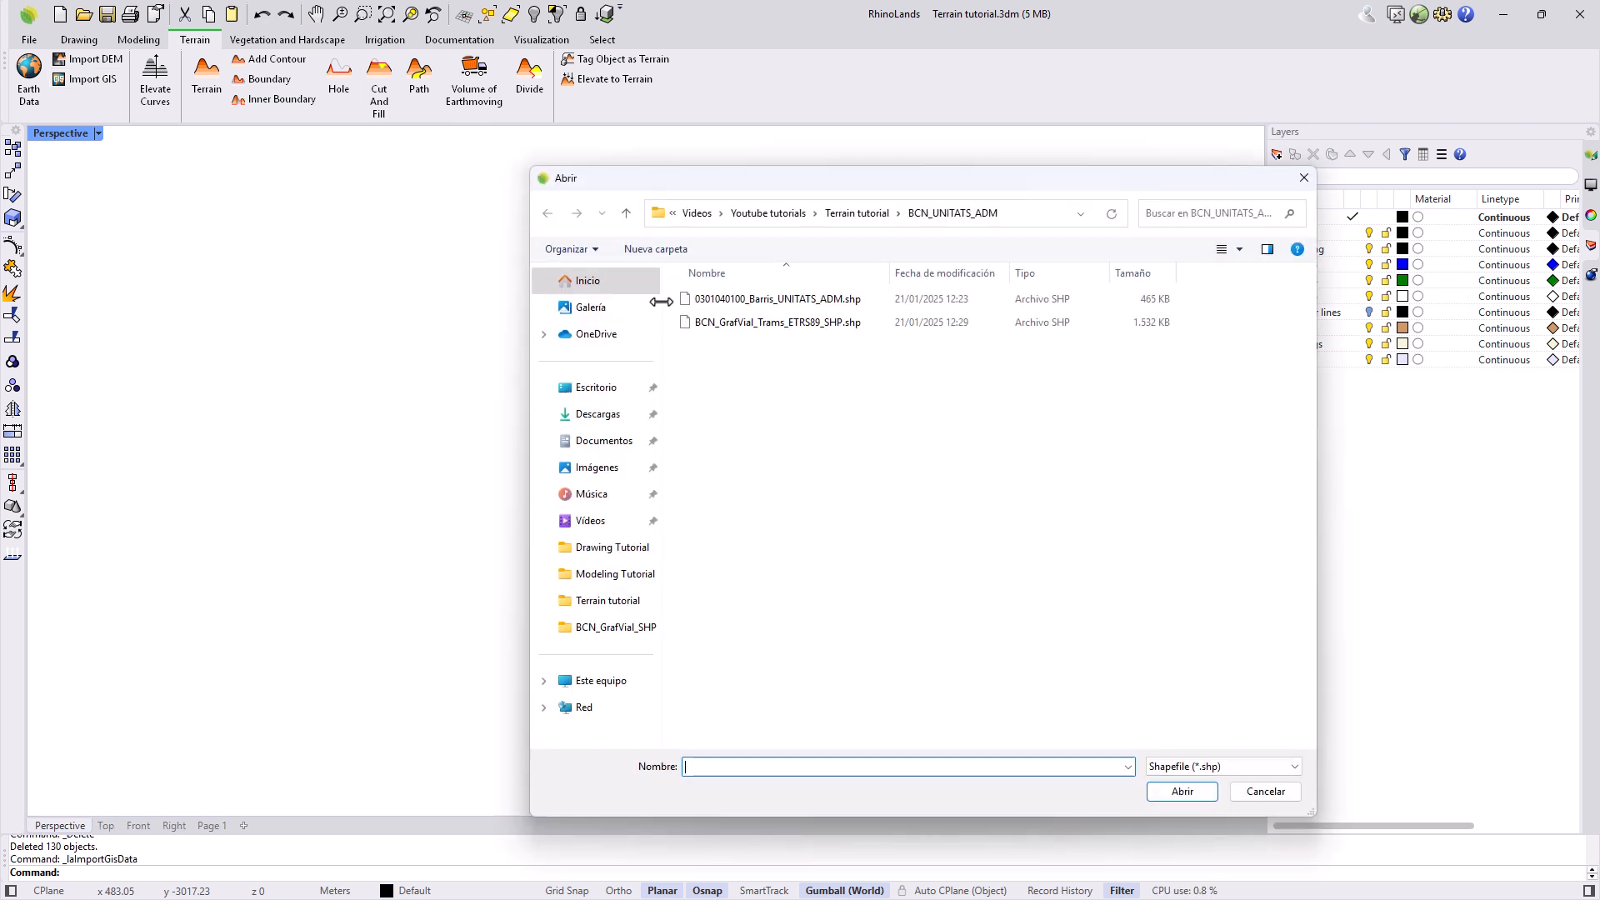
left_click(745, 310)
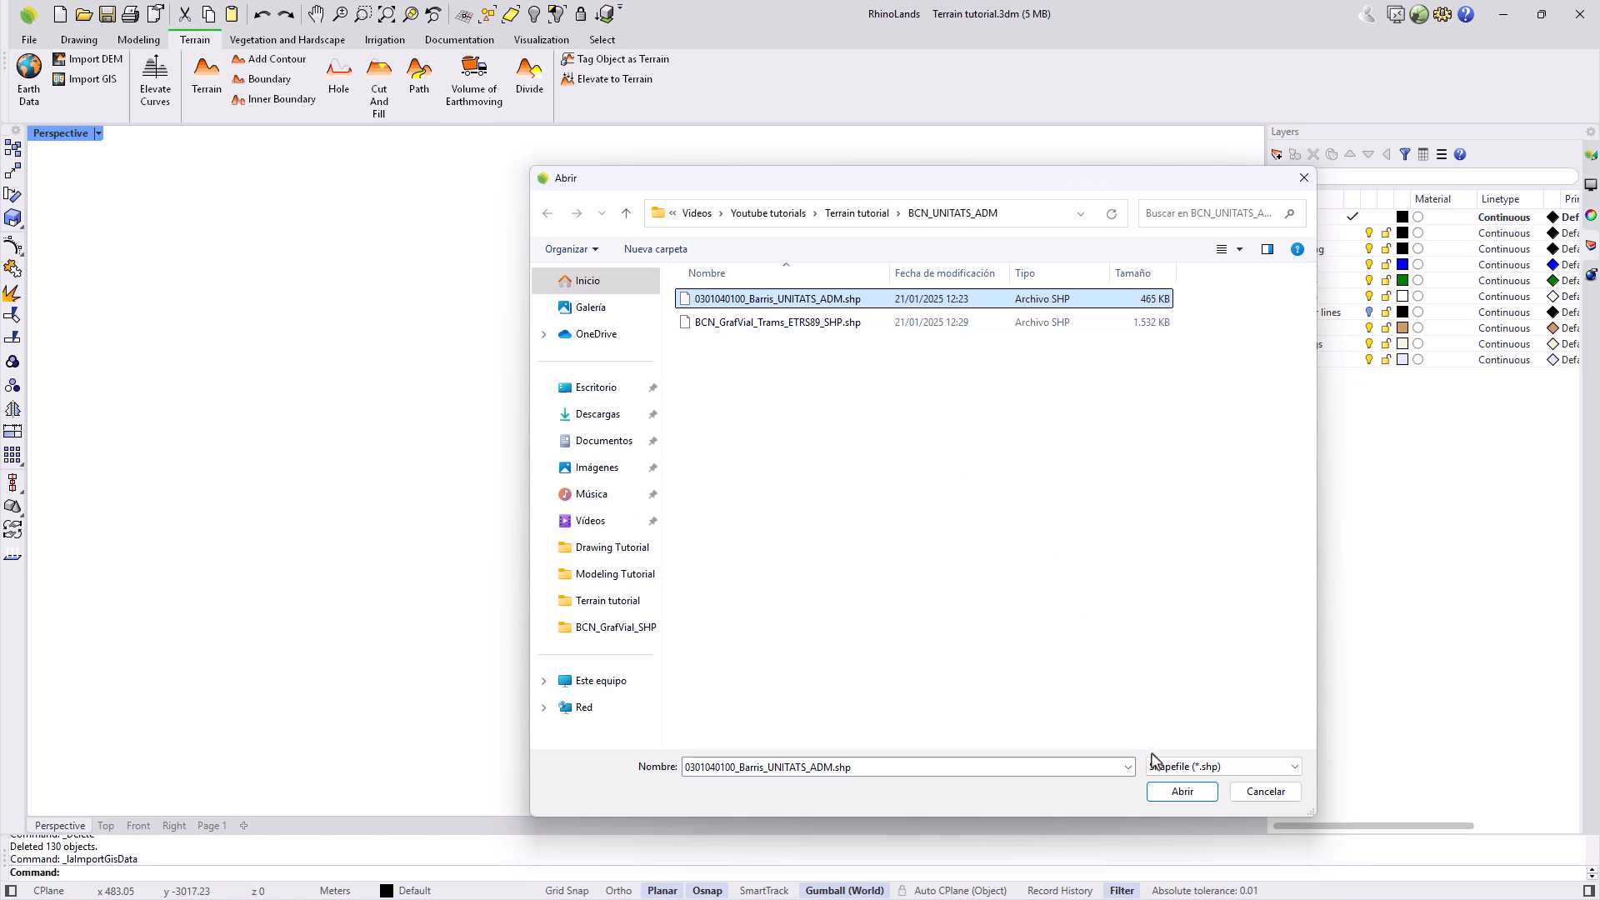
left_click(1178, 795)
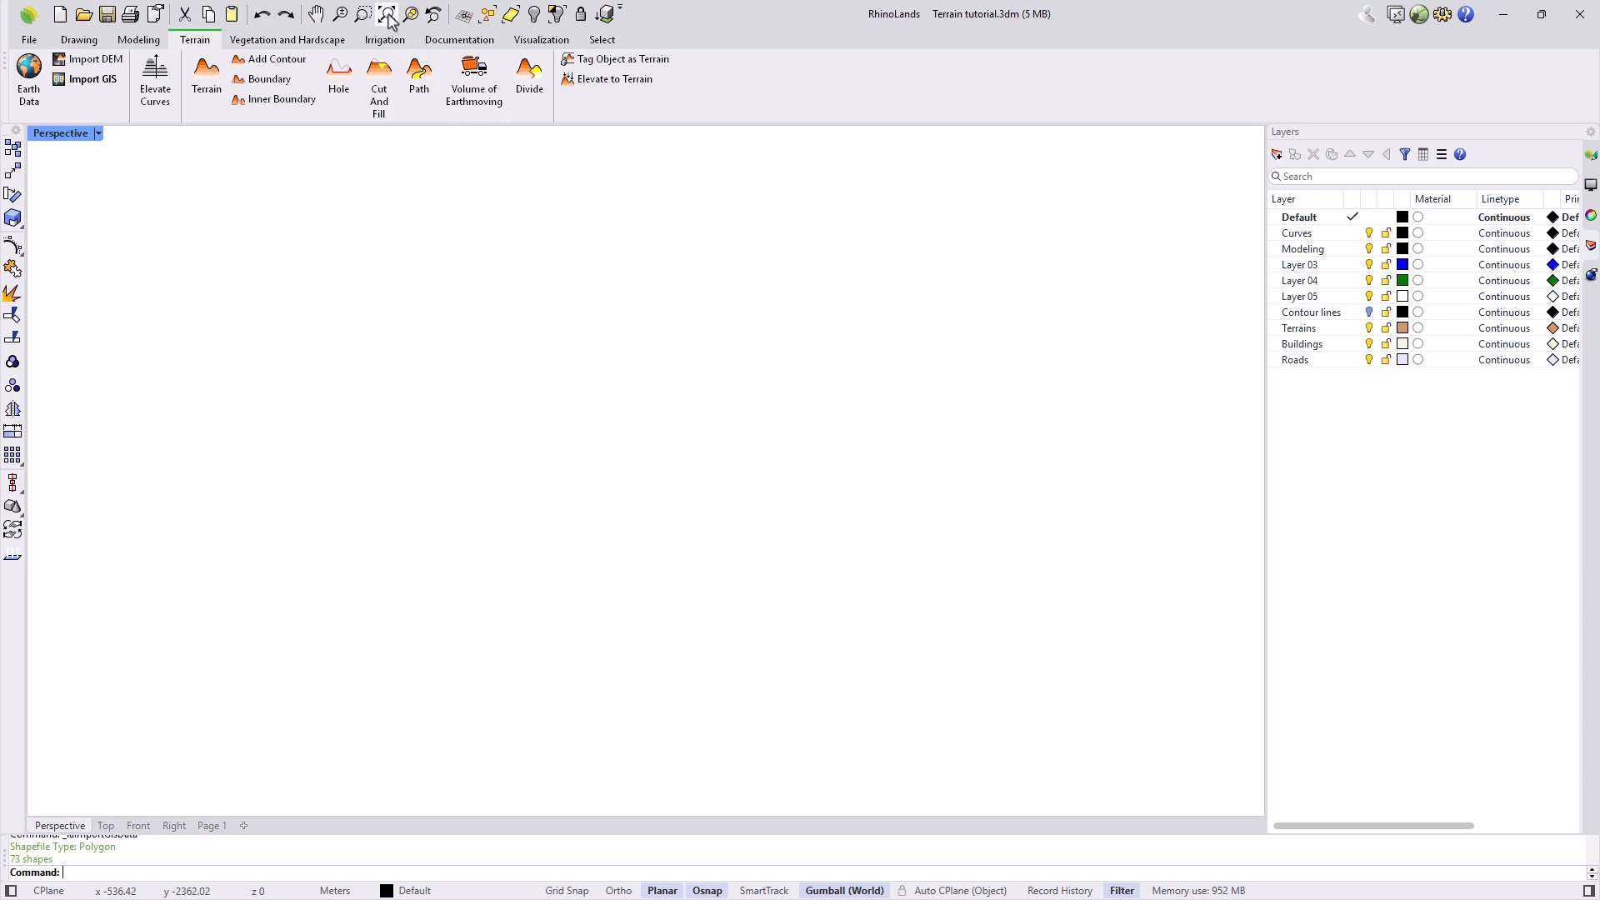
left_click(386, 15)
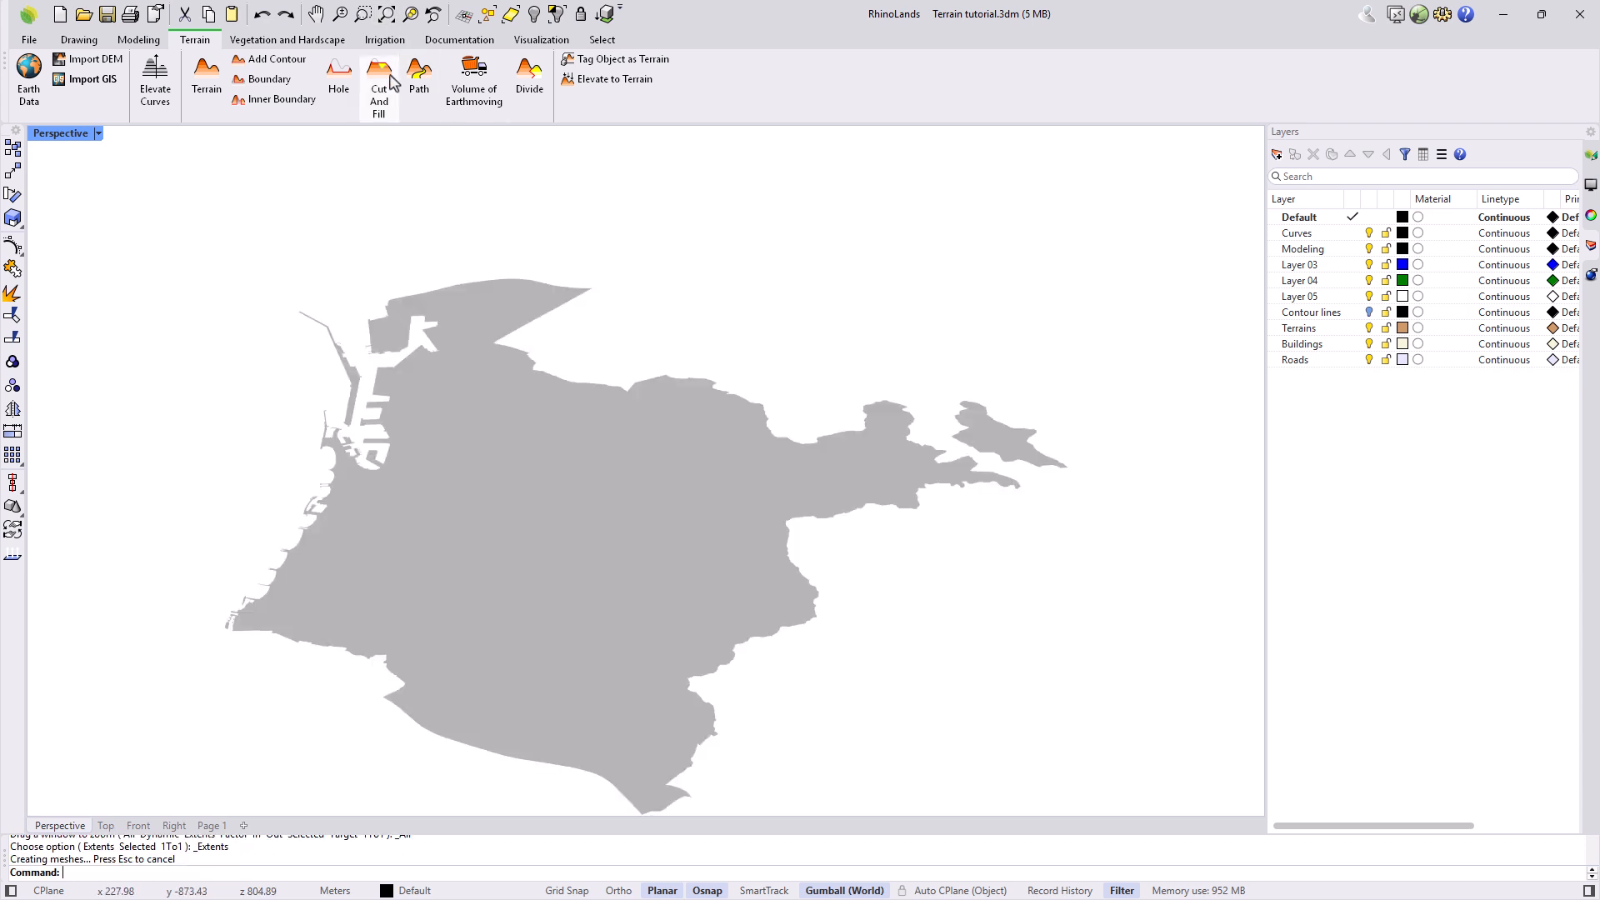
Step: Import the street network shapefile BCN_GrafVial_Trams_ETRS89_SHP.shp over the neighbourhood surfaces
left_click(80, 80)
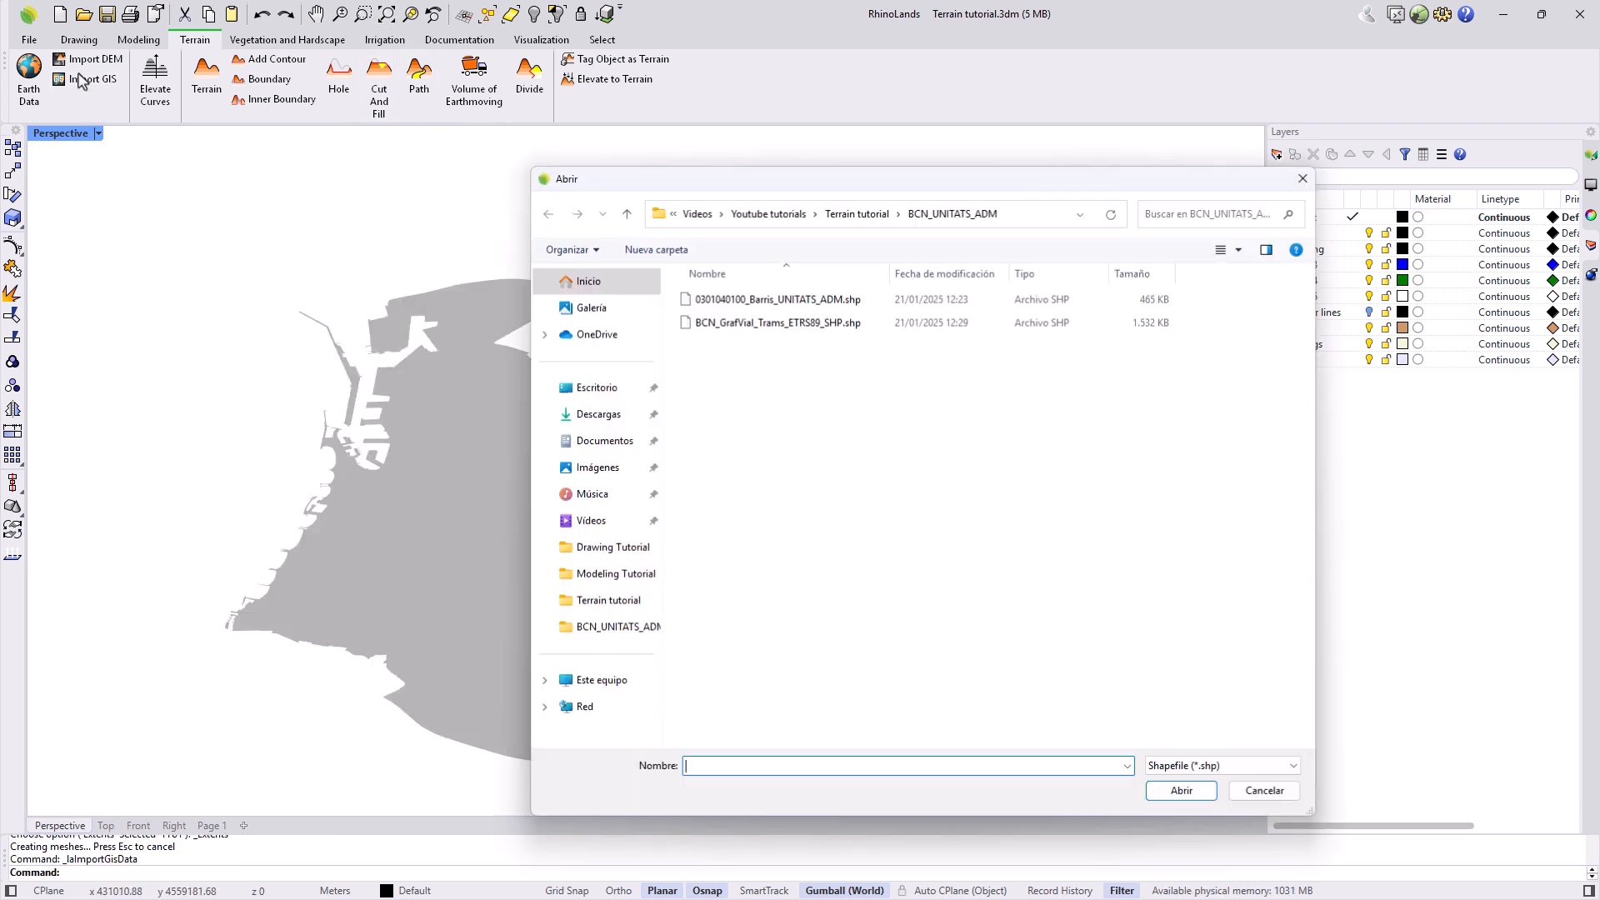
left_click(754, 324)
double_click(754, 322)
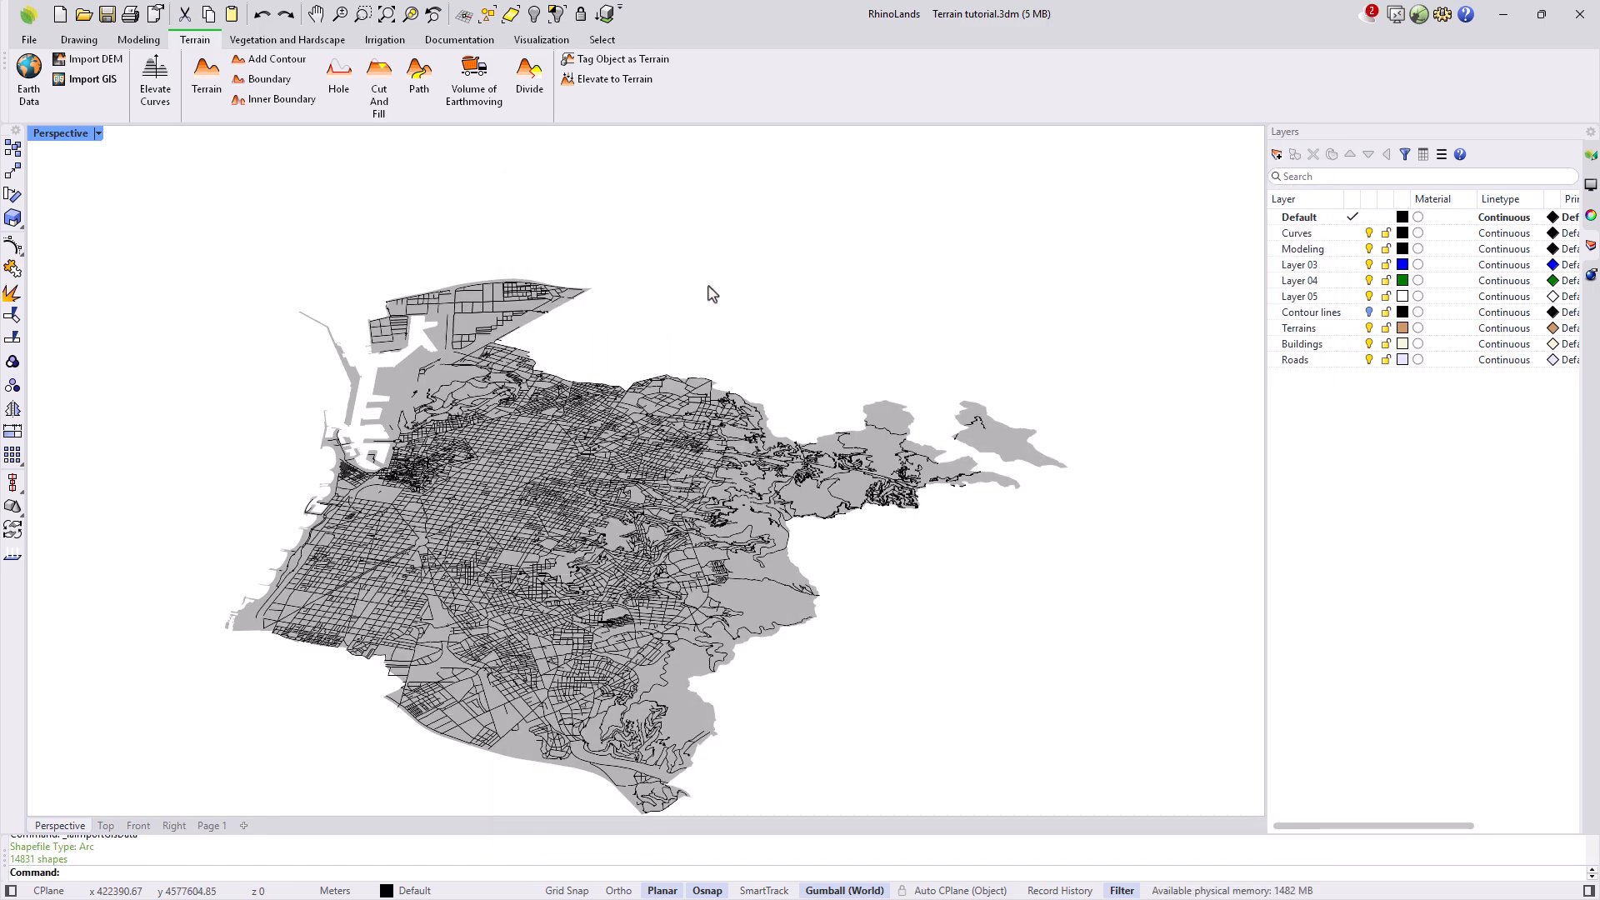
scroll(740, 583, "down", 4)
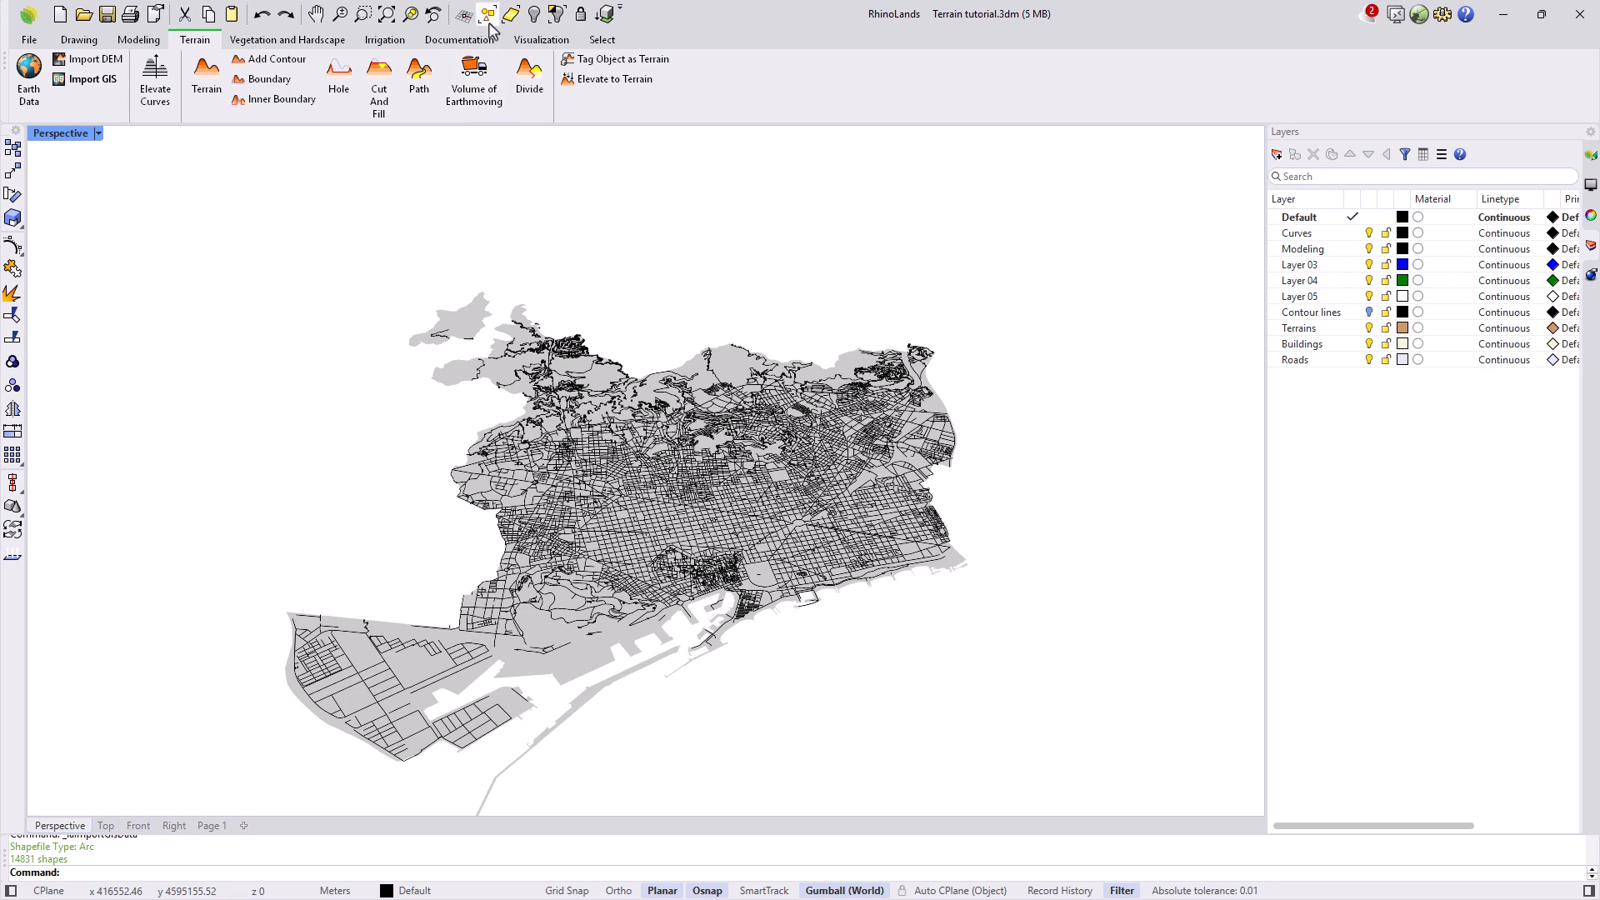
Step: Delete all the imported GIS objects, and show the hidden project objects fitted in the view
key("ctrl+a")
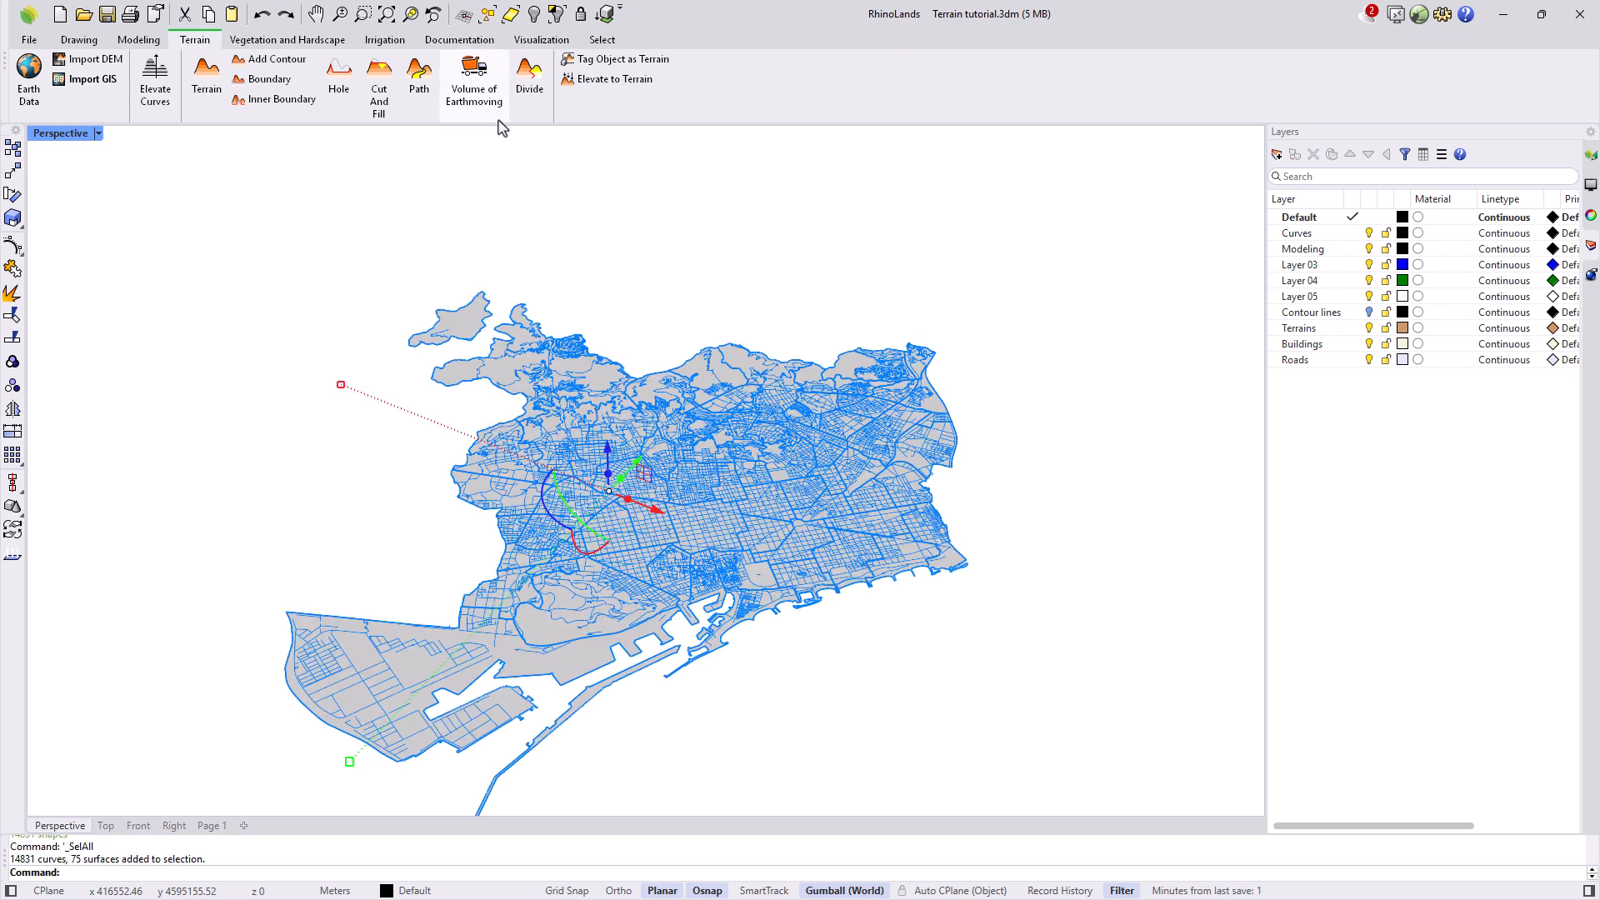
key("Delete")
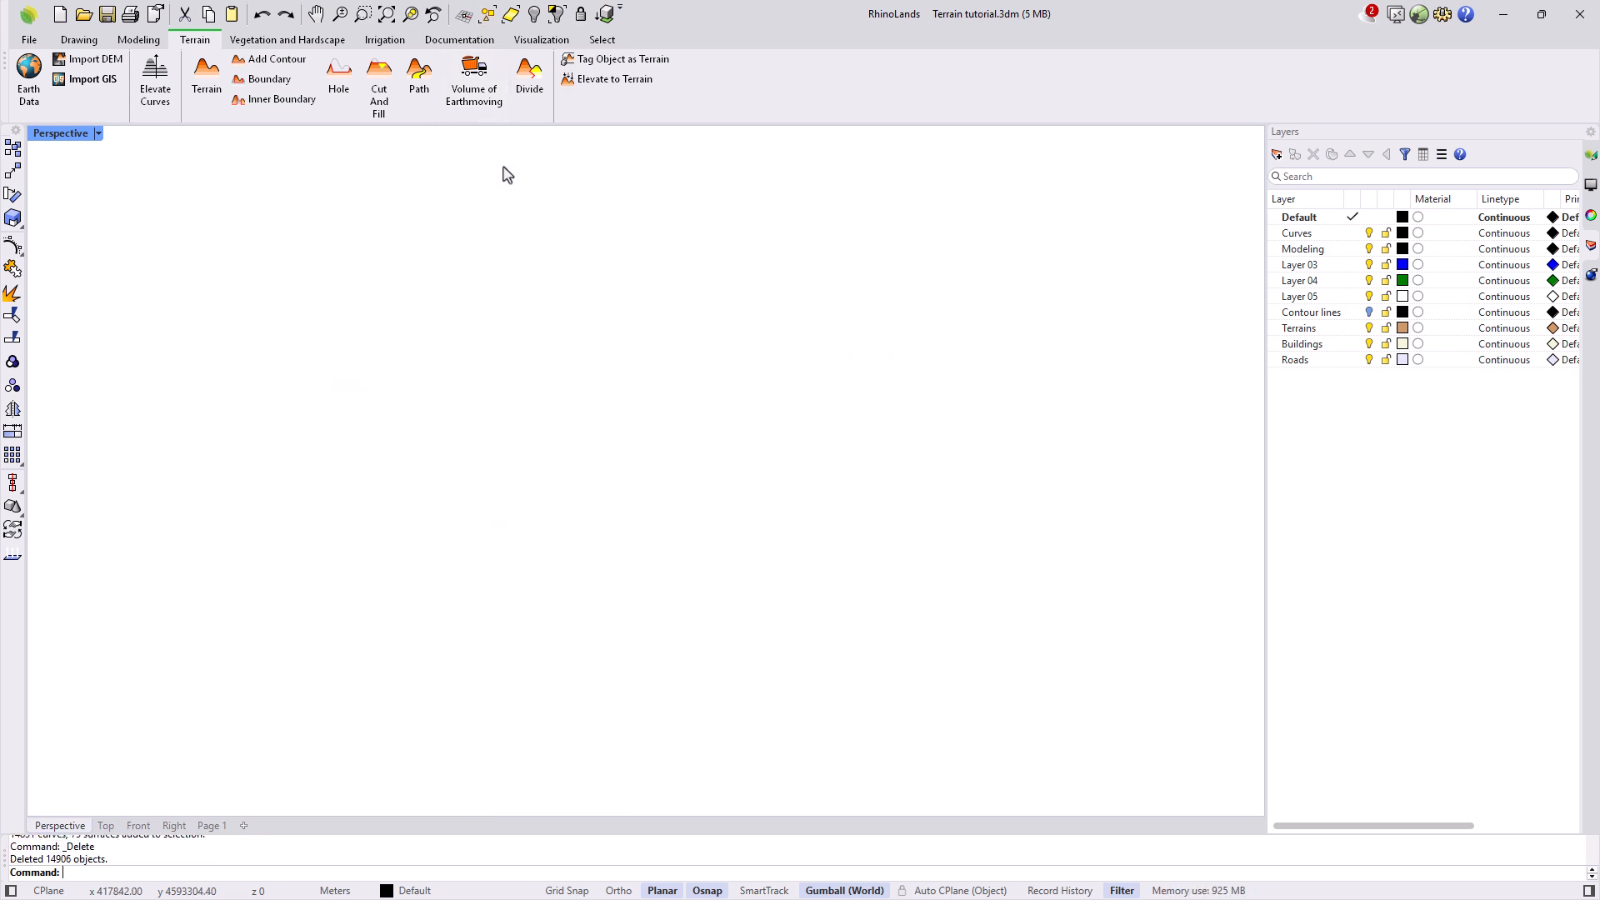
left_click(536, 16)
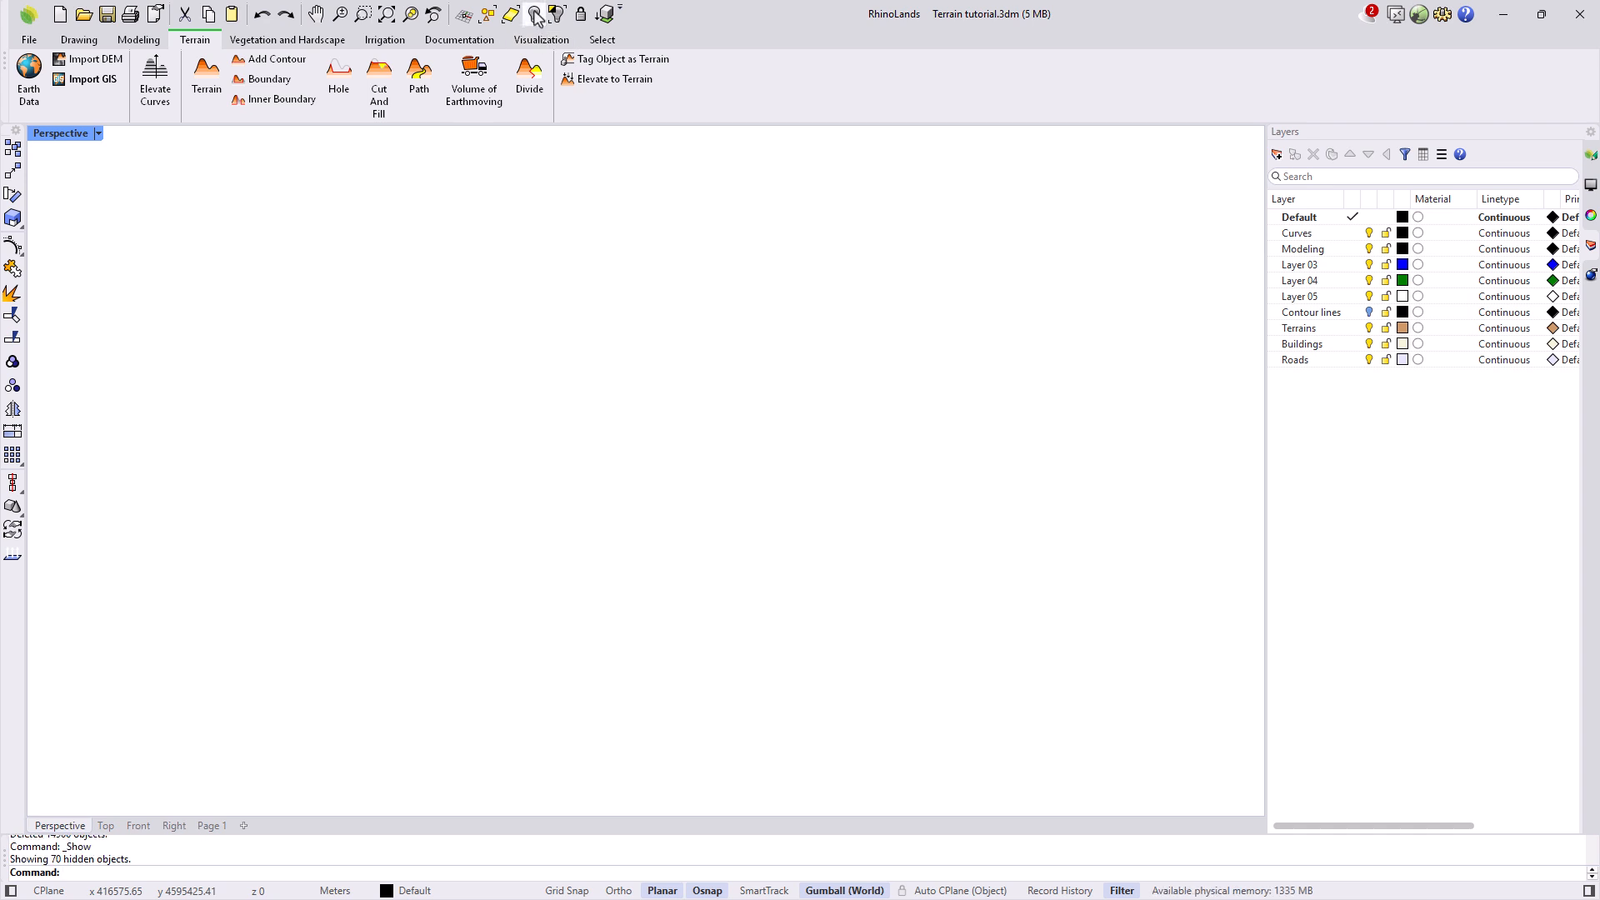
left_click(387, 17)
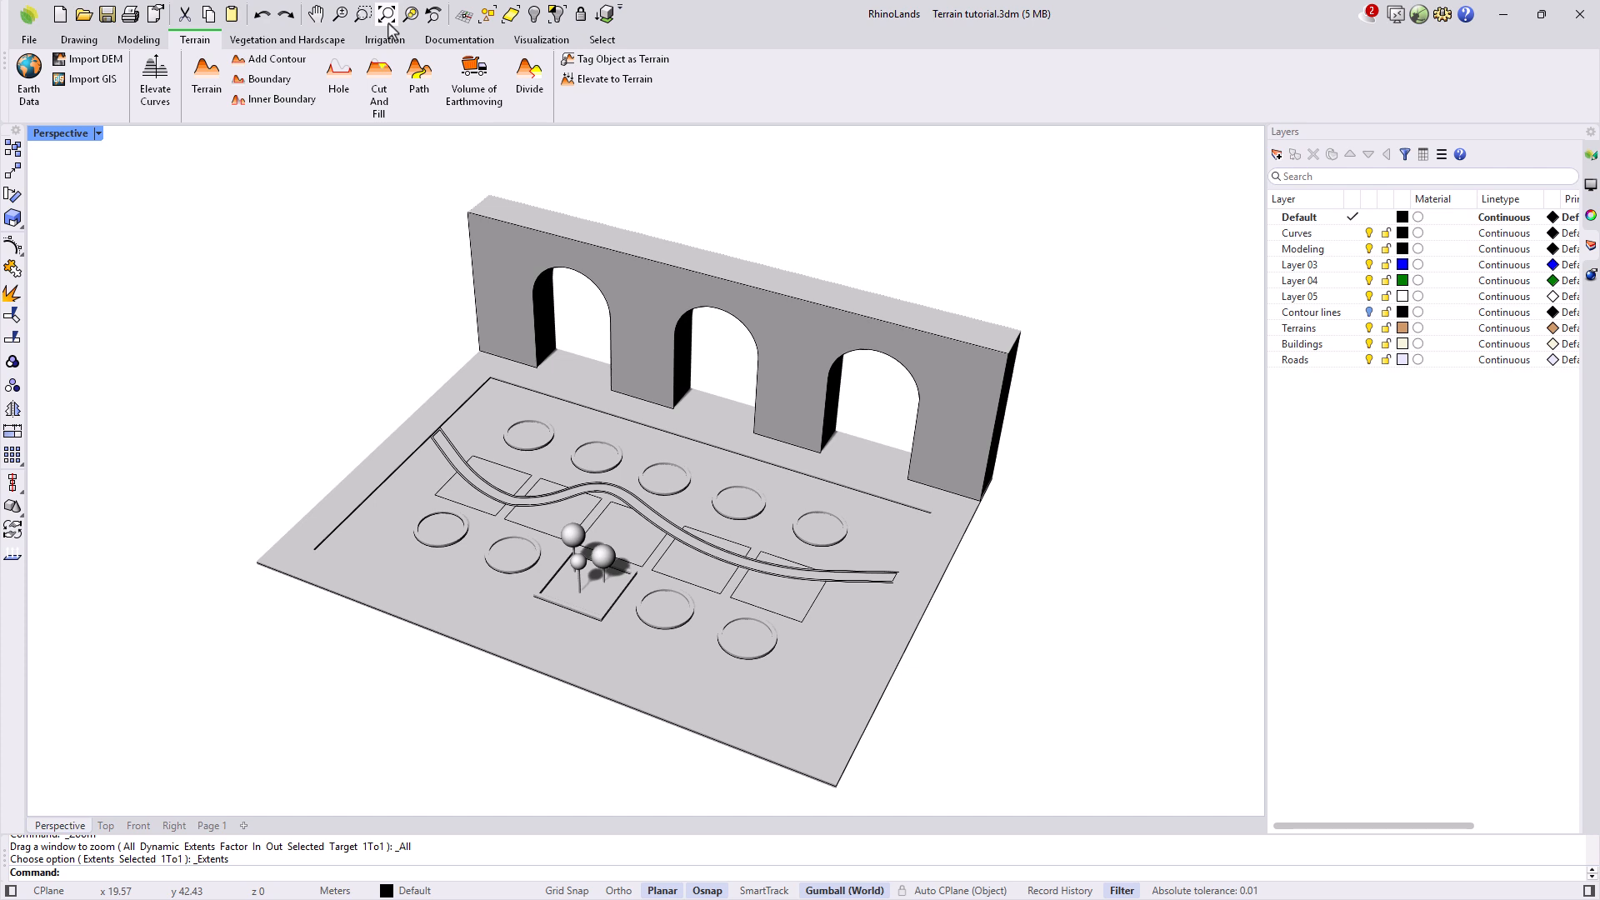
right_click_drag(450, 683, 476, 649)
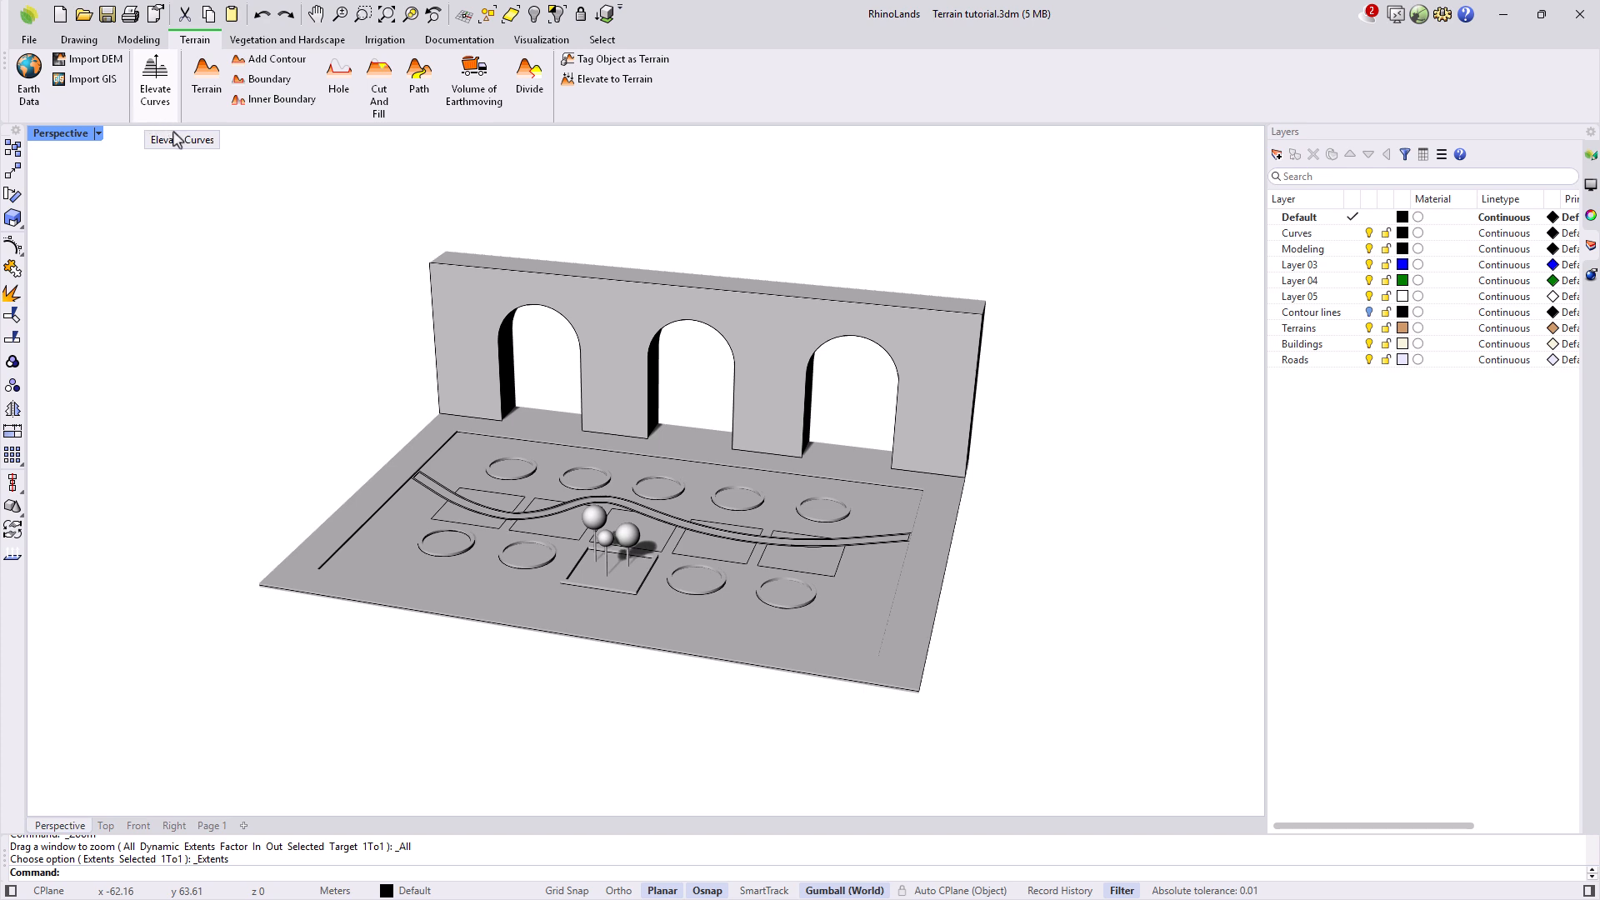
Step: Delete the Terrains, Buildings and Roads layers, and turn on the Contour lines layer
left_click(1296, 360)
left_click(1303, 329, "shift")
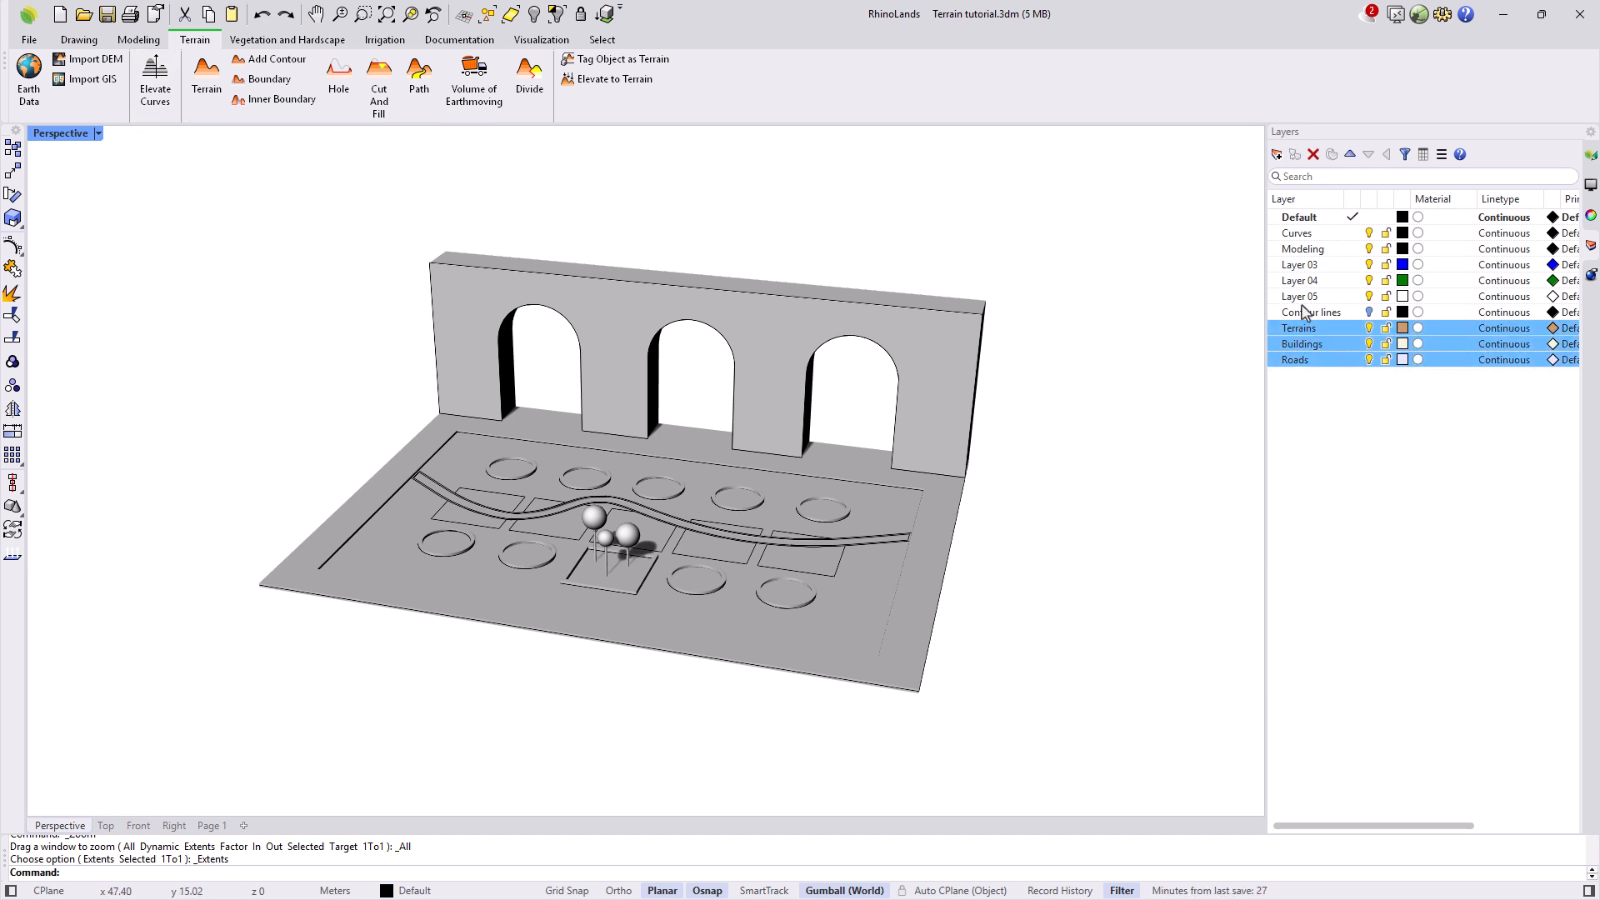
left_click(1313, 155)
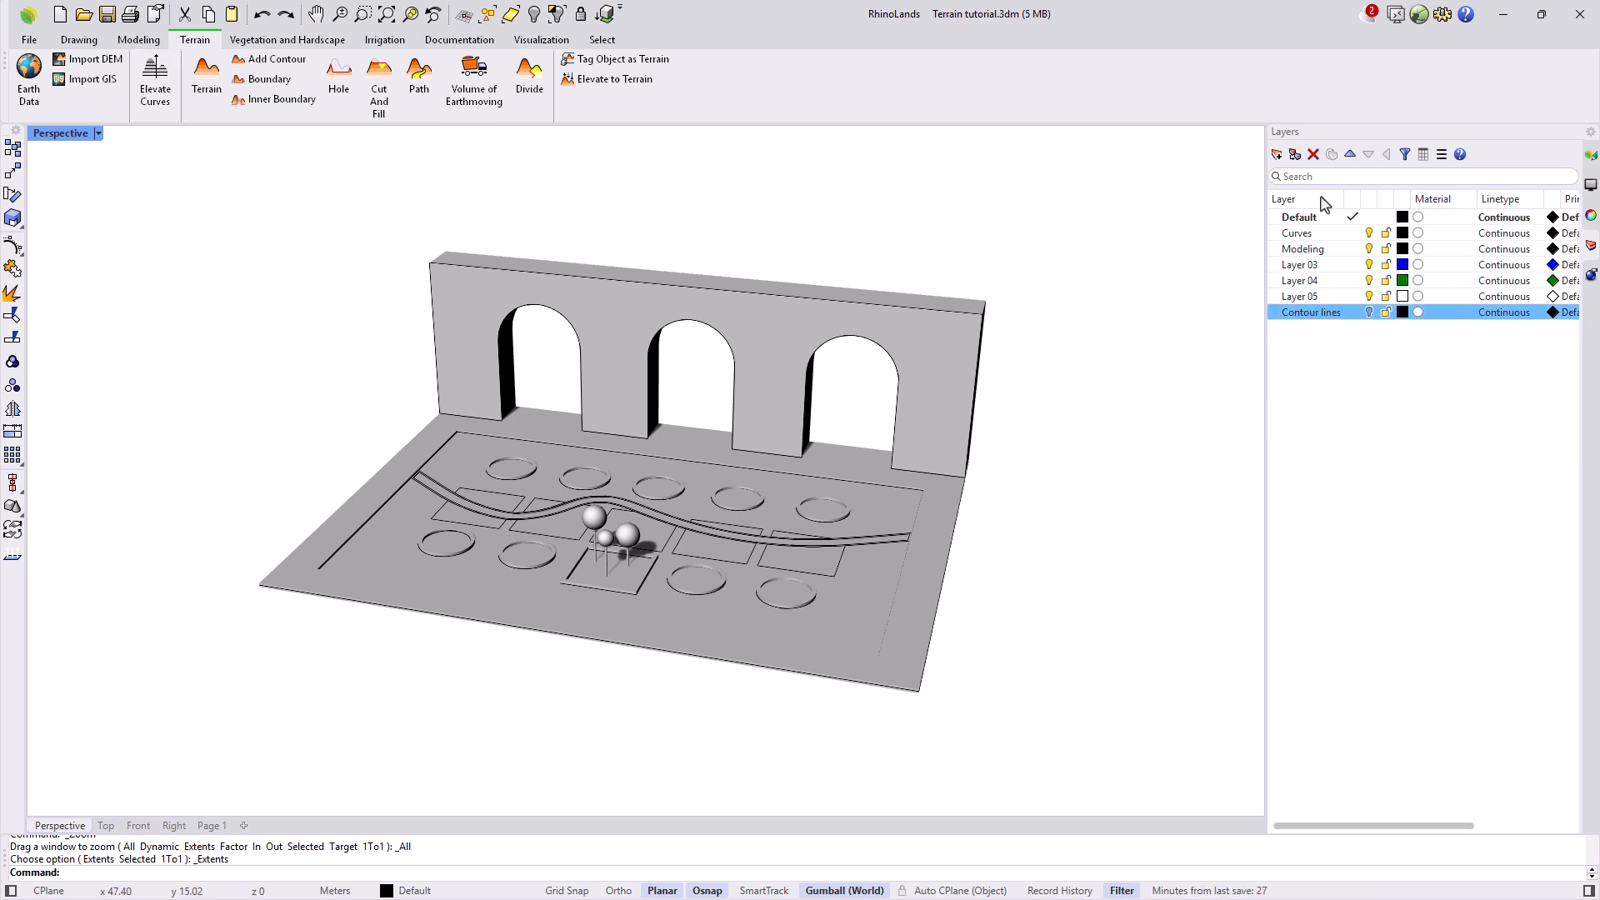
left_click(1368, 312)
scroll(746, 412, "down", 4)
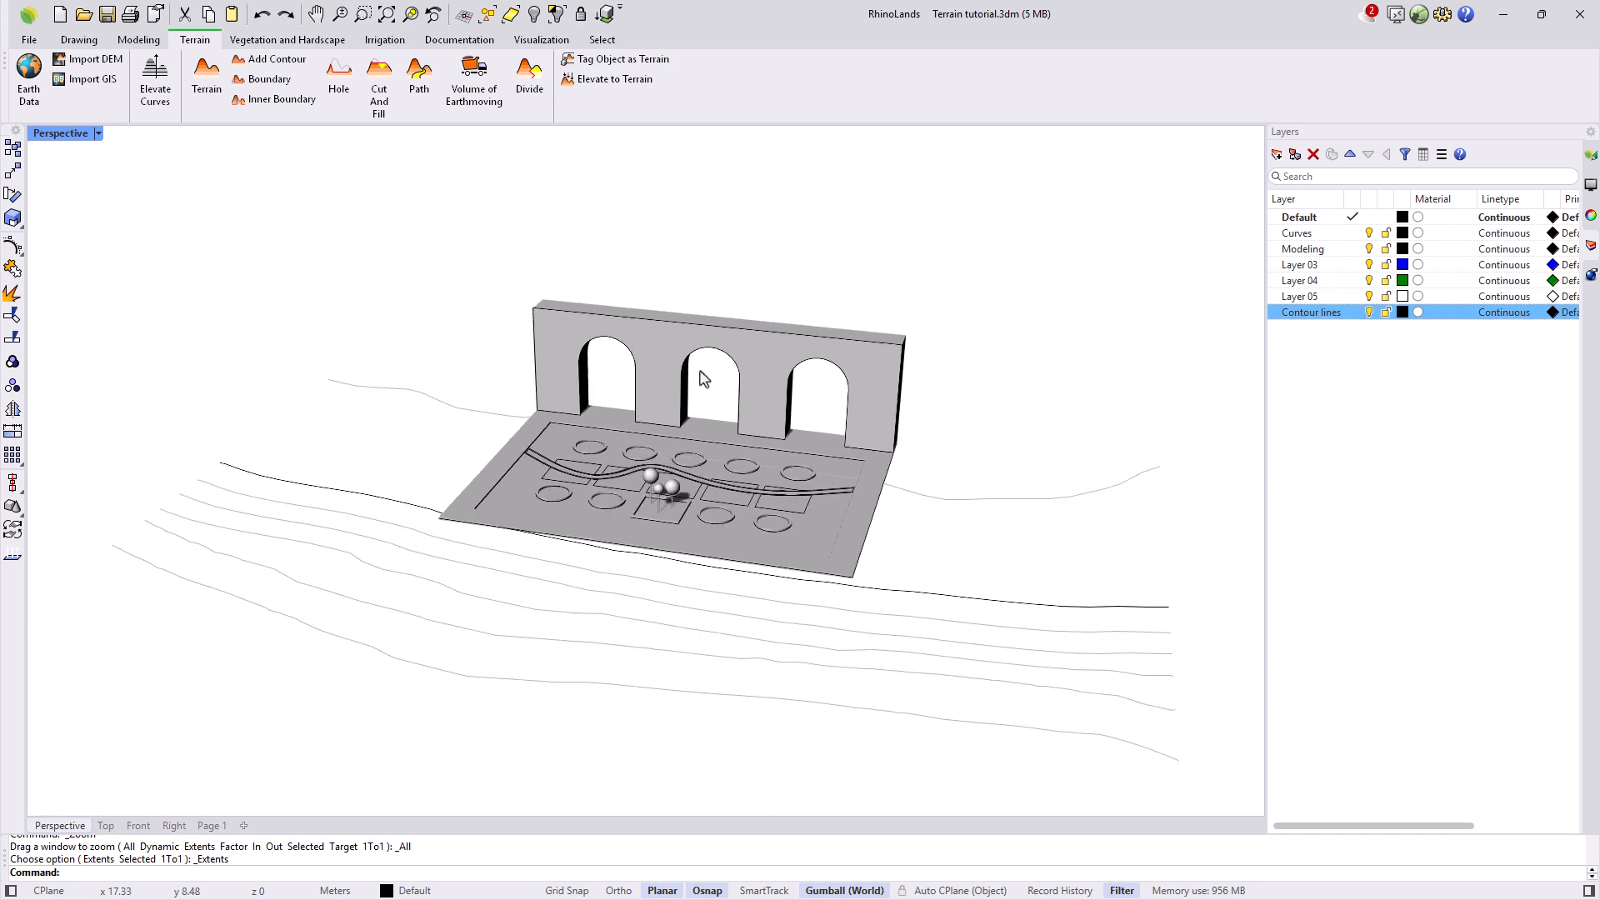
Step: Switch to the four-viewport layout and set the Perspective view to Shaded display mode
double_click(61, 133)
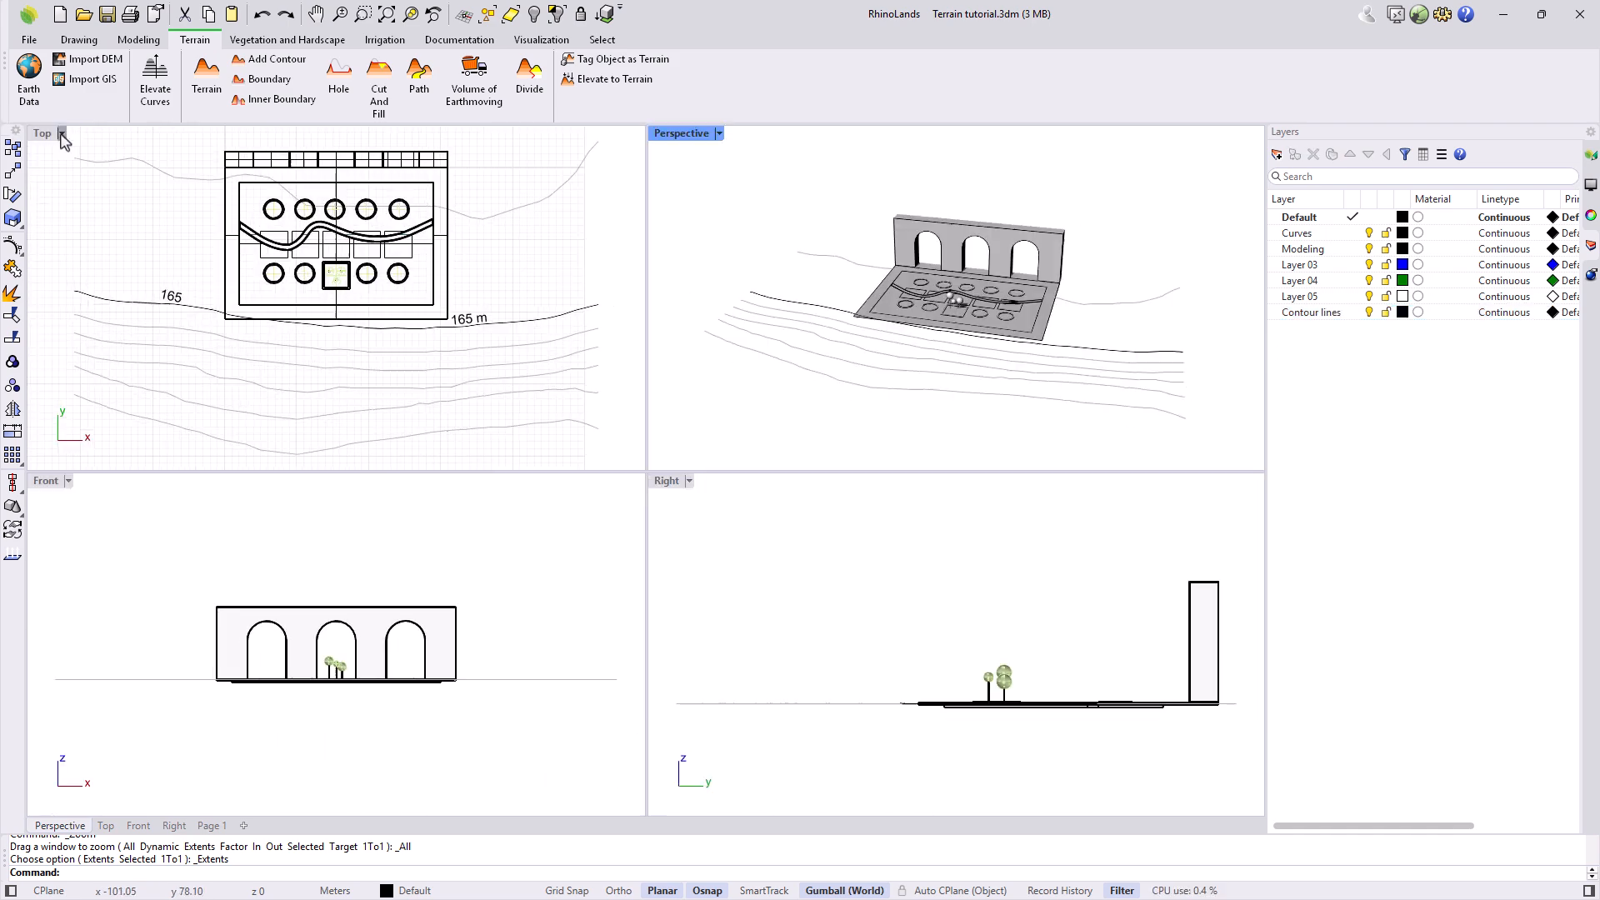
left_click(720, 136)
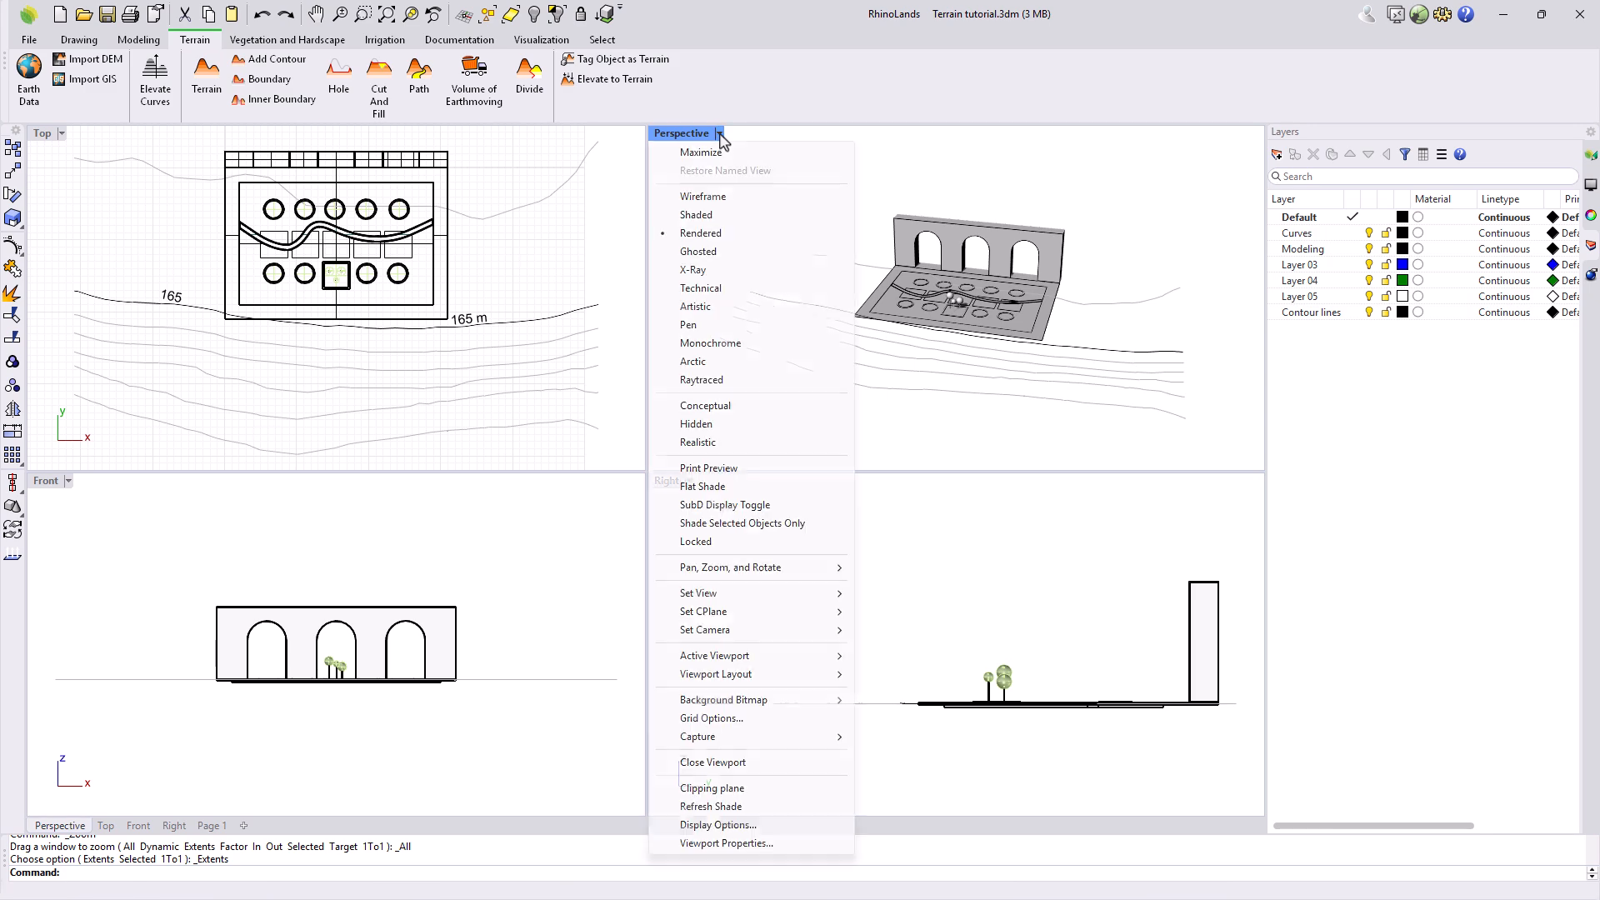
left_click(700, 215)
right_click_drag(799, 432, 798, 420)
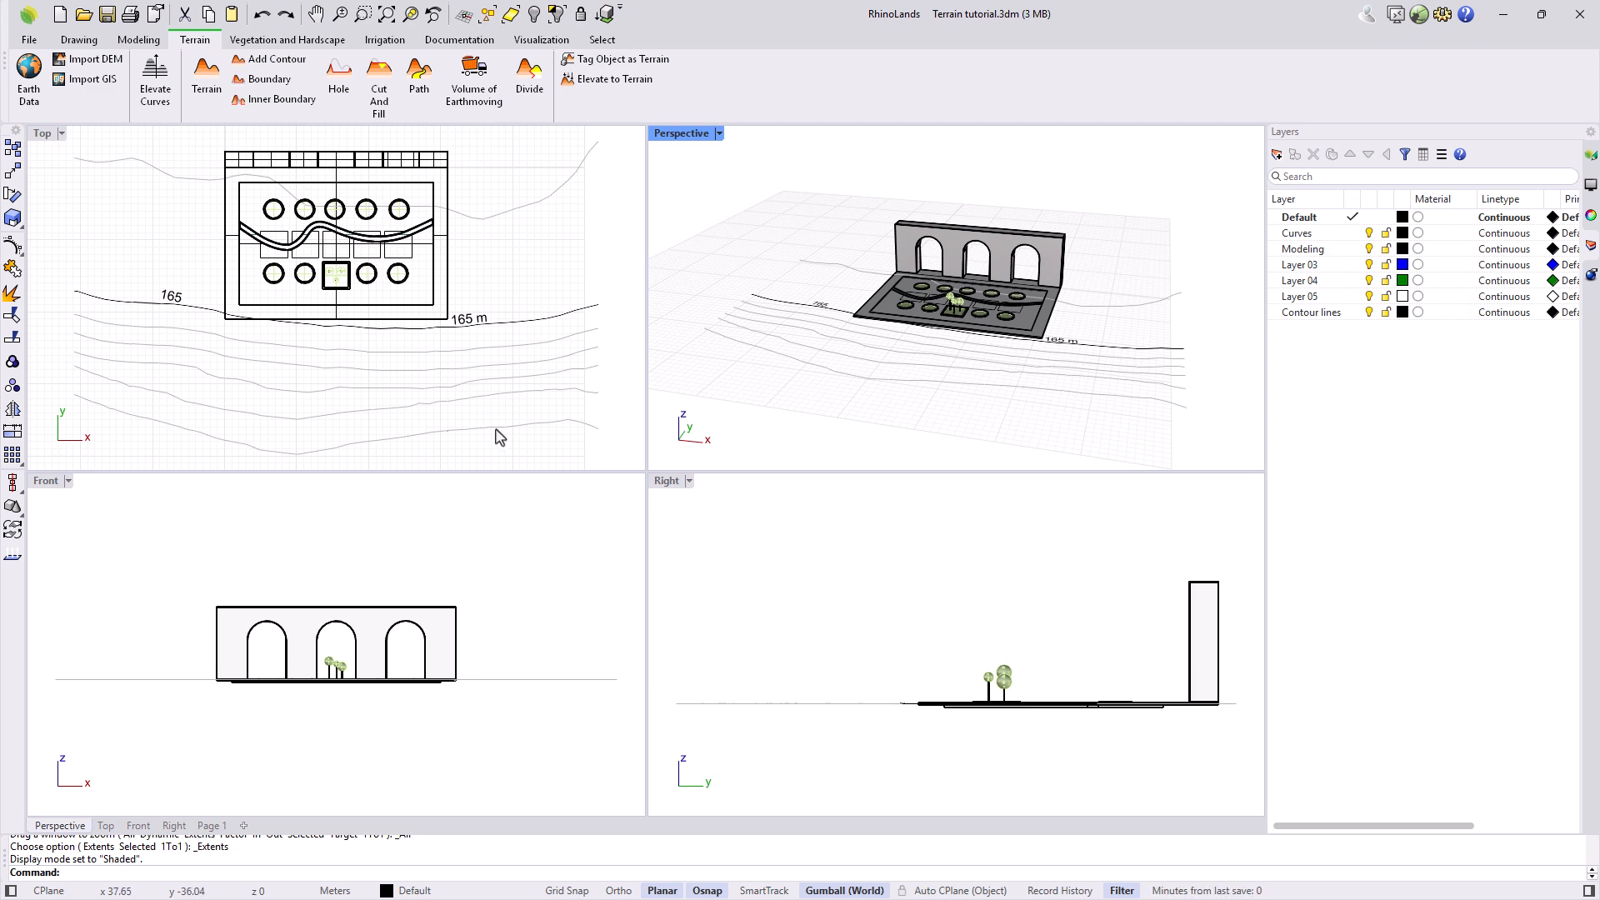
Step: Start Elevate Curves on all the contour lines with an increment of 0.5
left_click_drag(550, 442, 510, 193)
mouse_move(877, 439)
right_mouse_down()
mouse_move(738, 373)
mouse_move(864, 424)
right_mouse_up()
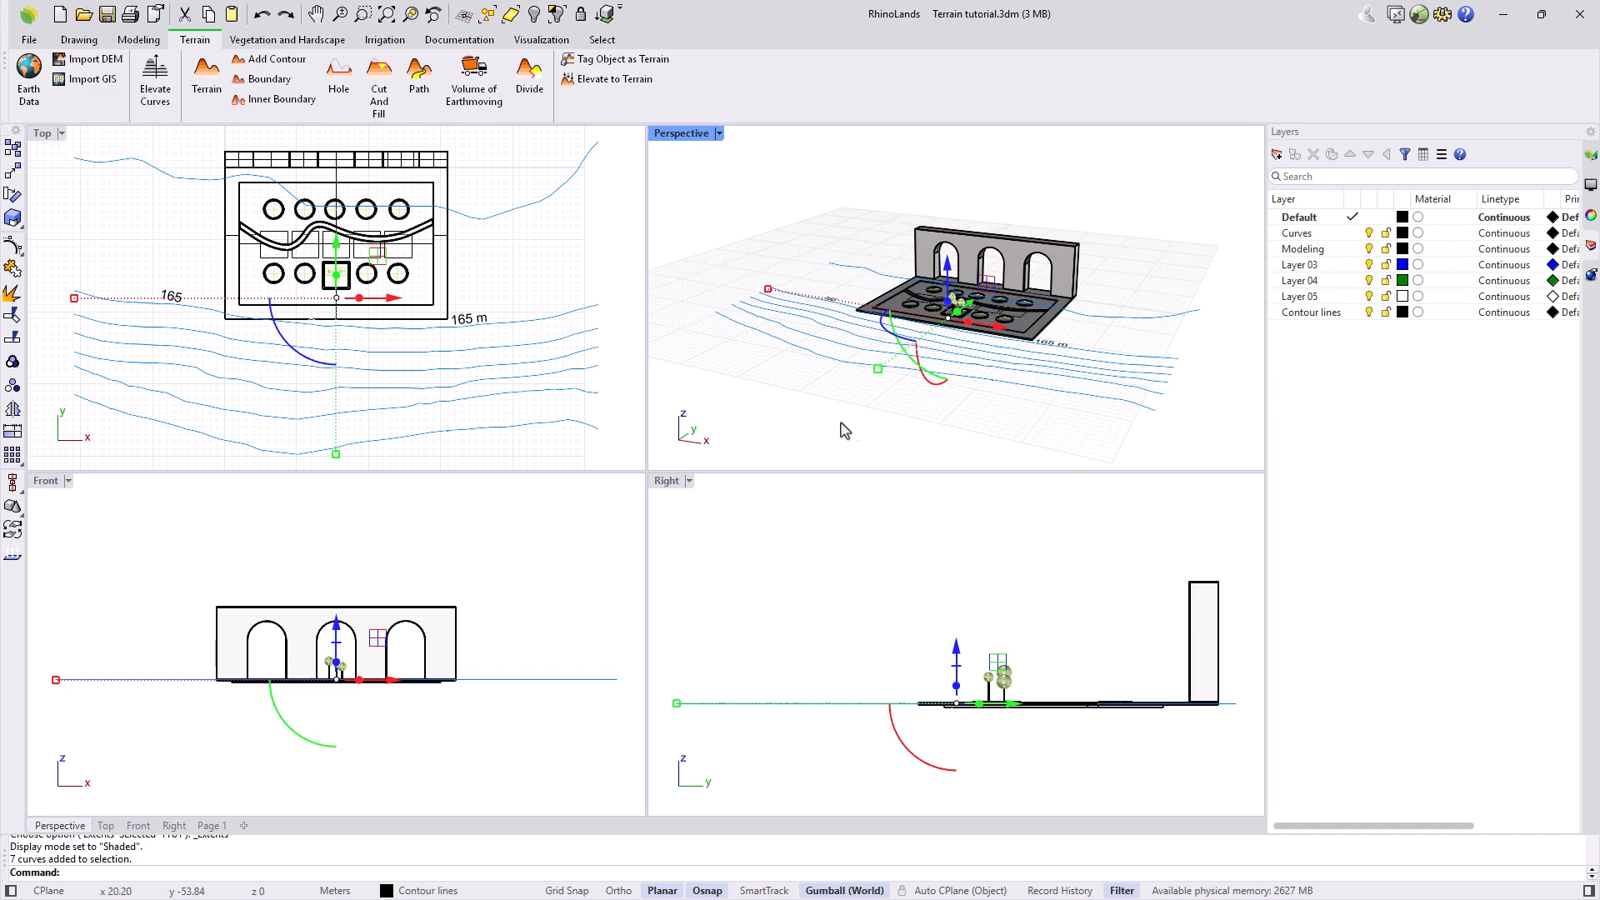
left_click(156, 84)
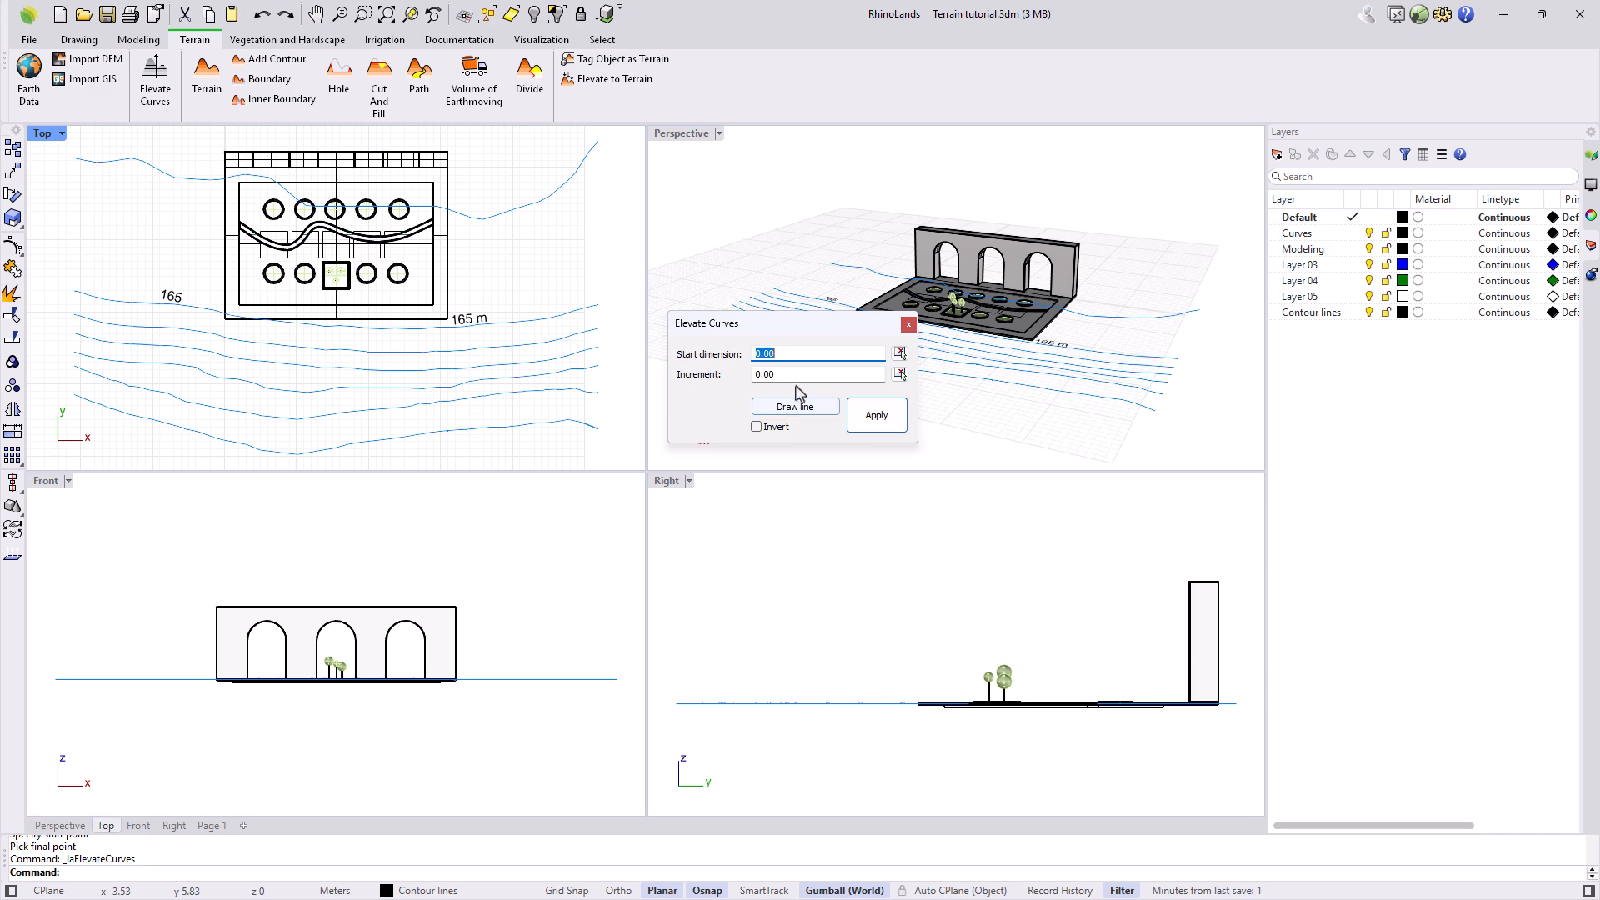
left_click(790, 379)
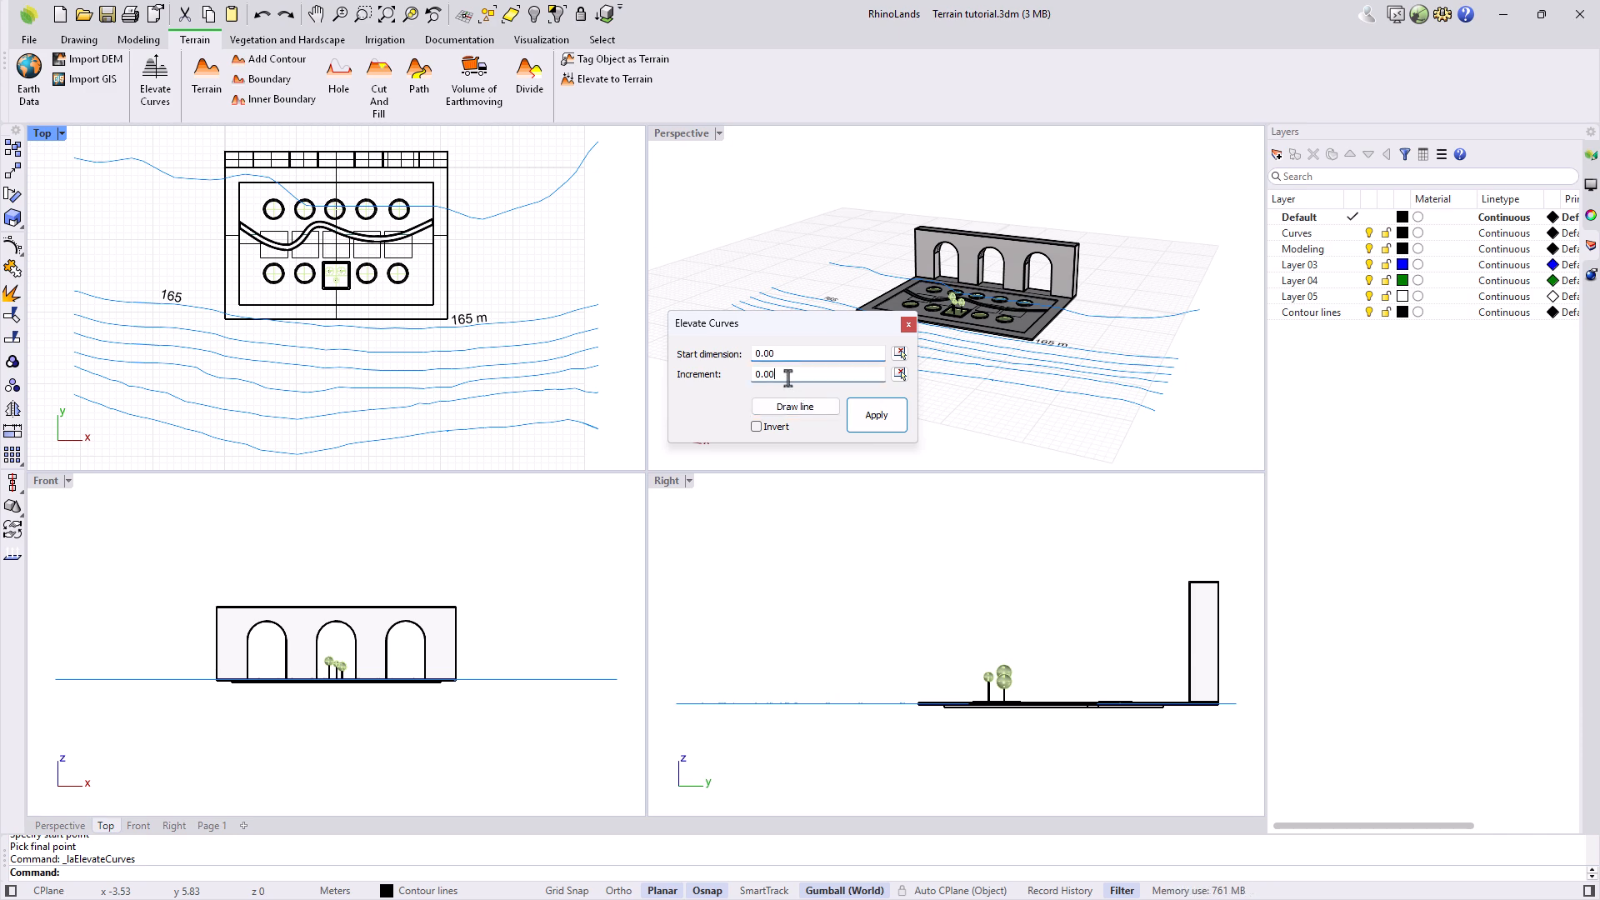
left_click_drag(789, 378, 736, 377)
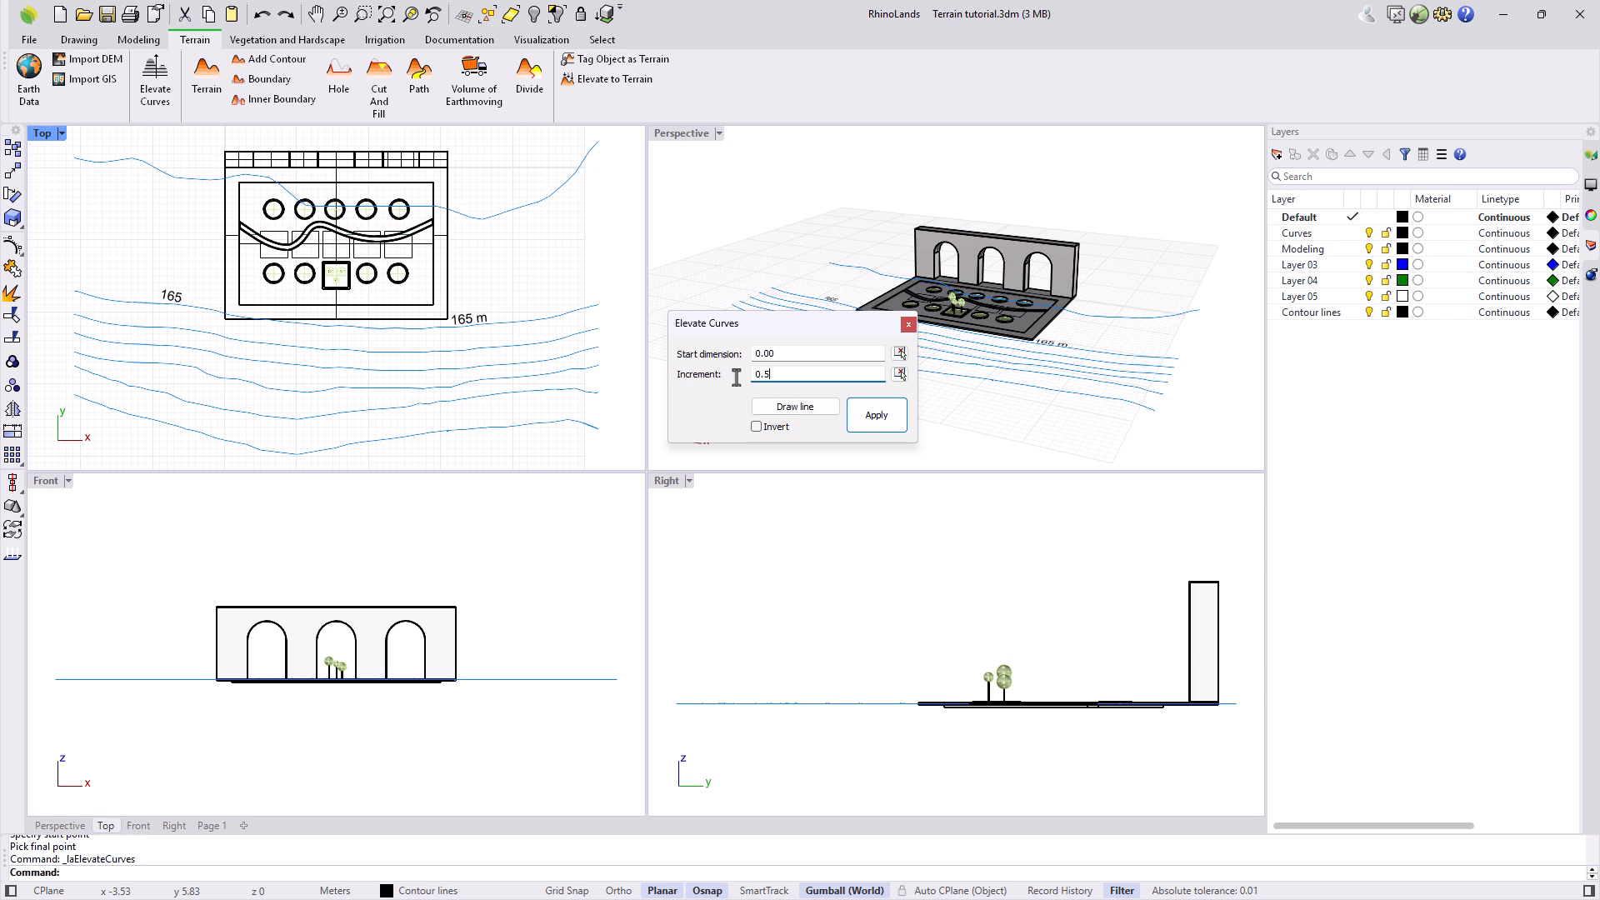
Step: Draw the elevation line in the Top view from below the lowest contour up across the uppermost one, and apply the elevation
left_click(783, 409)
left_click(553, 443)
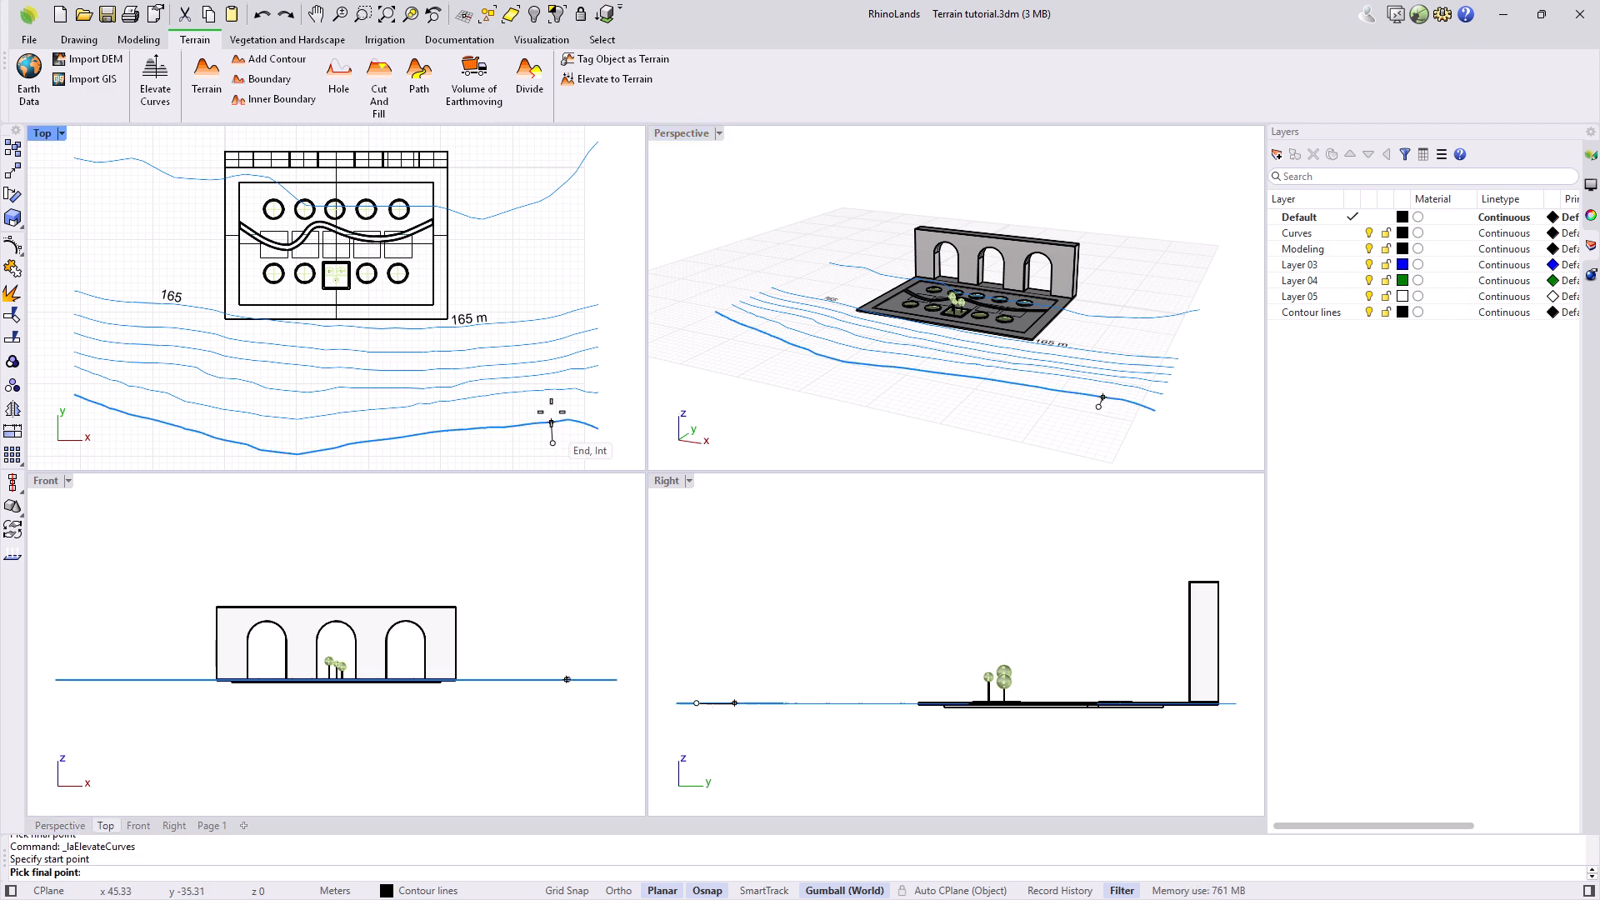
left_click(517, 181)
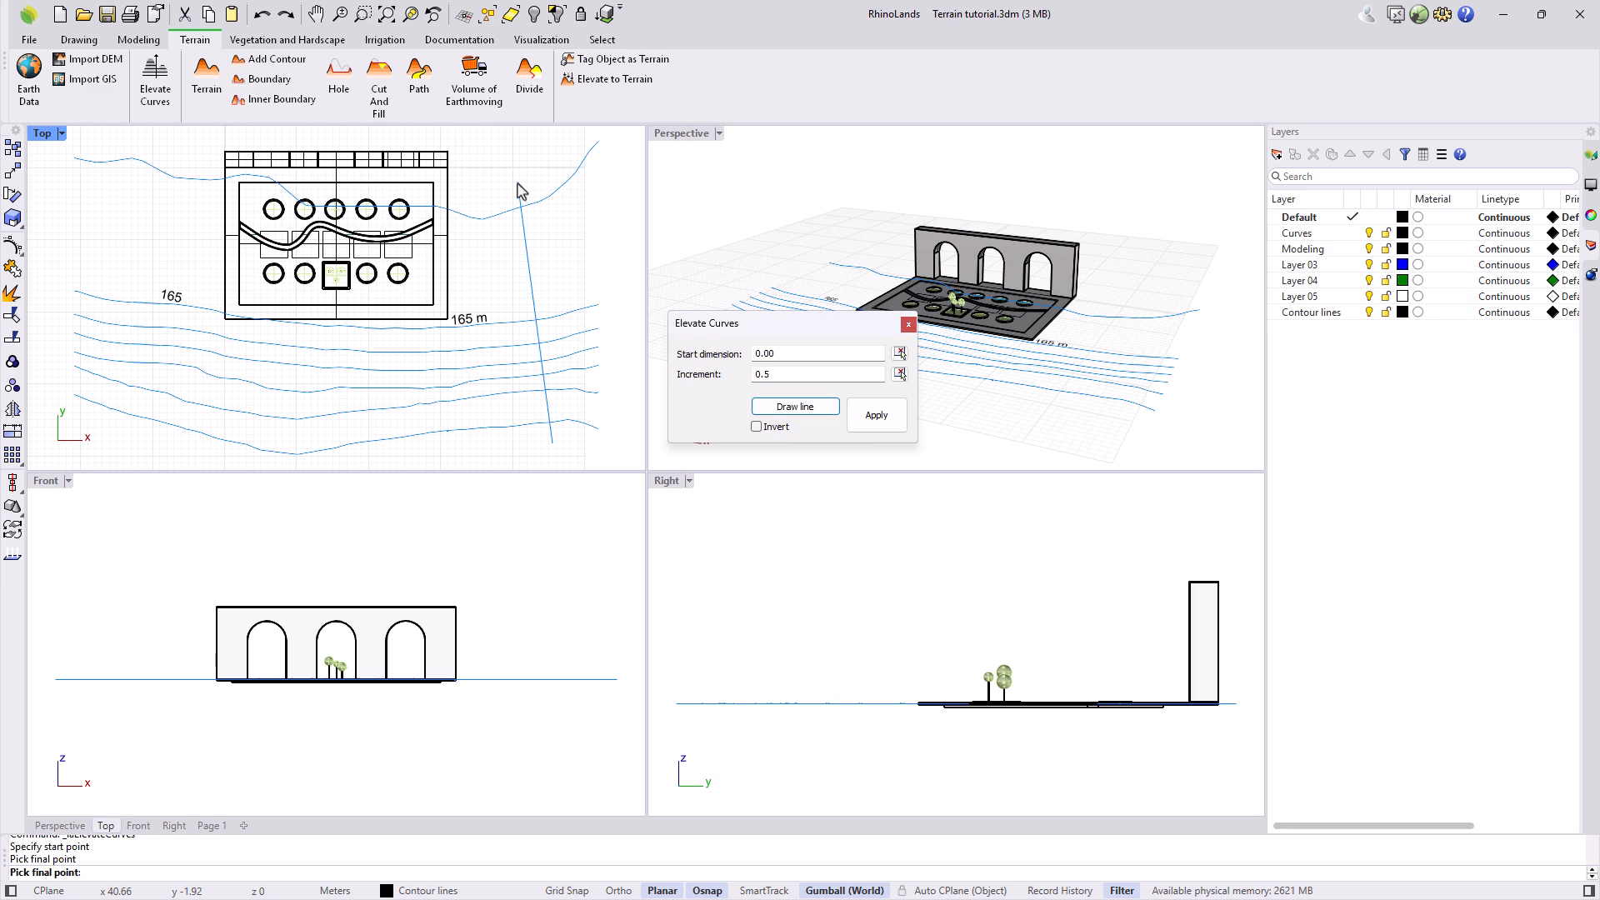
left_click(875, 420)
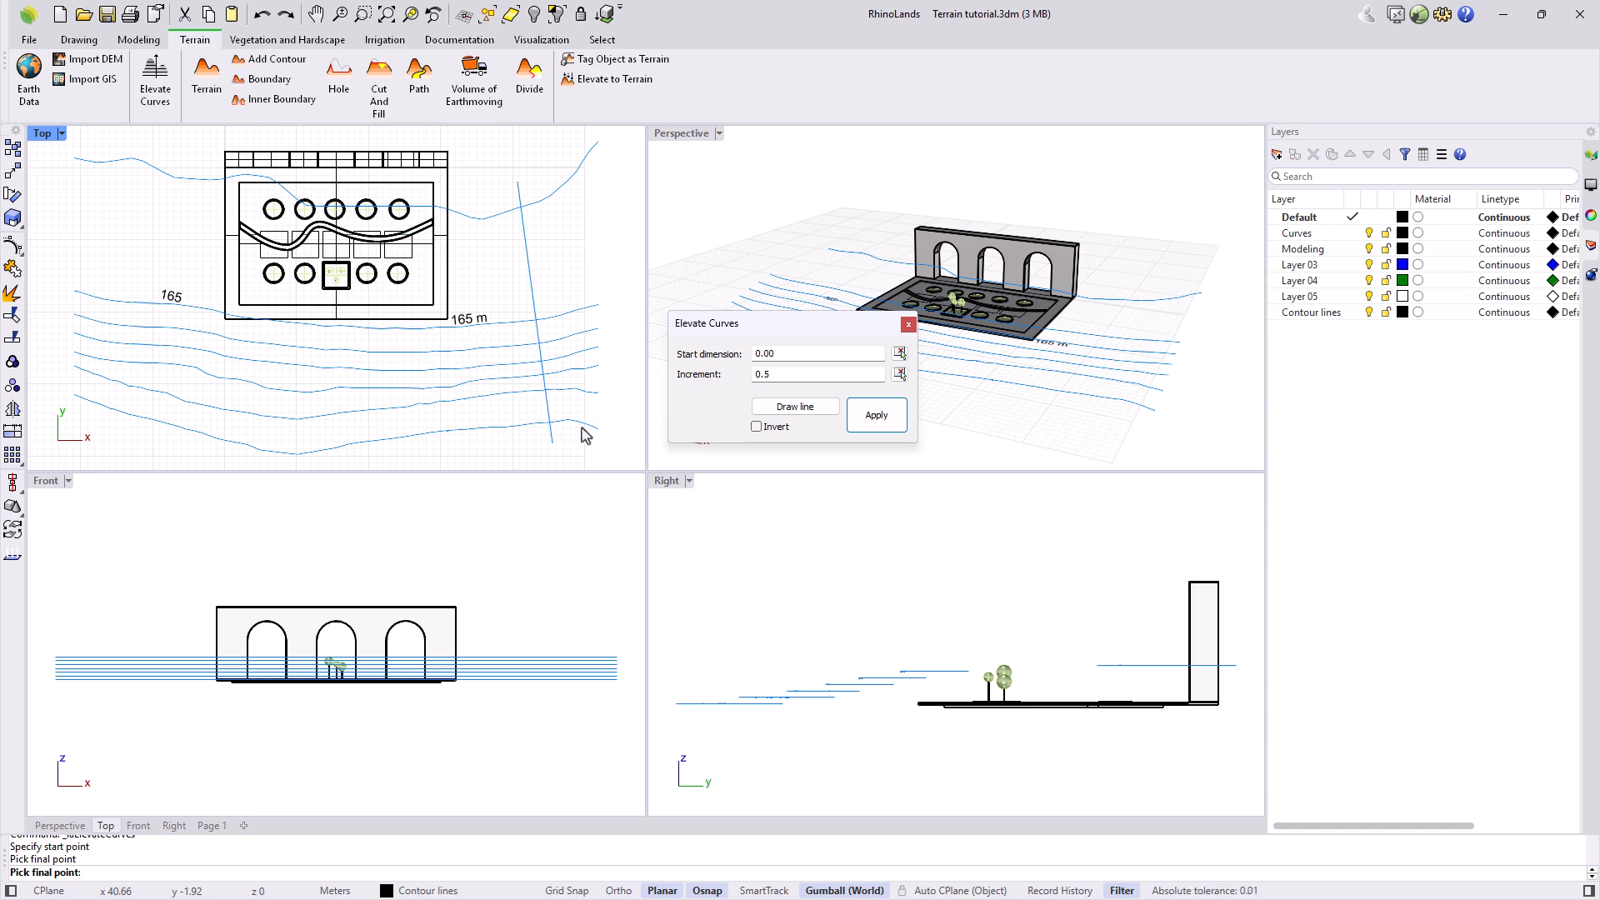
Step: Set the start dimension of the elevated curves to -2.5, apply it, and leave the command with the curves deselected
left_click_drag(791, 353, 741, 348)
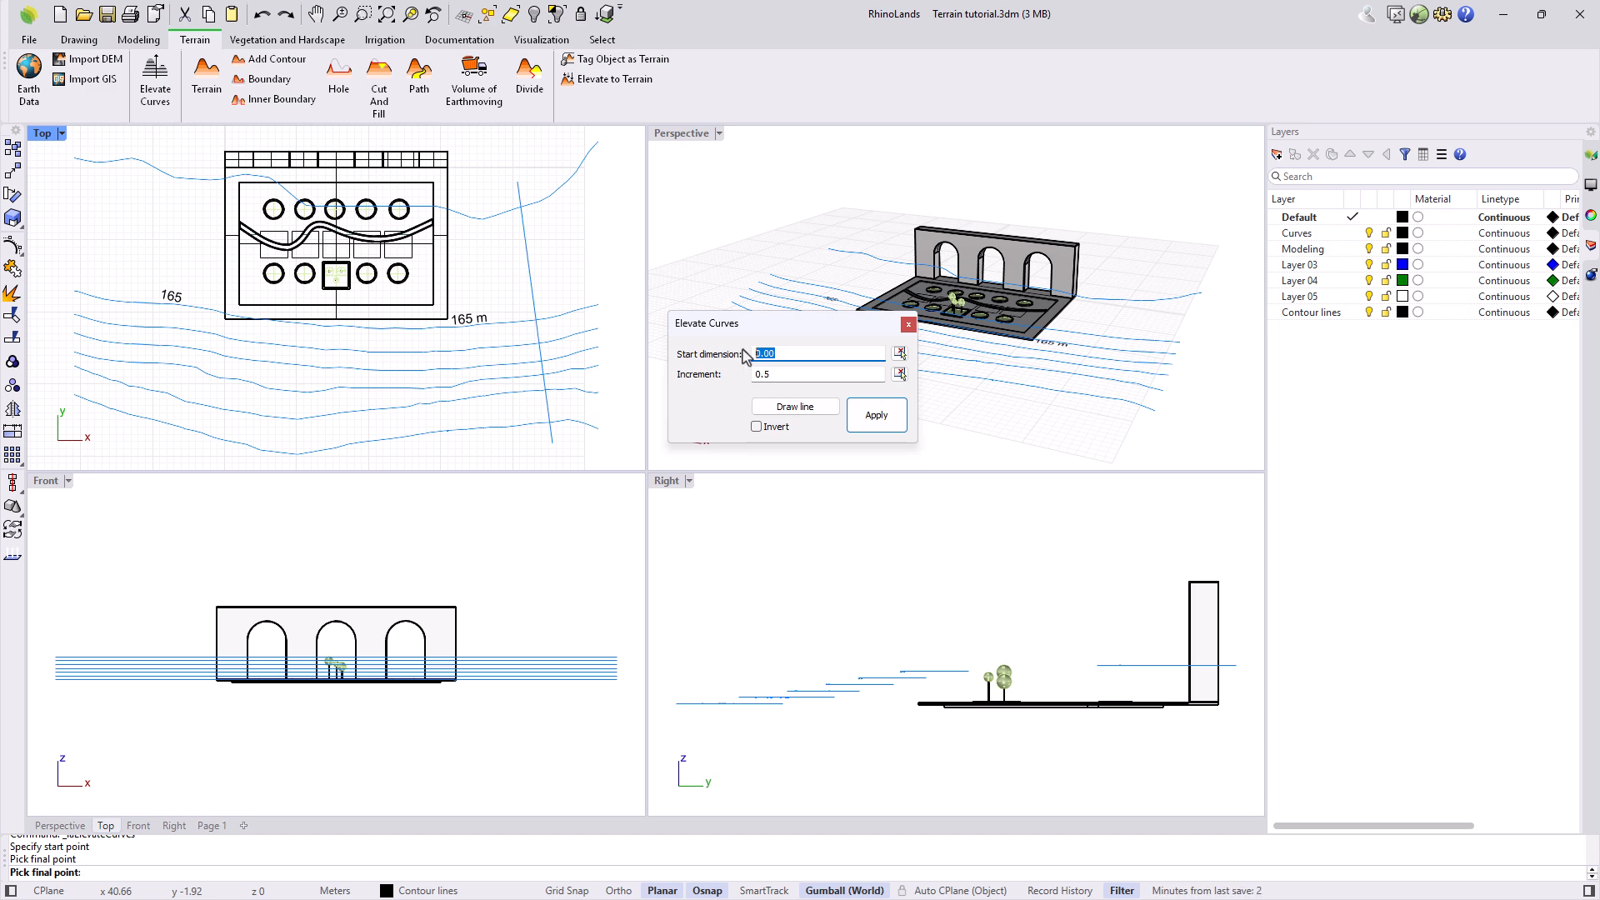
type("-2.5")
left_click(879, 425)
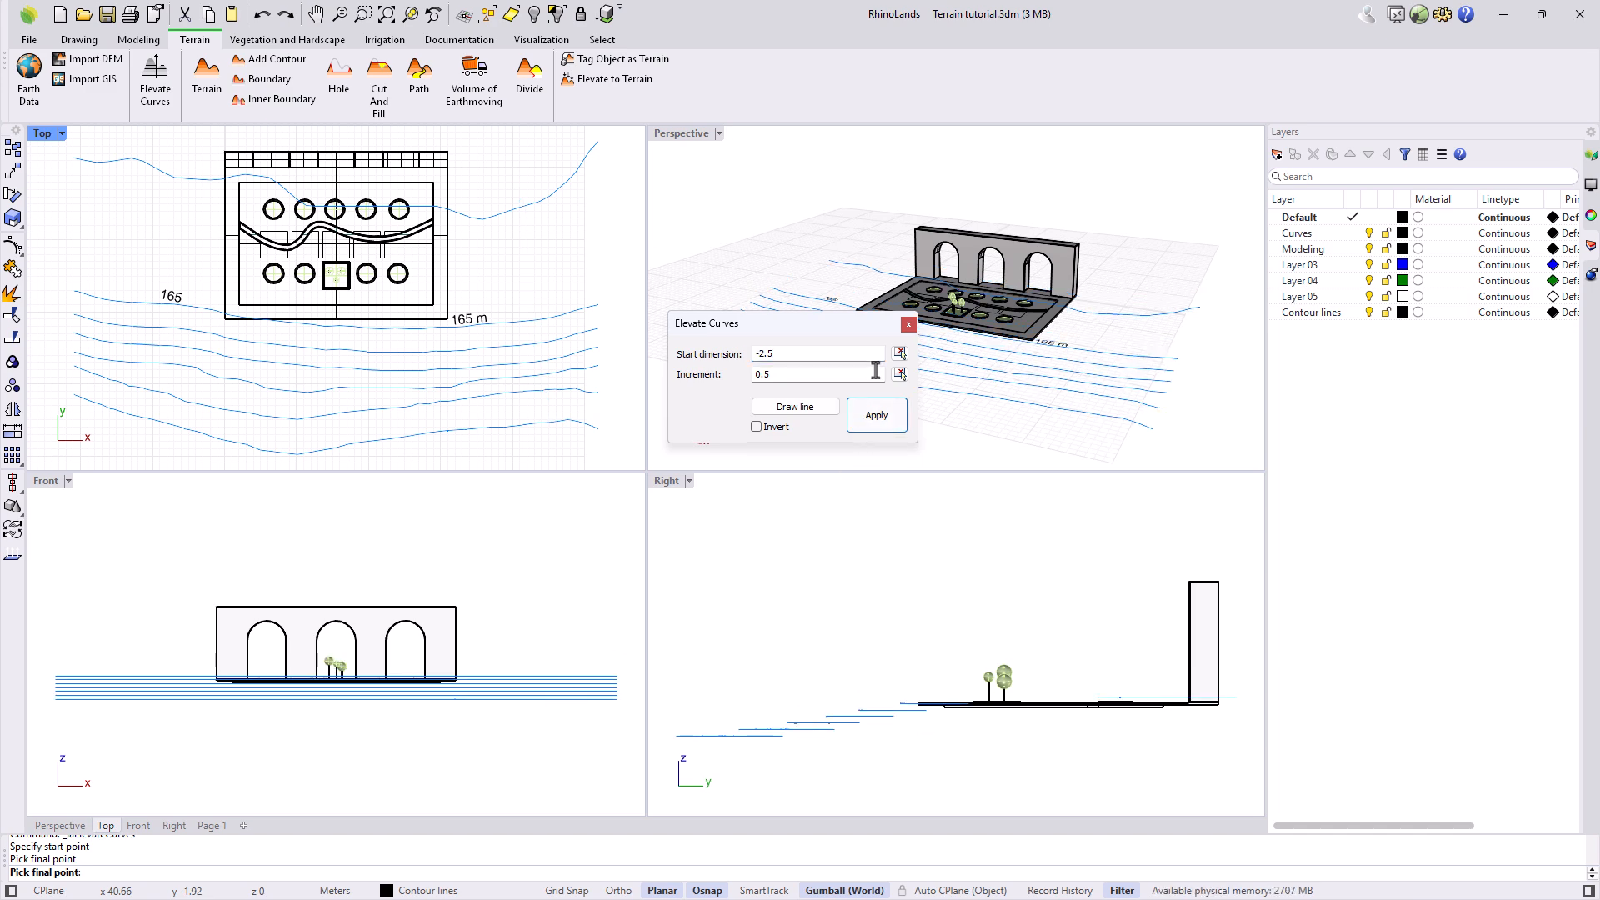
left_click(907, 327)
right_click_drag(1046, 407, 892, 360)
scroll(1003, 329, "up", 3)
right_click_drag(1030, 391, 993, 442)
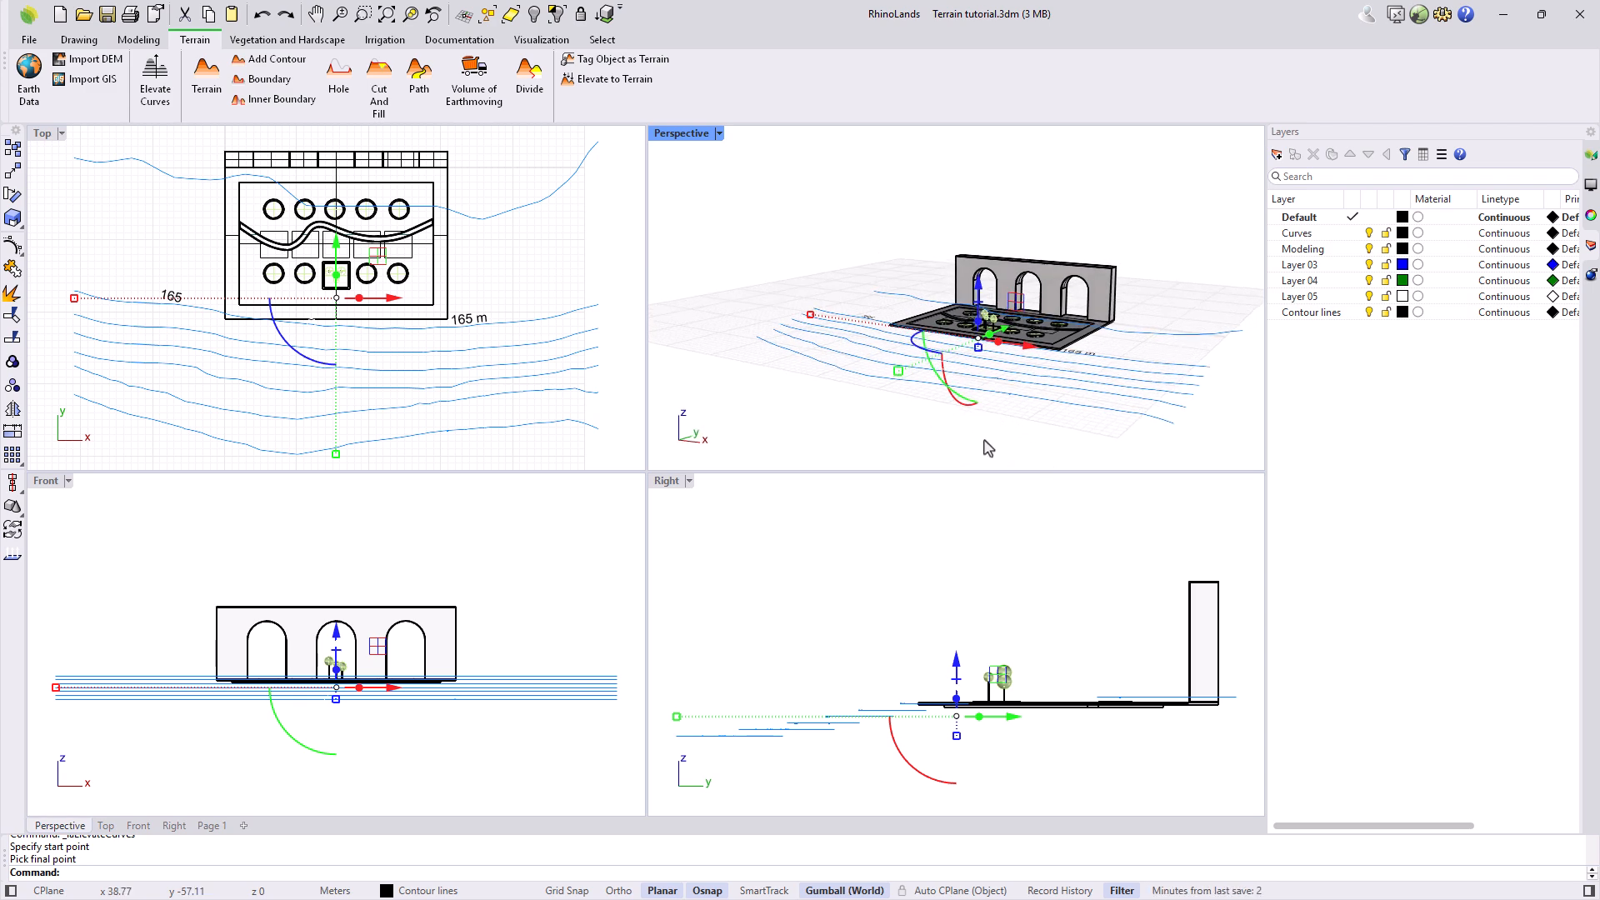
left_click(961, 438)
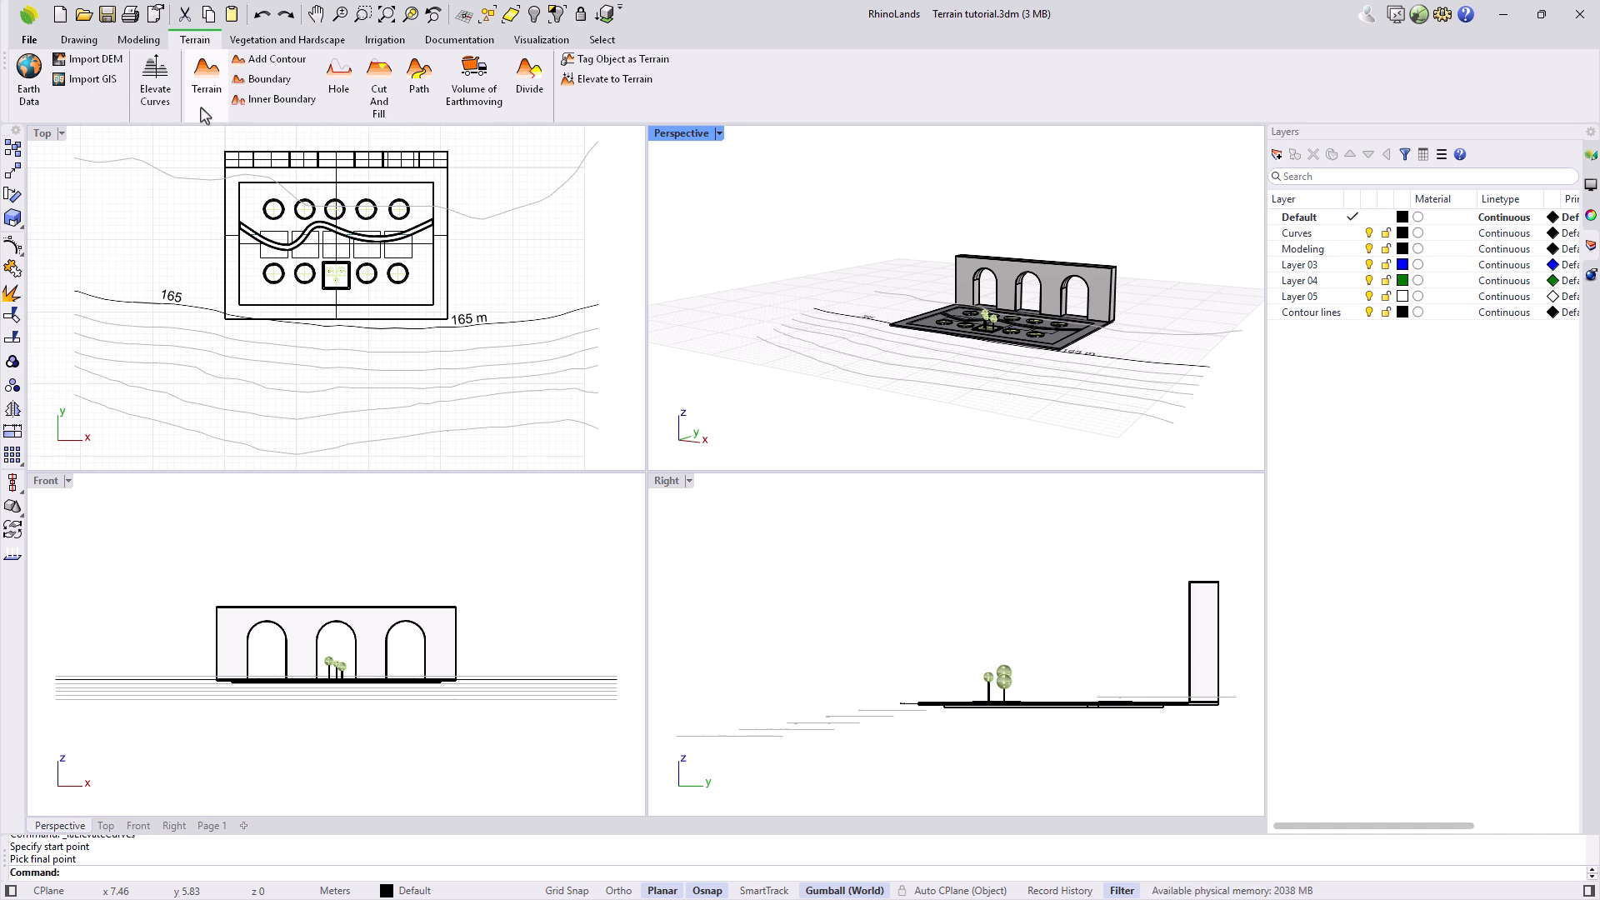
Step: Start a new terrain from all the elevated contour curves
left_click(205, 84)
left_click_drag(592, 454, 504, 192)
key("Return")
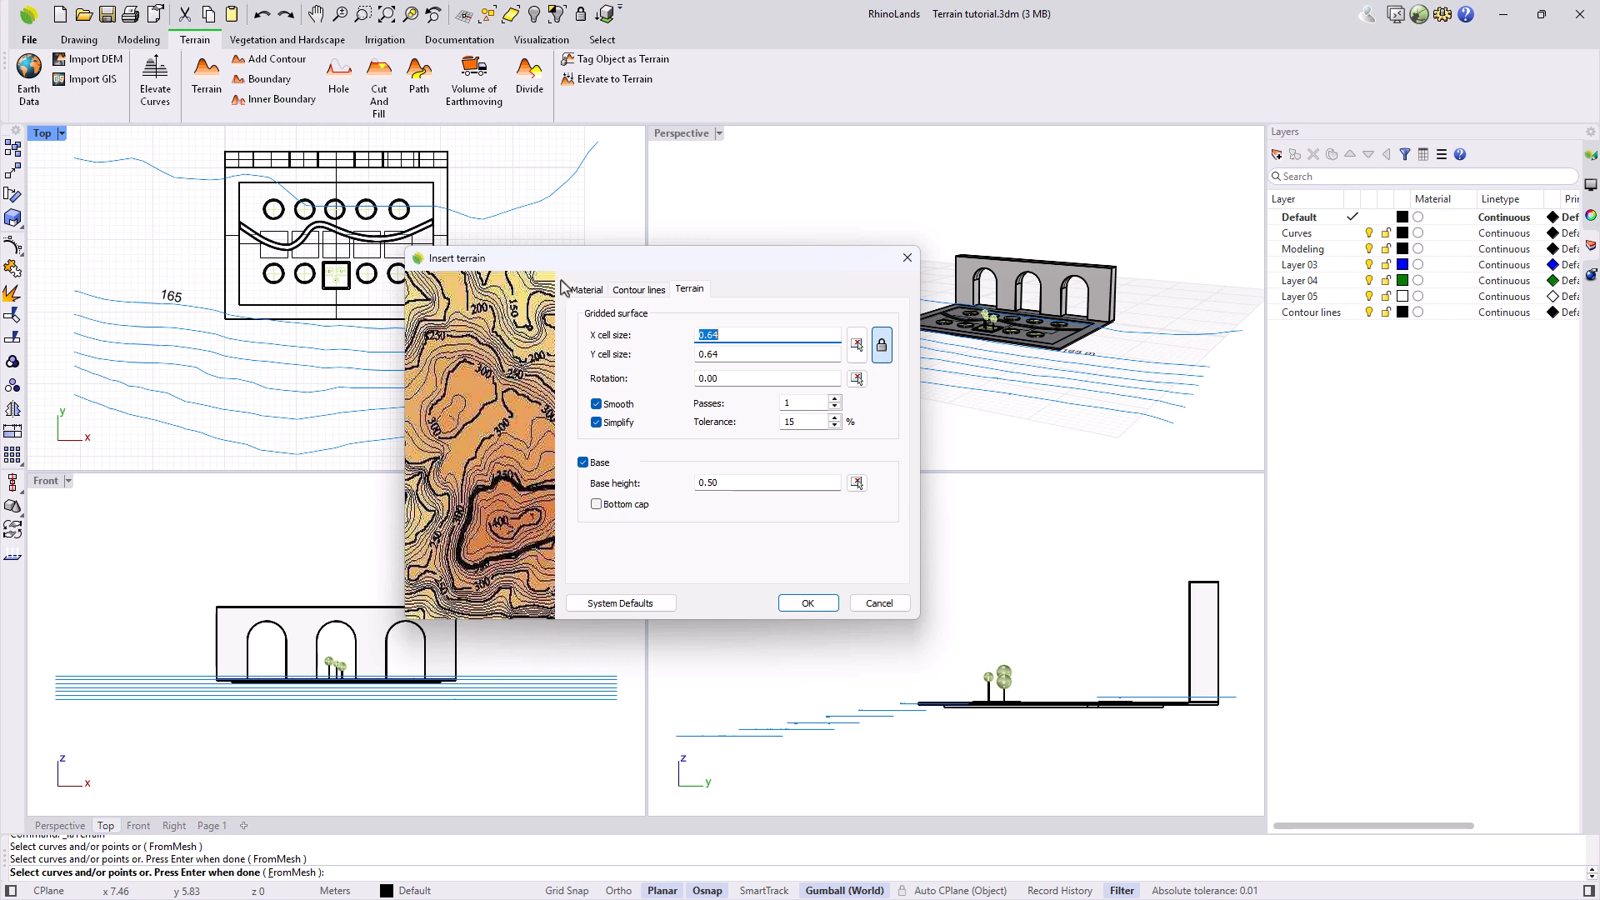
Step: Check the terrain's material options by trying By Layer, and switch back to the grass-3.jpg texture
left_click(587, 291)
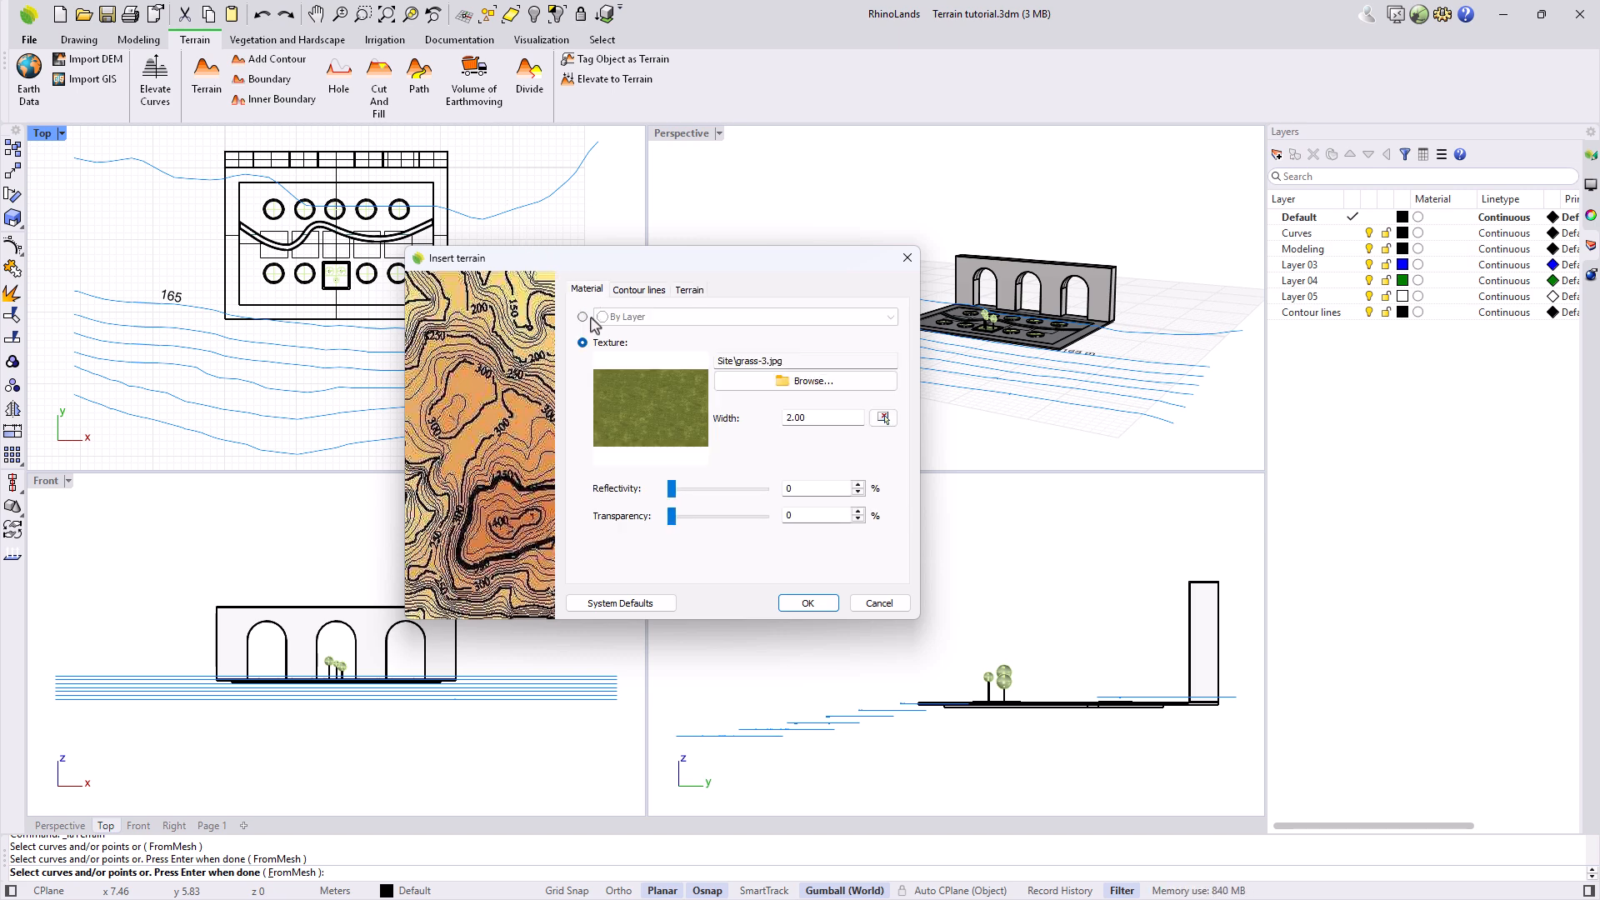
left_click(582, 317)
left_click(640, 319)
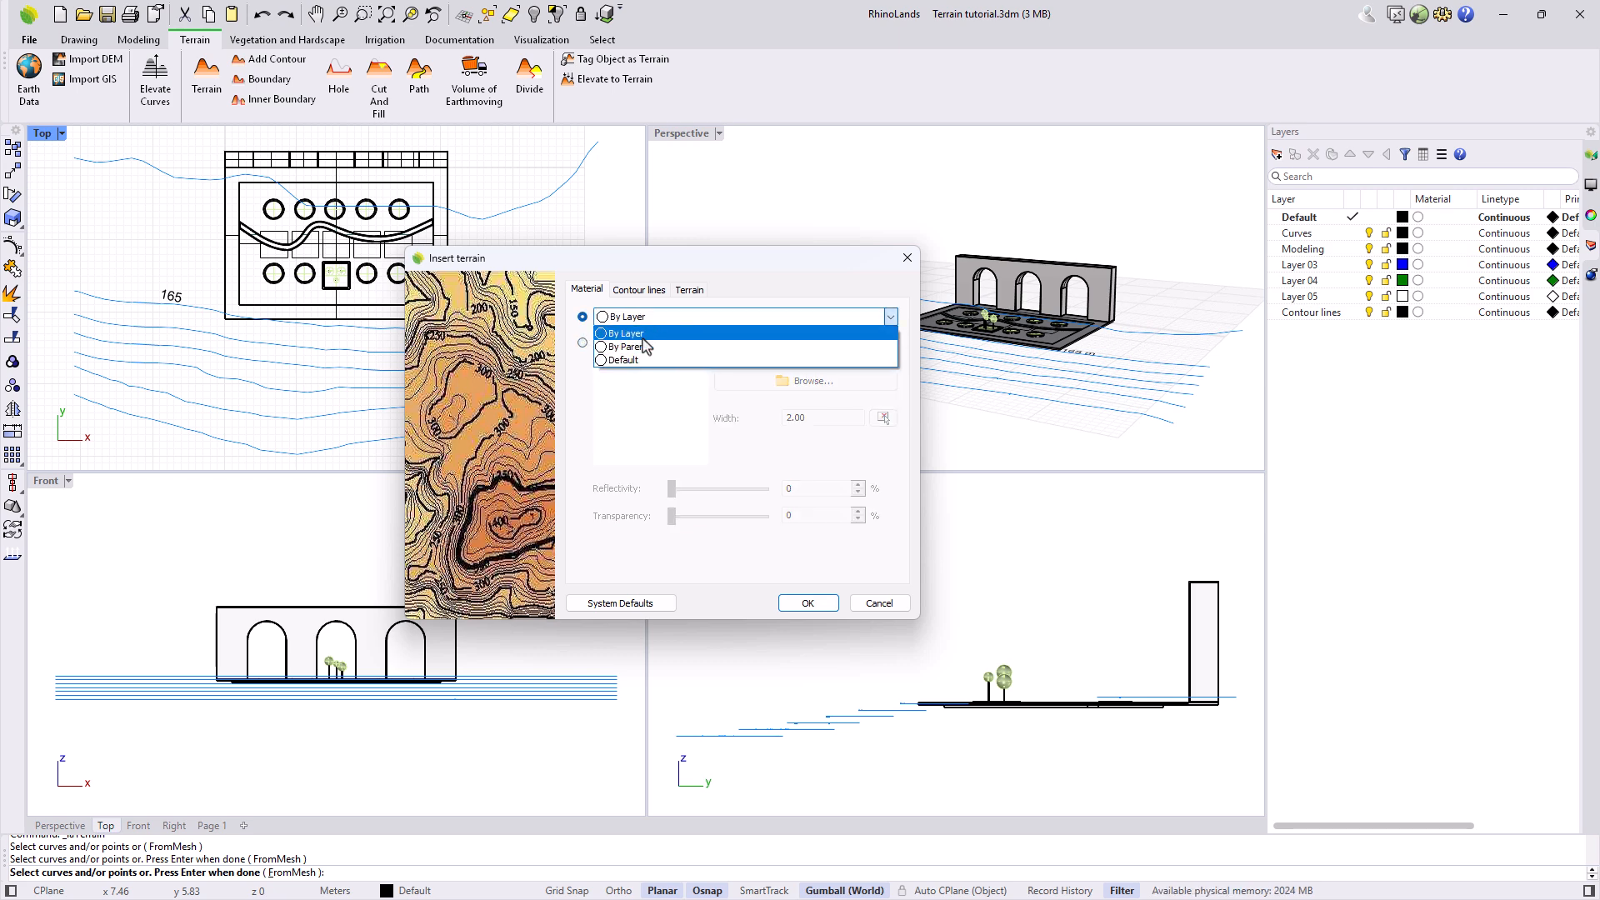
left_click(599, 330)
left_click(582, 343)
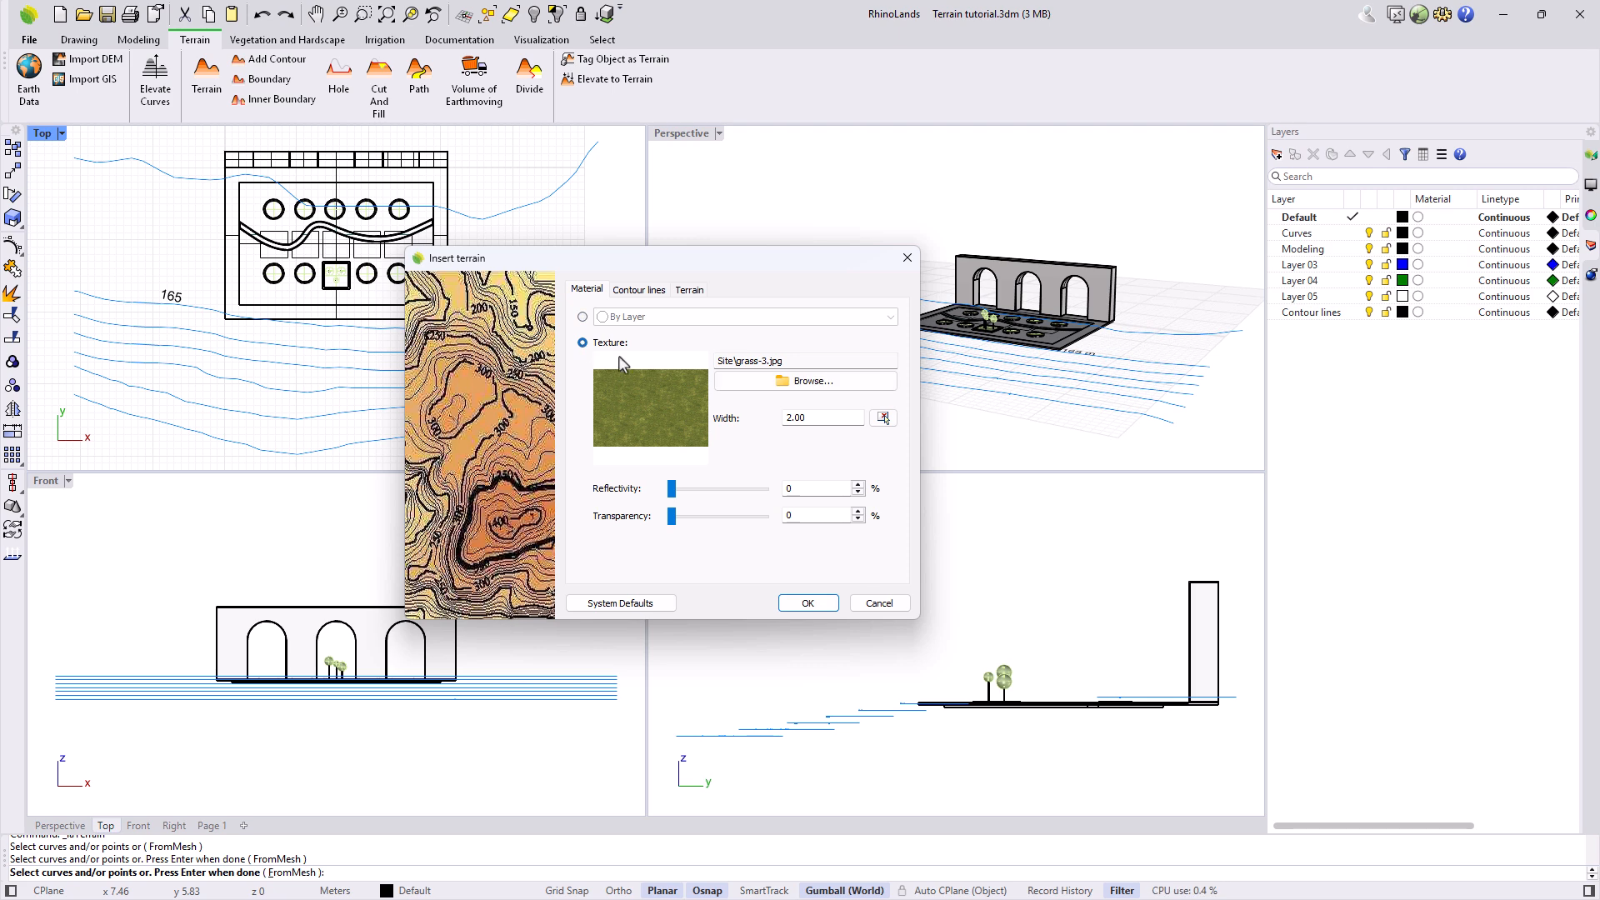
Step: Look through the available site textures without changing the current one, and review the terrain's contour line settings
left_click(744, 384)
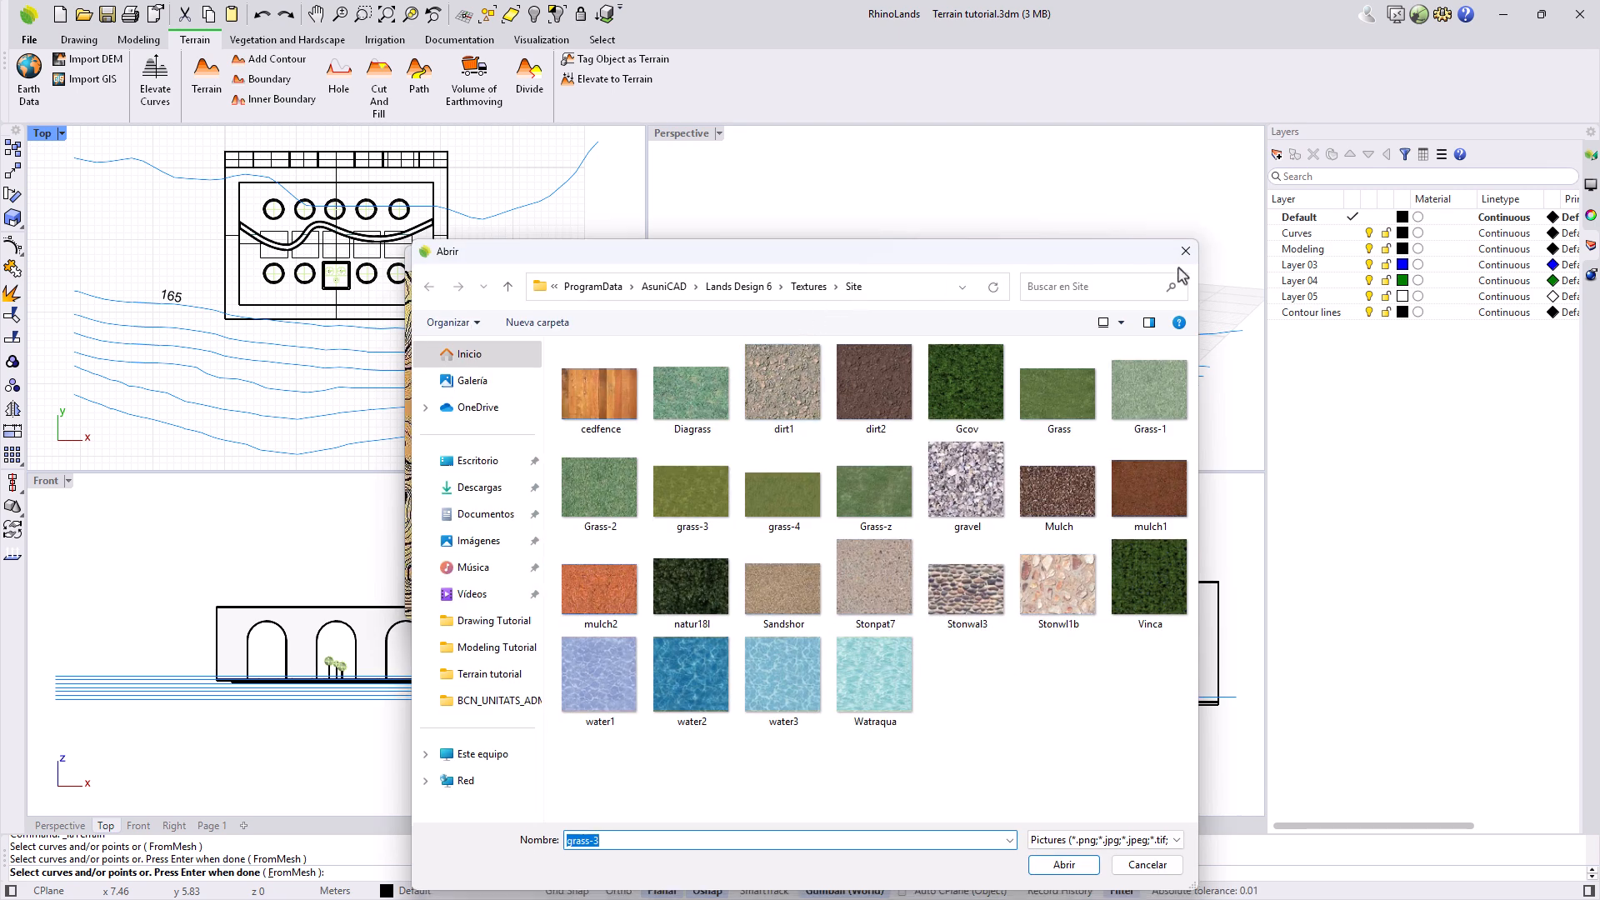
left_click(1185, 254)
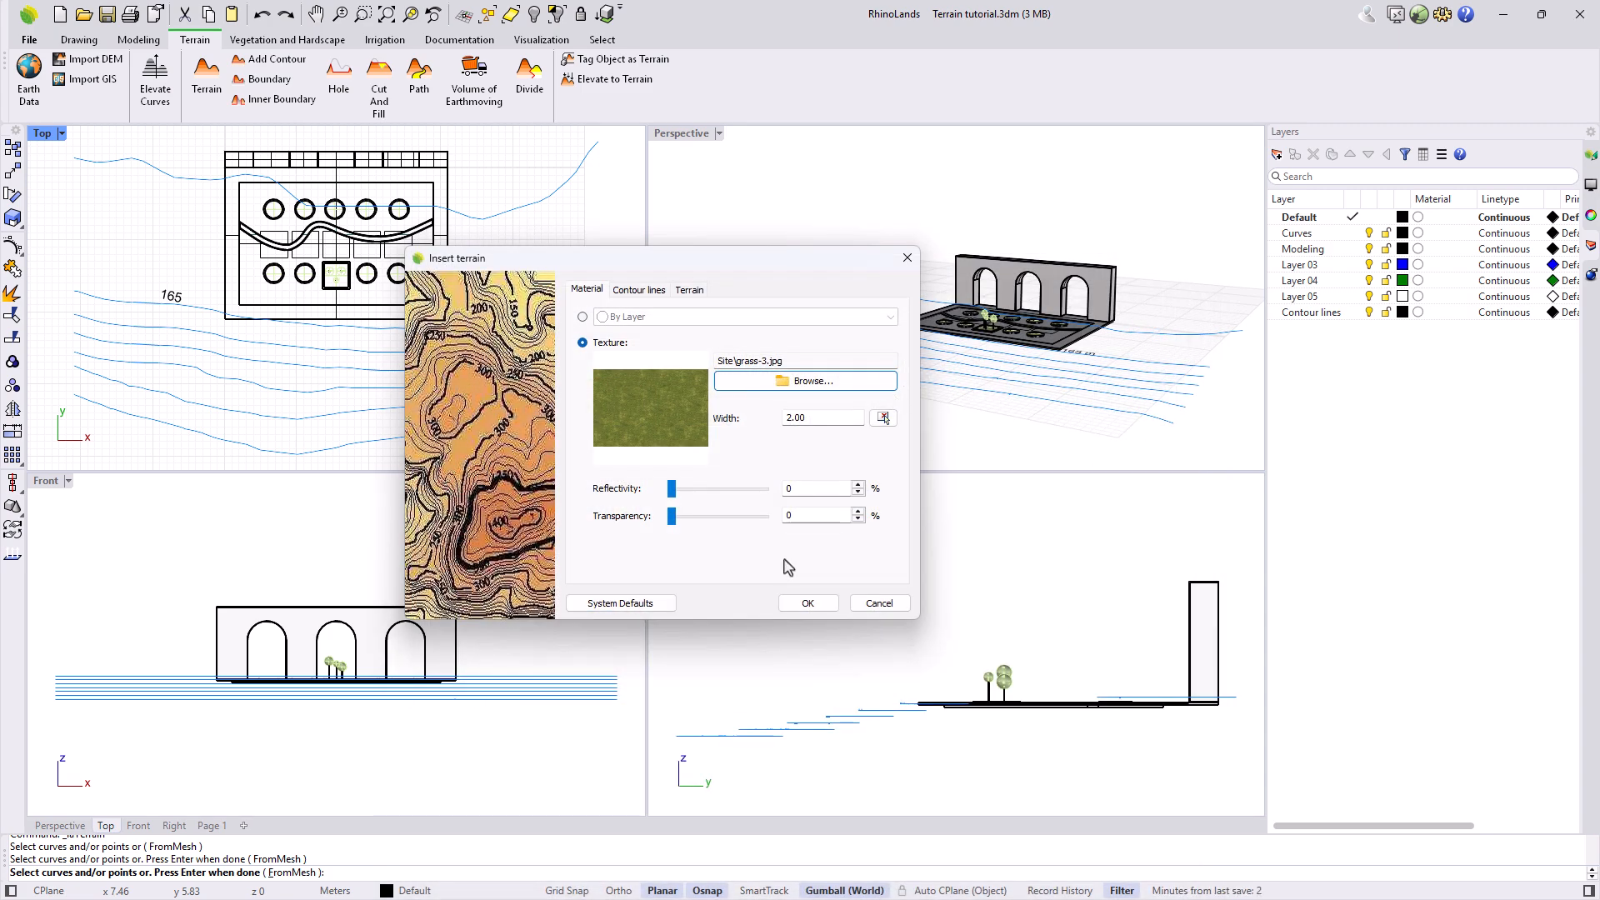
left_click(642, 291)
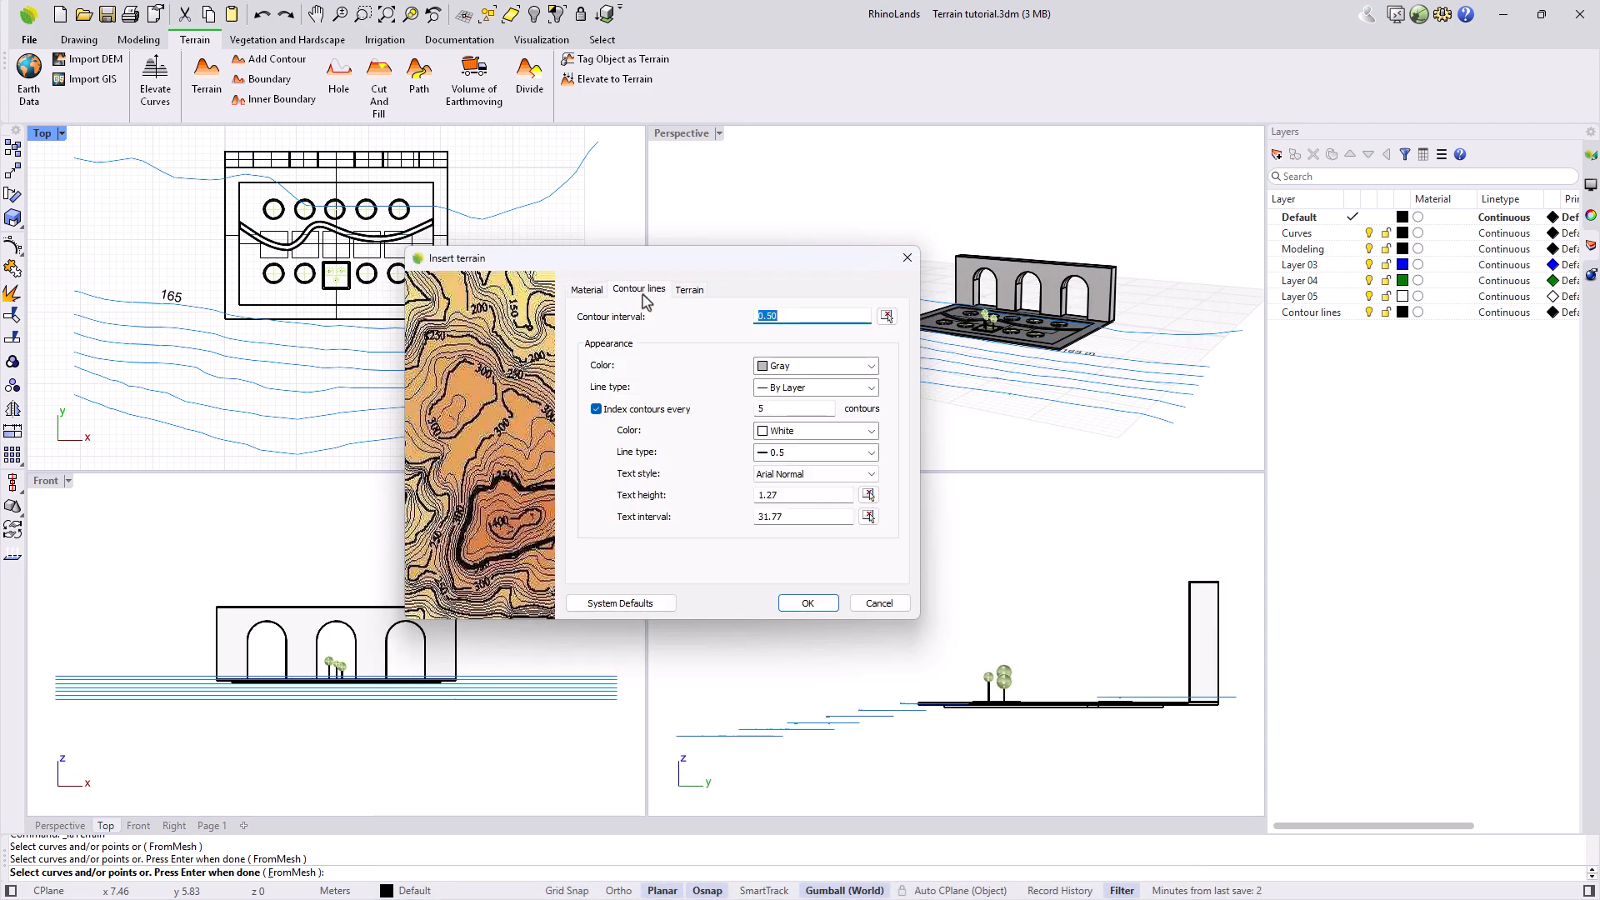
Step: Set both the X and Y cell size of the new terrain's gridded surface to 0.5
left_click(685, 294)
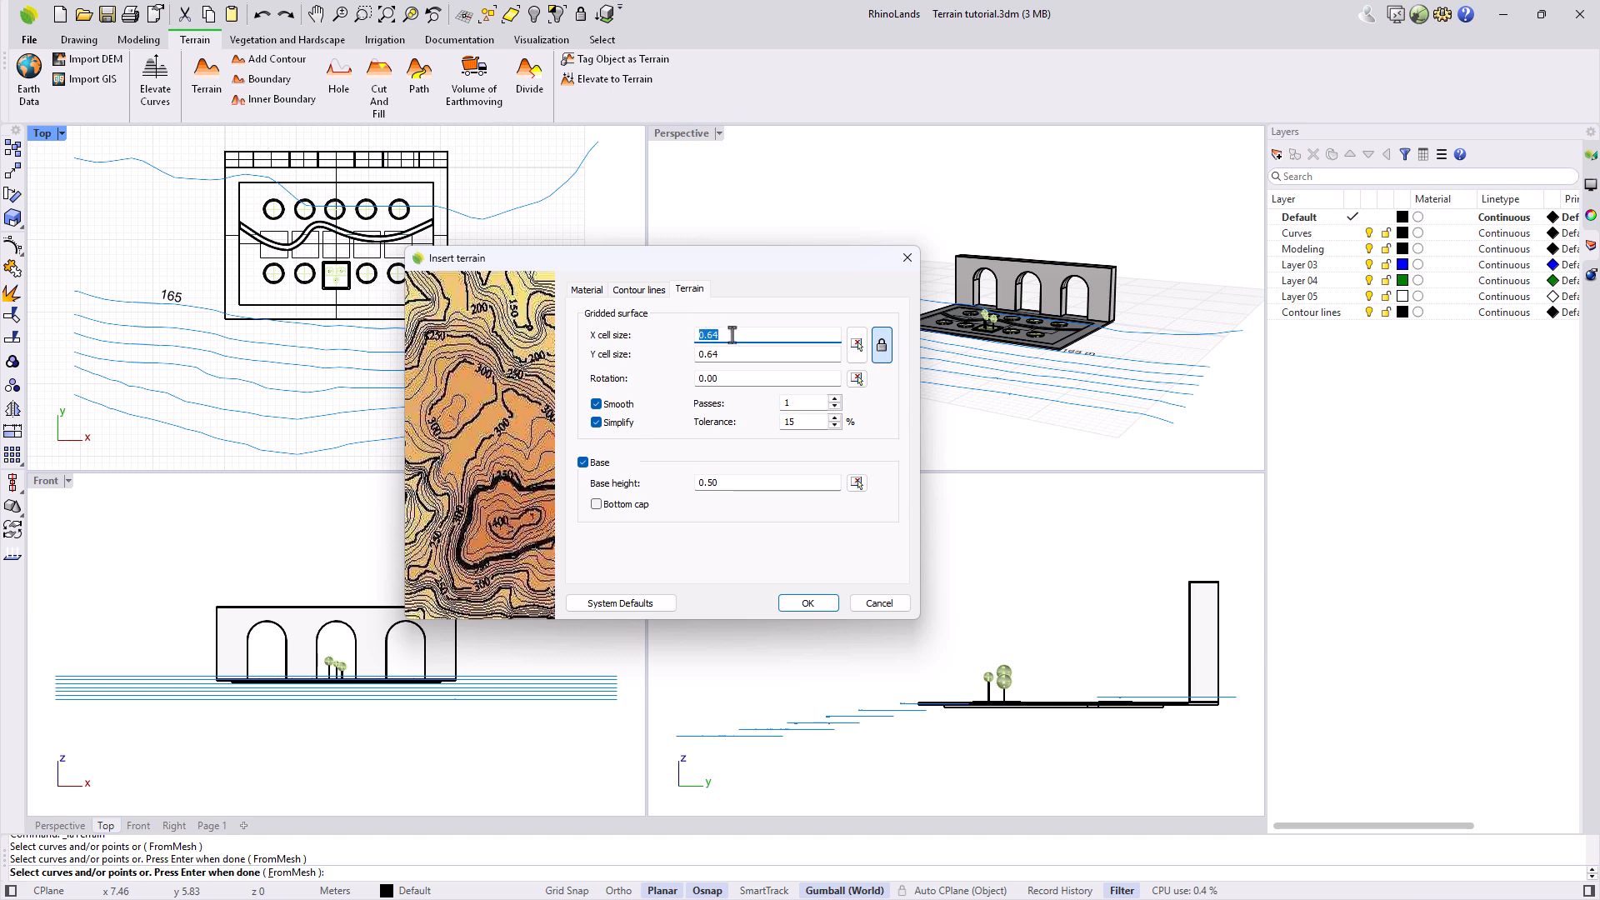
left_click_drag(732, 334, 687, 345)
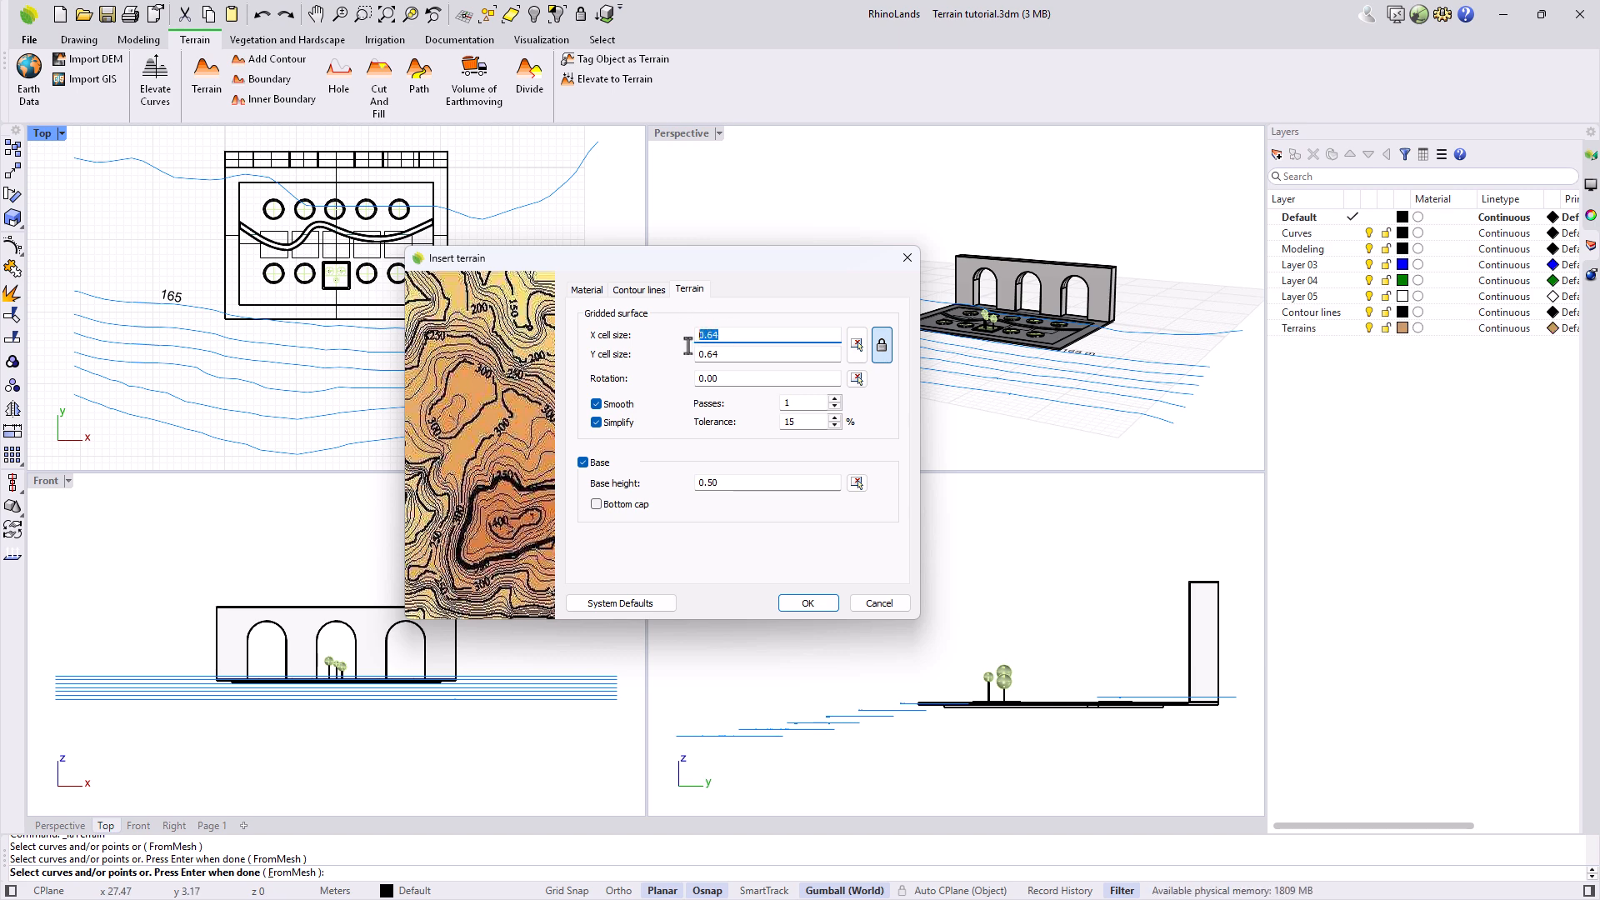
type("0.5")
left_click(715, 352)
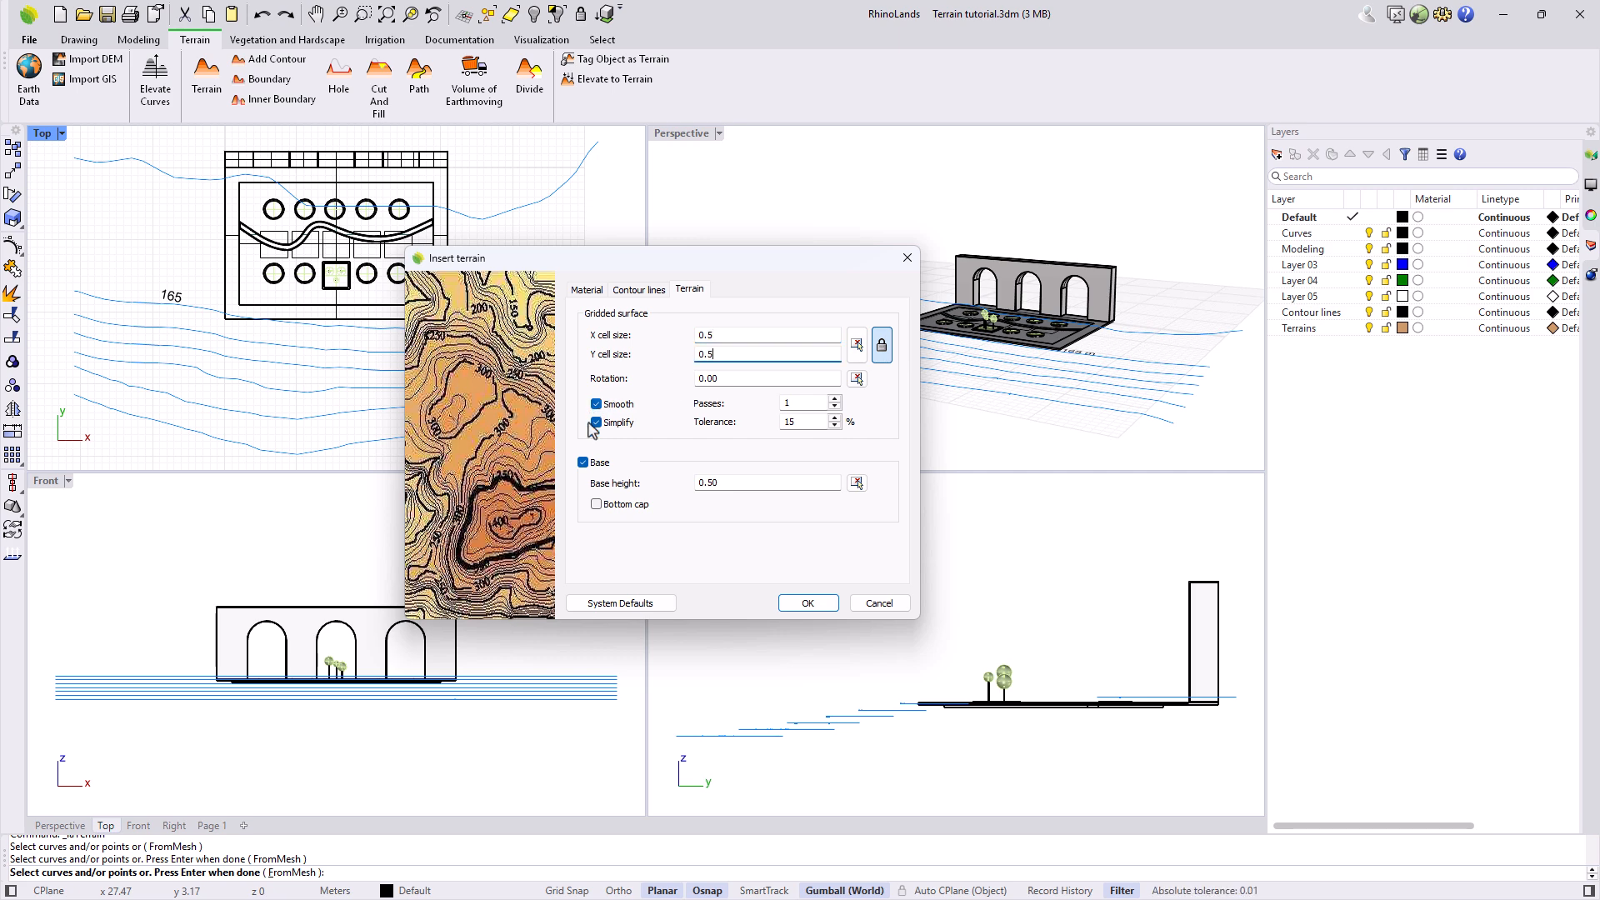
Step: Set the terrain's base height to 1, enable the bottom cap, and create the terrain
left_click(718, 482)
left_click_drag(739, 485, 678, 489)
type("1")
left_click(596, 504)
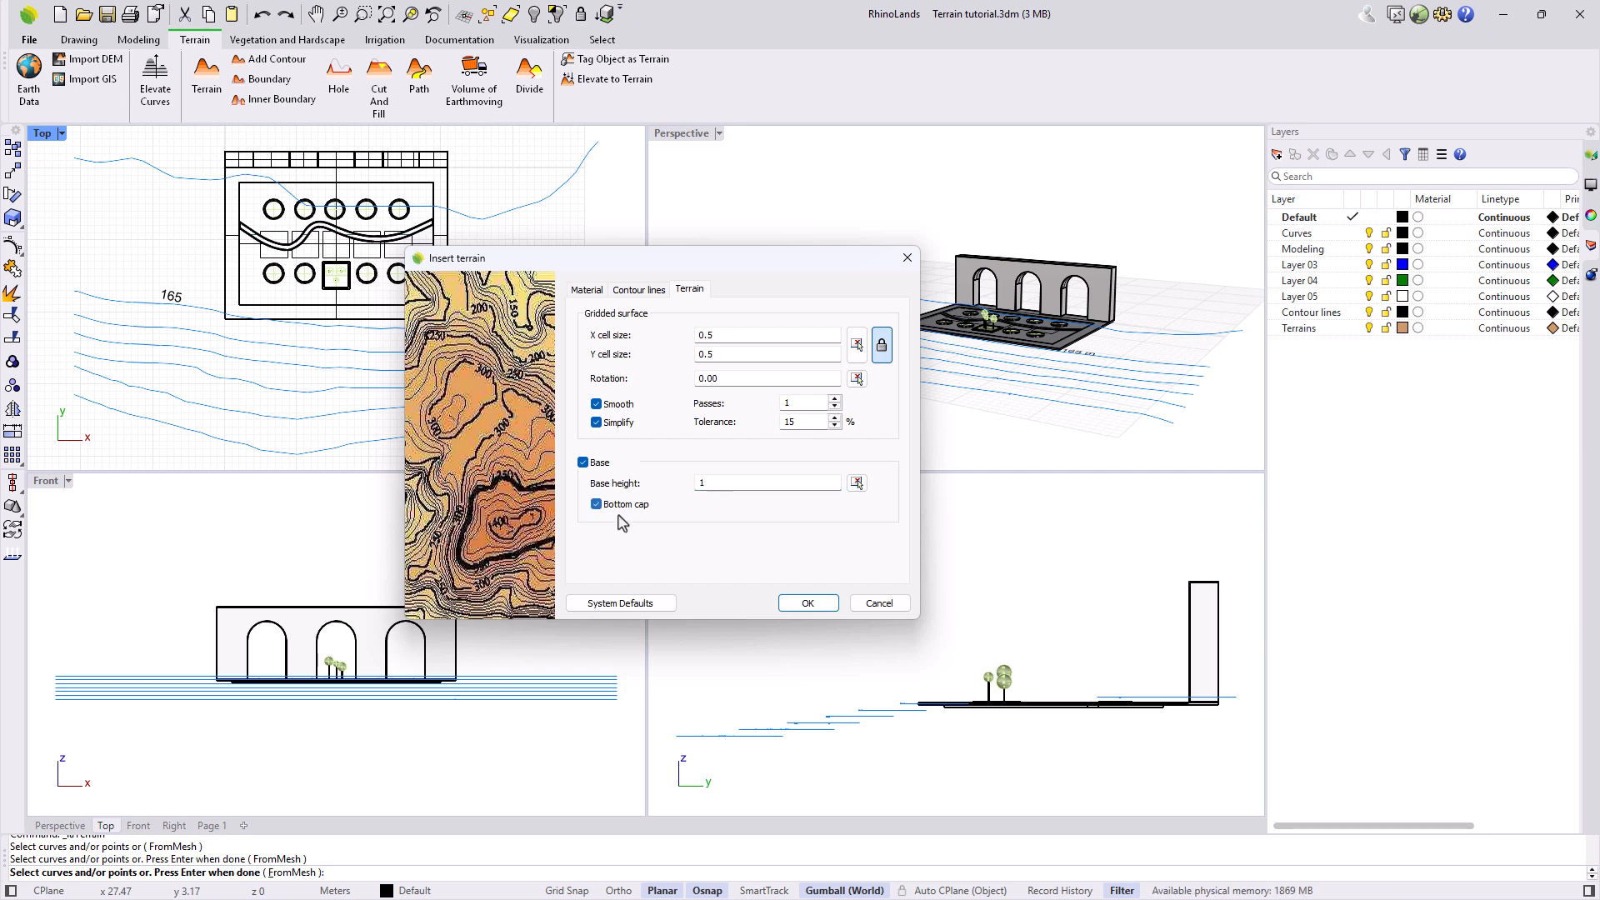
left_click(805, 604)
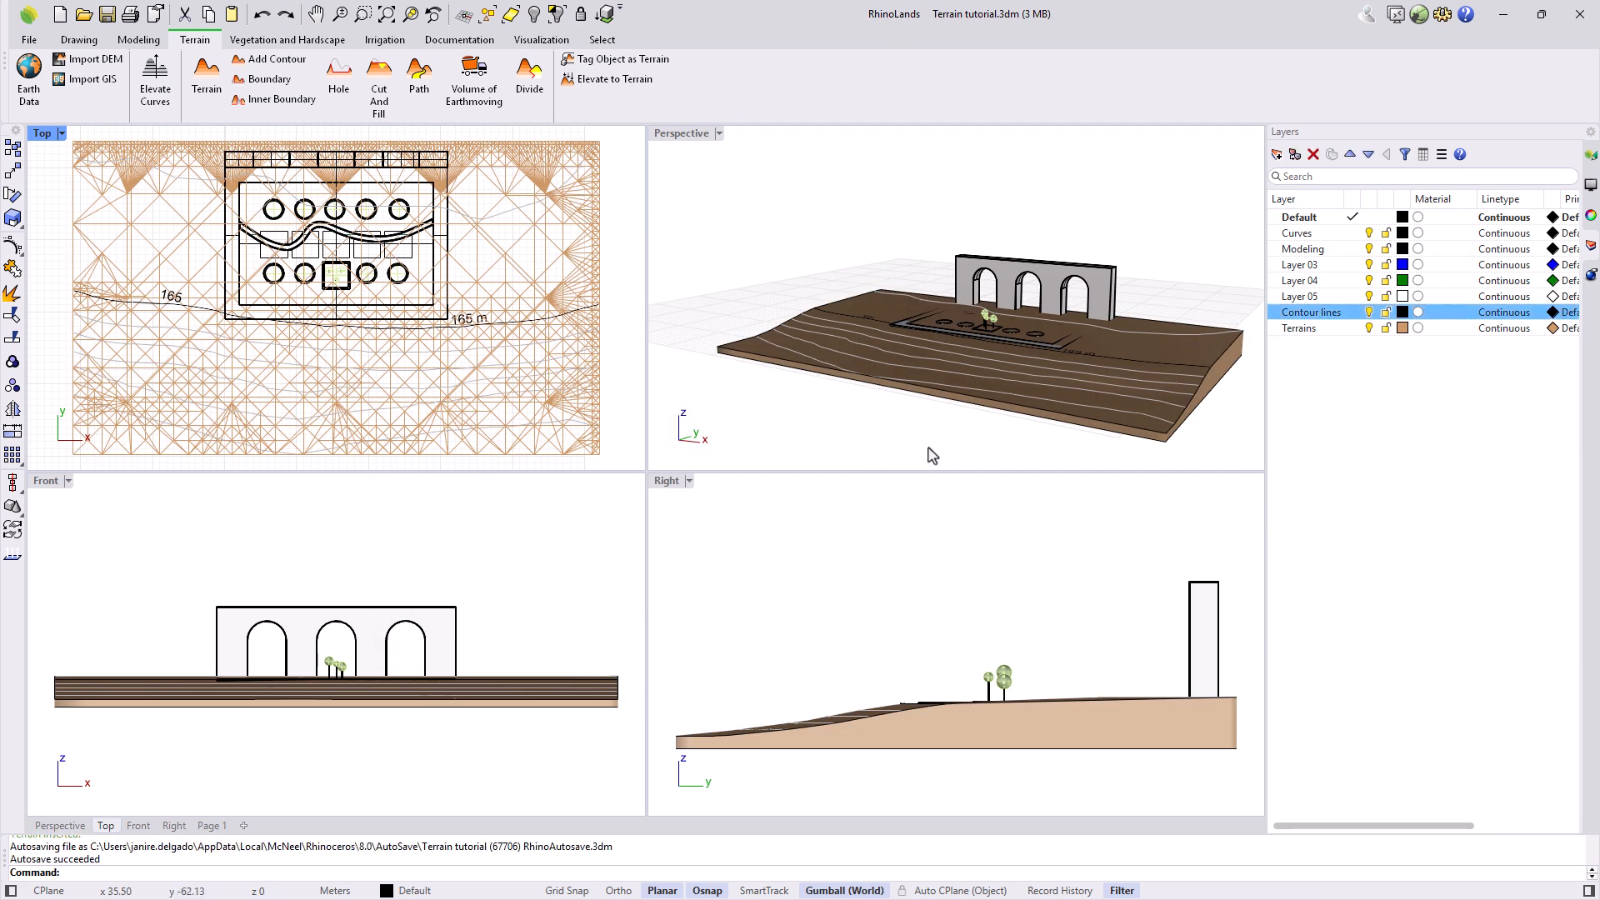
Step: Select the terrain in the Perspective view, examine its editable settings and the list of available panels, and deselect it
left_click(1178, 348)
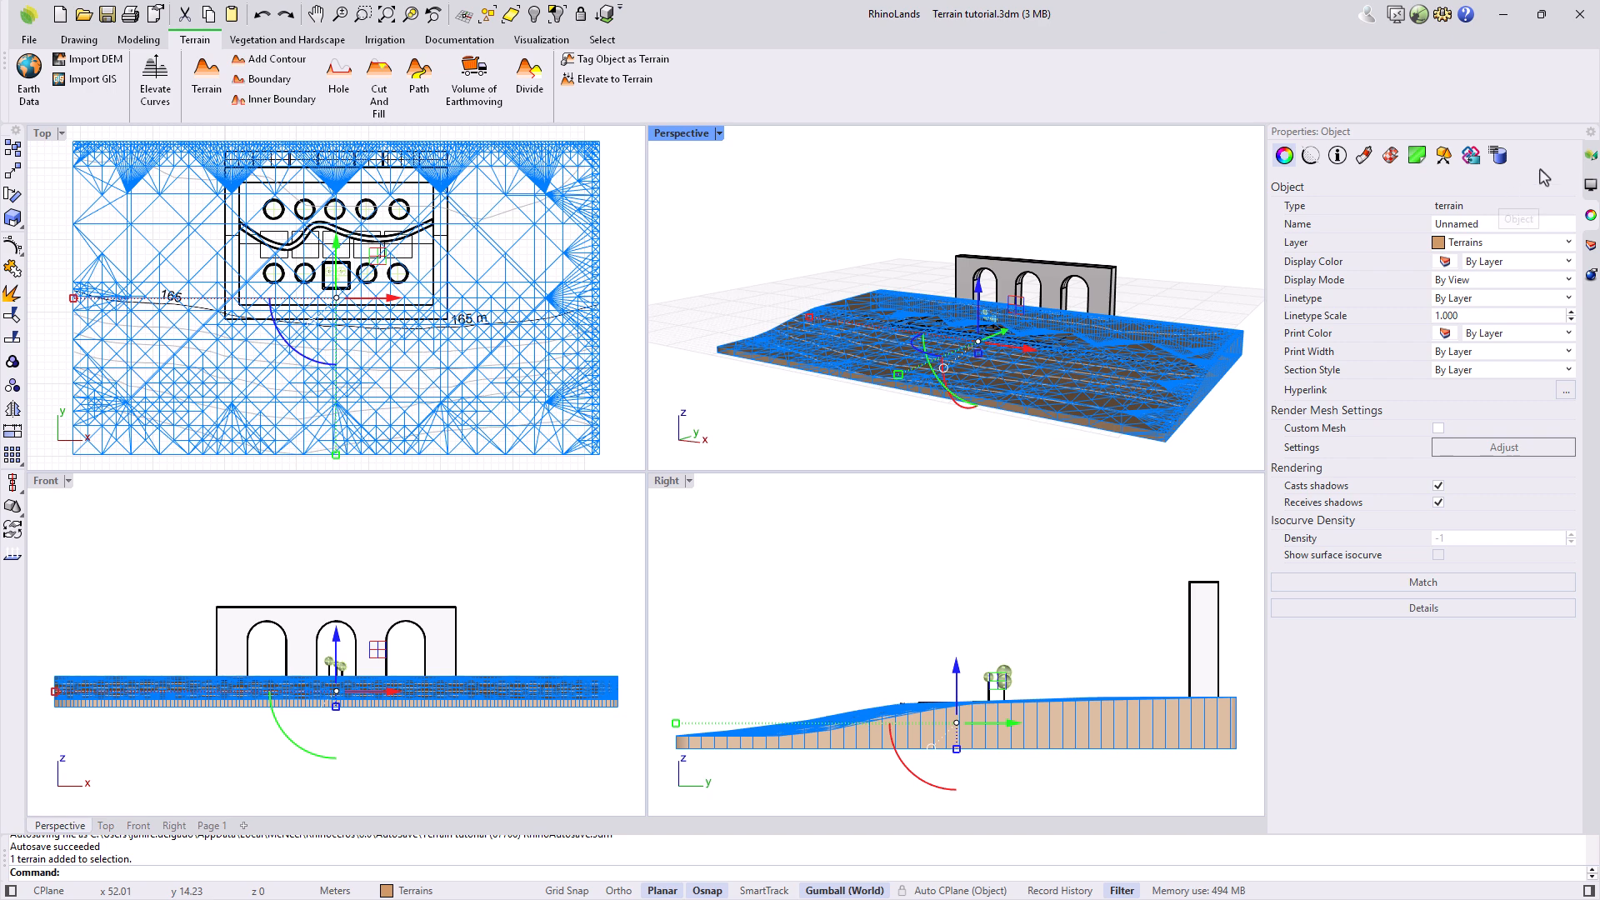
left_click(1591, 156)
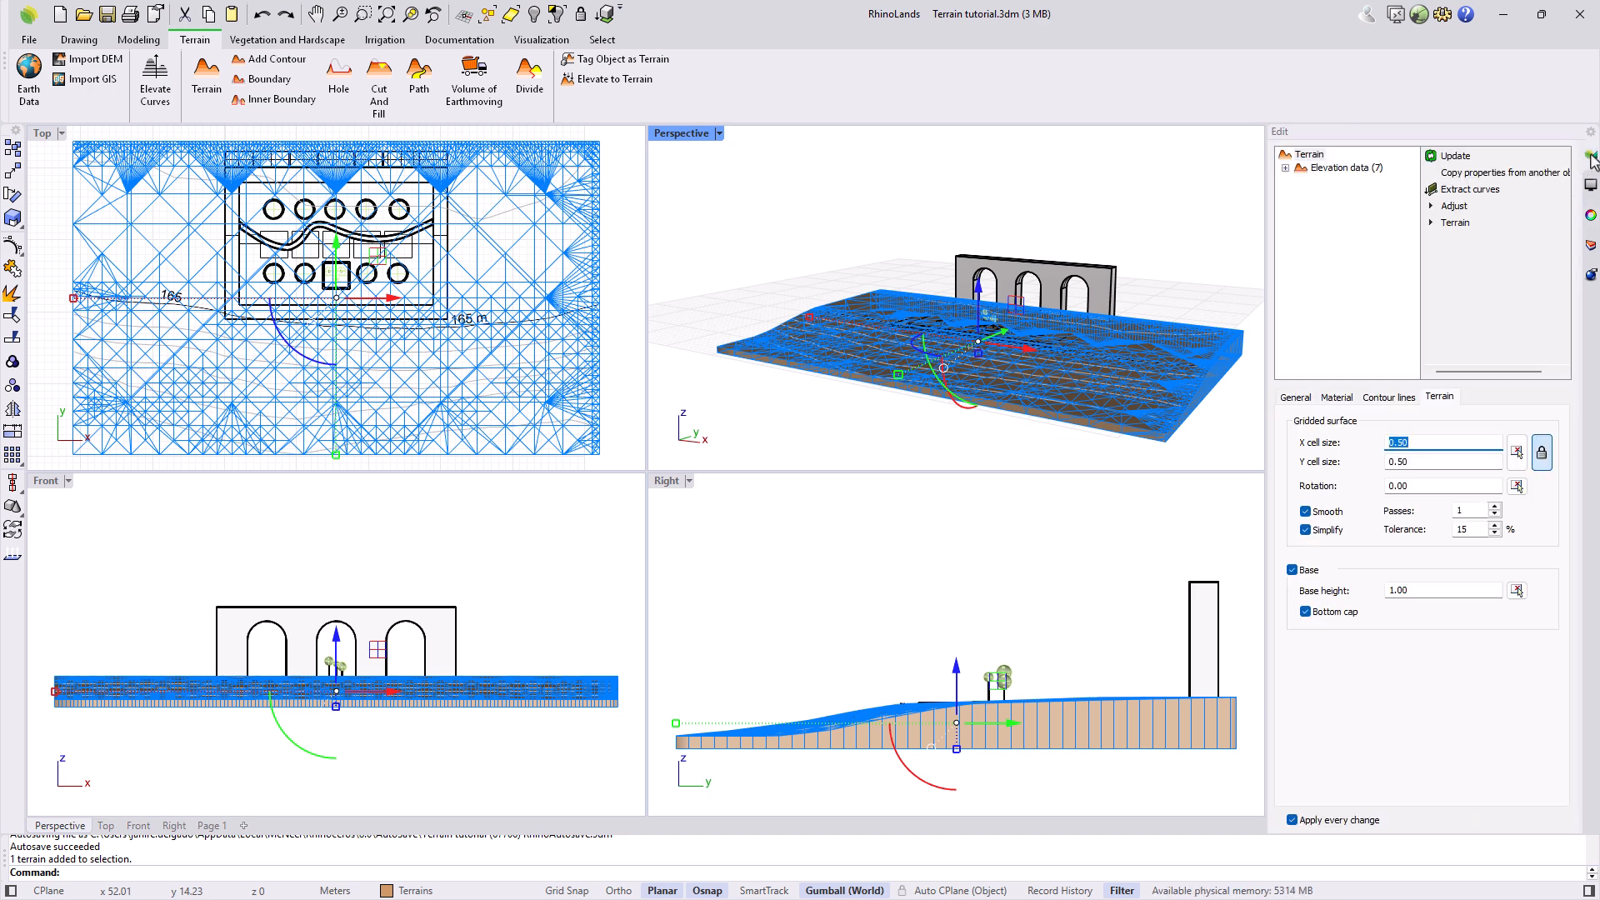
left_click(1417, 15)
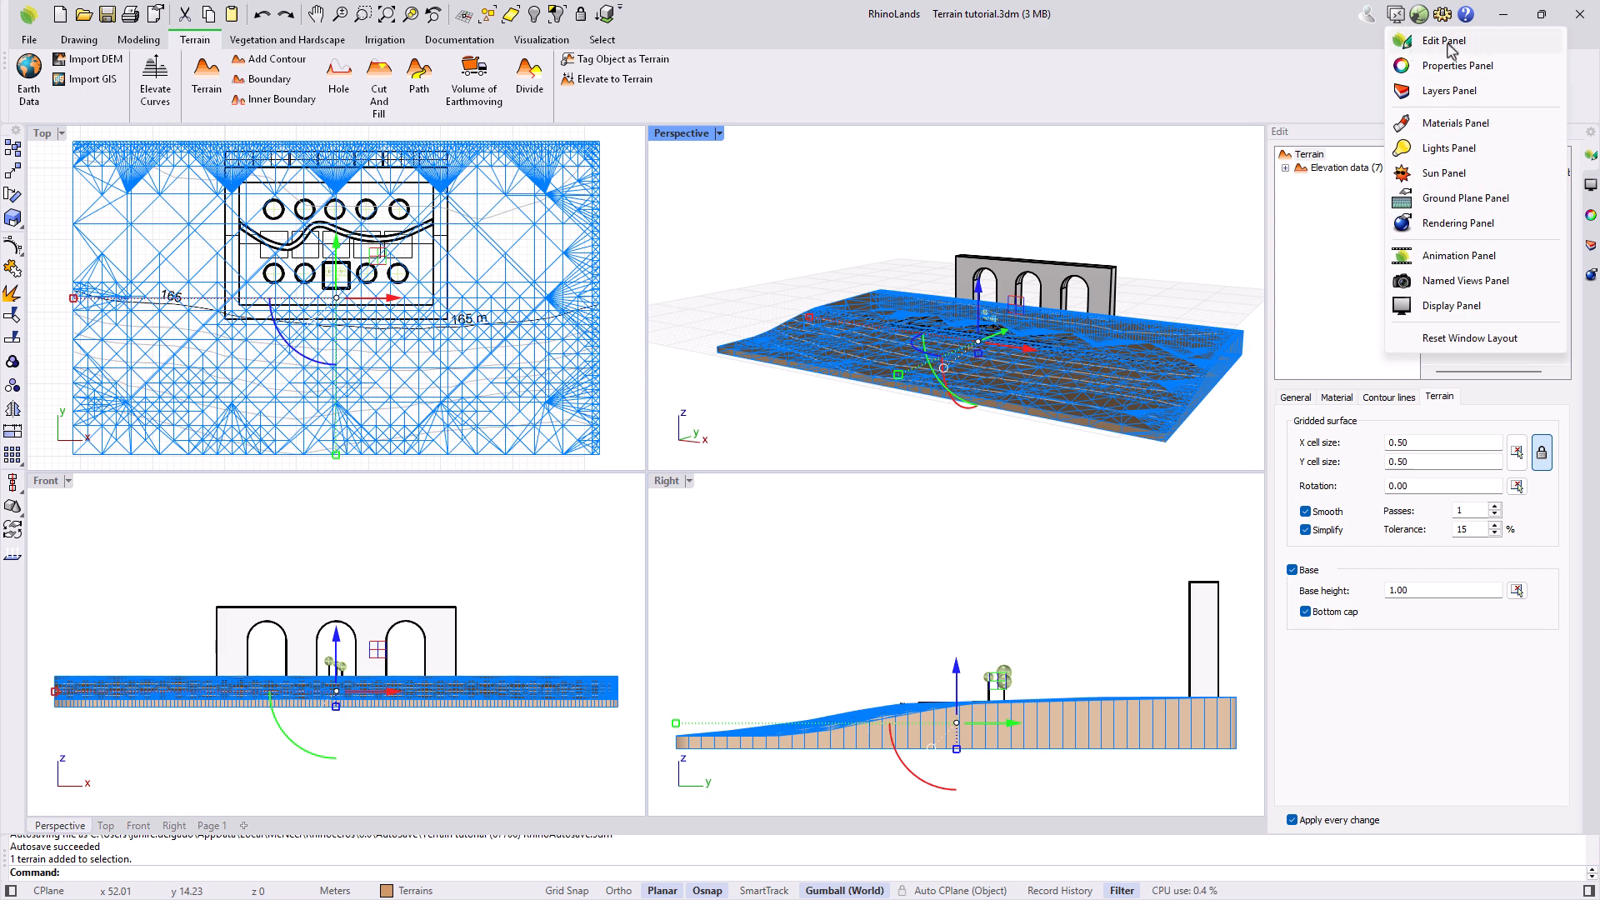
left_click(1323, 218)
left_click(1240, 215)
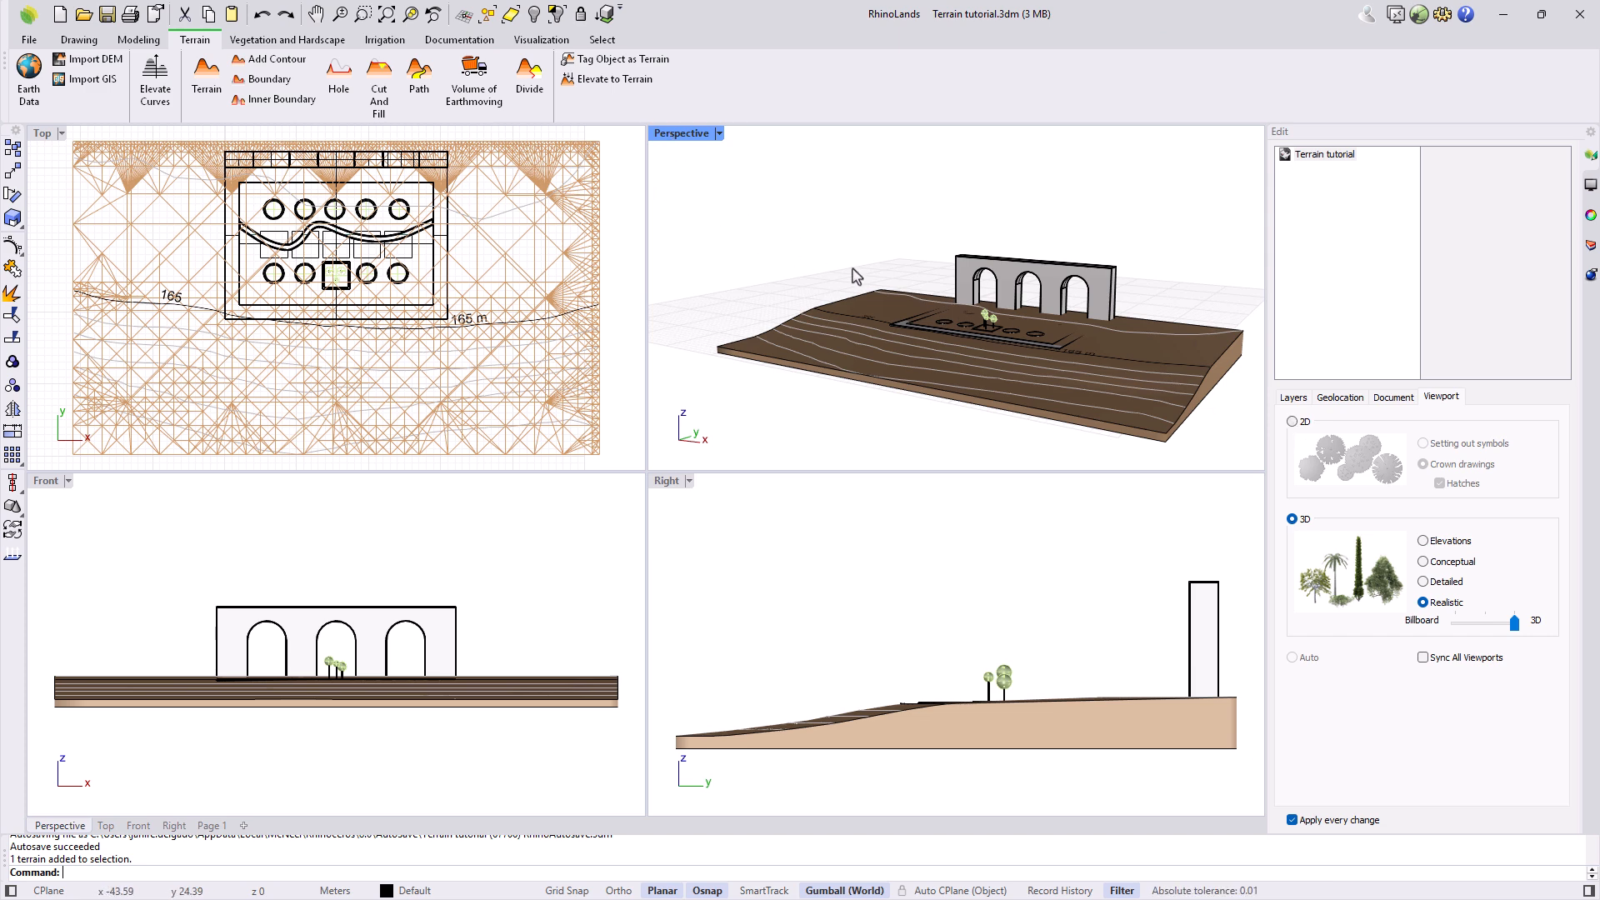
Step: Switch all viewports to 2D representation, stop syncing them, and return only the Perspective view to 3D Realistic
left_click(1293, 421)
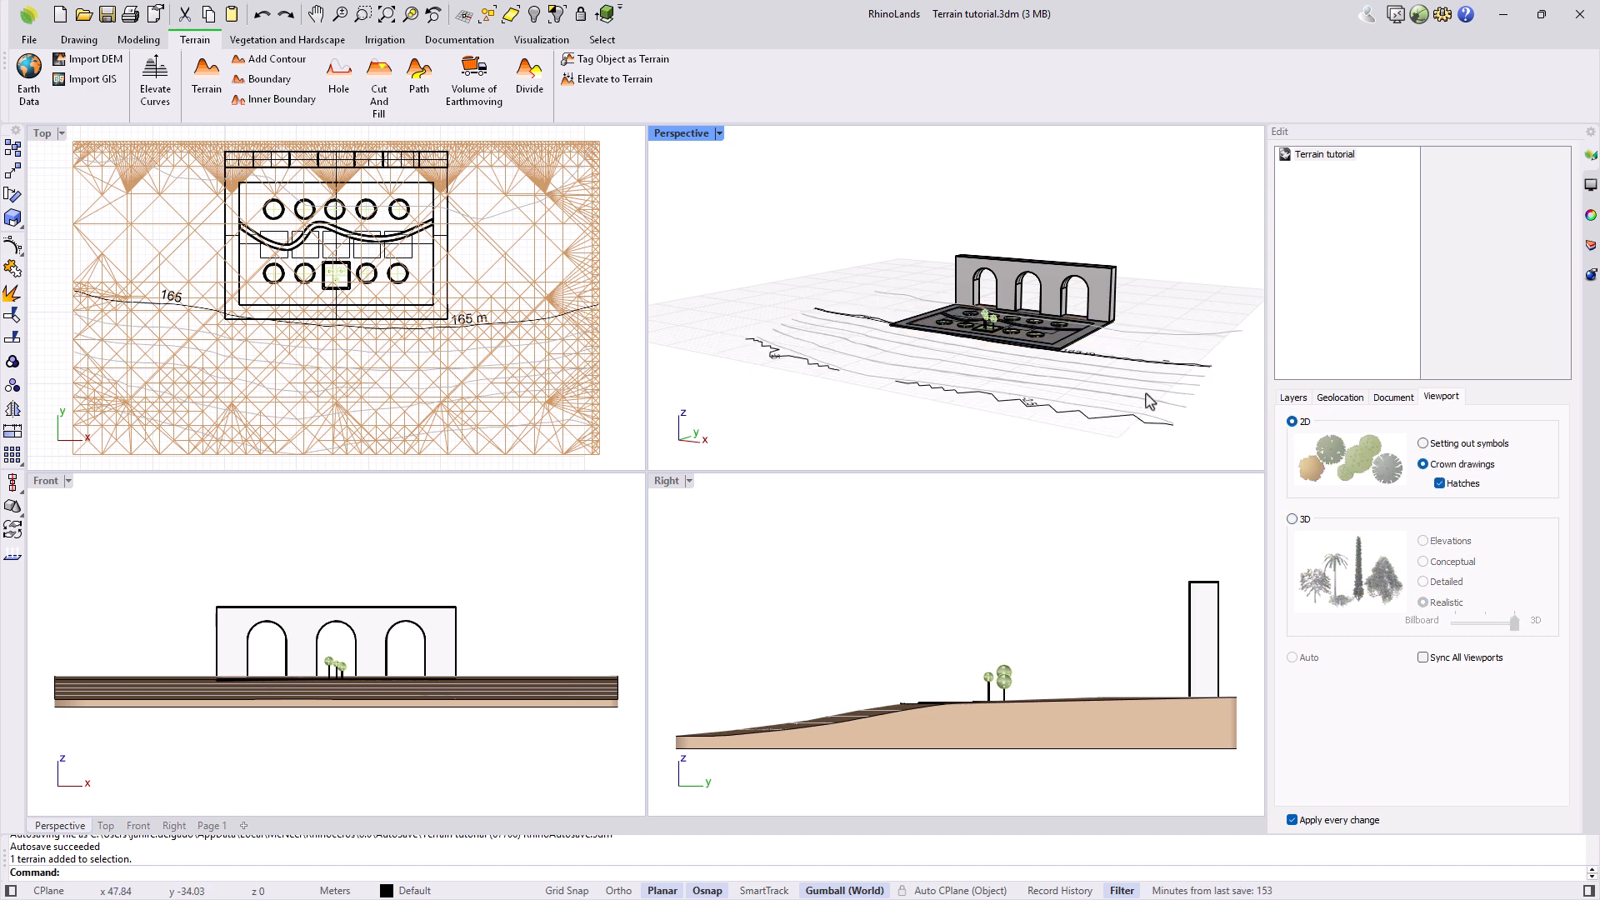
left_click(1424, 663)
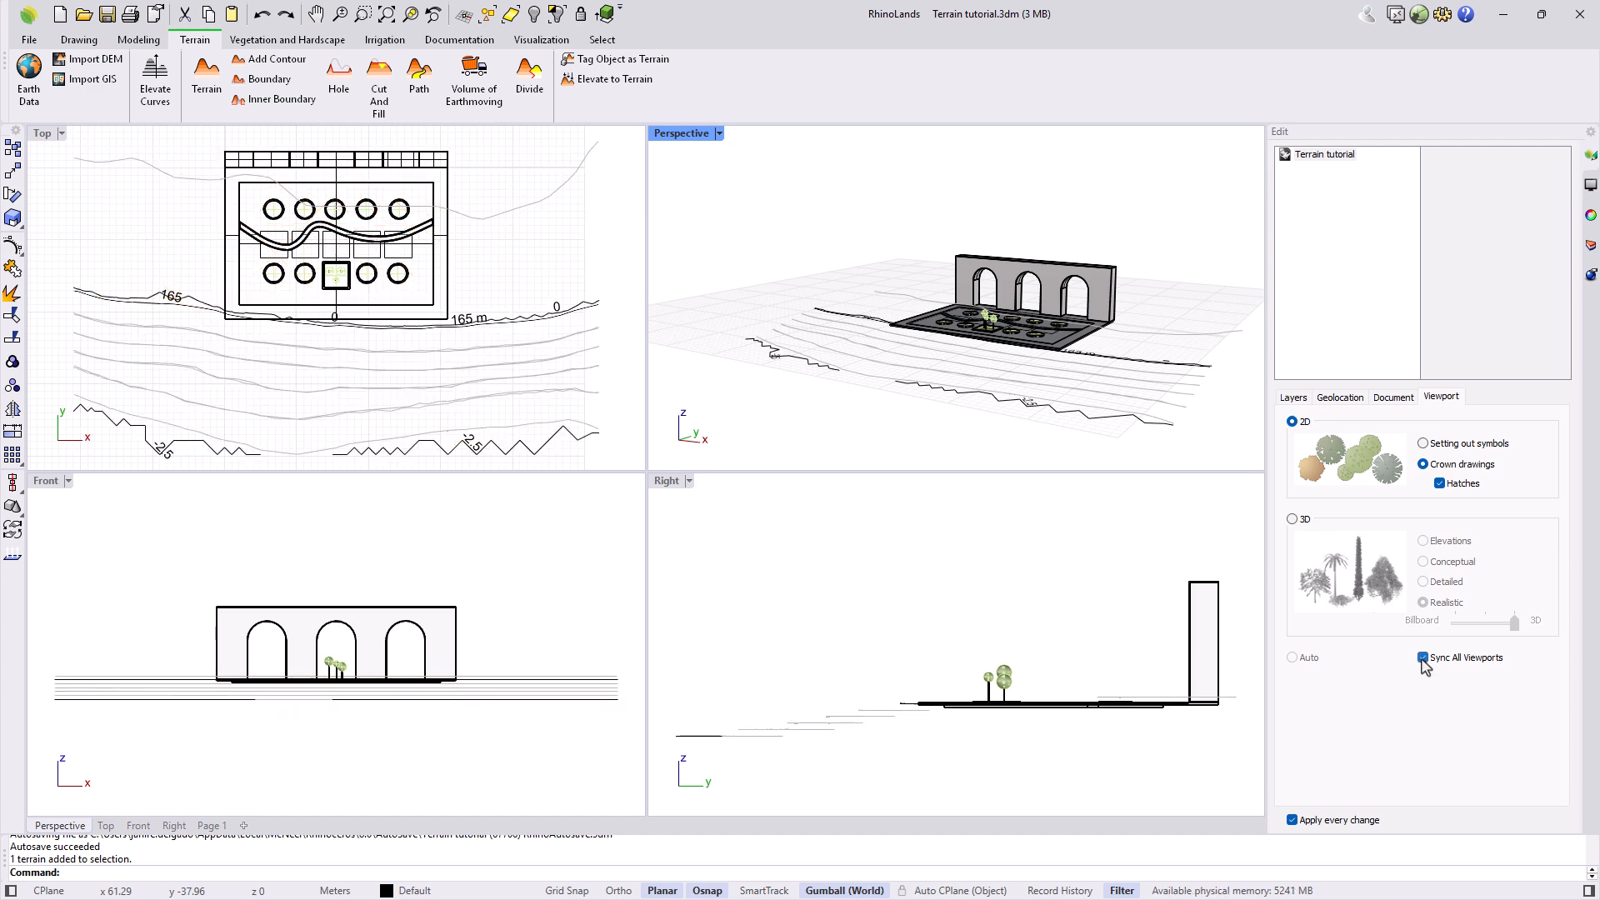
left_click(1423, 658)
left_click(1293, 520)
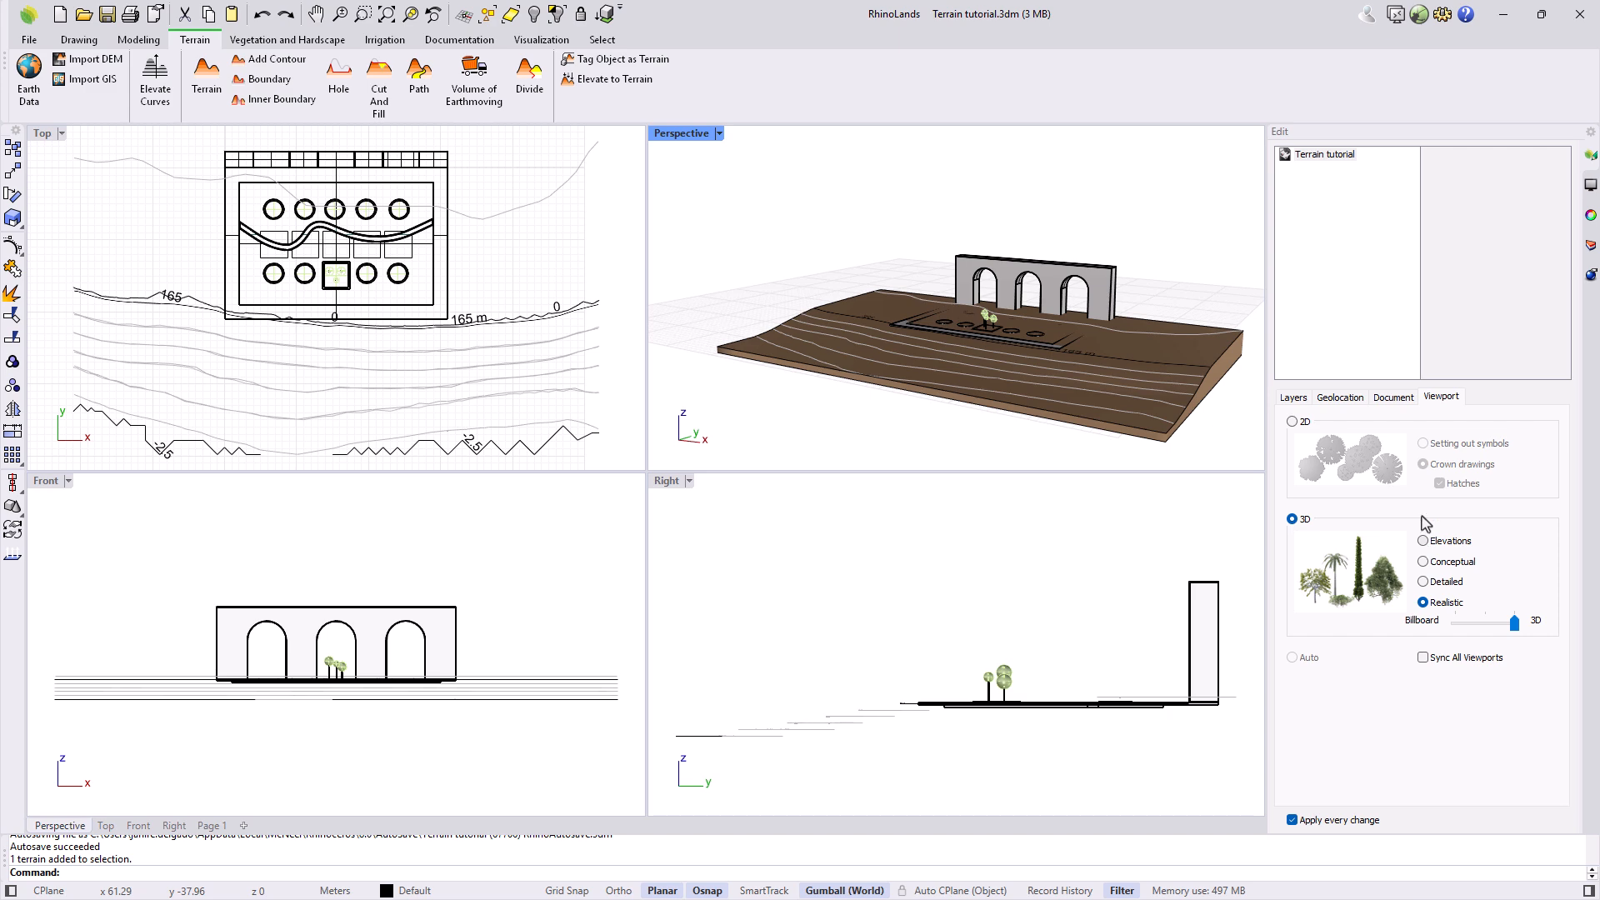
Step: Review the document's realistic vegetation options, the origin geolocation, and the layer assignments per object type
left_click(1398, 404)
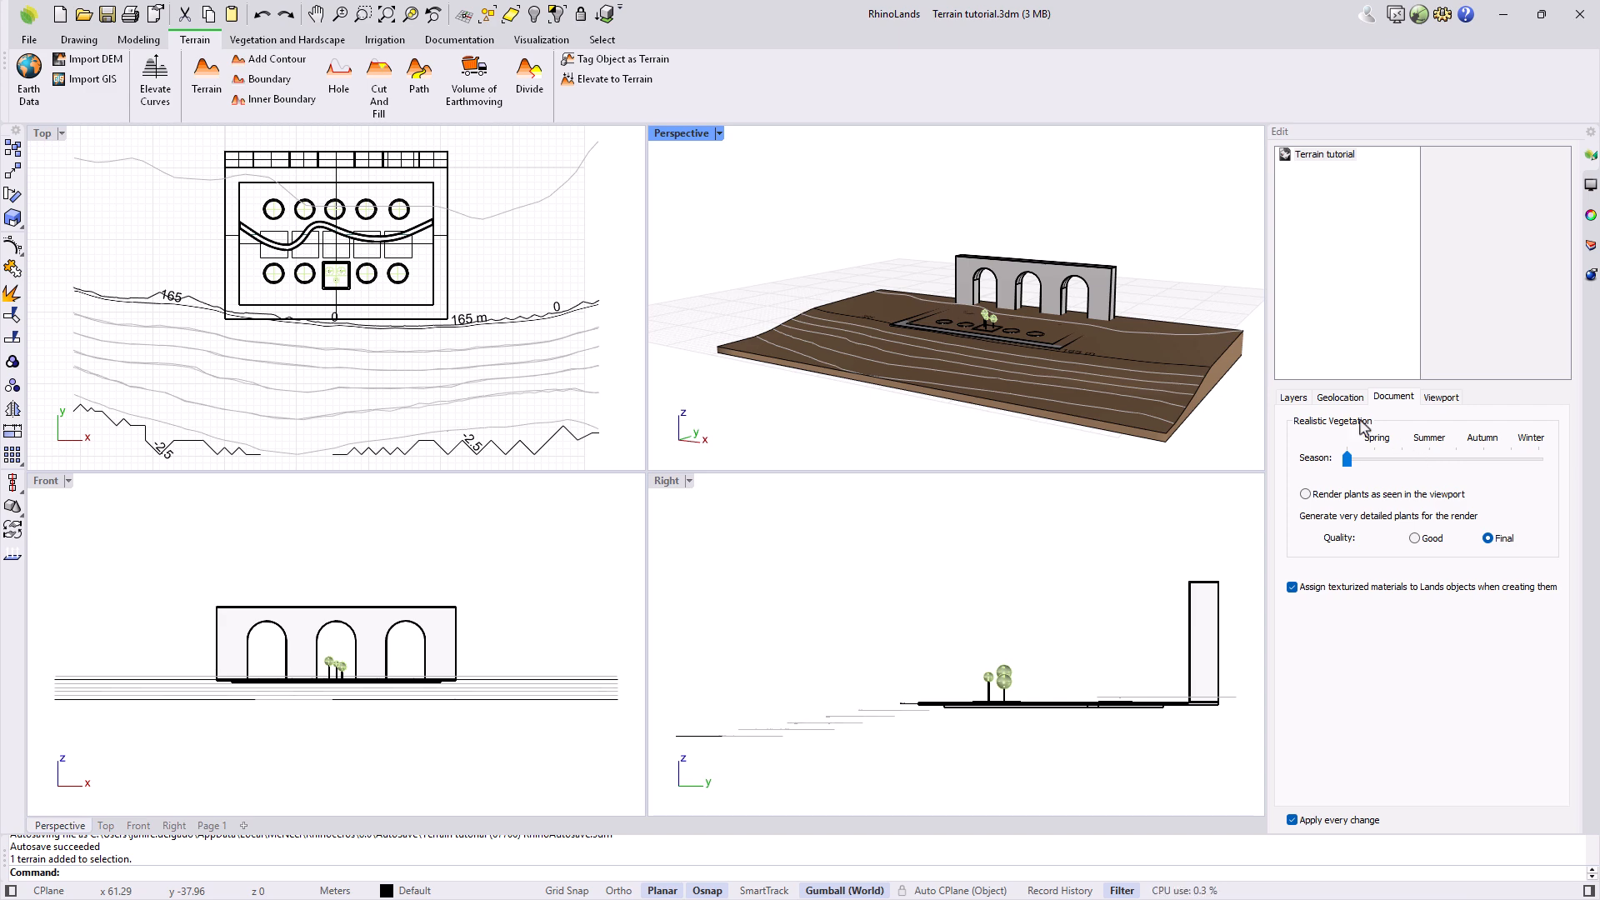
left_click(1339, 400)
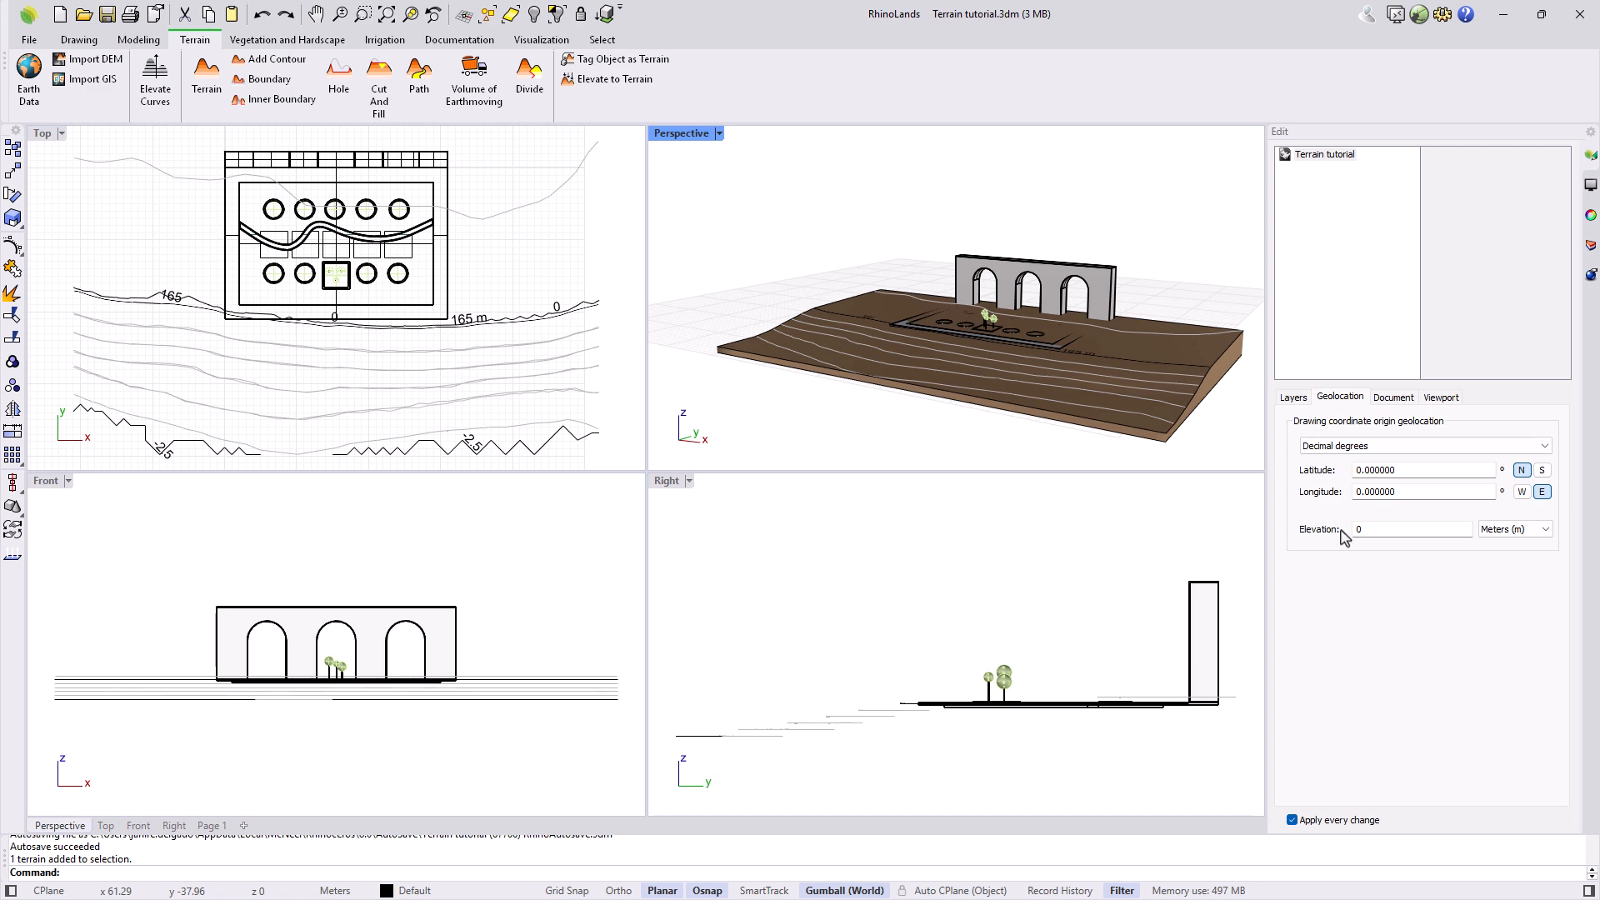
left_click(1294, 399)
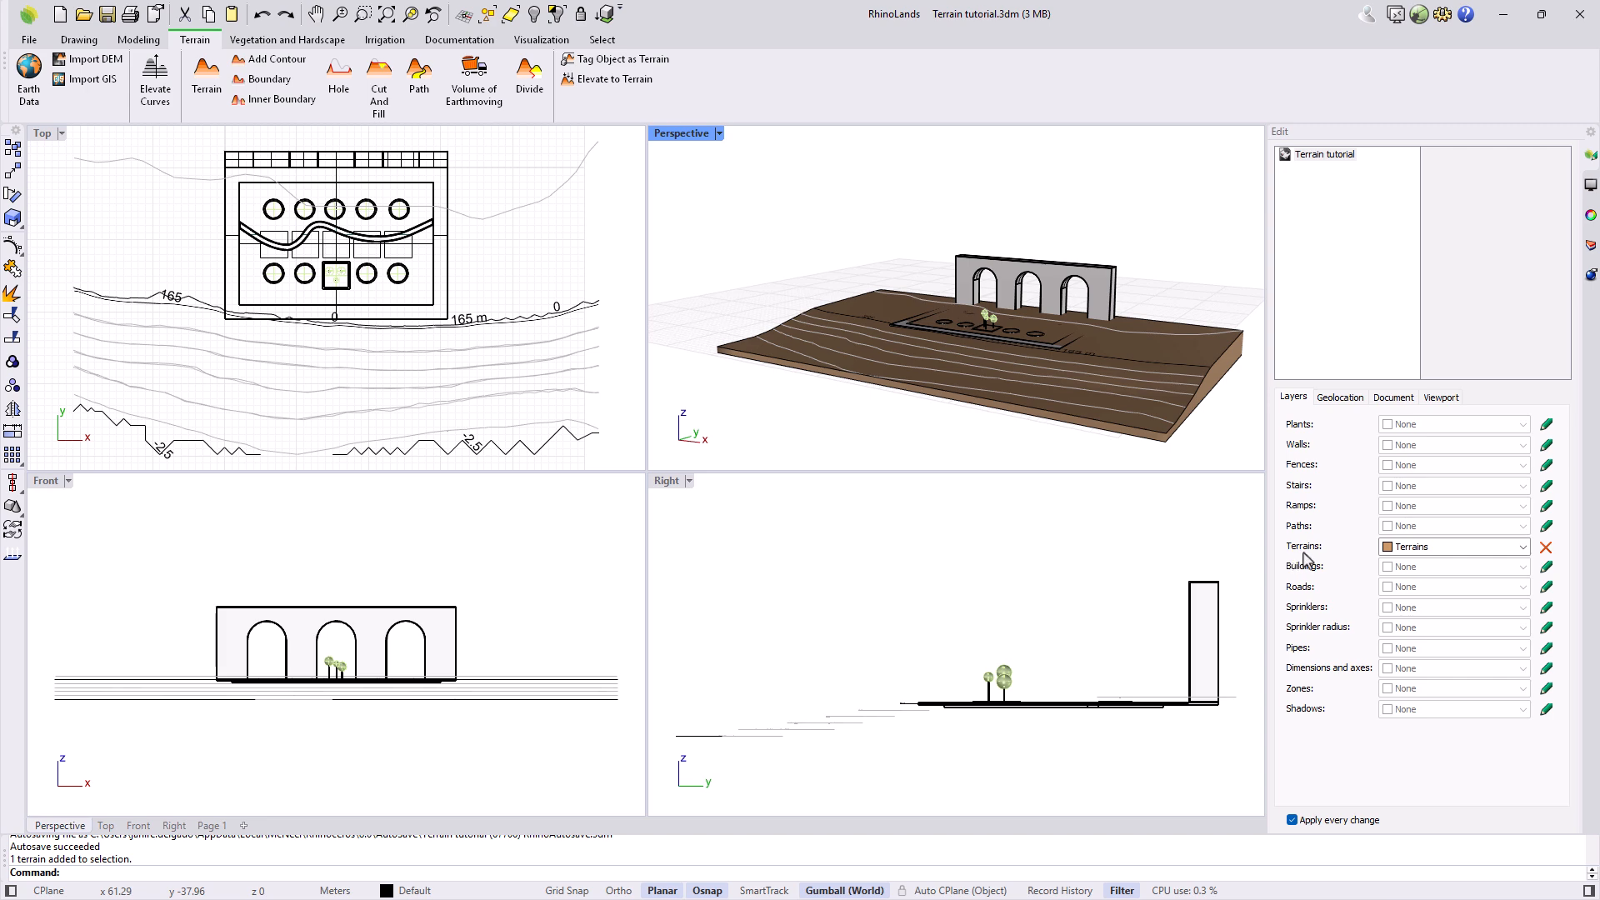
Step: Check which layers can be assigned to terrains, keeping the Terrains layer
left_click(1443, 550)
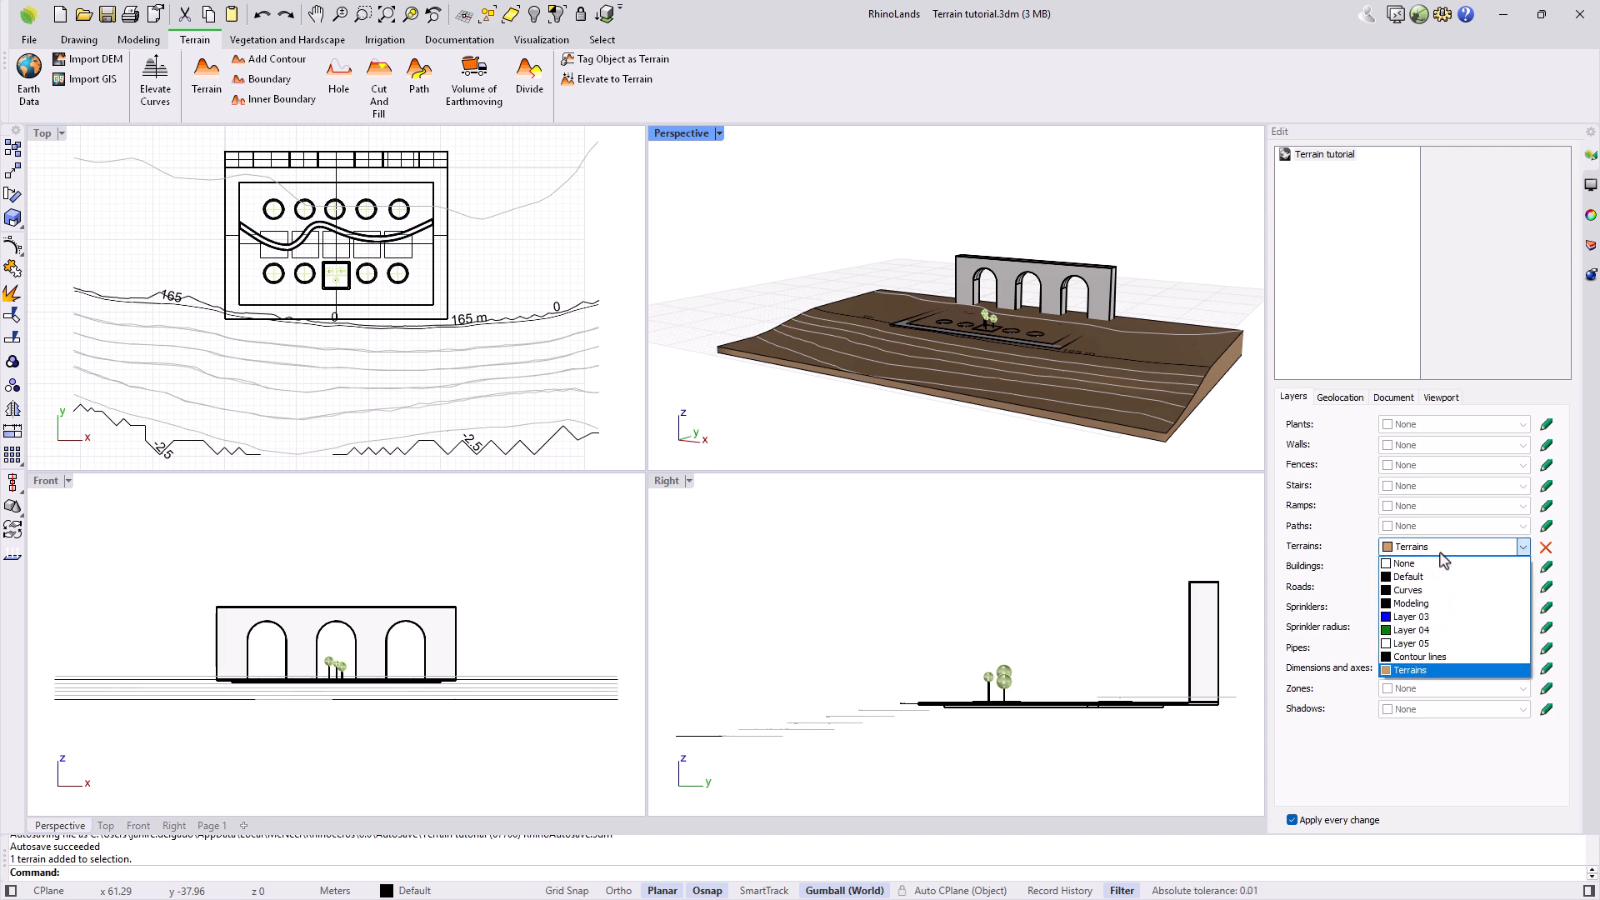
left_click(1440, 553)
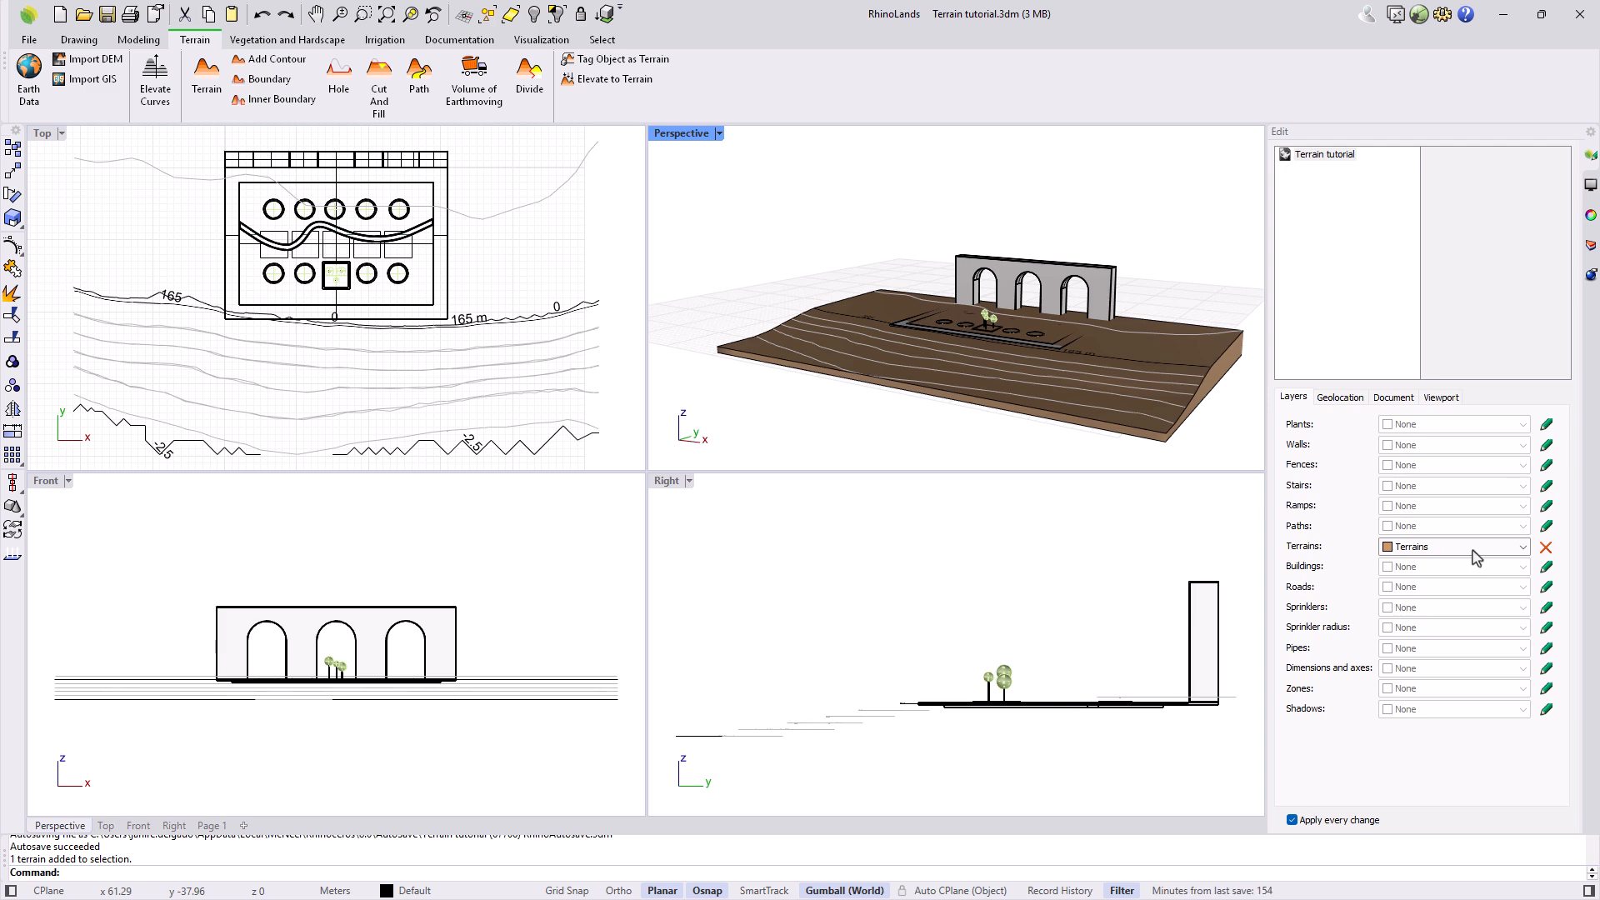
left_click(1523, 549)
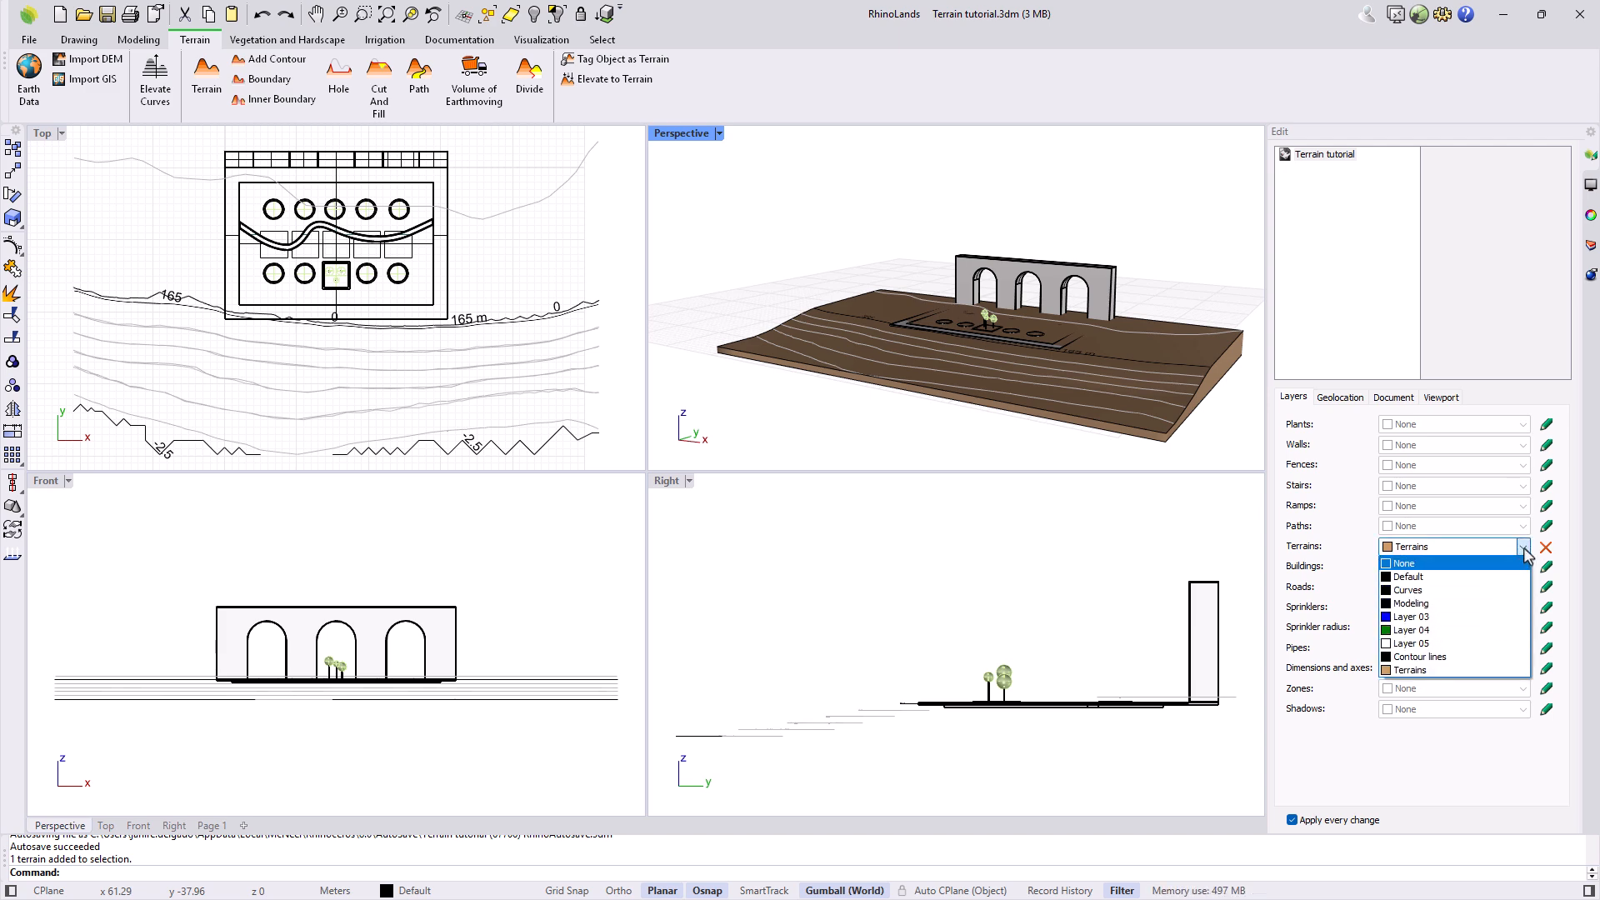
left_click(1524, 550)
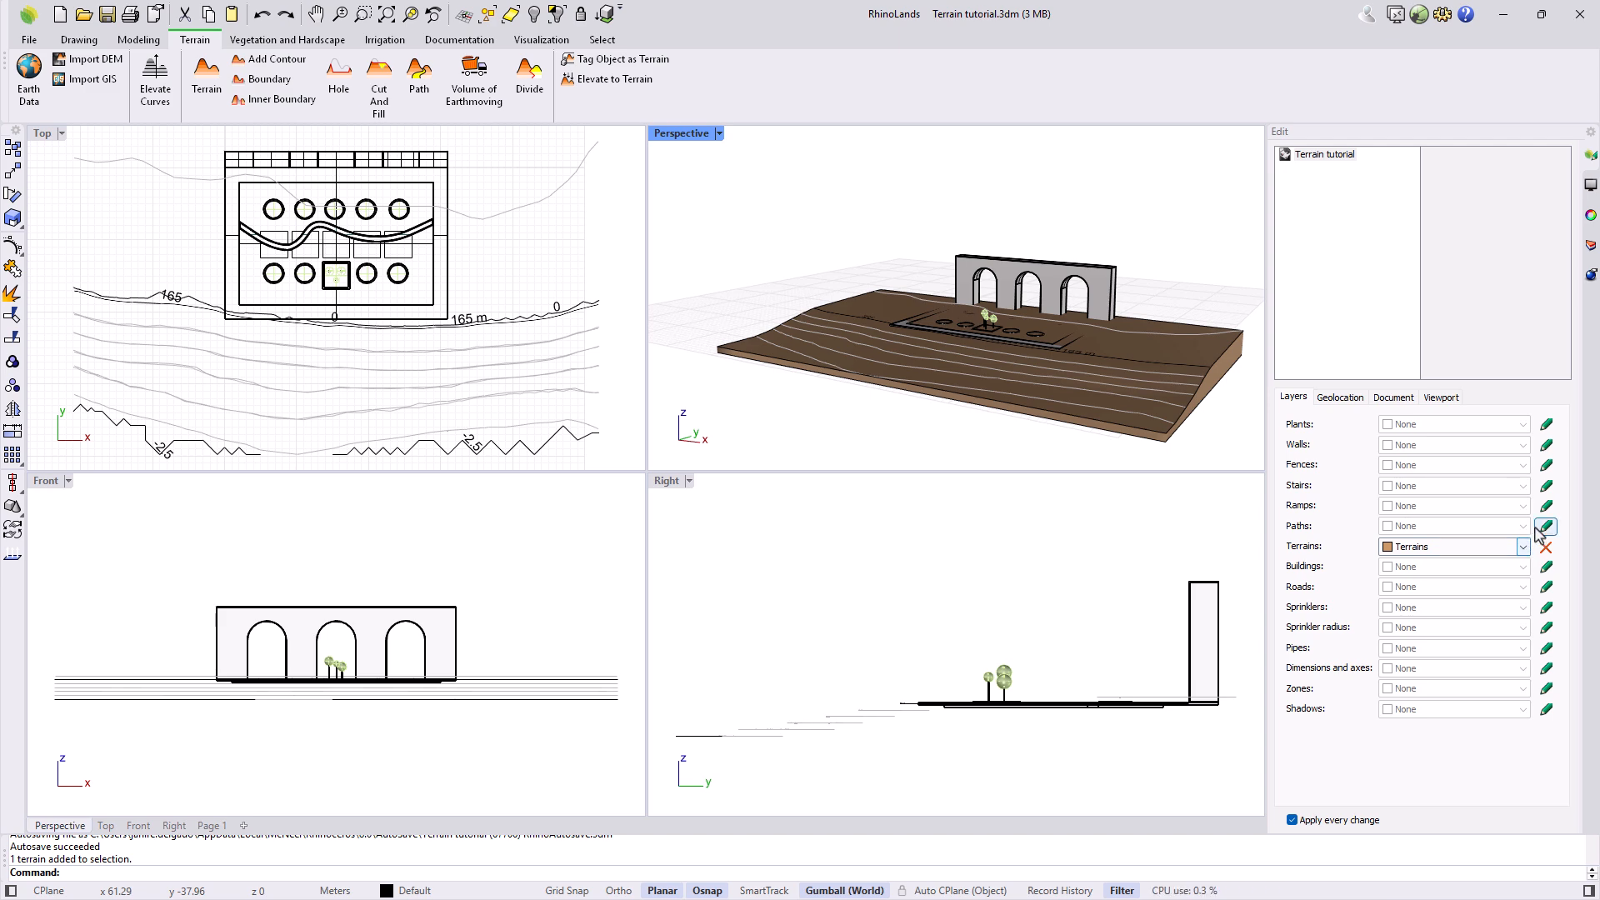
Step: Try out a default layer assignment for stairs and remove it again
left_click(1538, 490)
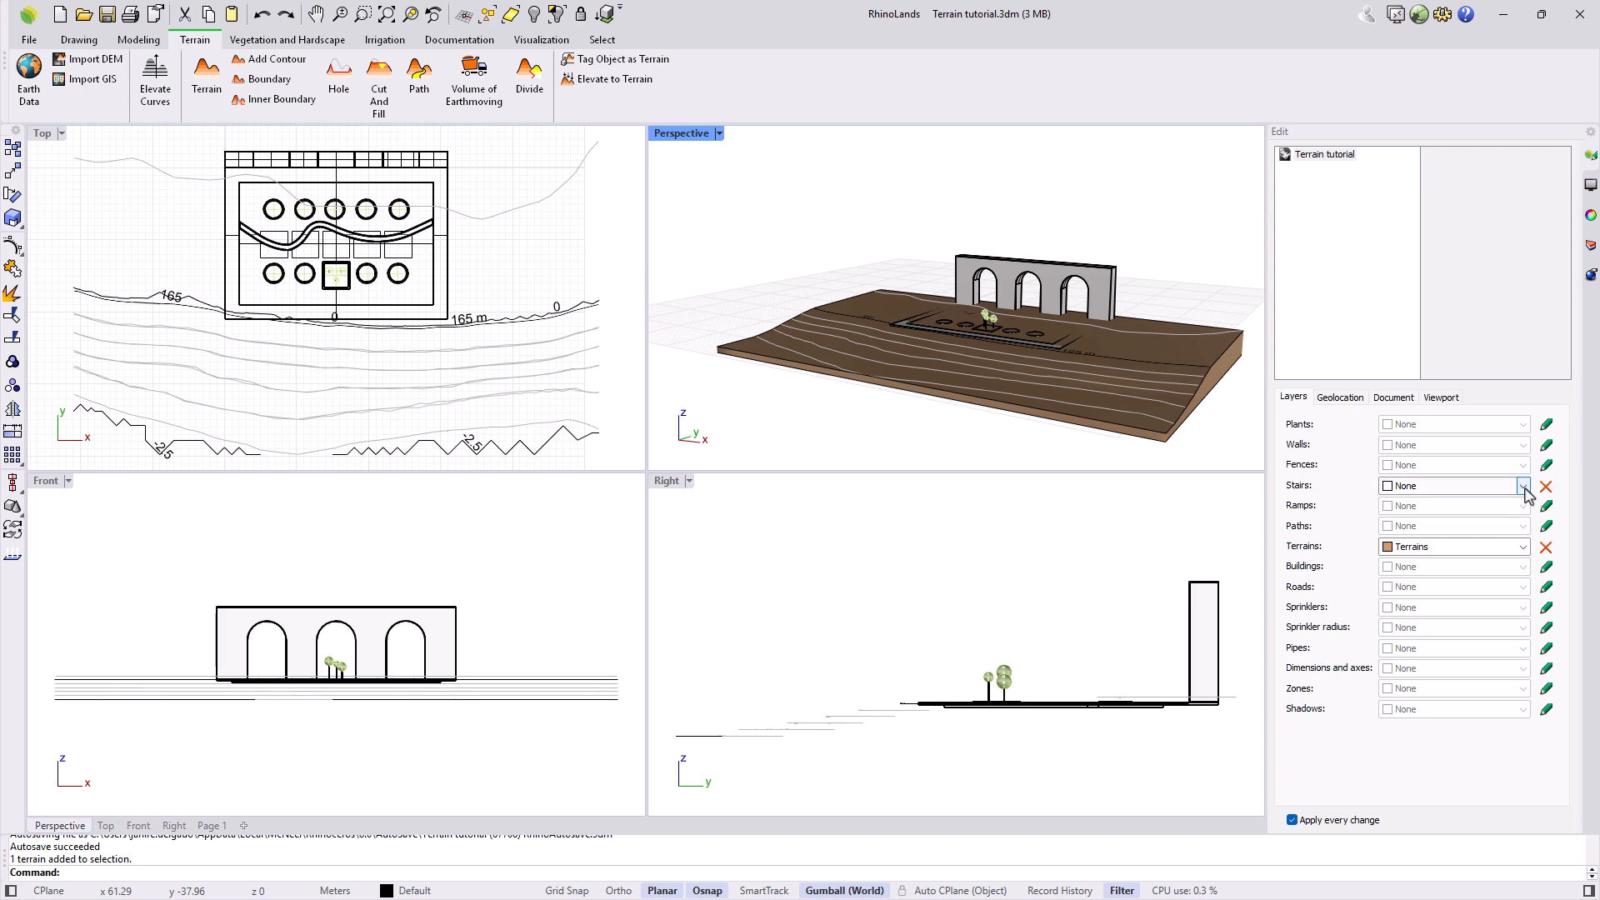
left_click(1524, 486)
left_click(1525, 502)
left_click(1545, 487)
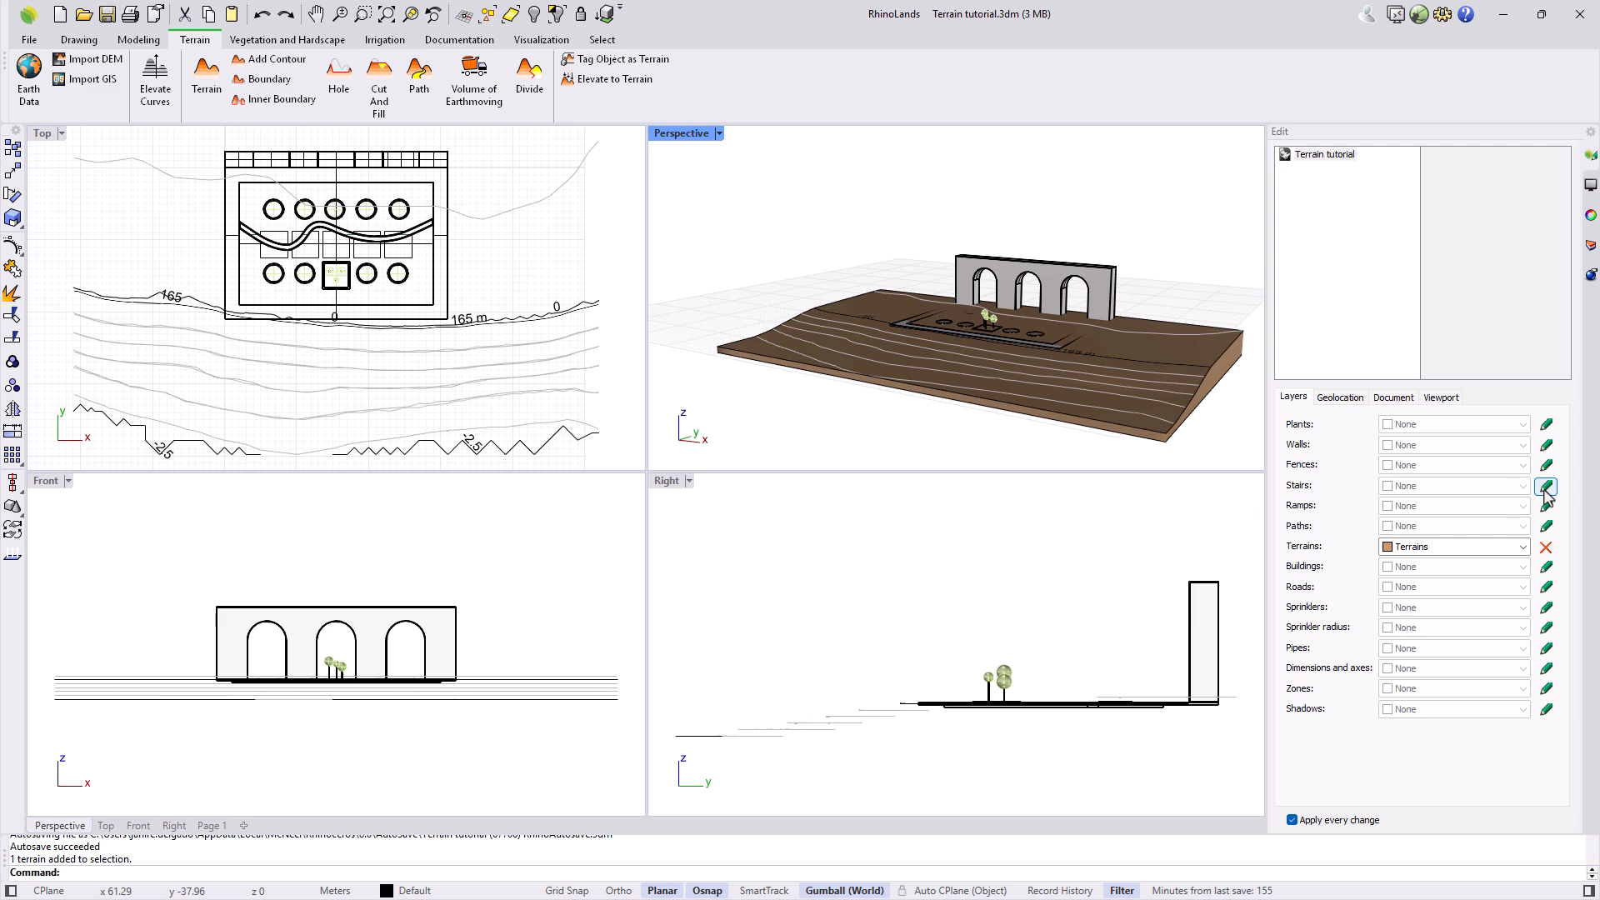
Step: Turn off the Contour lines layer
left_click(1589, 244)
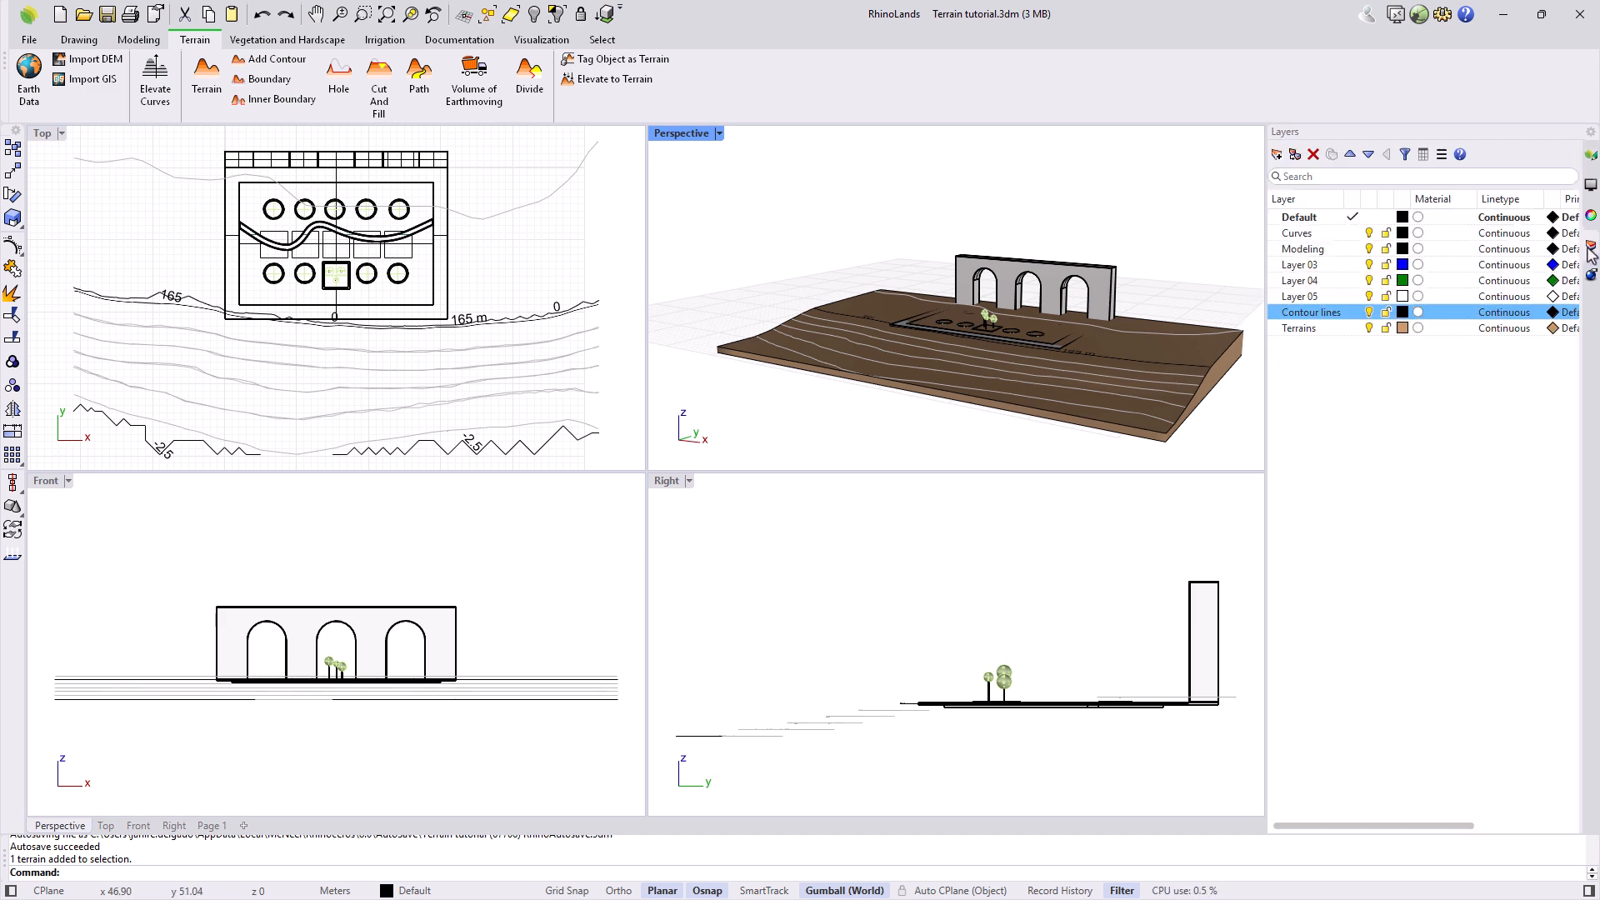
left_click(1370, 312)
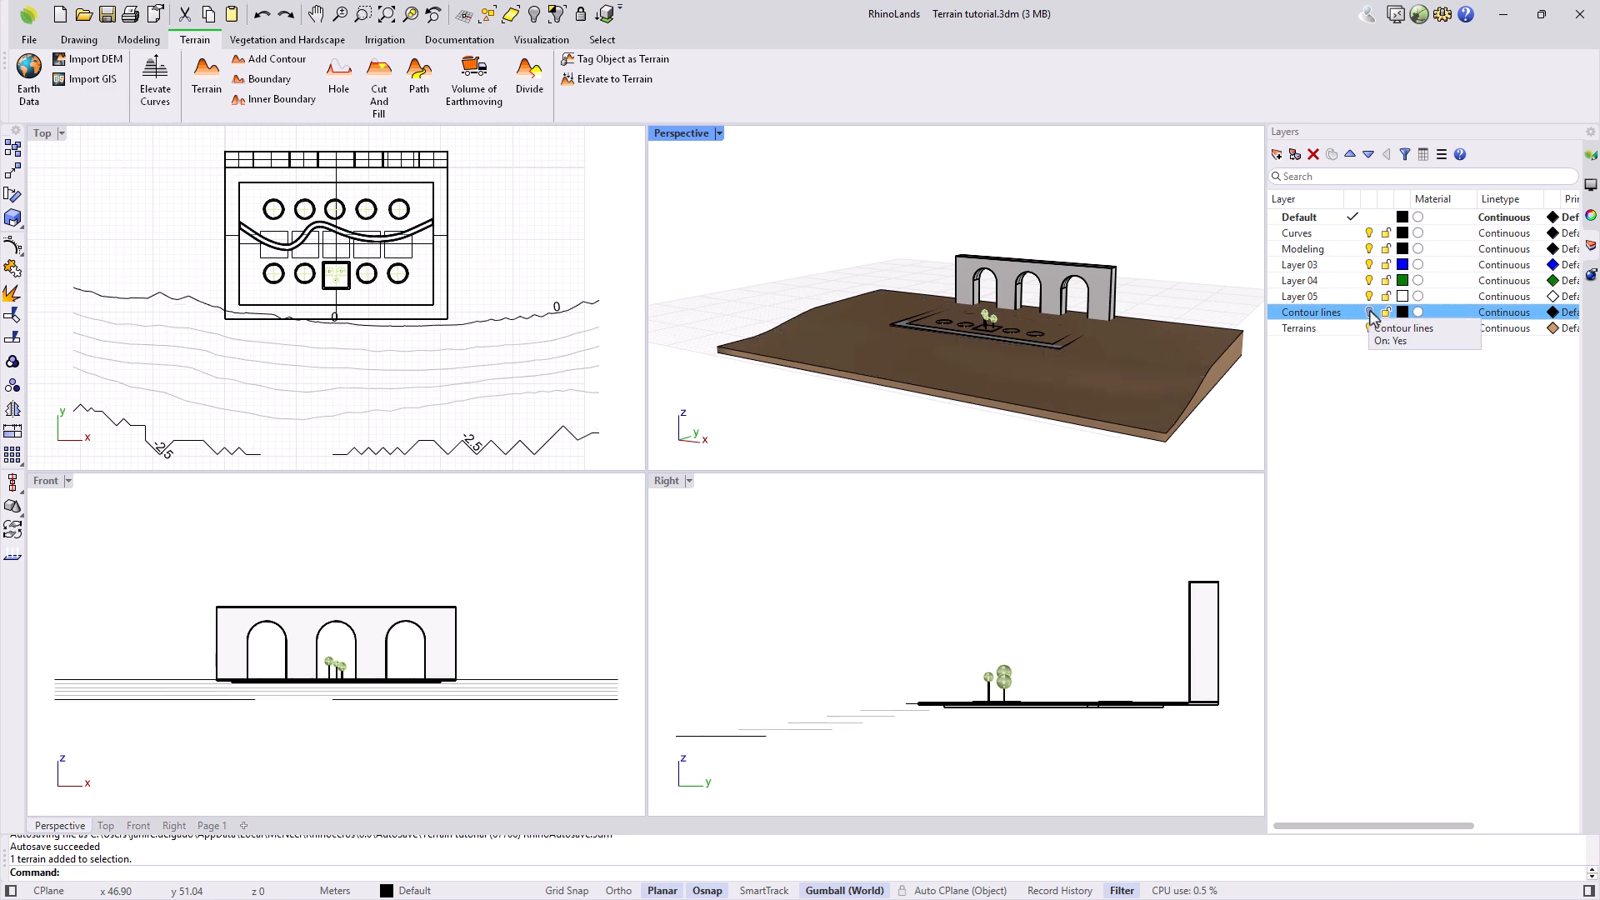
Step: Select the terrain for editing and name it Terrain 01 in its general properties
left_click(1592, 157)
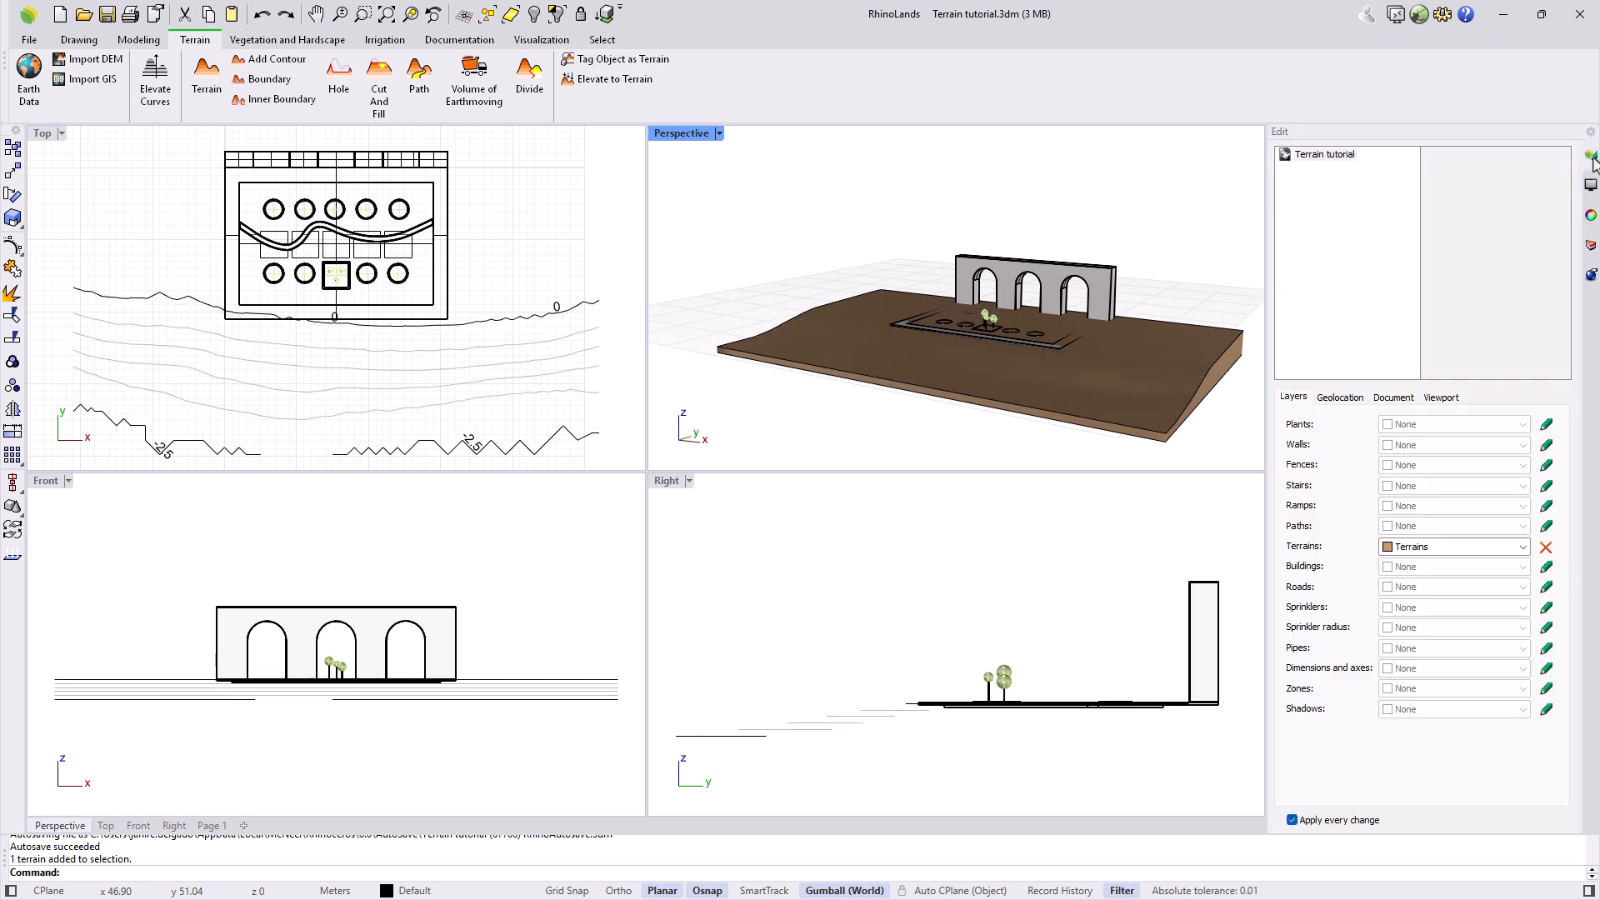
left_click(1187, 365)
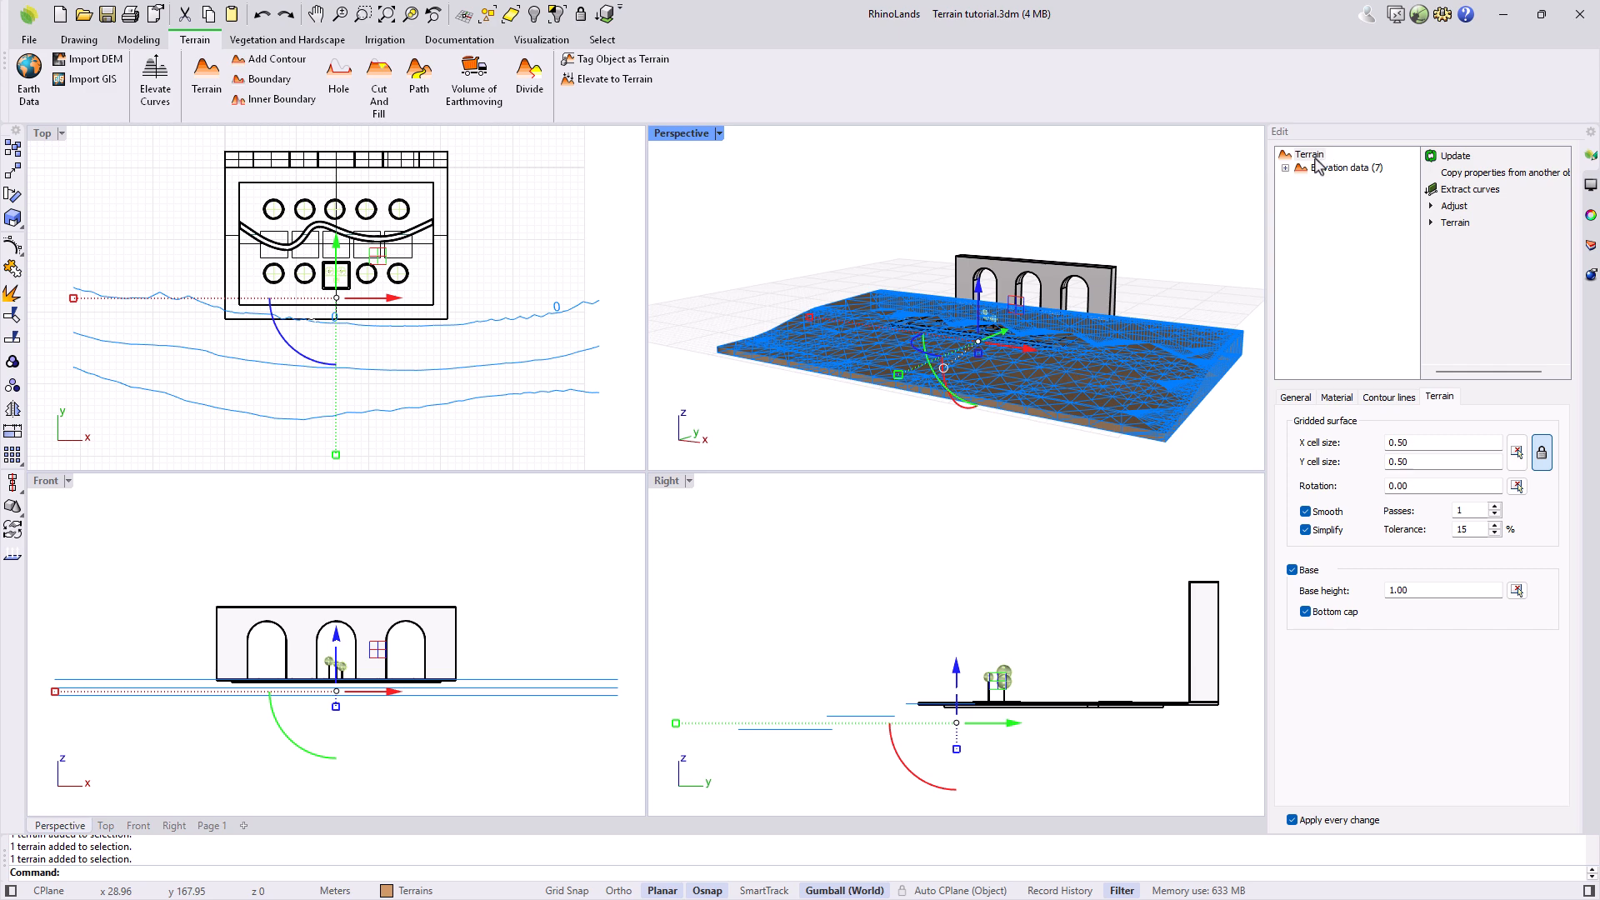
left_click(1315, 158)
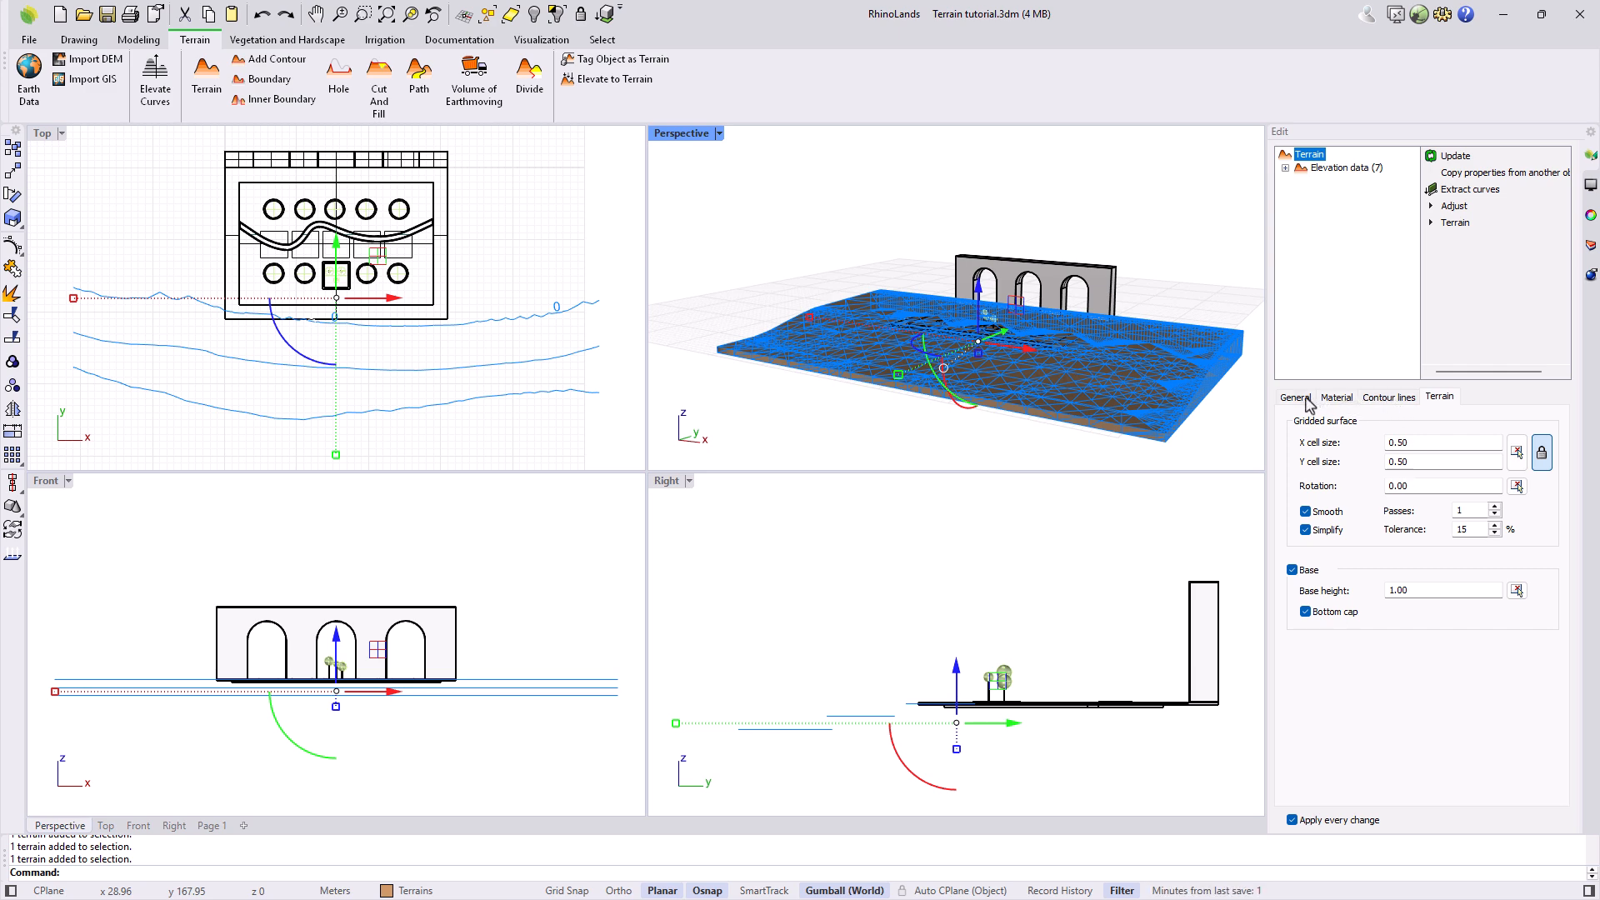
left_click(1296, 398)
type("T")
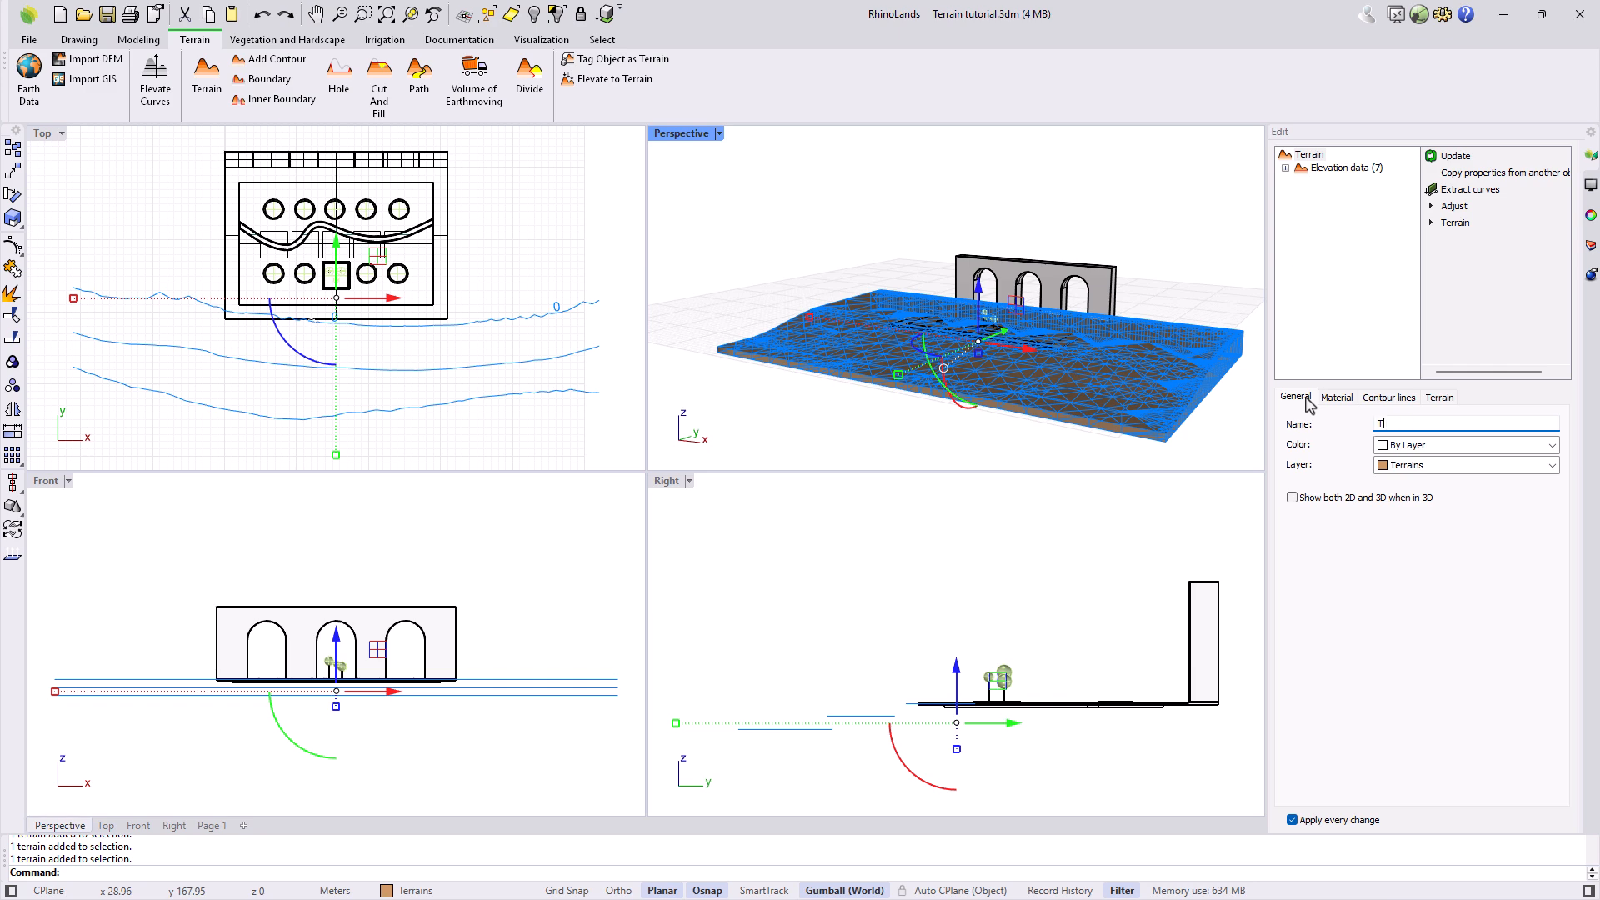
type("errain 01")
Step: Set the terrain's color to light green 209,241,156, enable showing both 2D and 3D when in 3D, and deselect it
left_click(1390, 445)
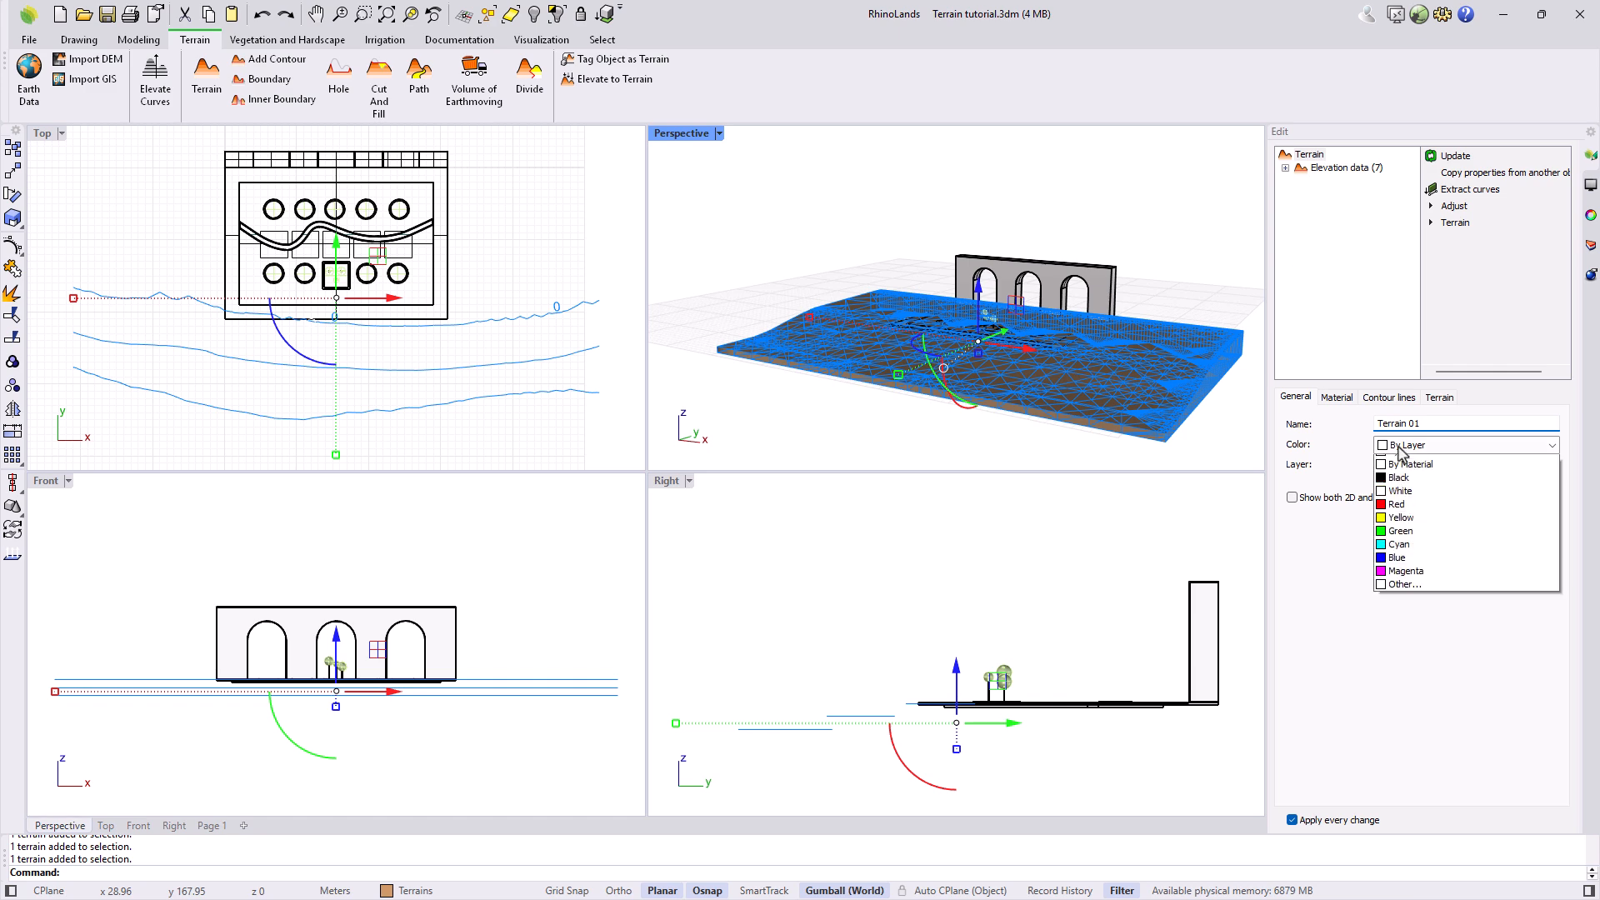
left_click(1400, 608)
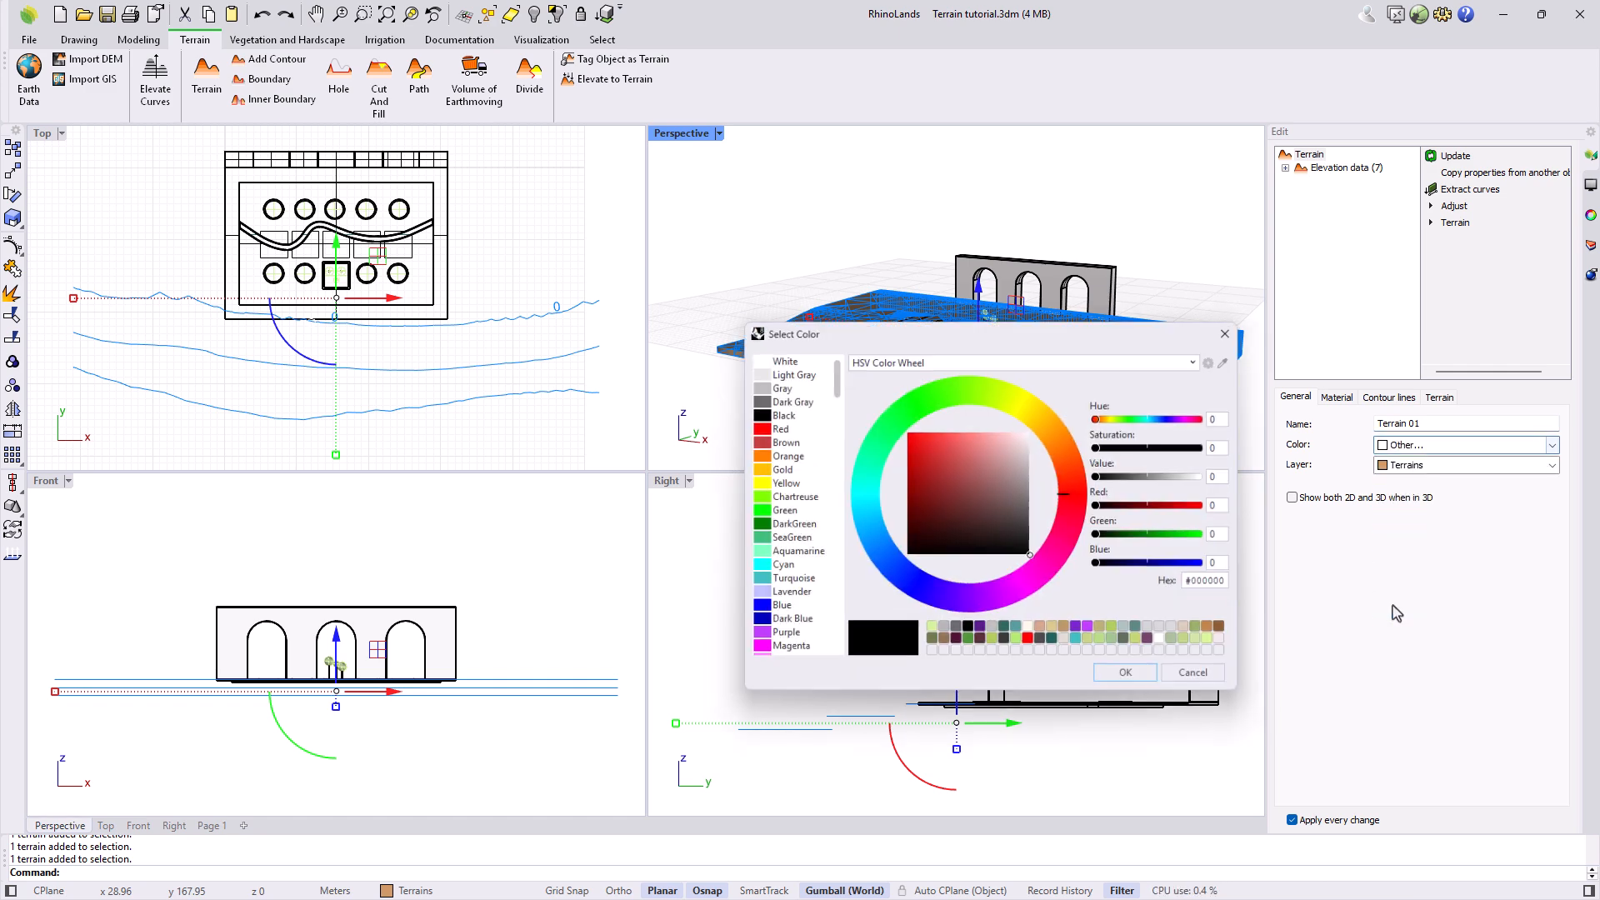
left_click(933, 633)
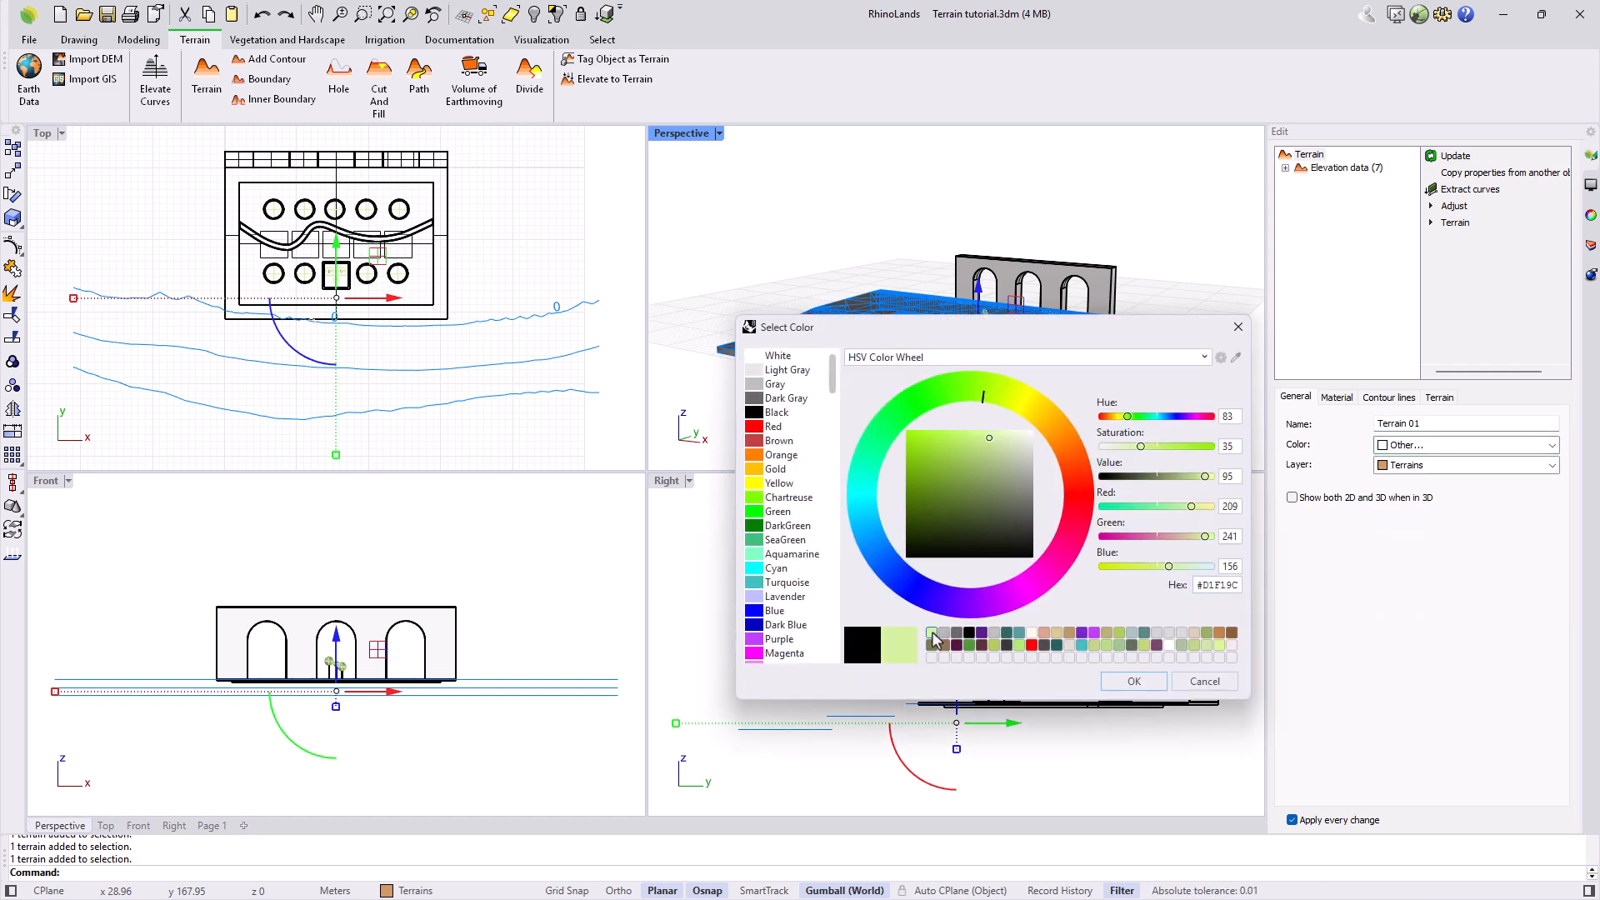
left_click(1134, 682)
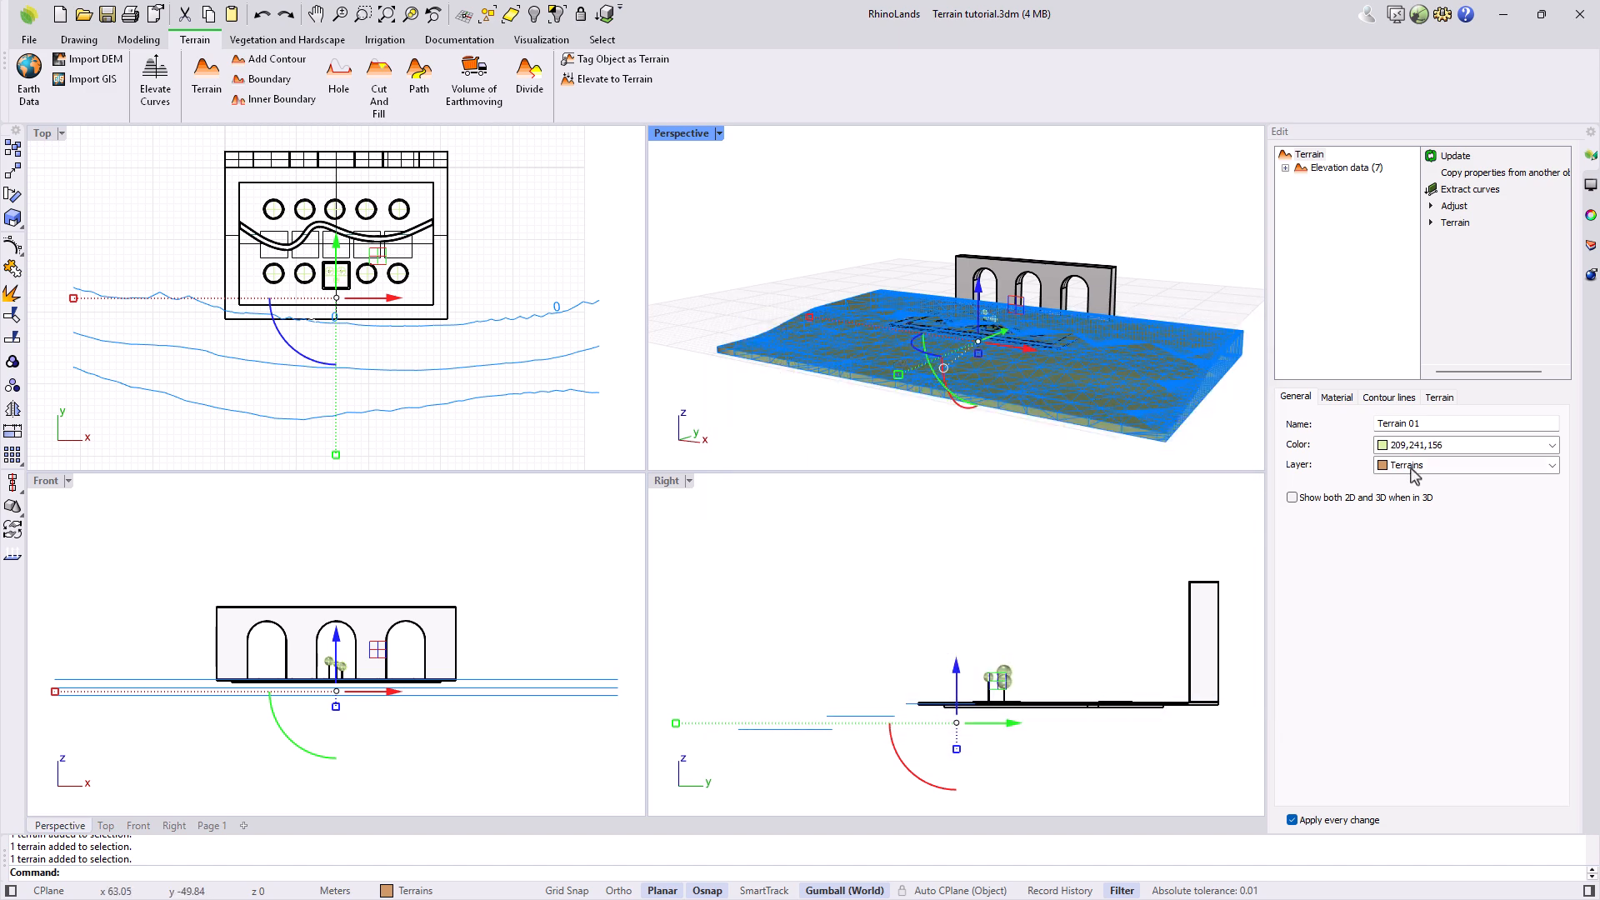
left_click(1292, 498)
left_click(1238, 413)
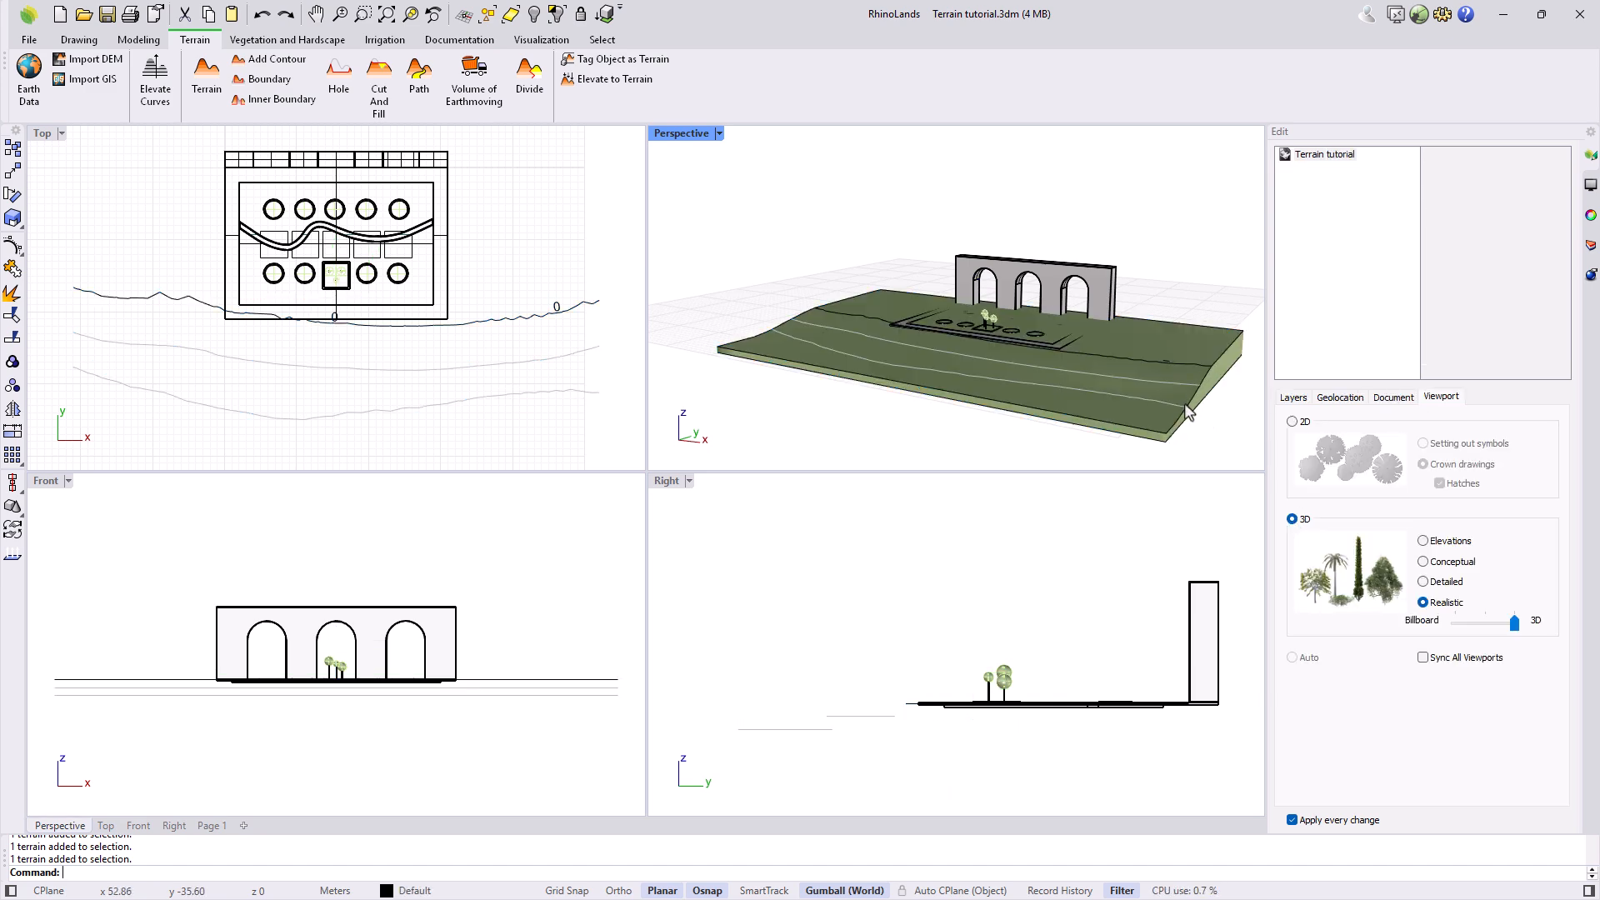
Step: Set the terrain's contour interval to 0.5, make index contours gray and adjust their frequency to label every whole metre
left_click(1194, 352)
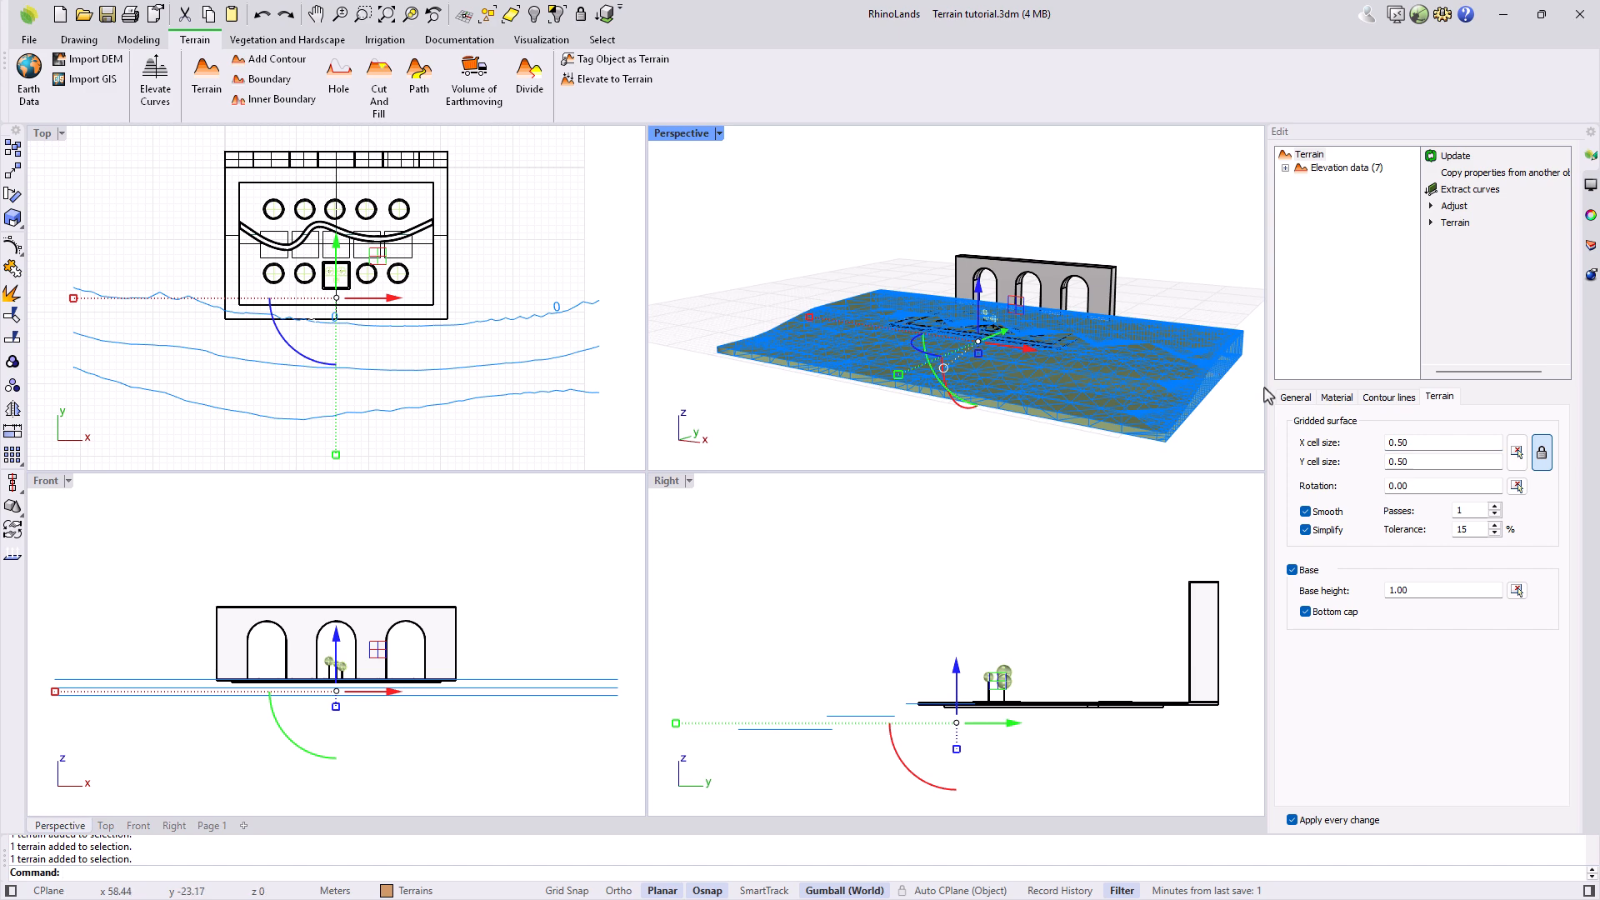
left_click(1373, 400)
left_click(1477, 423)
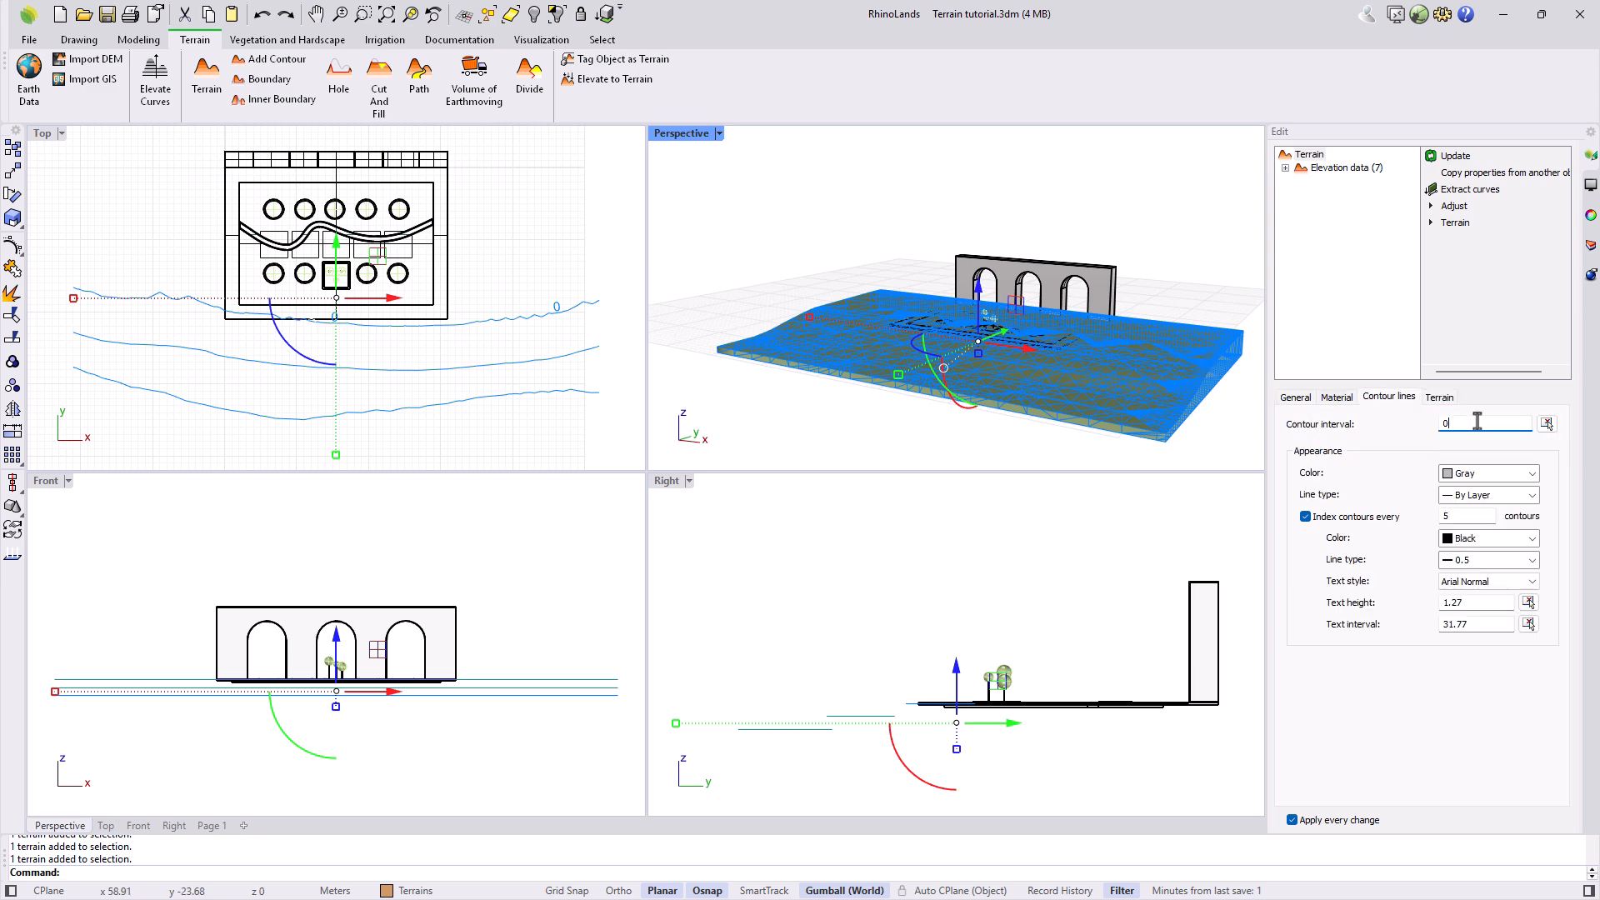
left_click(1505, 540)
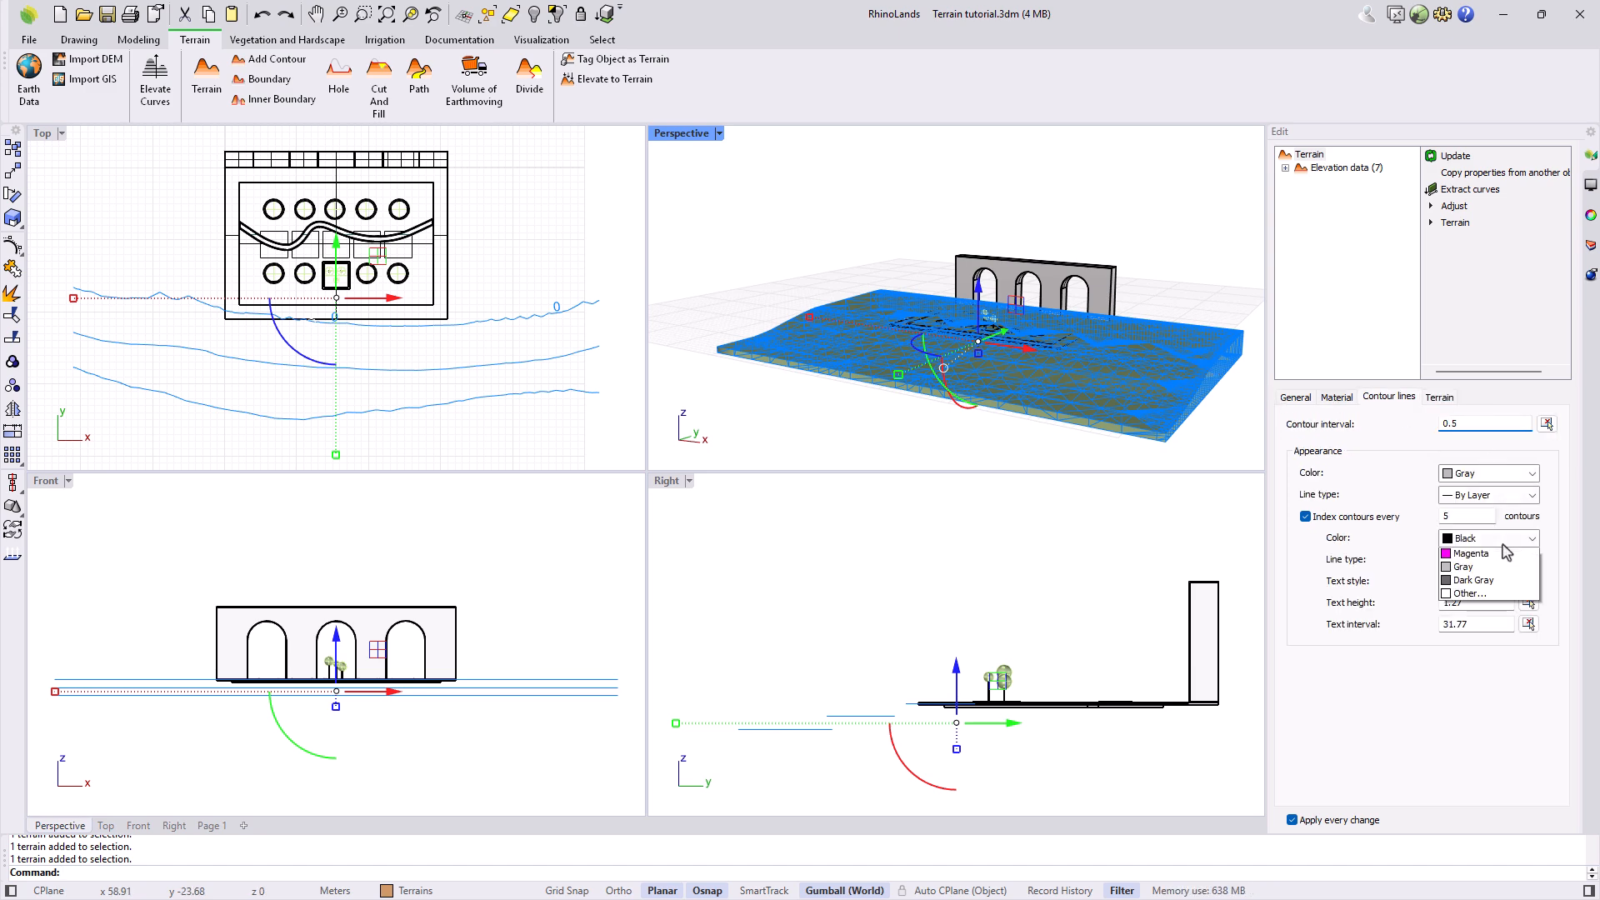
left_click(1468, 702)
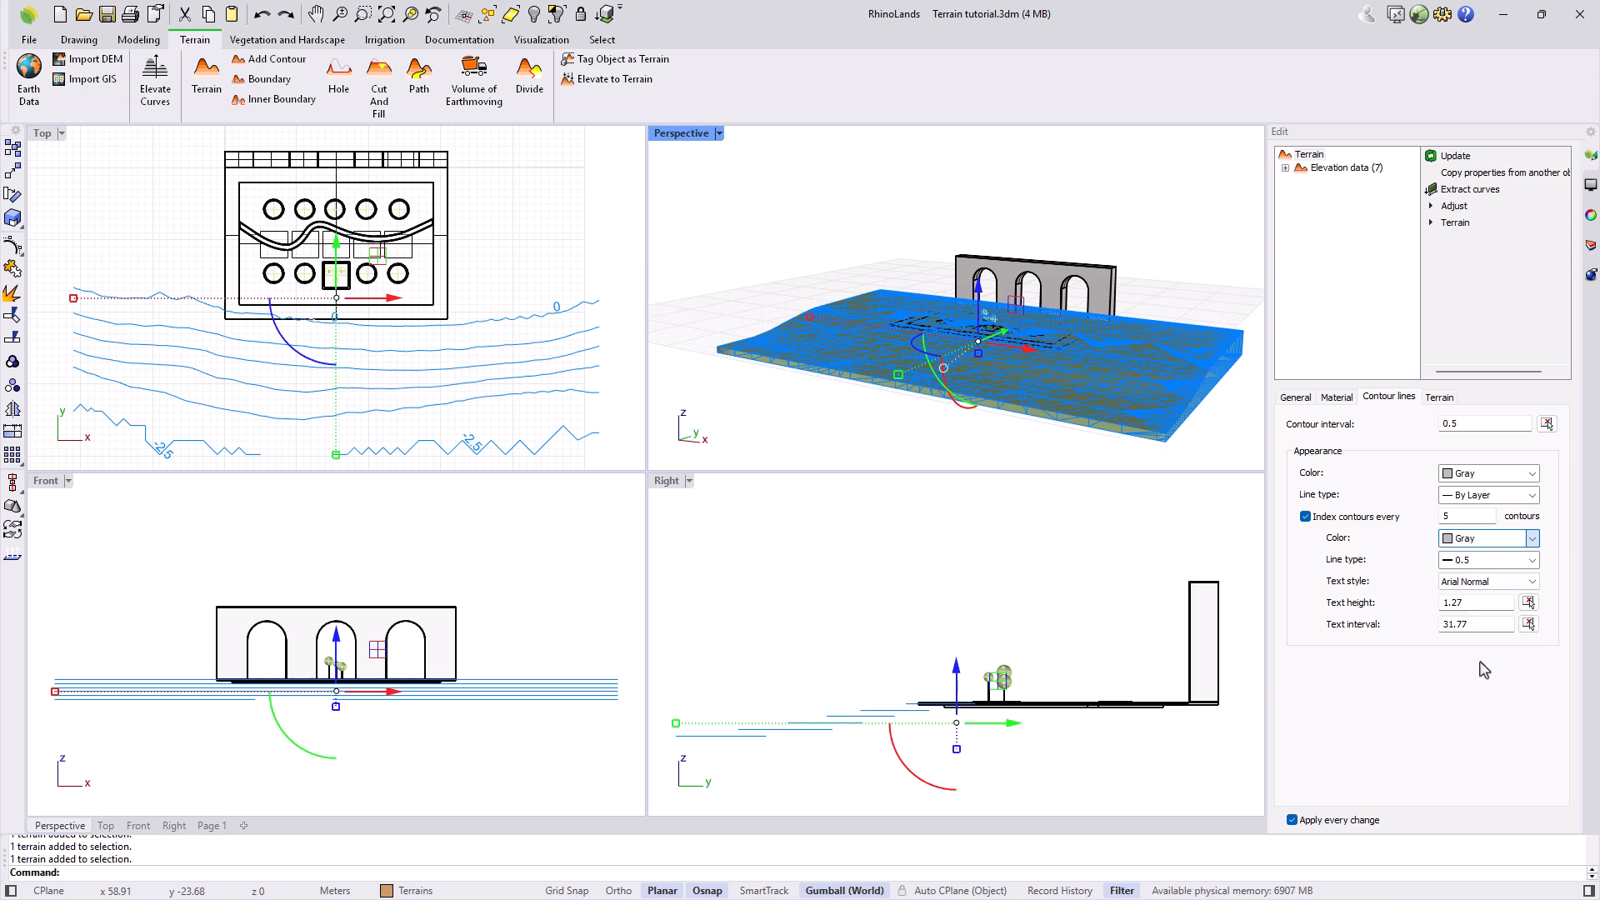
double_click(1442, 516)
left_click(1226, 319)
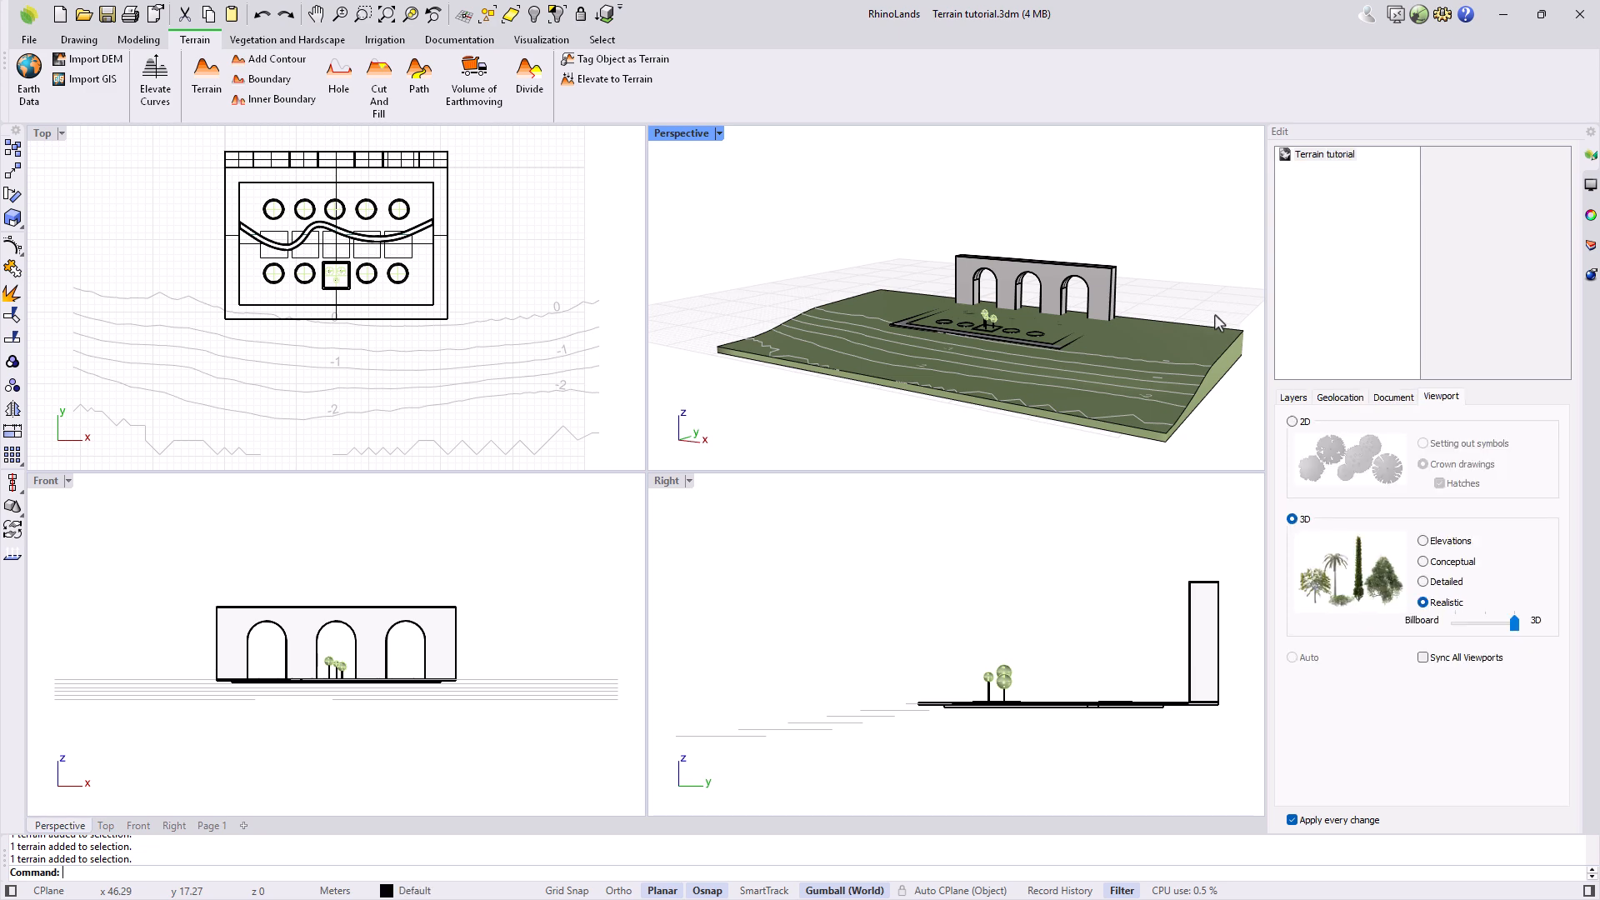
Step: Maximize the Perspective viewport for a closer view of the terrain and its contour labels
double_click(677, 133)
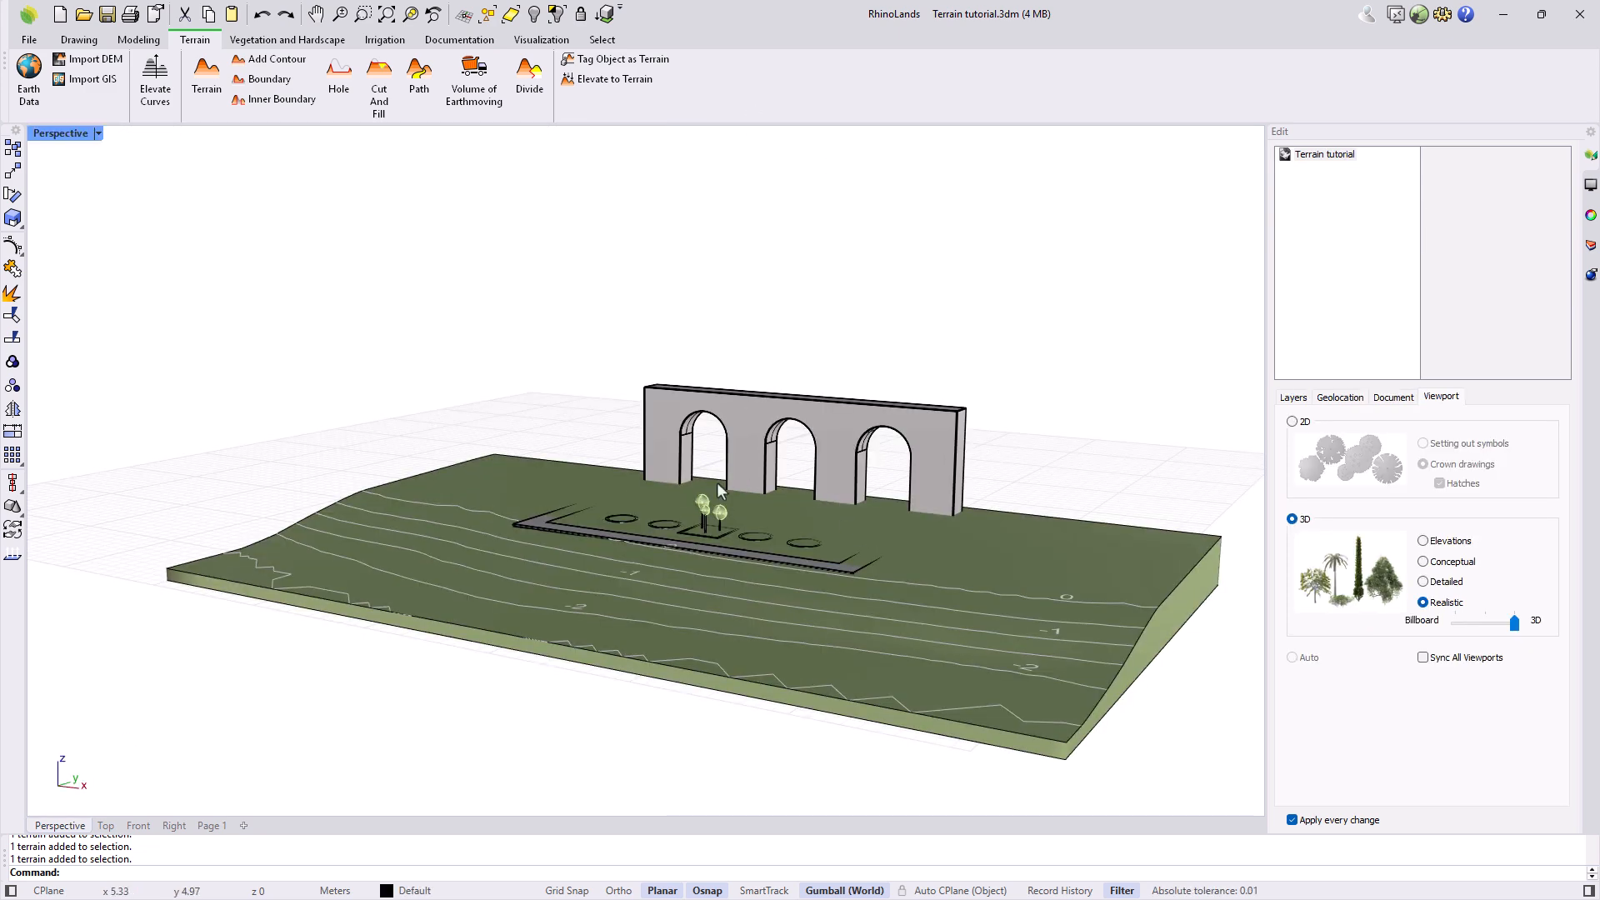
scroll(372, 517, "down", 2)
scroll(863, 633, "up", 2)
right_click_drag(882, 592, 902, 625)
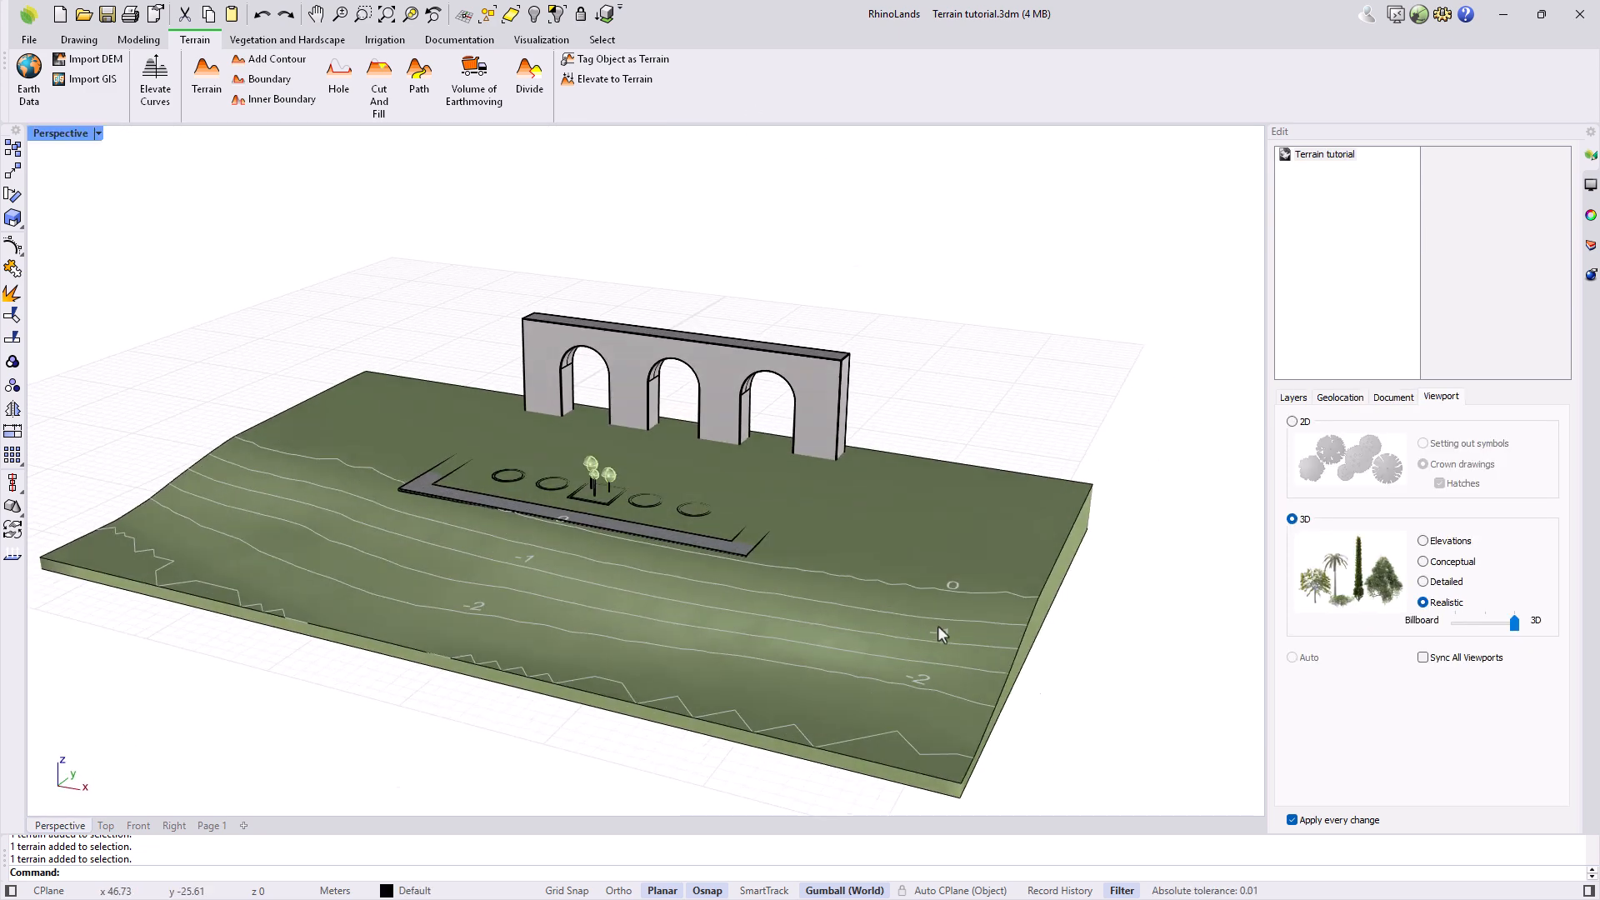
scroll(940, 633, "up", 1)
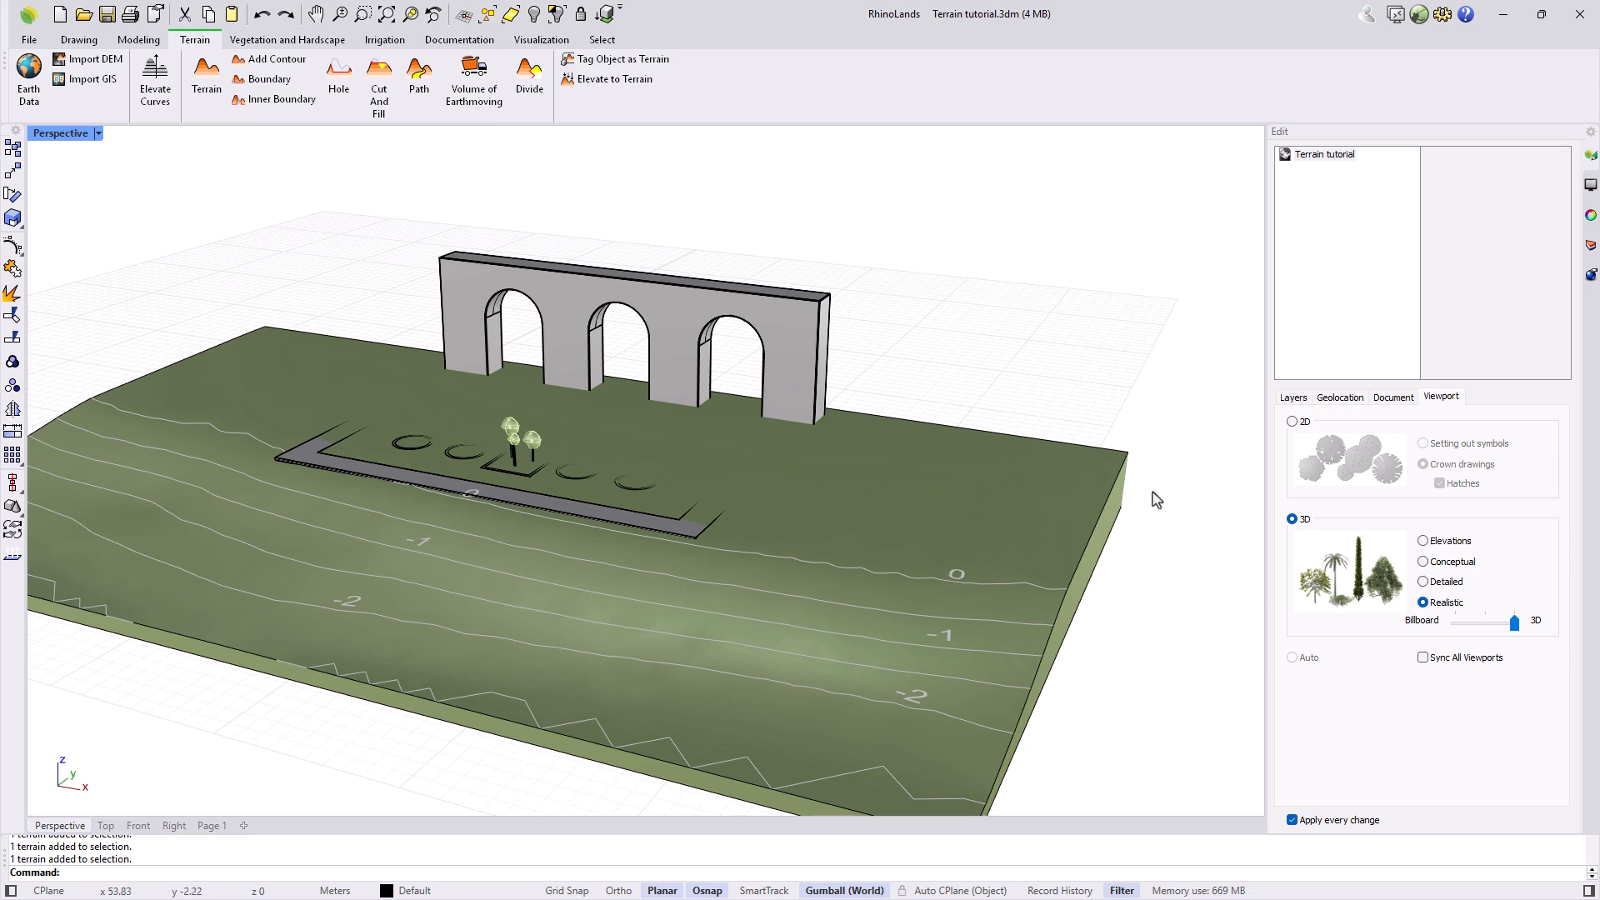
Step: Set the drawing origin's geolocation elevation to 165 m and update the terrain to apply it
left_click(1337, 398)
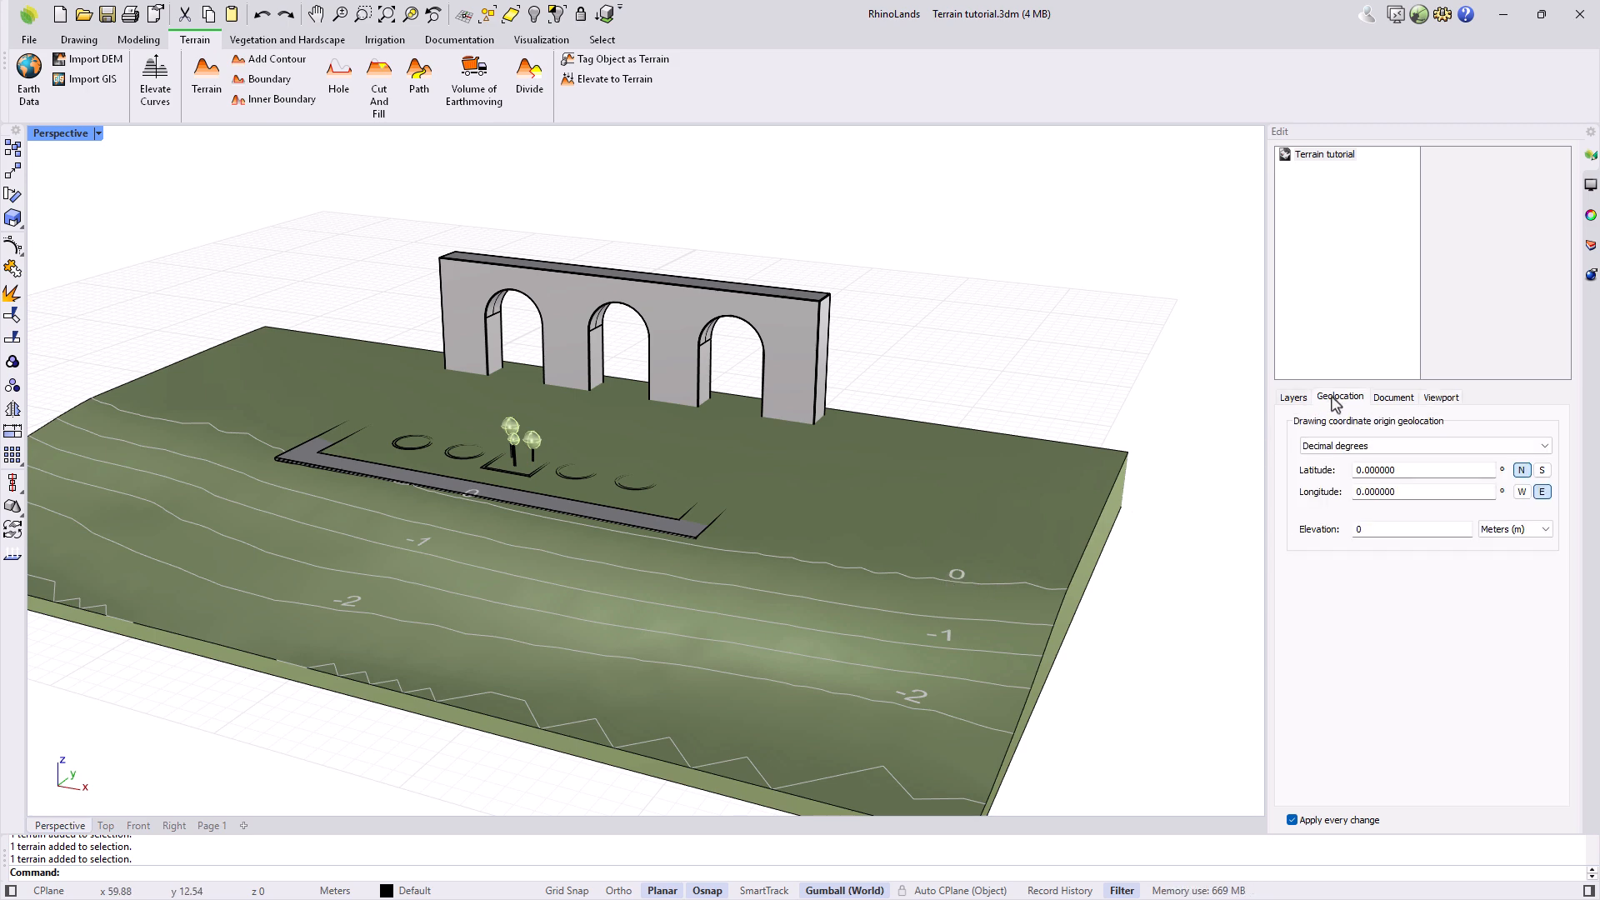
double_click(1355, 531)
left_click(1239, 540)
left_click(1051, 492)
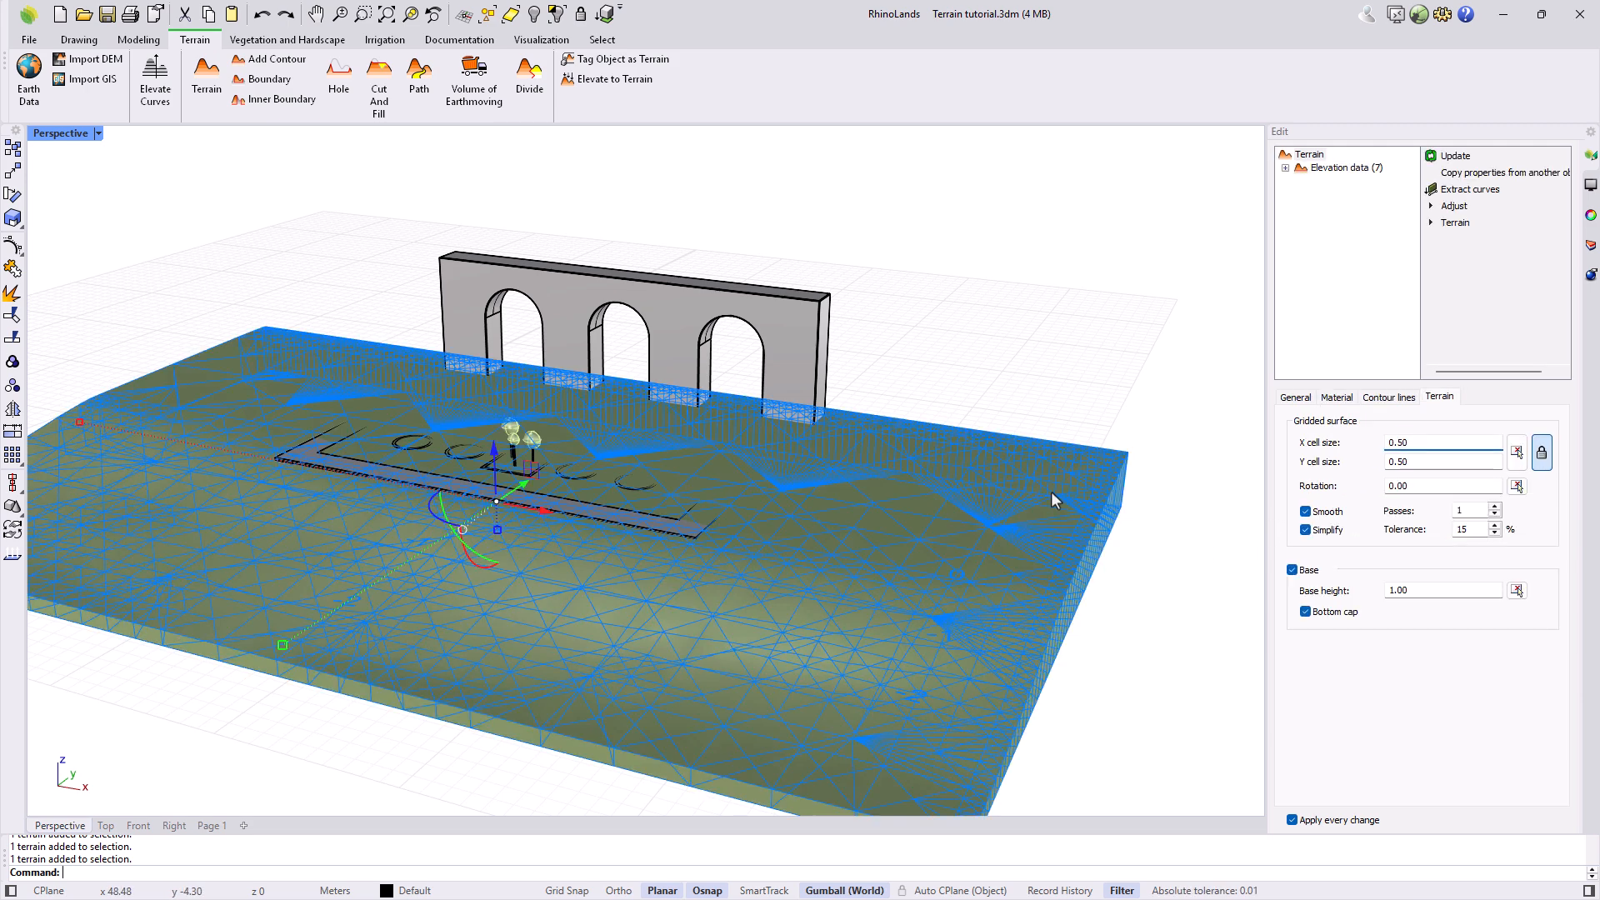
left_click(1455, 157)
left_click(1175, 324)
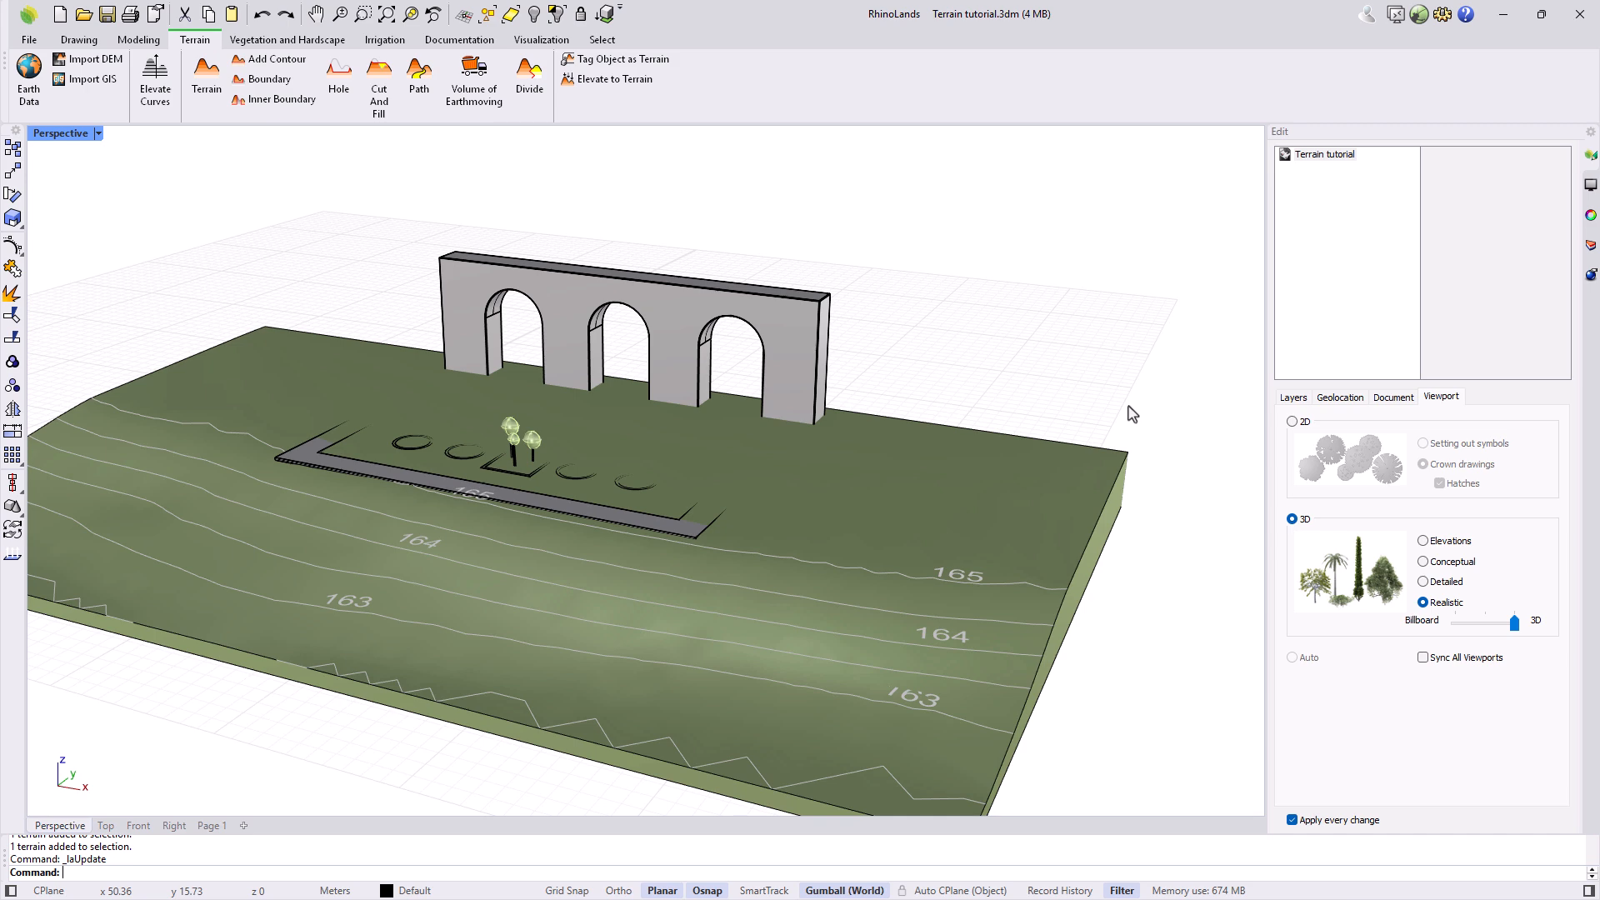
Step: Select the 165 m contour line in the terrain's elevation data, disable it and enable it again
left_click(1103, 525)
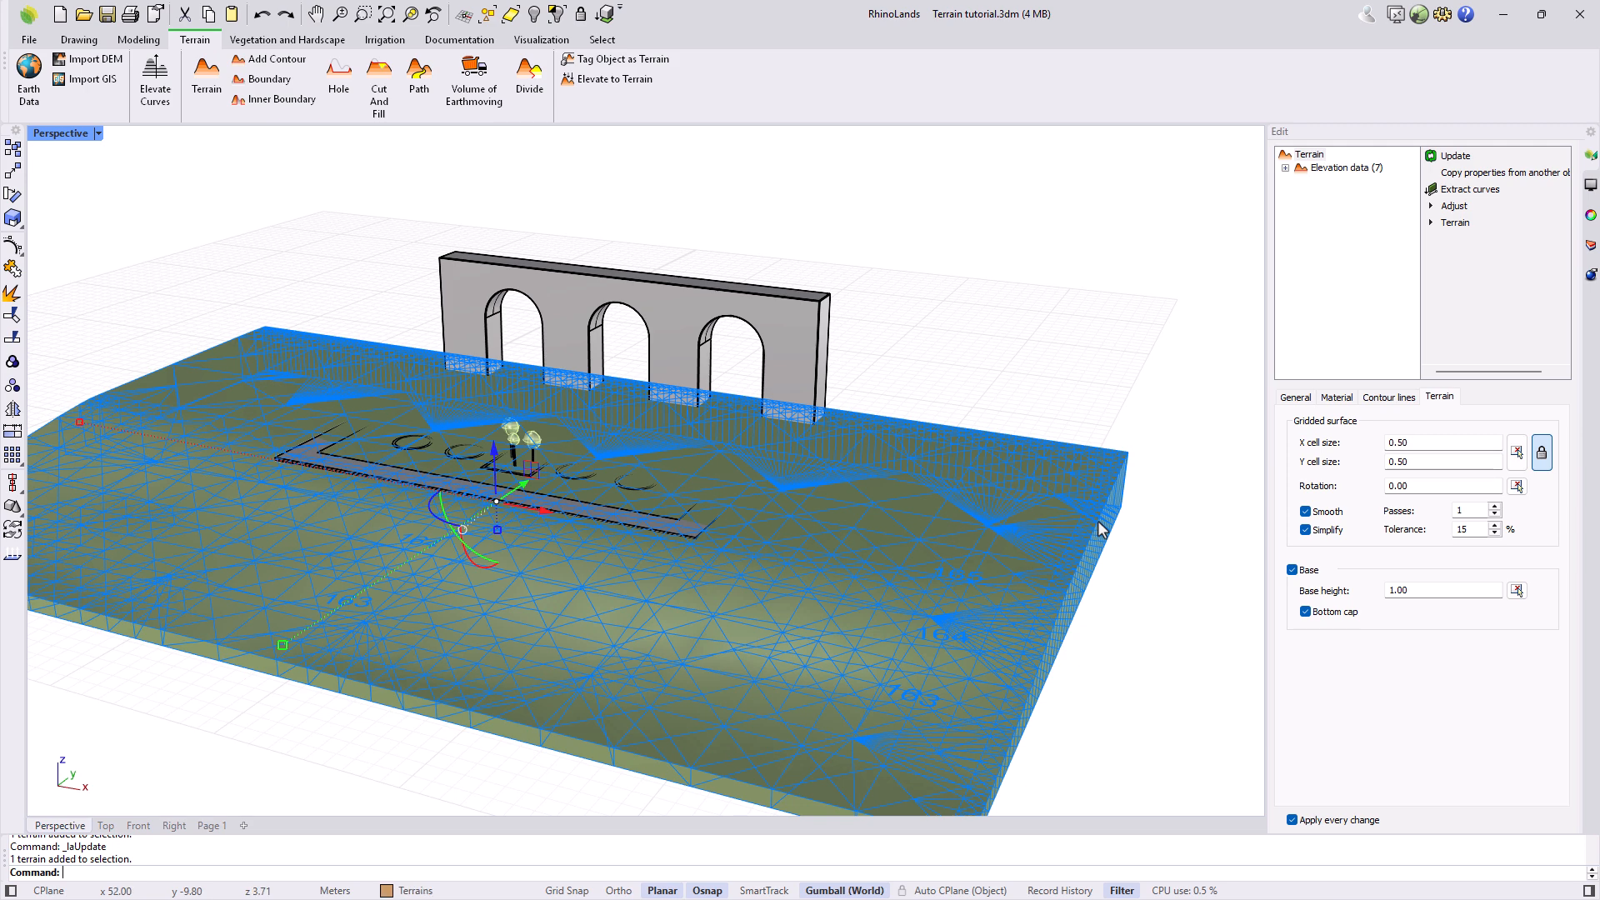
left_click(1335, 170)
left_click(1286, 169)
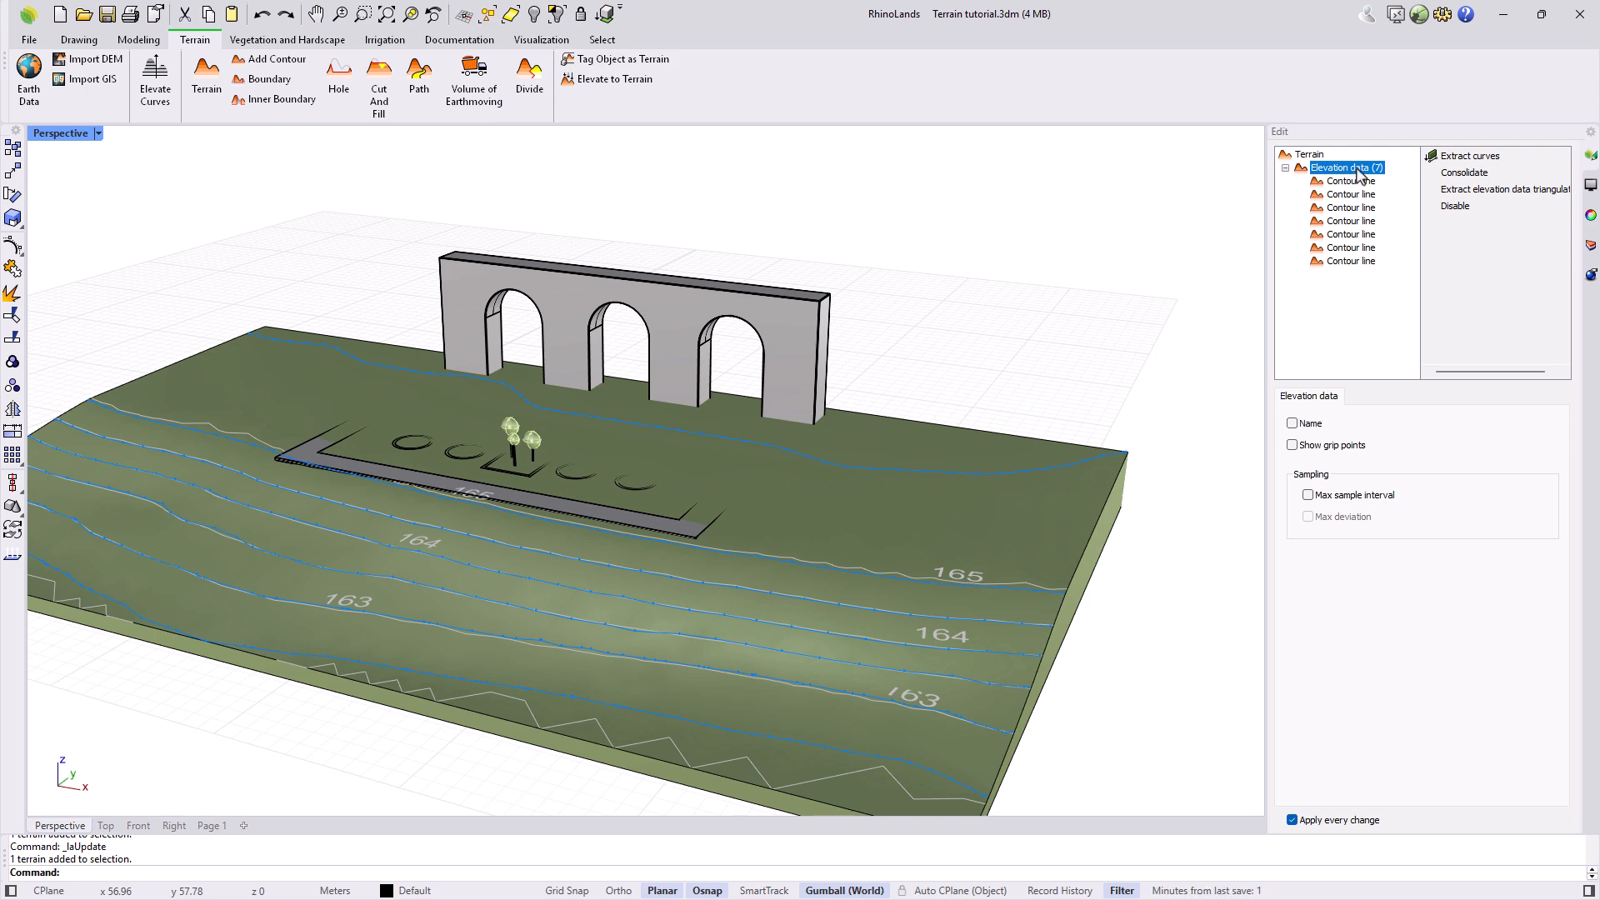
left_click(1351, 207)
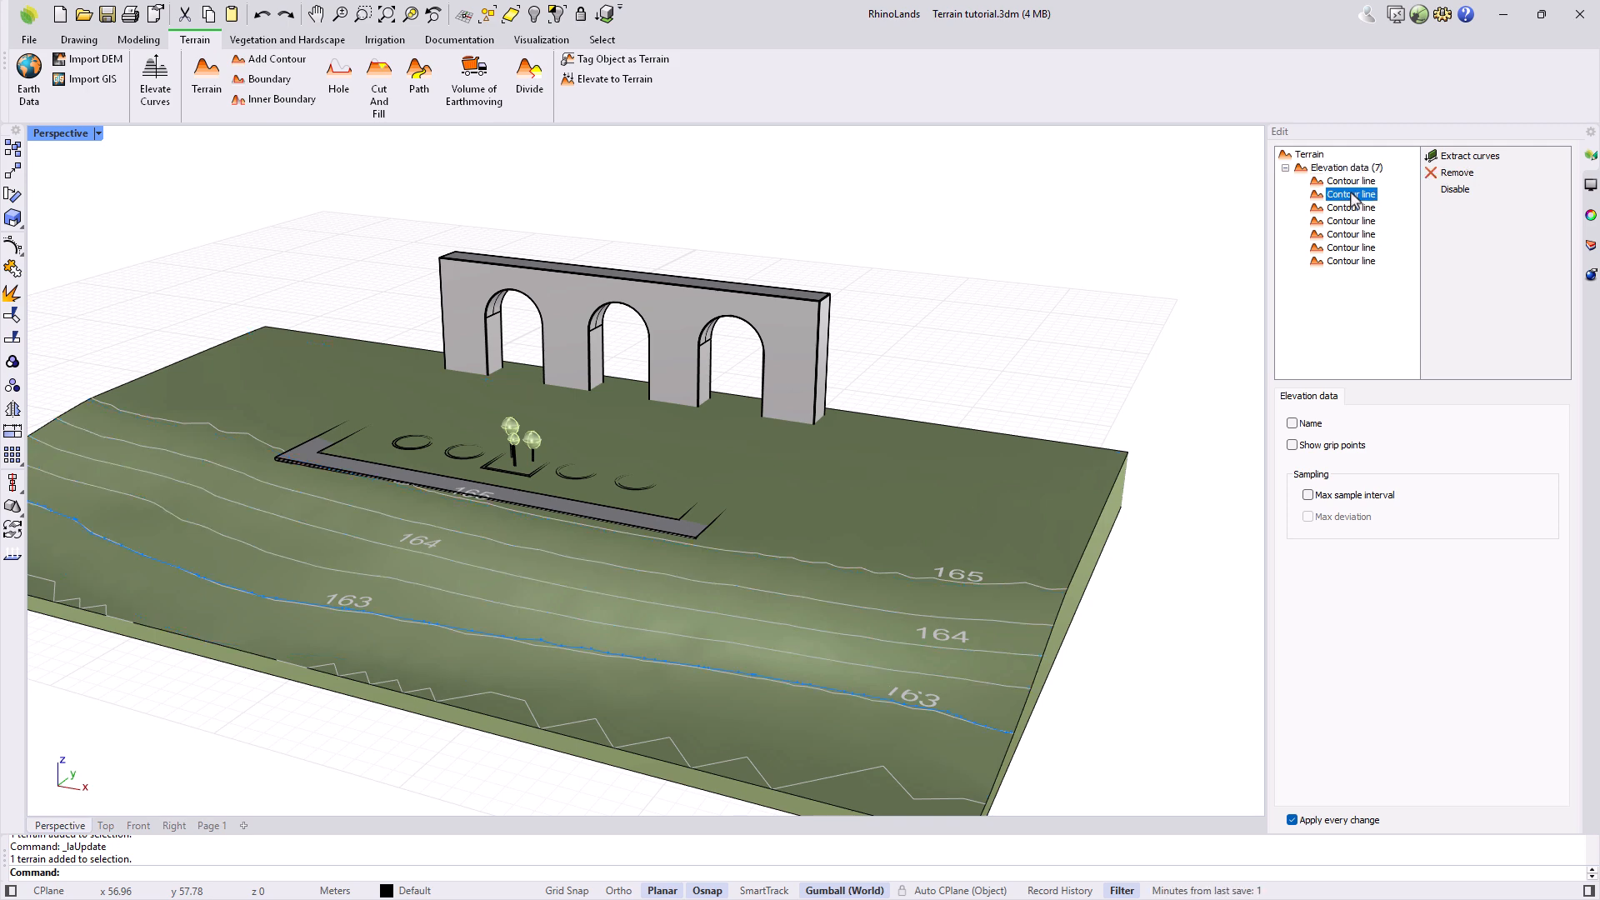
left_click(1350, 235)
left_click(1348, 249)
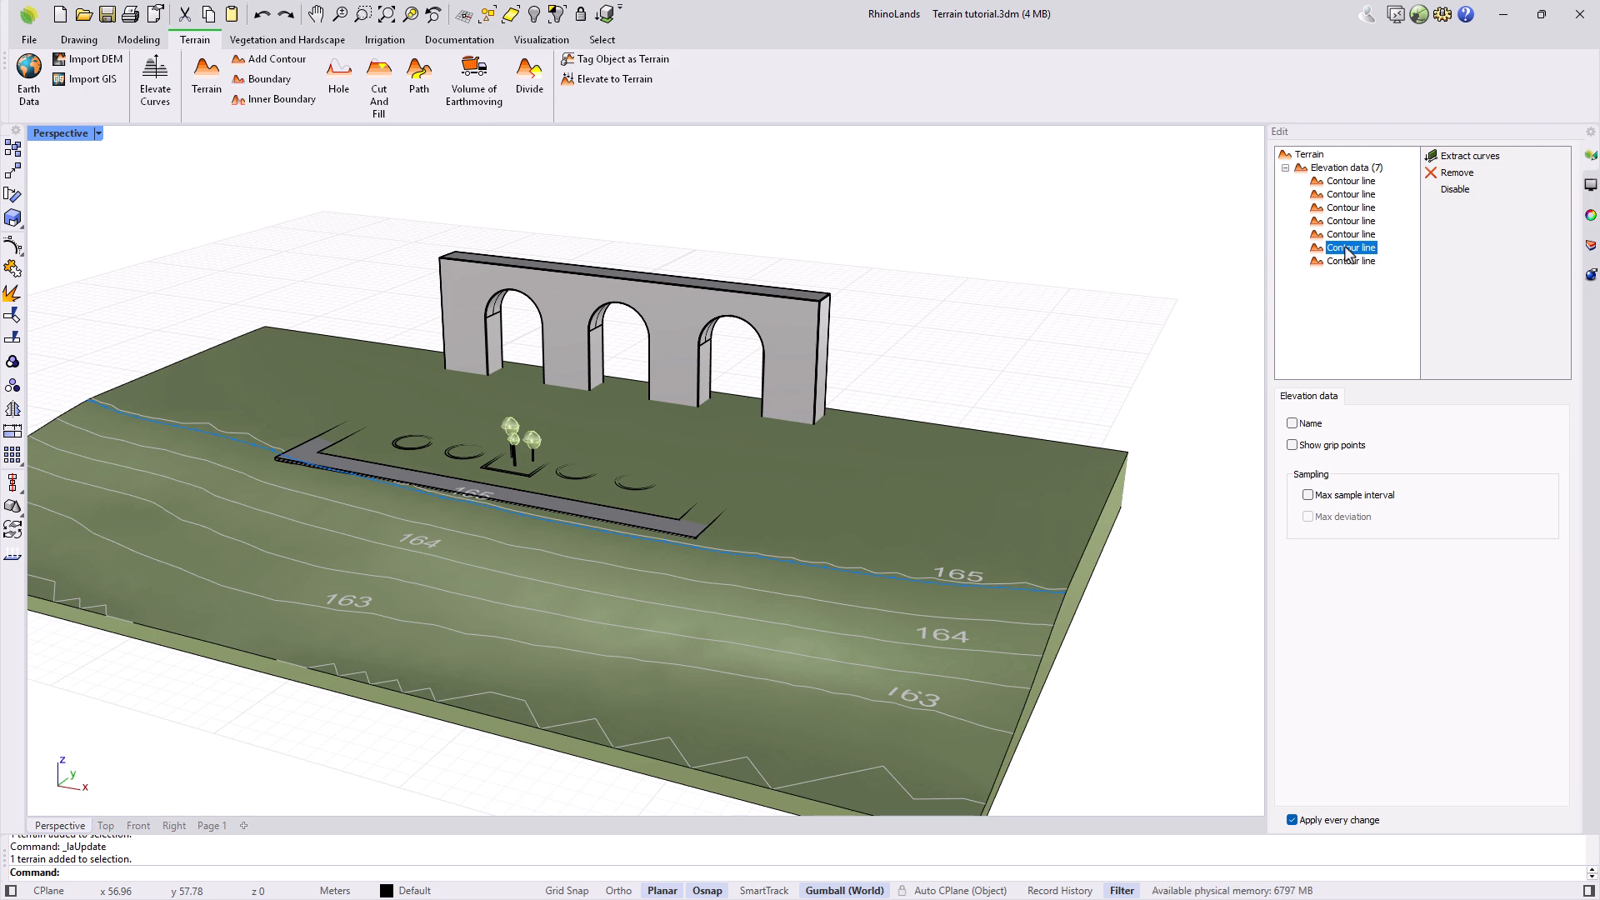
left_click(1454, 195)
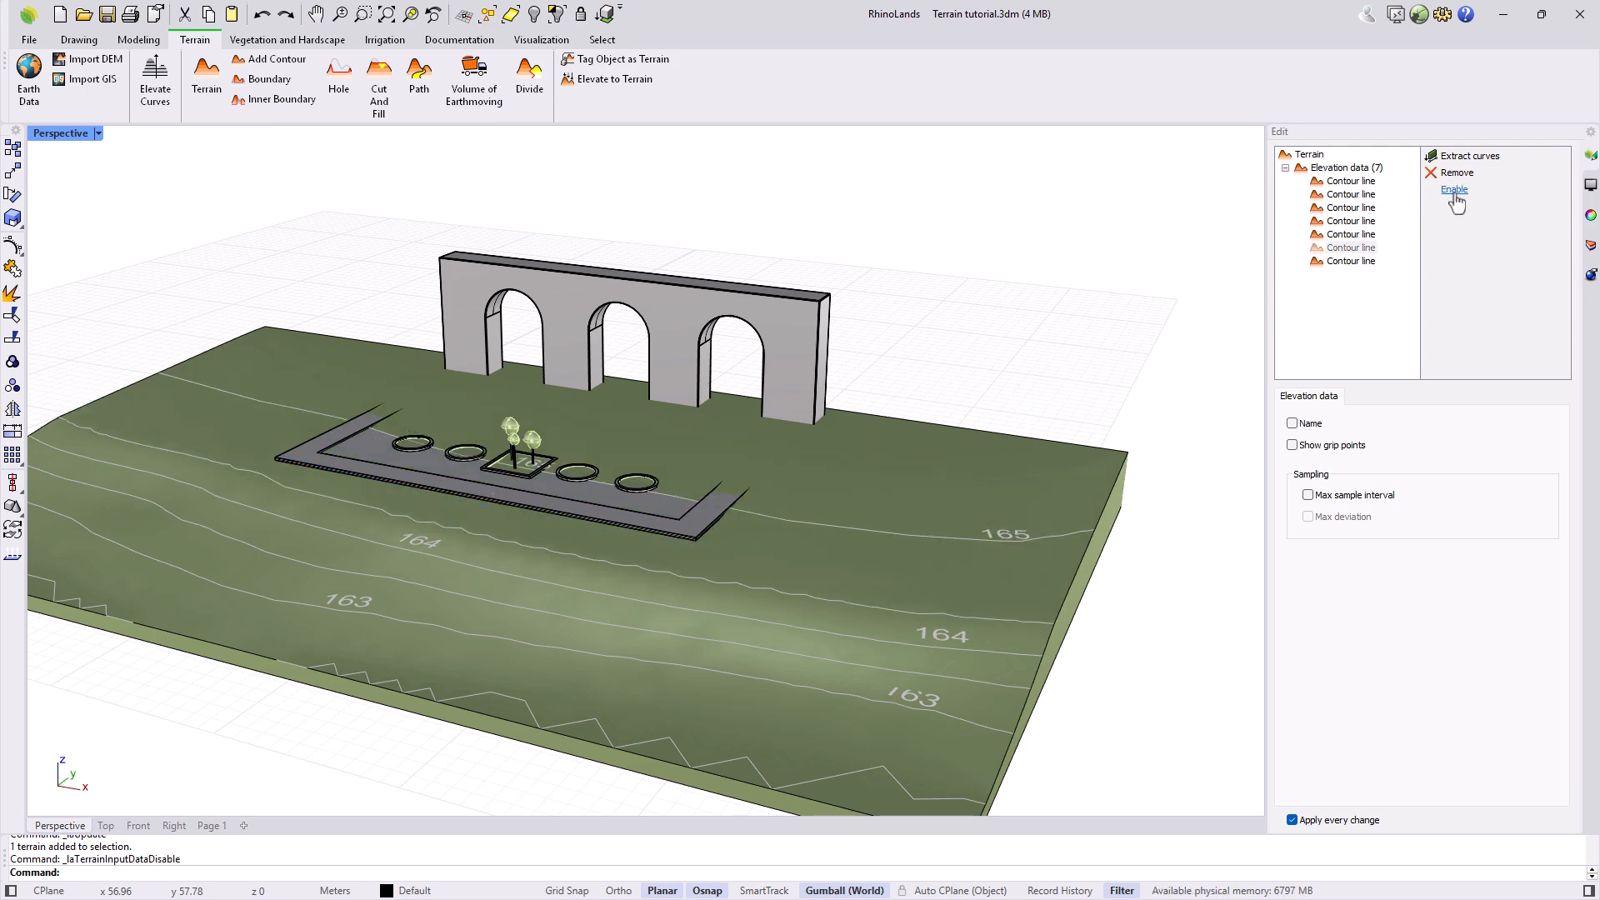
left_click(1454, 195)
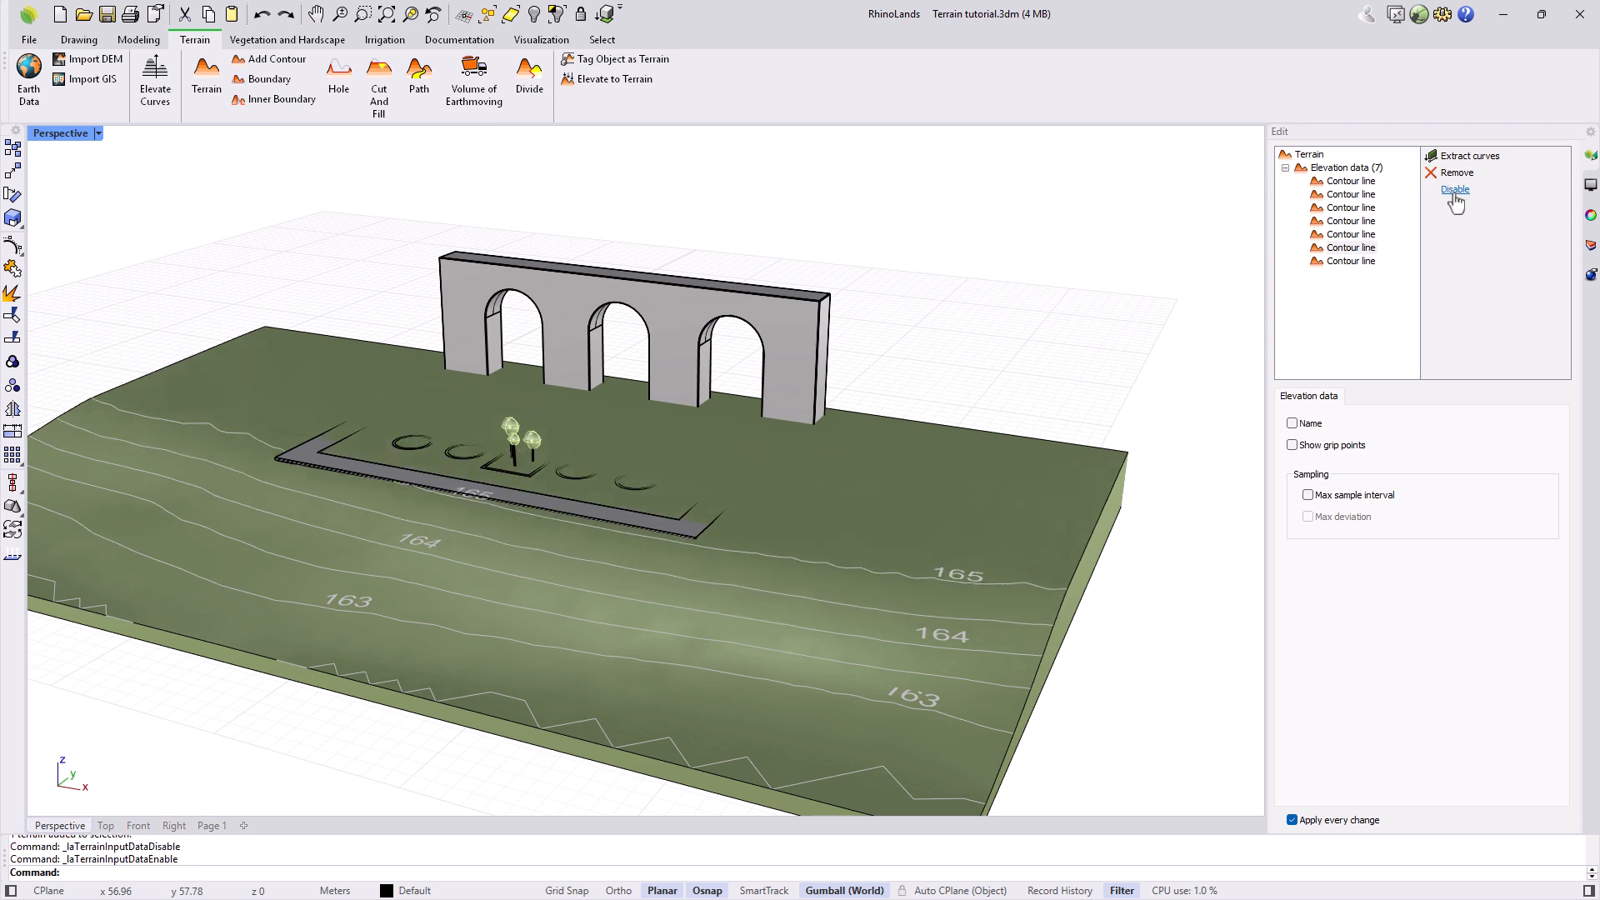
Step: Remove the selected contour line from the terrain's elevation data and turn on the Contour lines layer
left_click(1457, 175)
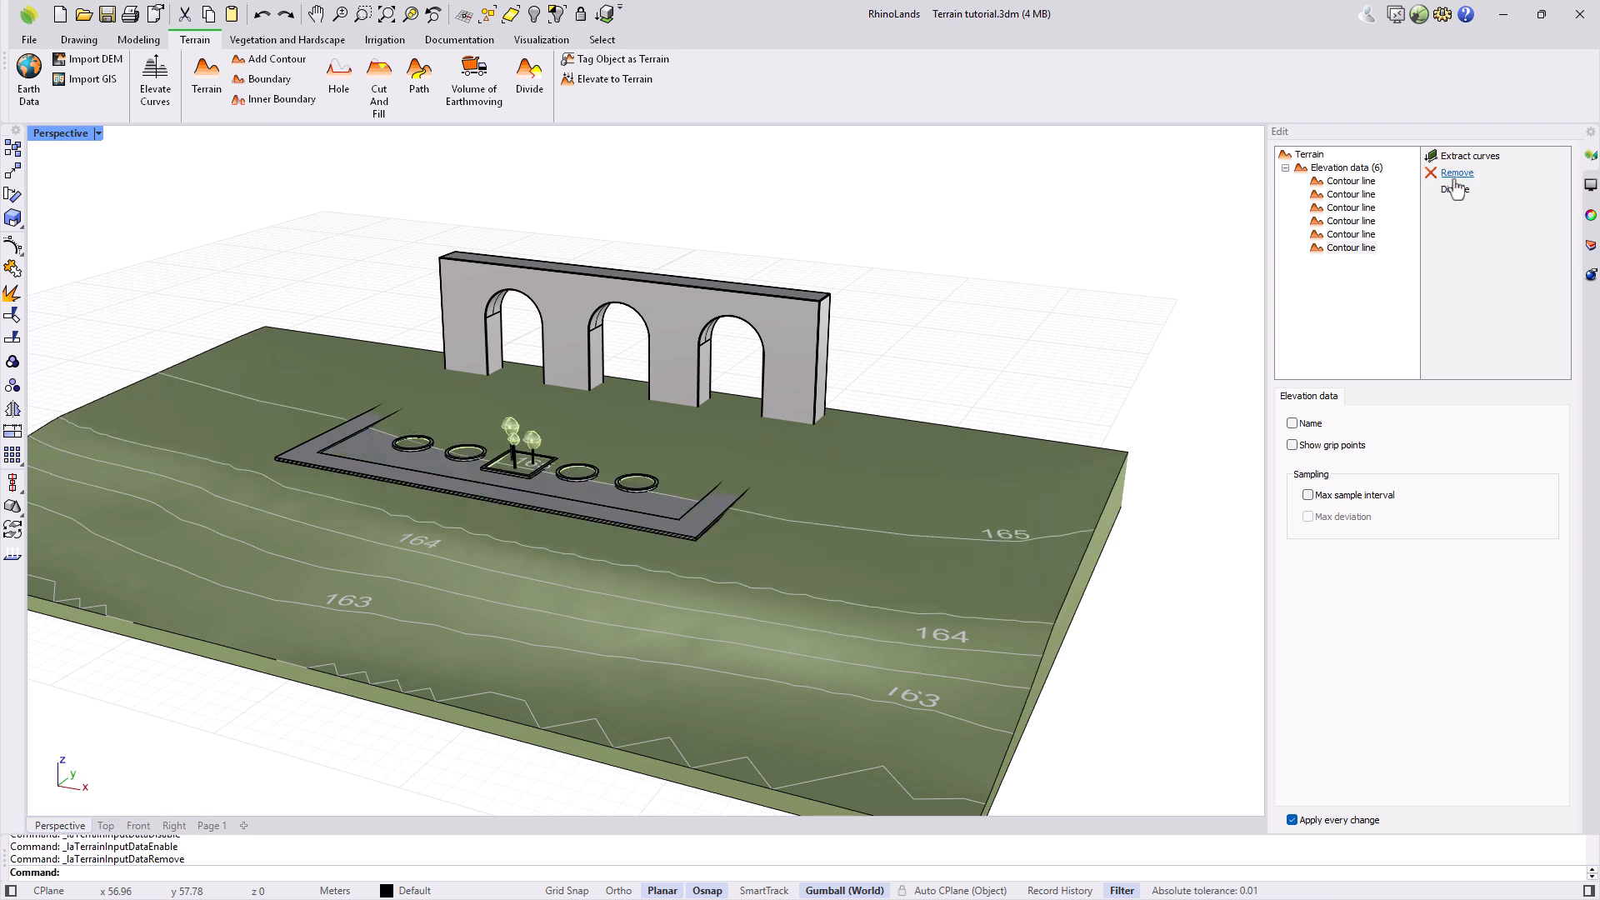
left_click(1591, 250)
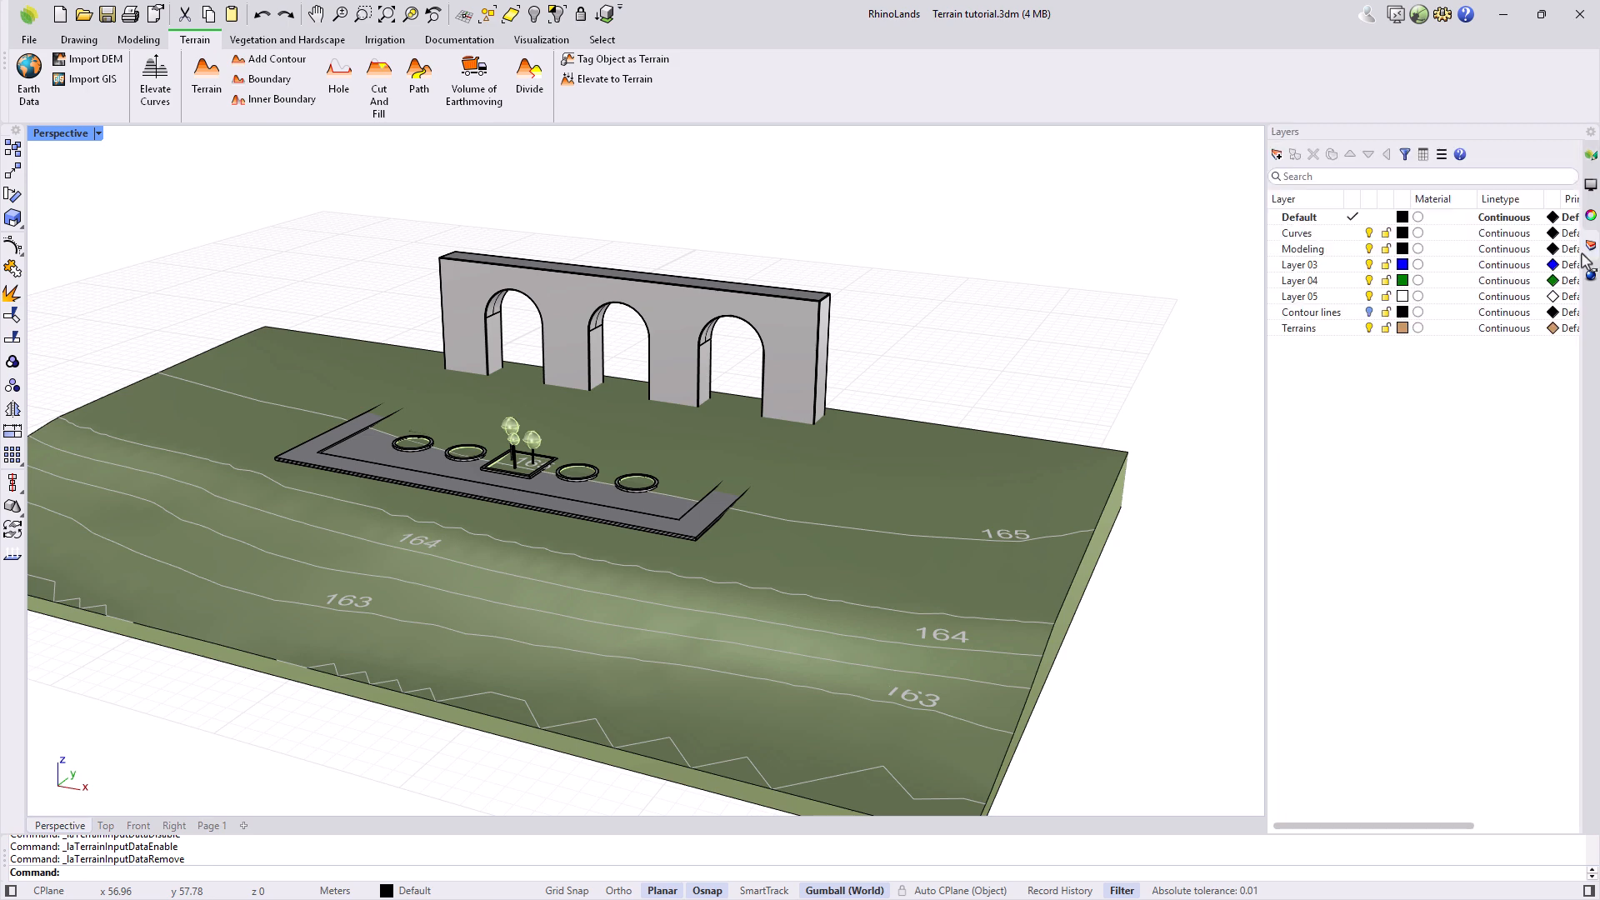
left_click(1369, 311)
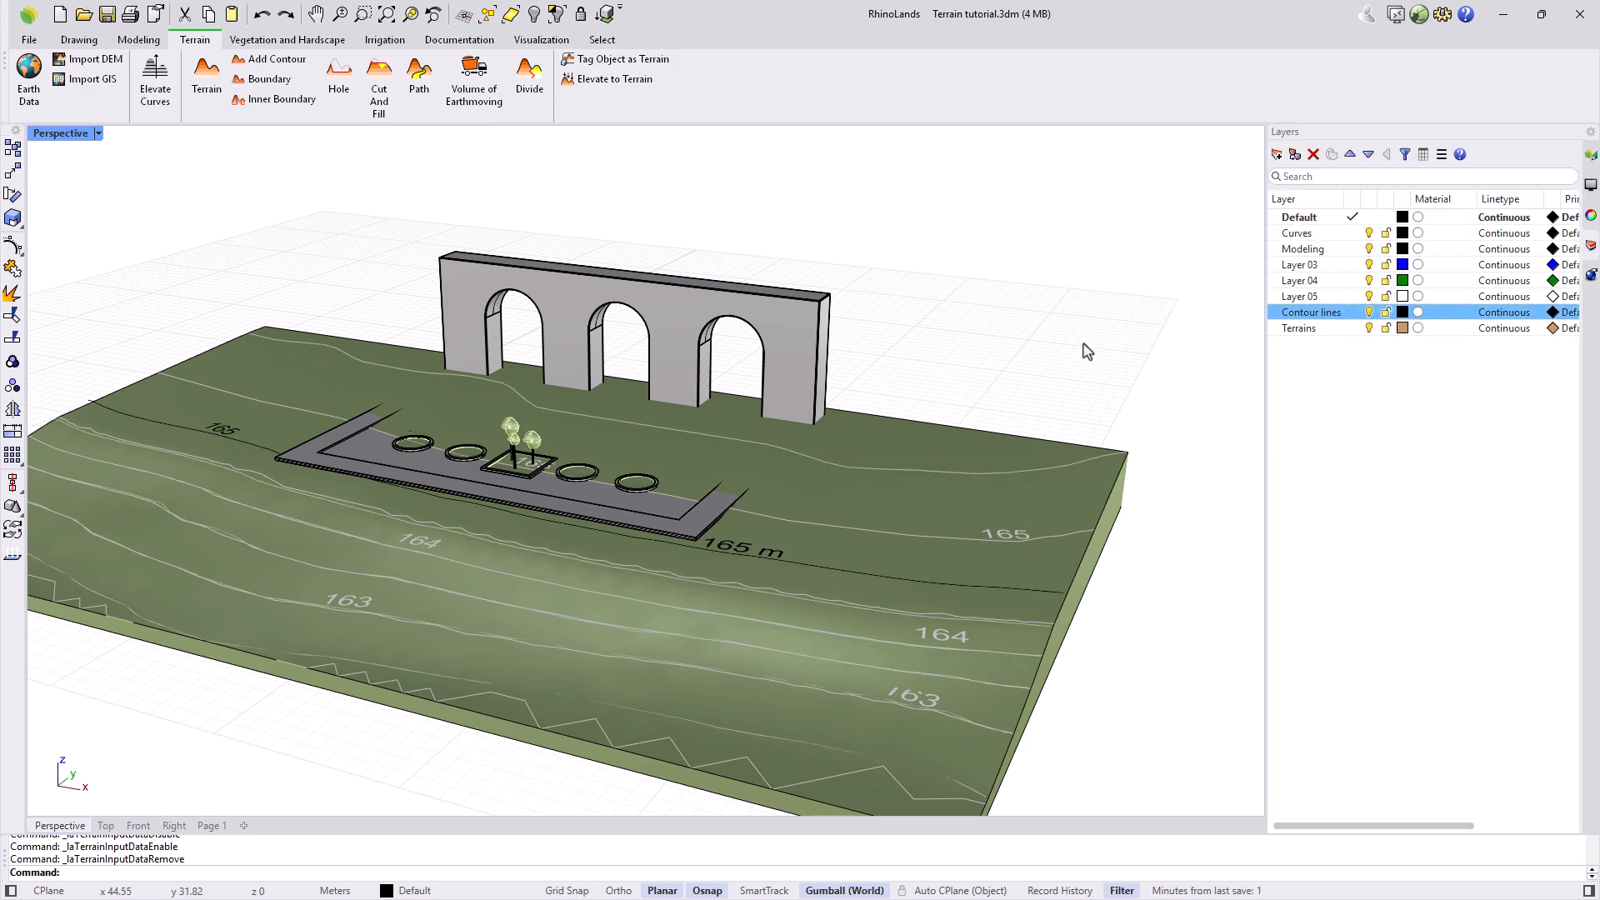
Step: Add the black 165 m curve to the terrain as a contour and turn off the Contour lines layer
left_click(272, 63)
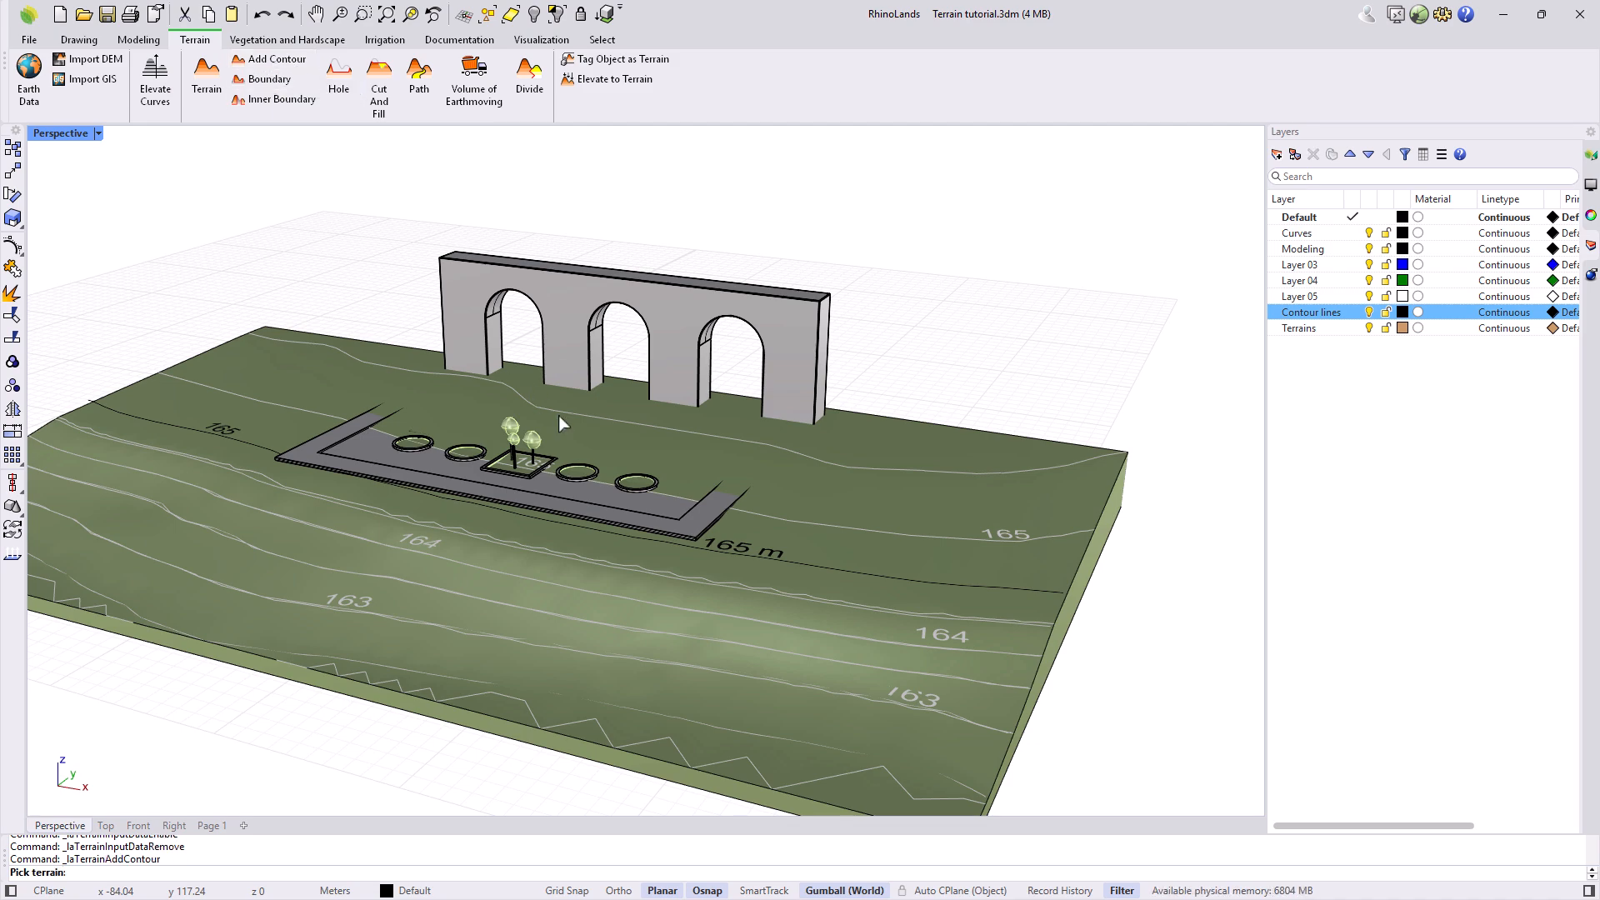
left_click(865, 549)
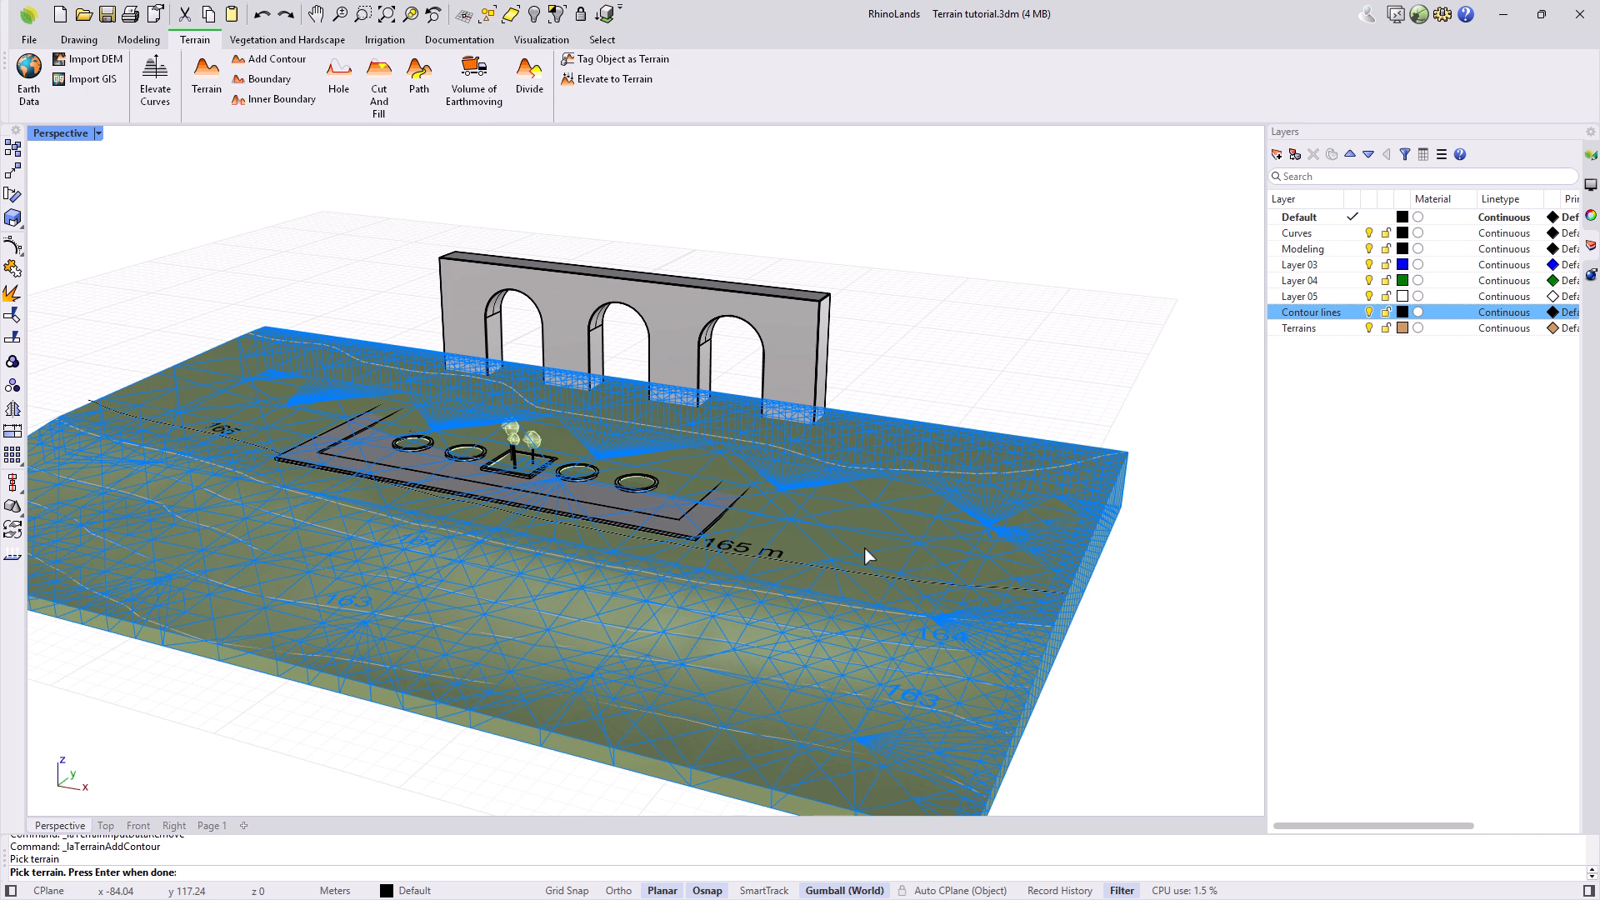
key("Return")
left_click(862, 573)
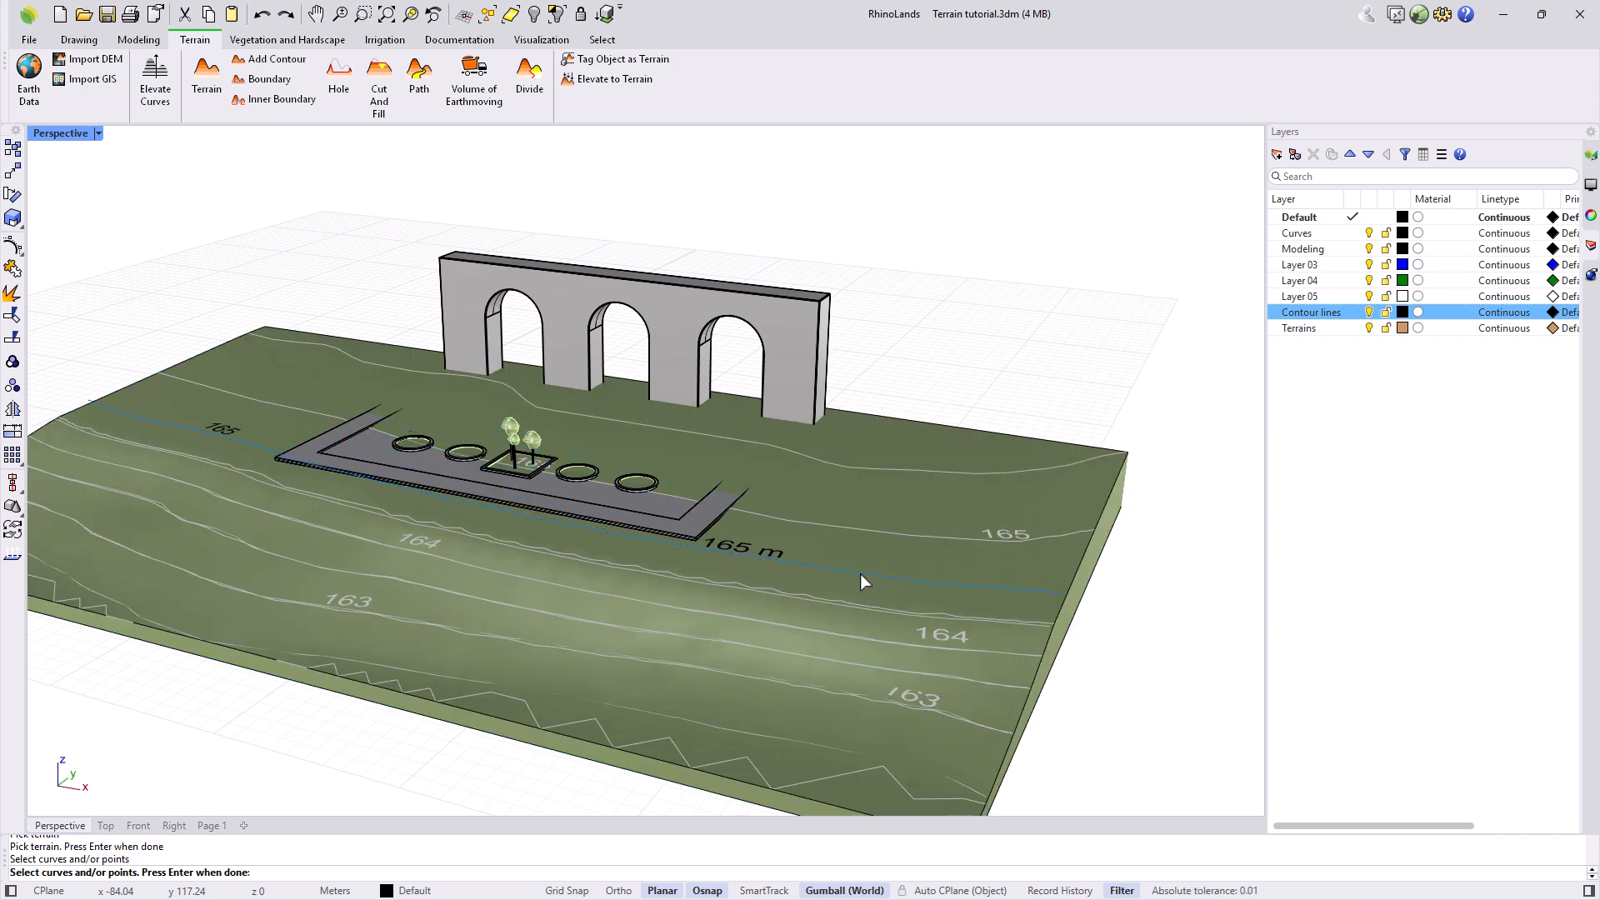
key("Return")
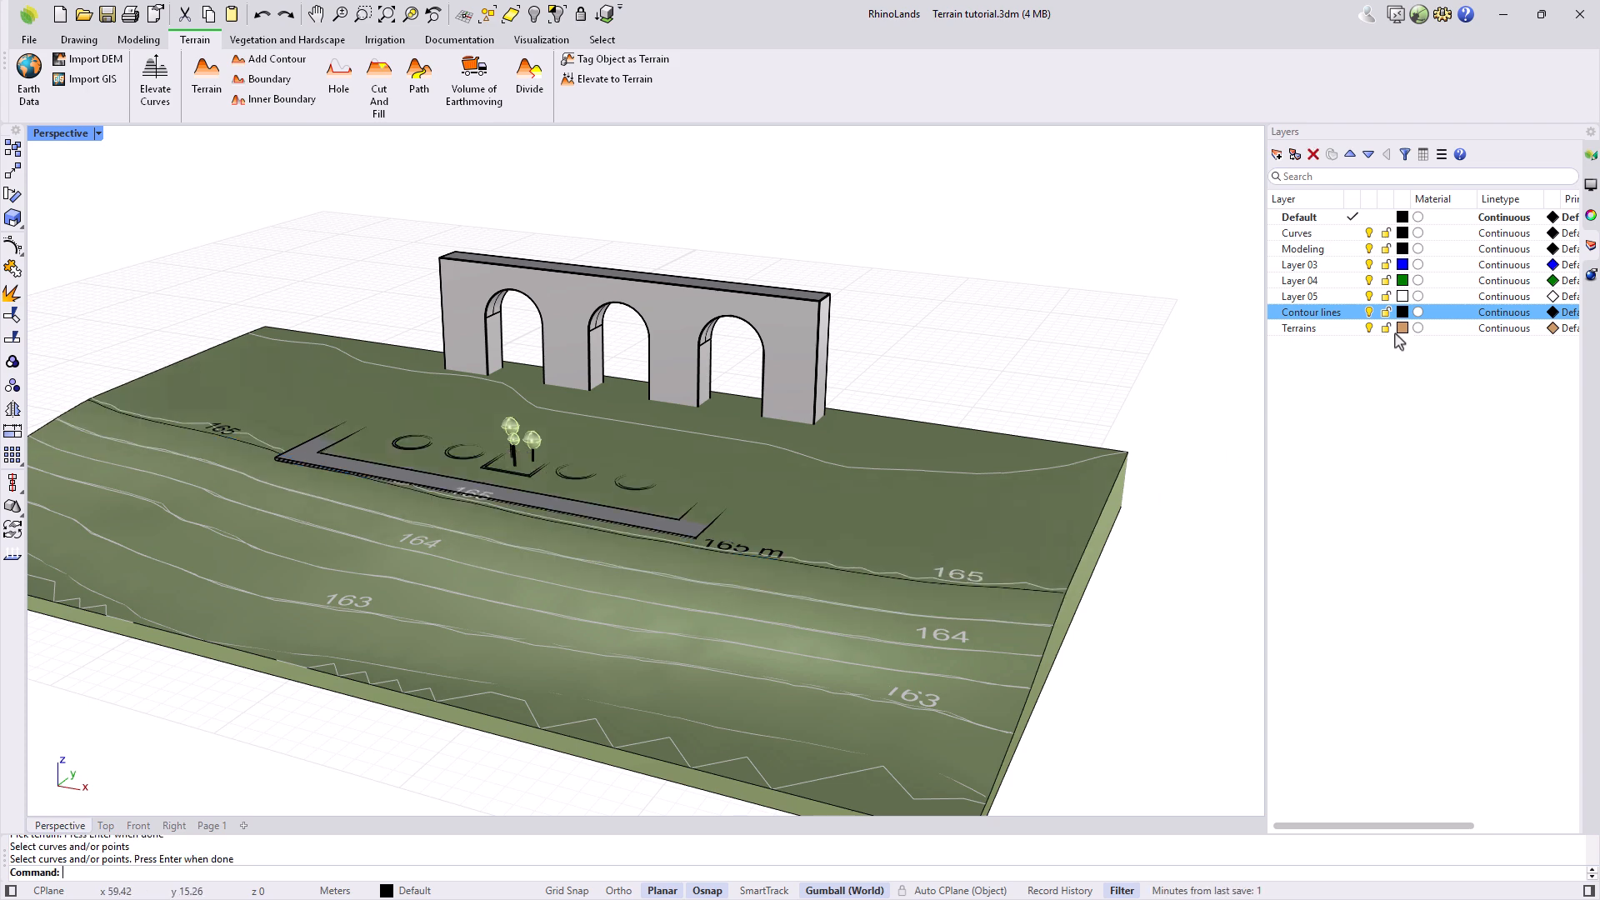
left_click(1370, 314)
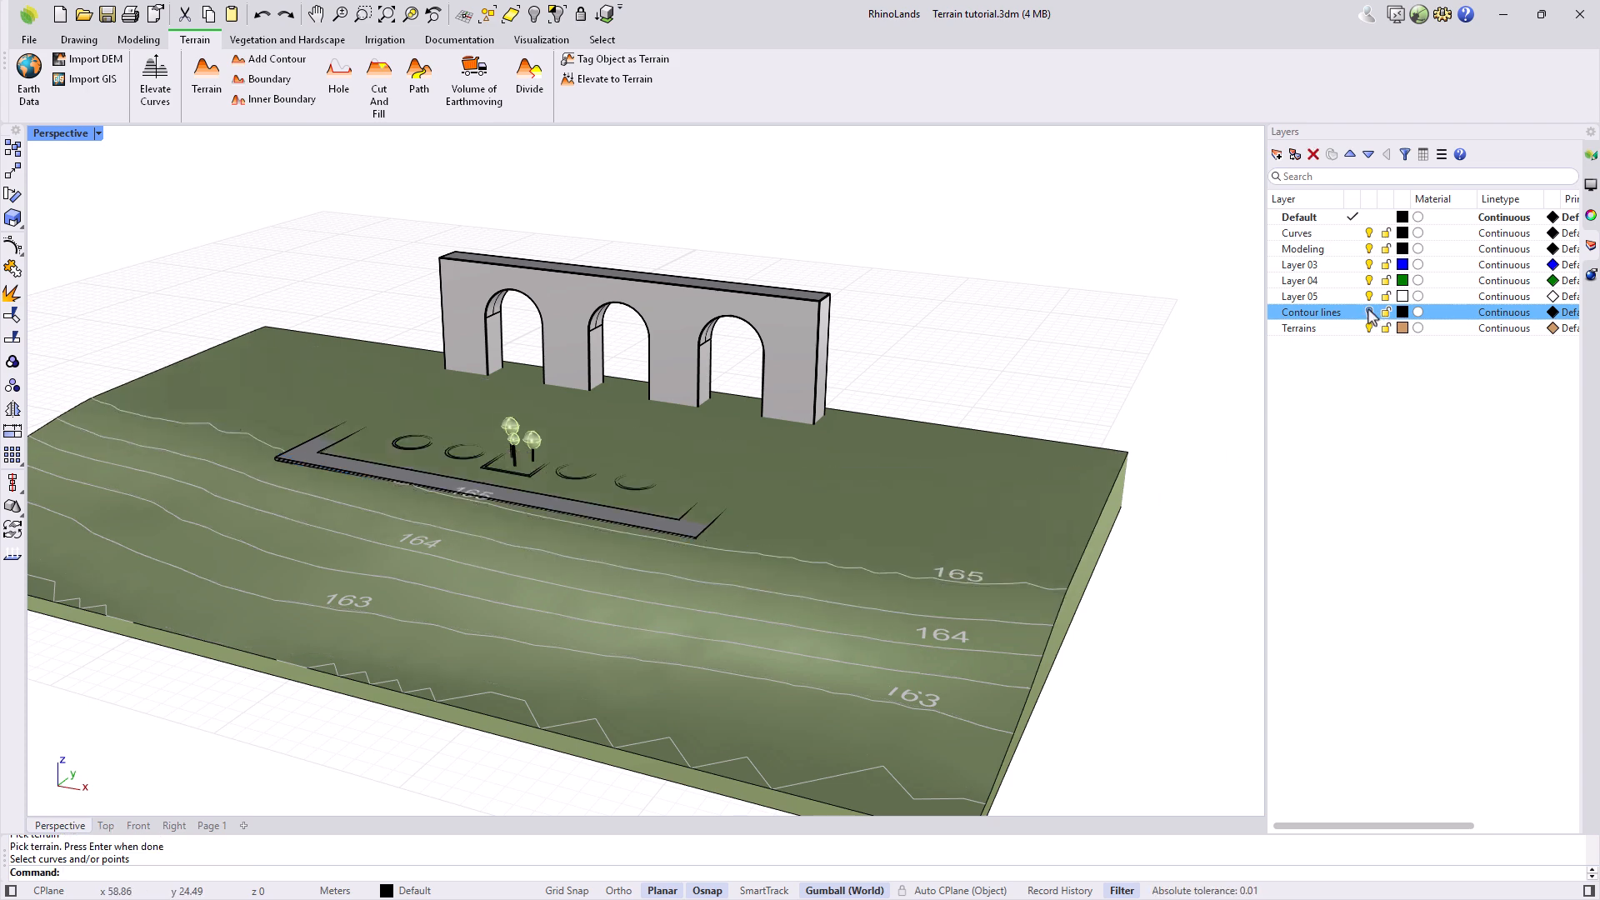
Step: Show the grip points of the last contour line in the terrain's elevation data and deselect the terrain
left_click(1589, 157)
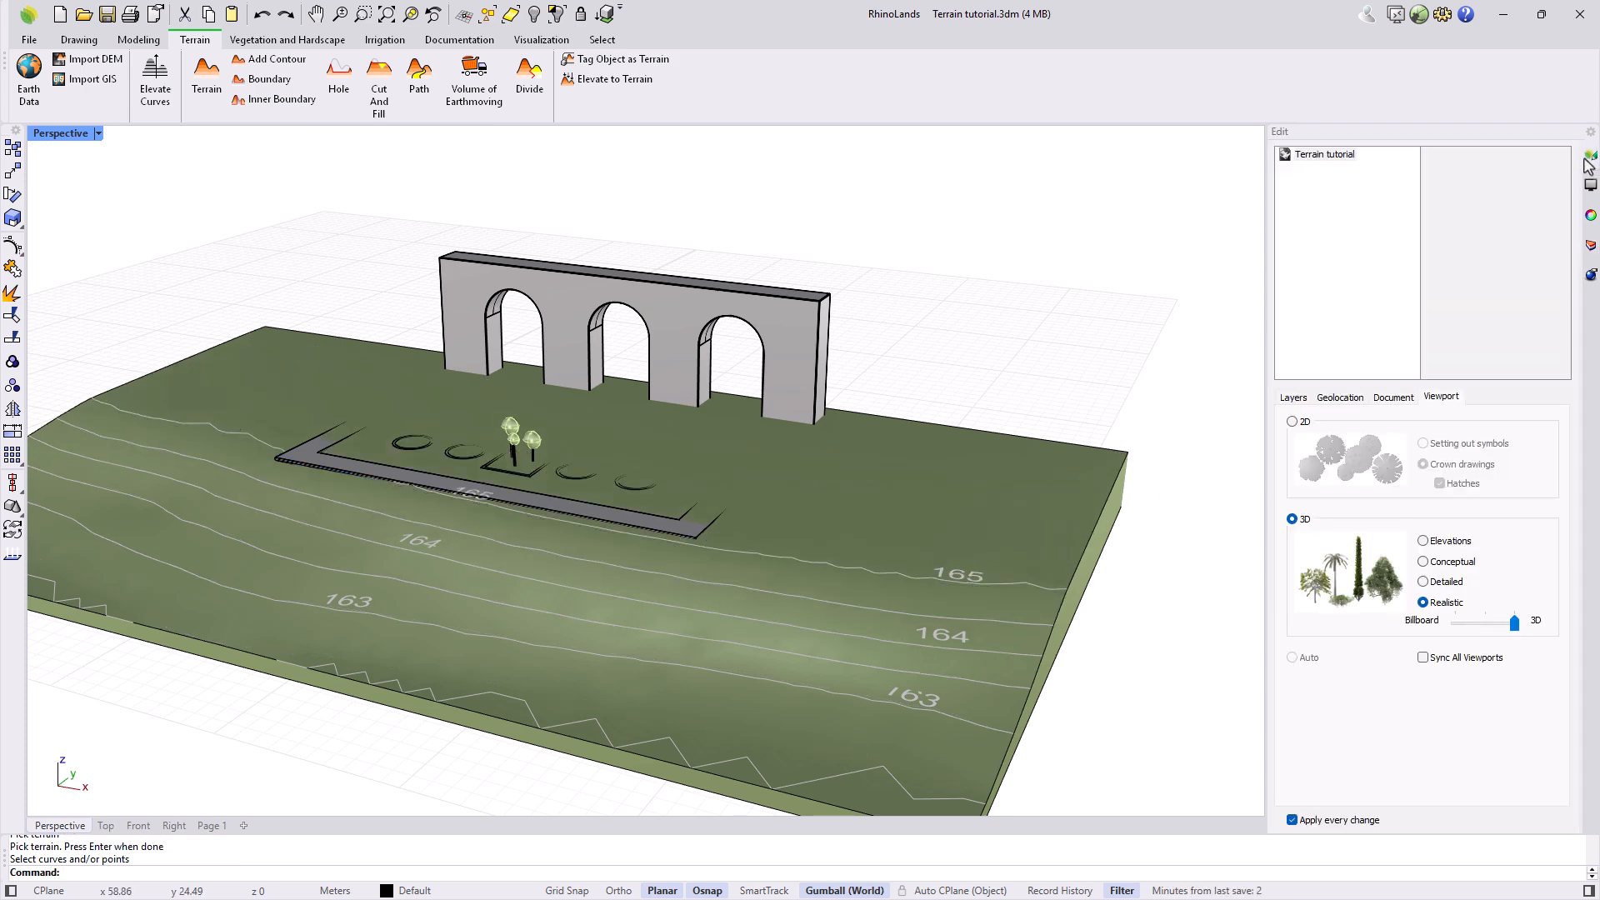
left_click(1086, 448)
left_click(1345, 262)
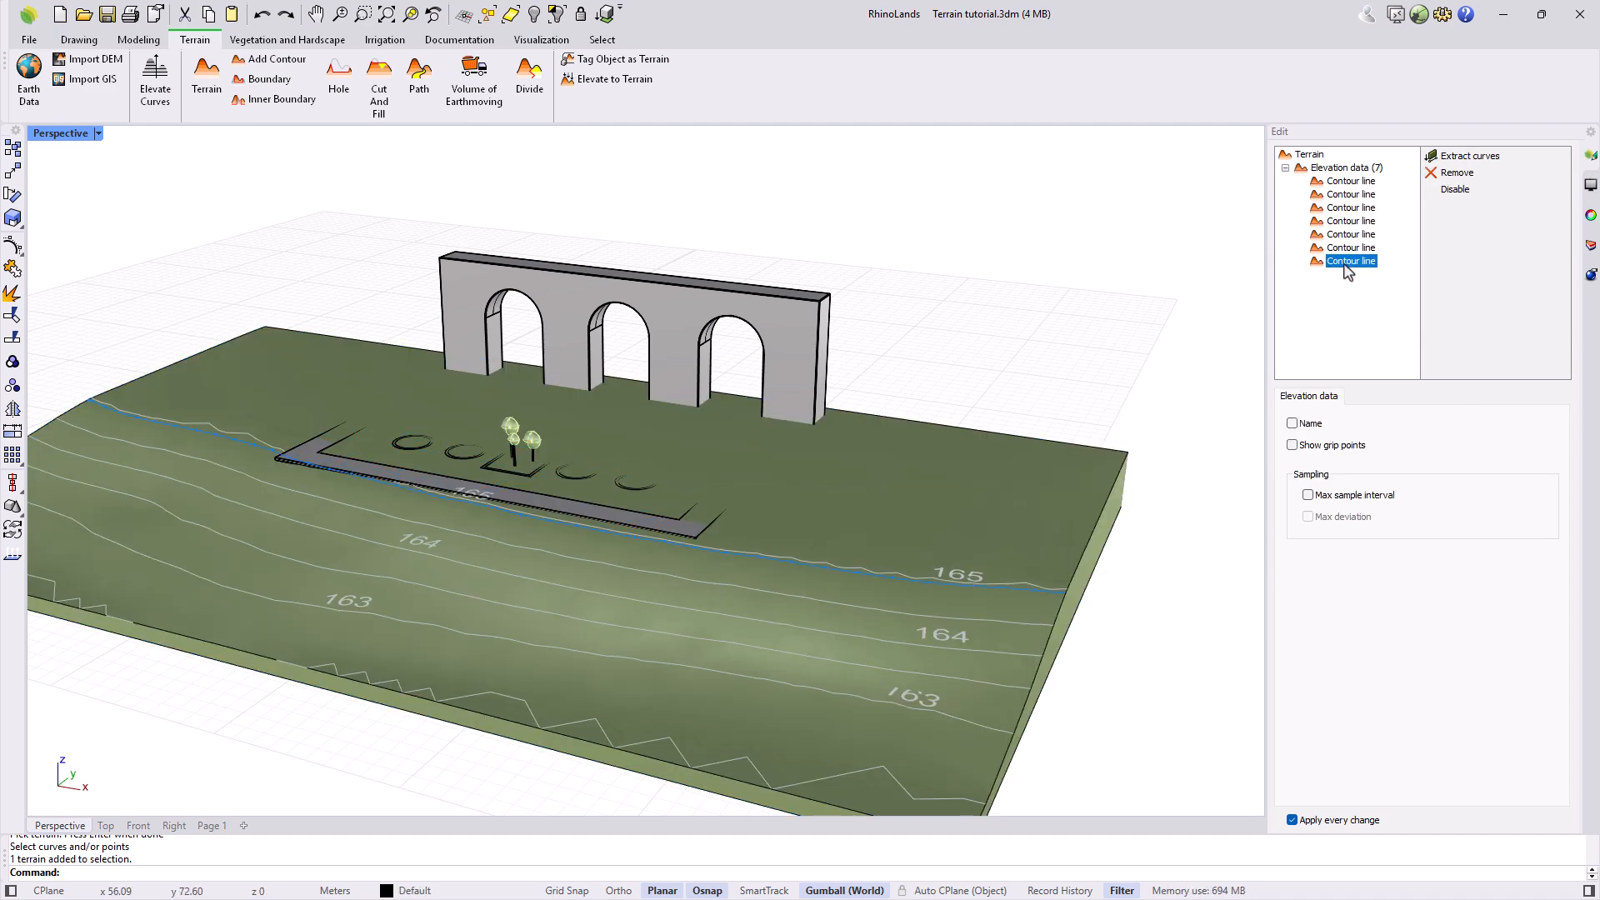
left_click(1299, 424)
left_click(1292, 424)
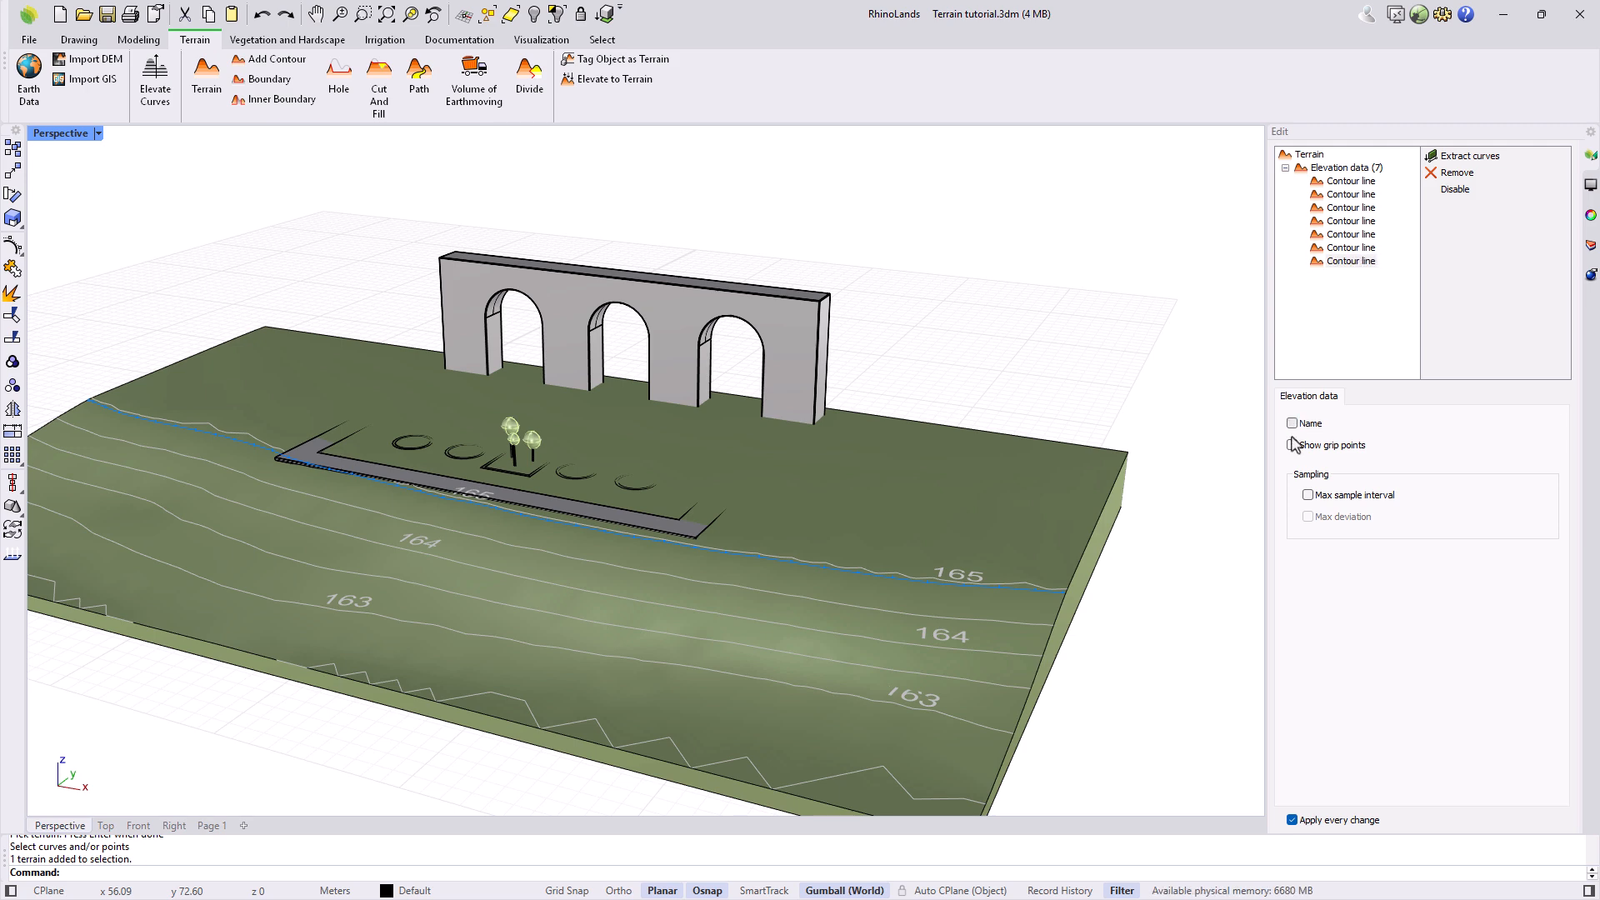
left_click(1294, 447)
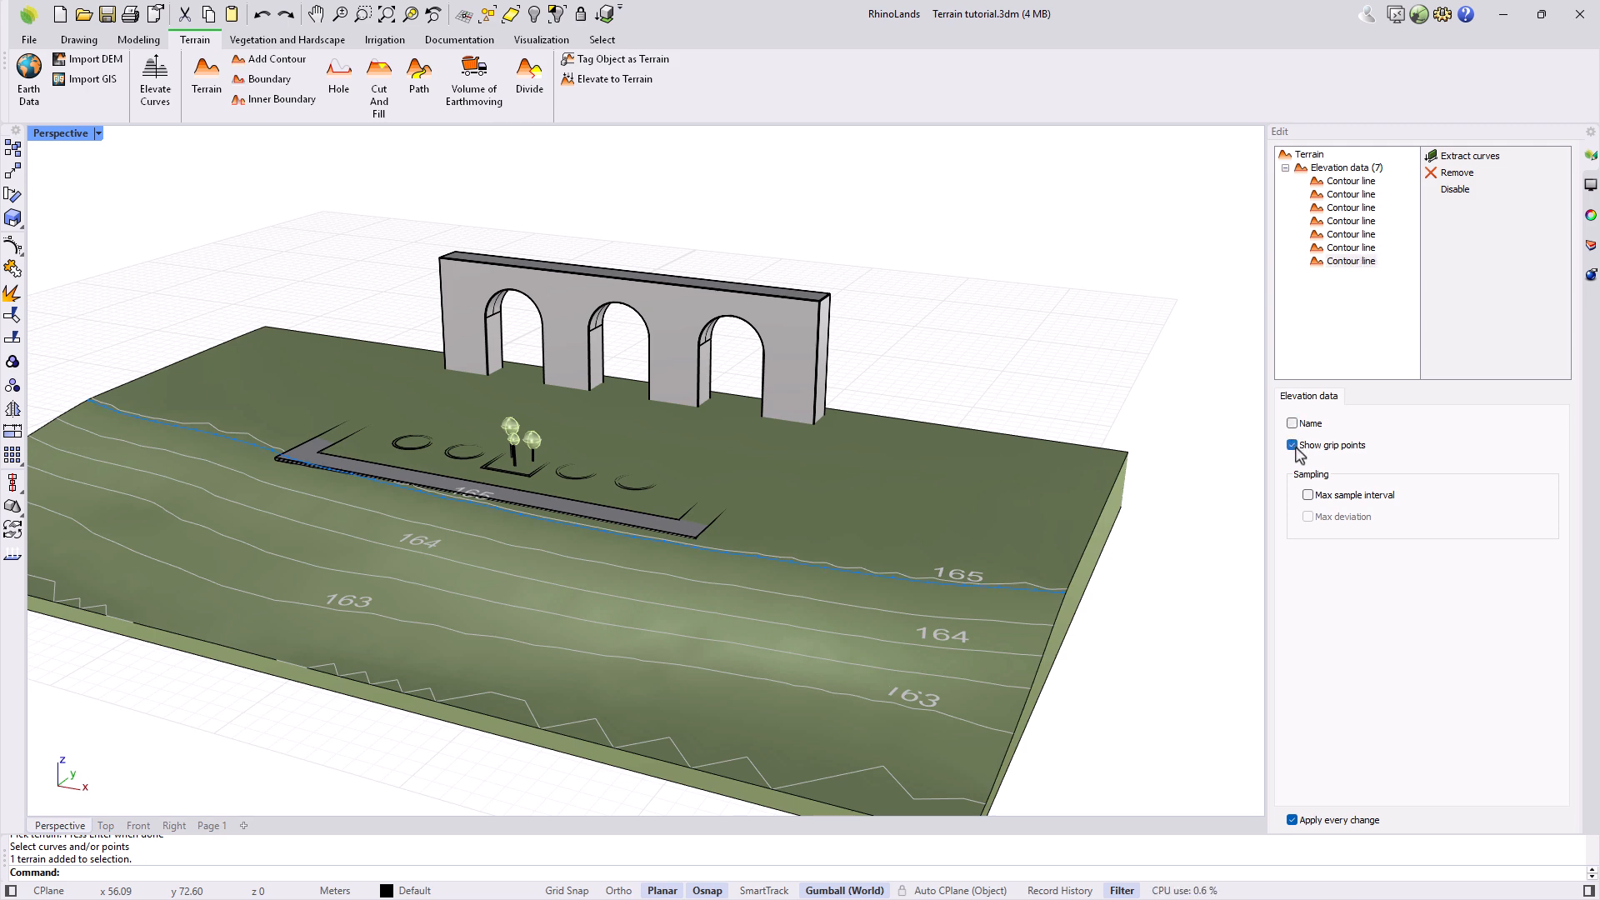
left_click(1023, 523)
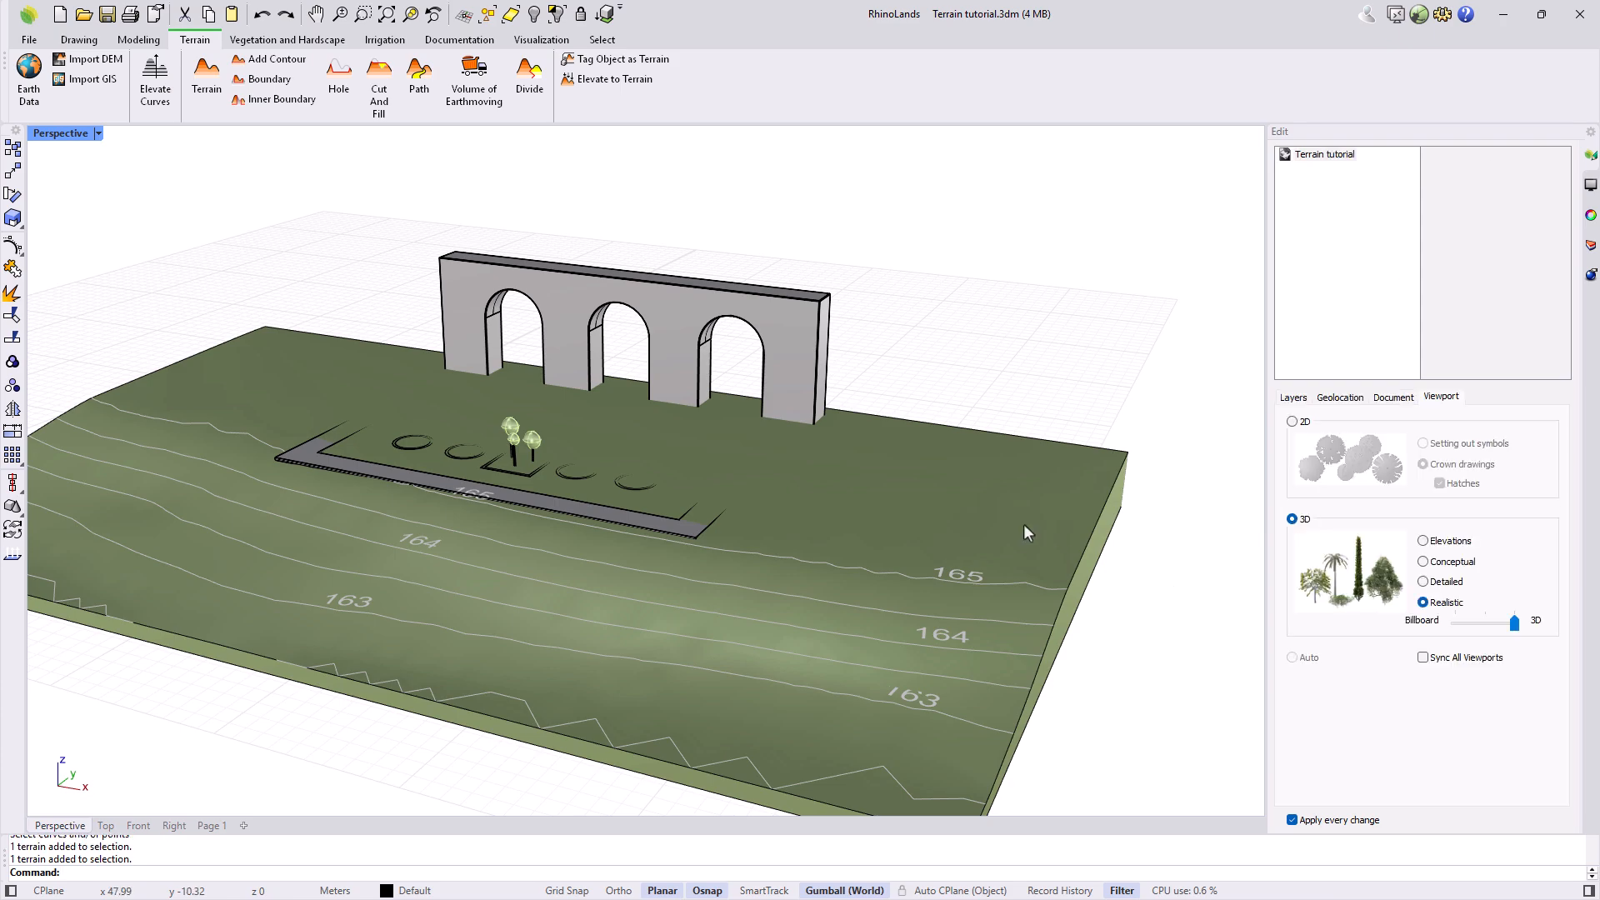
Step: Try raising two neighbouring grip points of the 165 m contour near its label, and undo the move
scroll(967, 575, "up", 5)
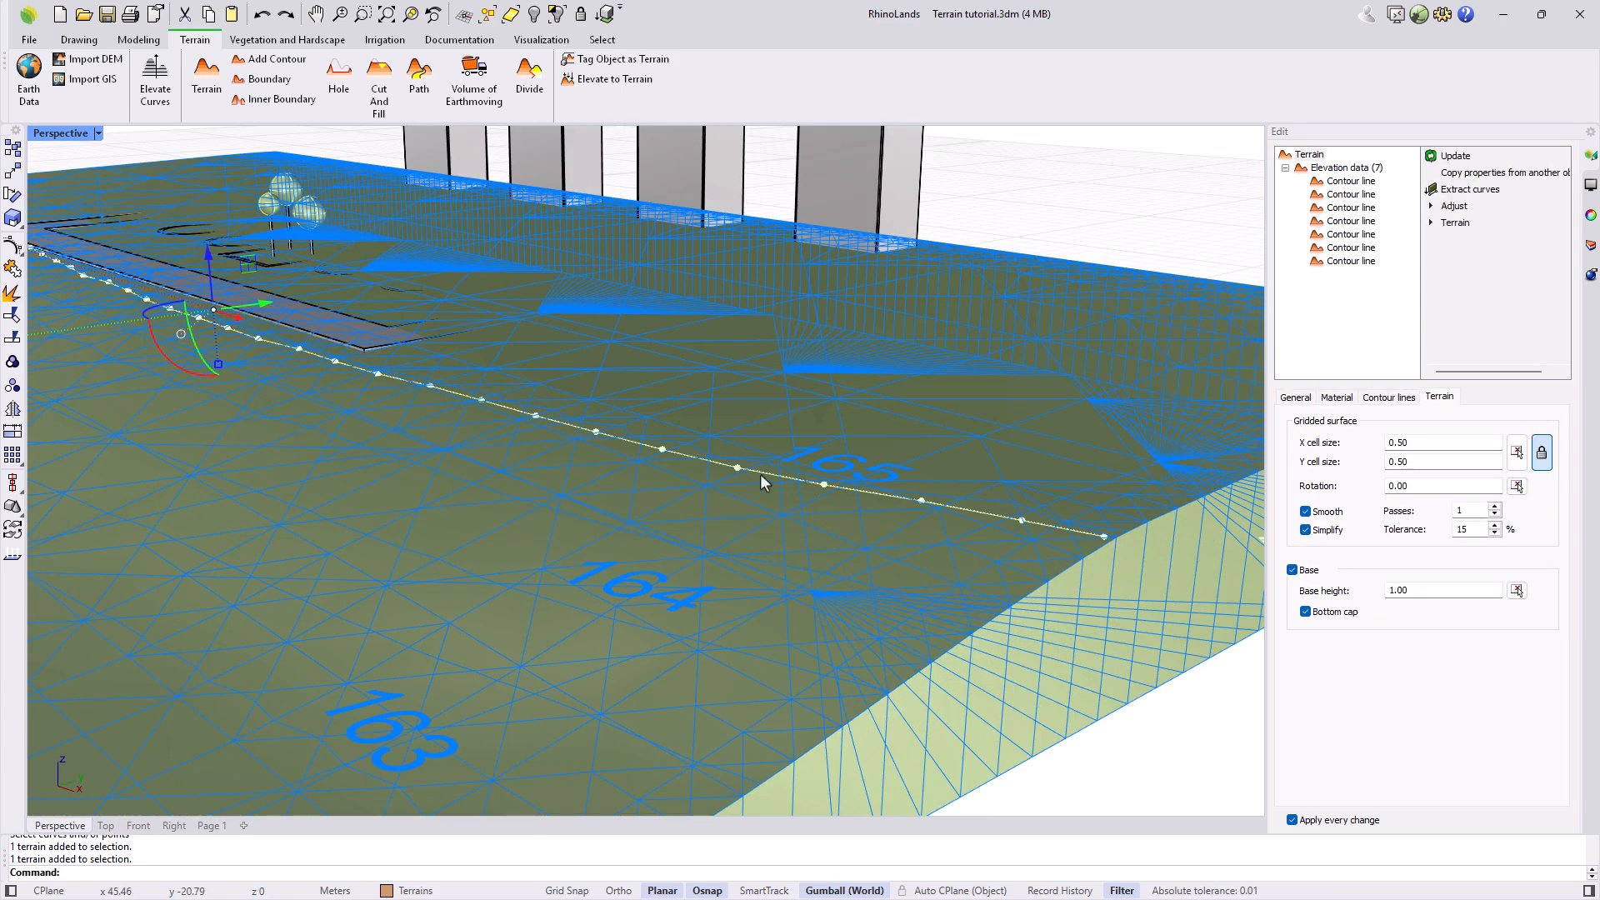
left_click(736, 468)
left_click(661, 449, "shift")
left_click_drag(662, 450, 679, 398)
key("ctrl+z")
key("ctrl+z")
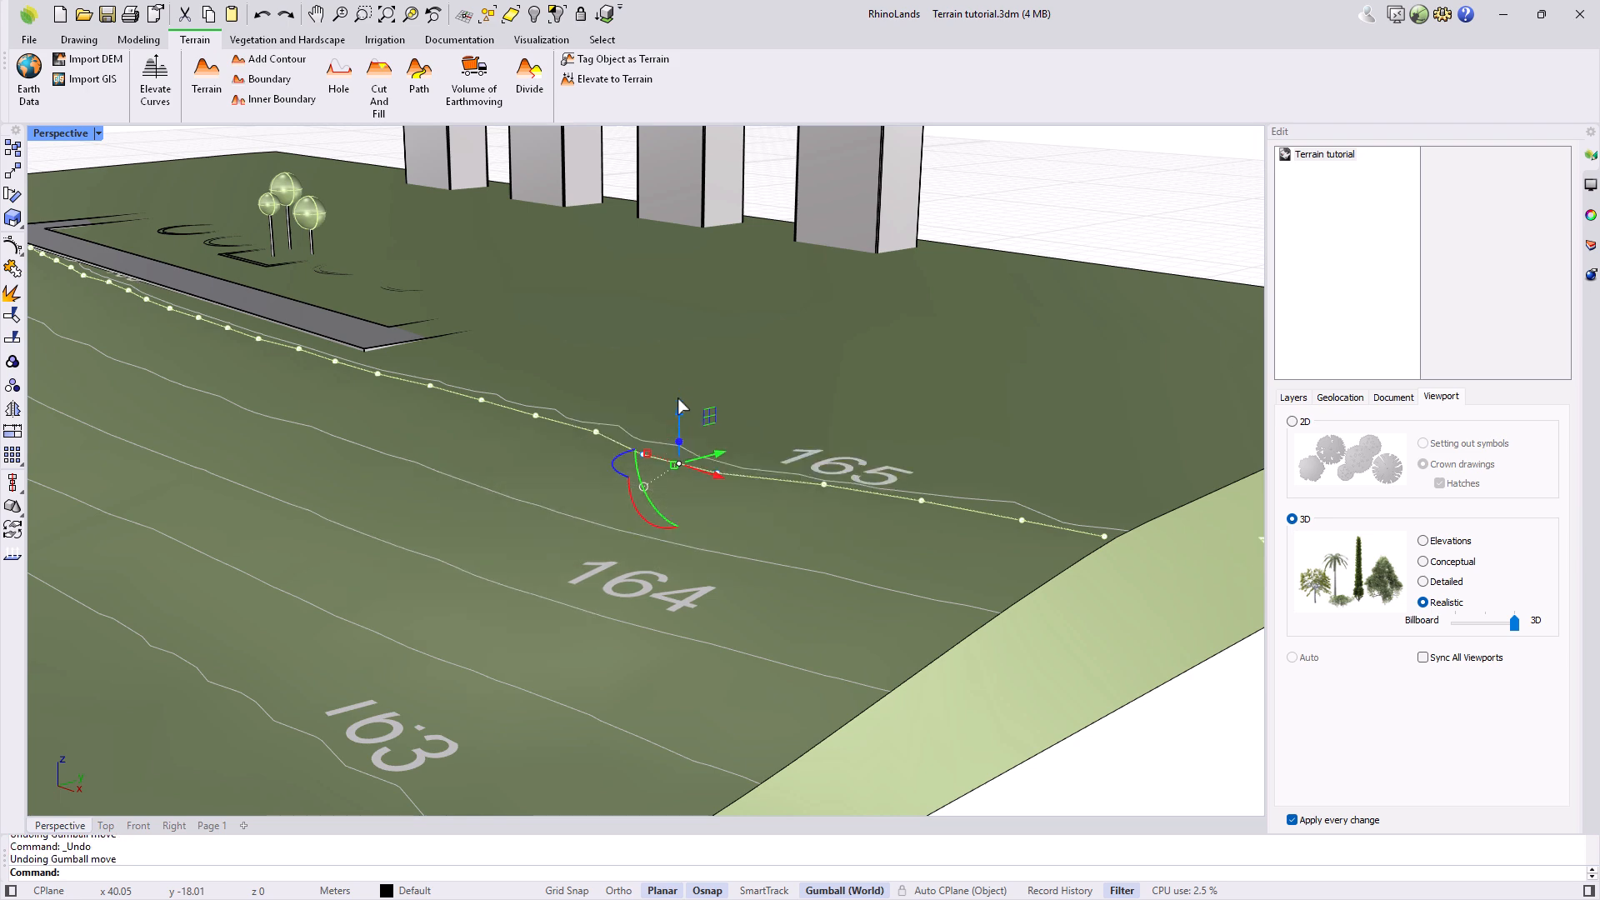
Step: Raise the whole 165 m contour line vertically by its separate overall grip
scroll(612, 450, "down", 2)
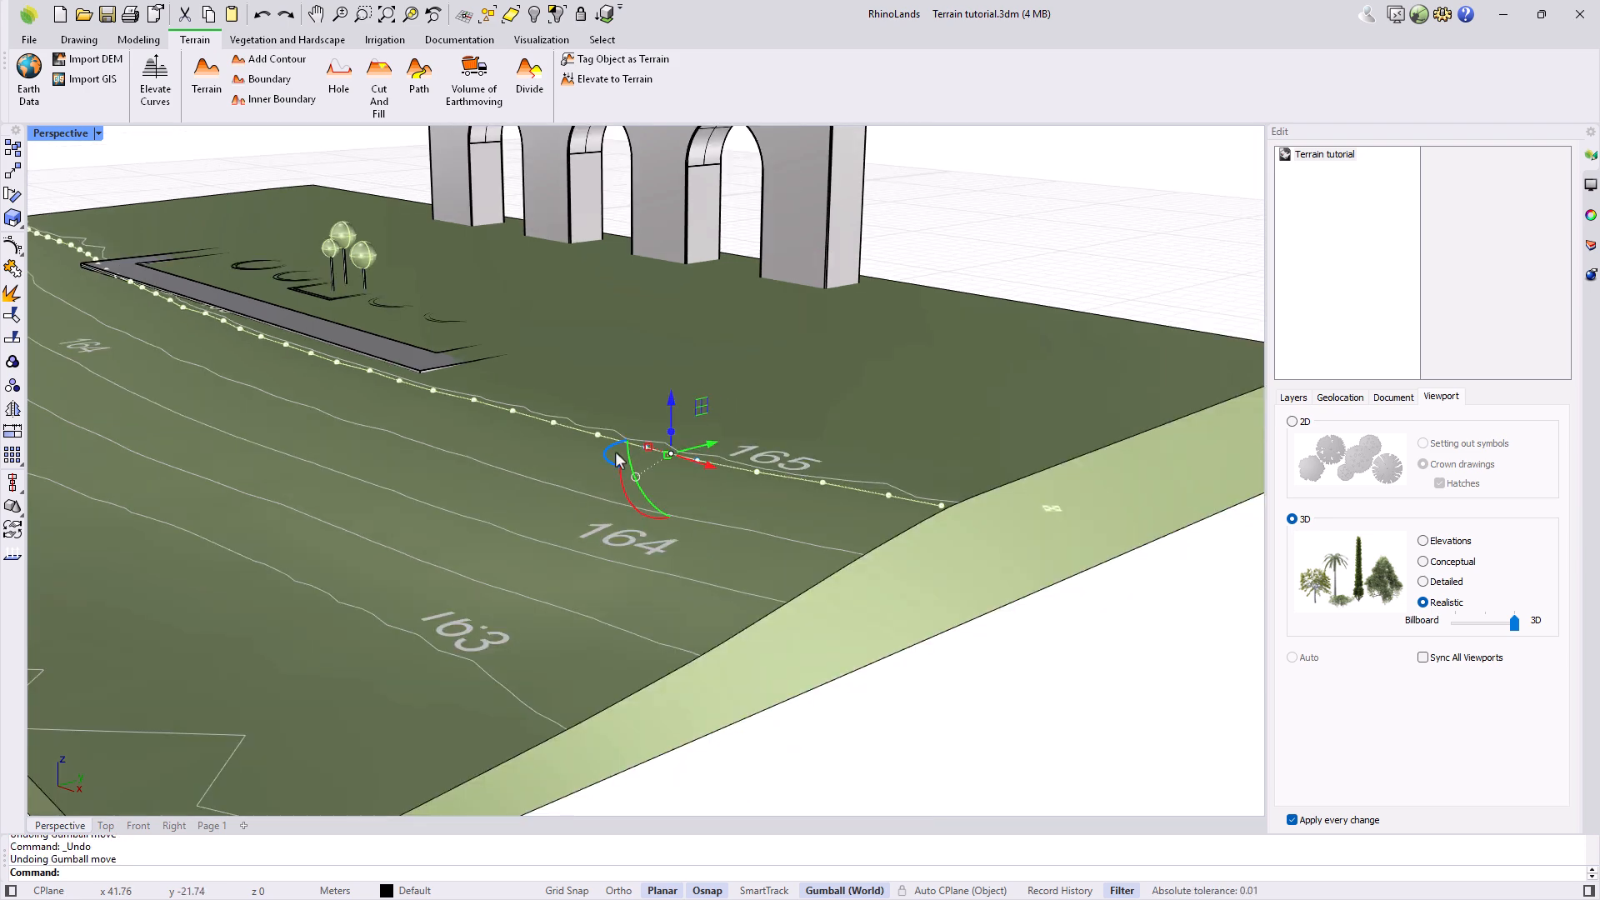
left_click(1051, 506)
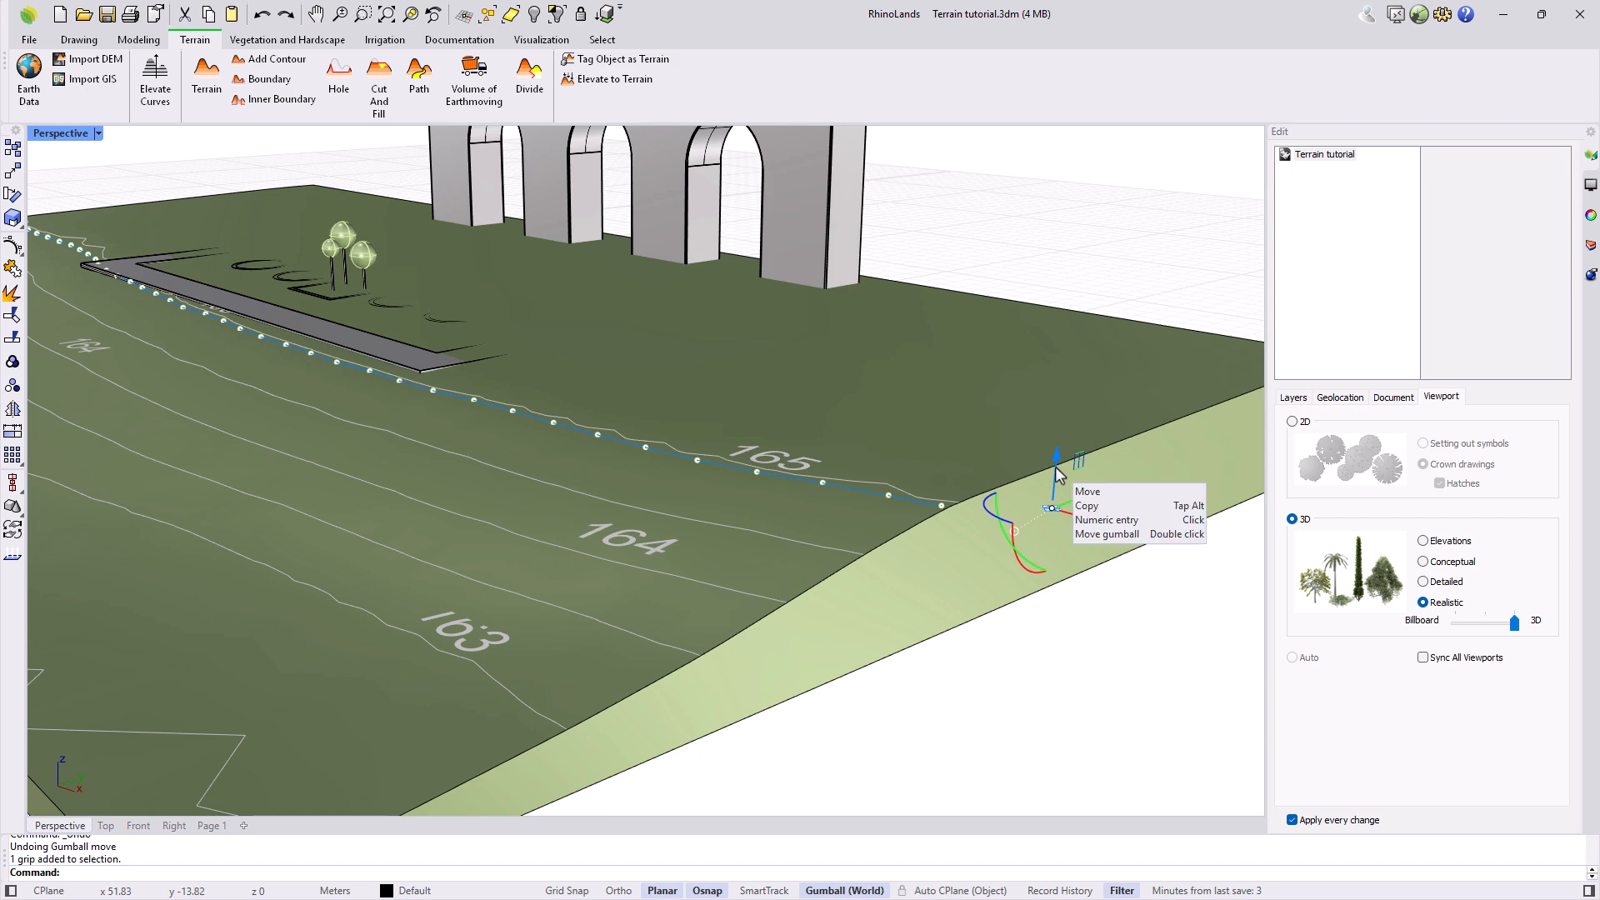
left_click_drag(1056, 475, 1060, 443)
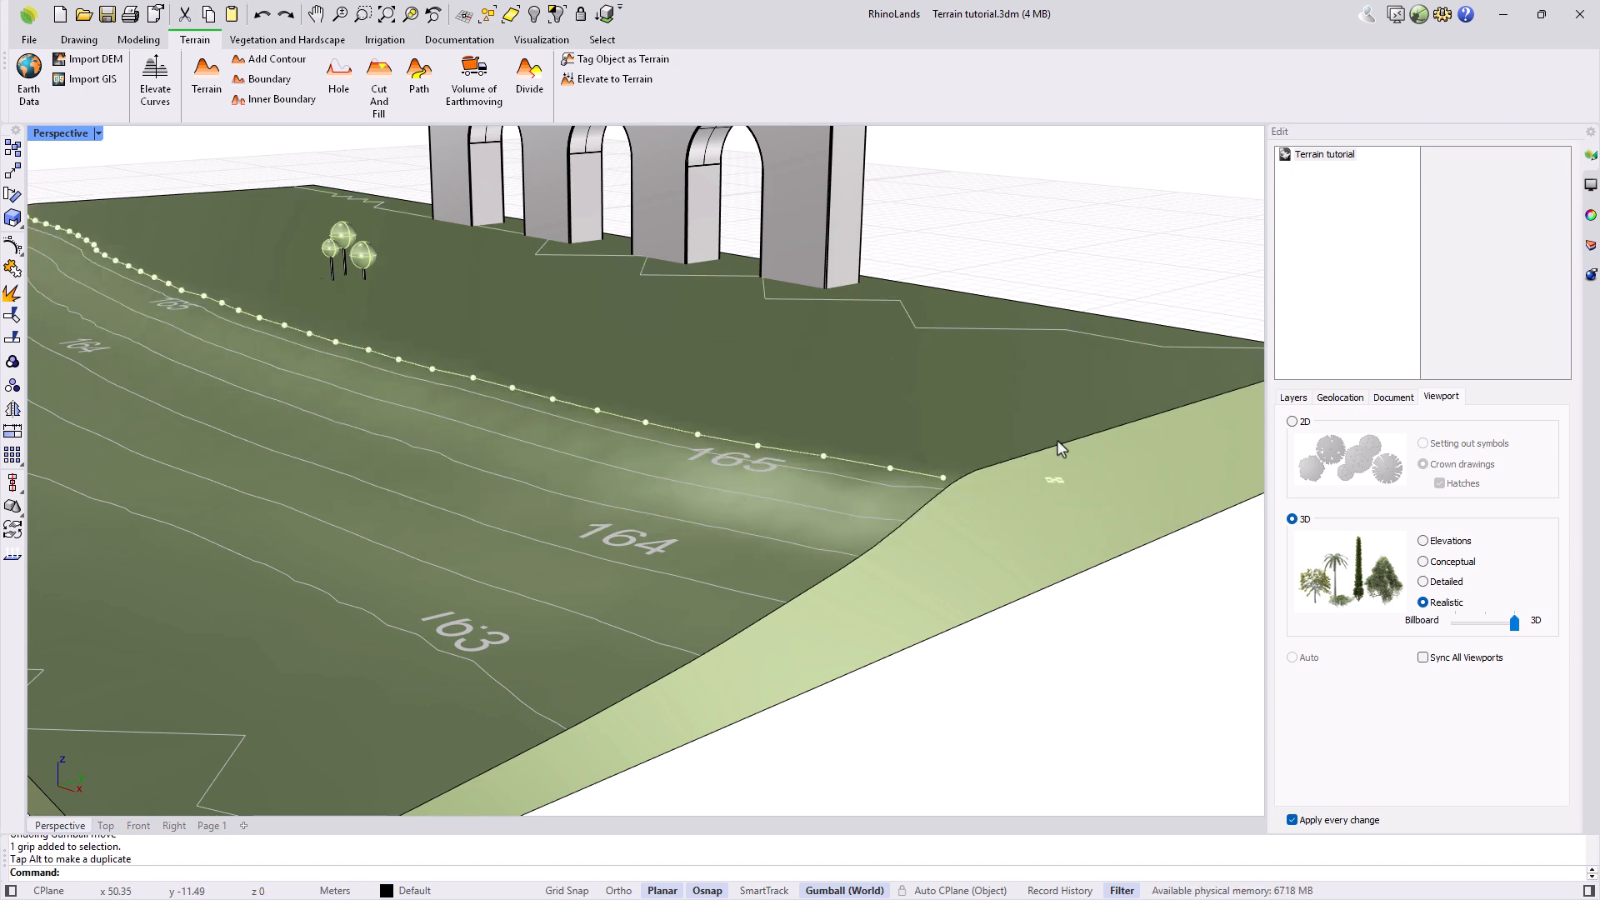
Step: Undo the vertical move of the whole 165 m contour line and clear the selection
key("ctrl+z")
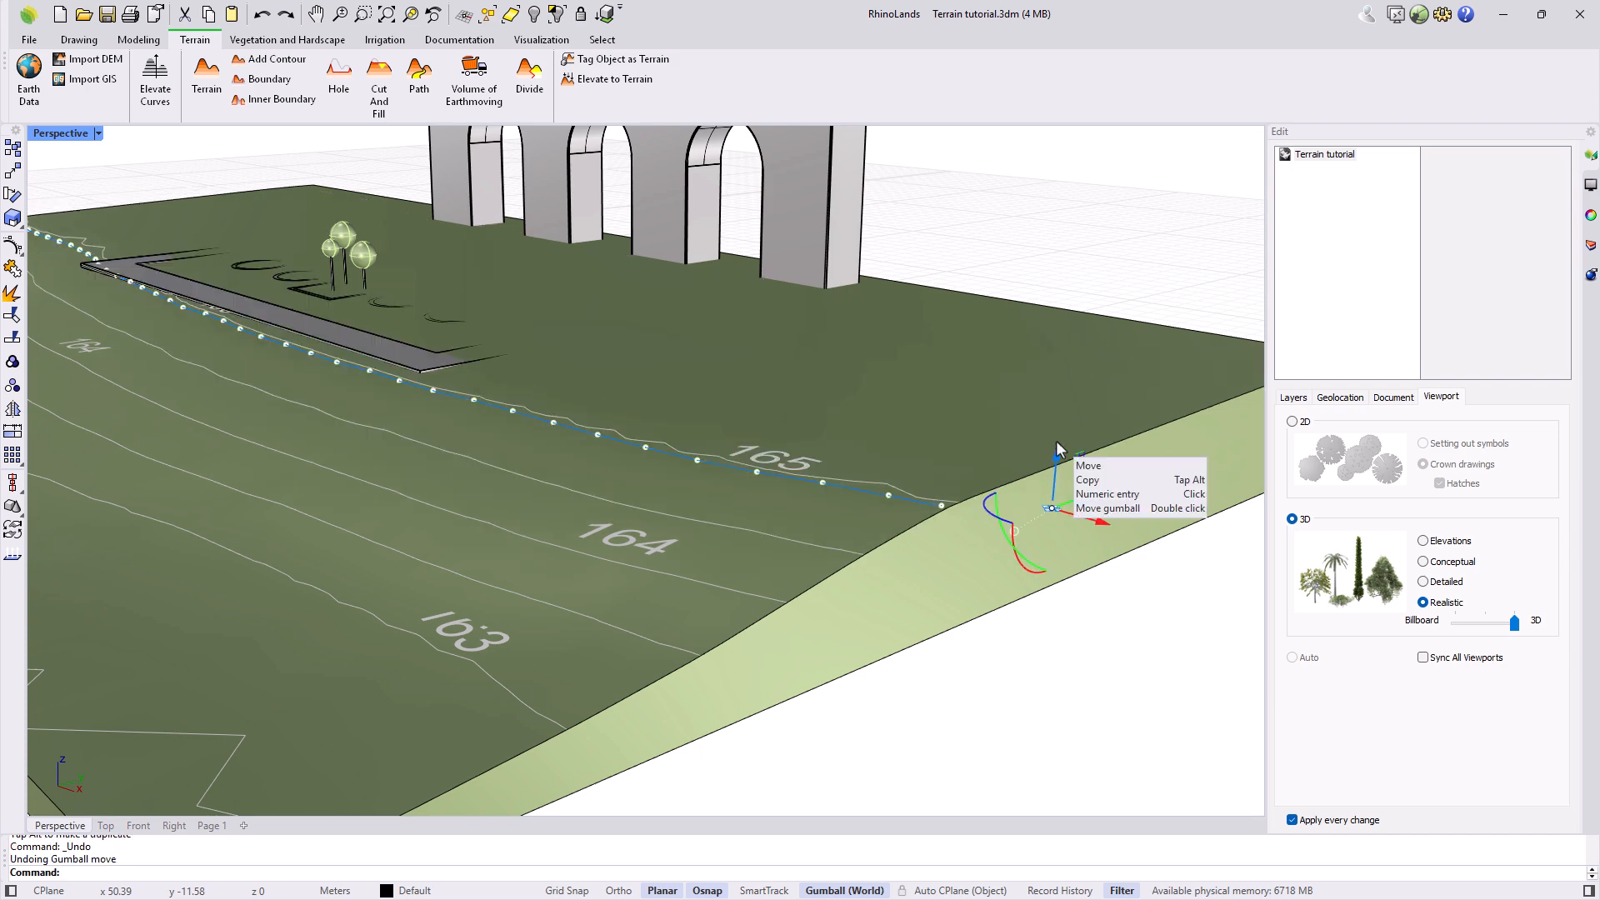
key("Escape")
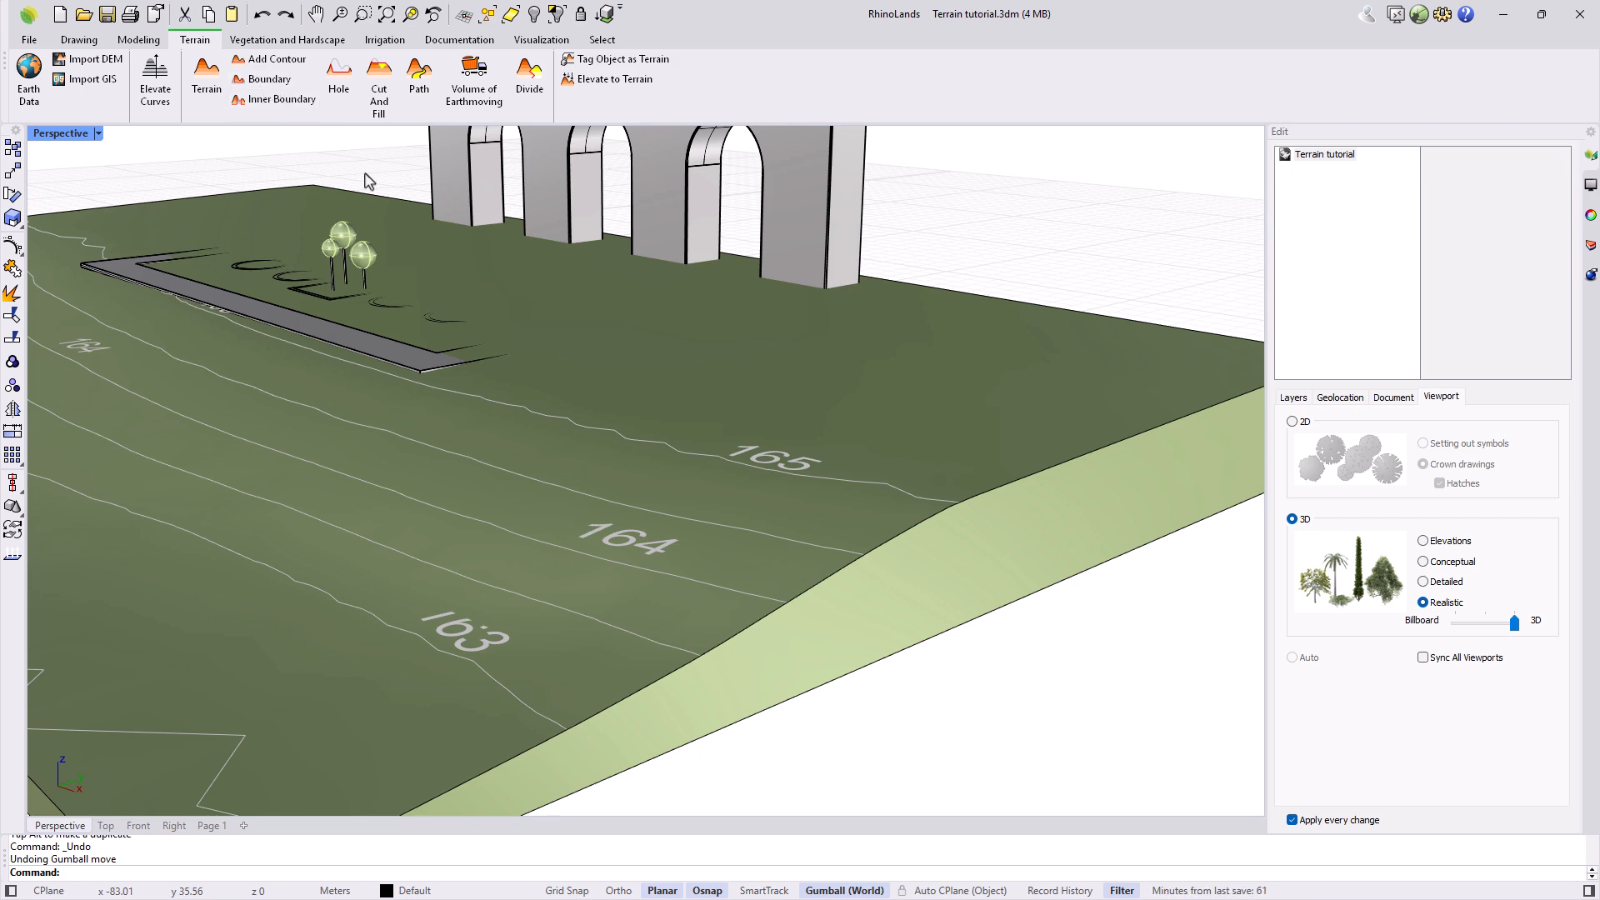
Step: Draw a rectangle in the Top view from the arch wall's outer corner, as wide as the wall, down past the 163 contour
scroll(469, 415, "down", 5)
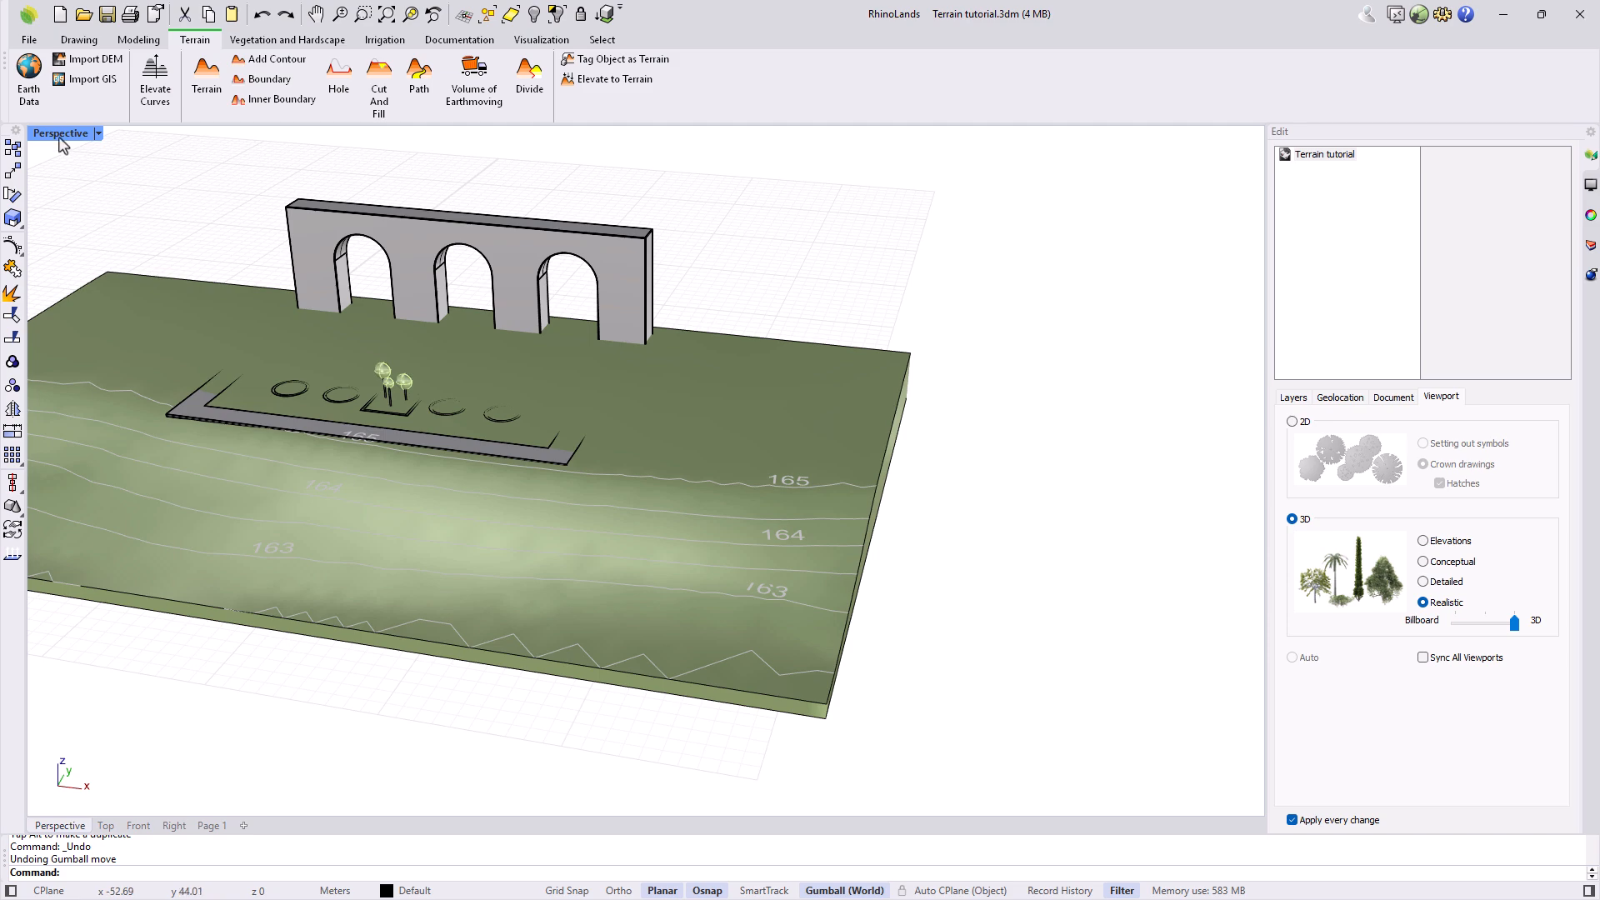
double_click(59, 135)
double_click(42, 133)
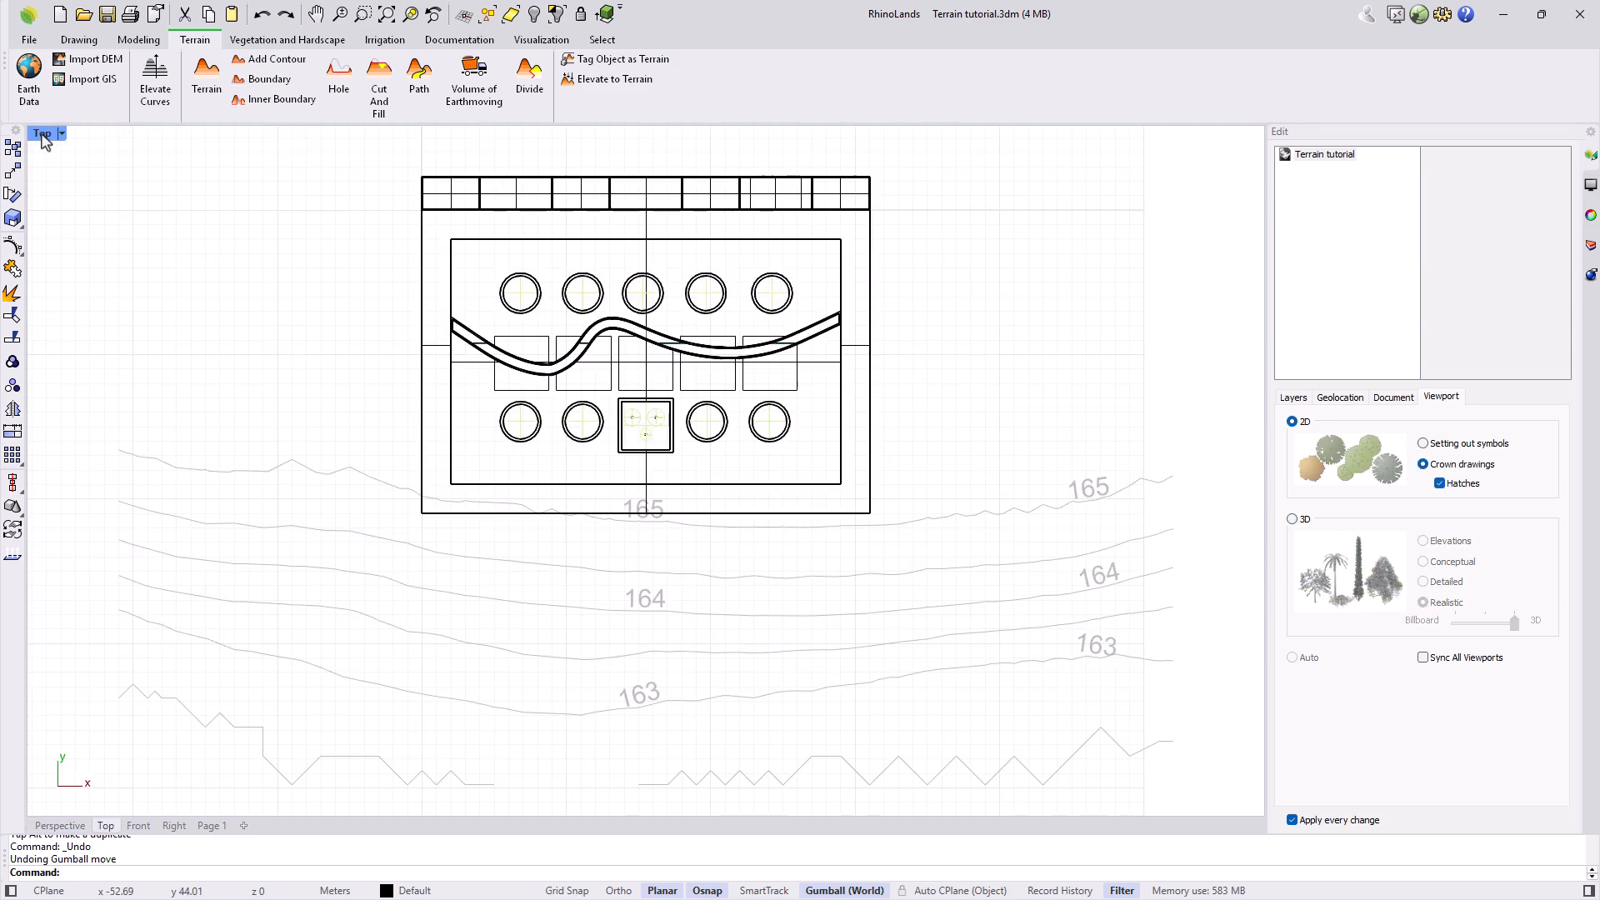
left_click(80, 40)
left_click(182, 71)
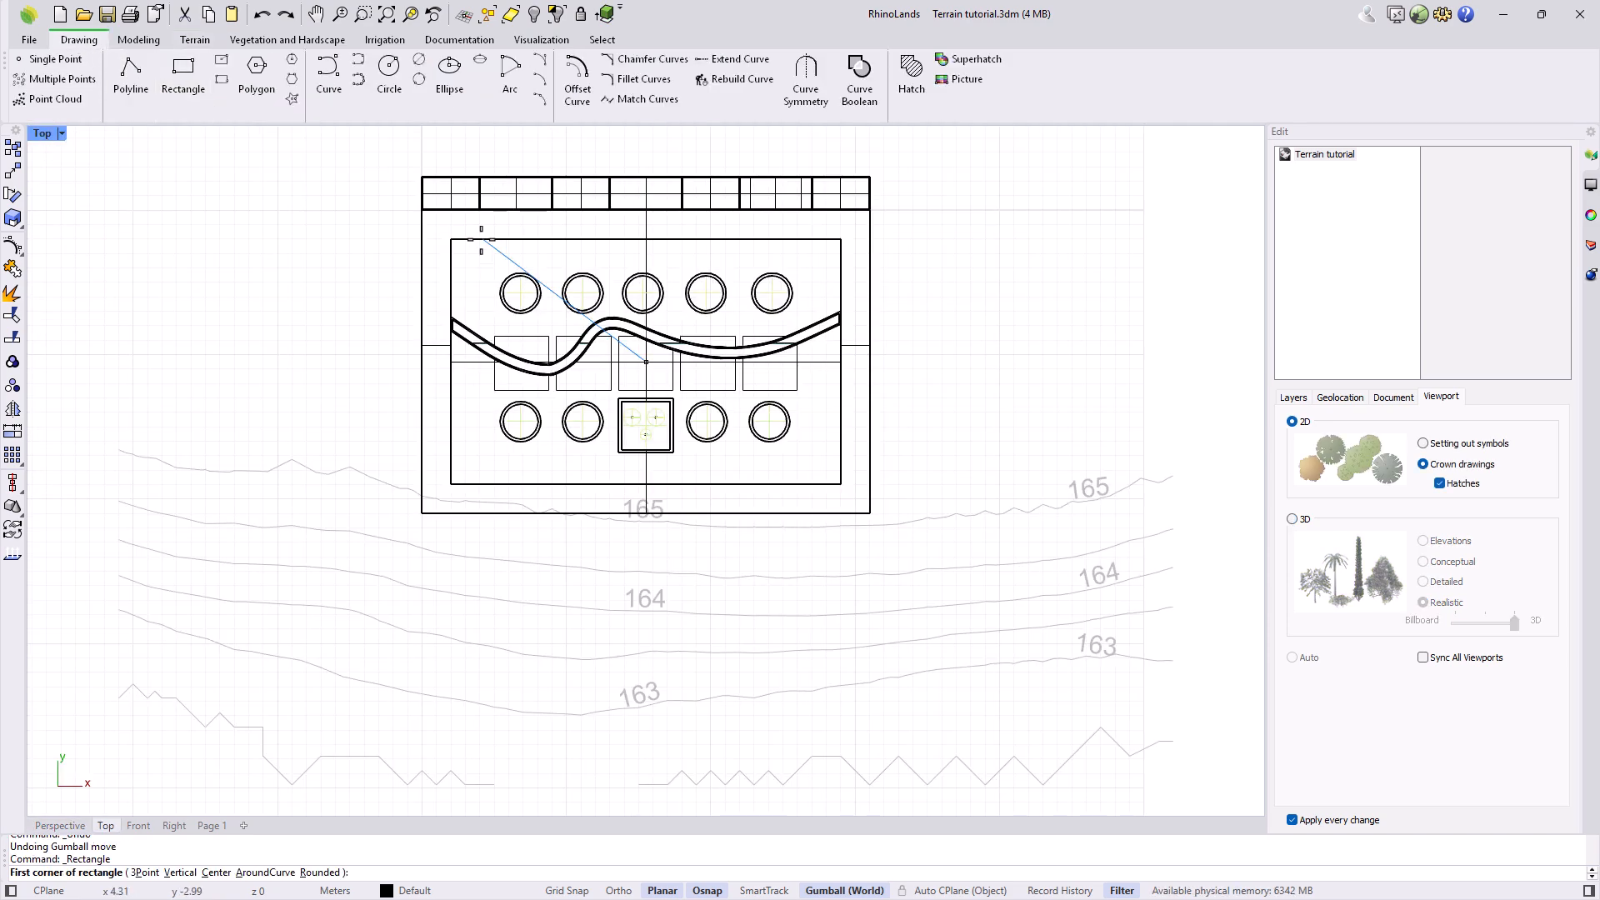
left_click(418, 174)
scroll(419, 174, "down", 2)
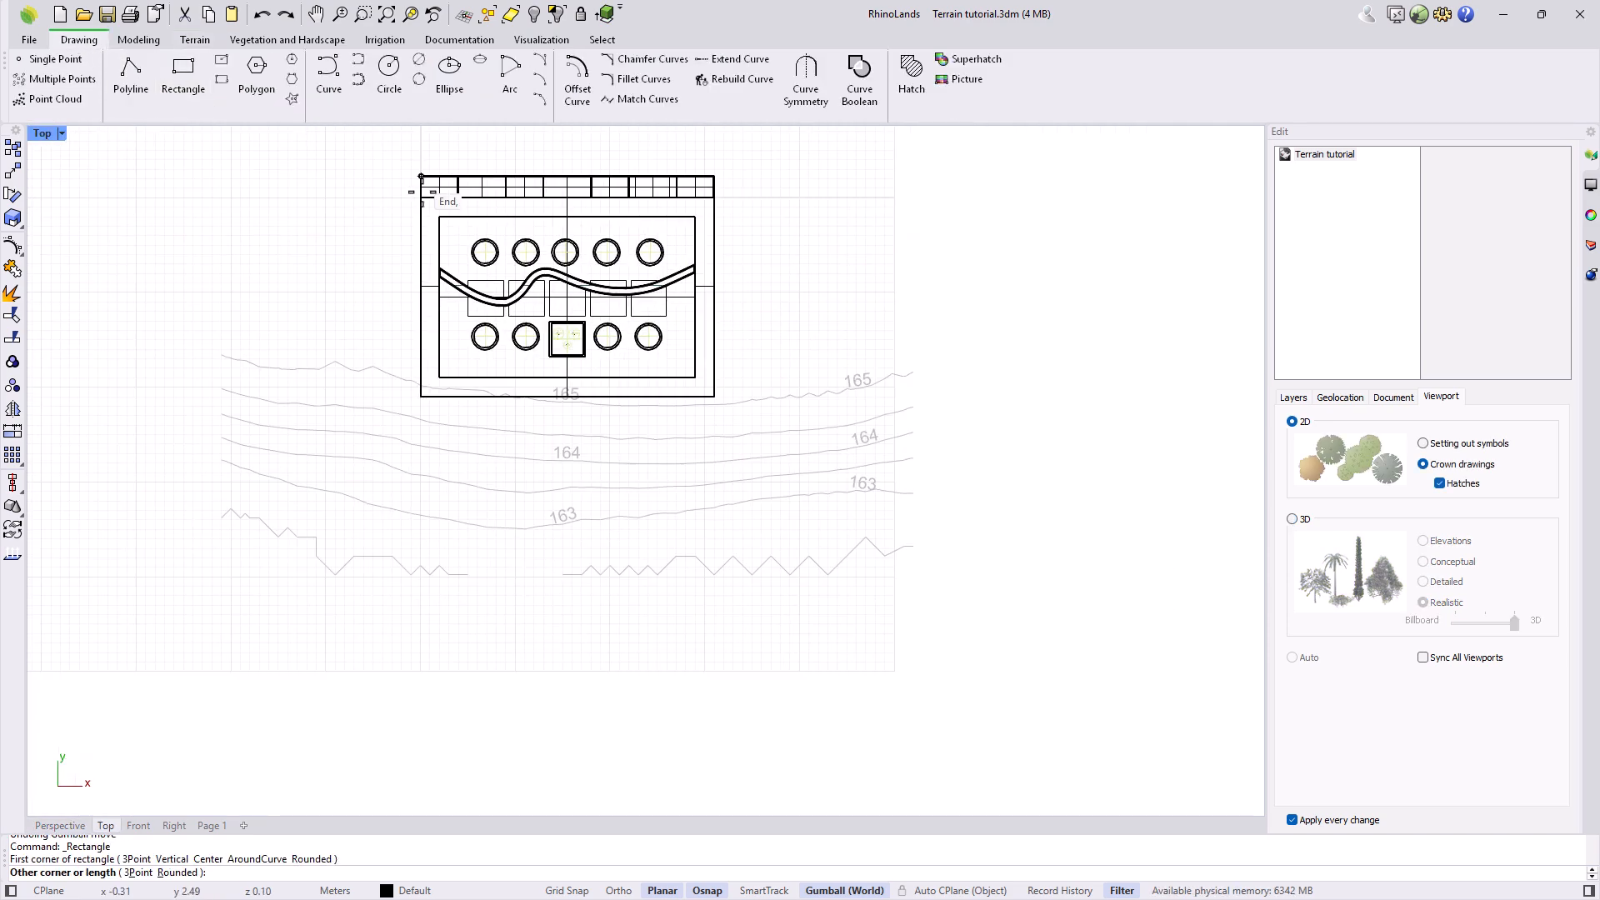
left_click(714, 532)
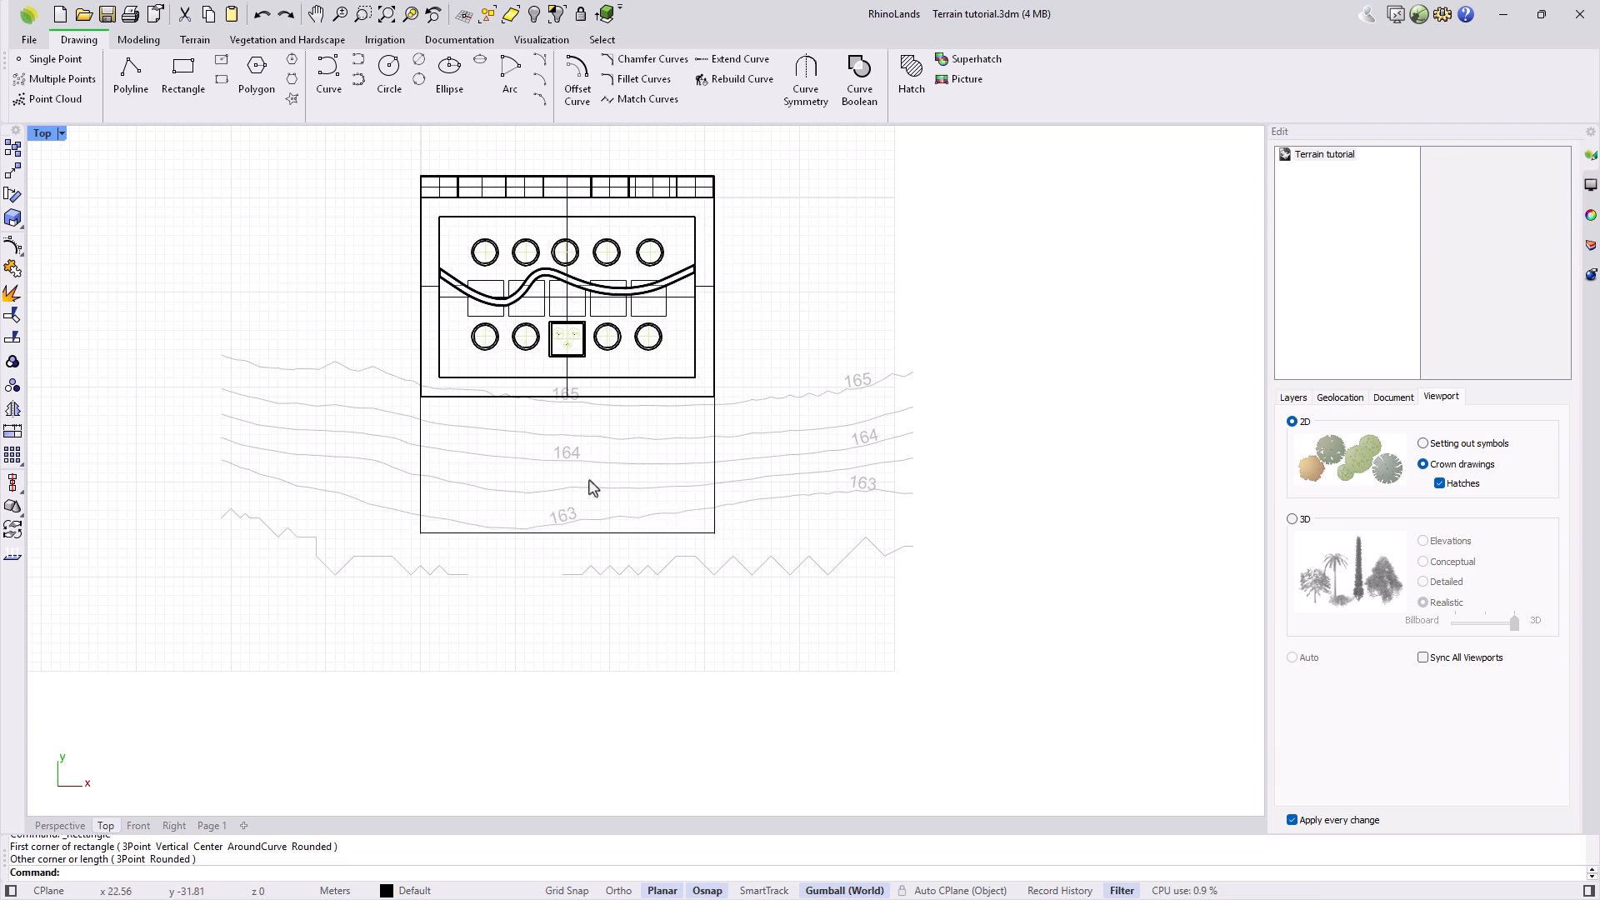
Step: Set the new rectangle as the terrain's boundary, working in the Perspective view
double_click(44, 135)
double_click(673, 135)
right_click_drag(893, 472, 804, 482)
scroll(804, 482, "down", 3)
scroll(495, 417, "up", 2)
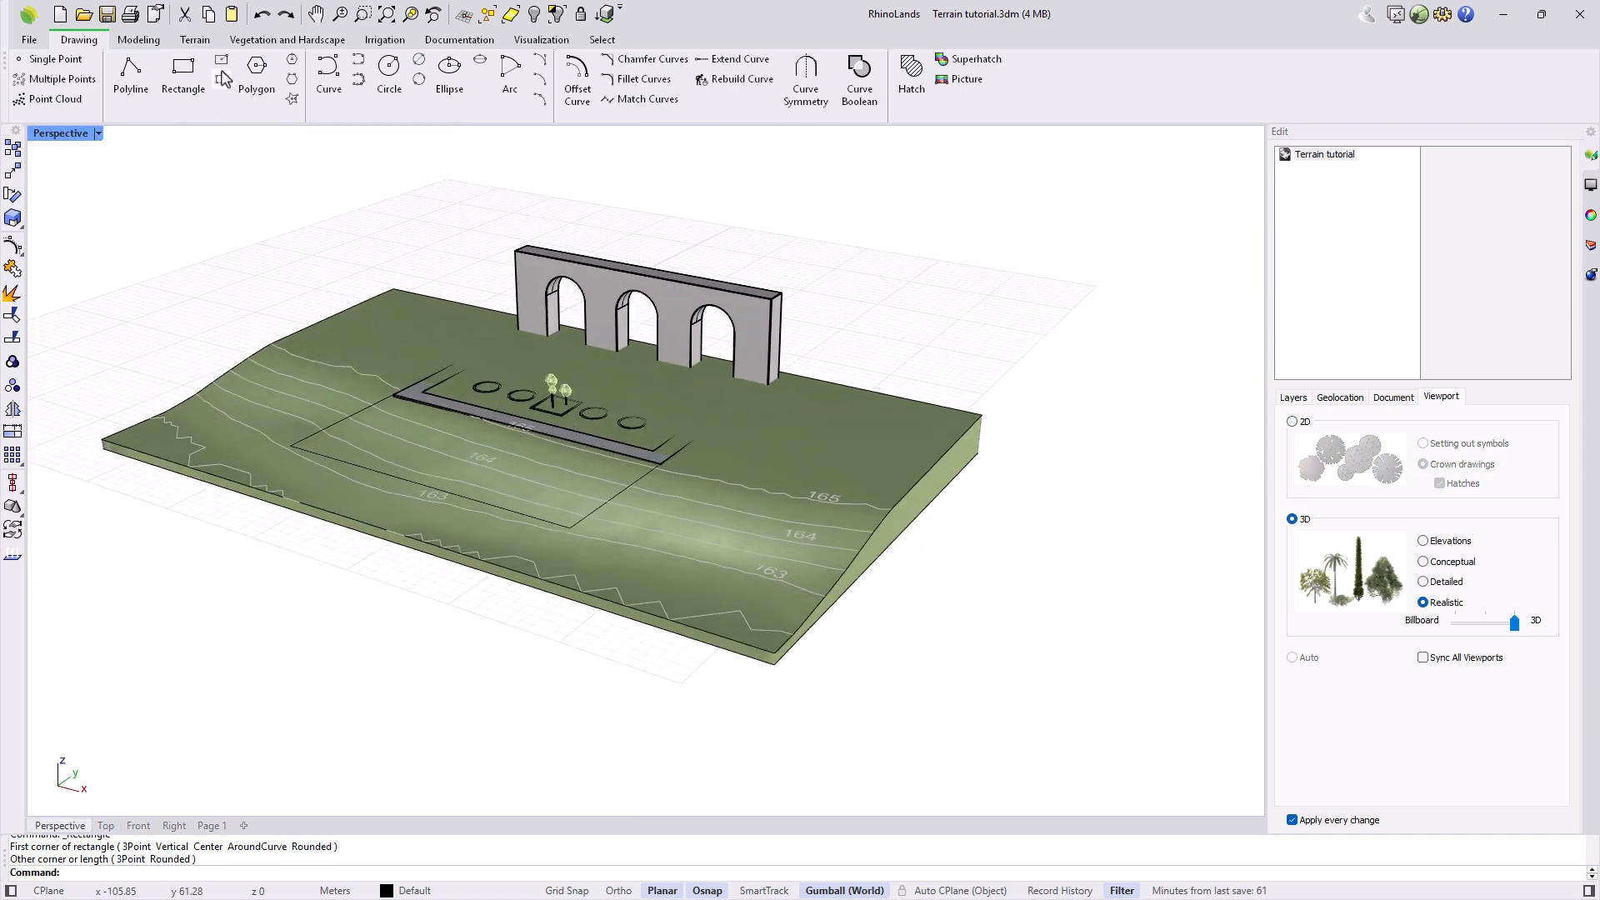
left_click(194, 39)
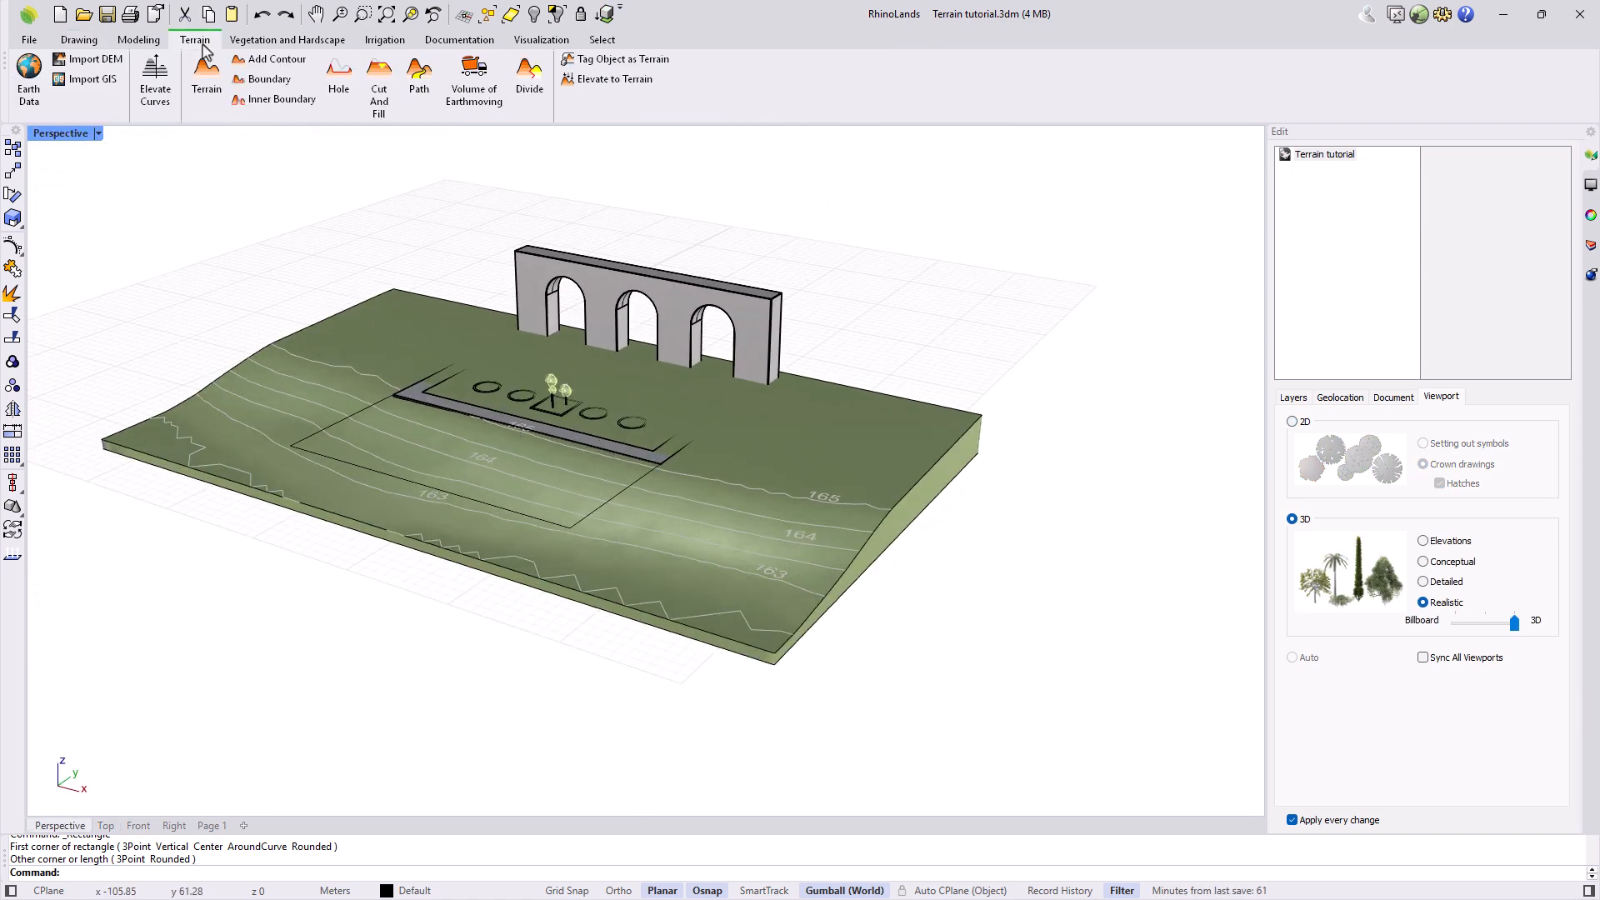
left_click(246, 81)
left_click(711, 457)
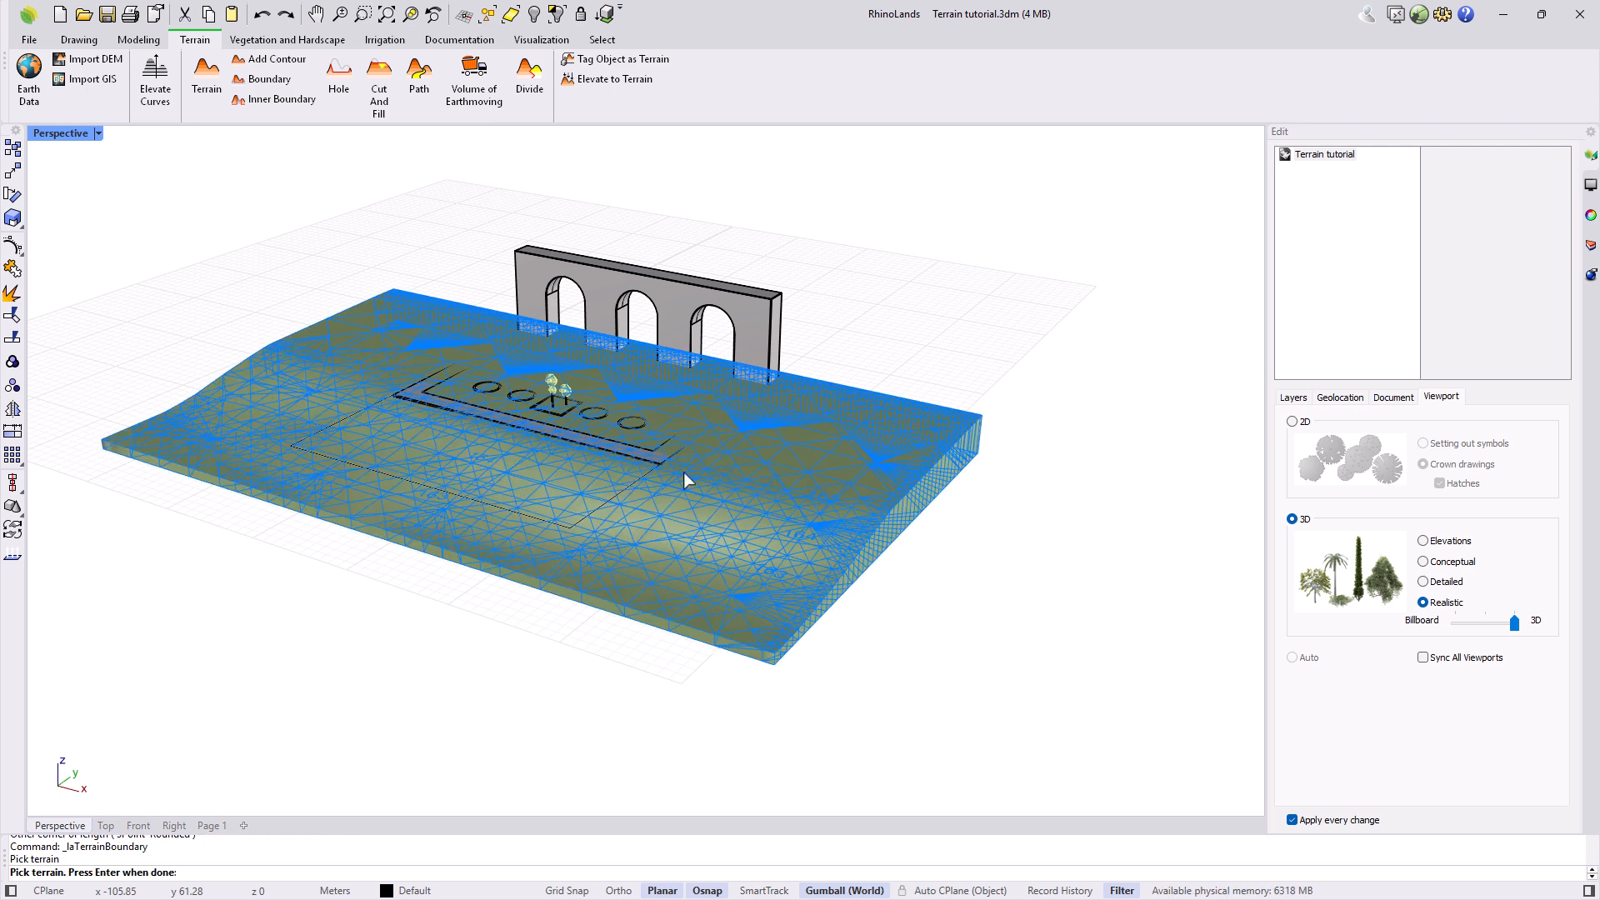
key("Return")
left_click(583, 519)
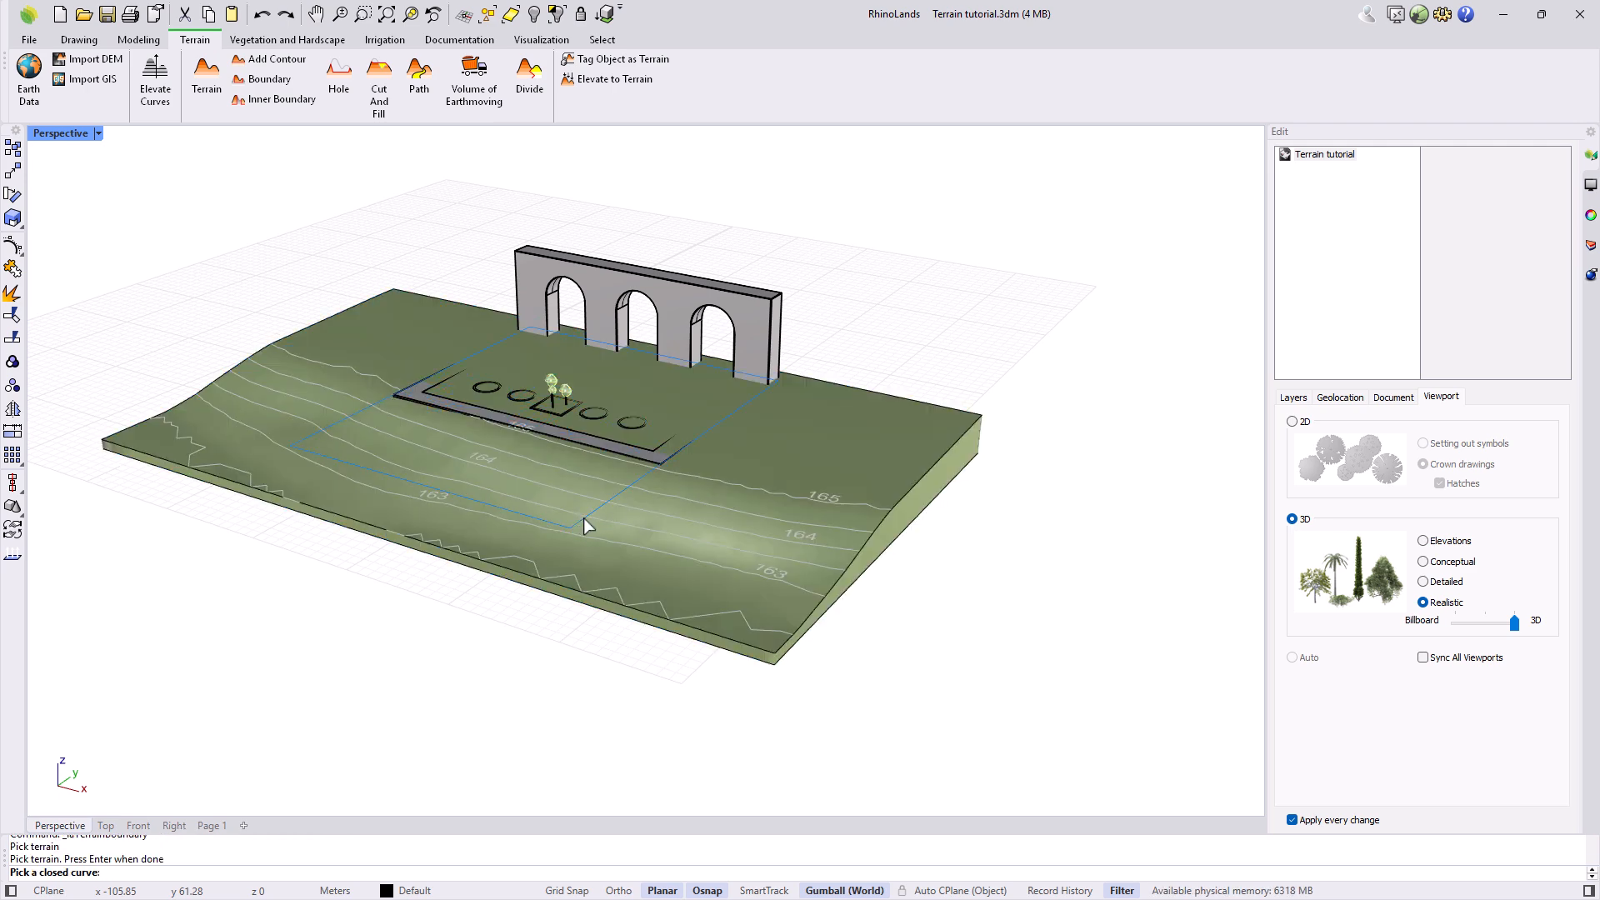
Step: Hide the rectangle curve that was used for the terrain boundary
right_click_drag(410, 618, 431, 621)
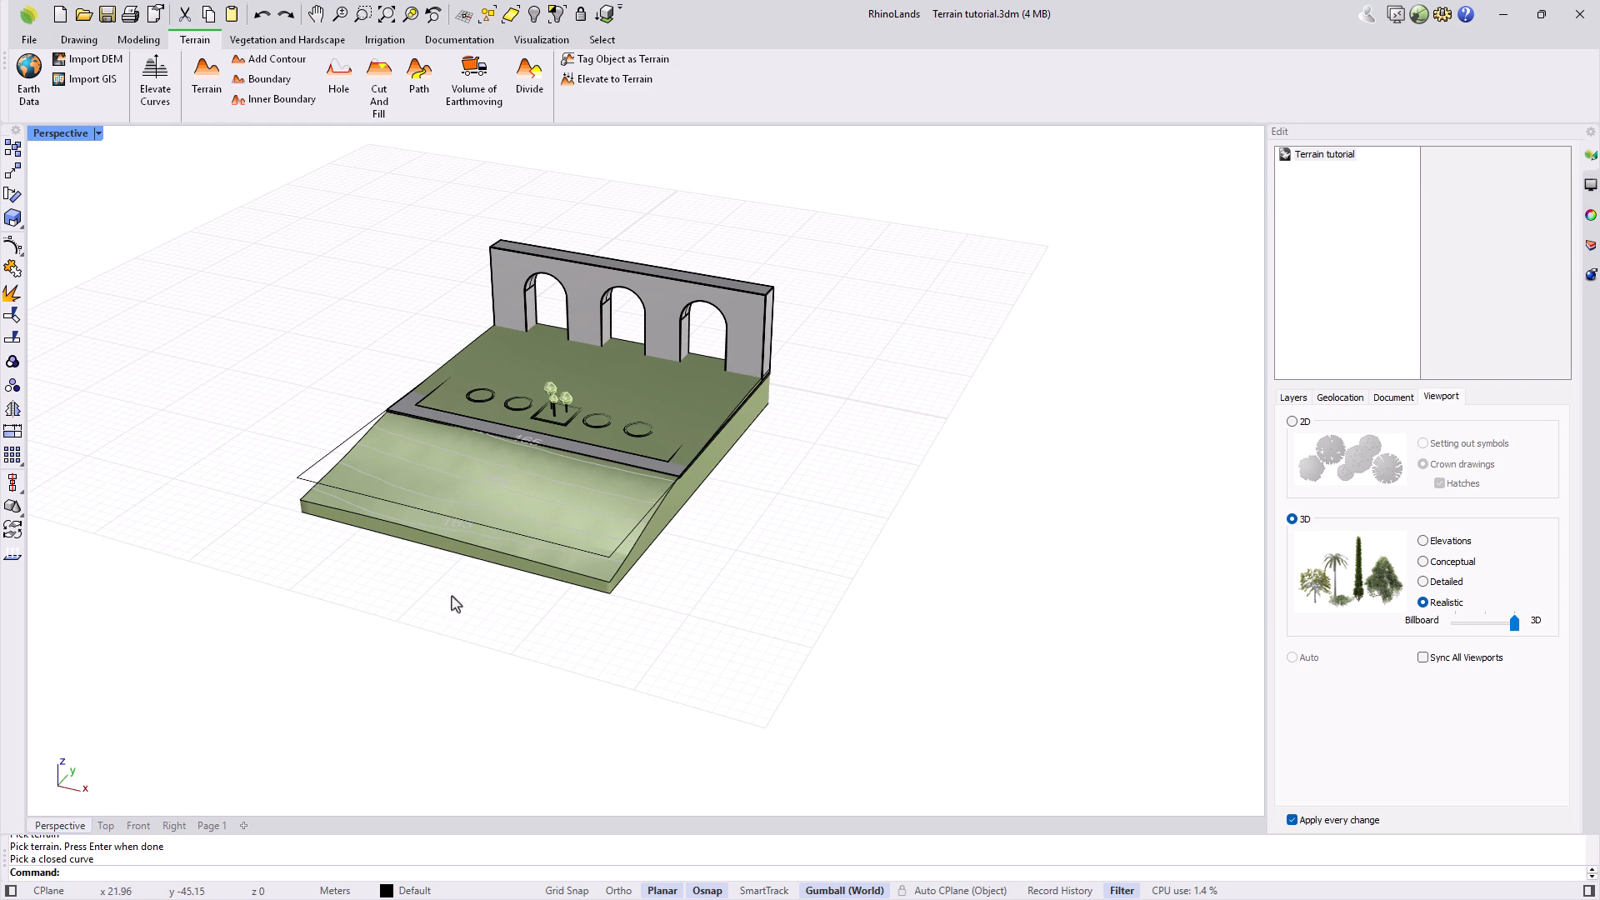
left_click(342, 448)
left_click(536, 19)
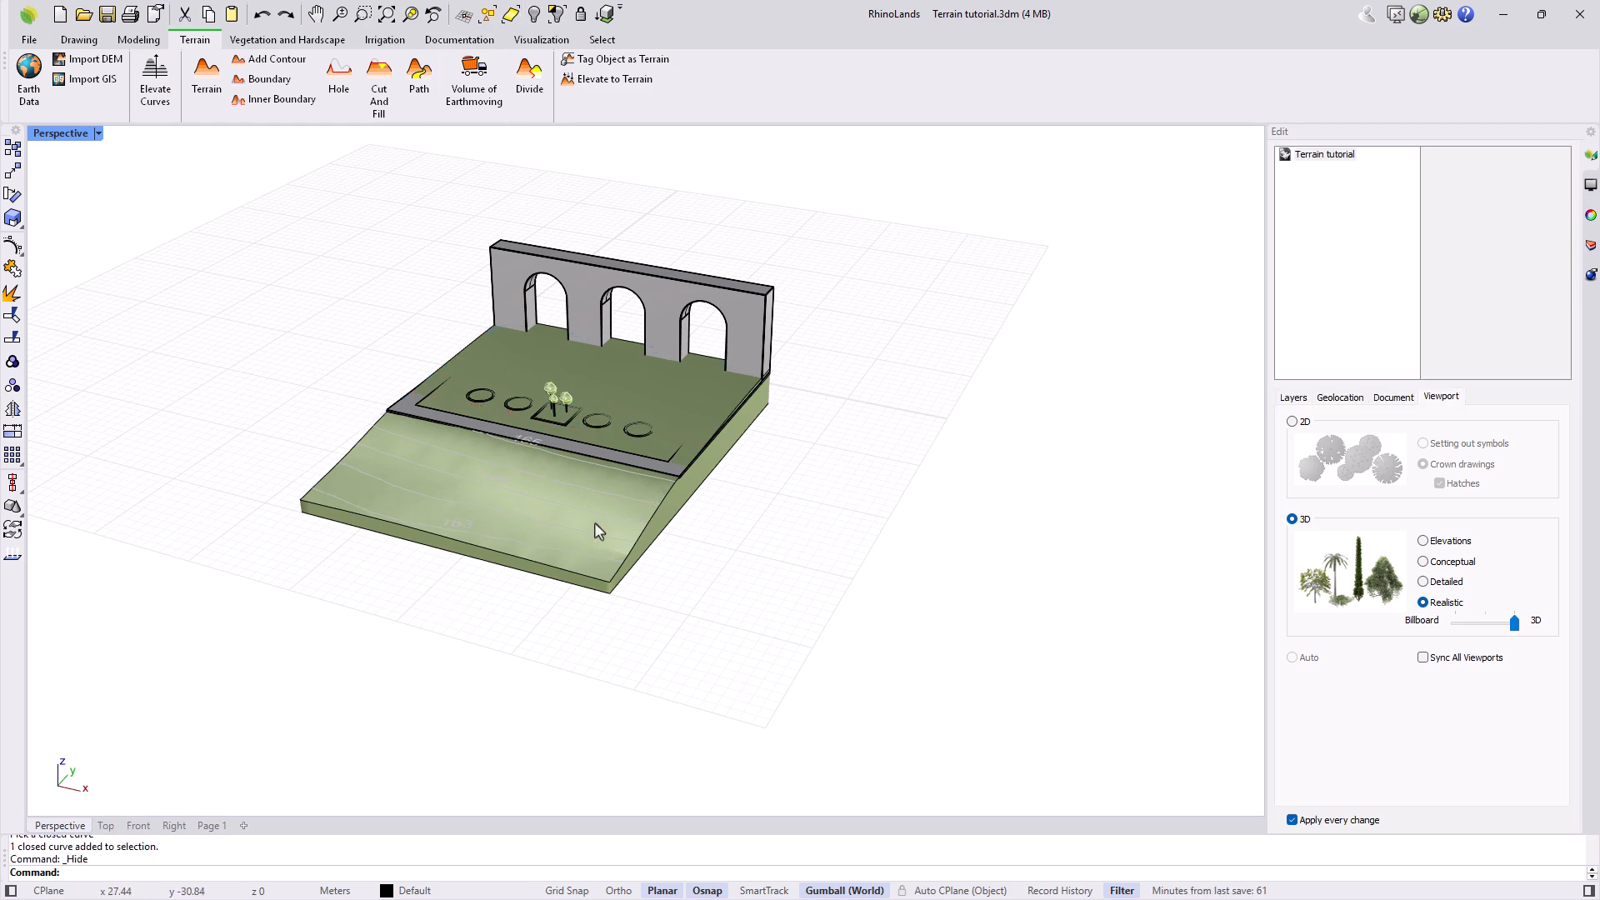
Step: Disable the boundary in the terrain's data and enable it again
left_click(595, 522)
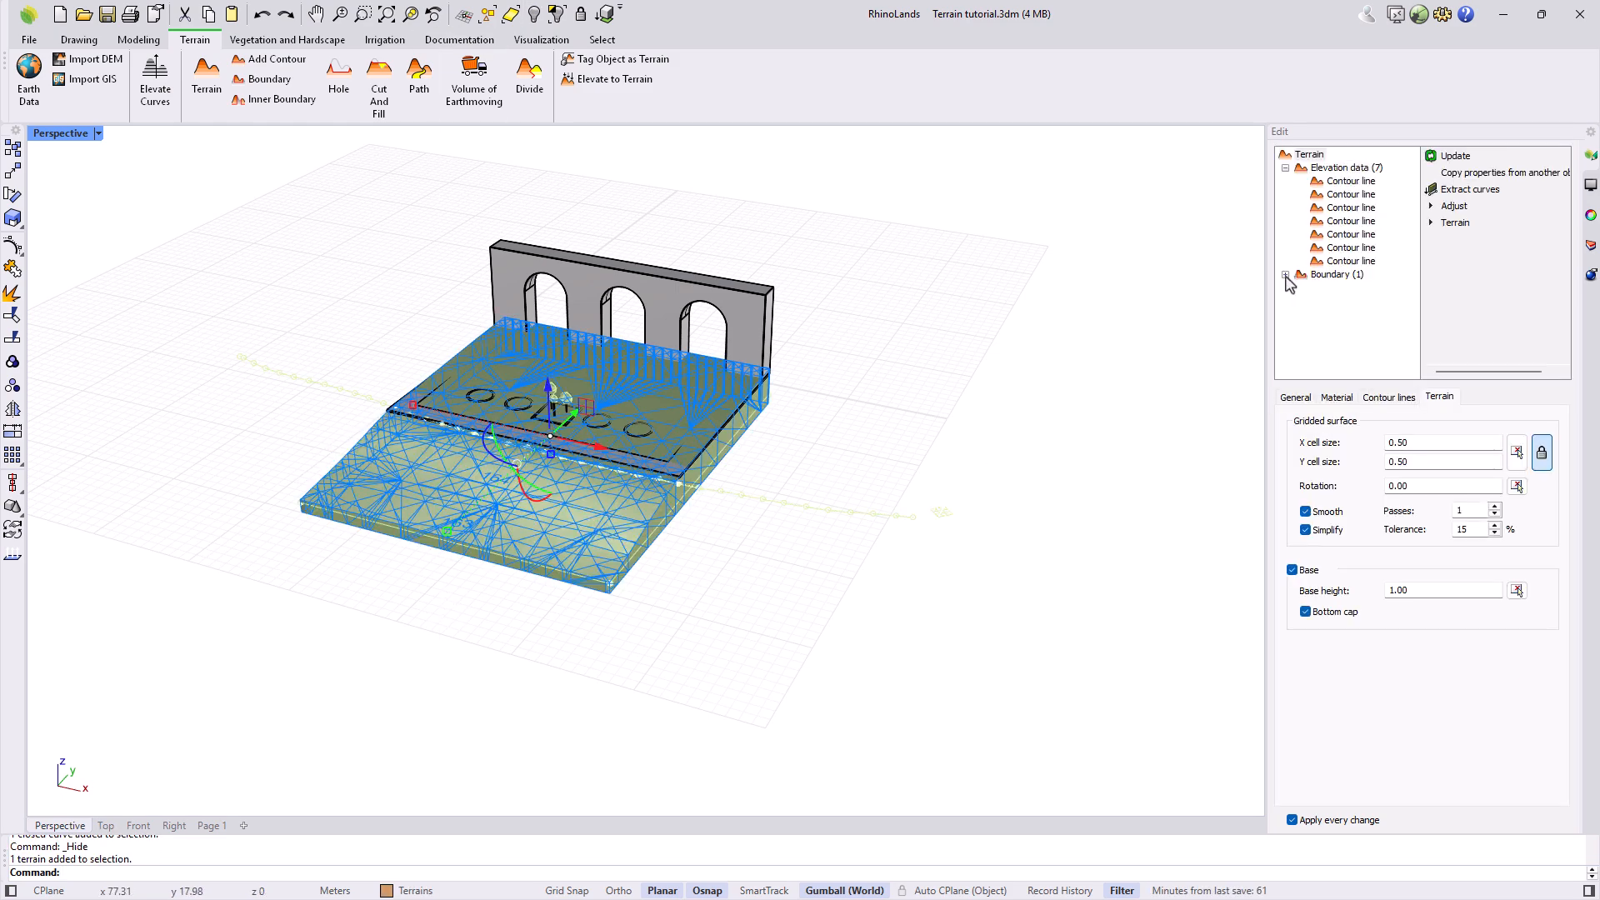
left_click(1285, 168)
left_click(1288, 181)
left_click(1285, 181)
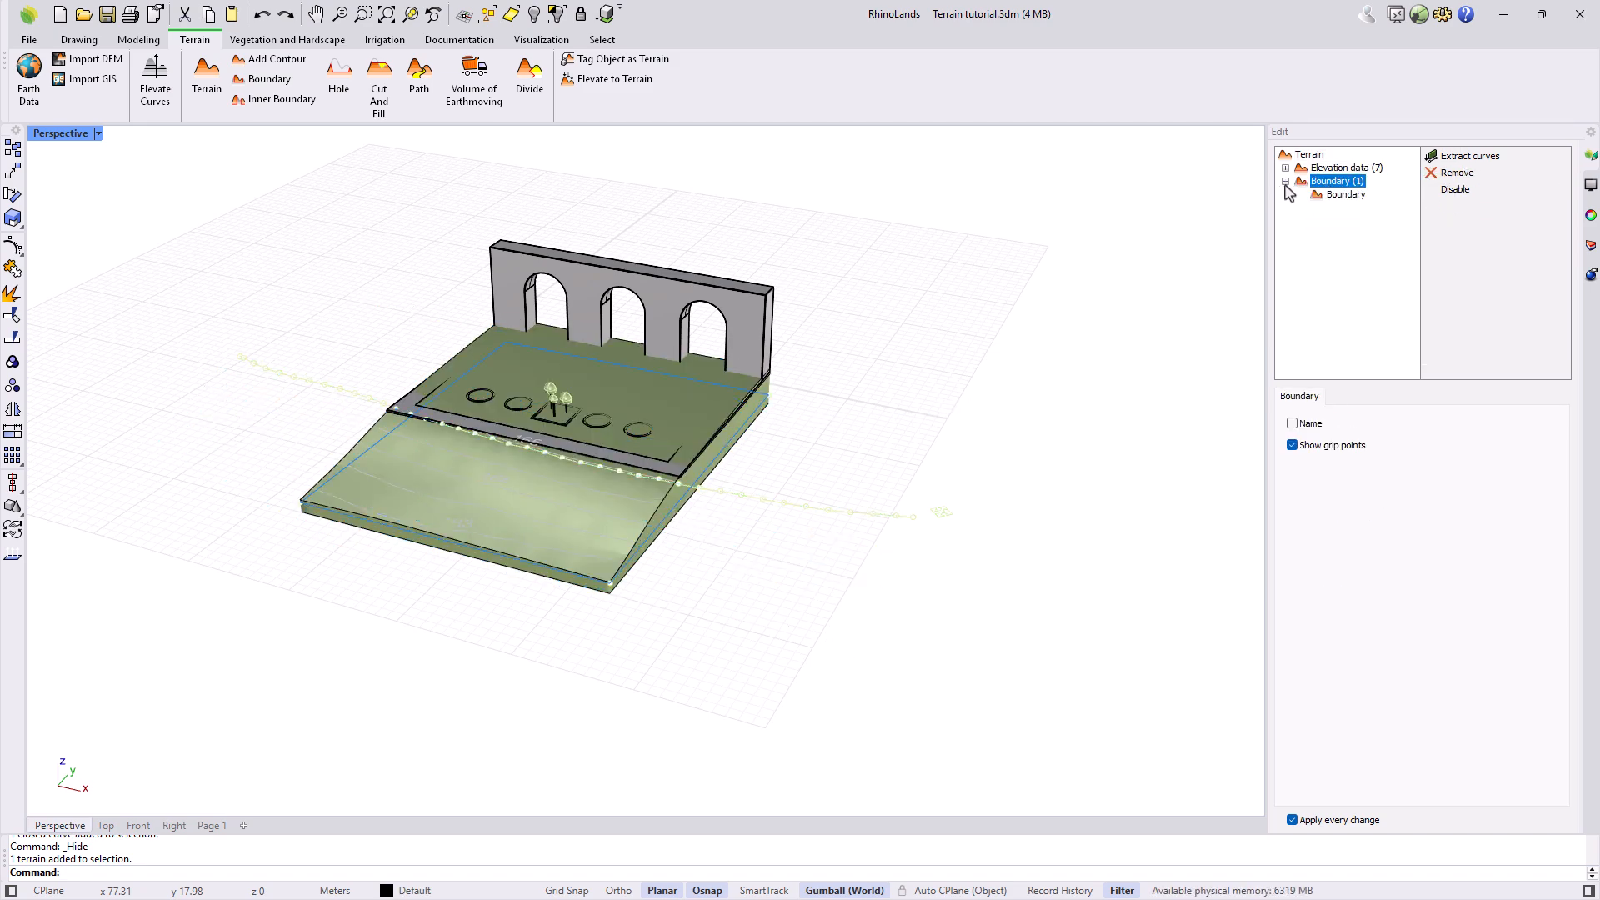
left_click(1334, 199)
left_click(1455, 189)
left_click(1455, 189)
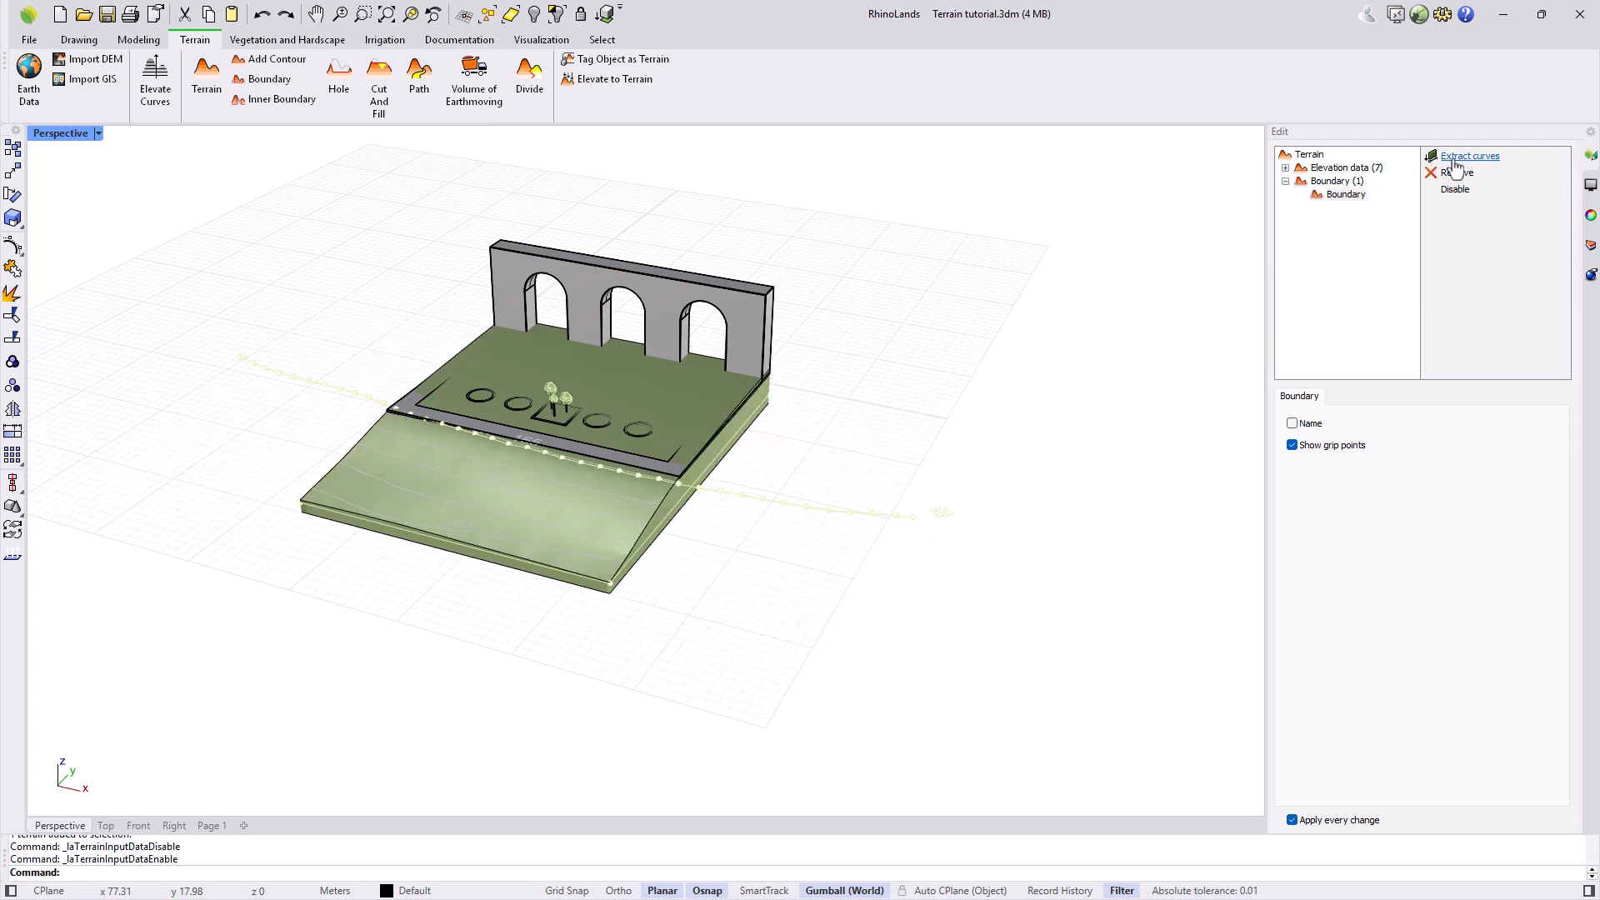
Step: Turn off the grip points of the last contour line in the terrain's elevation data and deselect the terrain
left_click(1323, 168)
left_click(1285, 168)
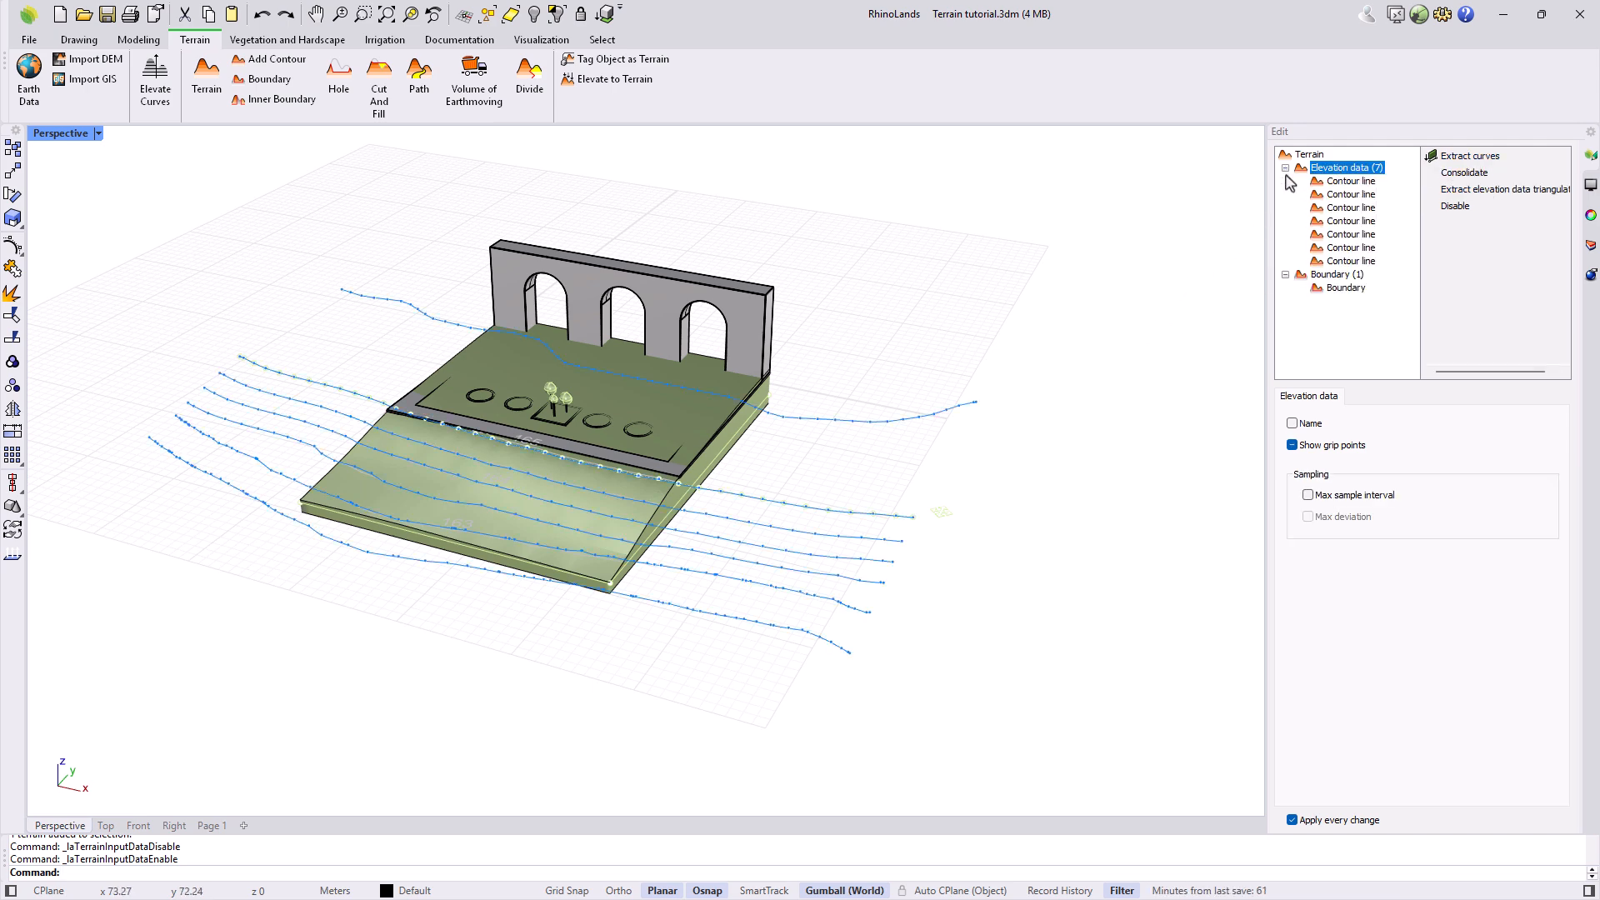
left_click(1354, 261)
left_click(1292, 445)
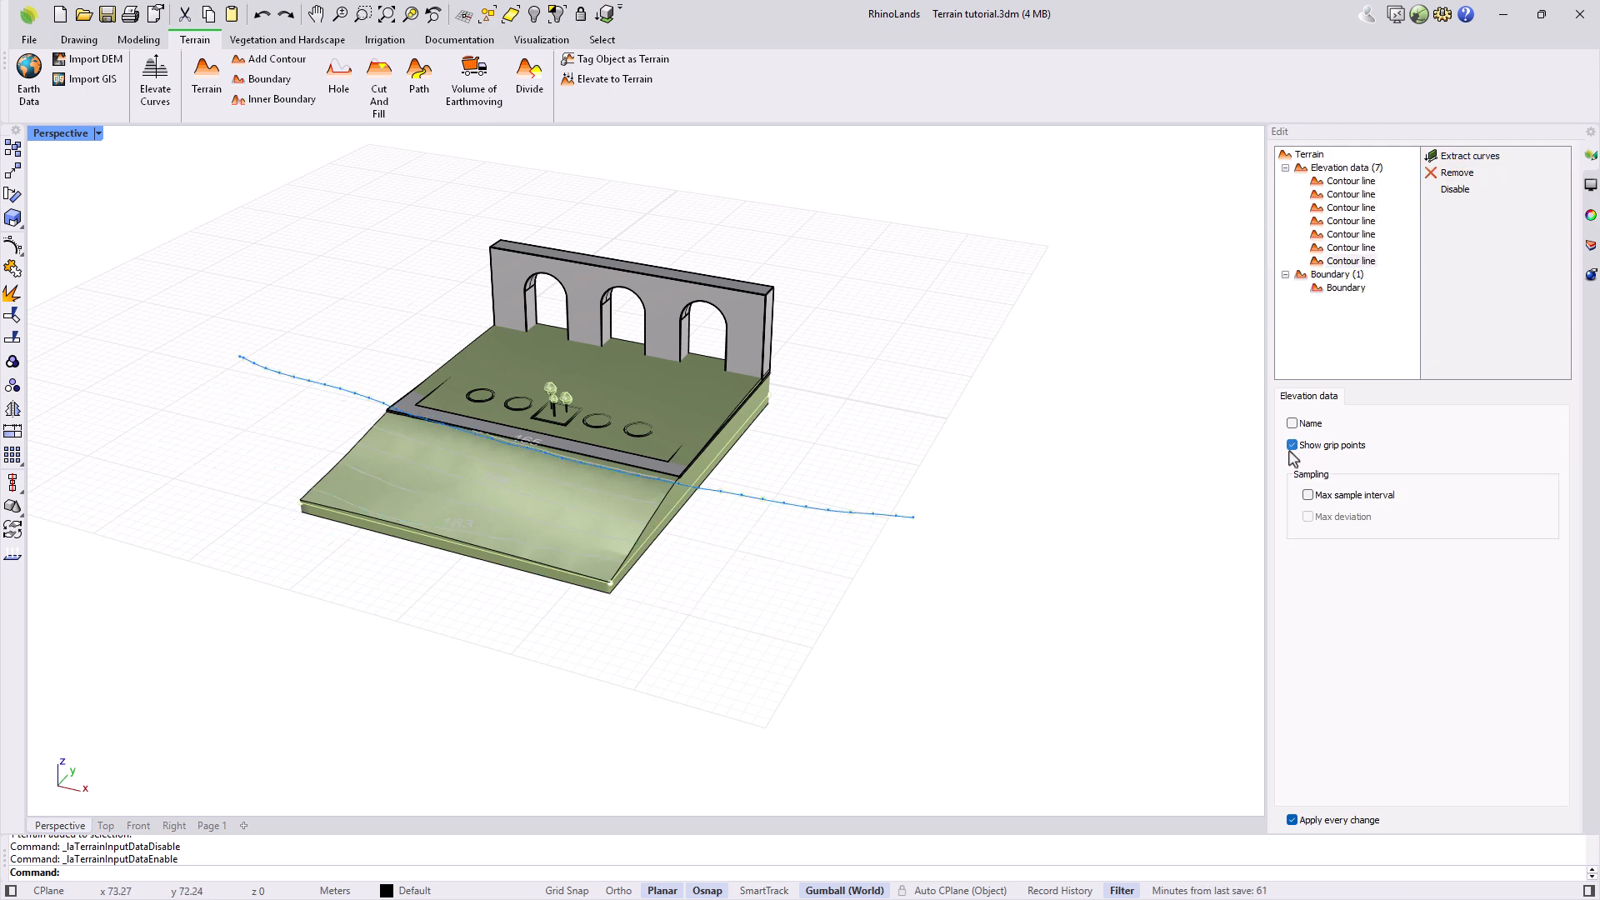
left_click(1285, 167)
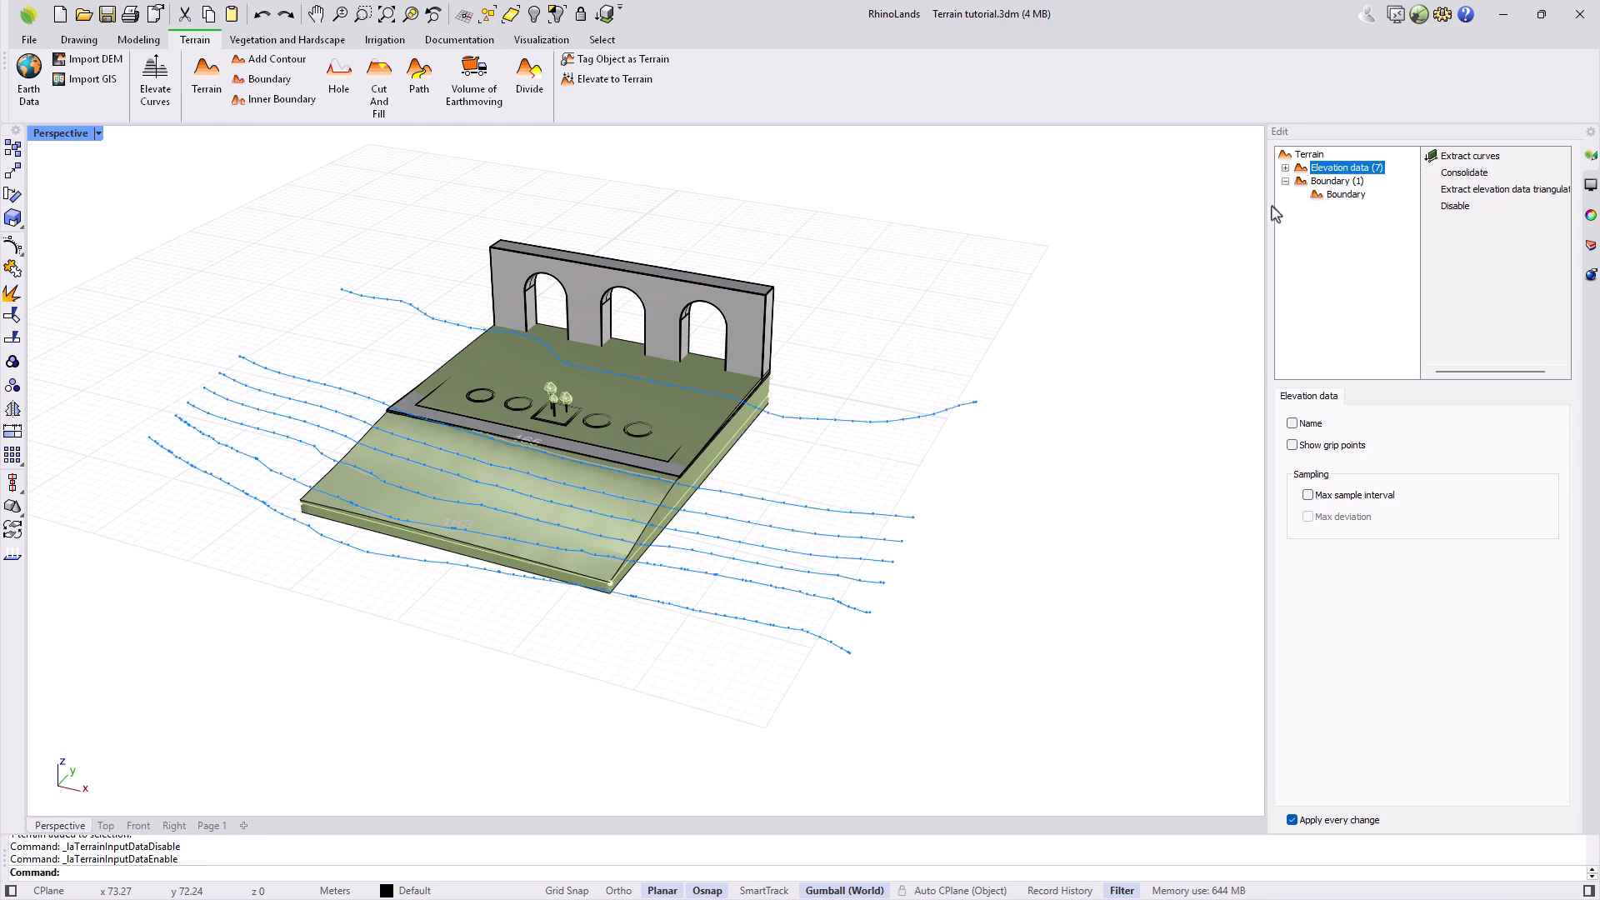
left_click(1060, 373)
Step: Try moving the terrain boundary's nearest front corner by its grip point, and undo the move
right_click_drag(773, 685, 759, 676)
scroll(564, 564, "up", 2)
left_click(582, 523)
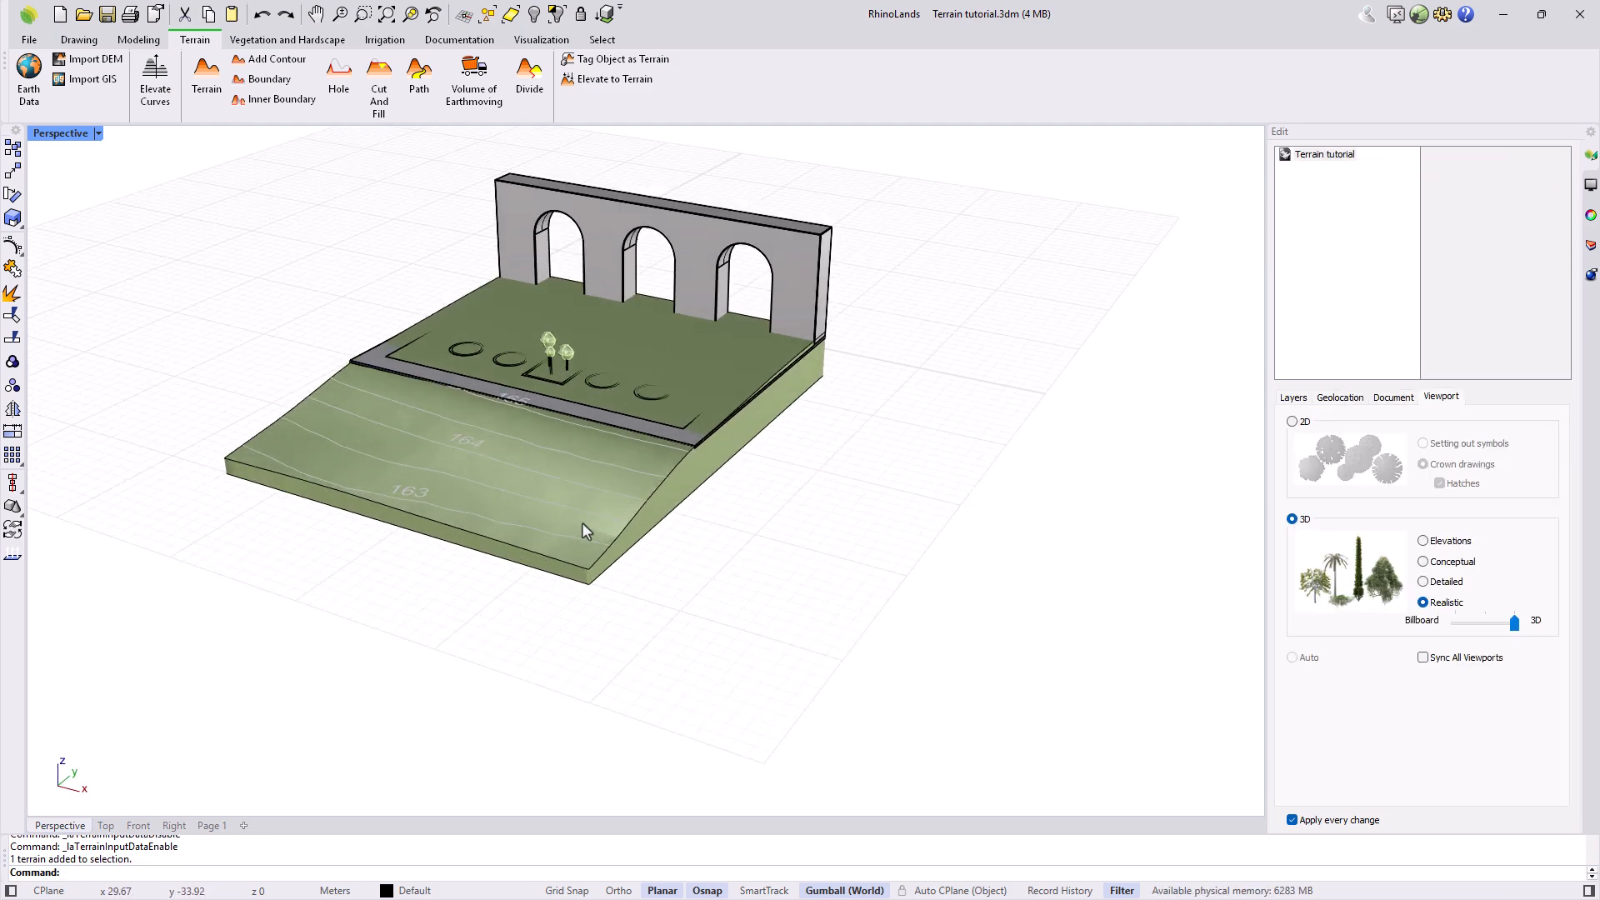
scroll(618, 571, "up", 4)
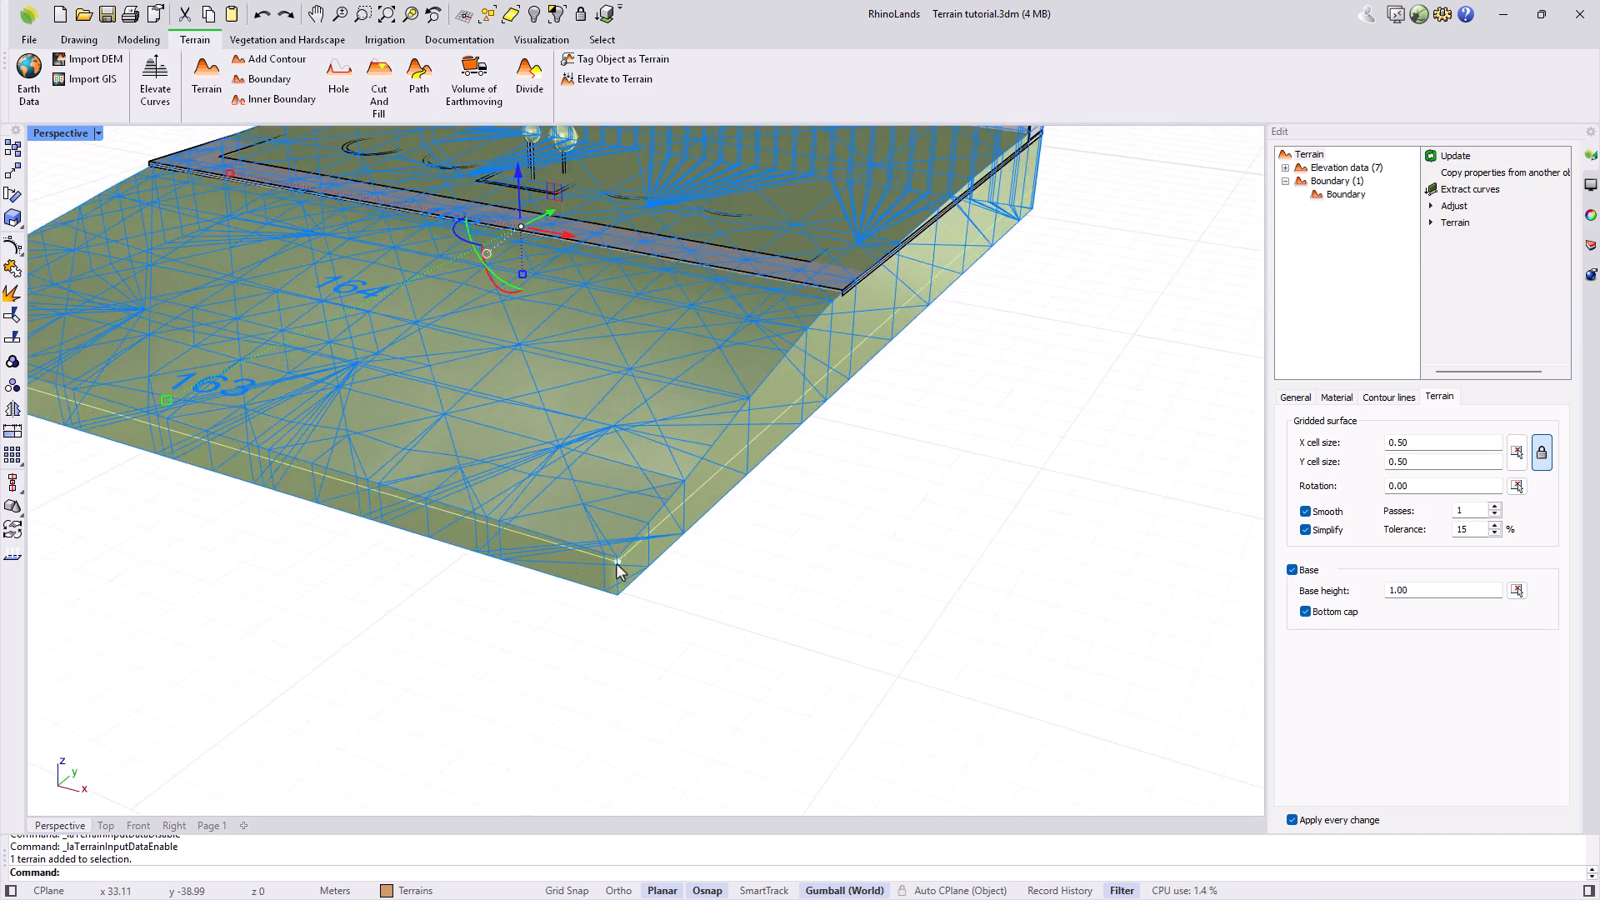
left_click(618, 563)
left_click_drag(617, 563, 617, 573)
key("ctrl+z")
Step: Extend the terrain's lower edge outward by moving both front corner grip points of its boundary together, and deselect them
scroll(267, 484, "down", 4)
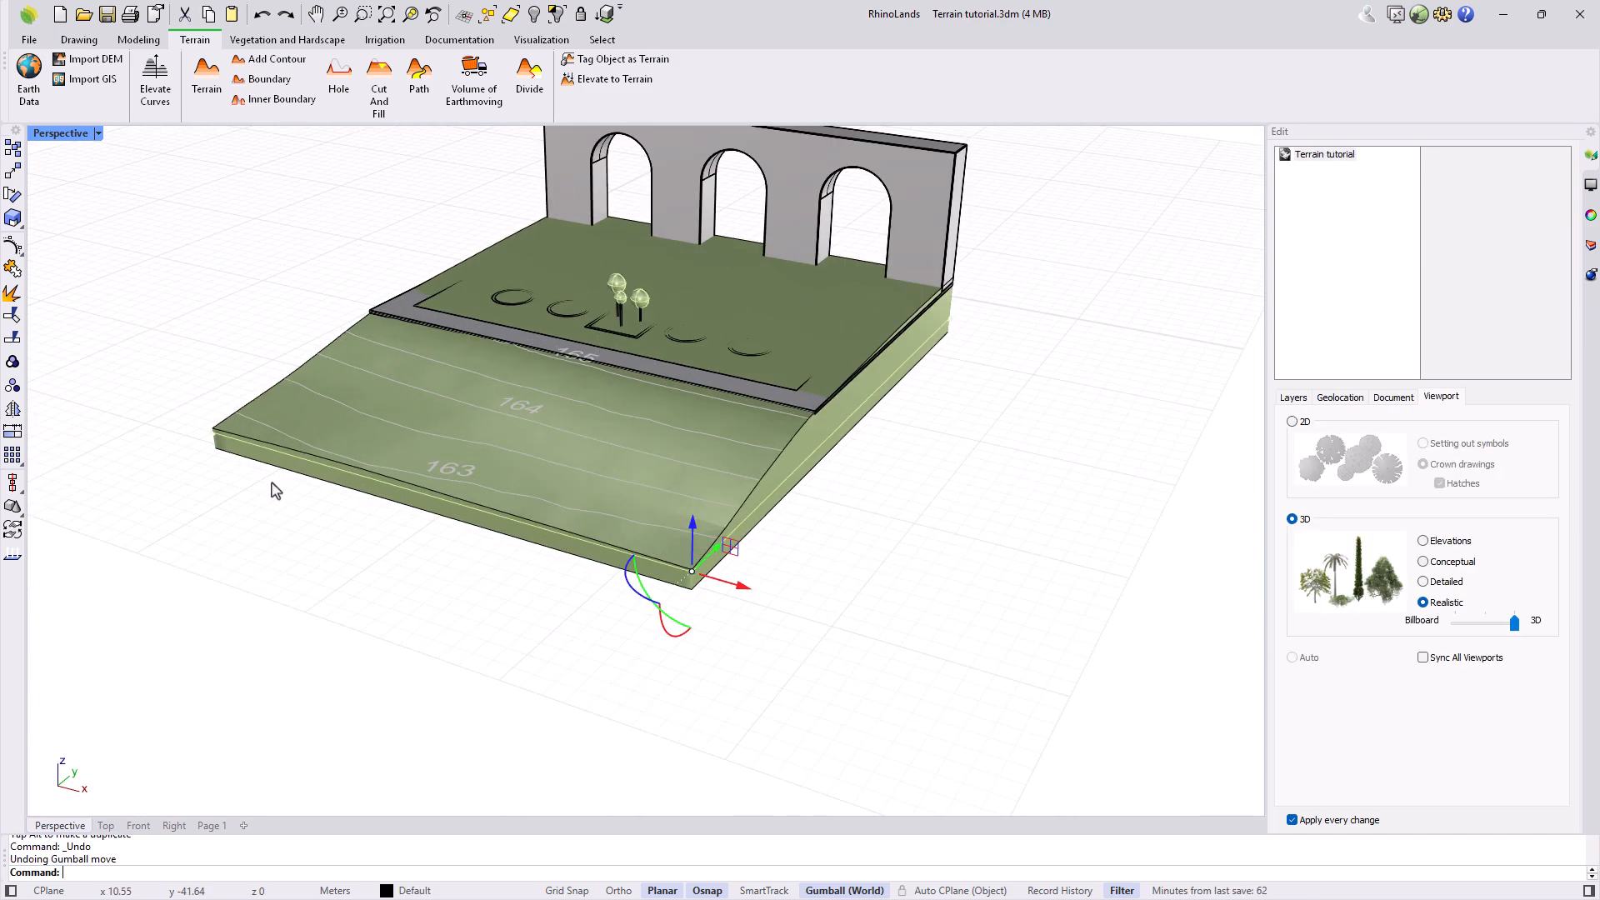
left_click(211, 442, "shift")
left_click_drag(452, 488, 395, 520)
left_click(838, 626)
scroll(548, 686, "down", 2)
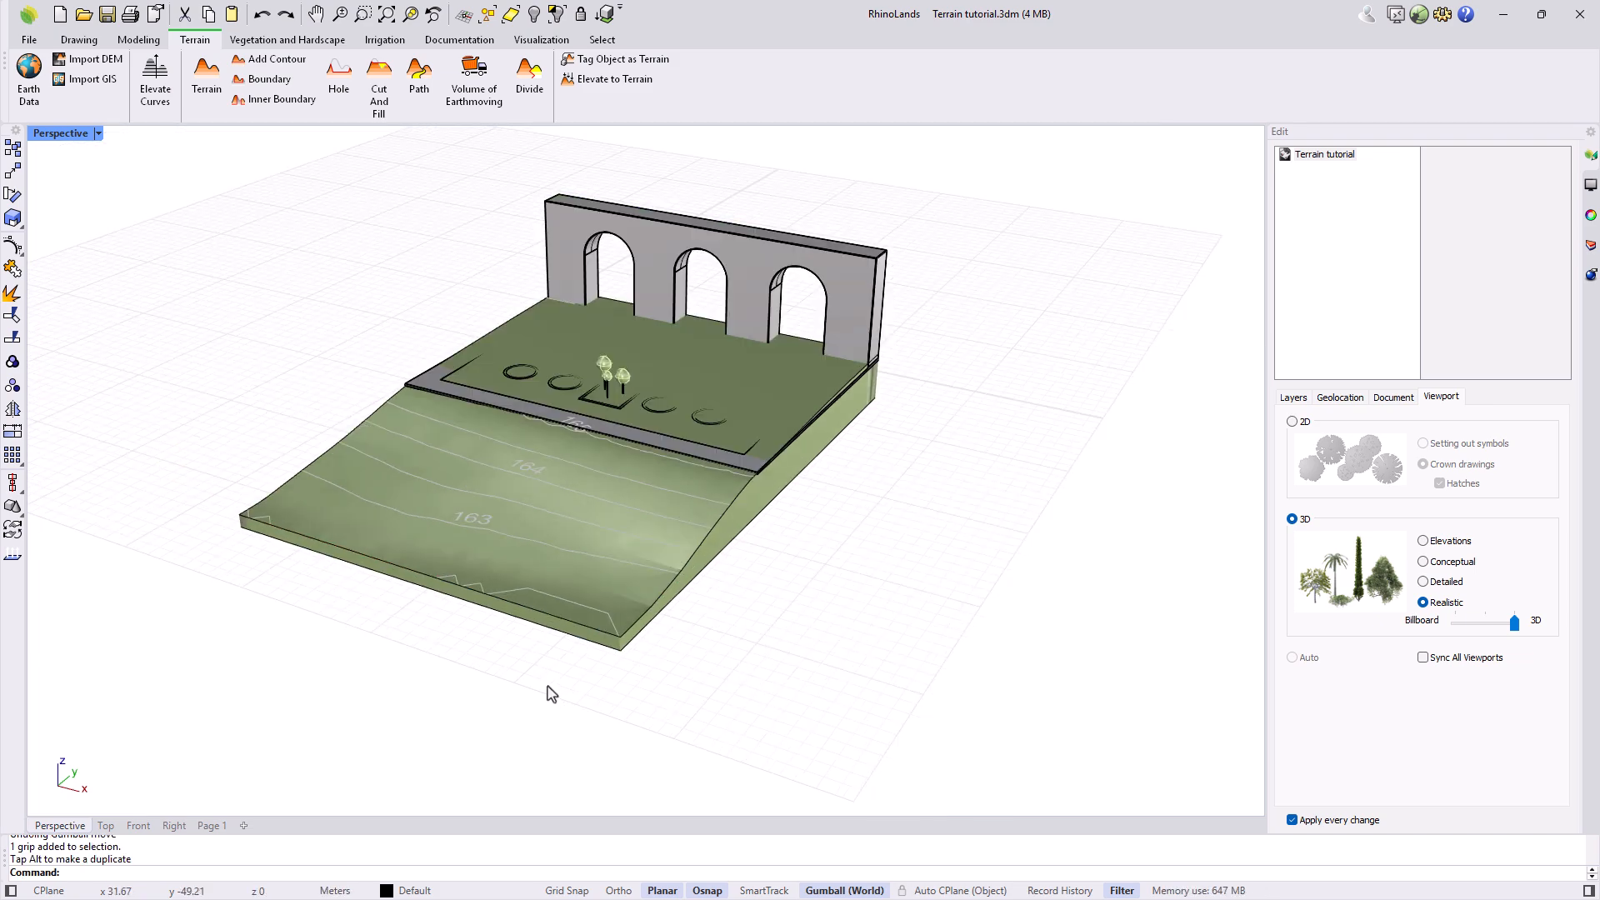
Step: Draw a closed, four-point freeform curve in the Top view over the terrain slope around the 163 and 164 contours
left_click(283, 100)
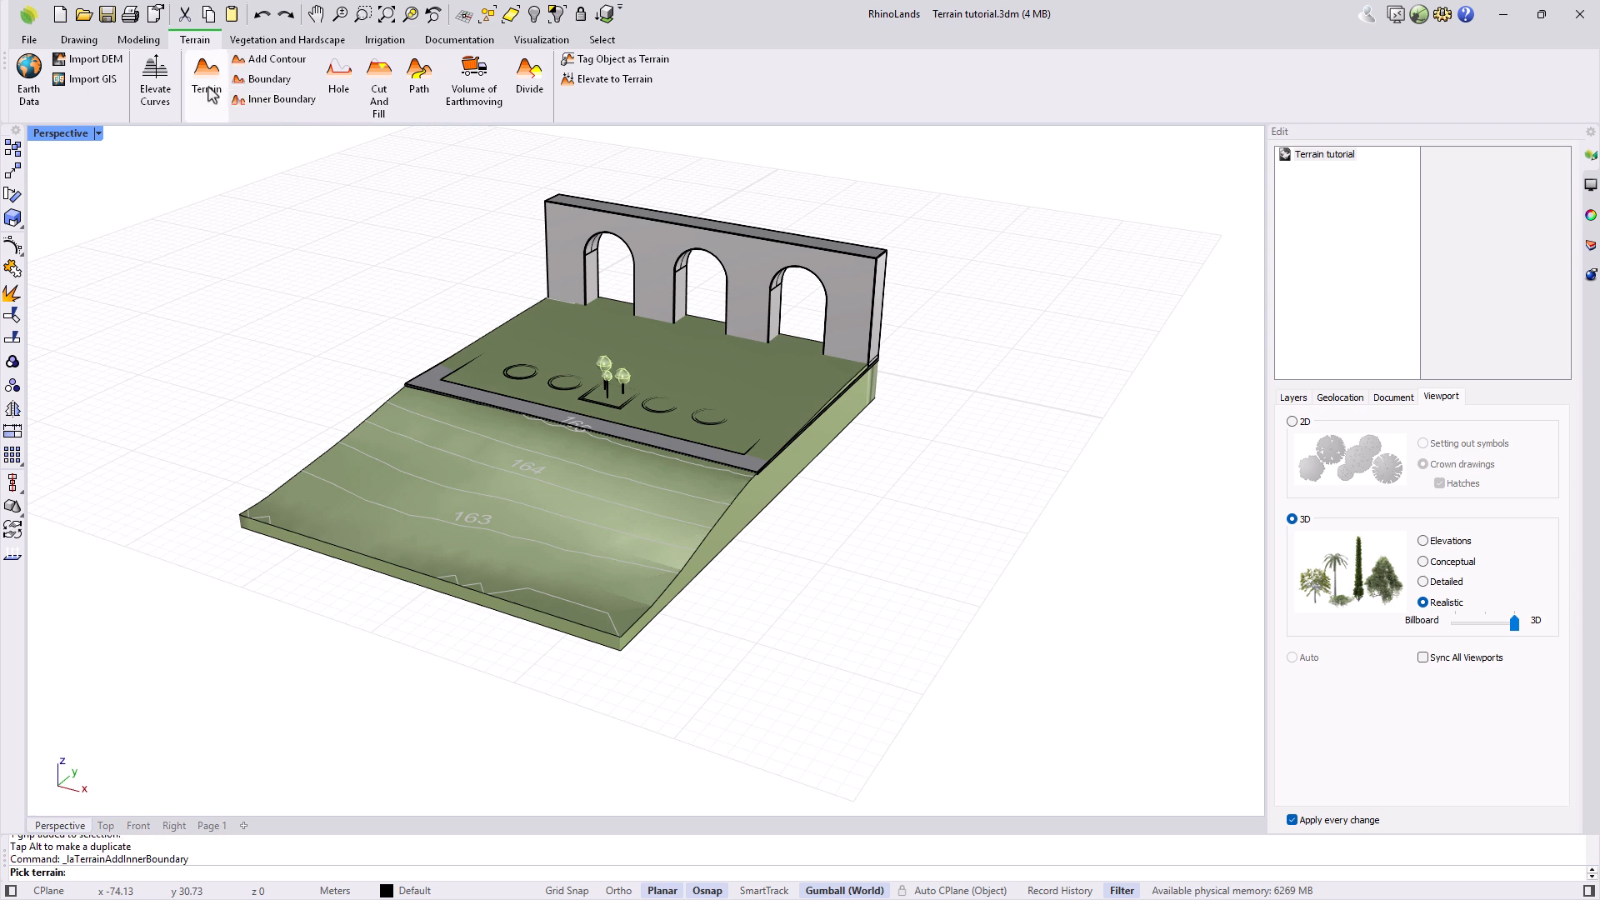
left_click(79, 39)
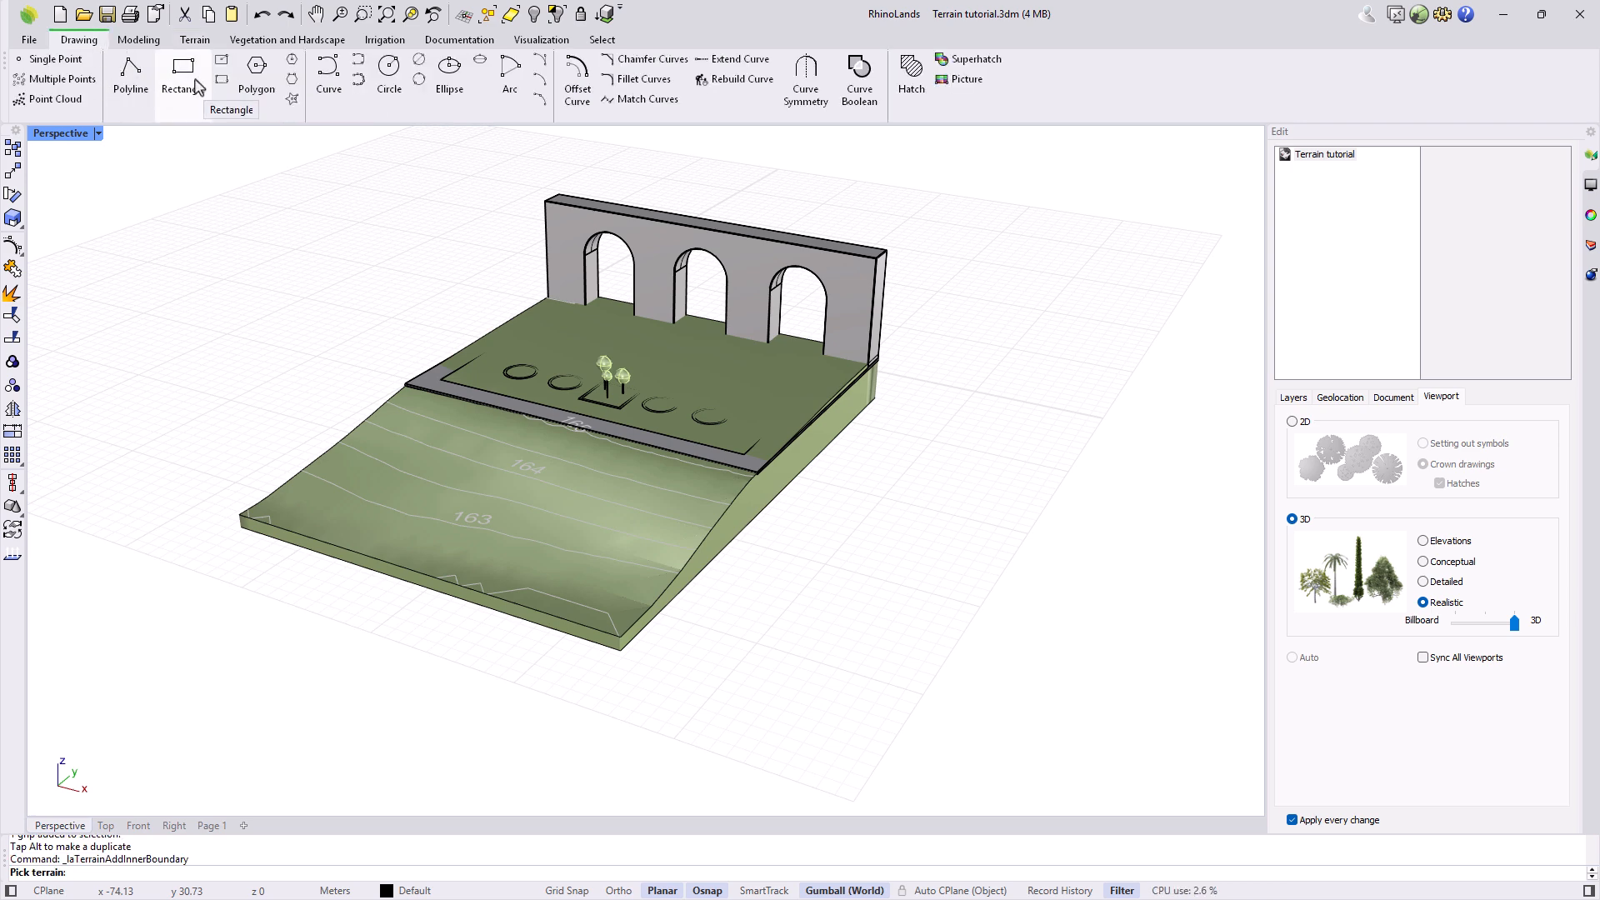
left_click(329, 73)
double_click(72, 134)
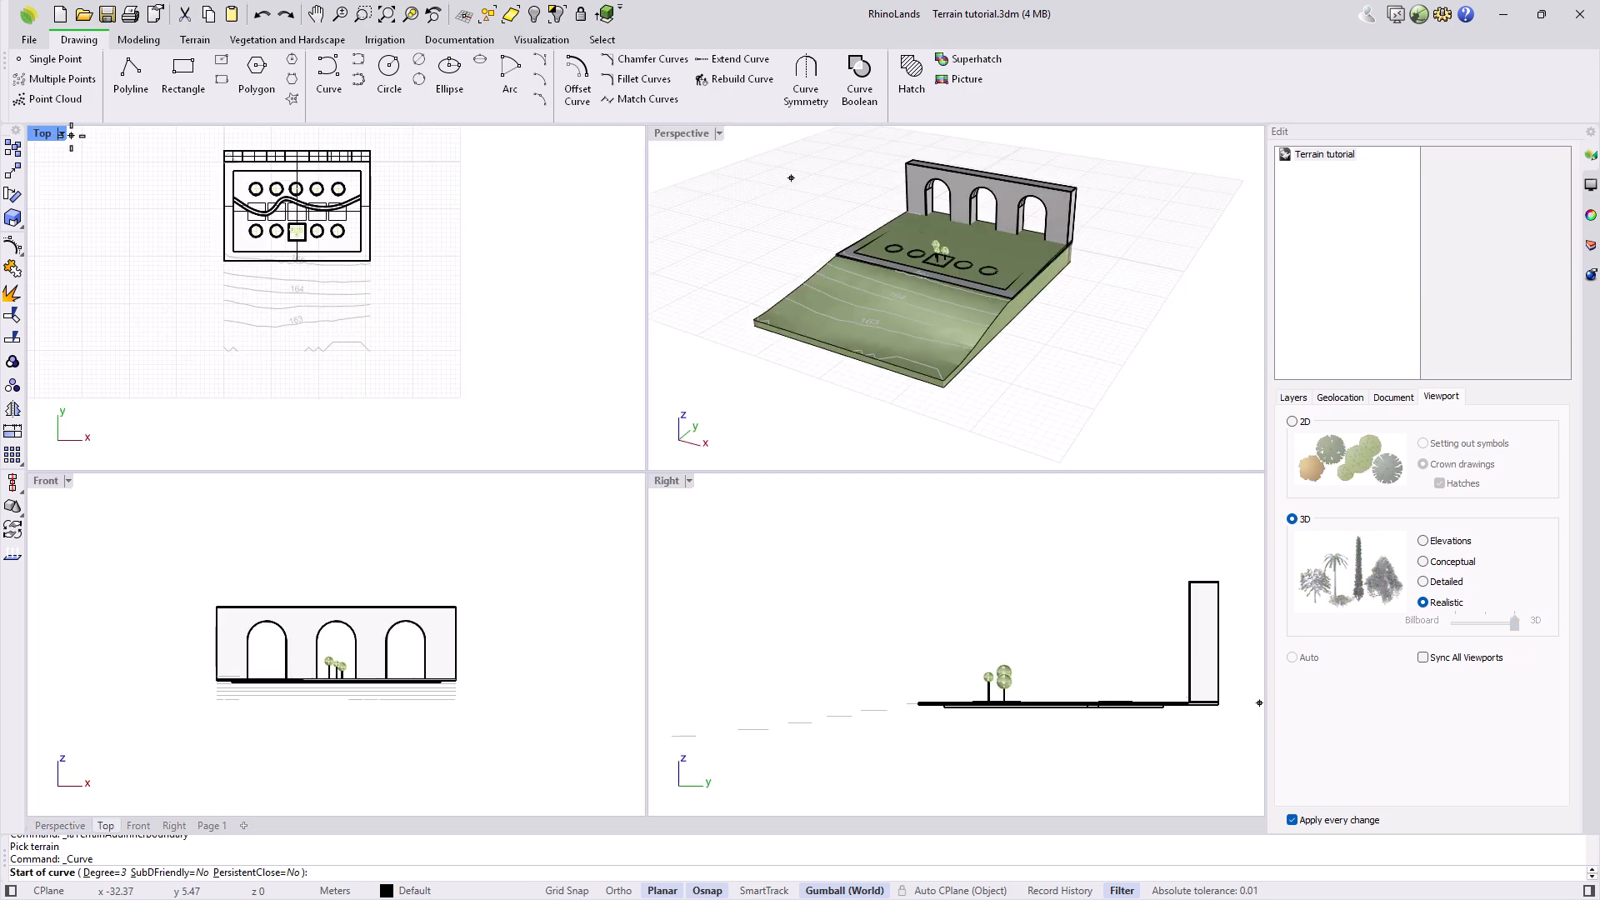
scroll(259, 328, "up", 6)
left_click(269, 298)
left_click(292, 260)
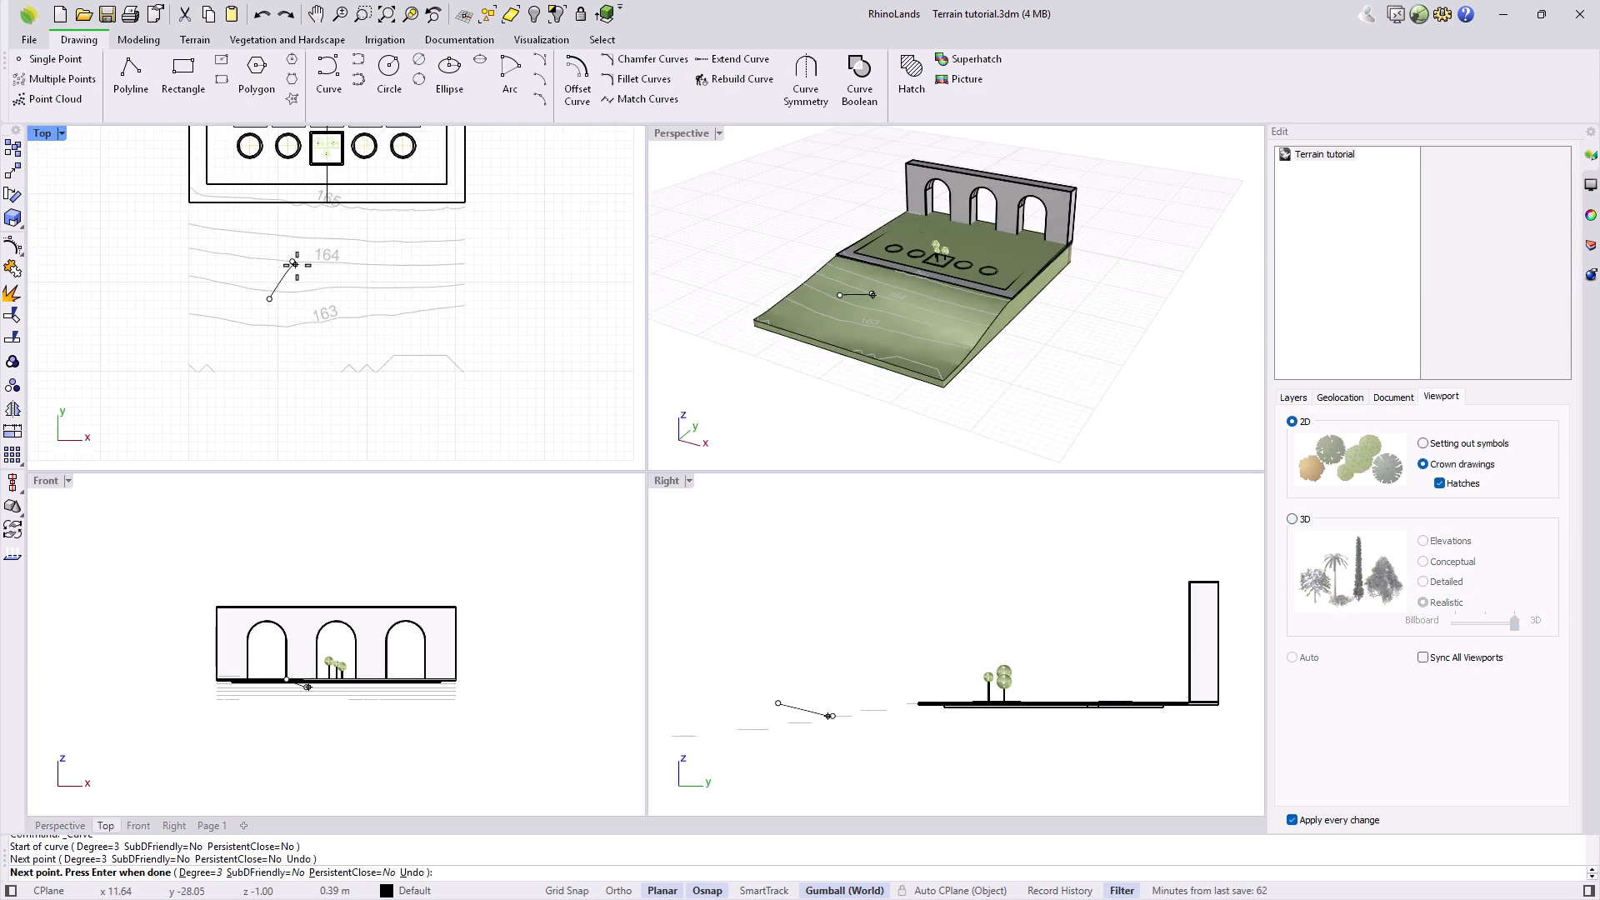
left_click(370, 279)
left_click(349, 340)
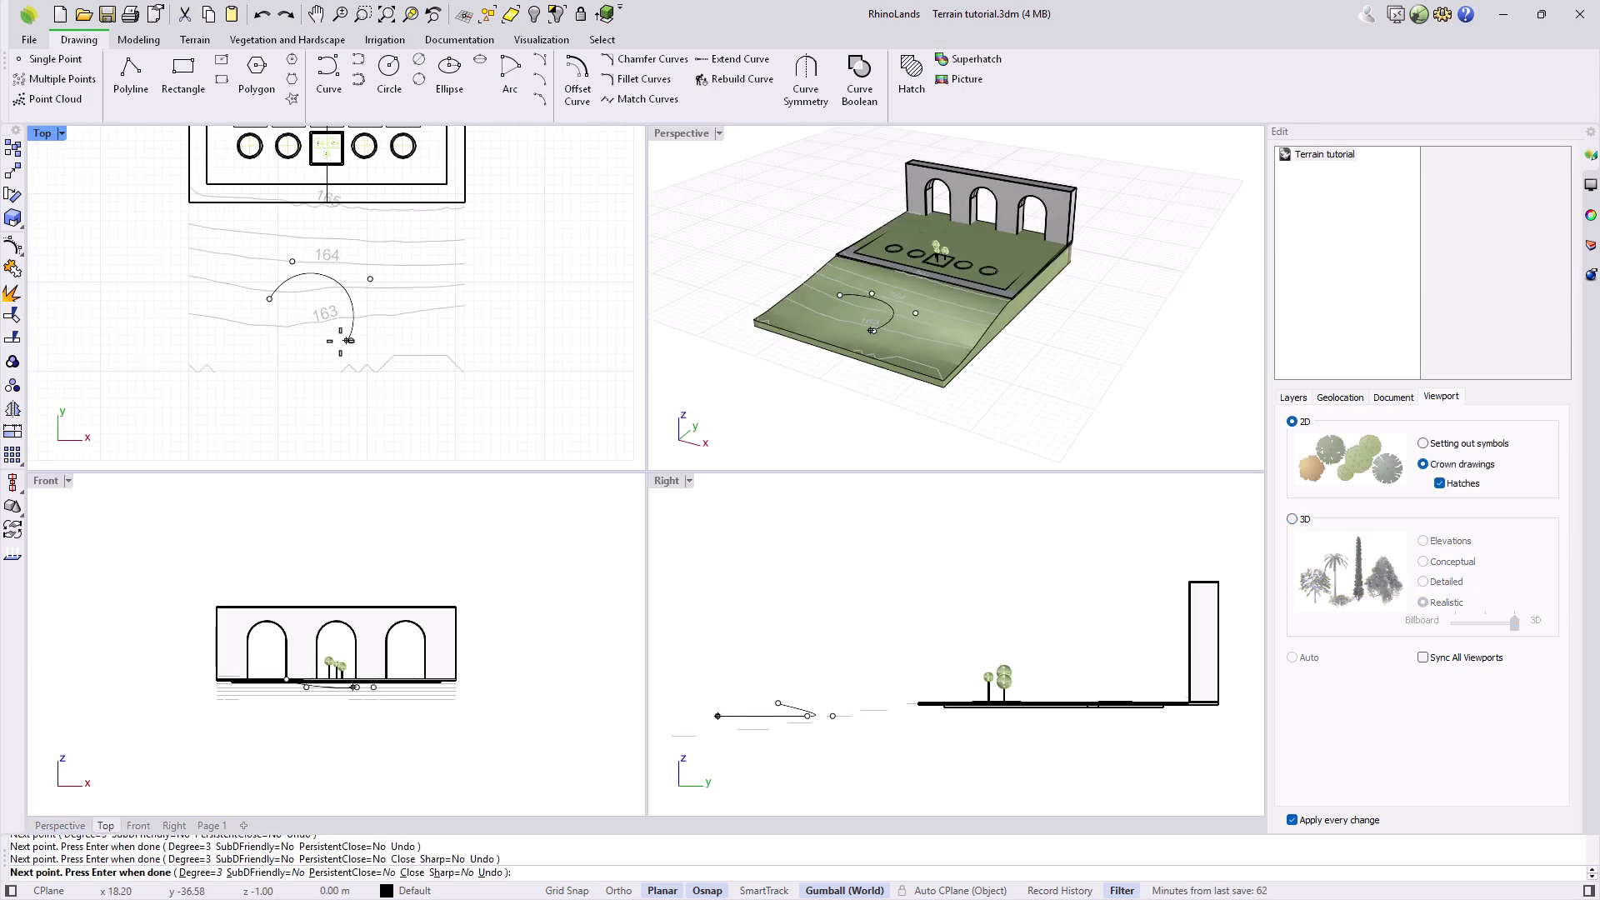
left_click(270, 298)
Step: Add the closed freeform curve to the terrain as an inner boundary, working in the Perspective view
left_click(675, 145)
double_click(675, 143)
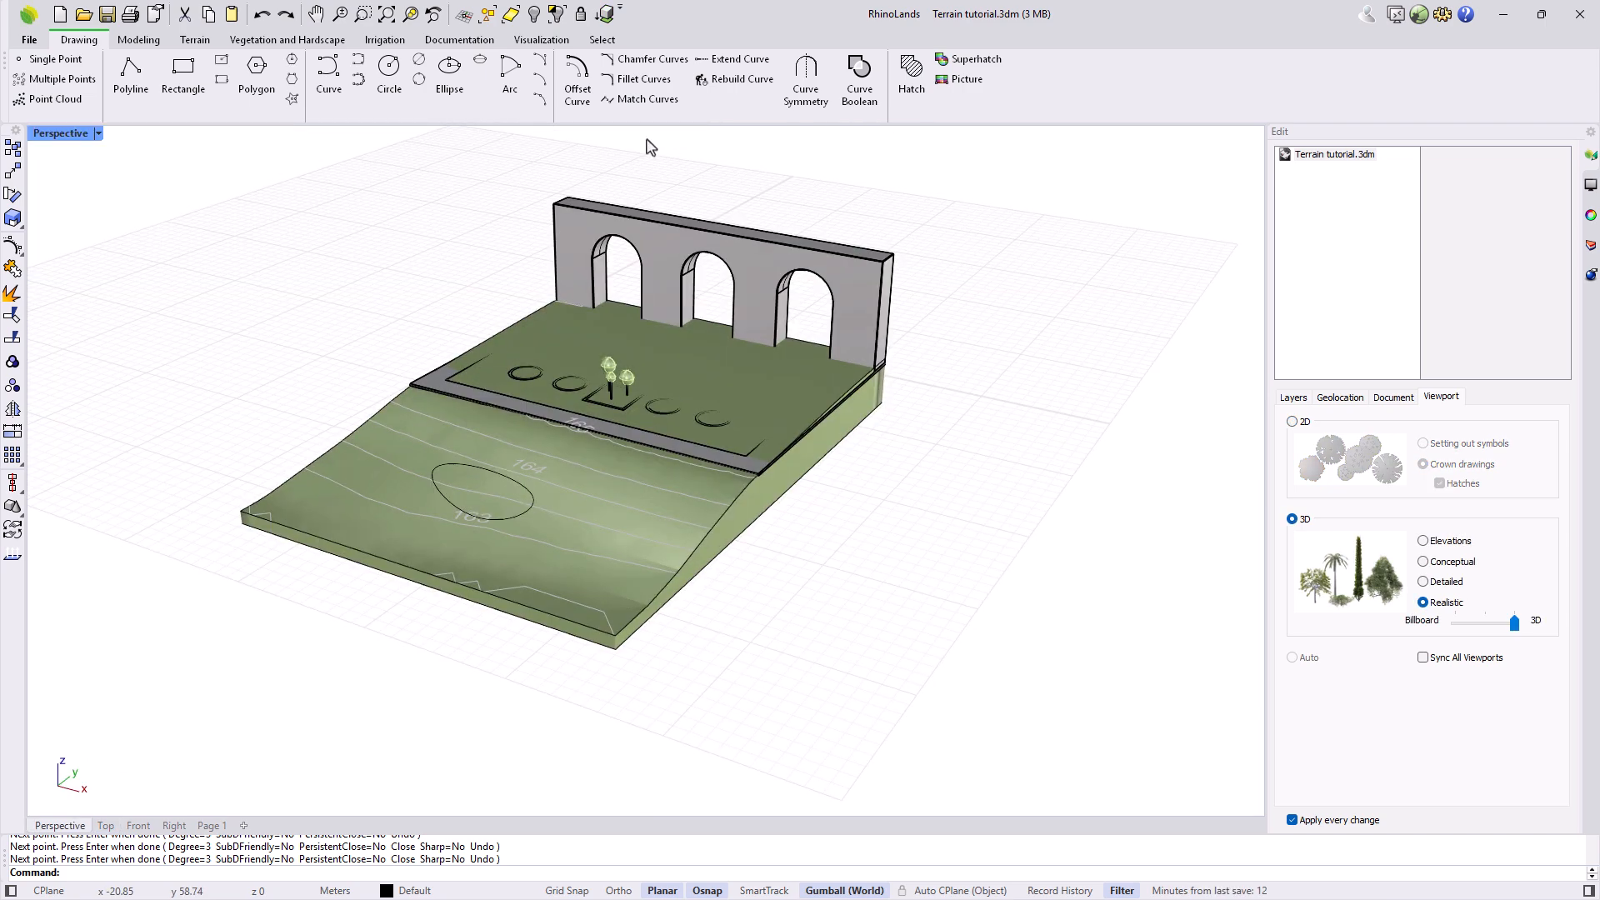
left_click(195, 39)
left_click(277, 98)
left_click(573, 534)
key("Return")
left_click(516, 520)
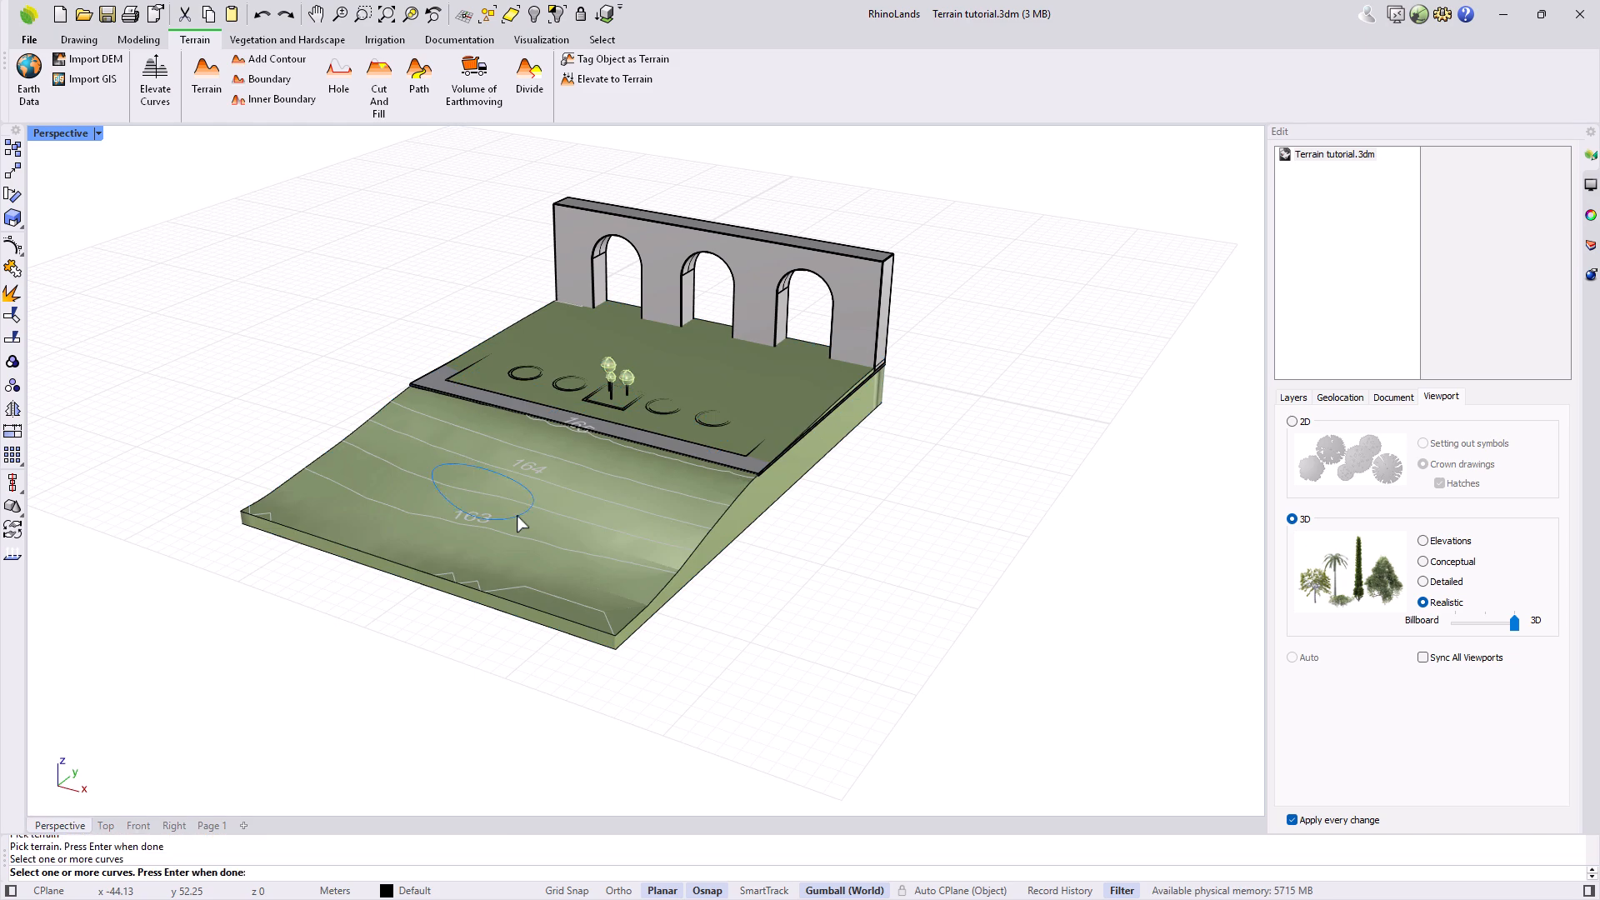
key("Return")
Step: Remove the inner boundary from the terrain's data and delete its closed freeform curve
right_click_drag(520, 530, 529, 575)
left_click(529, 575)
left_click(1371, 216)
left_click(1458, 191)
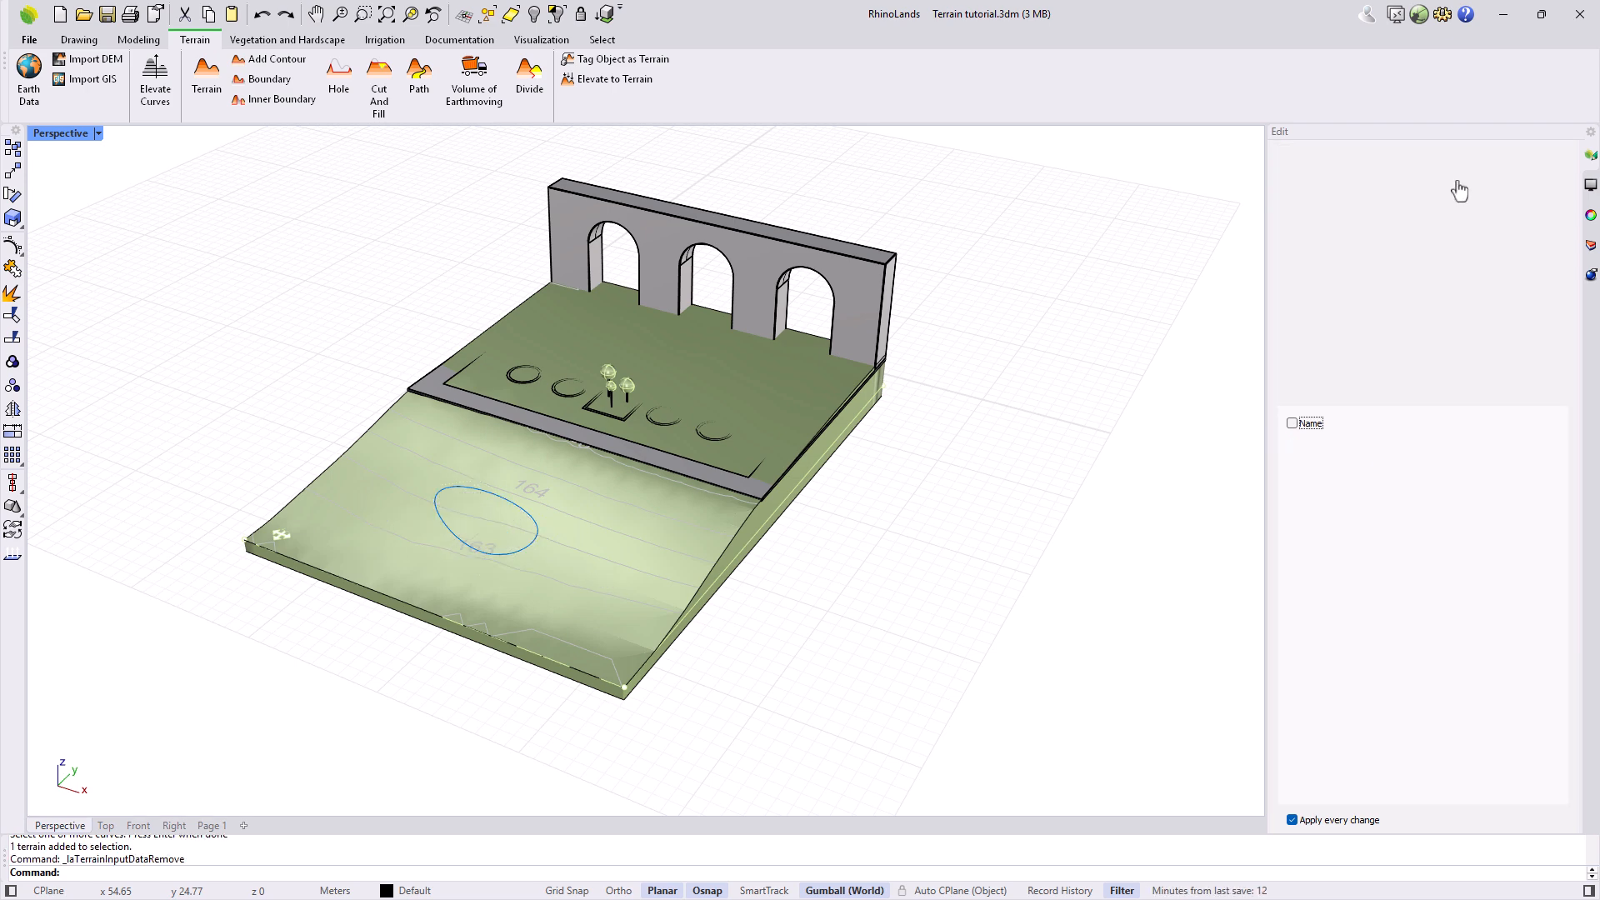
left_click(530, 546)
key("Delete")
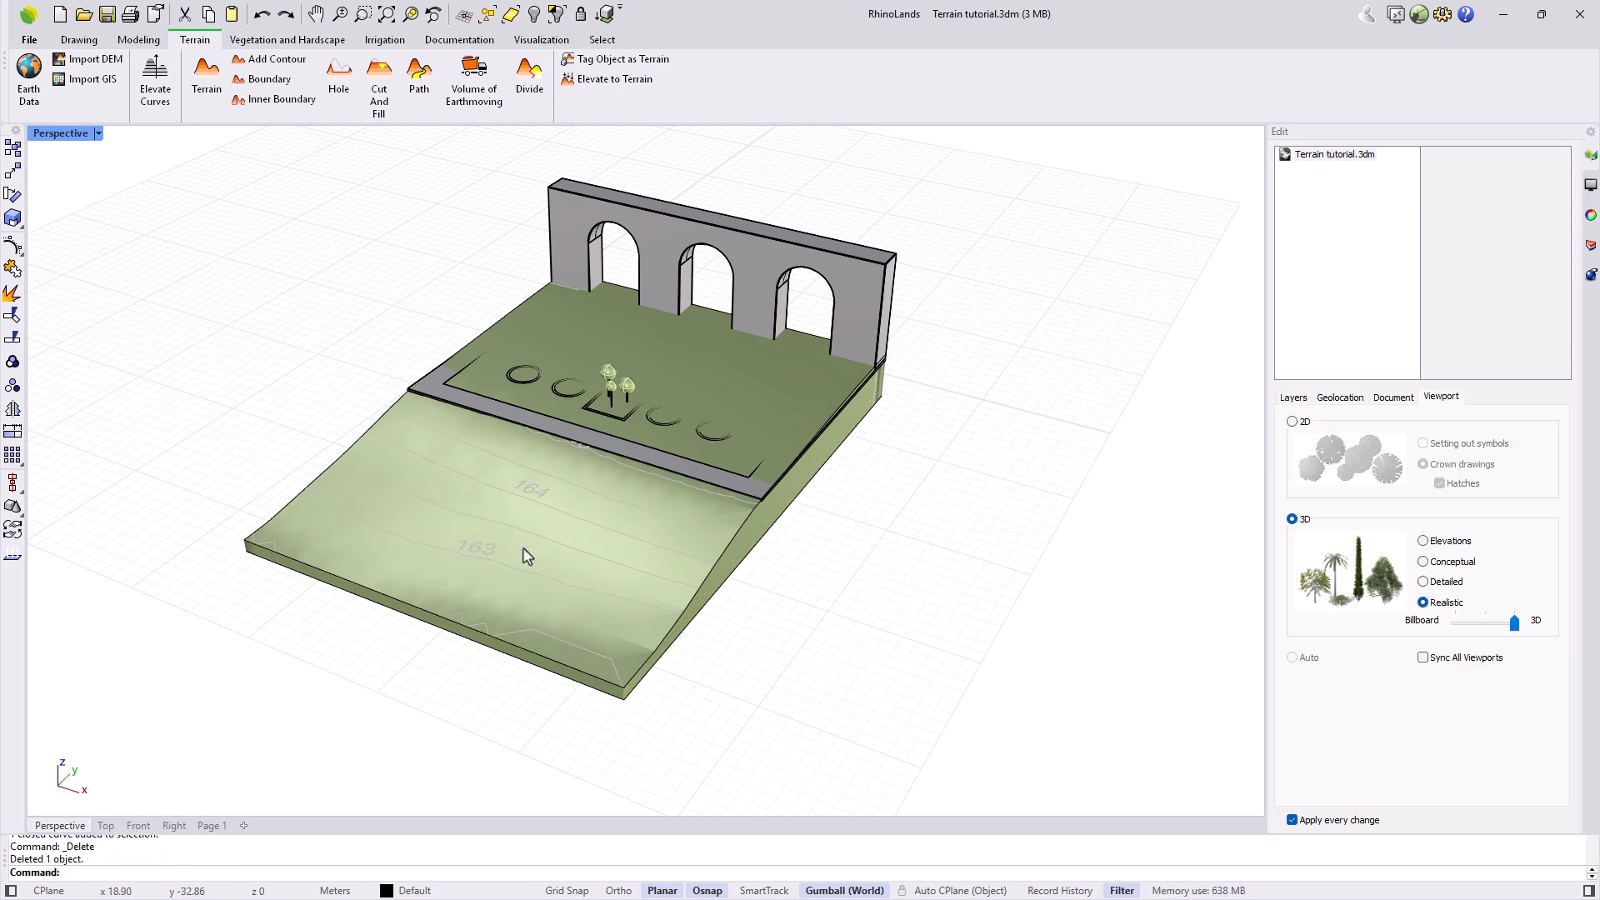
Step: Add a hole to the terrain from the platform's outer rectangular outline, switching the Perspective view to Wireframe to pick it
left_click(330, 93)
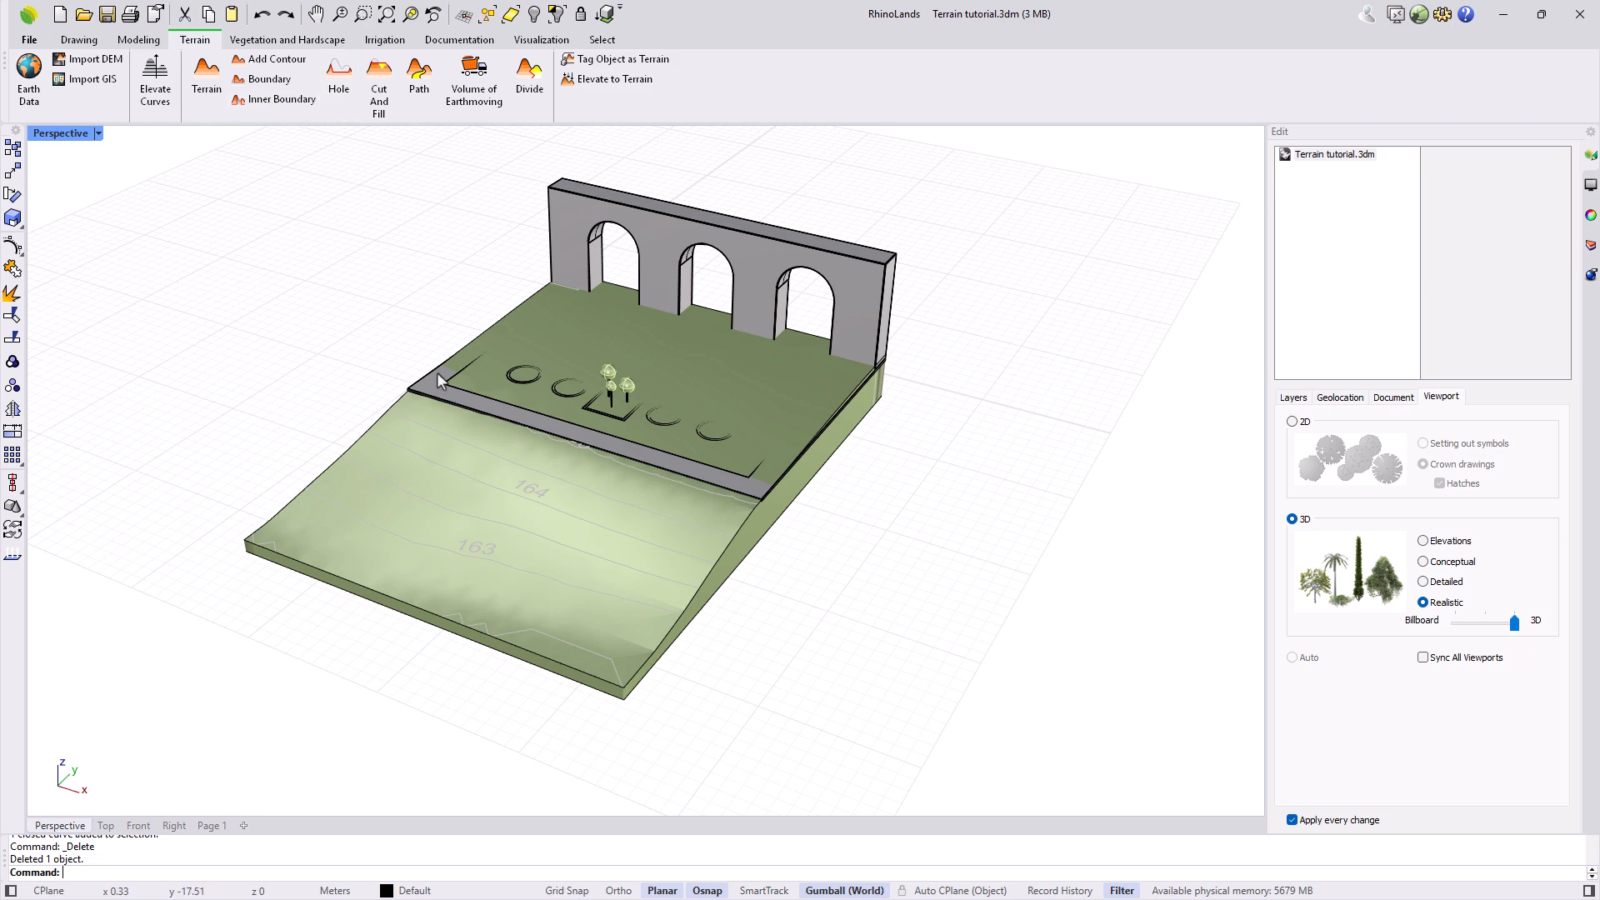
right_click_drag(660, 352, 837, 530)
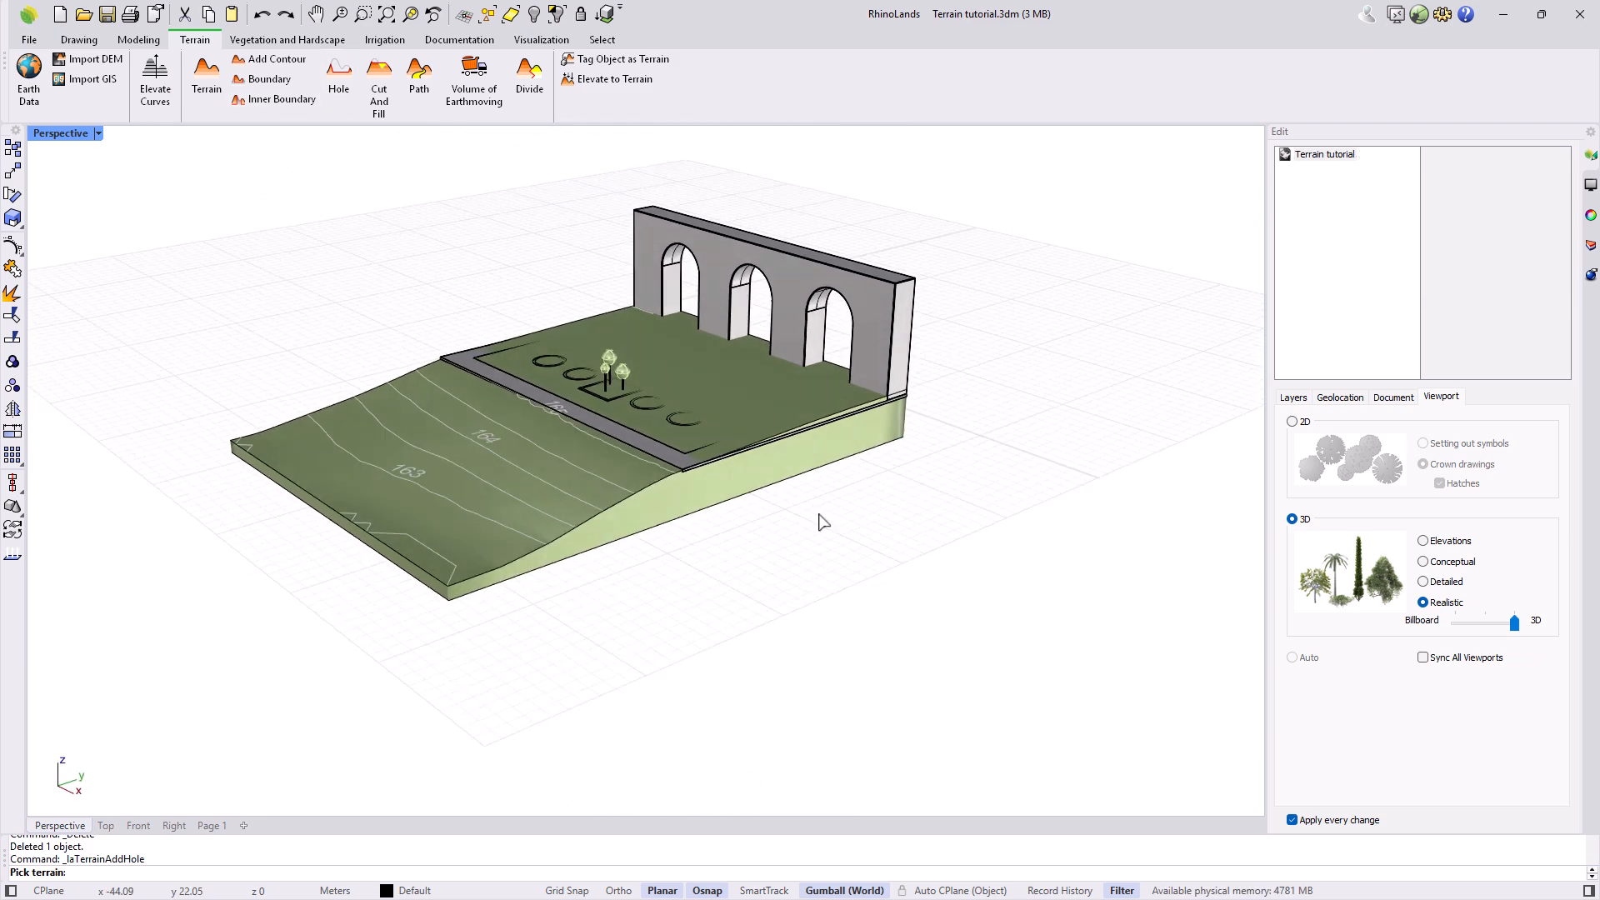
scroll(861, 454, "up", 3)
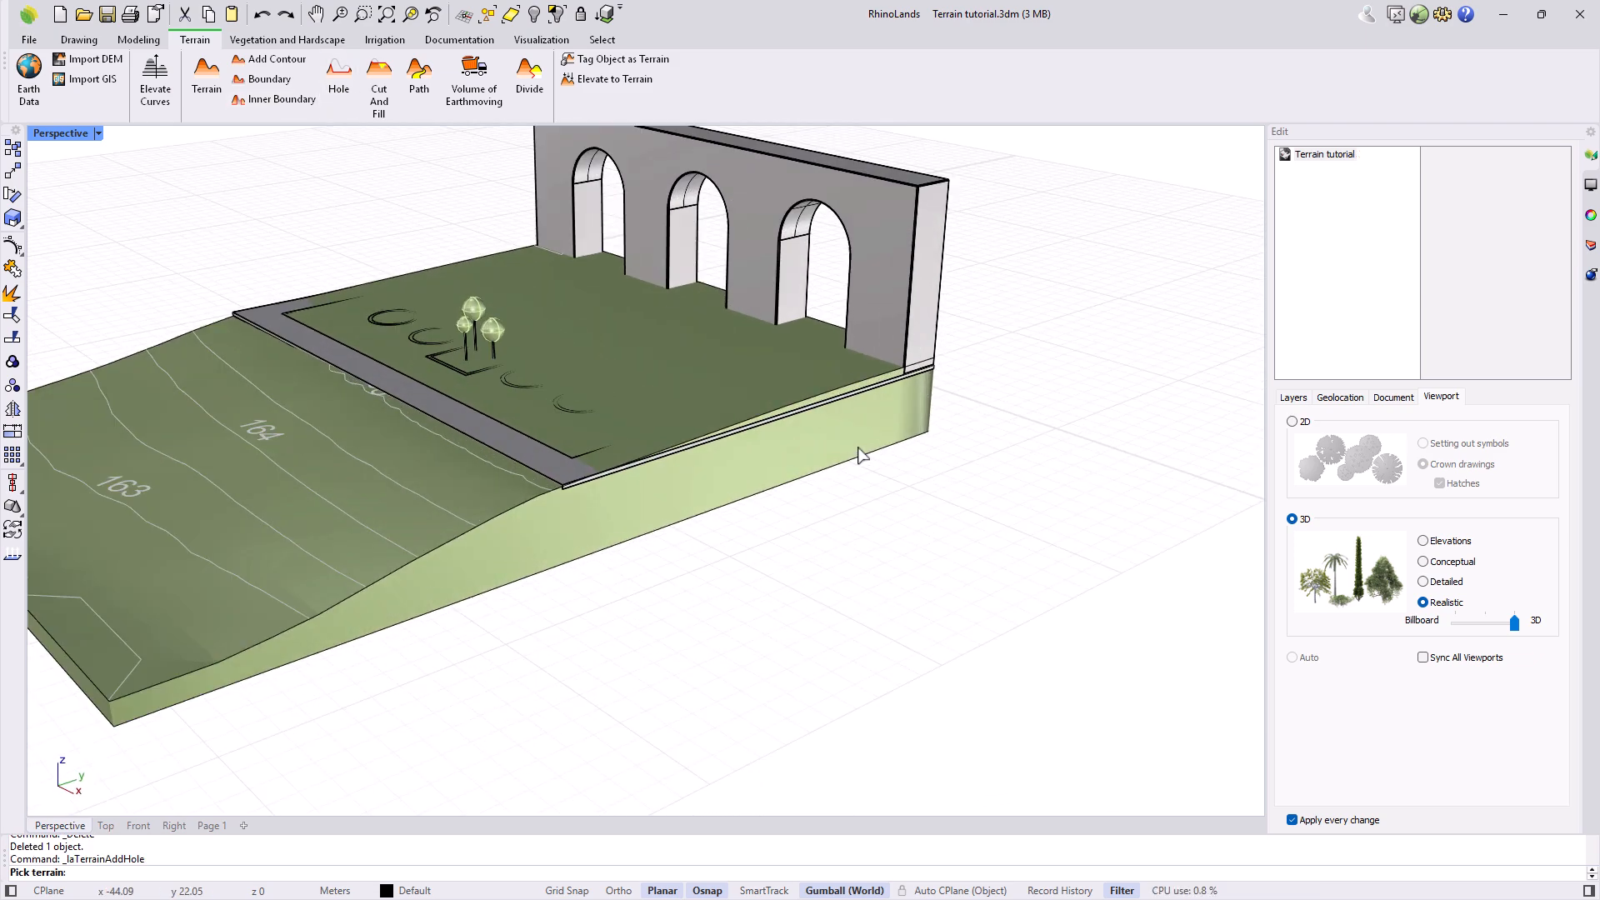
left_click(97, 138)
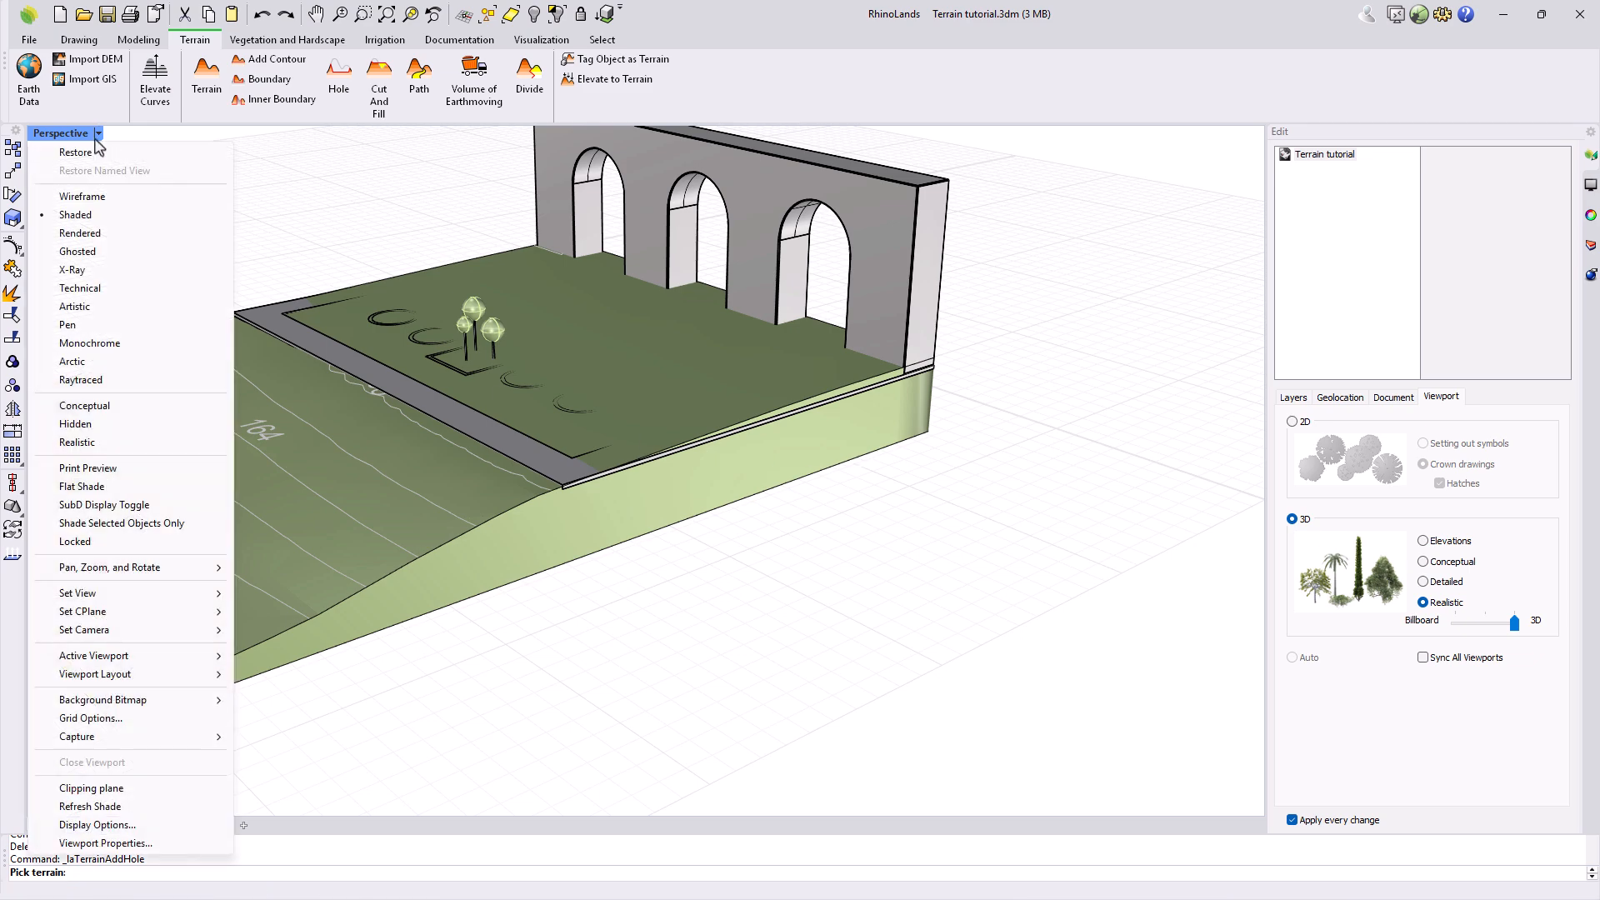
left_click(96, 197)
left_click(581, 510)
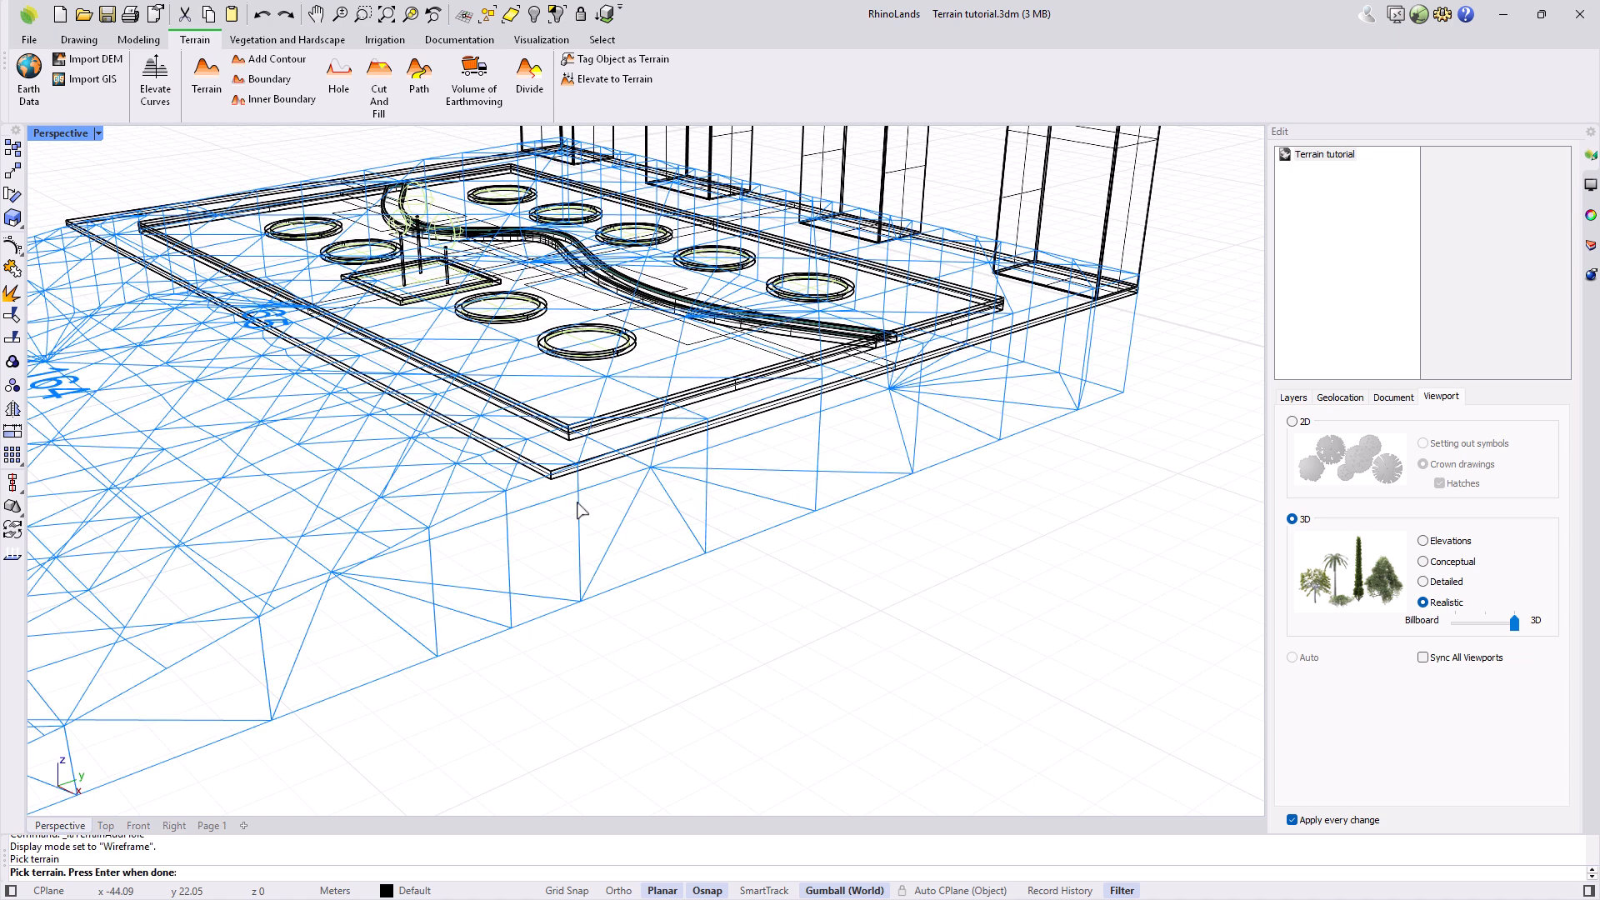
key("Return")
scroll(581, 510, "up", 2)
left_click(590, 470)
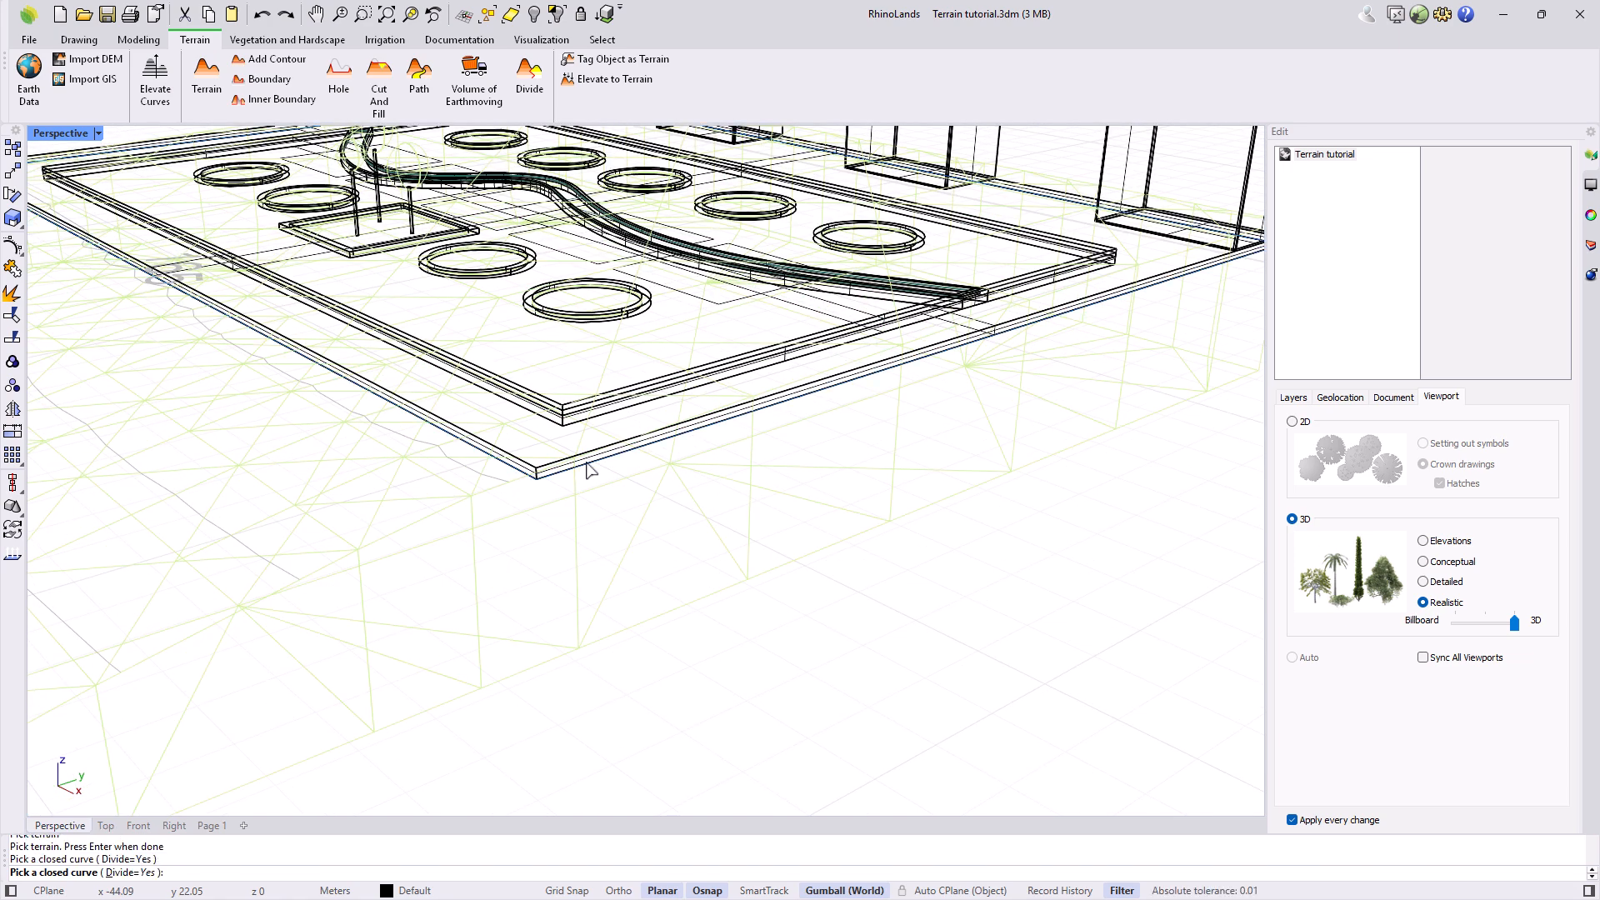
scroll(590, 470, "down", 3)
right_click_drag(590, 471, 554, 550)
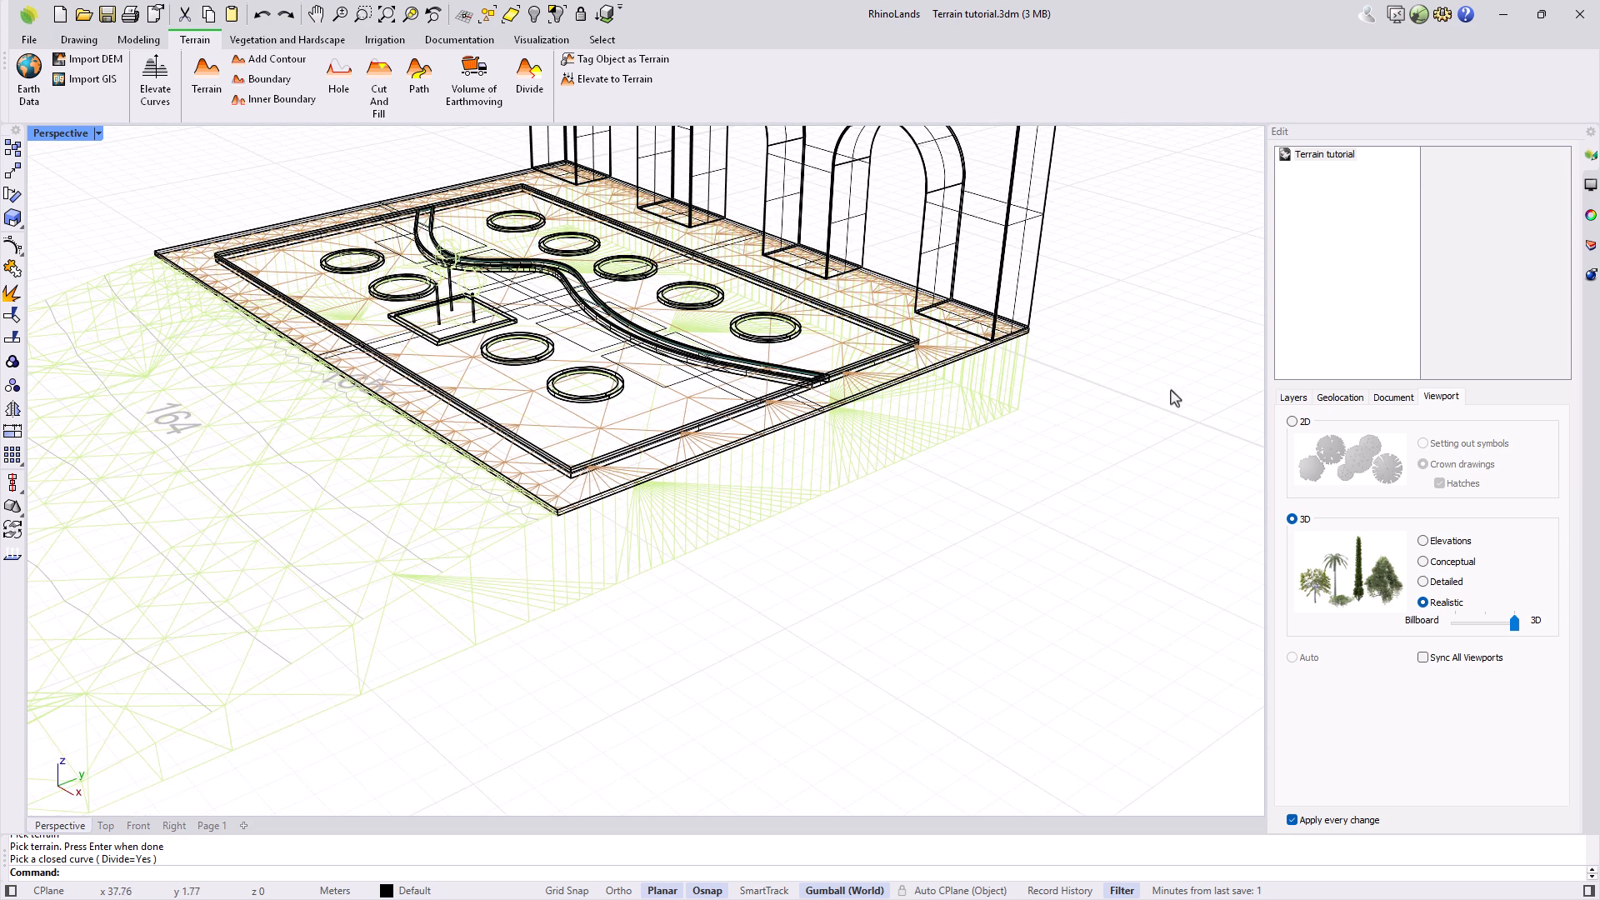
Step: Hide the Modeling layer and add a second hole to the terrain from the inner rectangular curve
left_click(1587, 250)
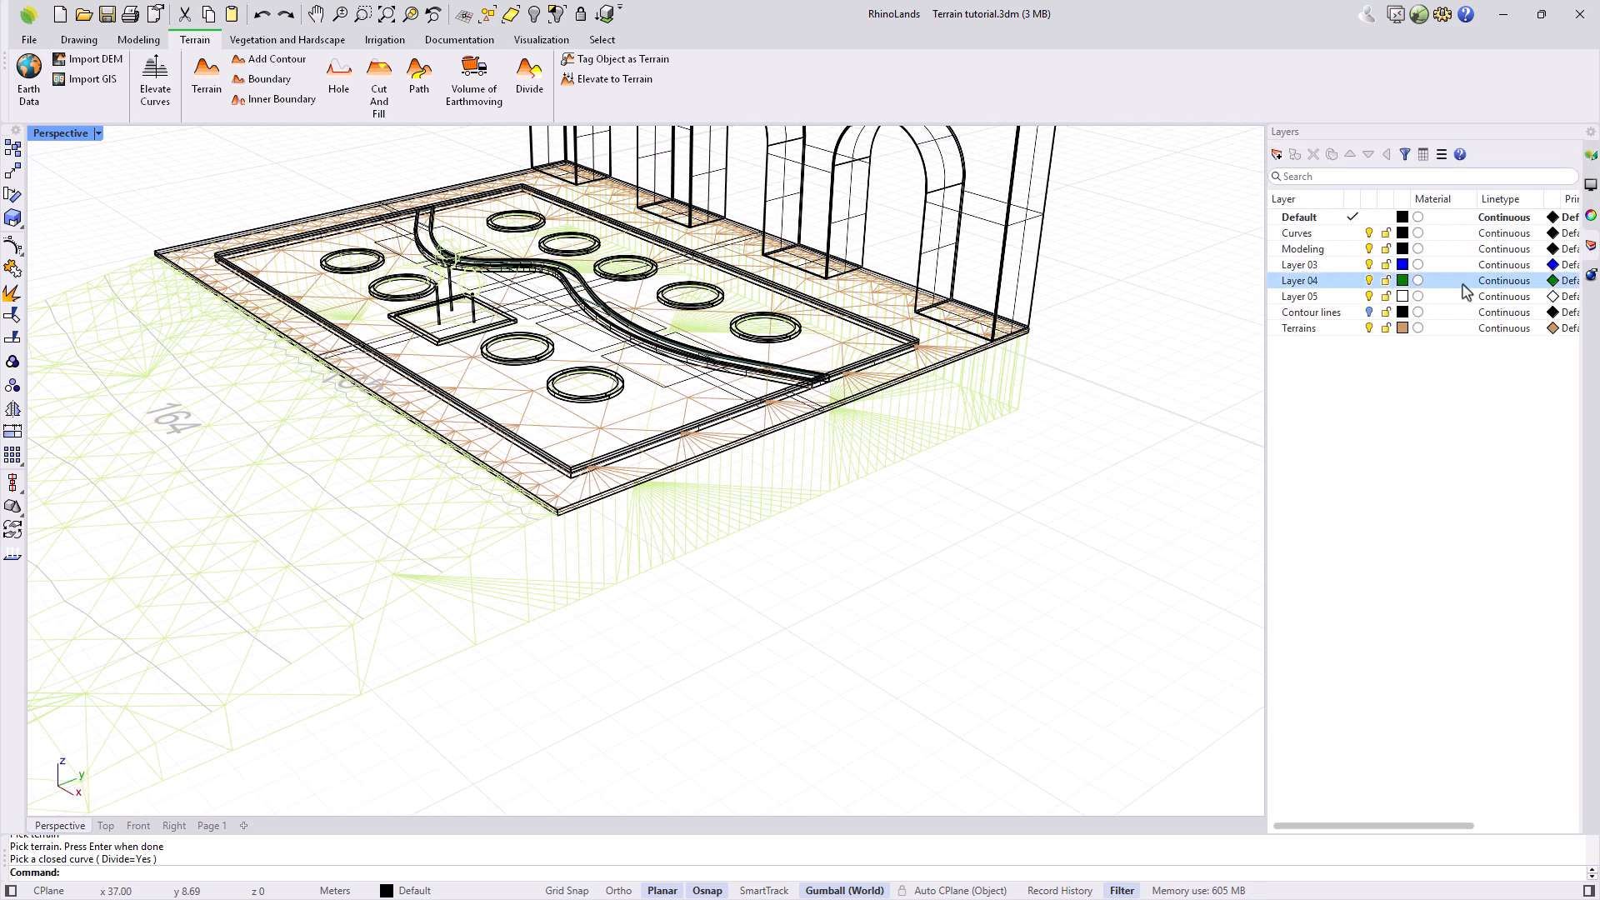
left_click(1368, 249)
scroll(659, 439, "up", 2)
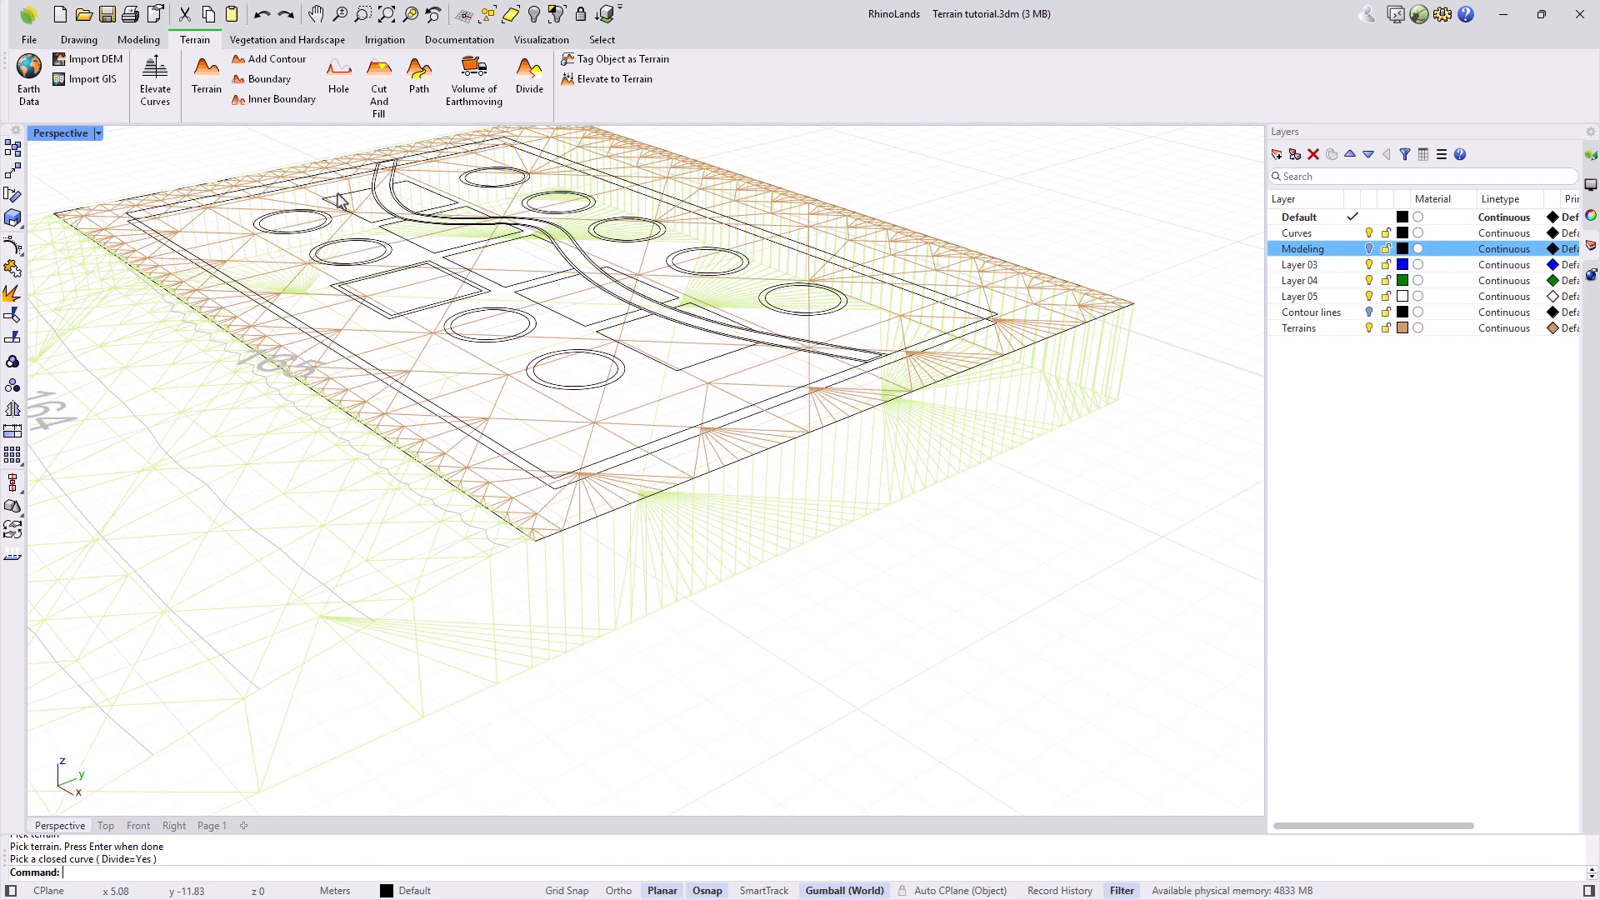
left_click(339, 83)
left_click(606, 597)
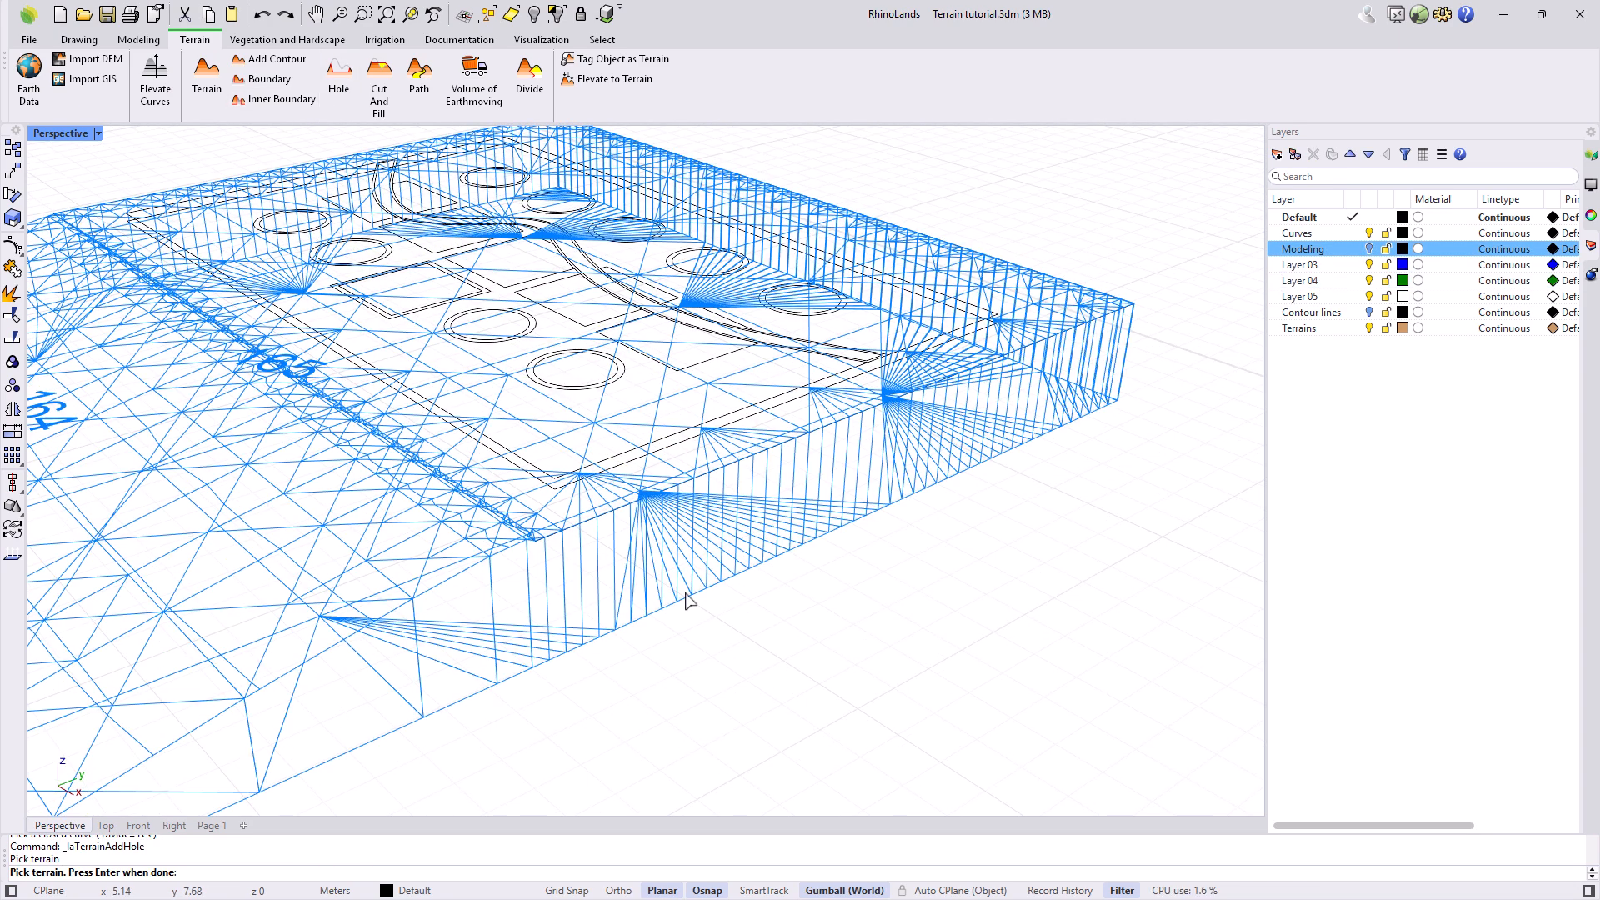
key("Return")
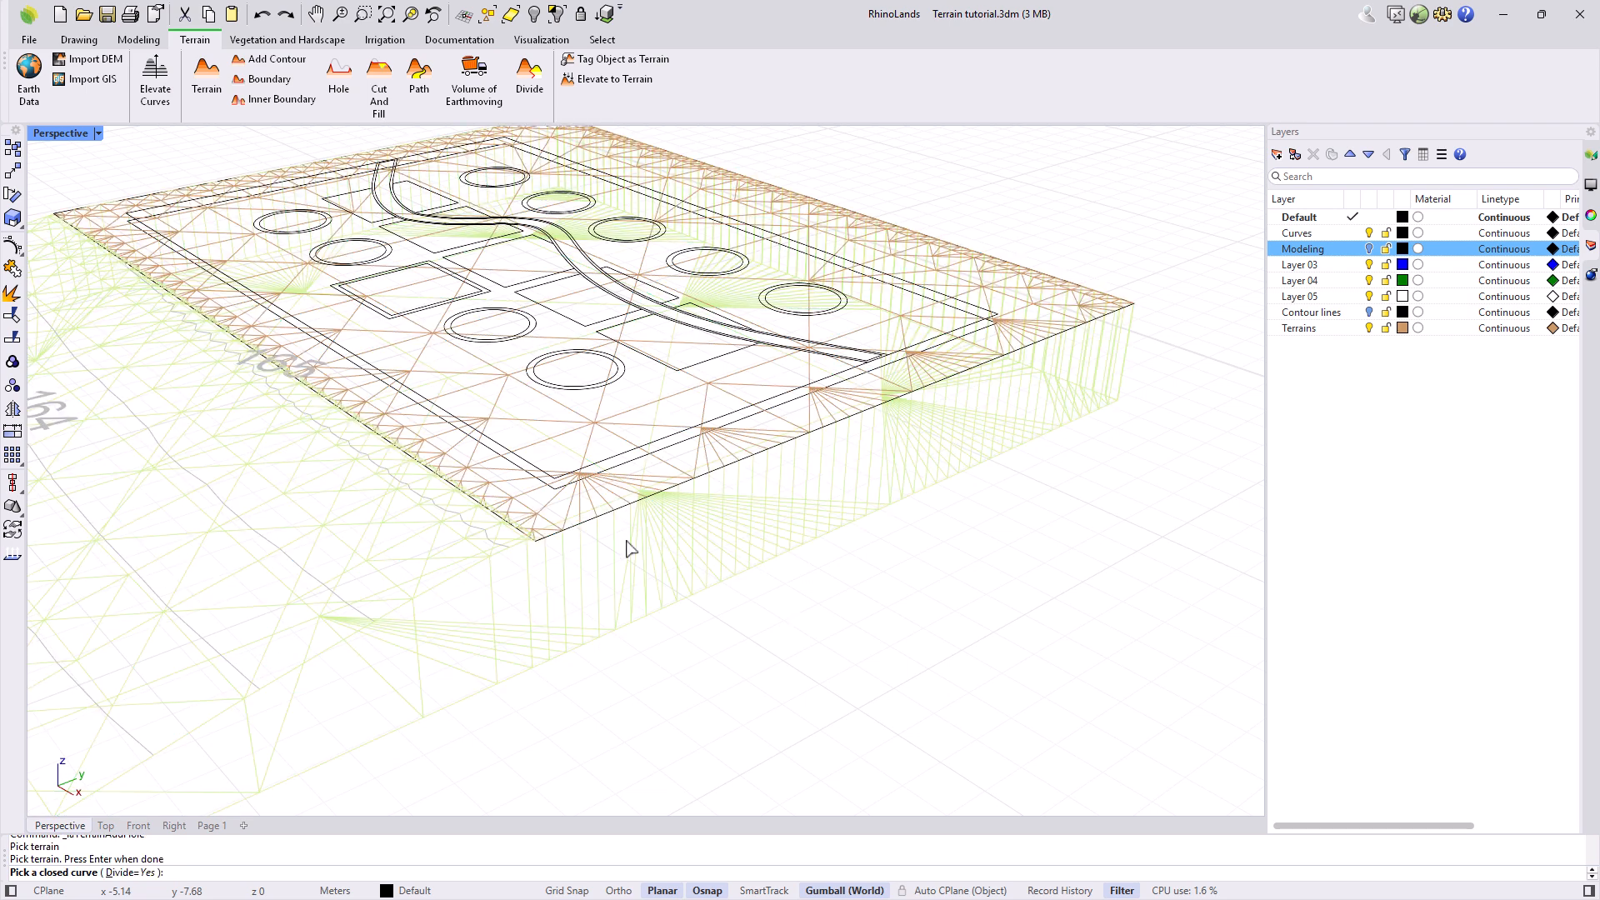
left_click(630, 460)
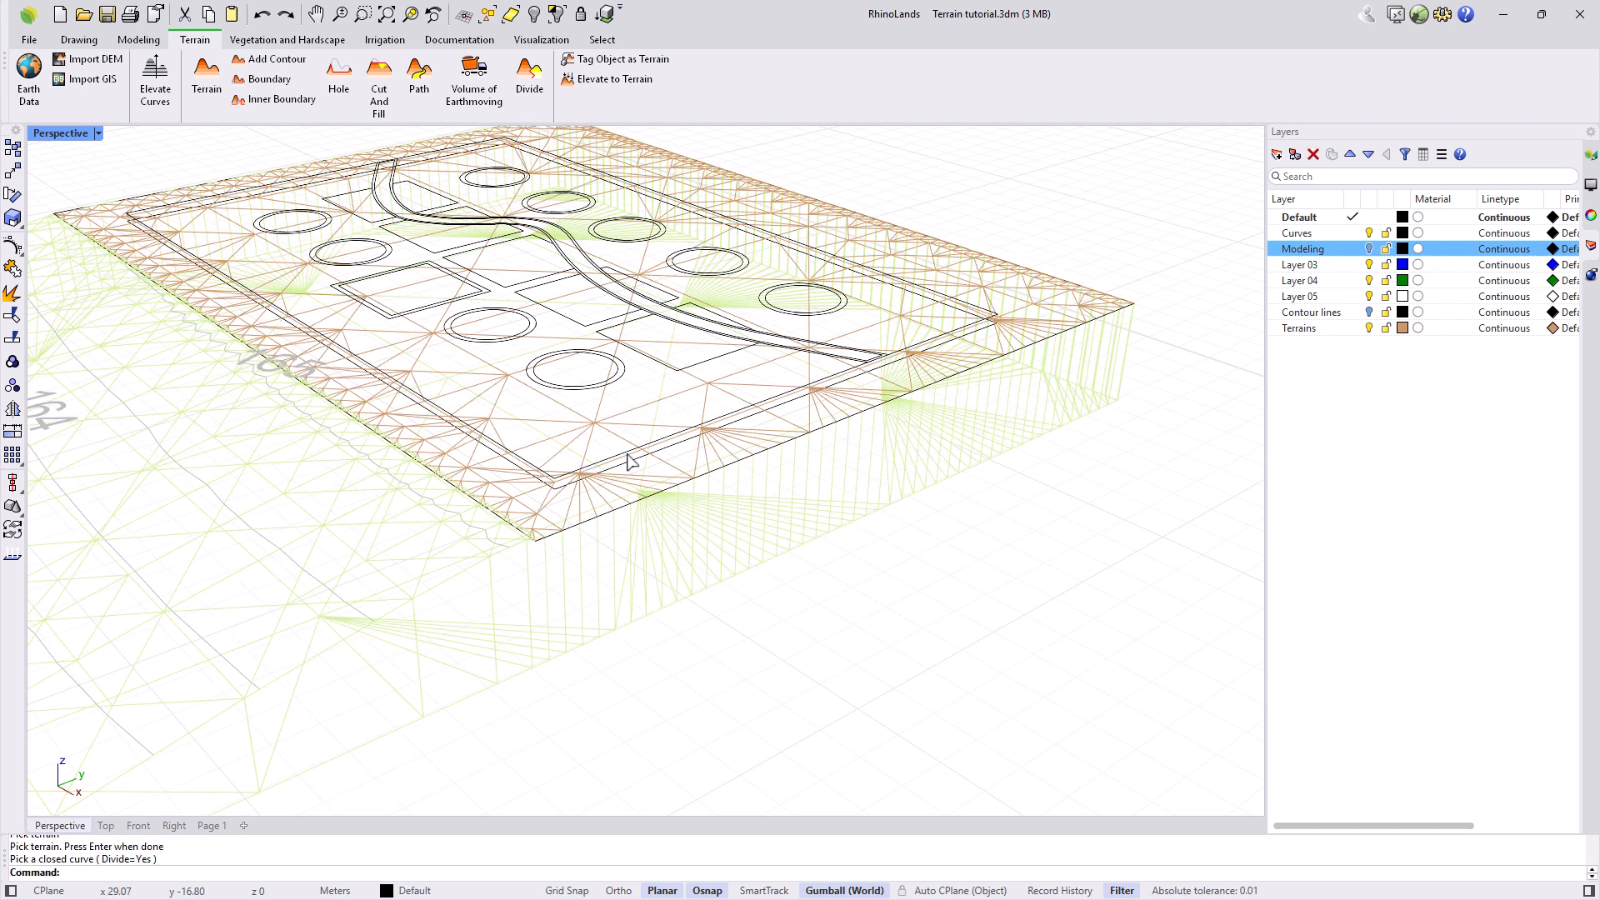
Step: Hide the Curves layer and set the Perspective view to Shaded display
left_click(1369, 232)
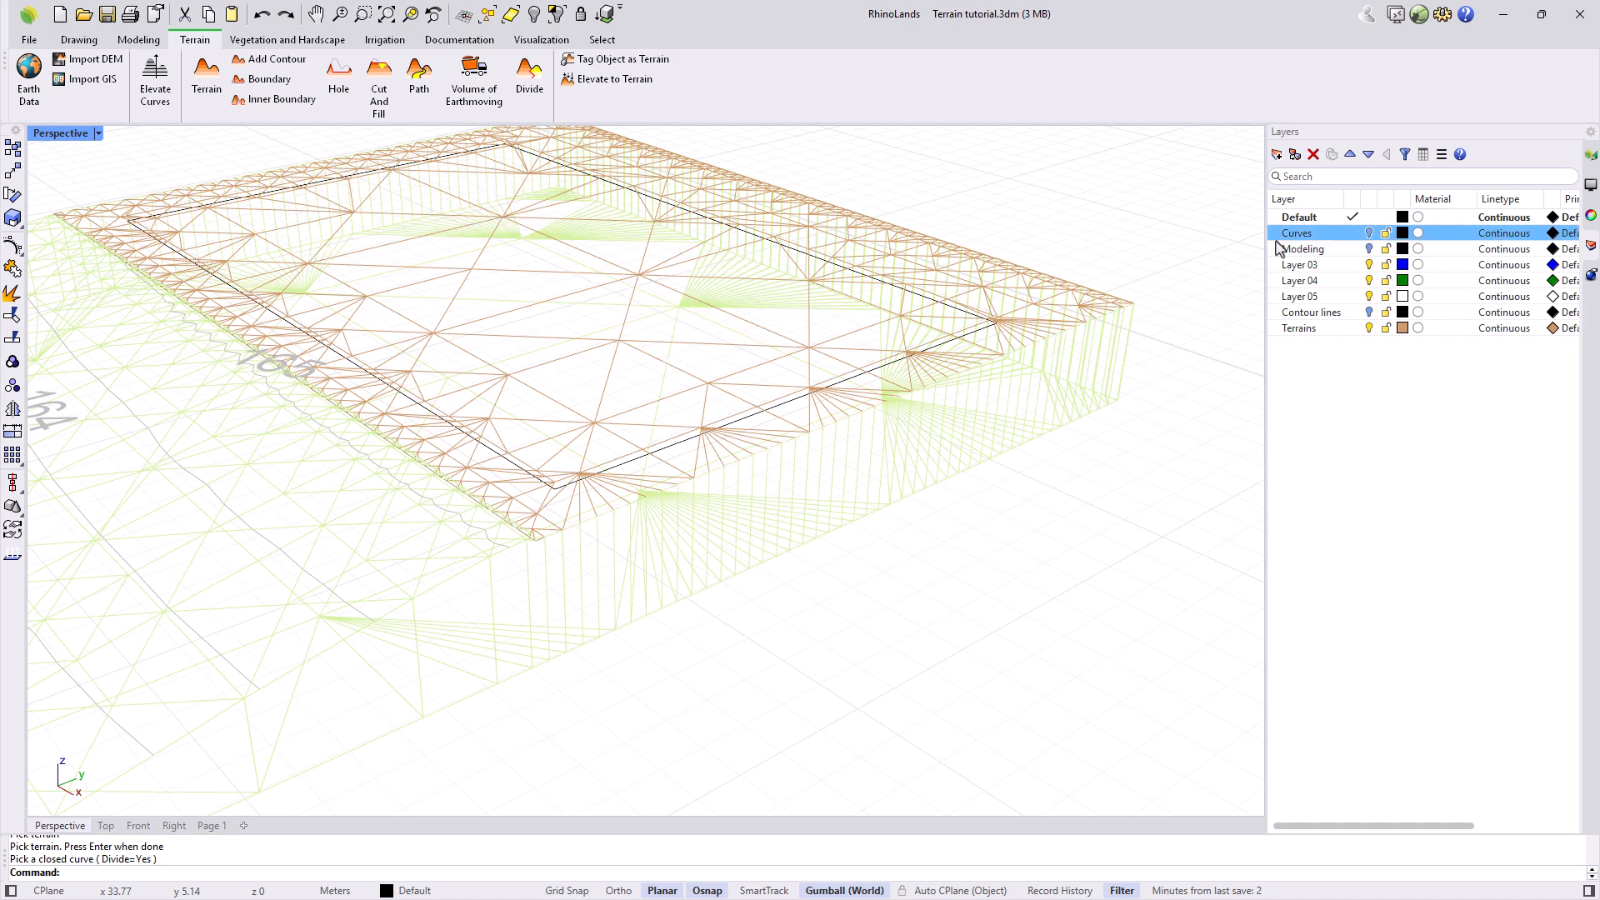
left_click(97, 135)
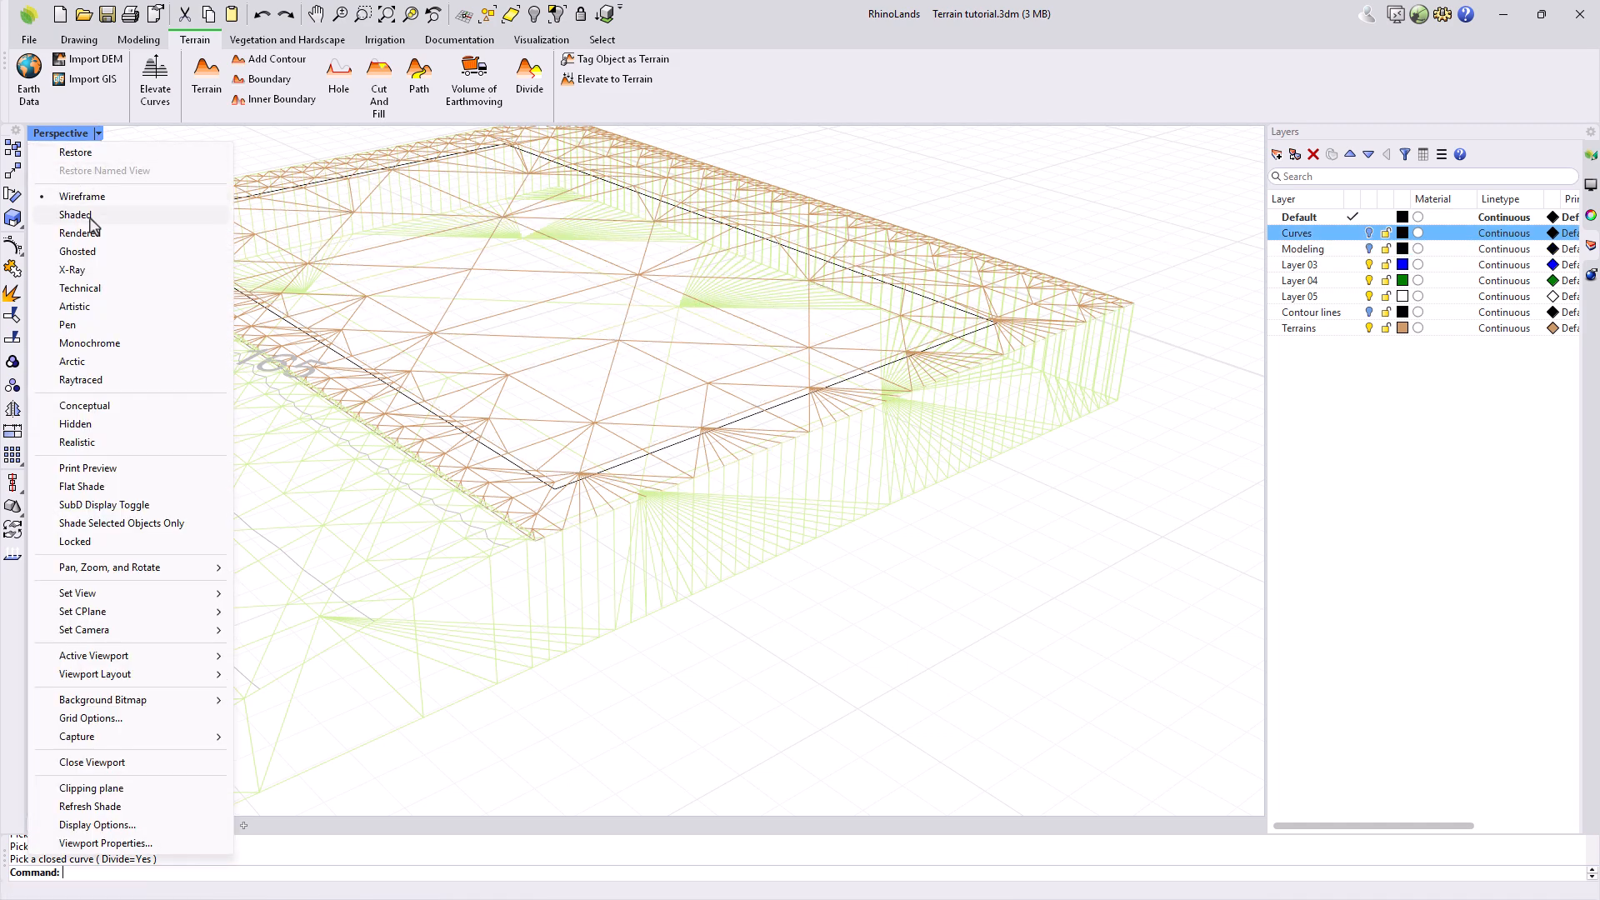
left_click(77, 215)
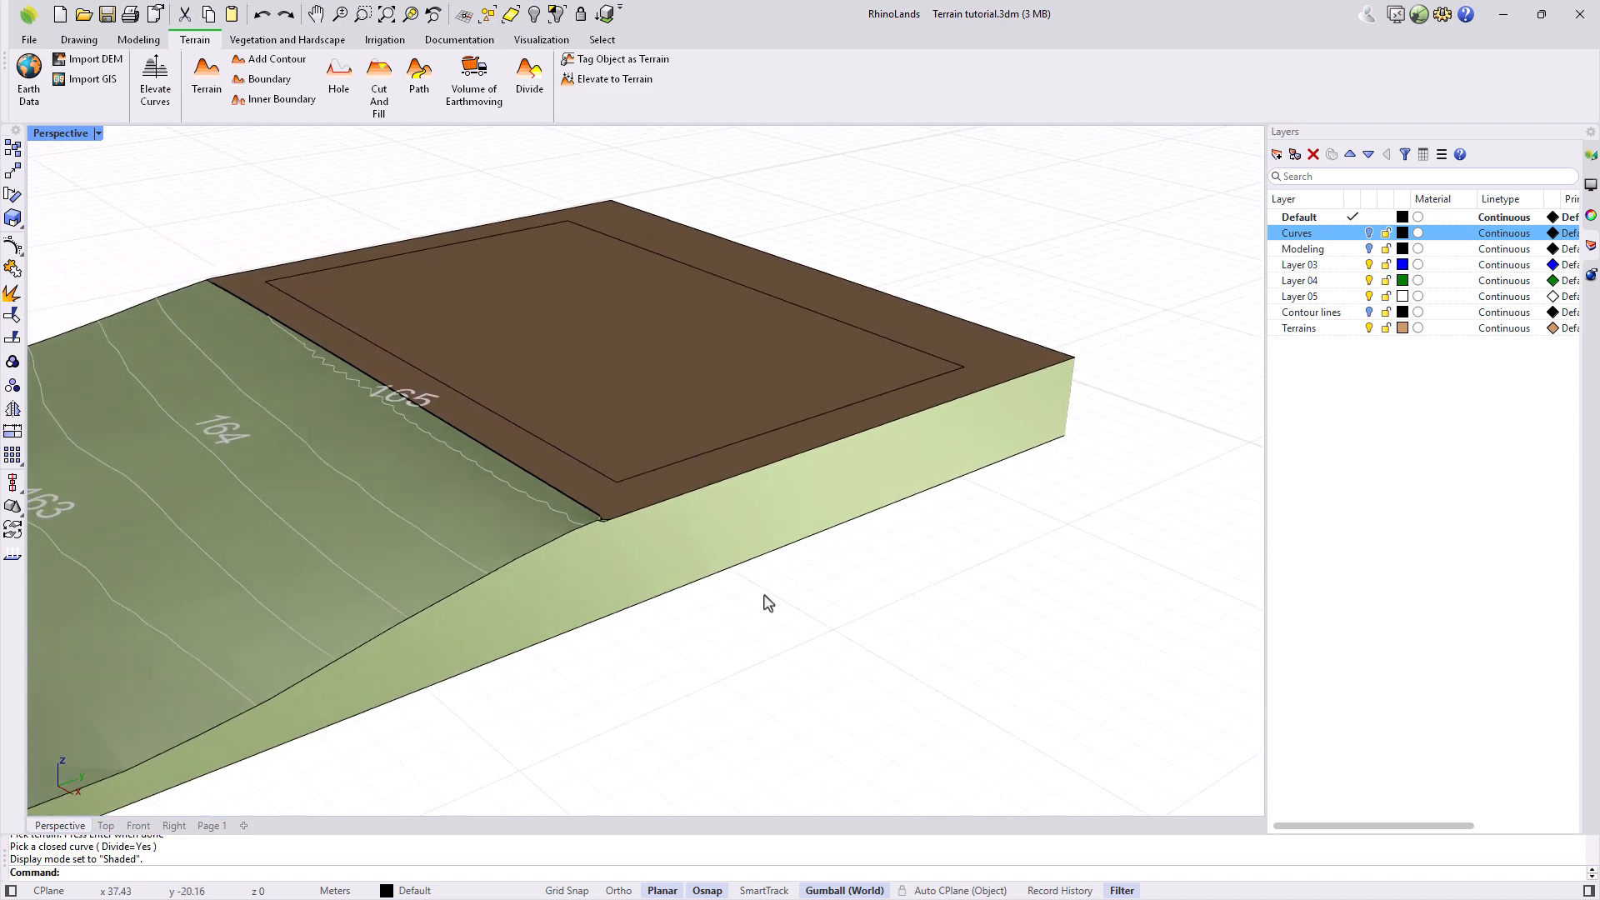
Step: Lower the inner rectangular hole vertically through its elevation grip on the terrain, and deselect it
left_click(617, 408)
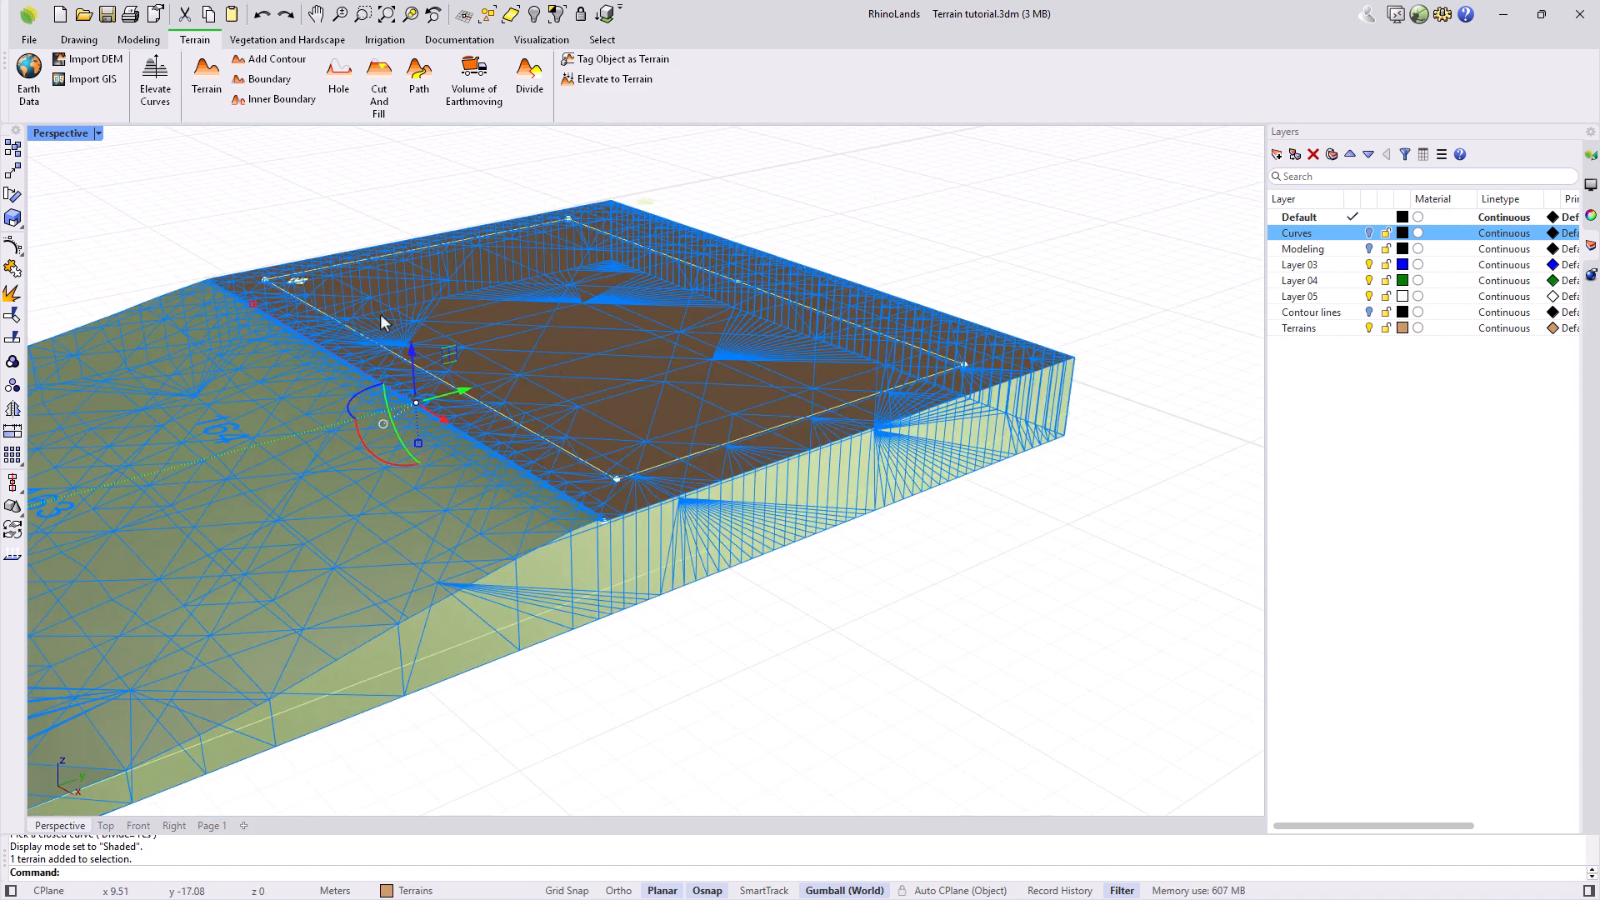
left_click(298, 283)
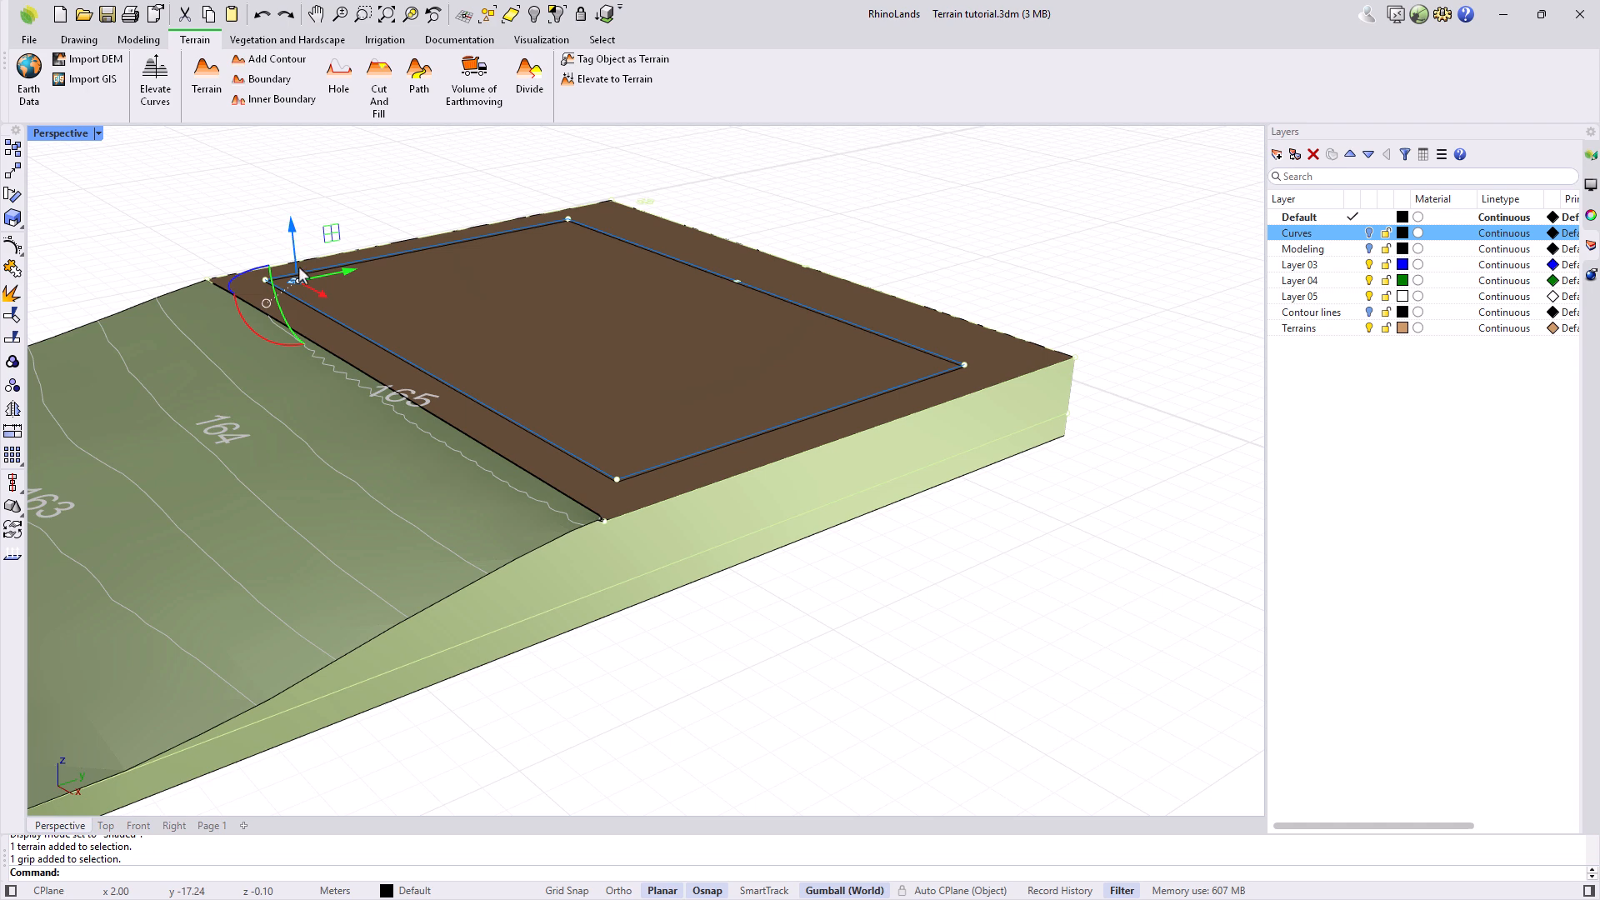
left_click(291, 234)
key("Return")
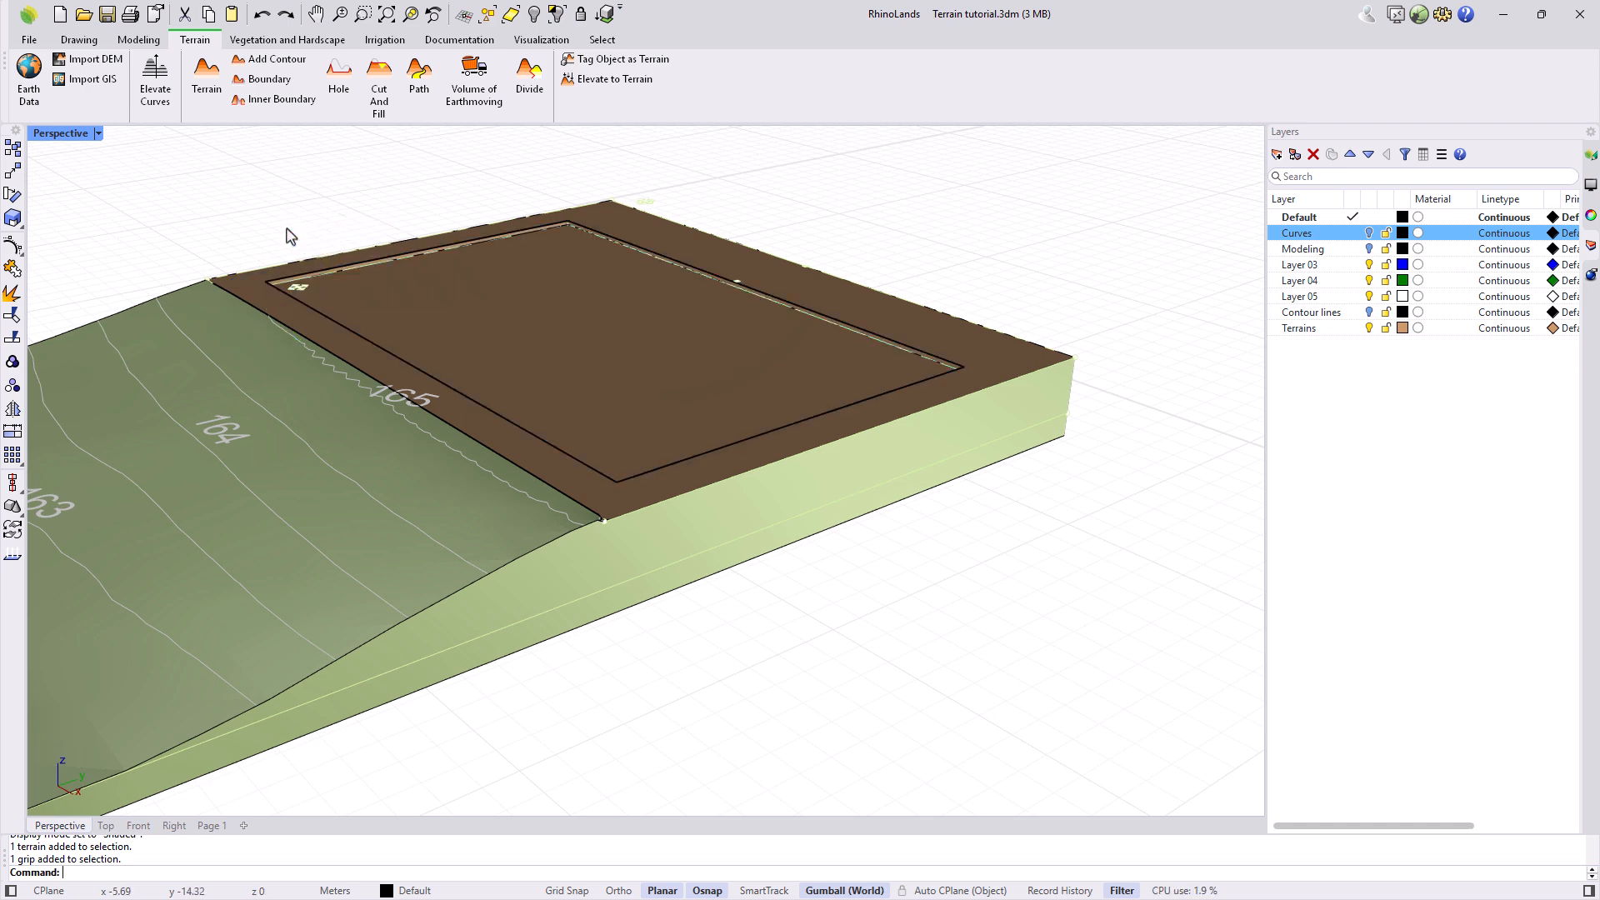
left_click(821, 670)
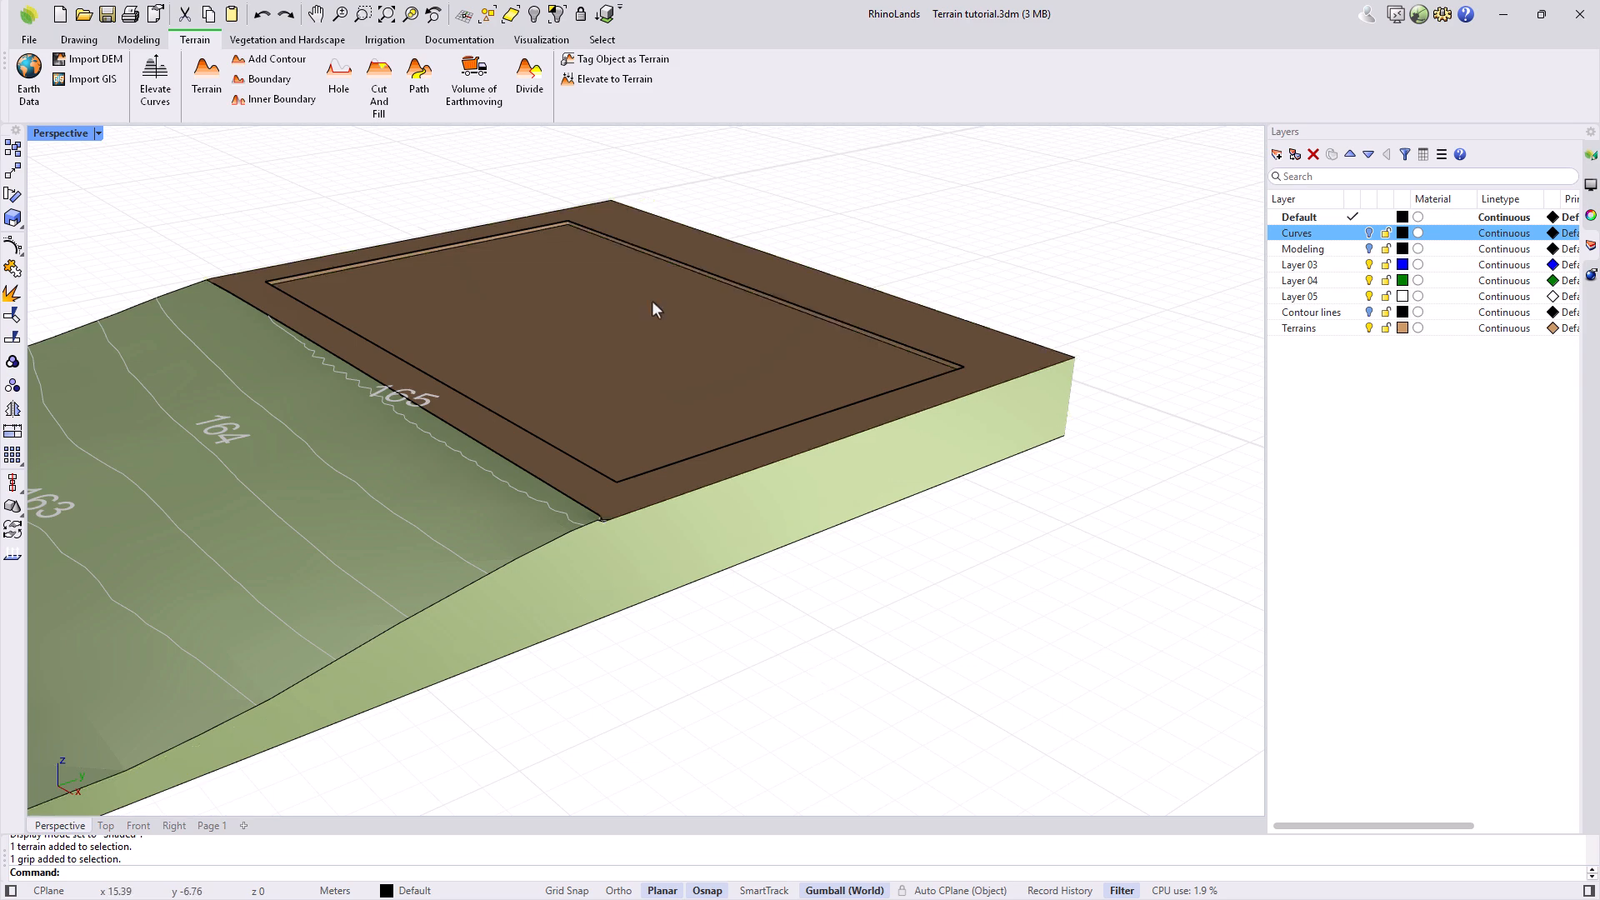
Step: Examine the terrain's two hole entries under Earthmoving and briefly try the Name option on Hole (Subdivision 2)
left_click(658, 367)
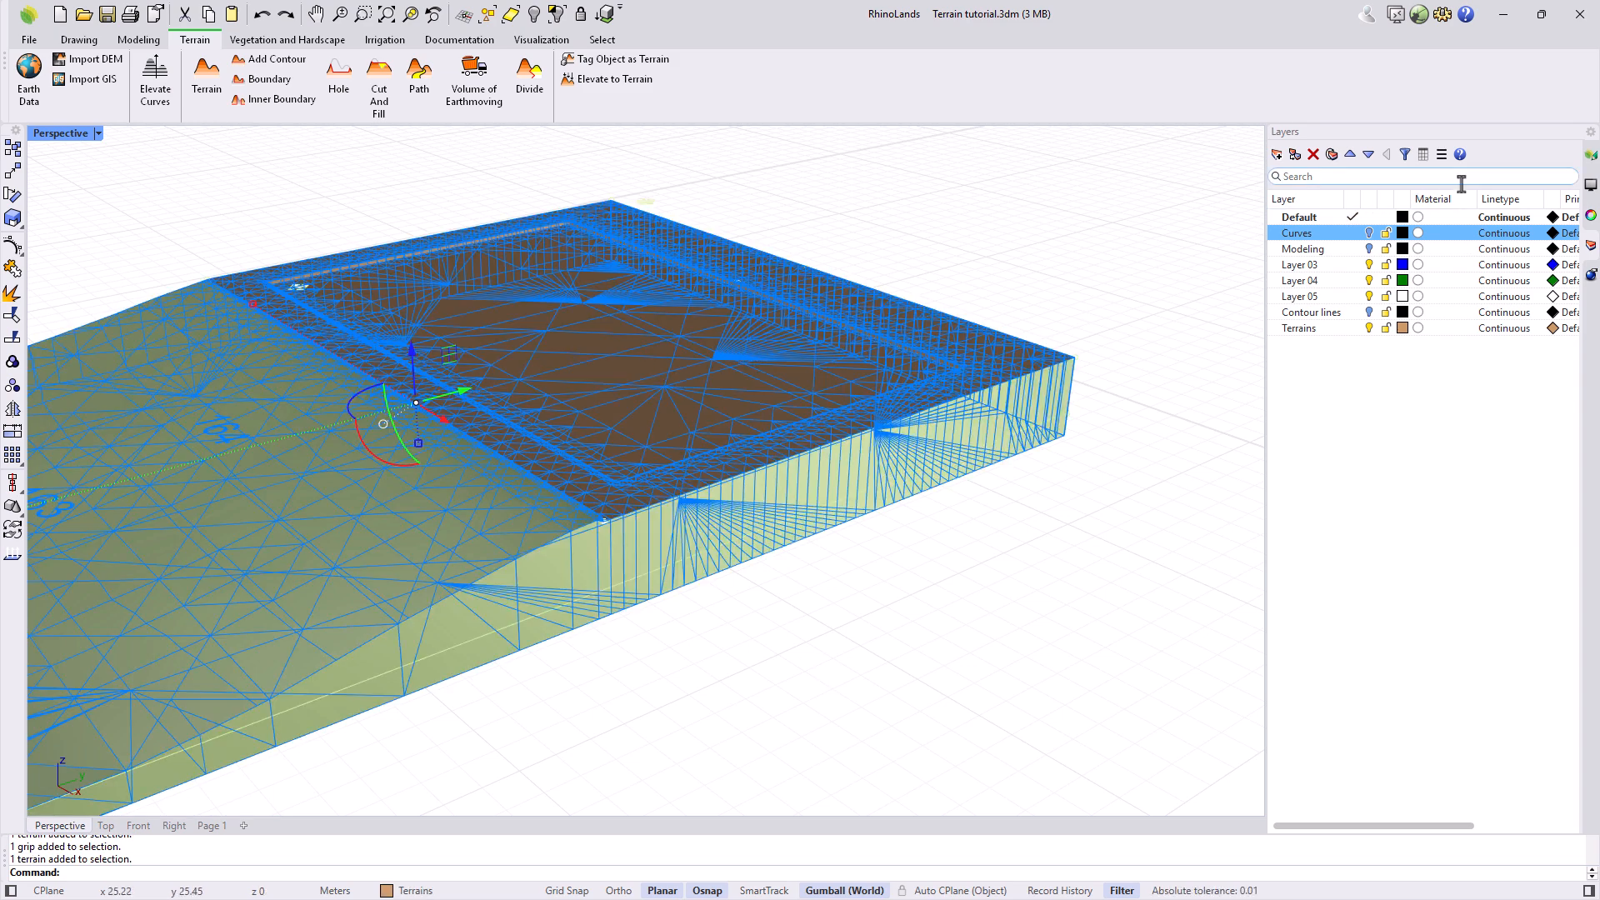
left_click(1590, 158)
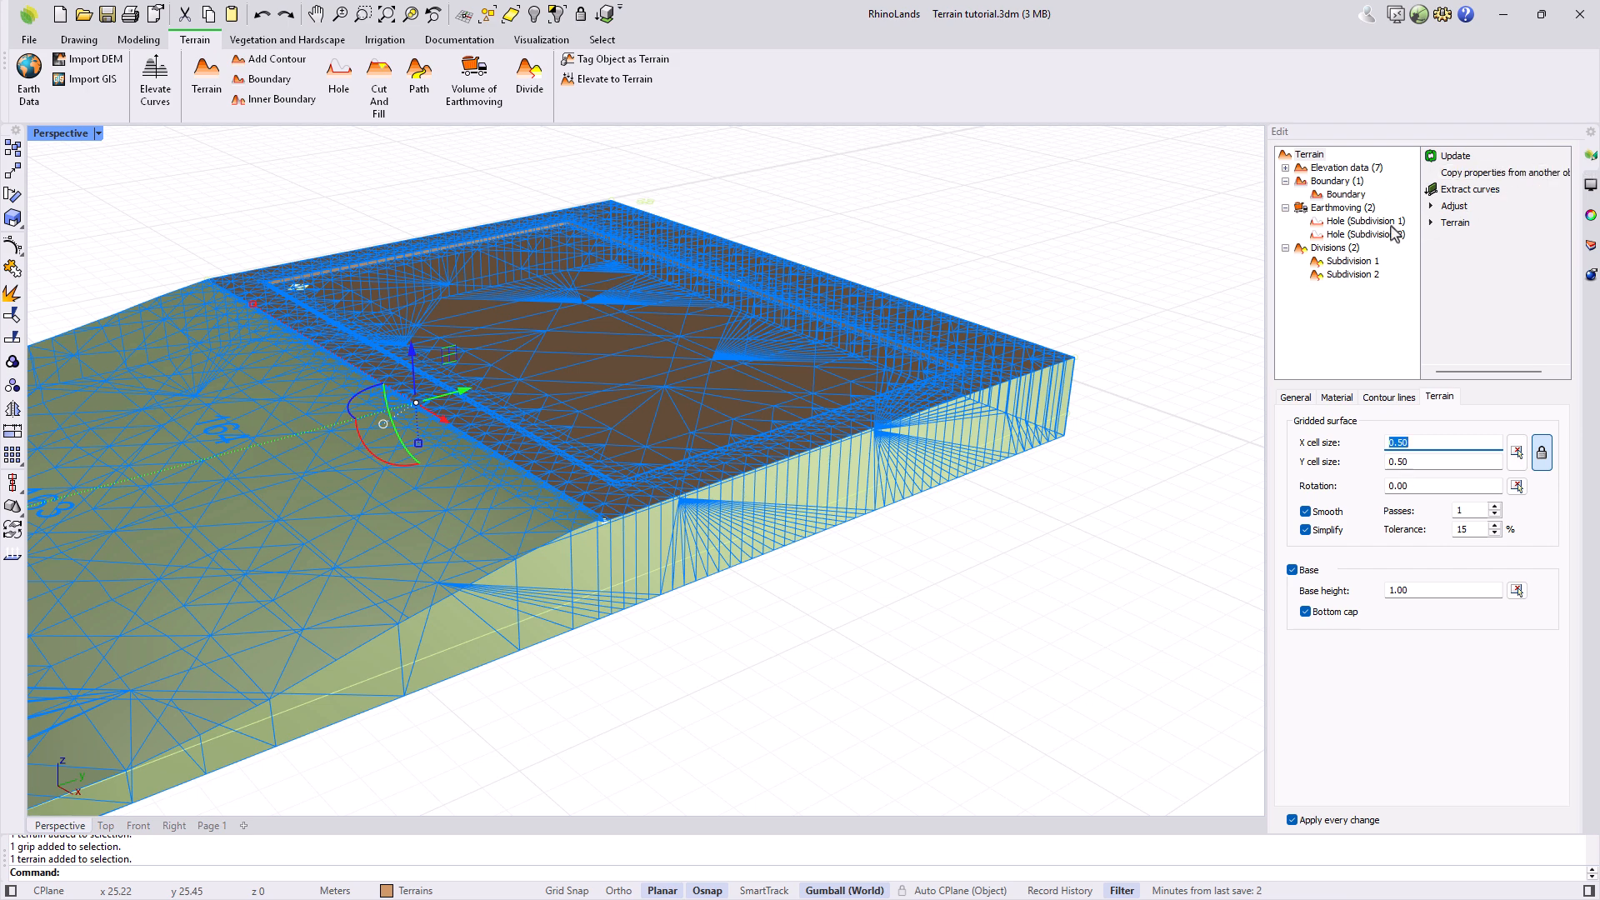
left_click(1345, 222)
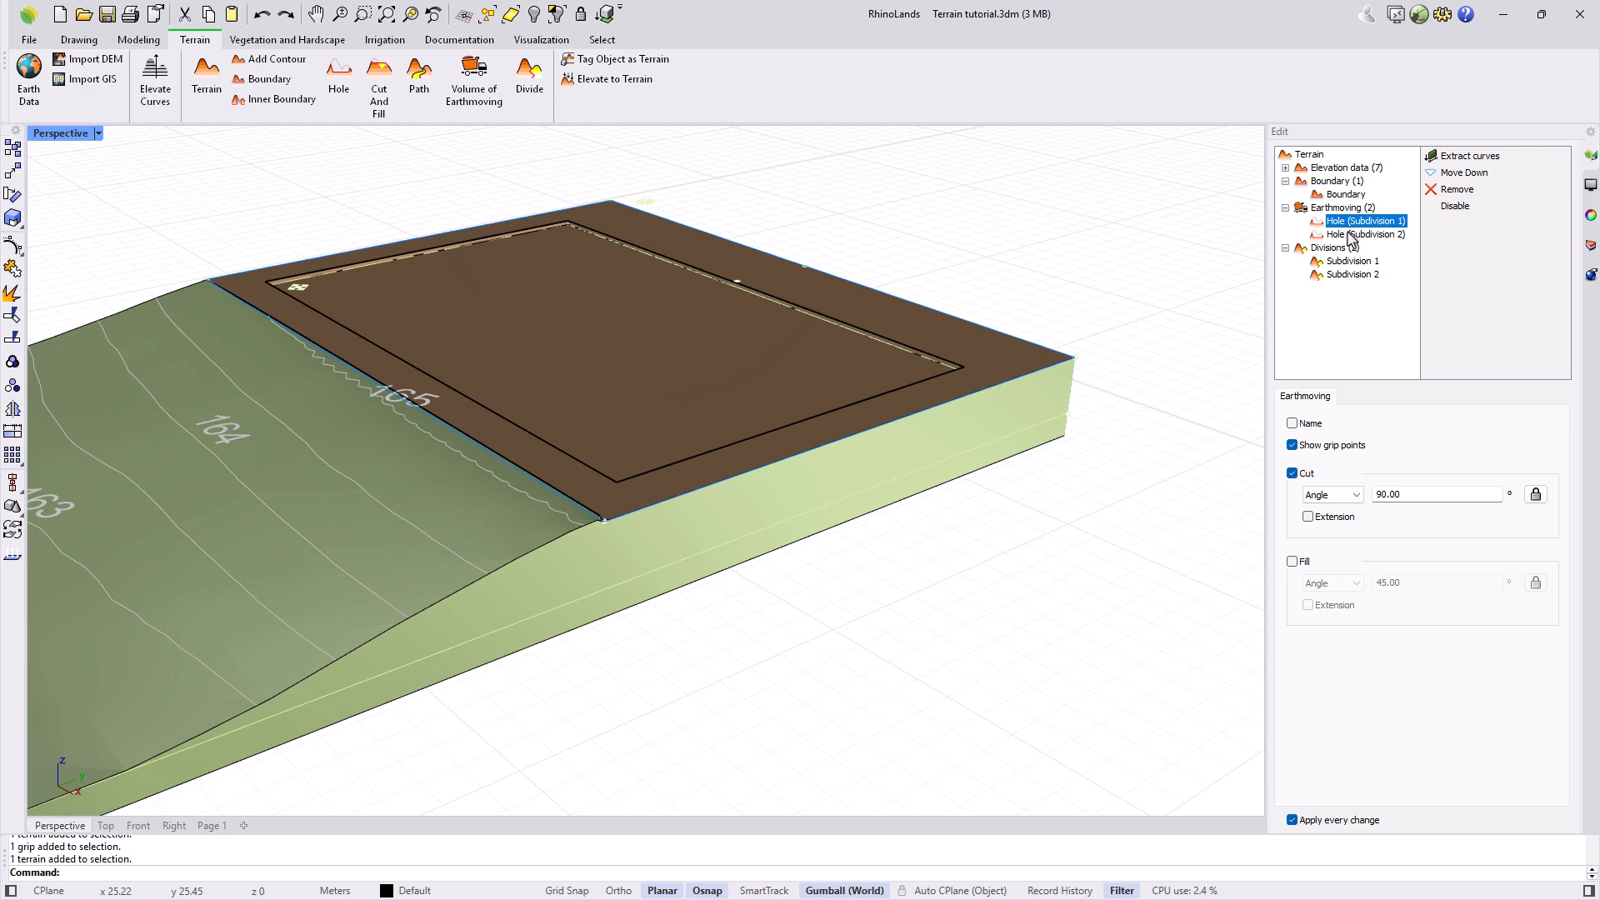
left_click(1351, 237)
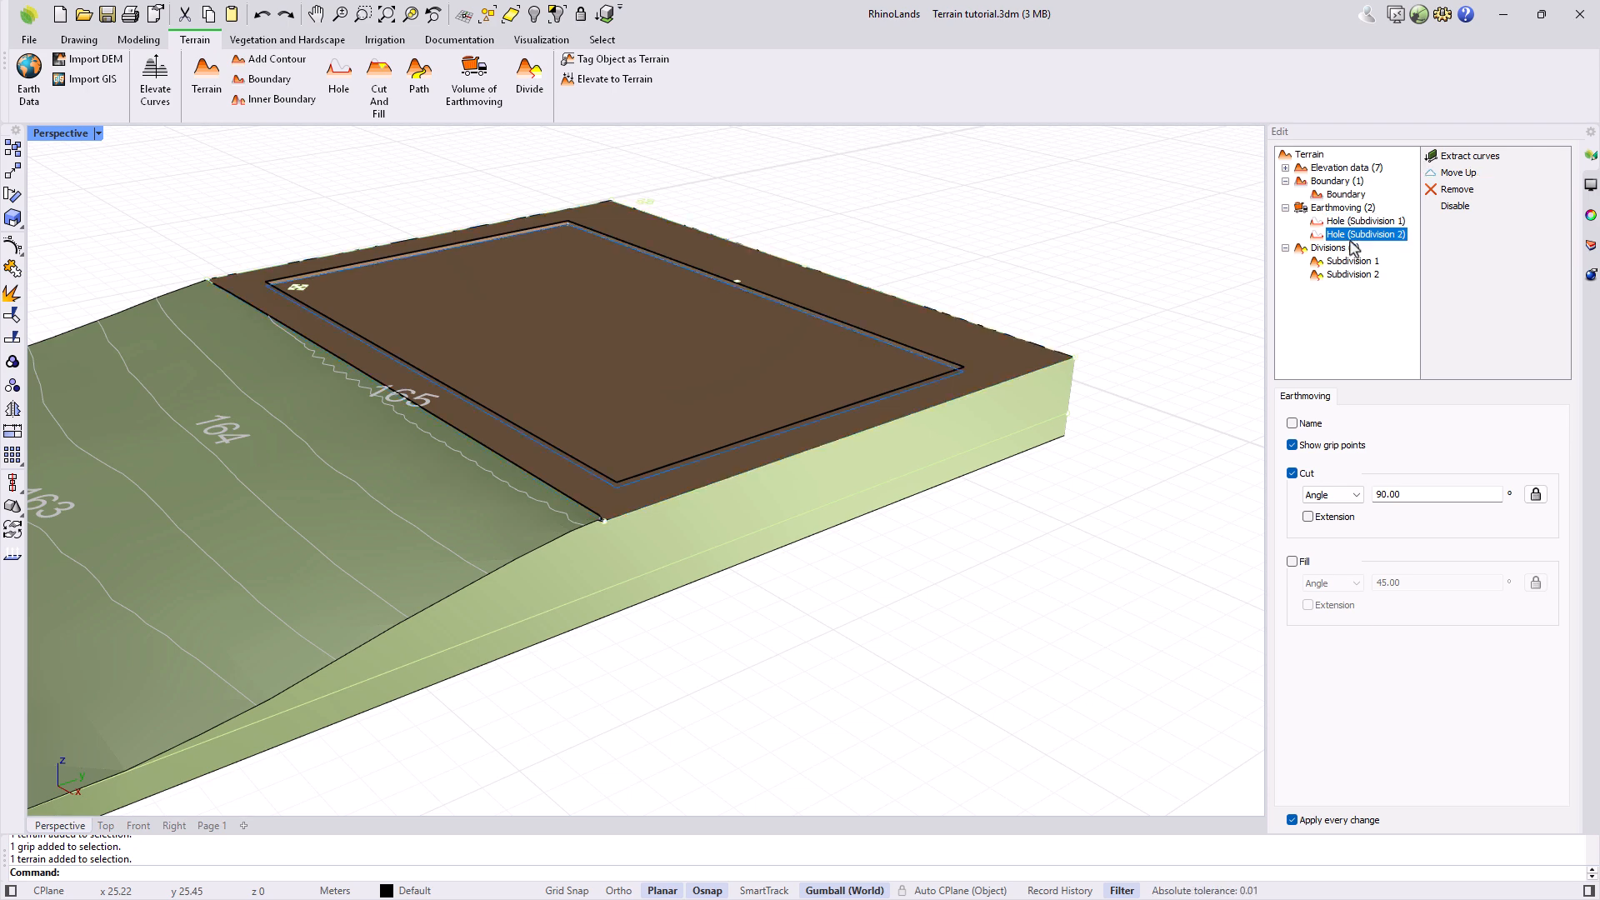
left_click(1292, 424)
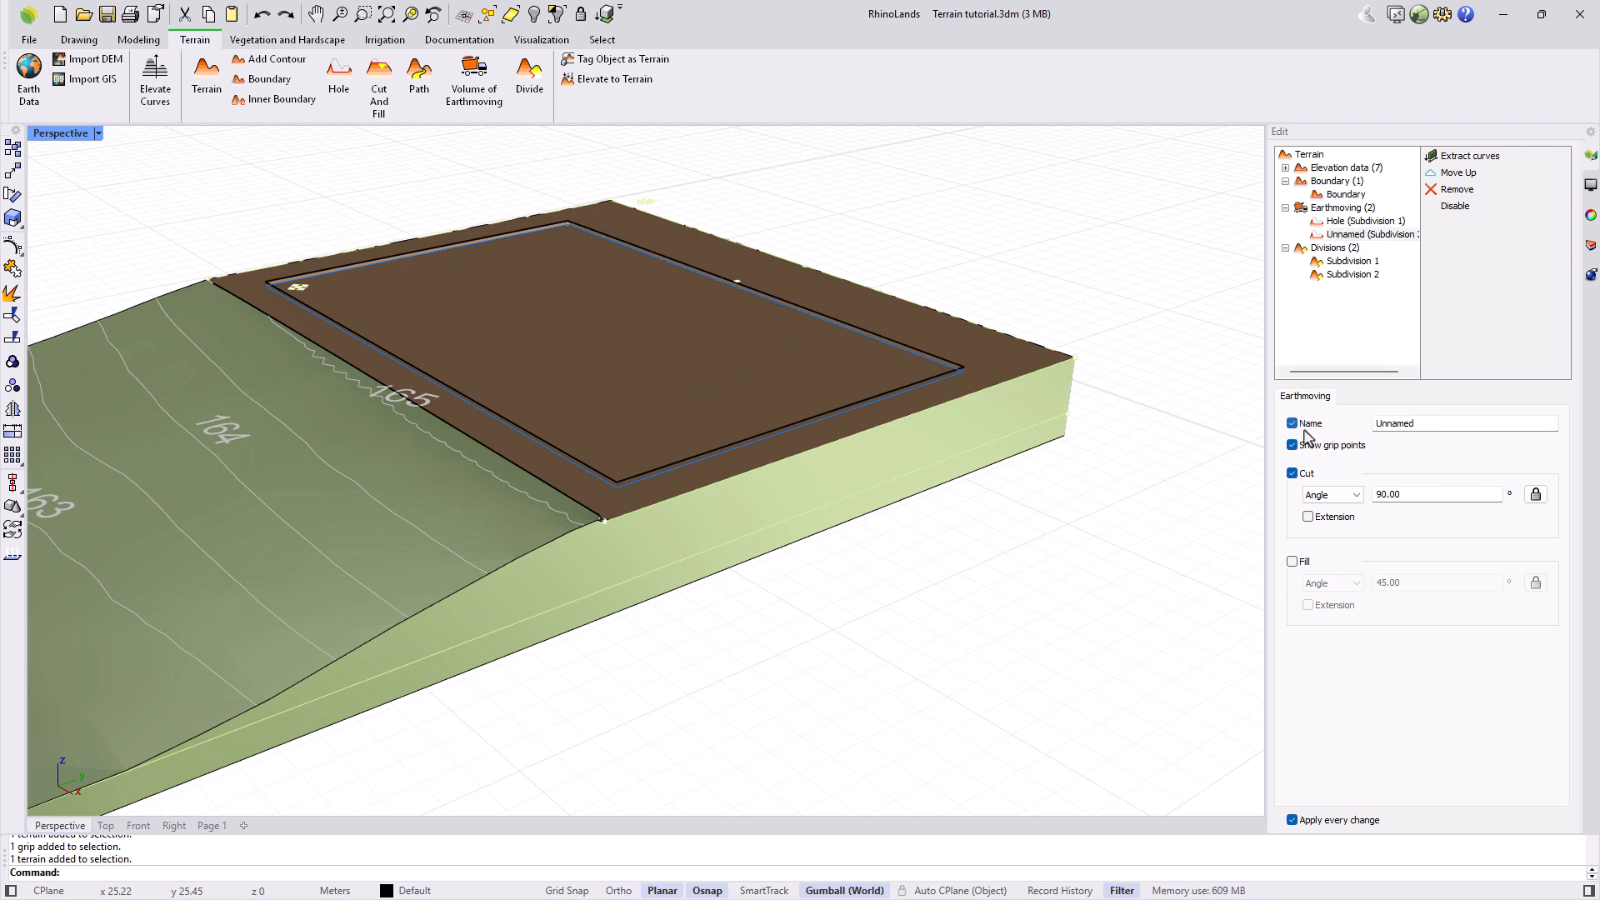
left_click(1292, 424)
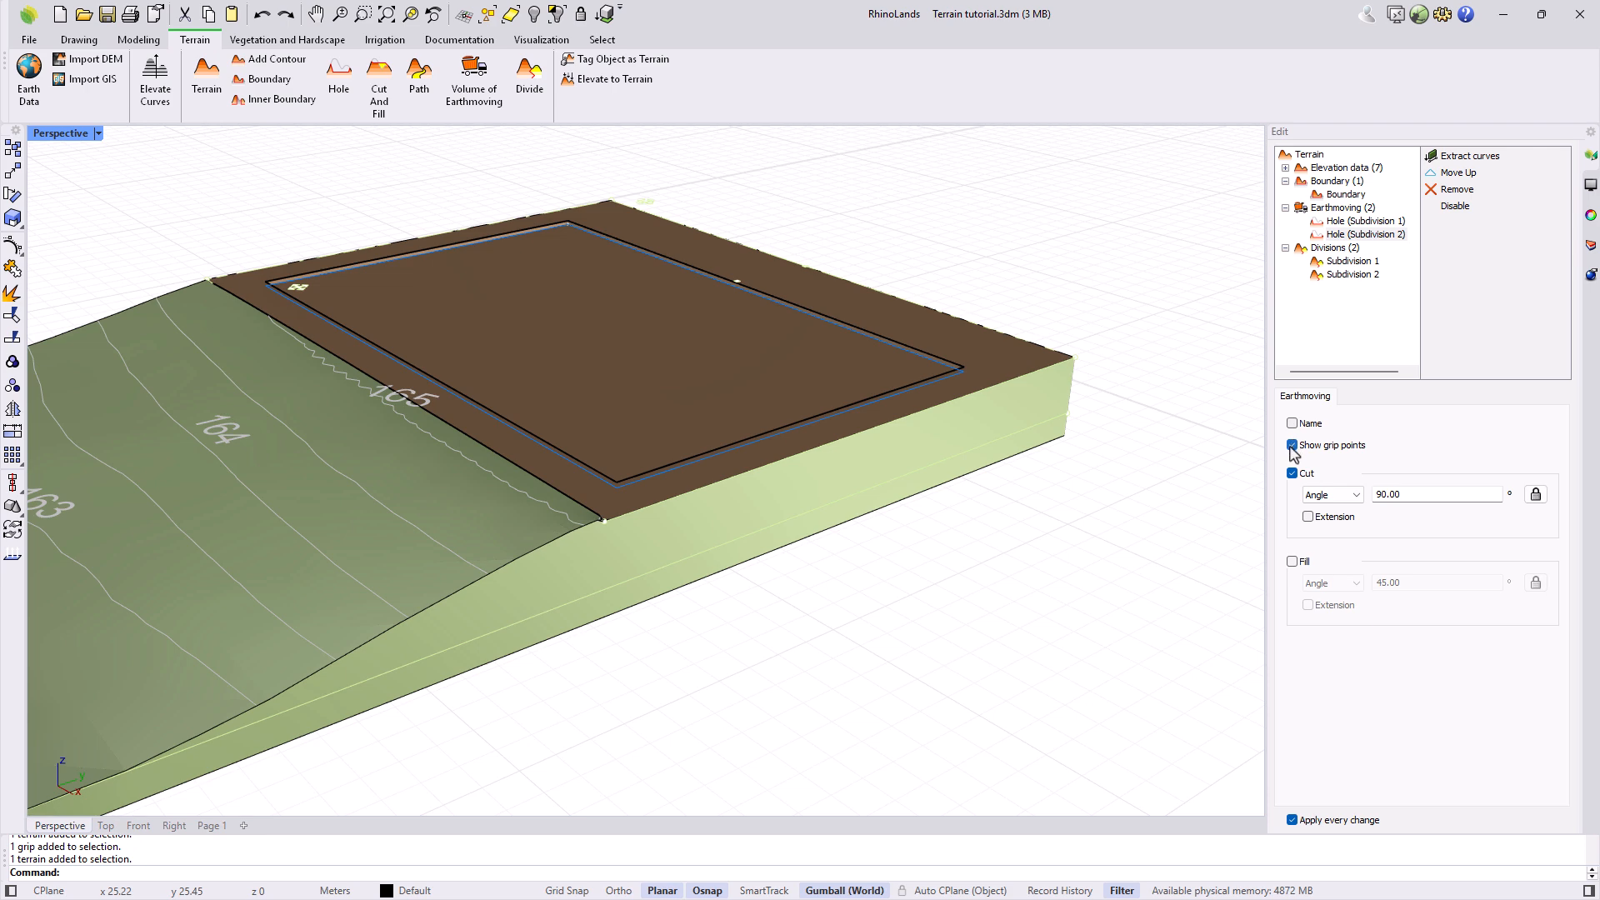
Step: Try a 45° cut angle on the inner hole, restore it to 90°, and check the available slope units
left_click(1402, 495)
key("Return")
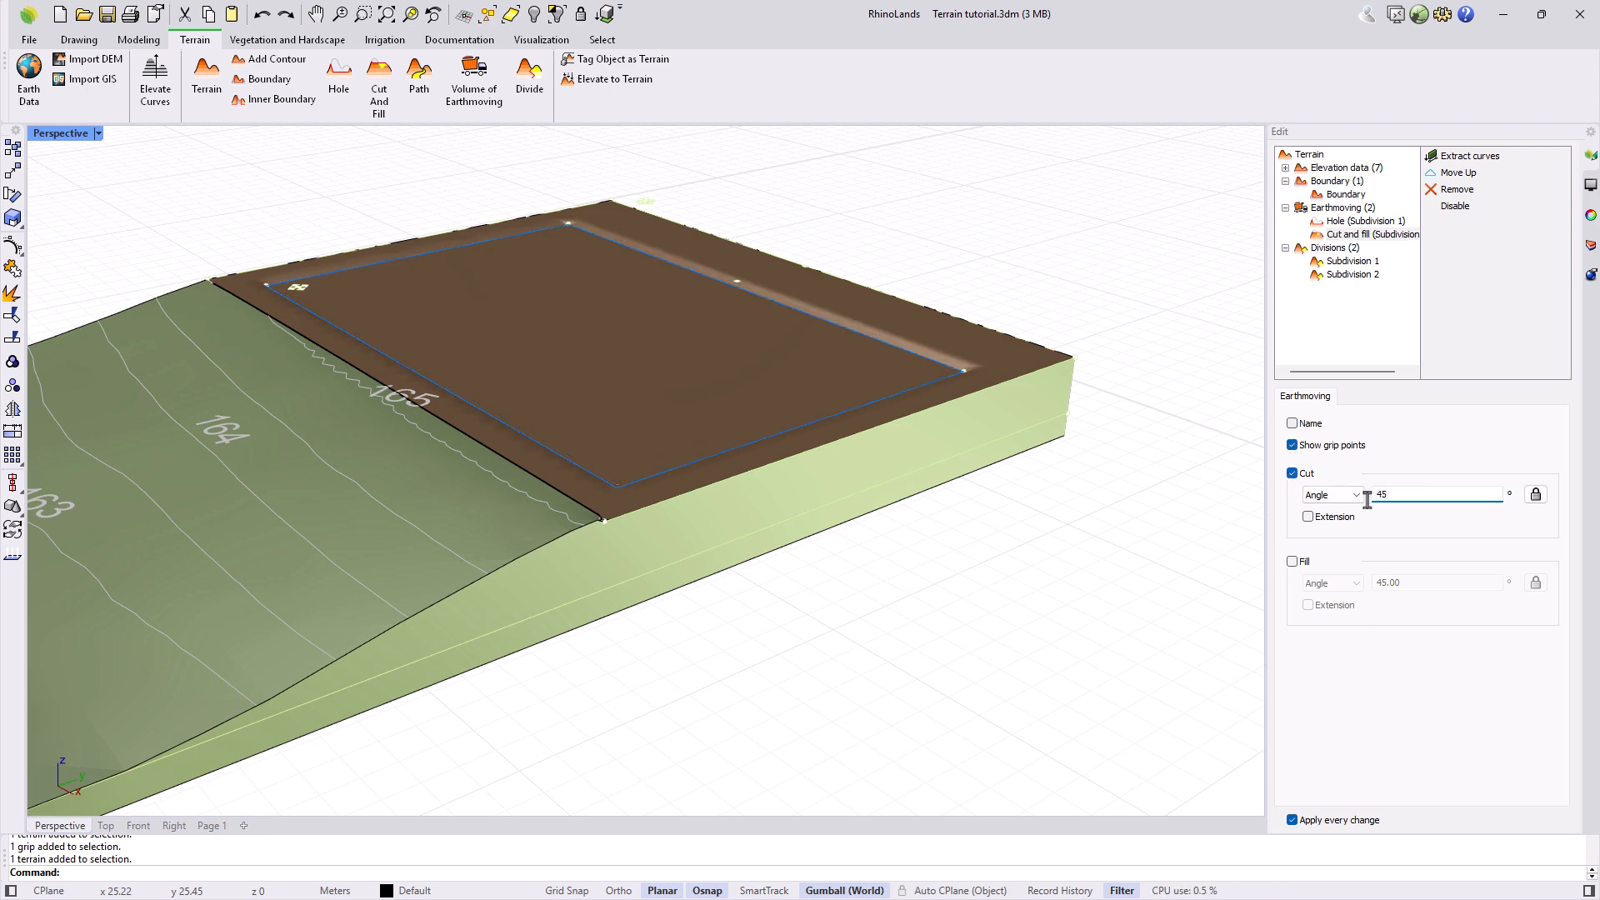
left_click_drag(1404, 494, 1363, 495)
type("90")
left_click(1357, 497)
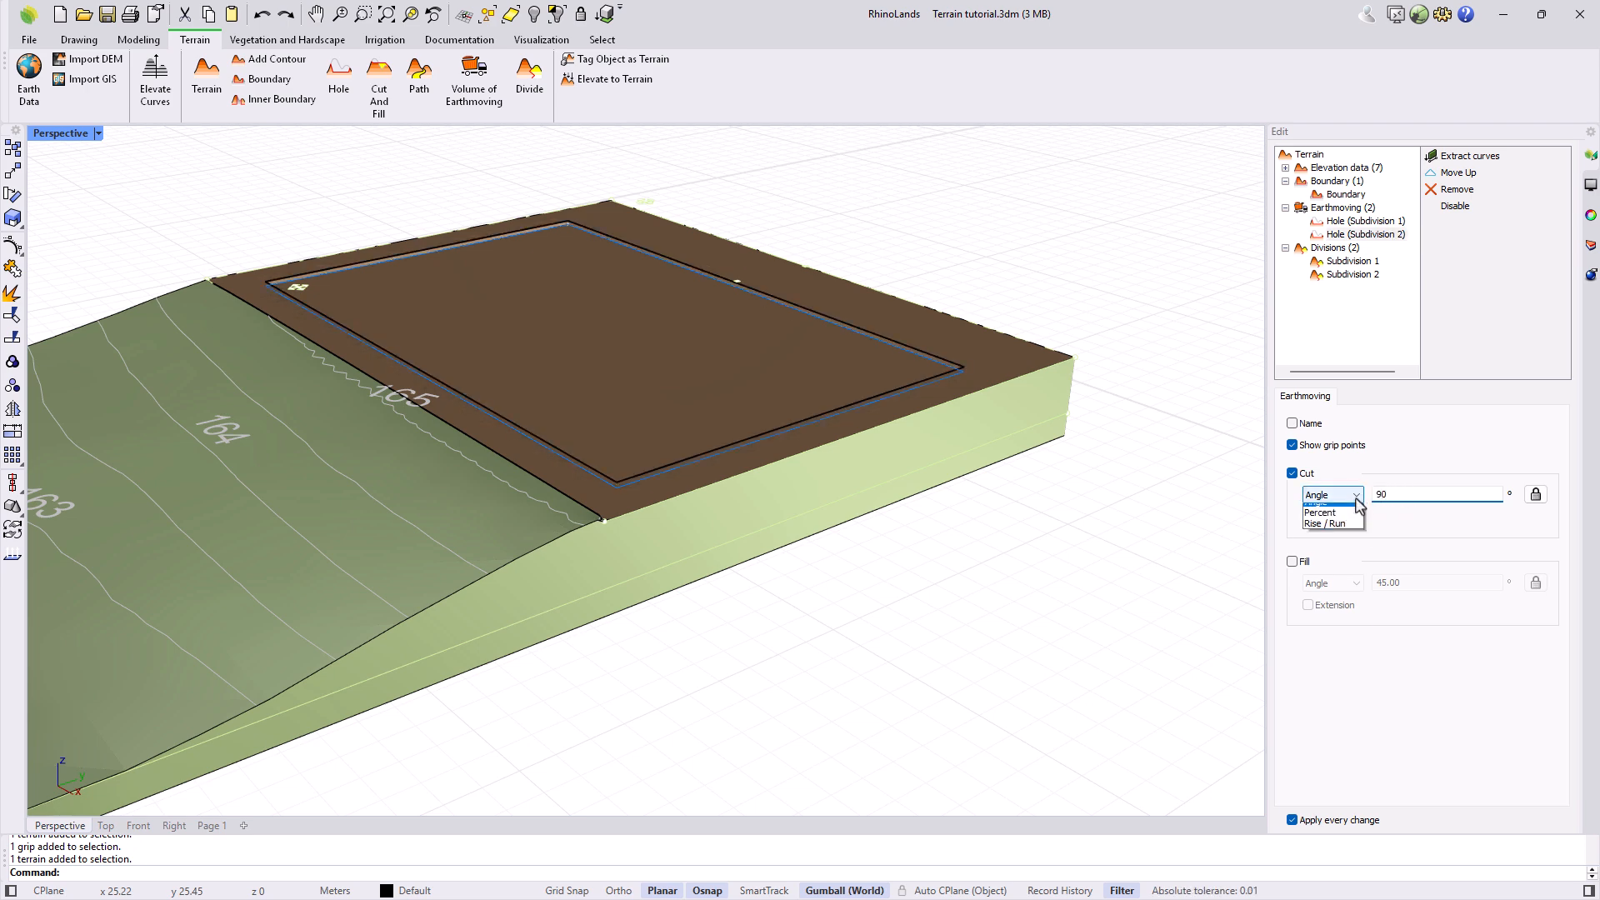
left_click(1379, 534)
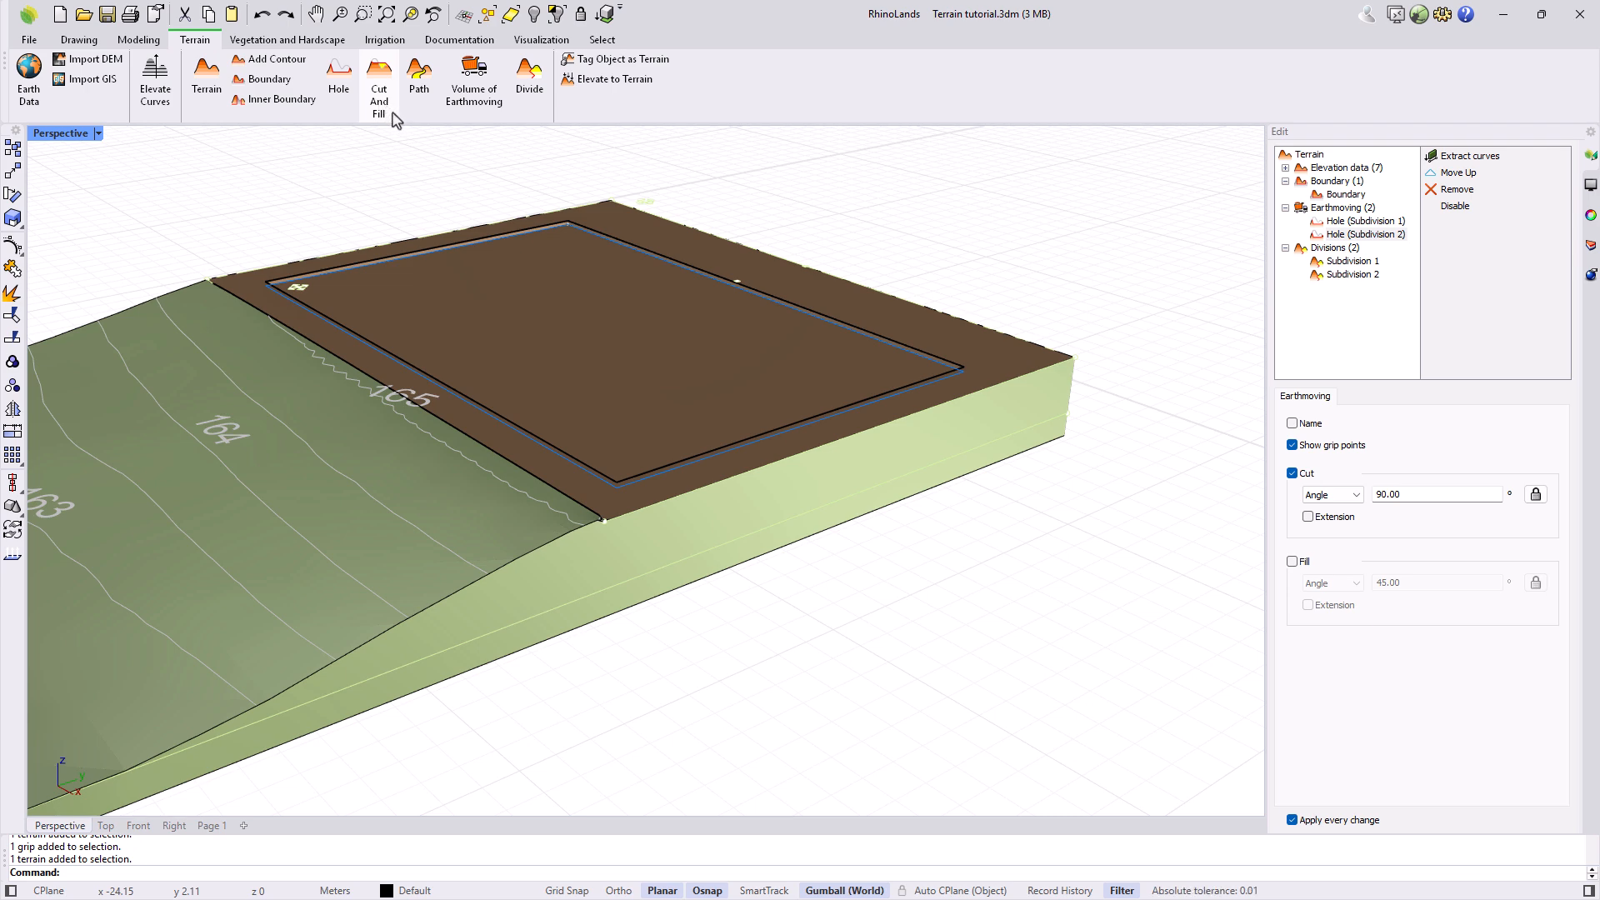
Step: Draw a four-corner rectangular polyline about 6.6 m wide across the 164 contour in the Top view
left_click(79, 40)
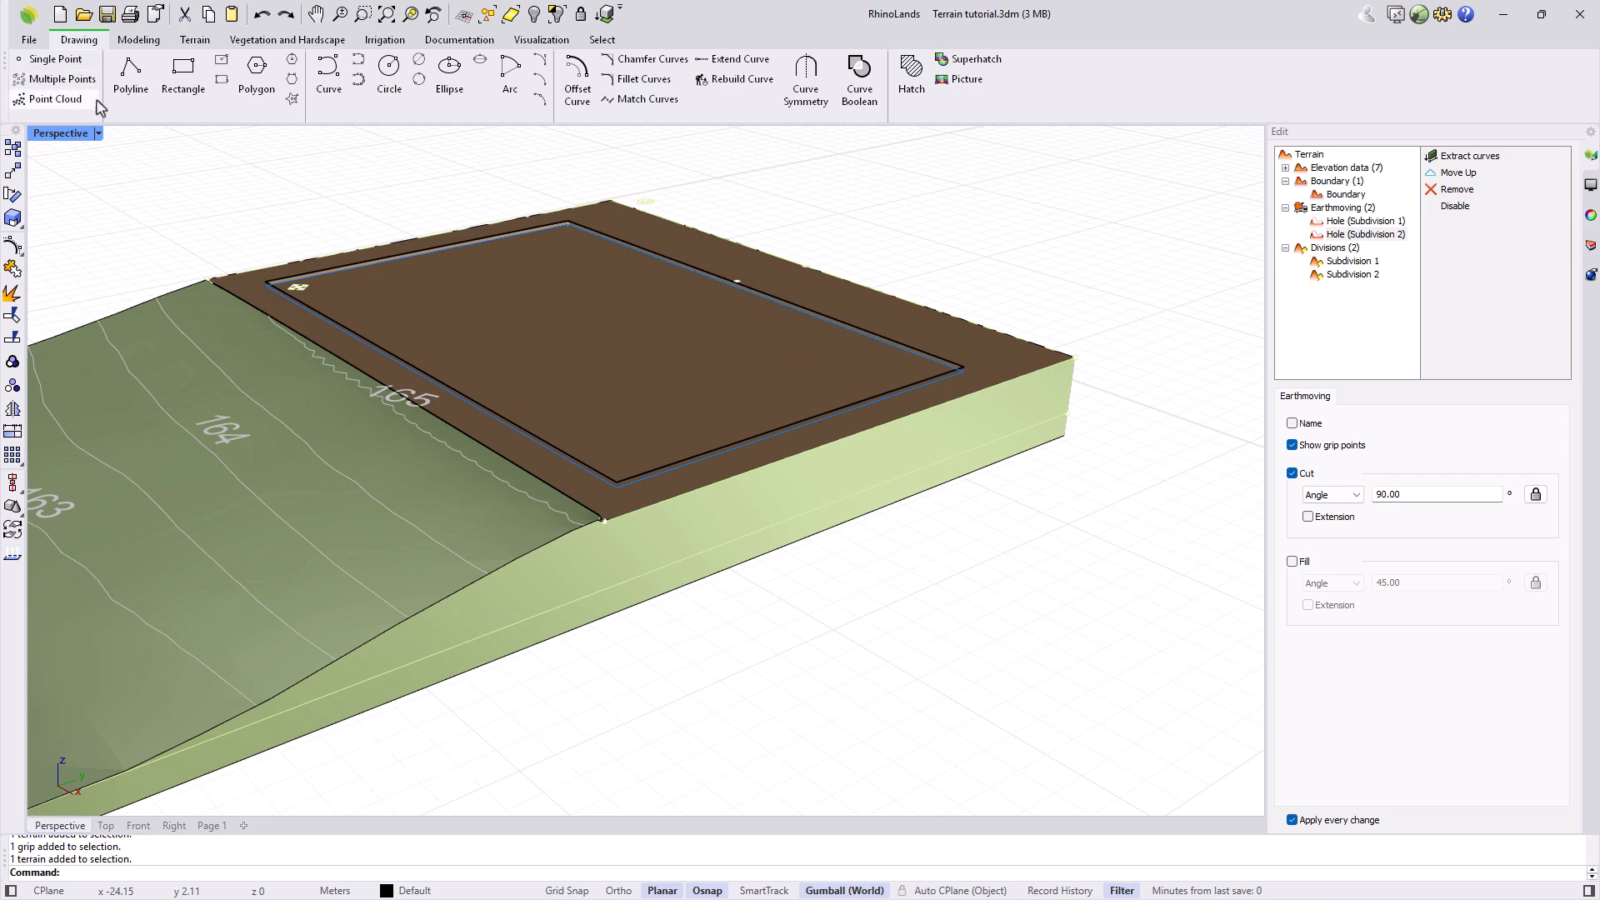
left_click(131, 74)
double_click(60, 134)
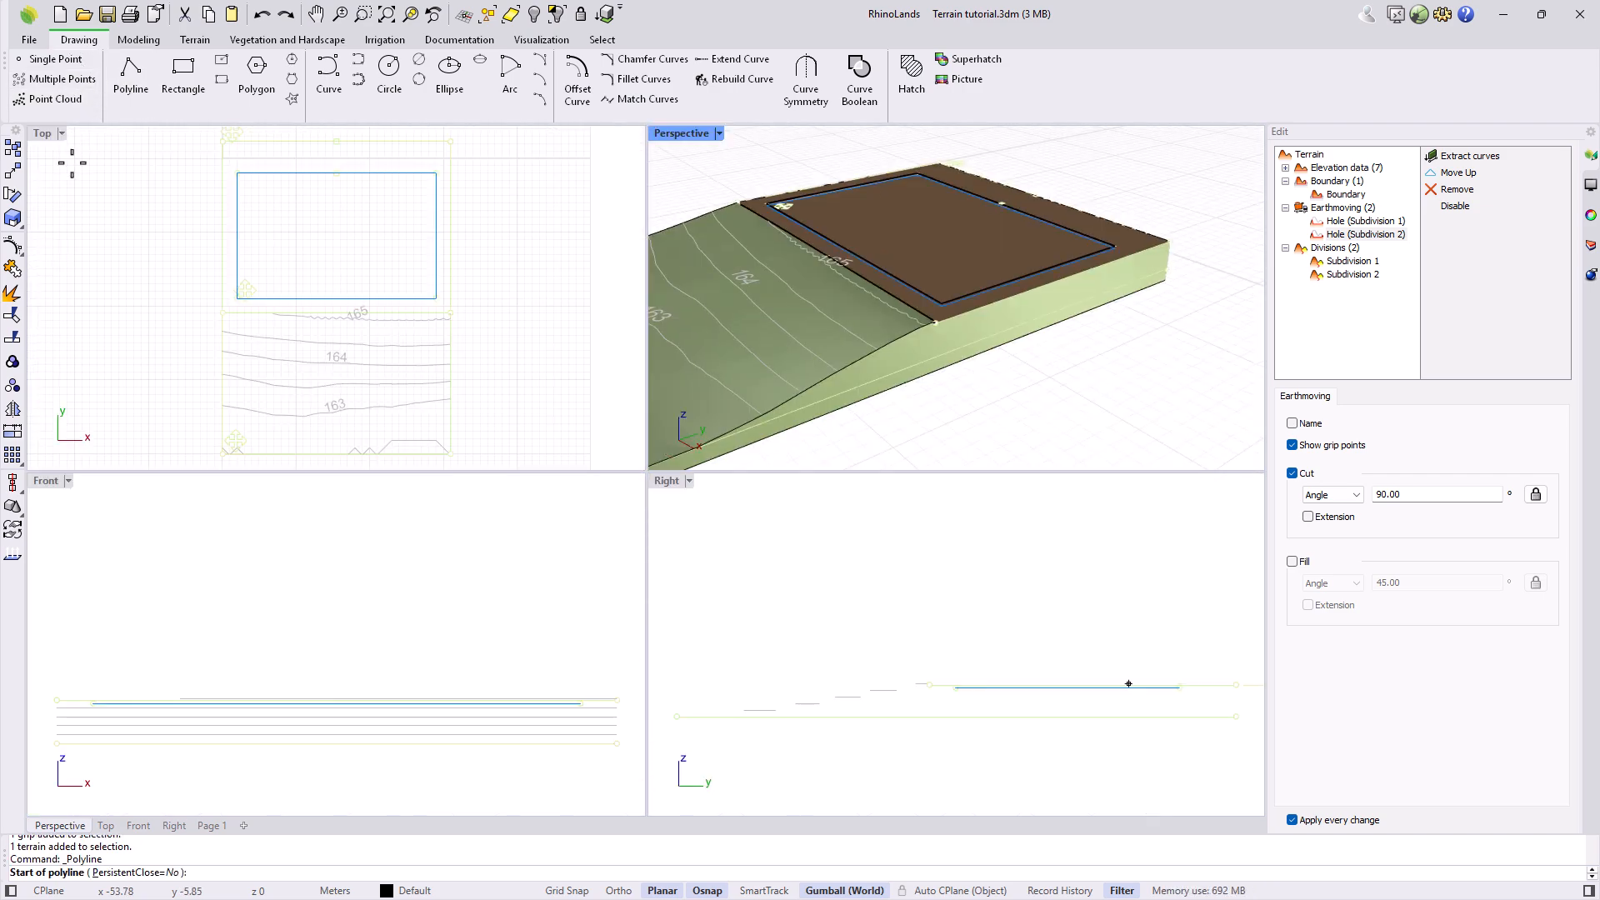
scroll(343, 383, "up", 5)
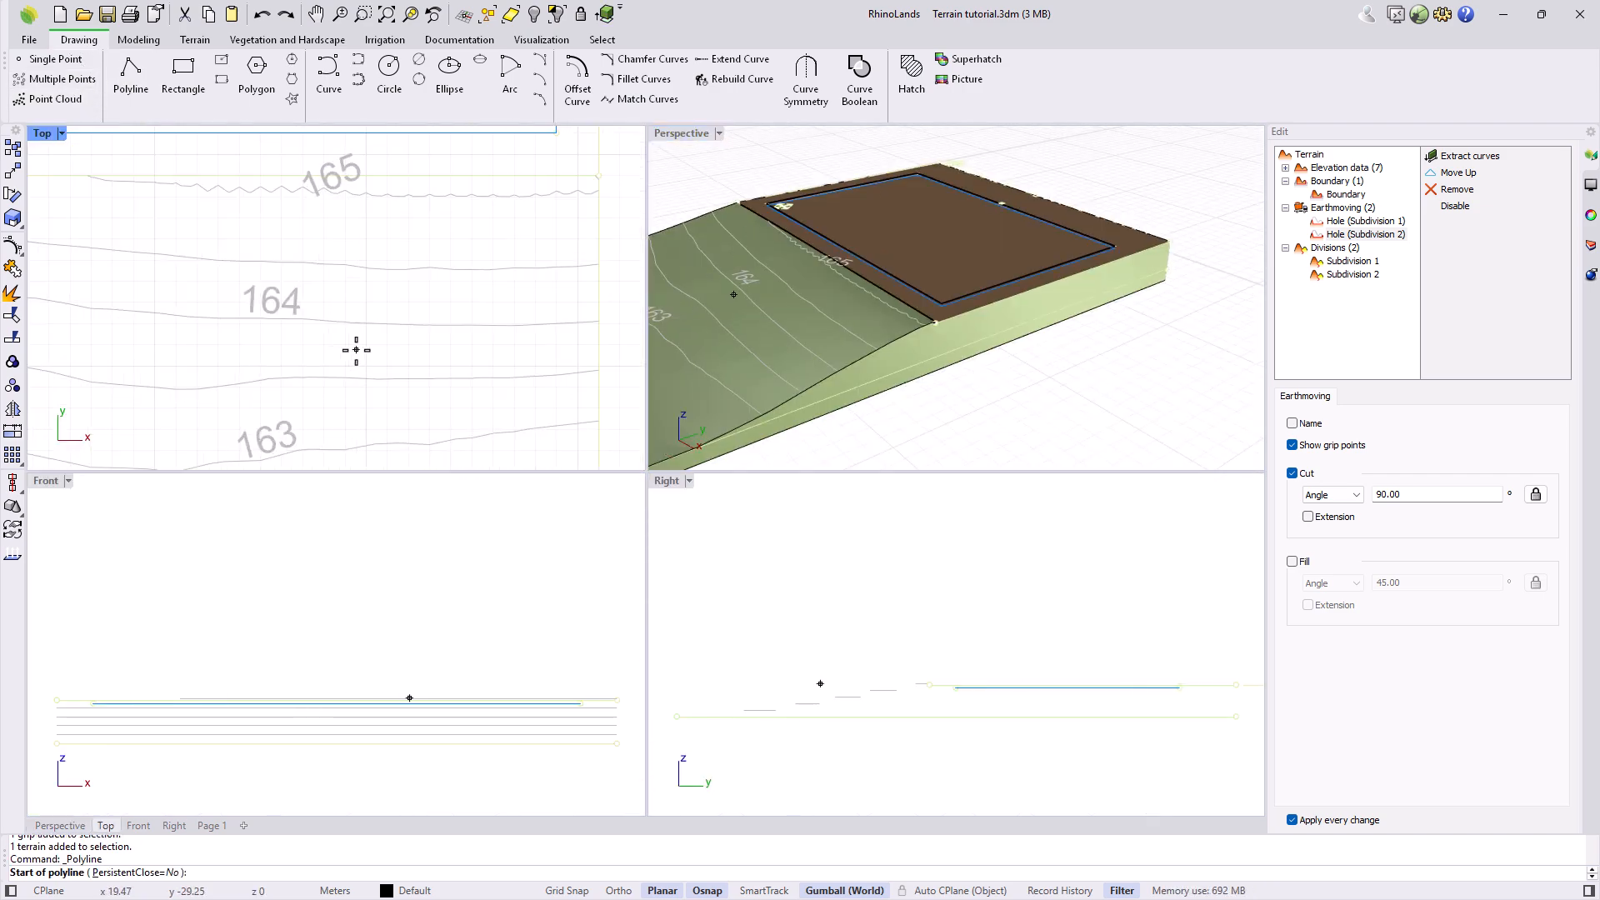
left_click(355, 350)
left_click(356, 294)
left_click(495, 294)
left_click(495, 350)
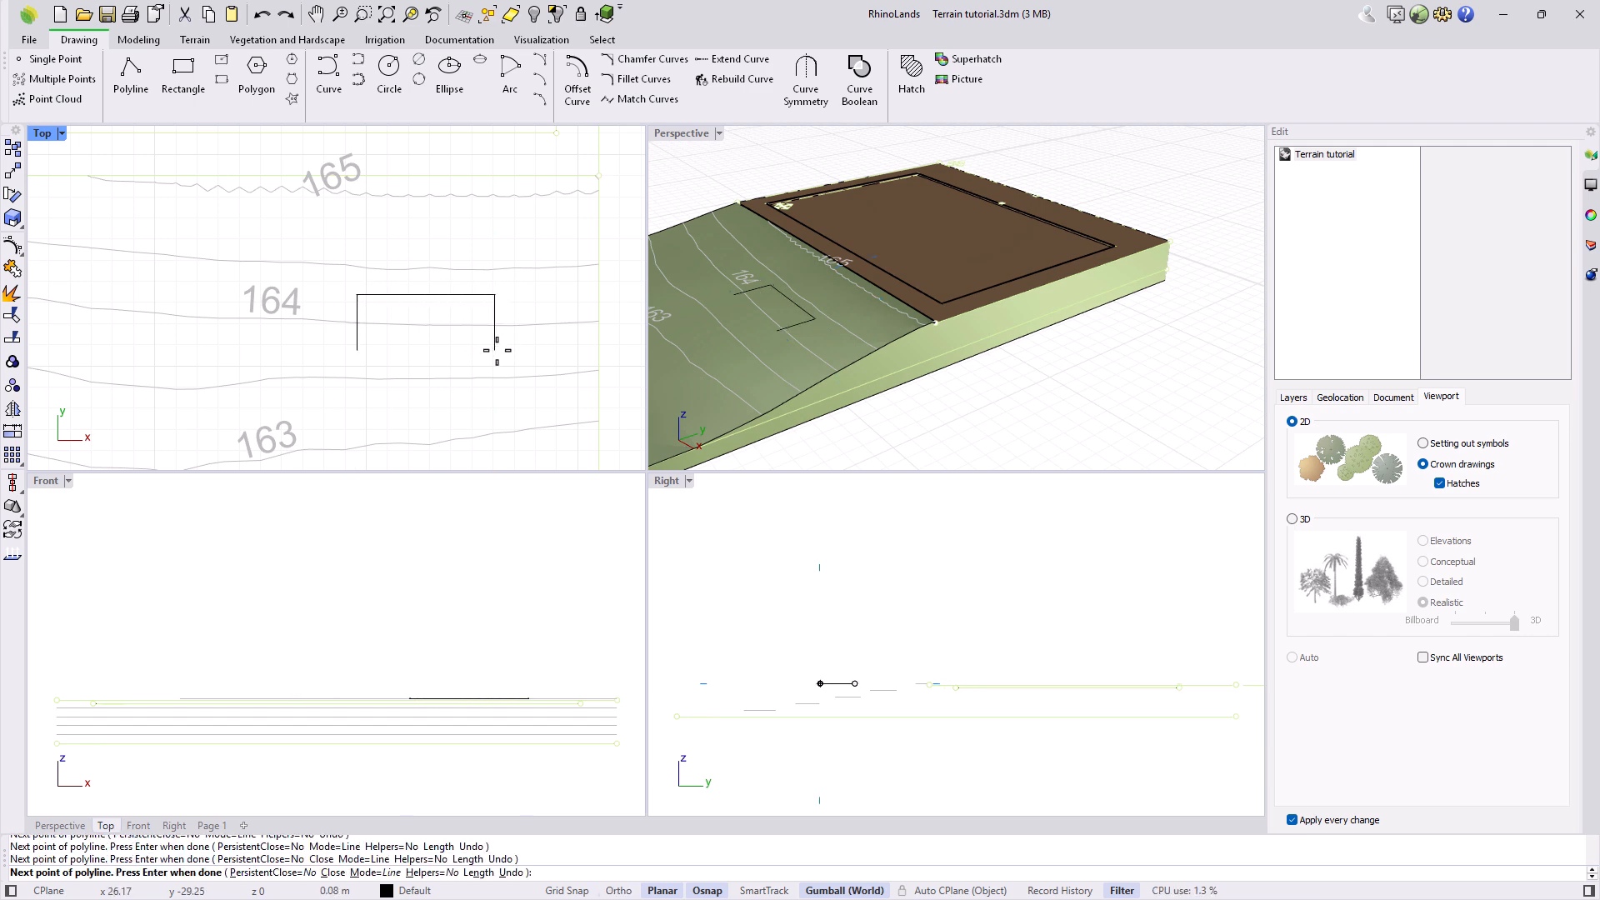
Step: Finish the three-sided polyline, close its open ends with an arc bulging downhill, and join both into one closed curve
key("Return")
left_click(542, 71)
left_click(357, 349)
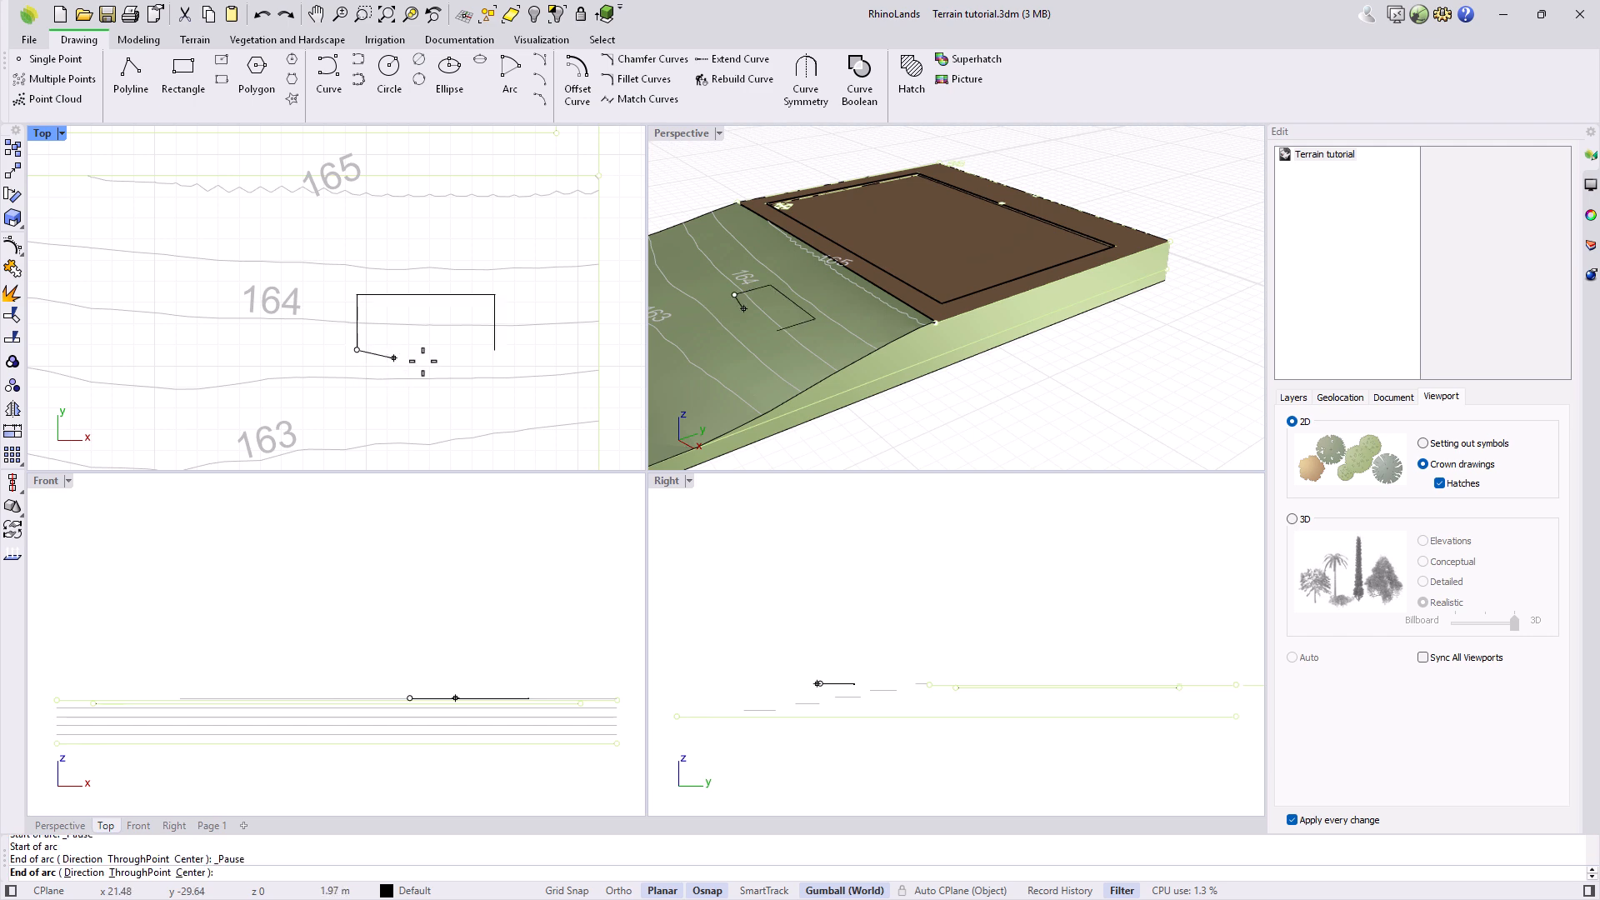
left_click(495, 350)
left_click(422, 387)
left_click(486, 363)
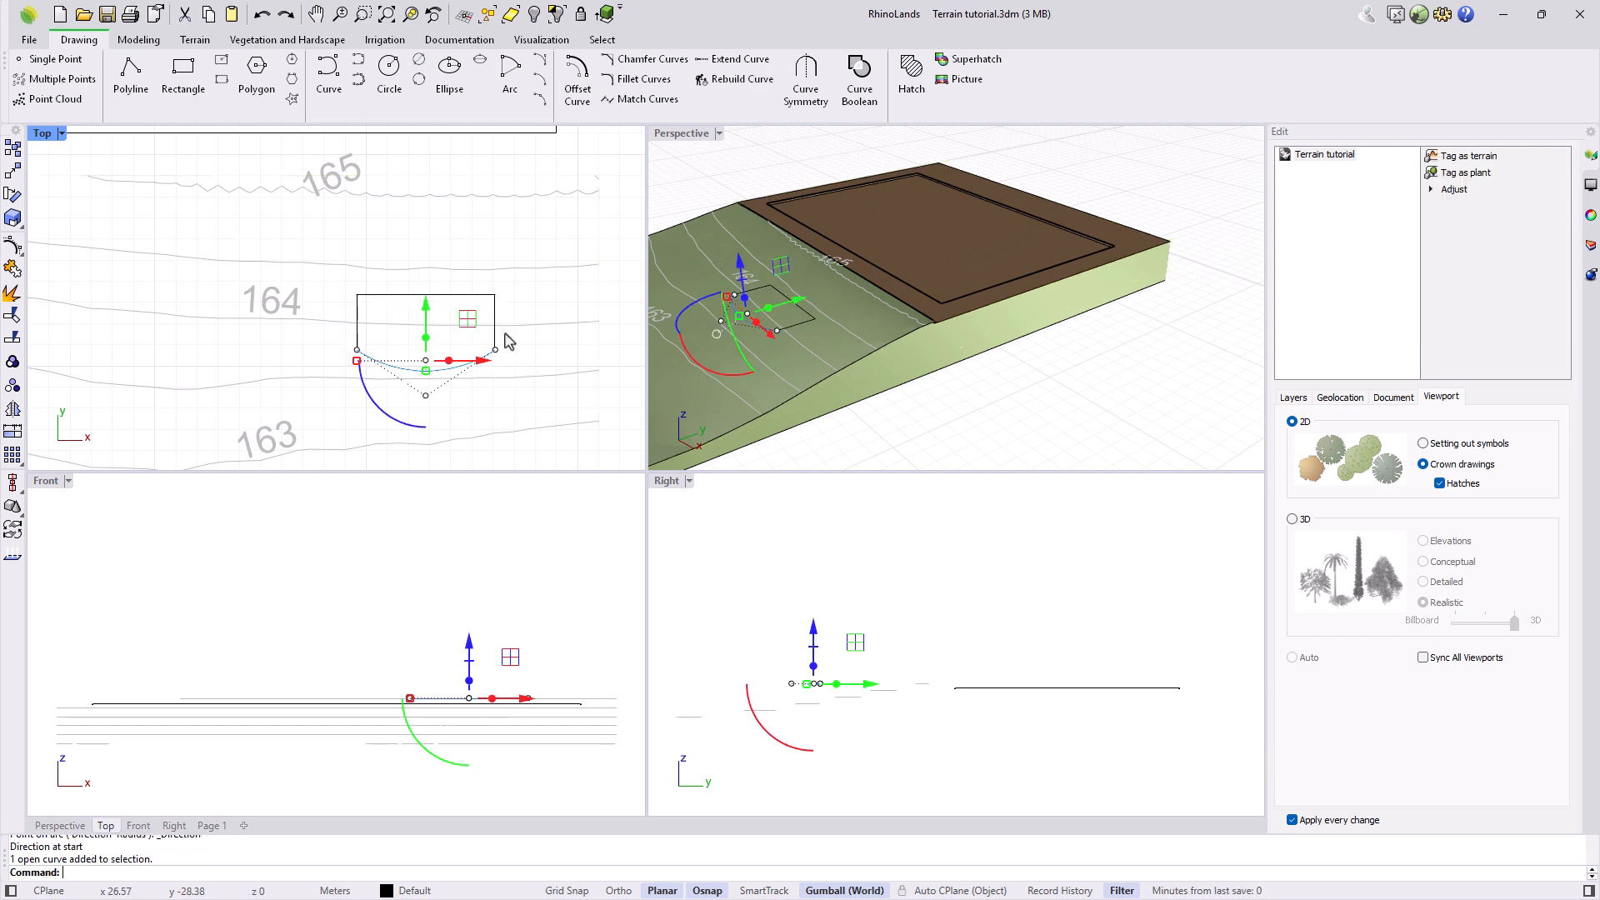
left_click(495, 345)
left_click(13, 270)
Step: Adjust the height of the closed curve on the slope in the maximized perspective view, and deselect it
double_click(682, 137)
scroll(940, 578, "down", 6)
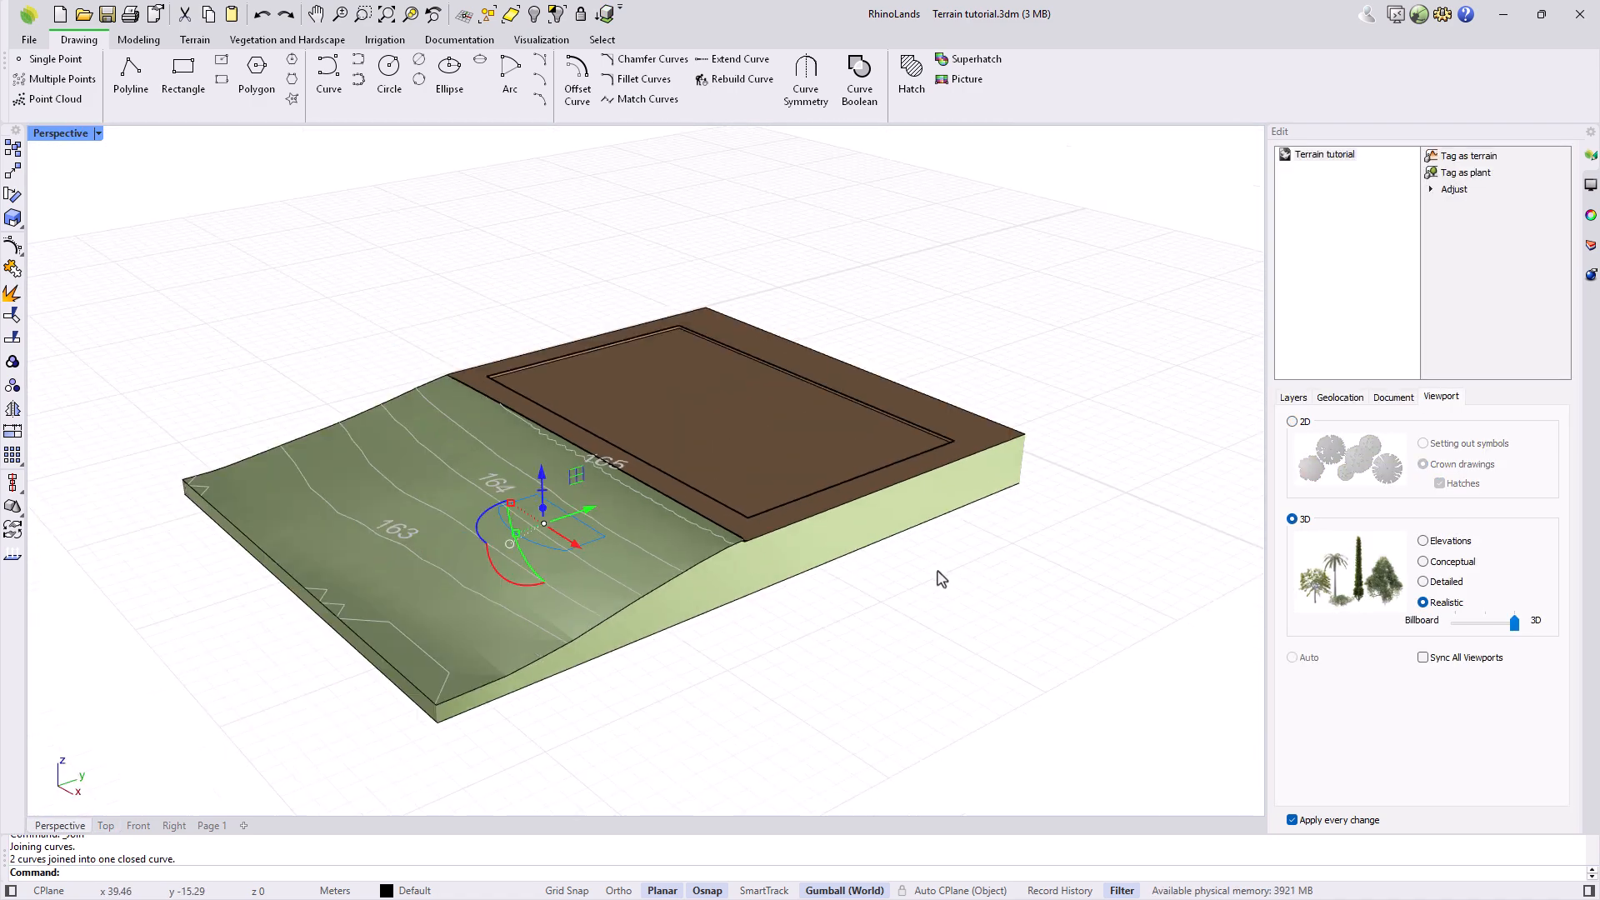
scroll(703, 647, "up", 6)
right_click_drag(703, 647, 525, 278)
left_click_drag(488, 275, 547, 345)
key("Escape")
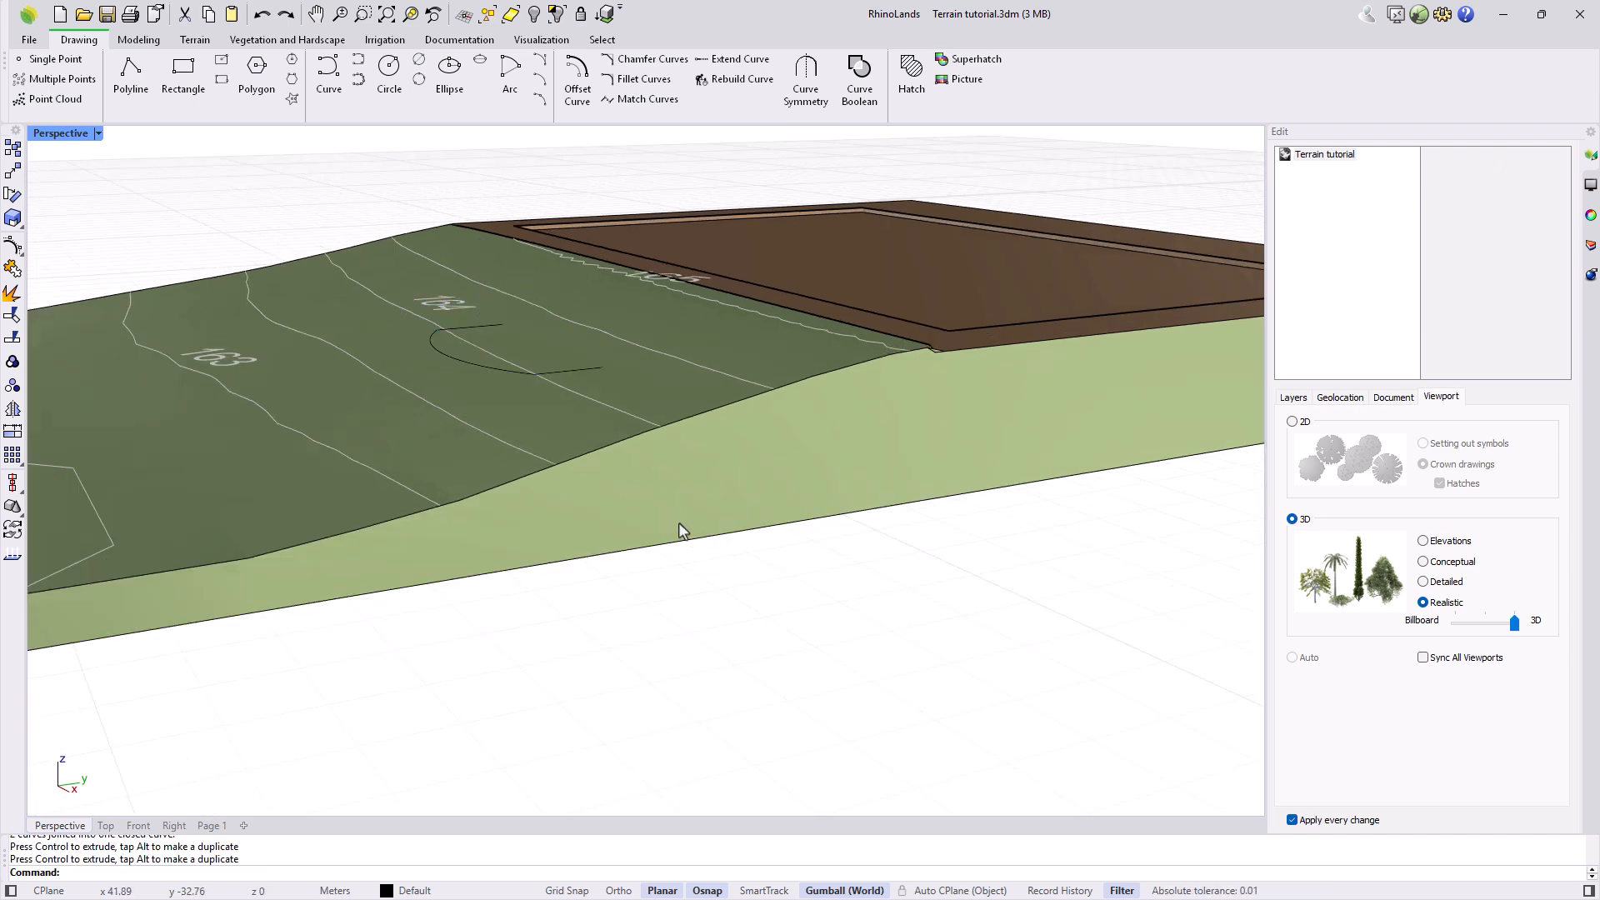
Step: Add a cut and fill to the terrain from the closed curve, with a 90° slope angle and Divide set to Yes
mouse_move(583, 442)
right_mouse_down()
mouse_move(542, 444)
mouse_move(594, 439)
right_mouse_up()
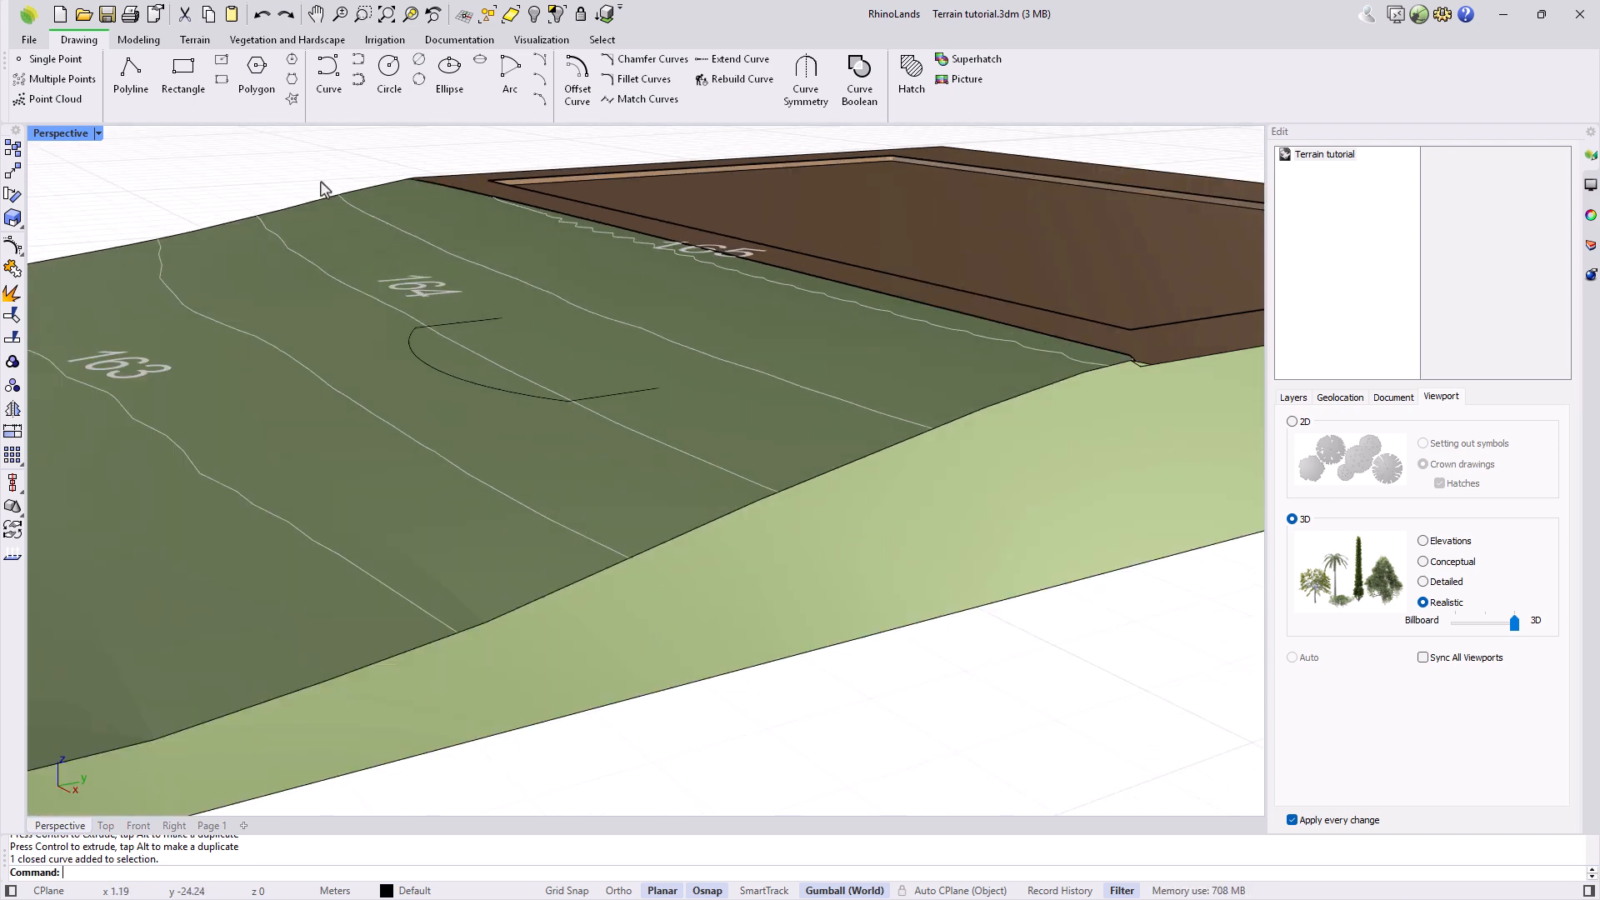
left_click(194, 39)
left_click(379, 95)
key("Return")
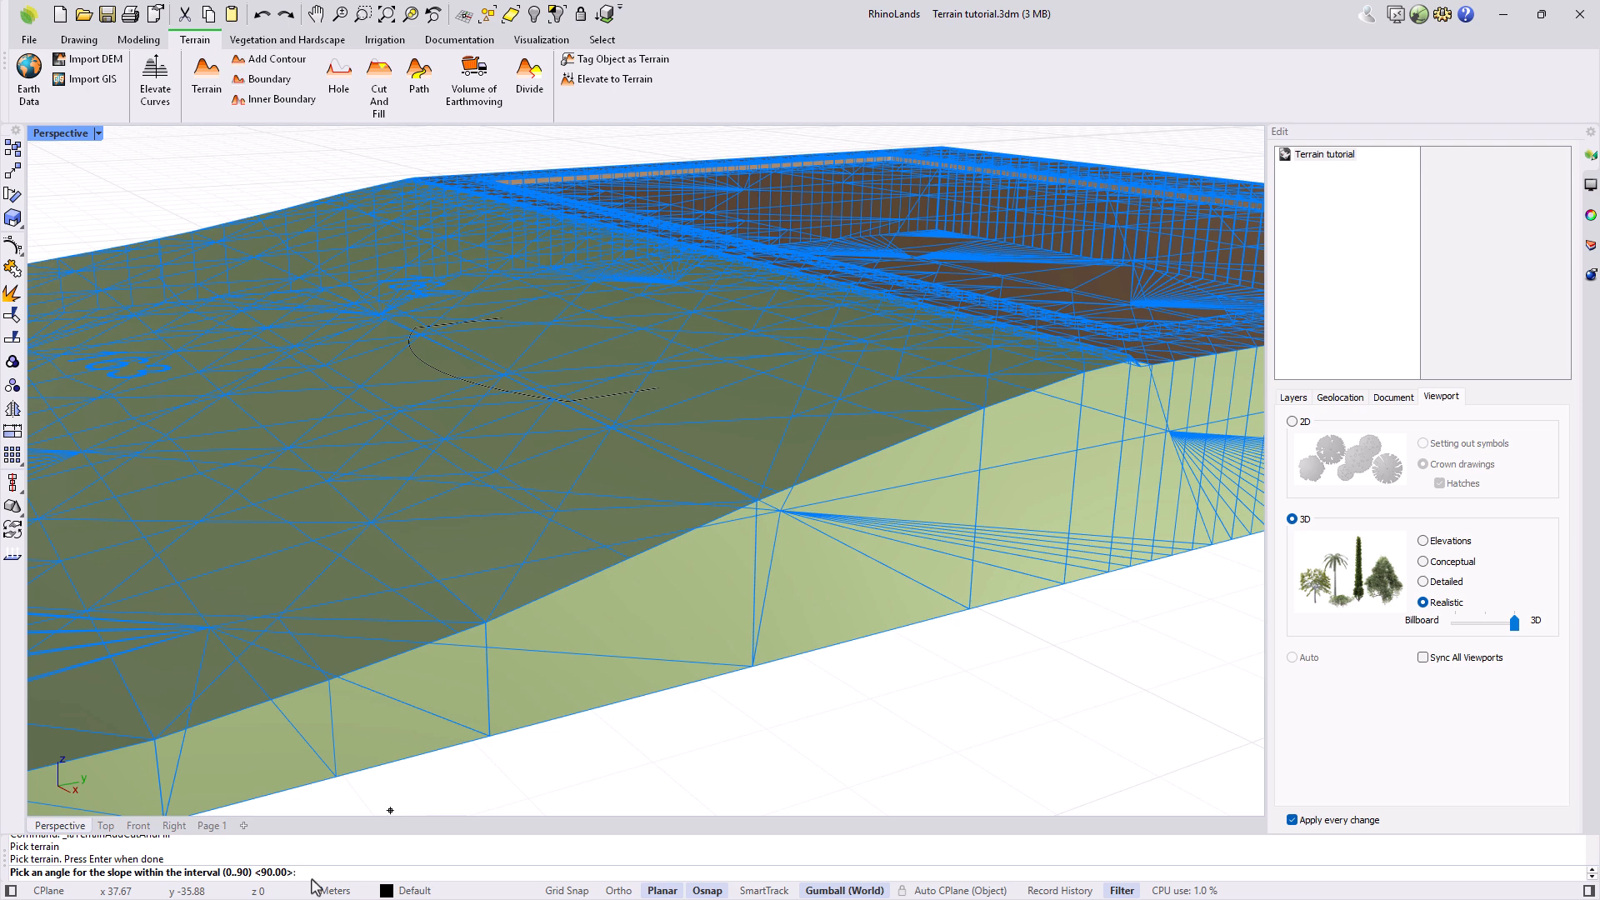
key("Return")
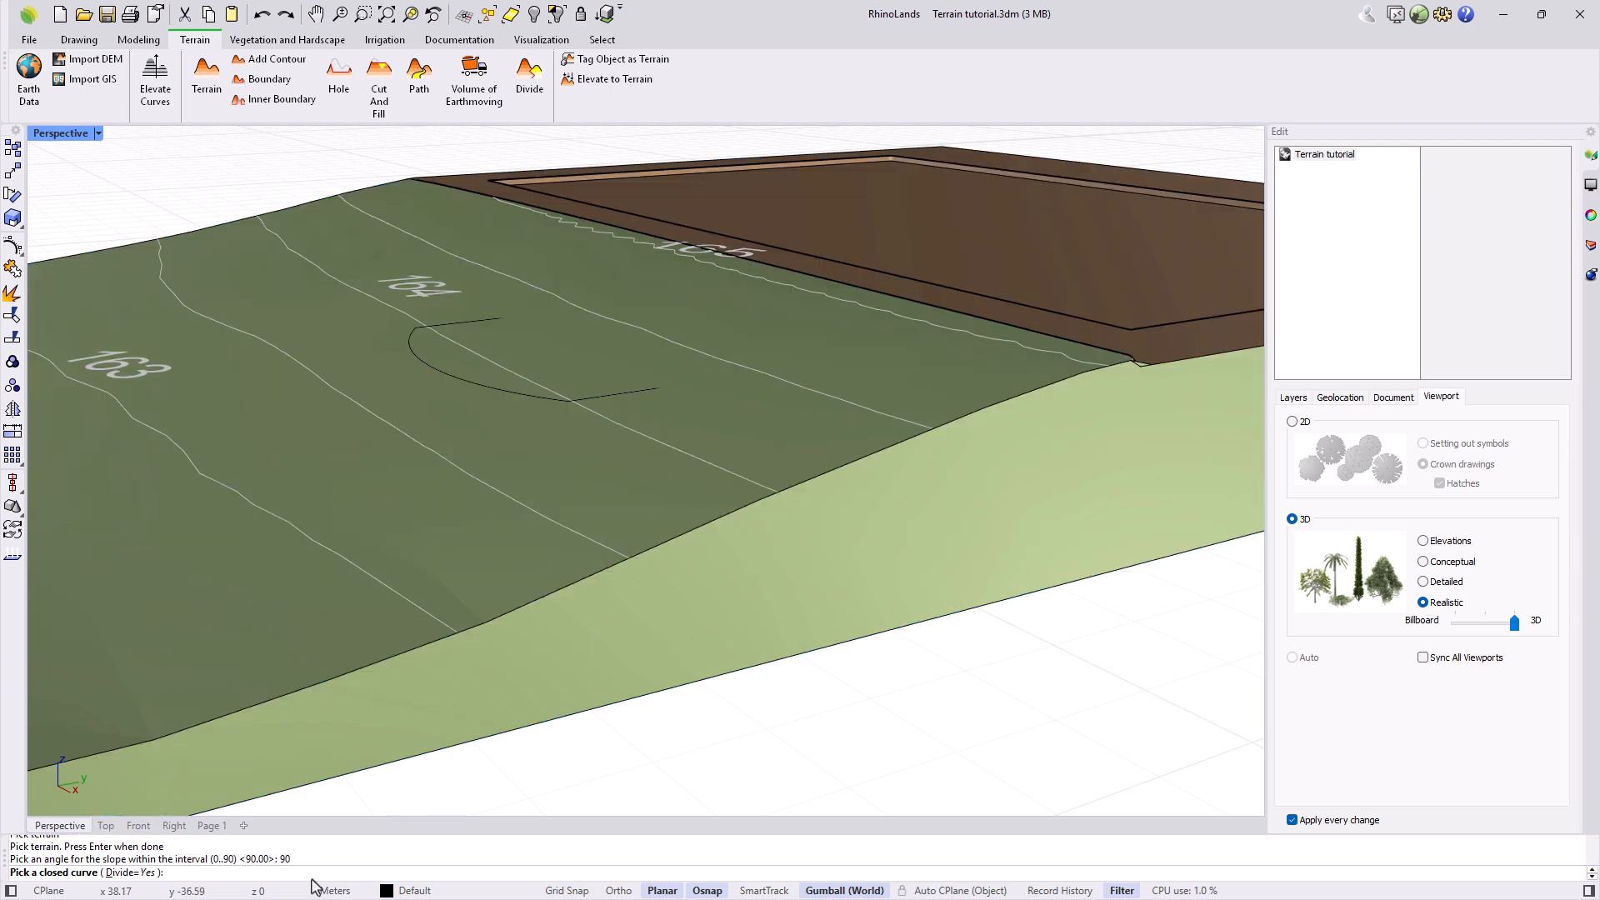
left_click(594, 399)
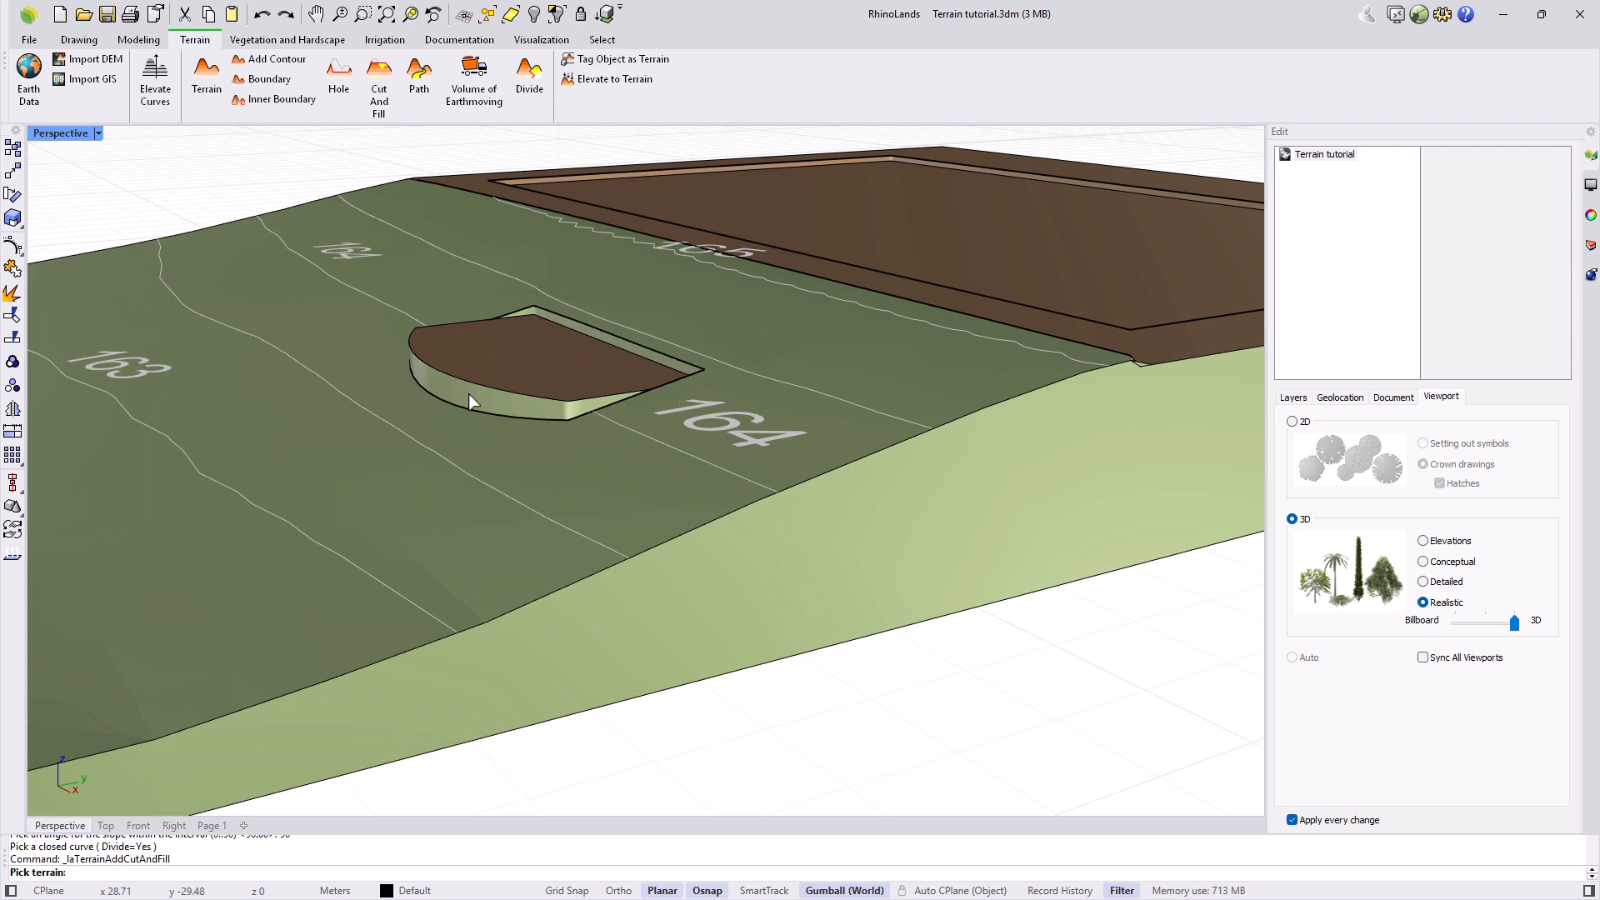
Step: Unlink the cut and fill angles of the terrain's cut-and-fill earthmoving and set its fill angle to 20°
left_click(568, 421)
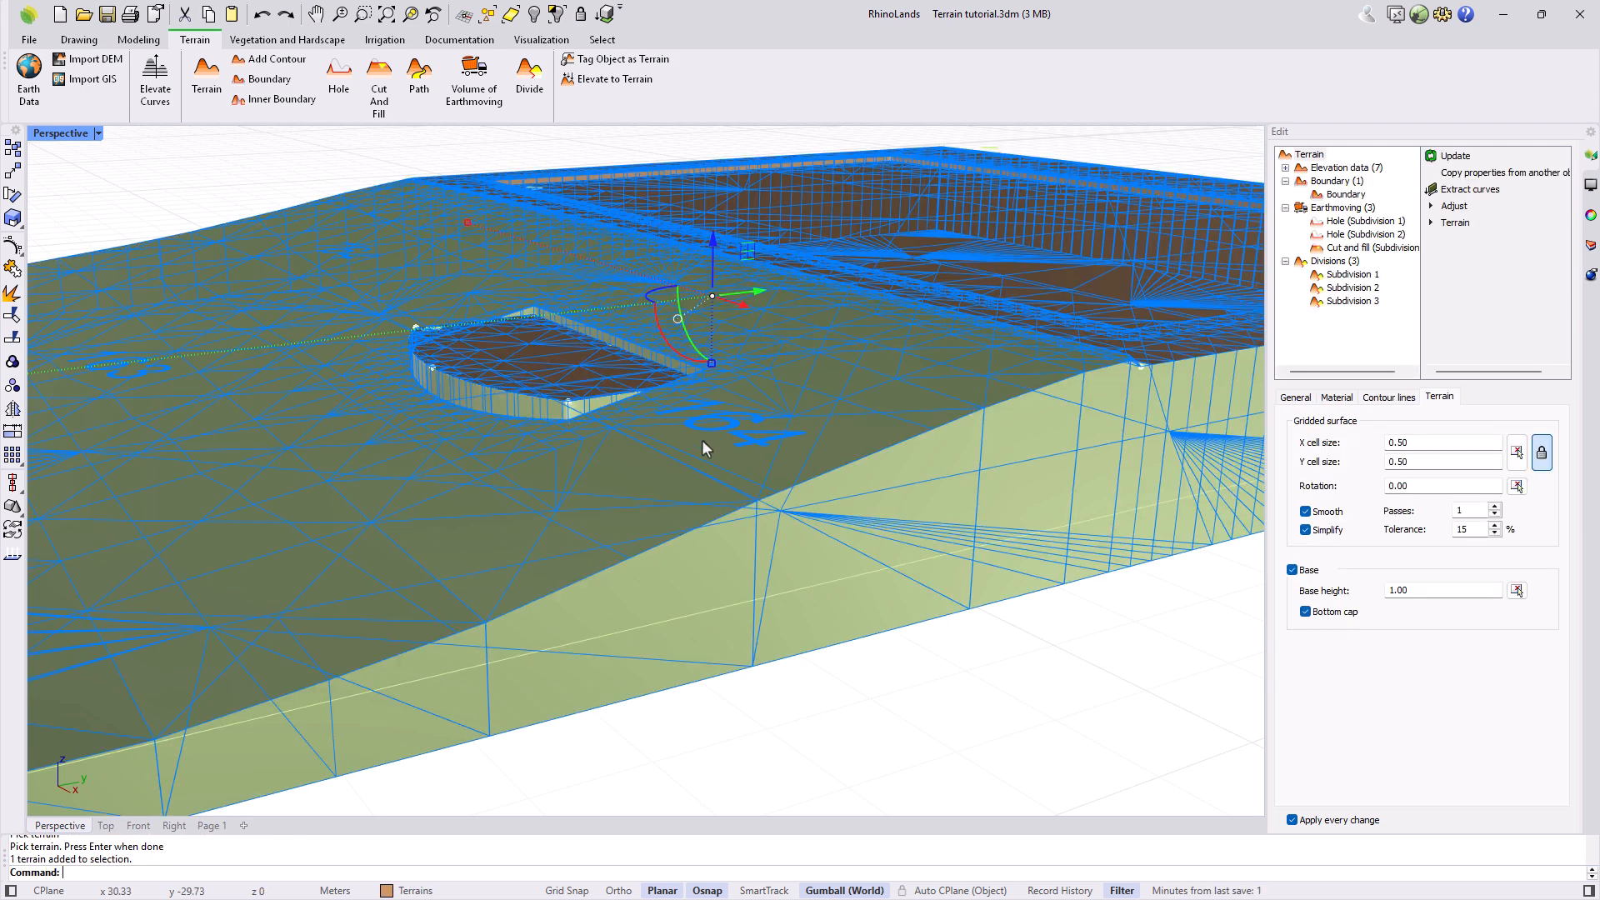
left_click(1379, 247)
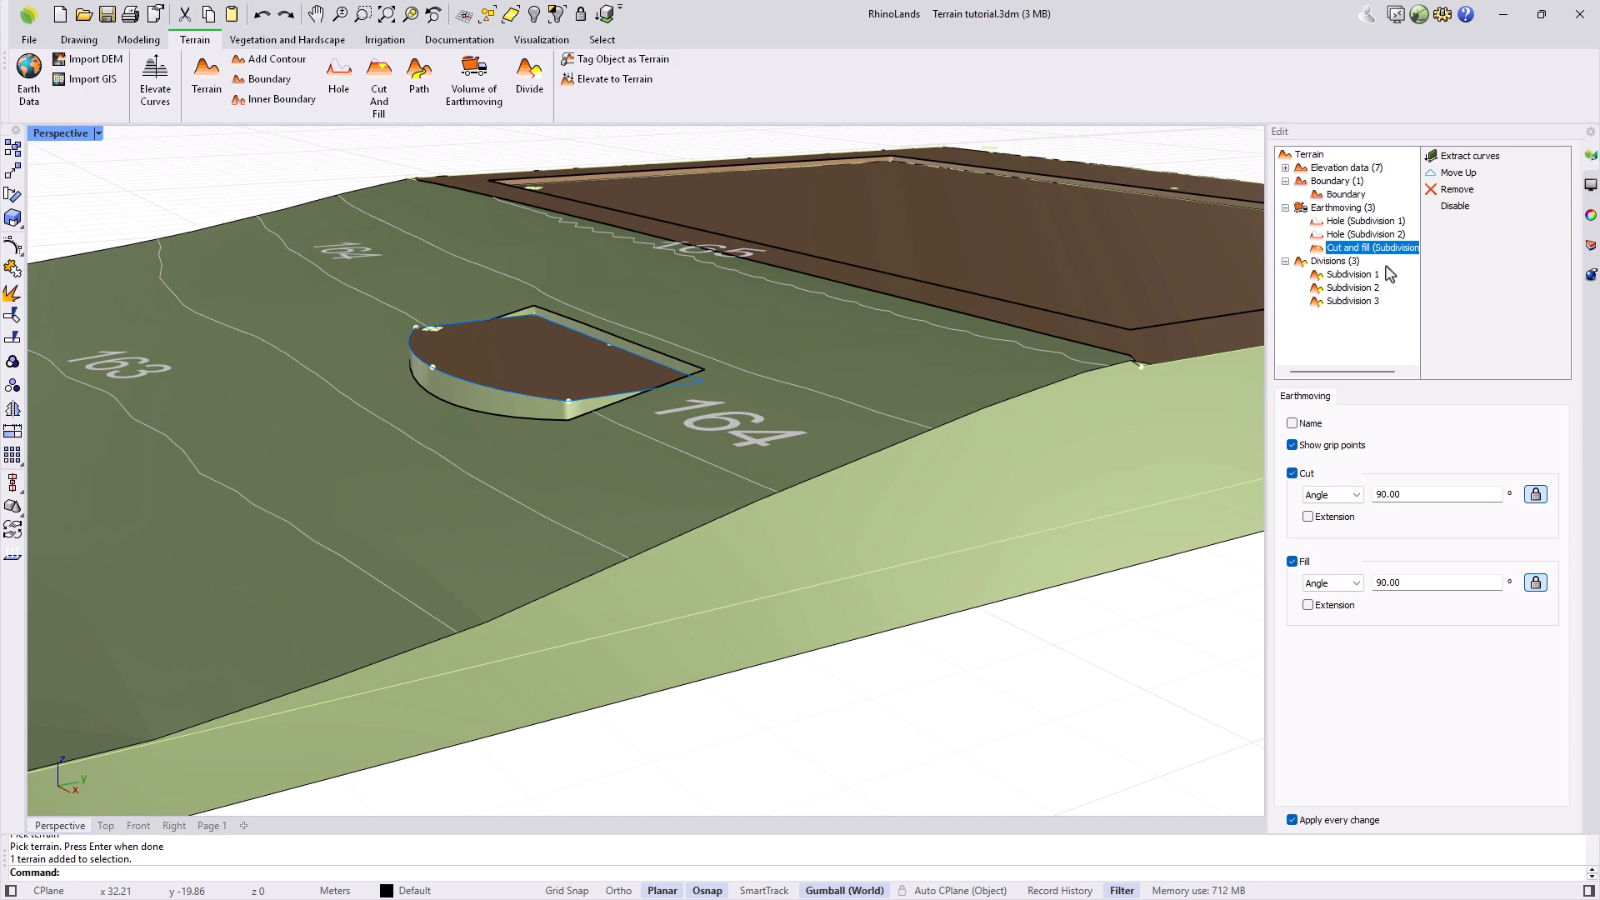
left_click(1536, 495)
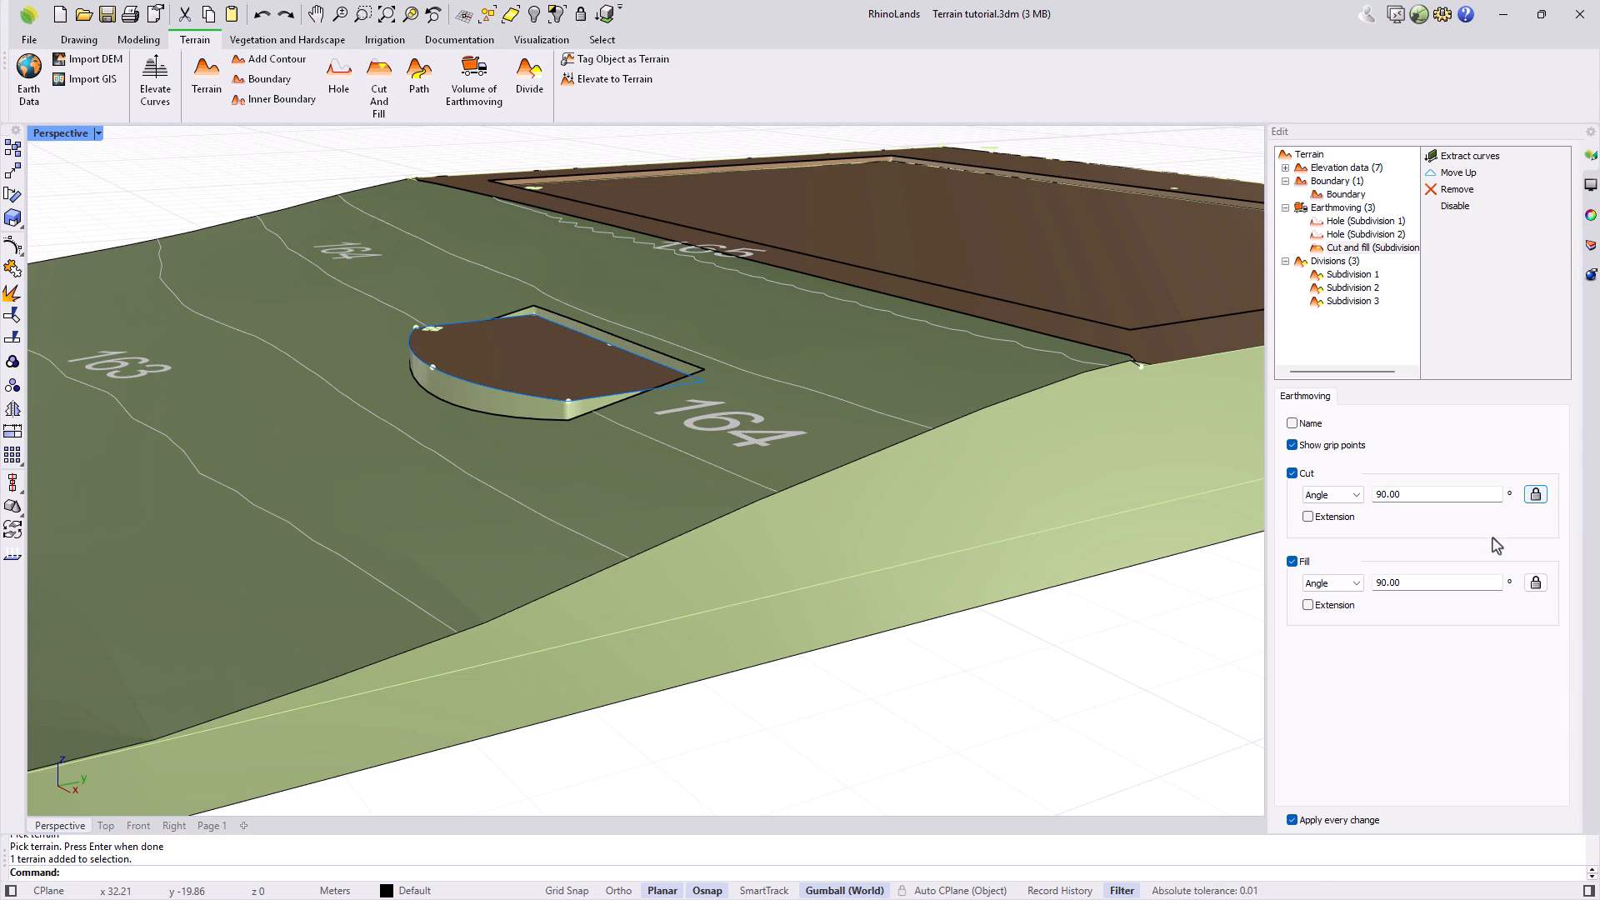
double_click(1369, 582)
type("20")
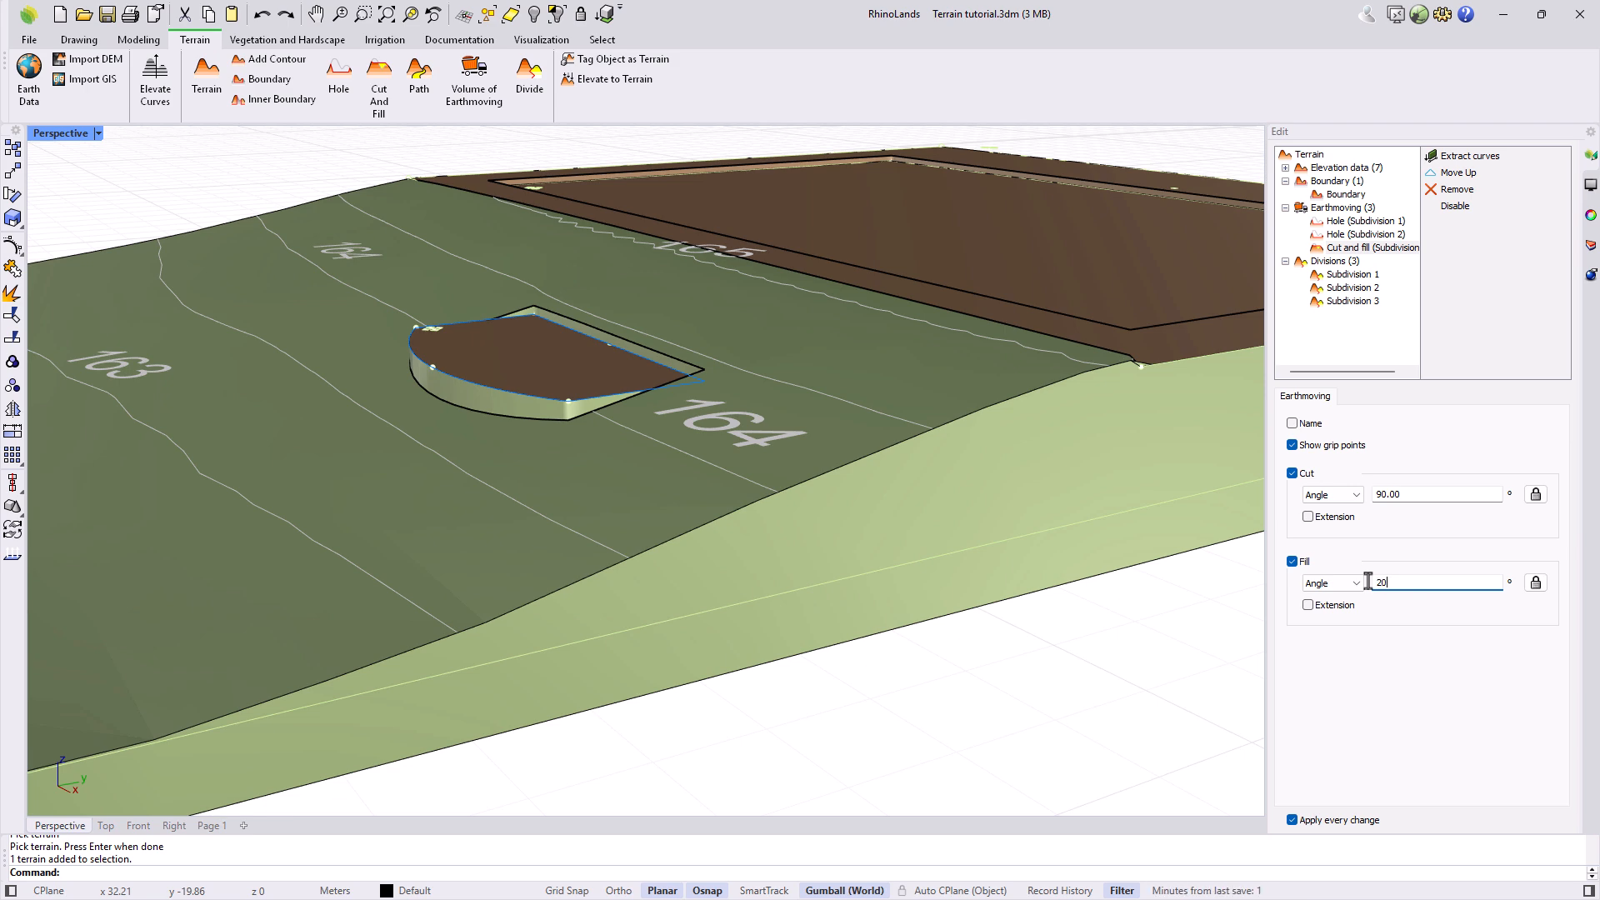
key("Return")
left_click(1100, 643)
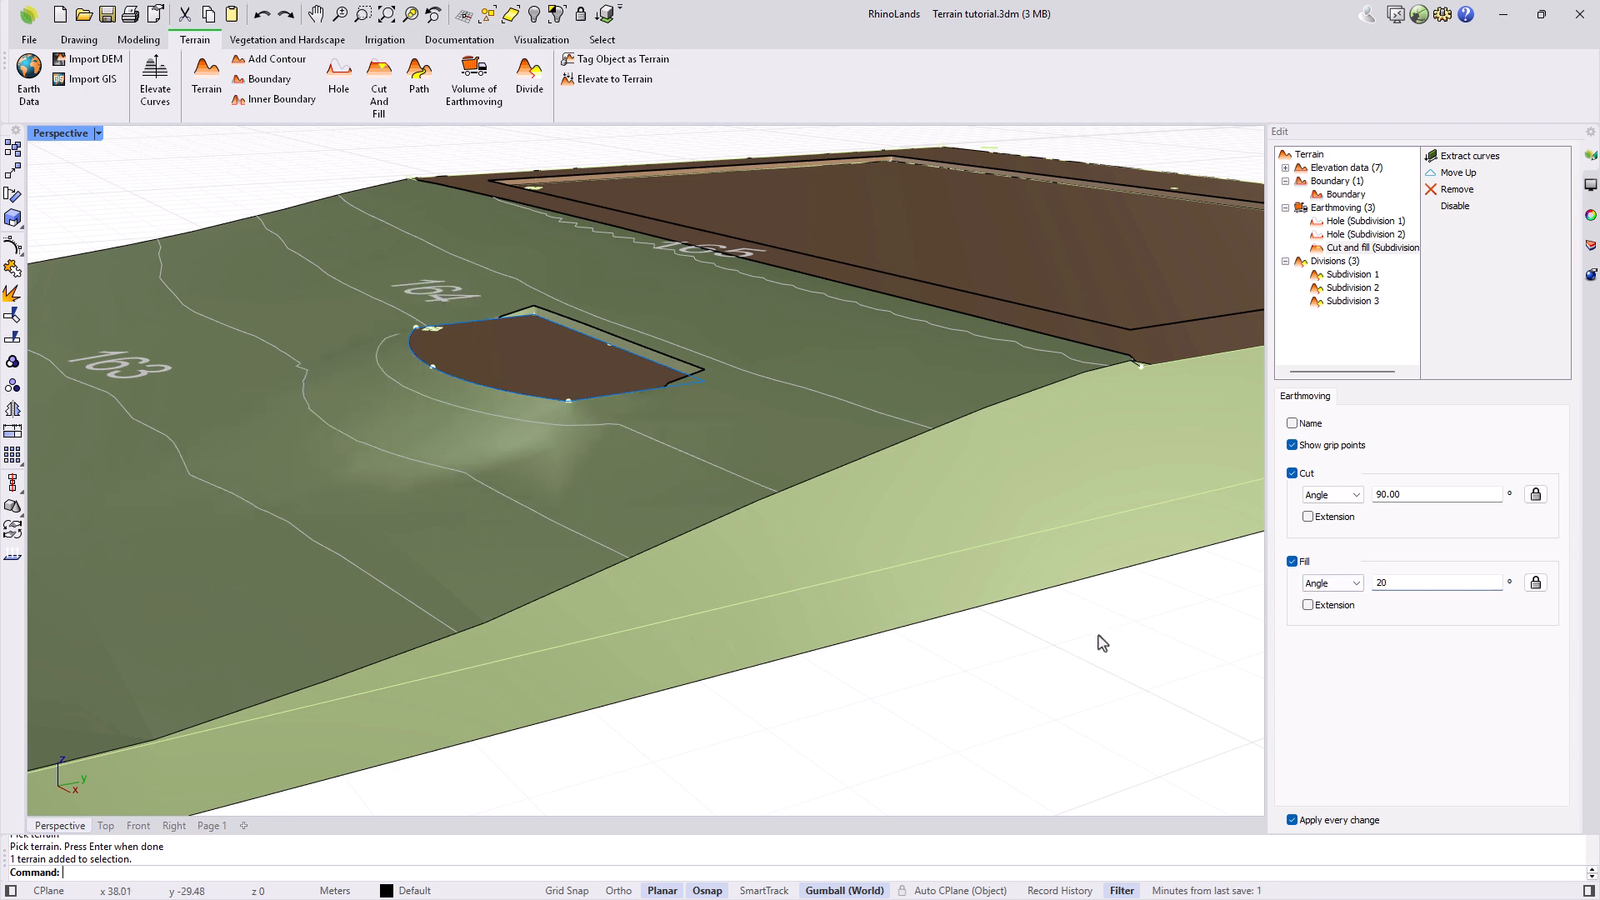
Step: Enable the fill extension of the cut-and-fill earthmoving and set it to 1
scroll(835, 540, "down", 3)
right_click_drag(759, 540, 658, 514)
scroll(286, 407, "up", 2)
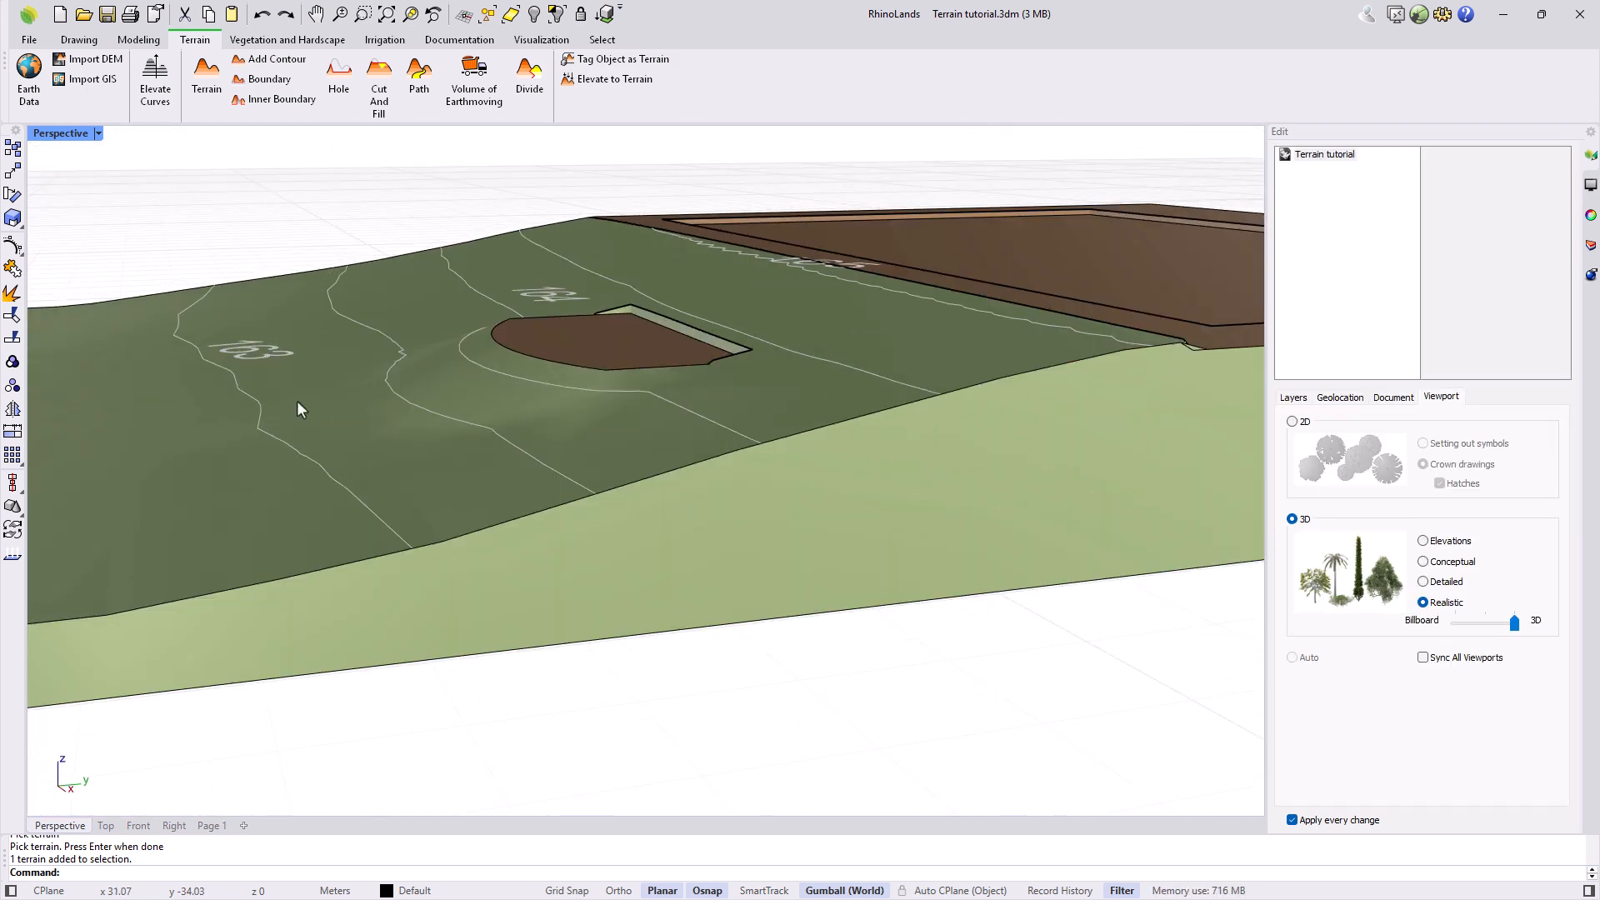
scroll(404, 422, "up", 2)
scroll(517, 437, "up", 2)
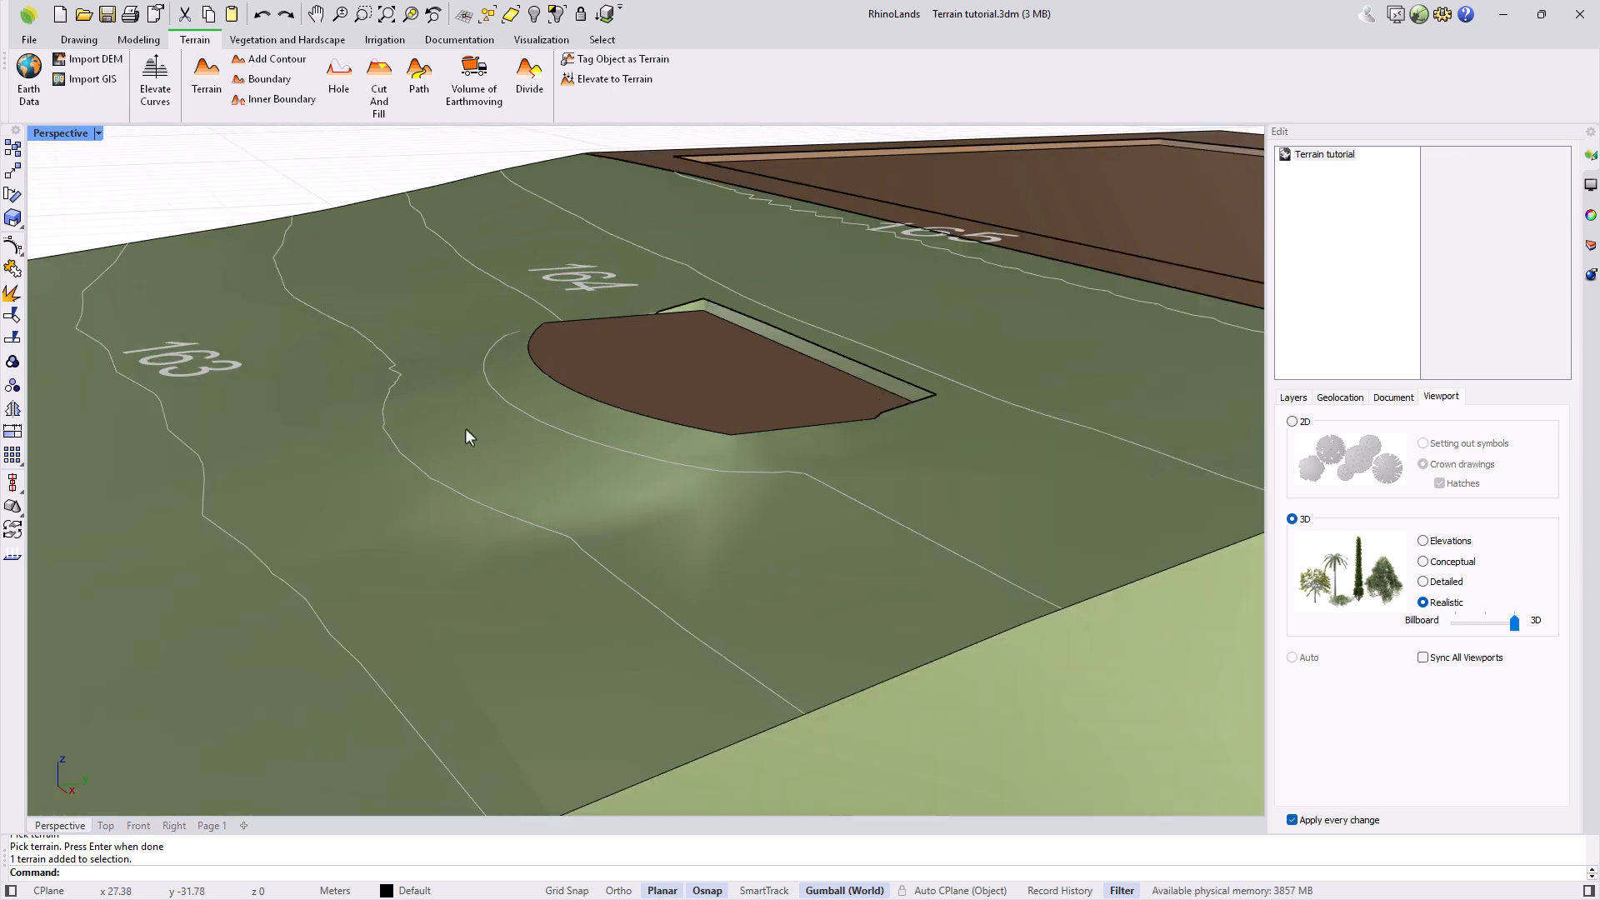
left_click(1055, 443)
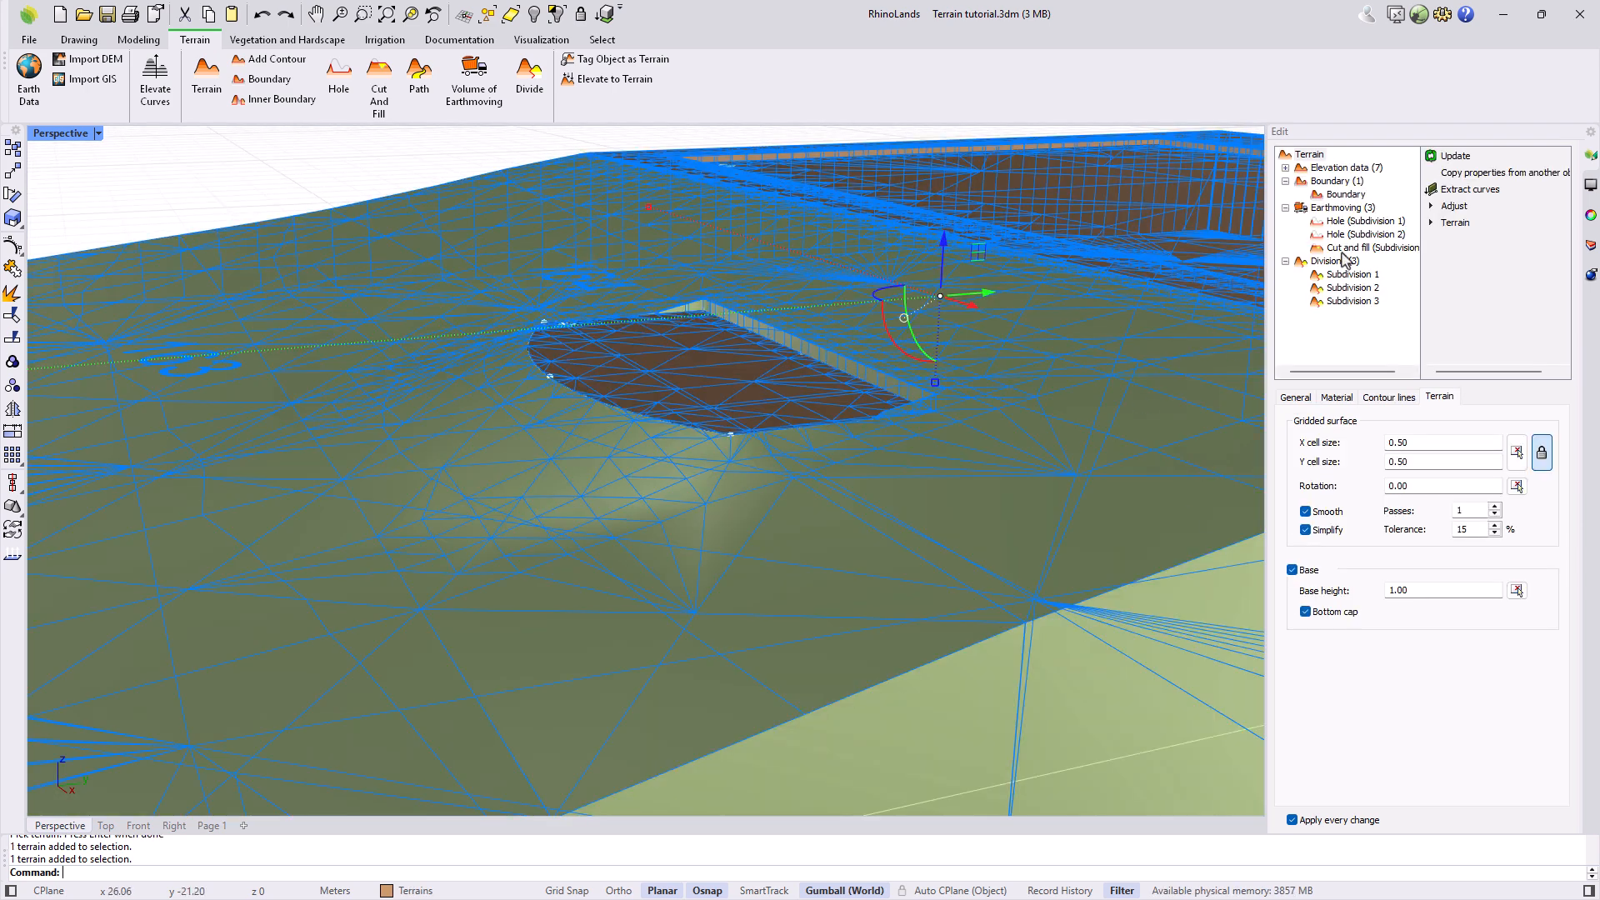
left_click(1371, 247)
left_click(1307, 605)
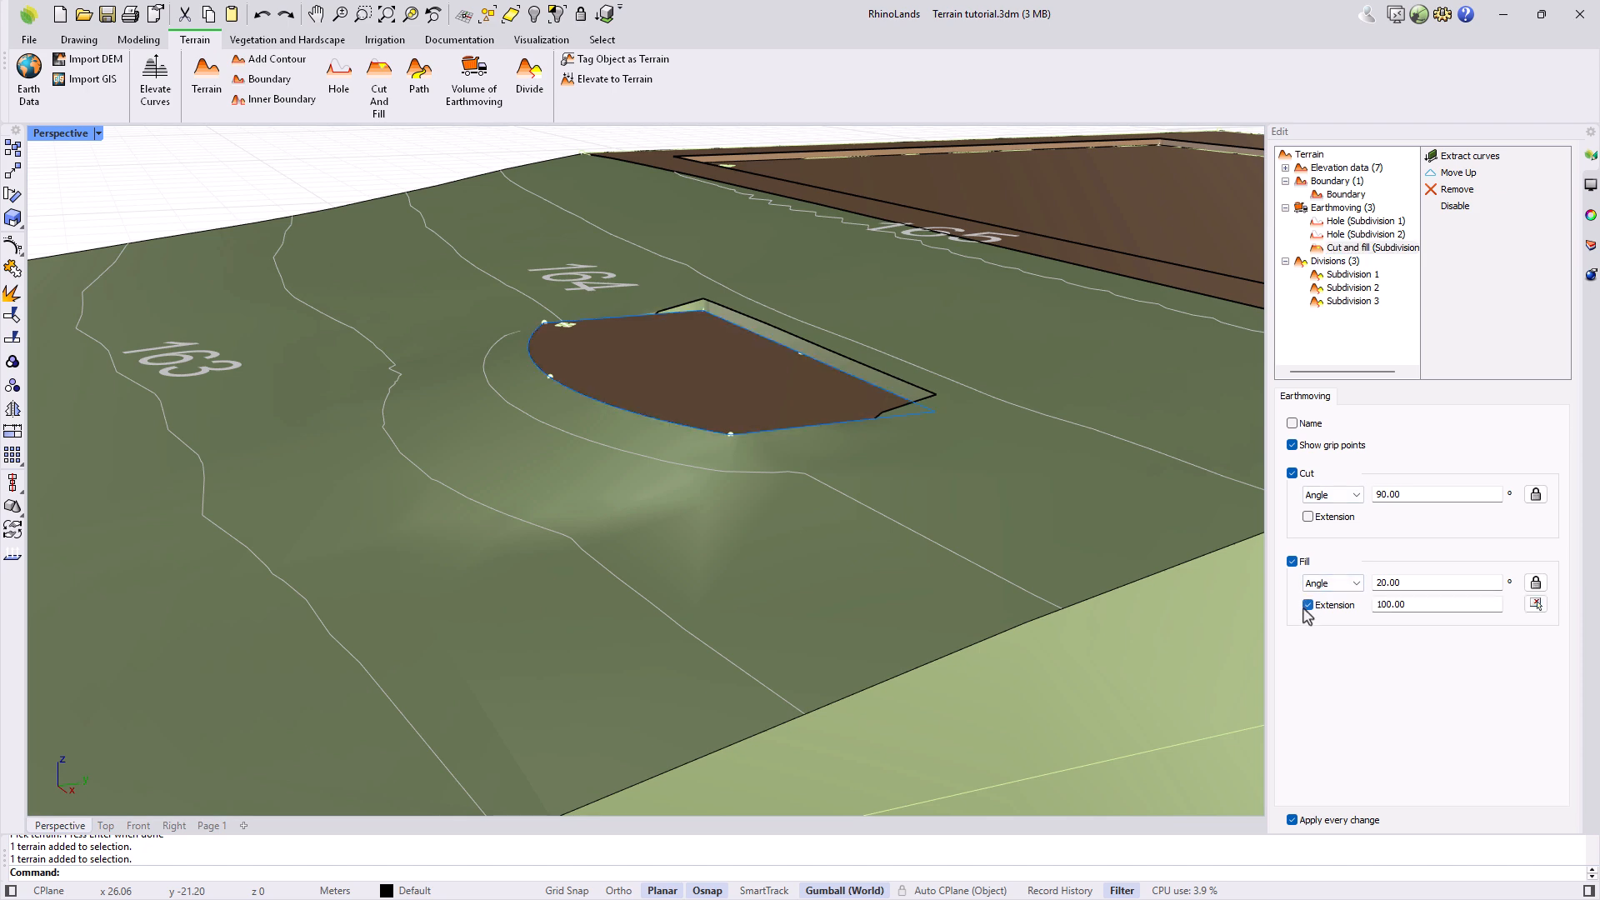
left_click_drag(1408, 602, 1366, 605)
type("1")
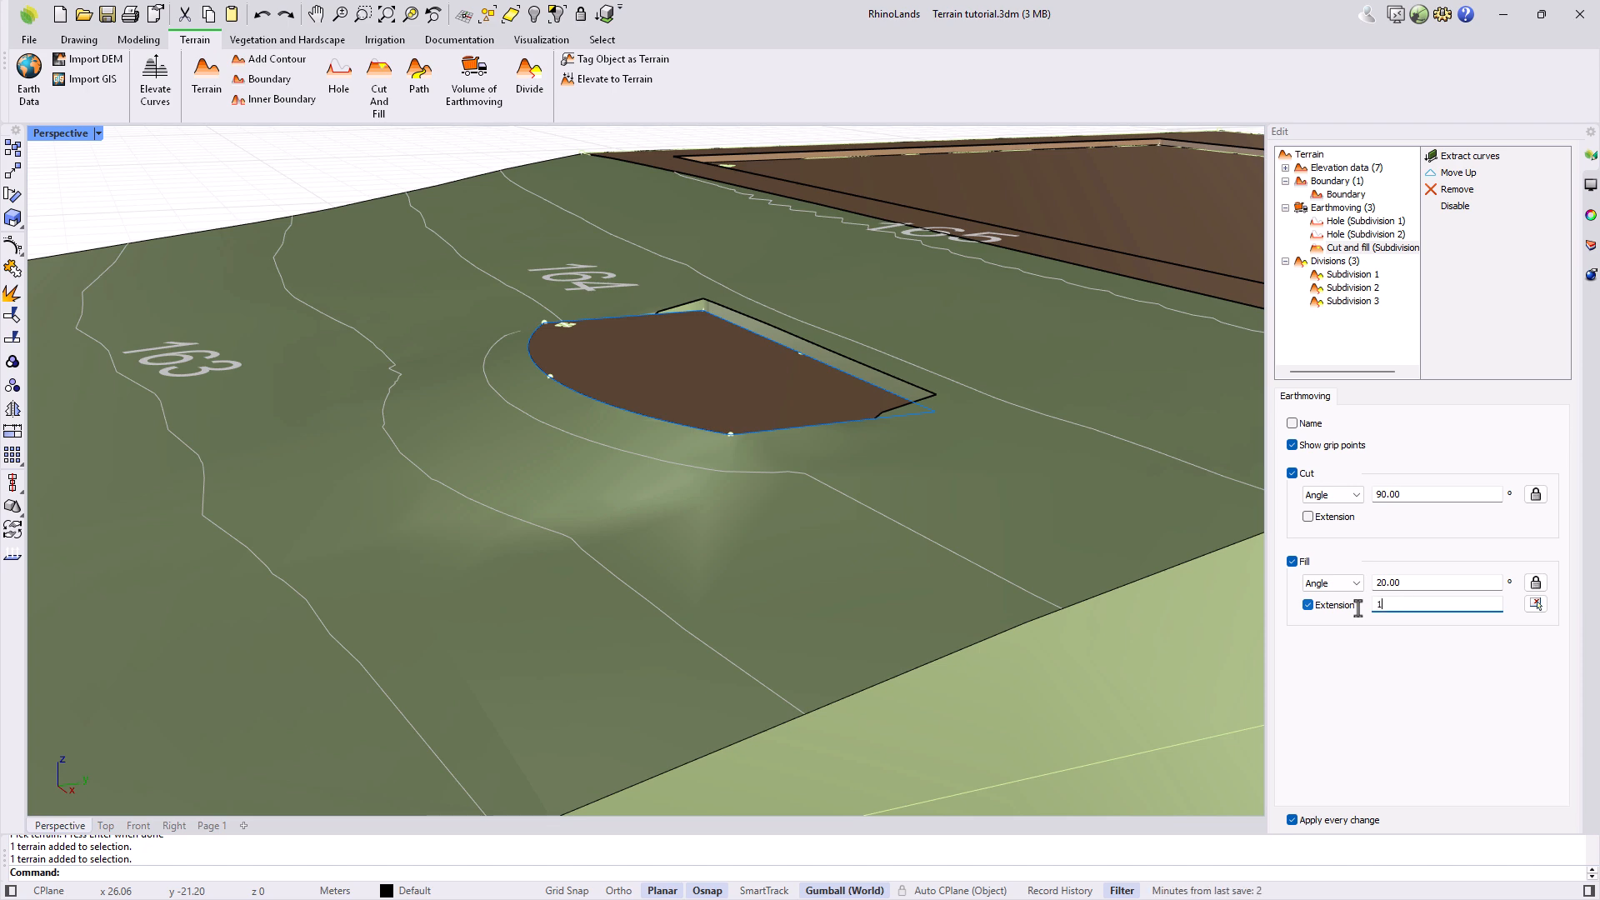
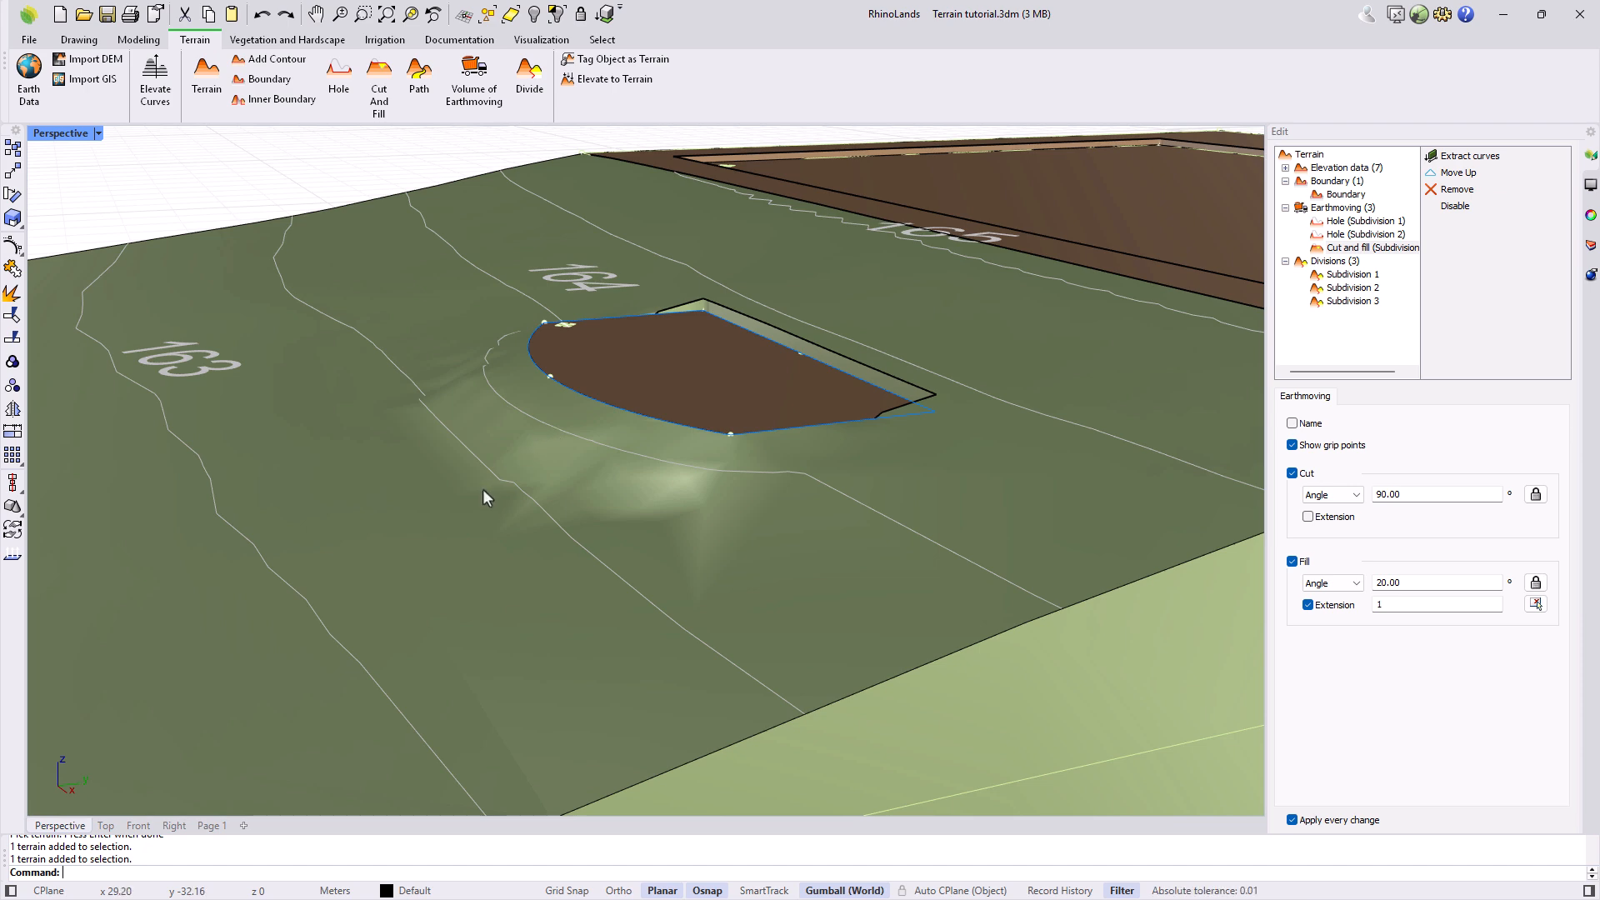
Step: Turn off the fill of the cut-and-fill earthmoving and enable its custom name
mouse_move(586, 428)
right_mouse_down()
mouse_move(546, 393)
mouse_move(559, 435)
right_mouse_up()
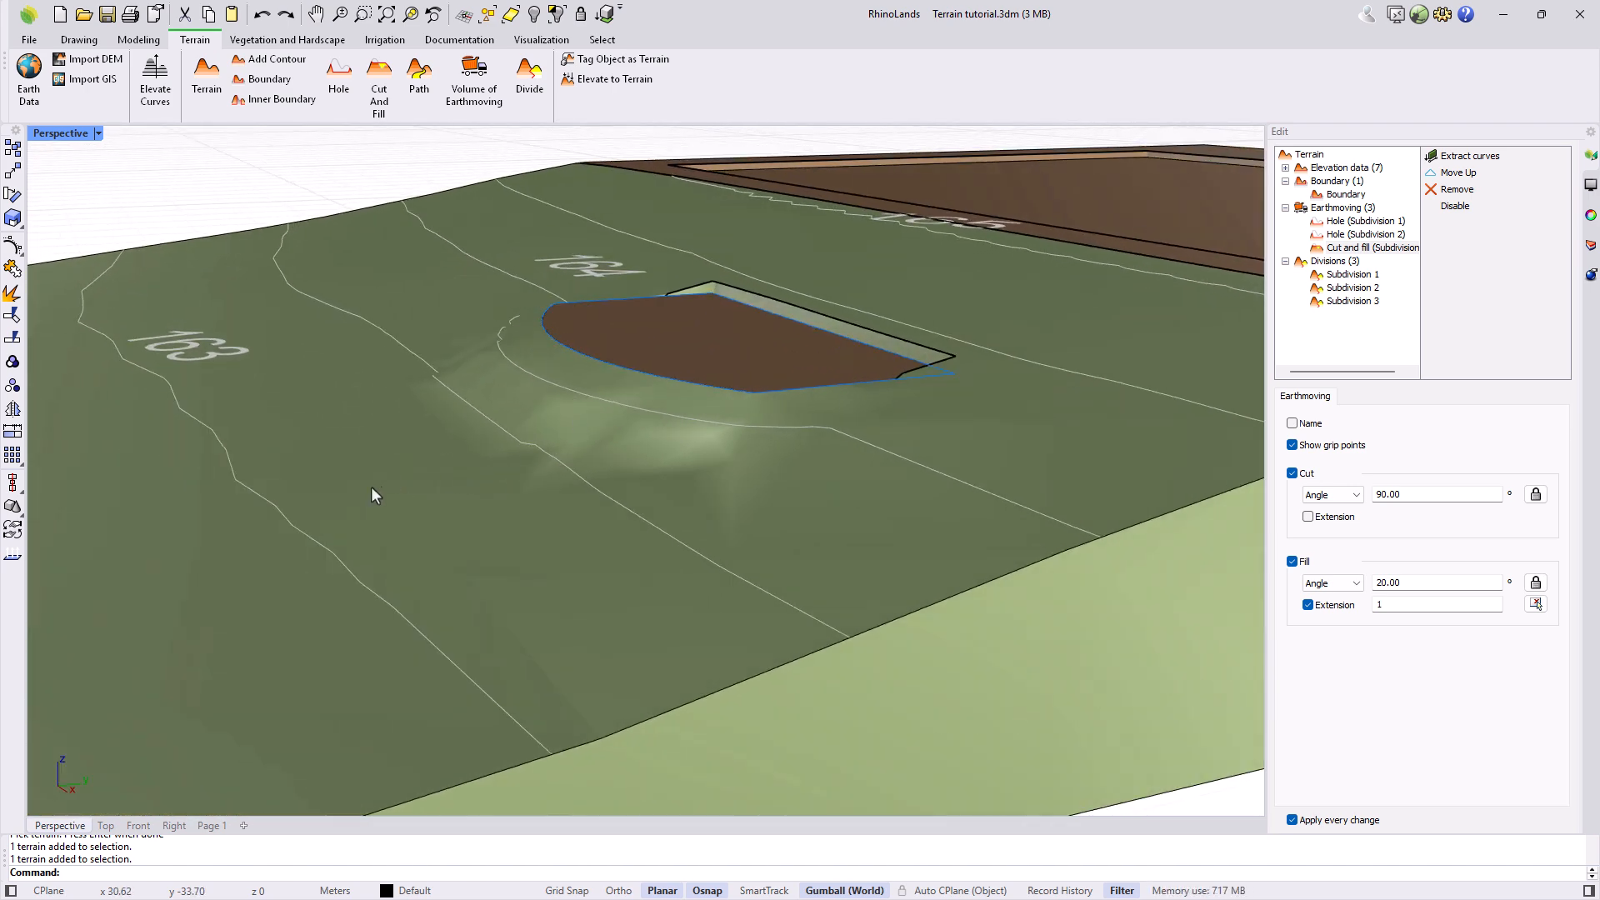
scroll(321, 496, "down", 5)
right_click_drag(320, 497, 553, 528)
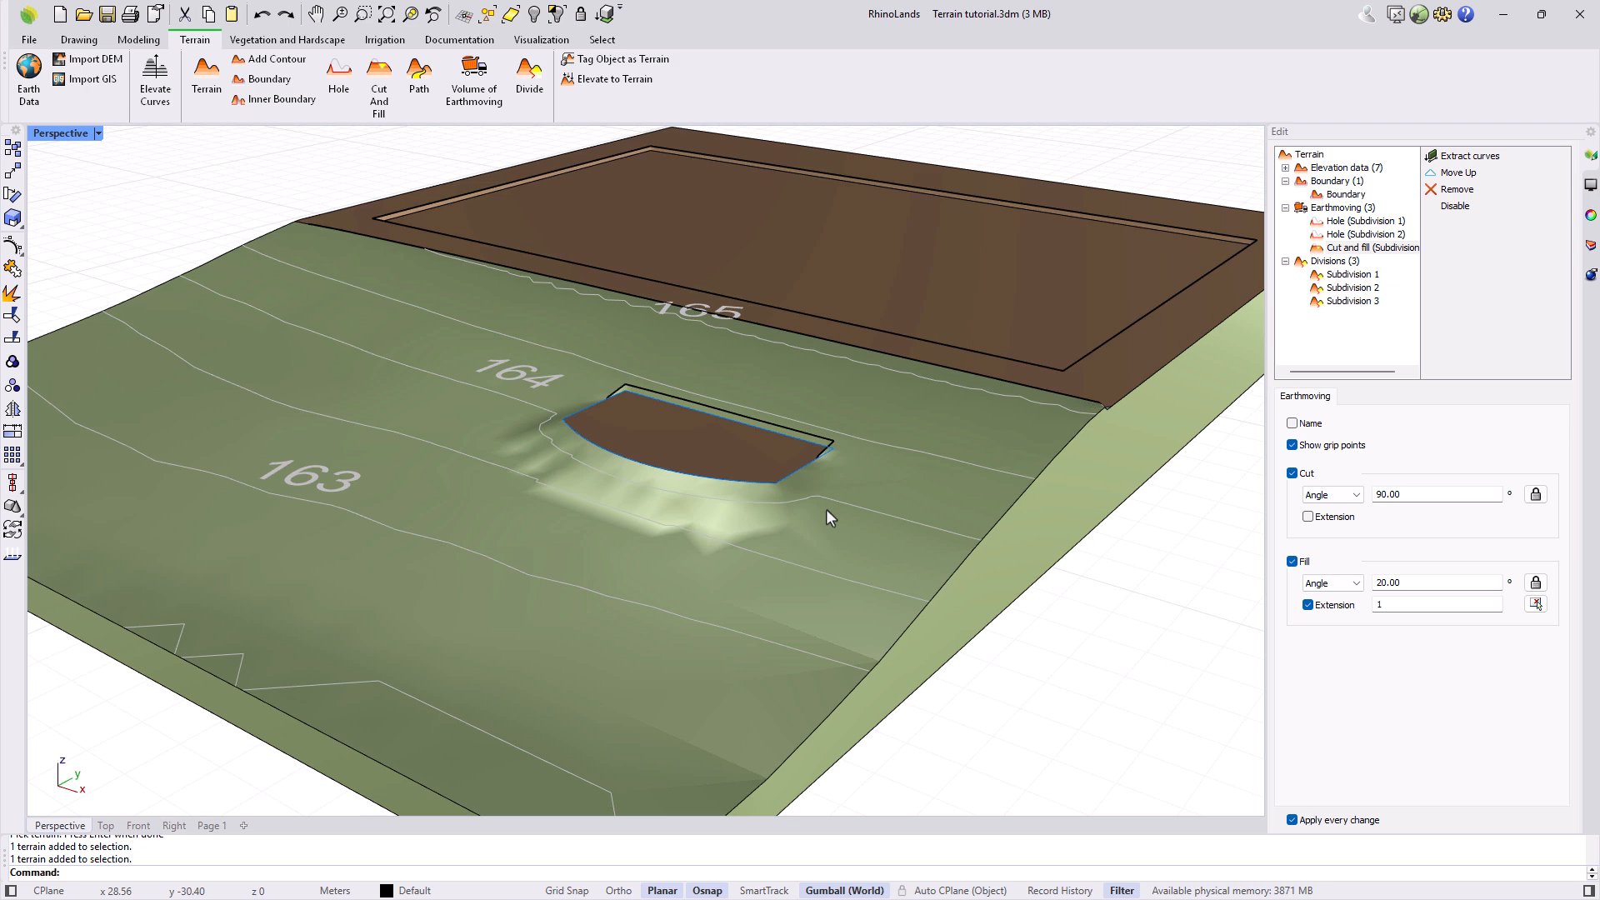
left_click(1293, 561)
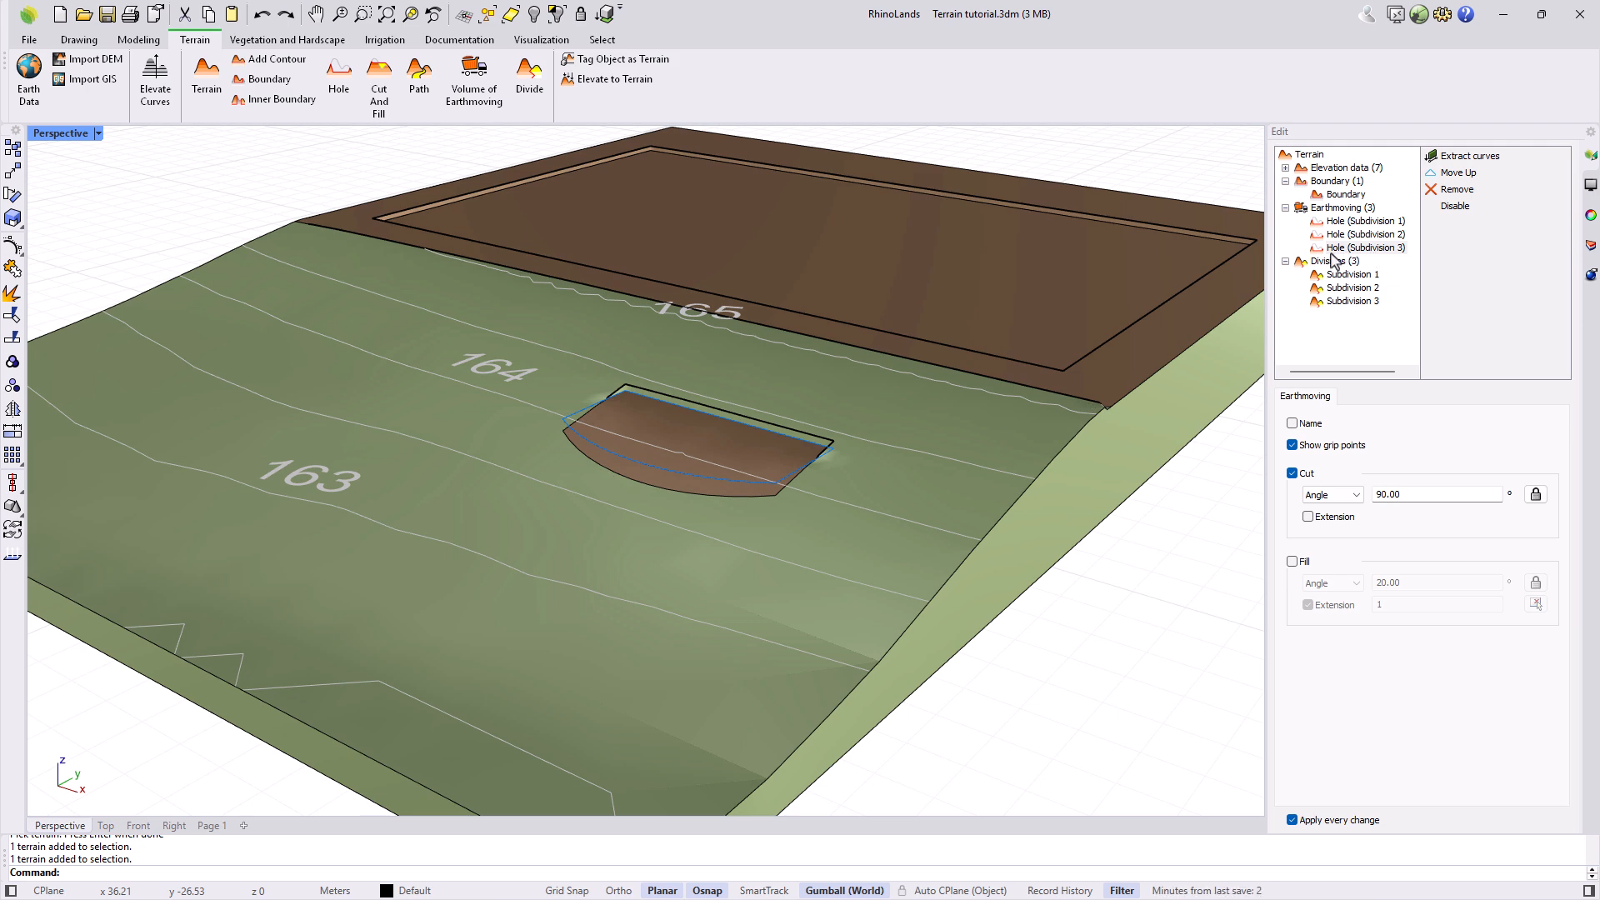
left_click(1292, 423)
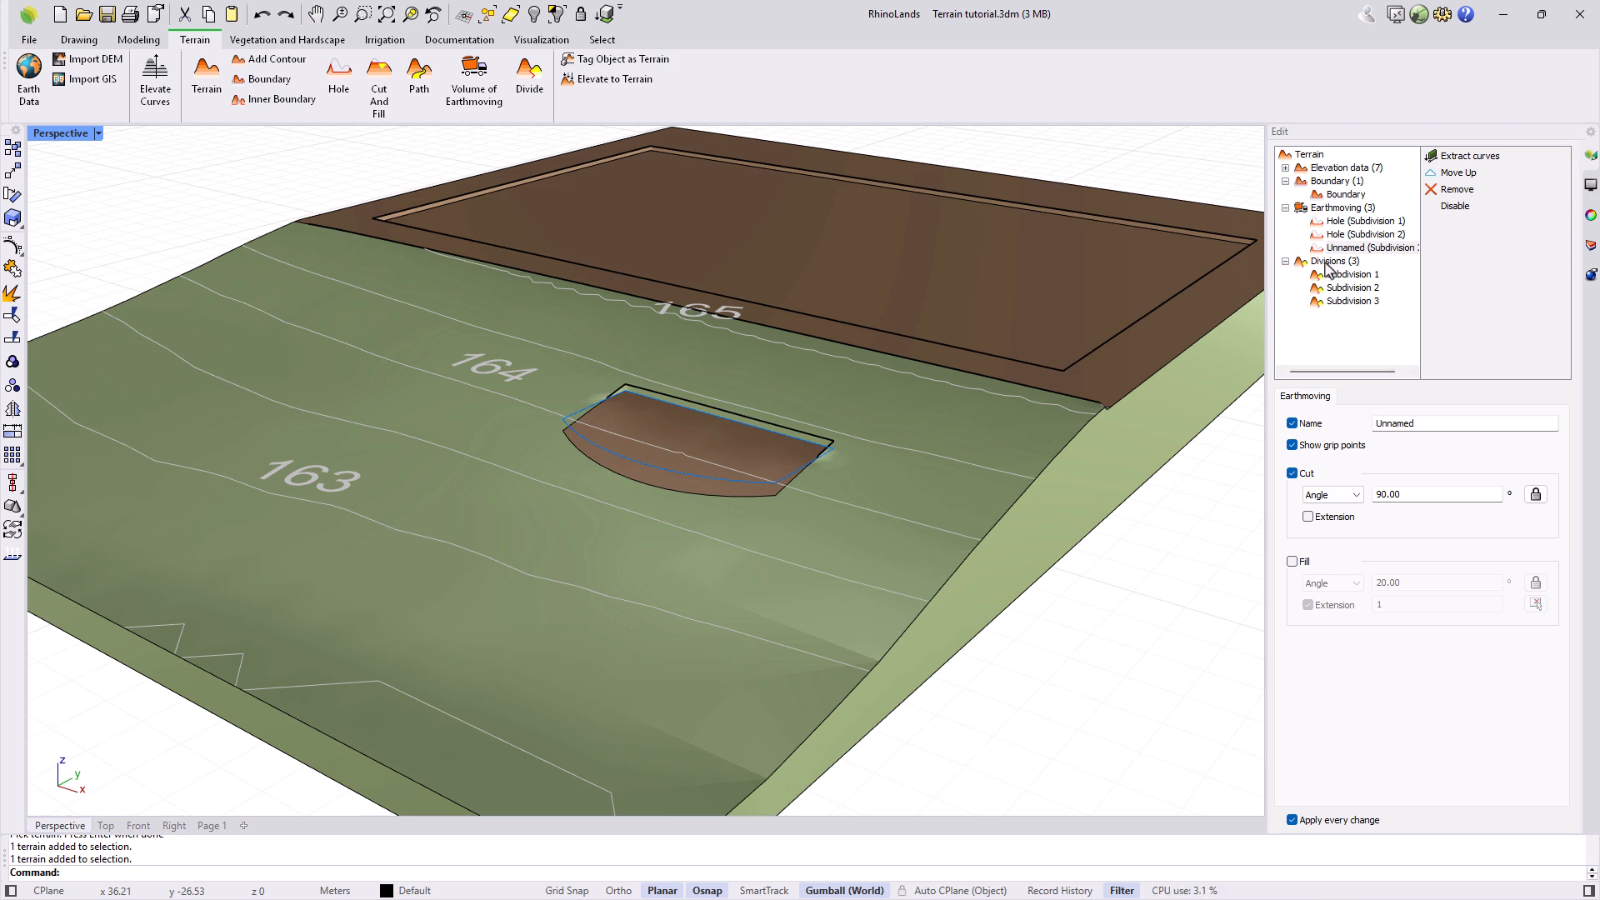
Step: Try Blue as the color of Subdivision 3, and restore it to By Layer
left_click(1356, 278)
left_click(1361, 290)
left_click(1364, 303)
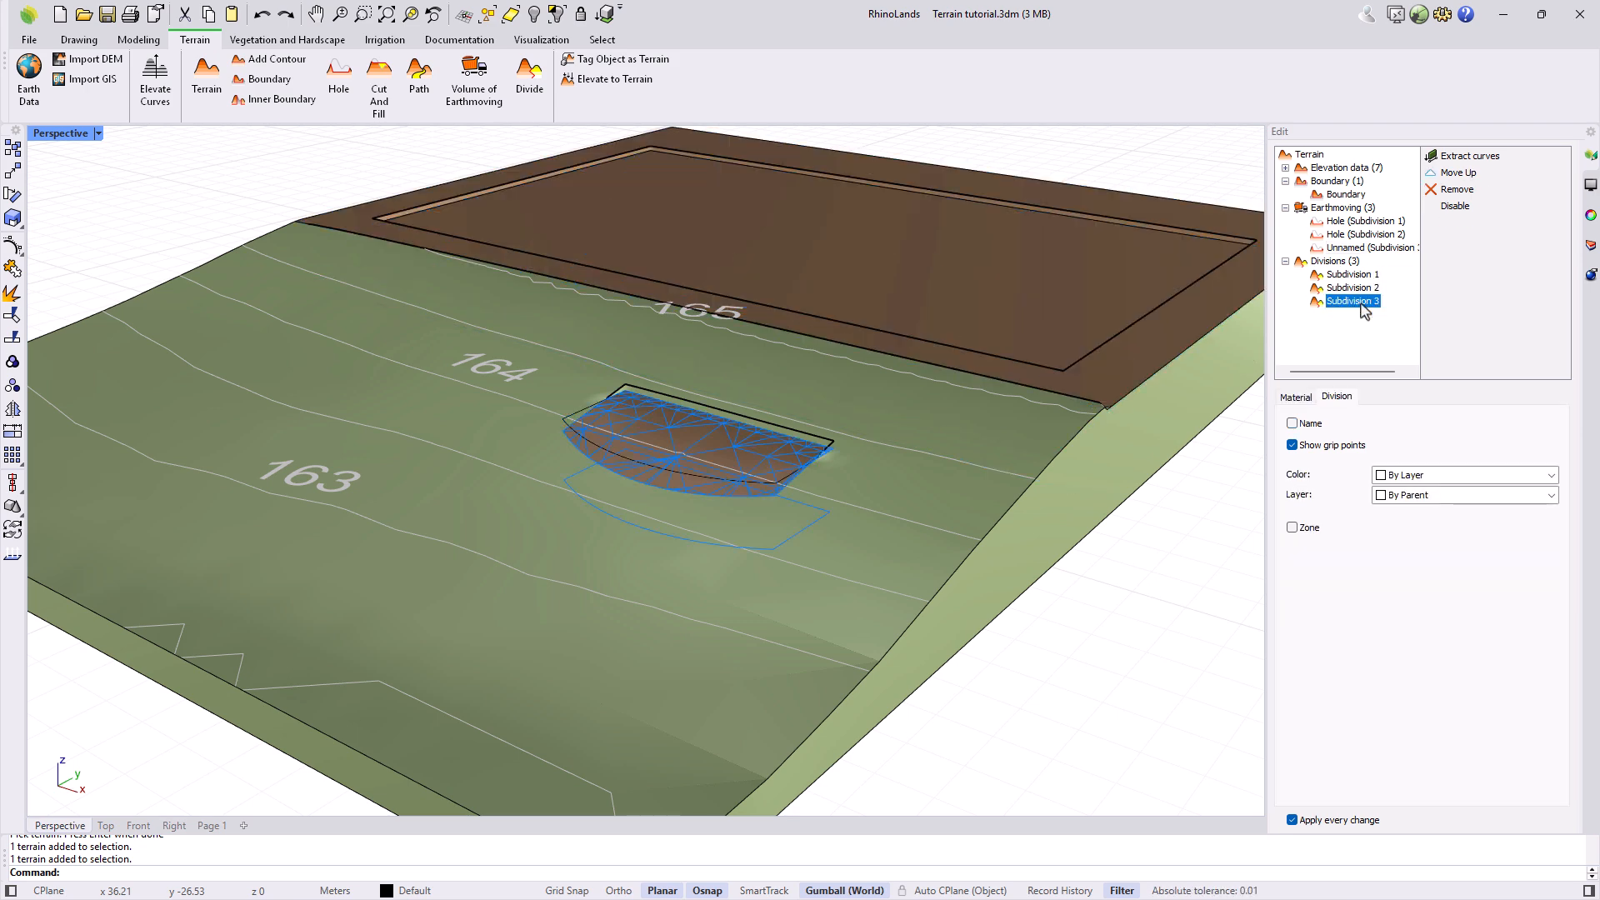
left_click(1526, 475)
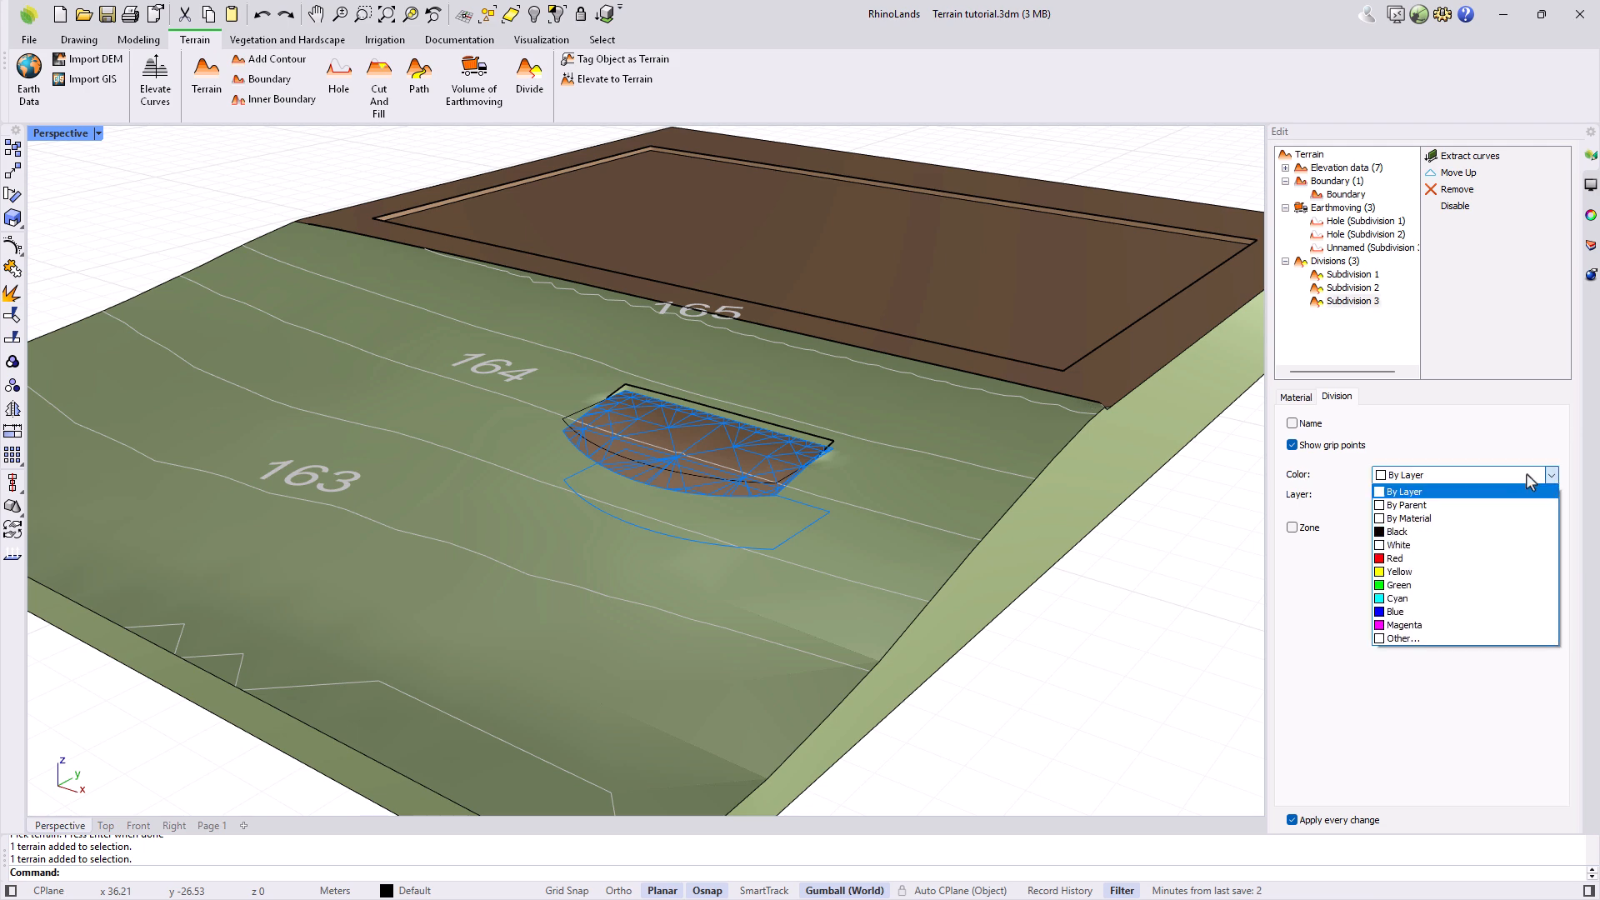
left_click(1404, 613)
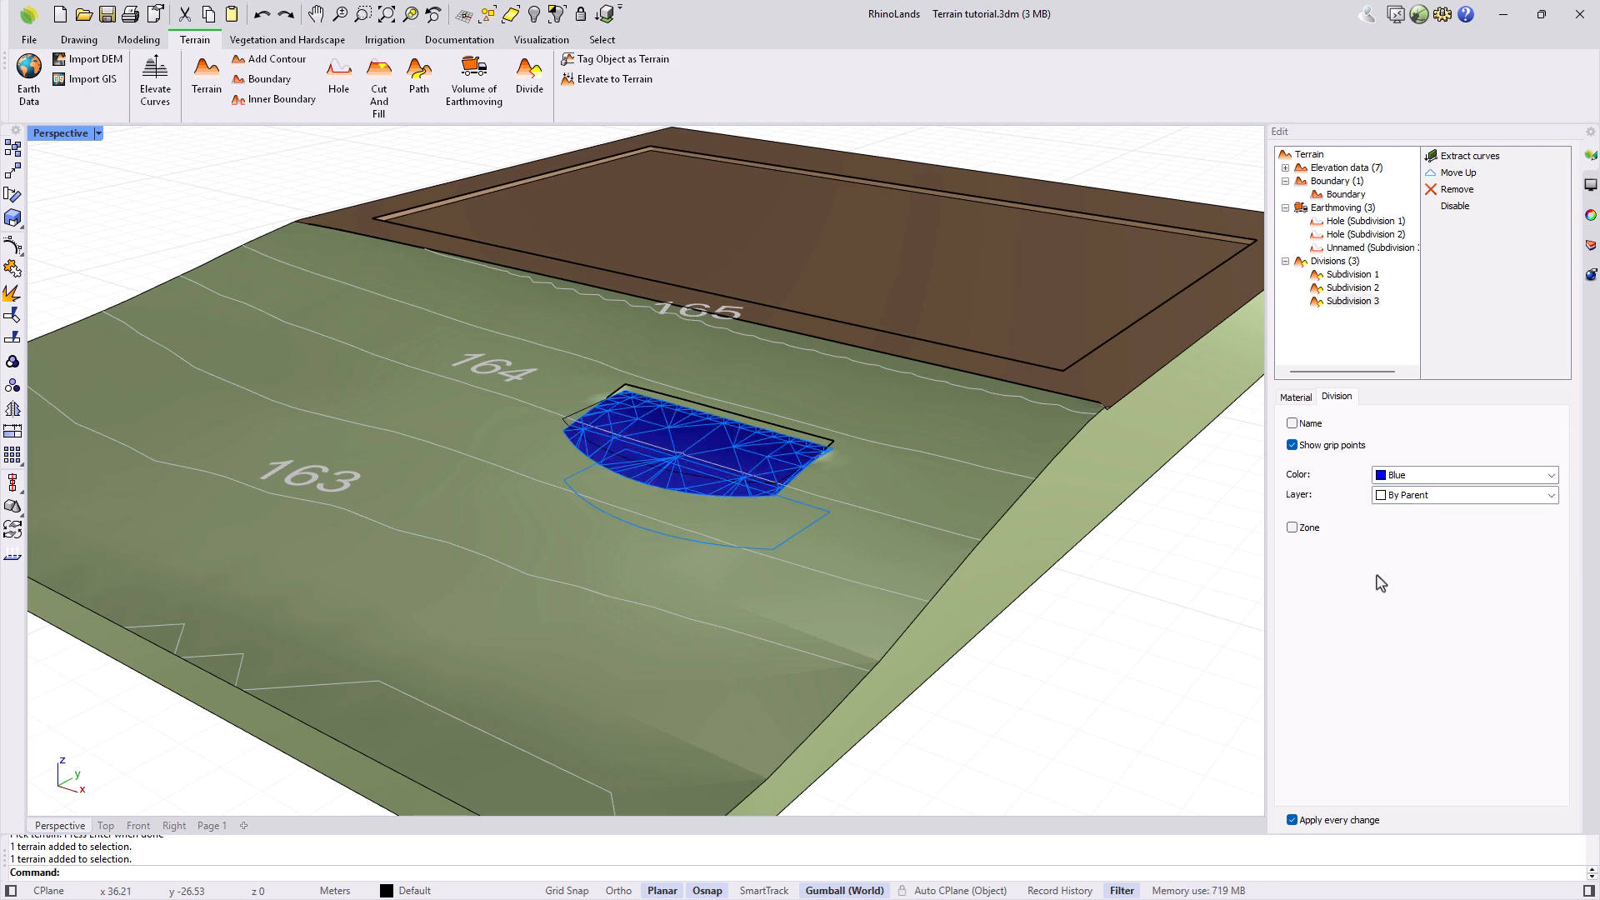
left_click(1422, 483)
left_click(1426, 497)
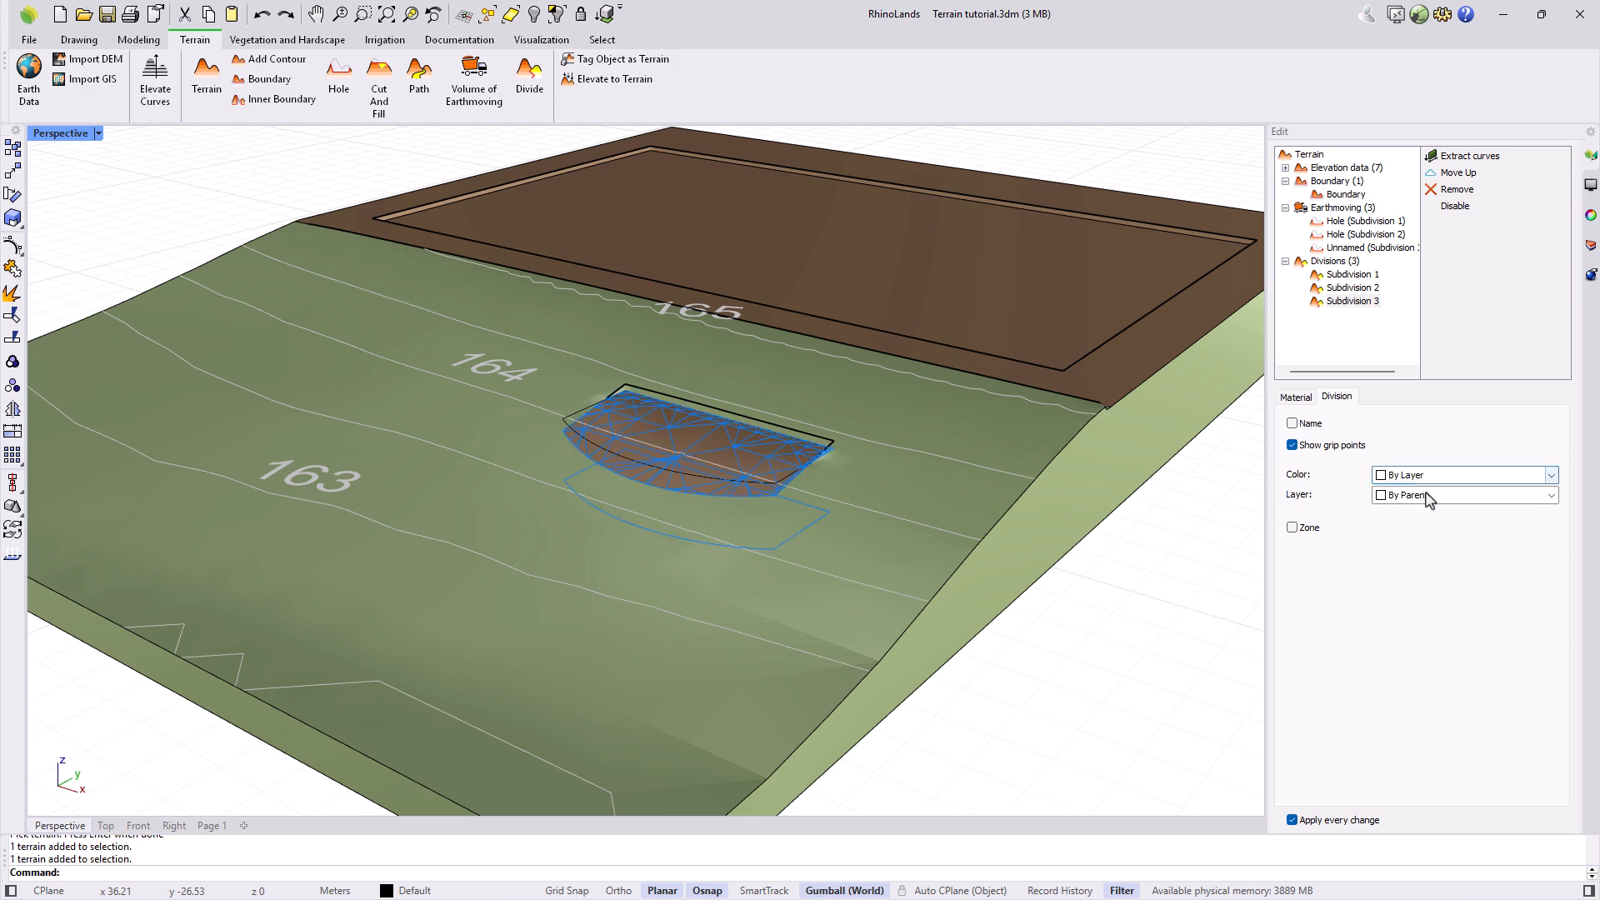
Step: Check the layer setting of Subdivision 3 and switch its material source to a texture
left_click(1473, 495)
left_click(1473, 495)
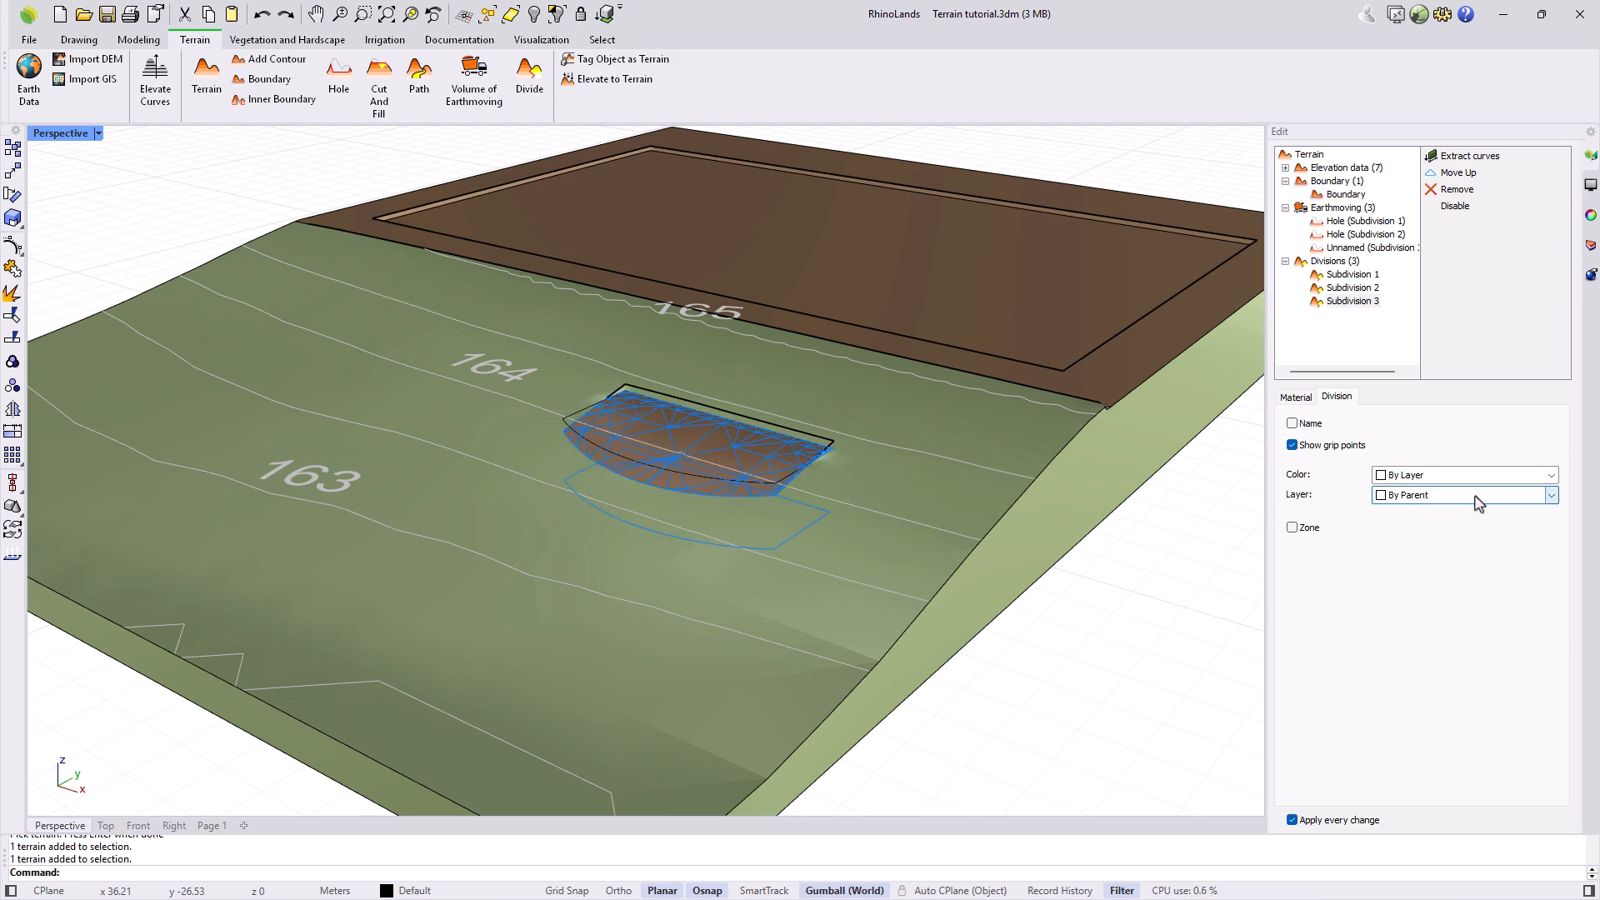
left_click(1300, 400)
left_click(1293, 450)
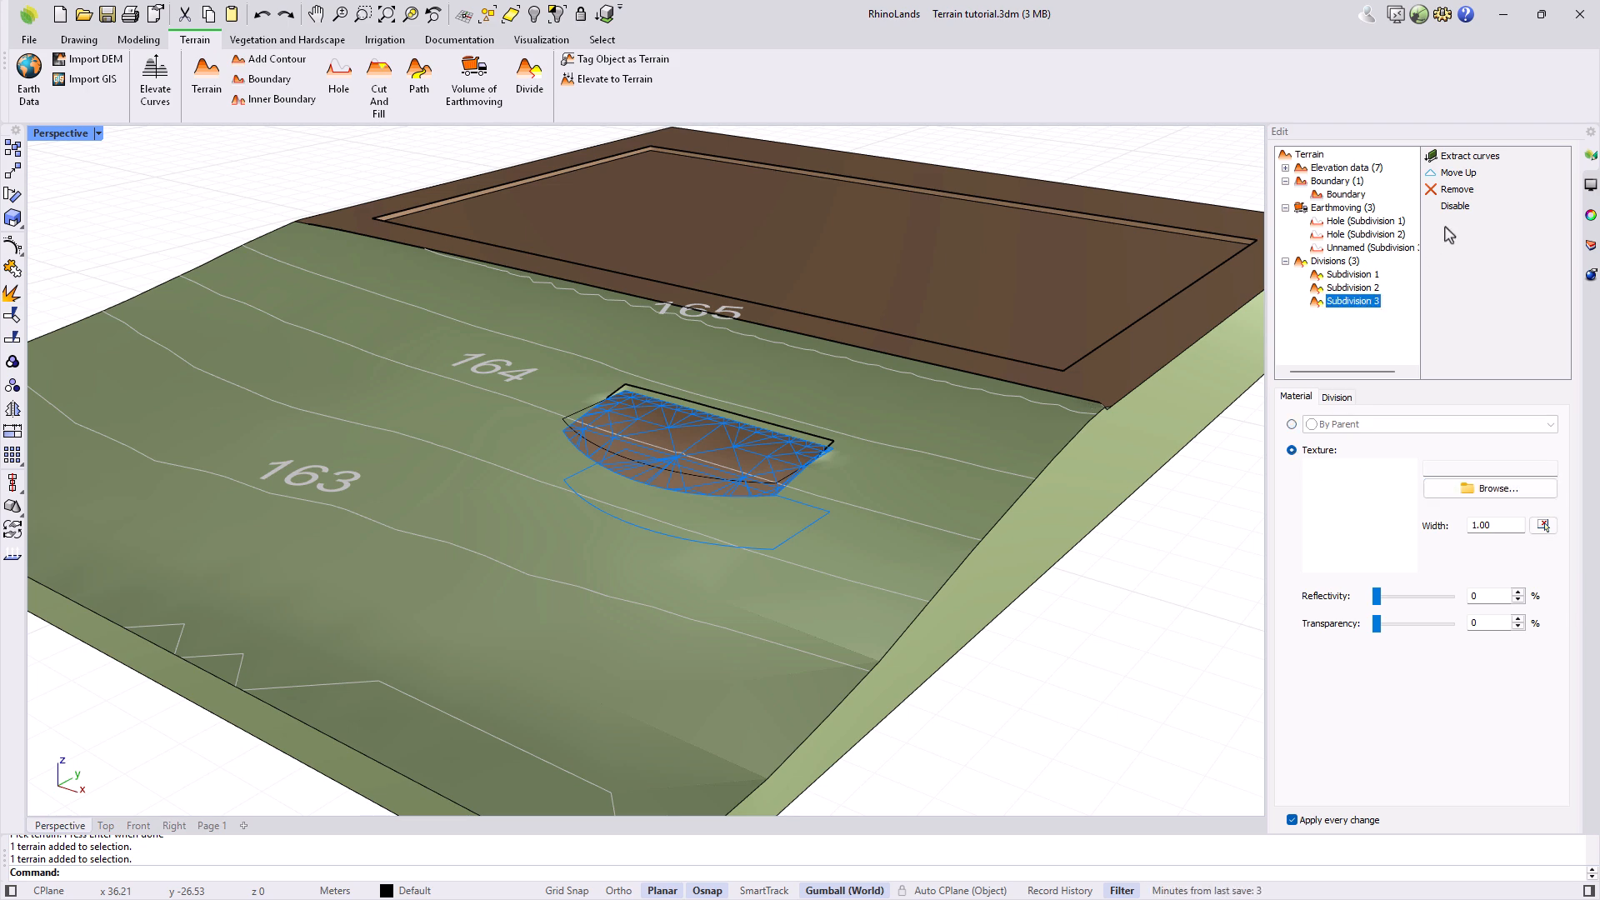
Step: Remove Subdivision 3 and divide the terrain again from the Unnamed earthmoving
left_click(1456, 190)
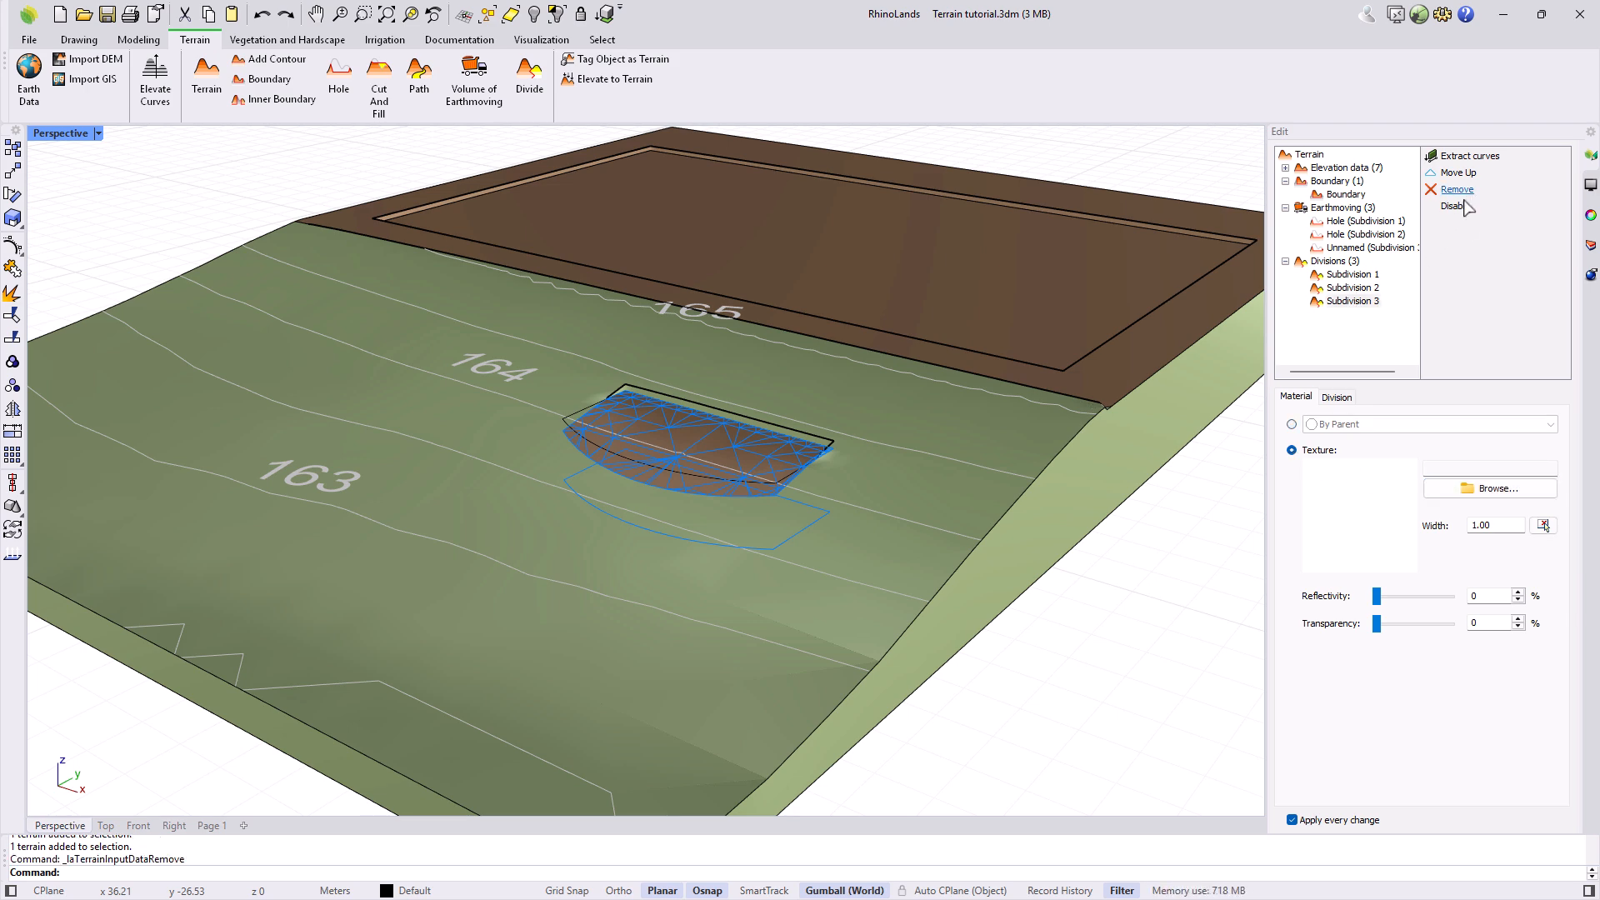
left_click(1354, 248)
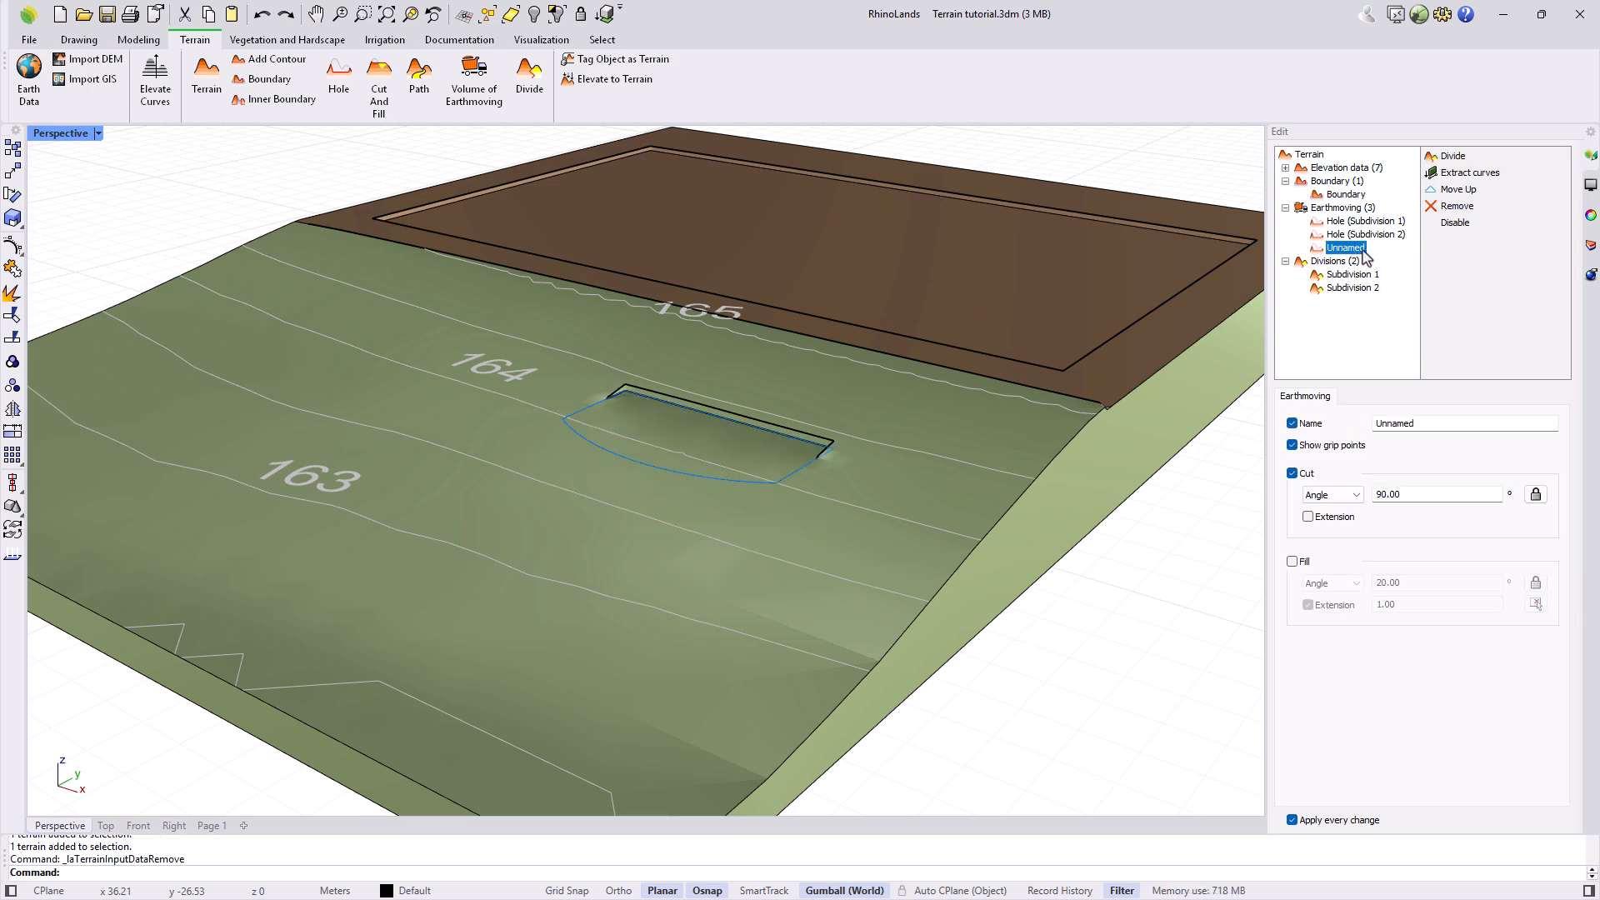
left_click(1455, 157)
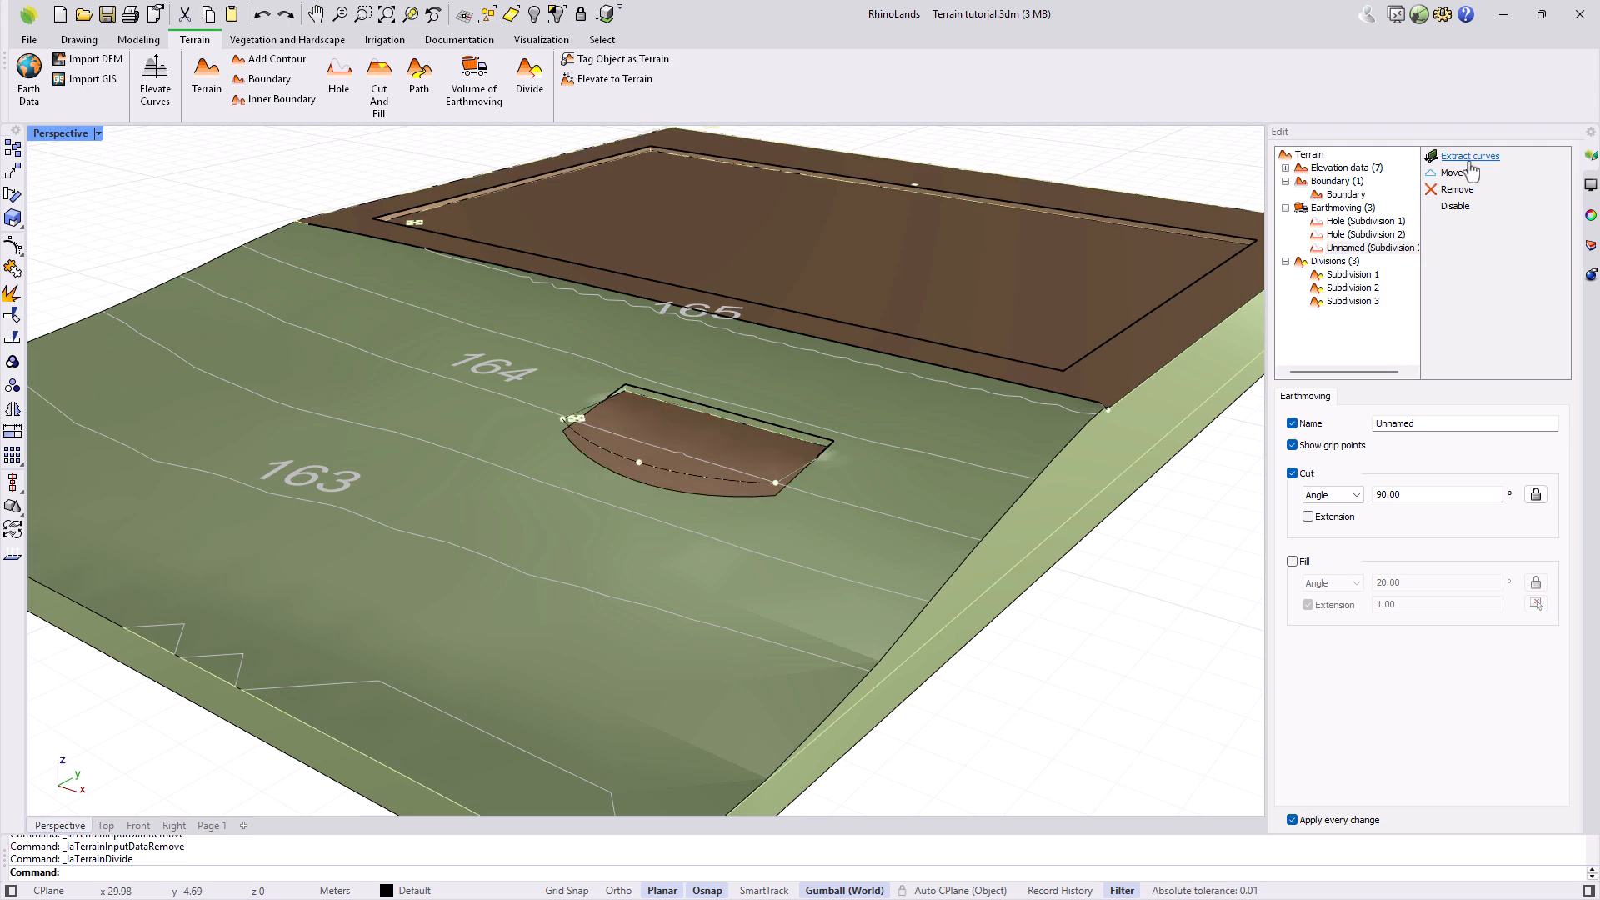
Step: Turn the fill of the Unnamed earthmoving back on and disable its extension
left_click(1292, 562)
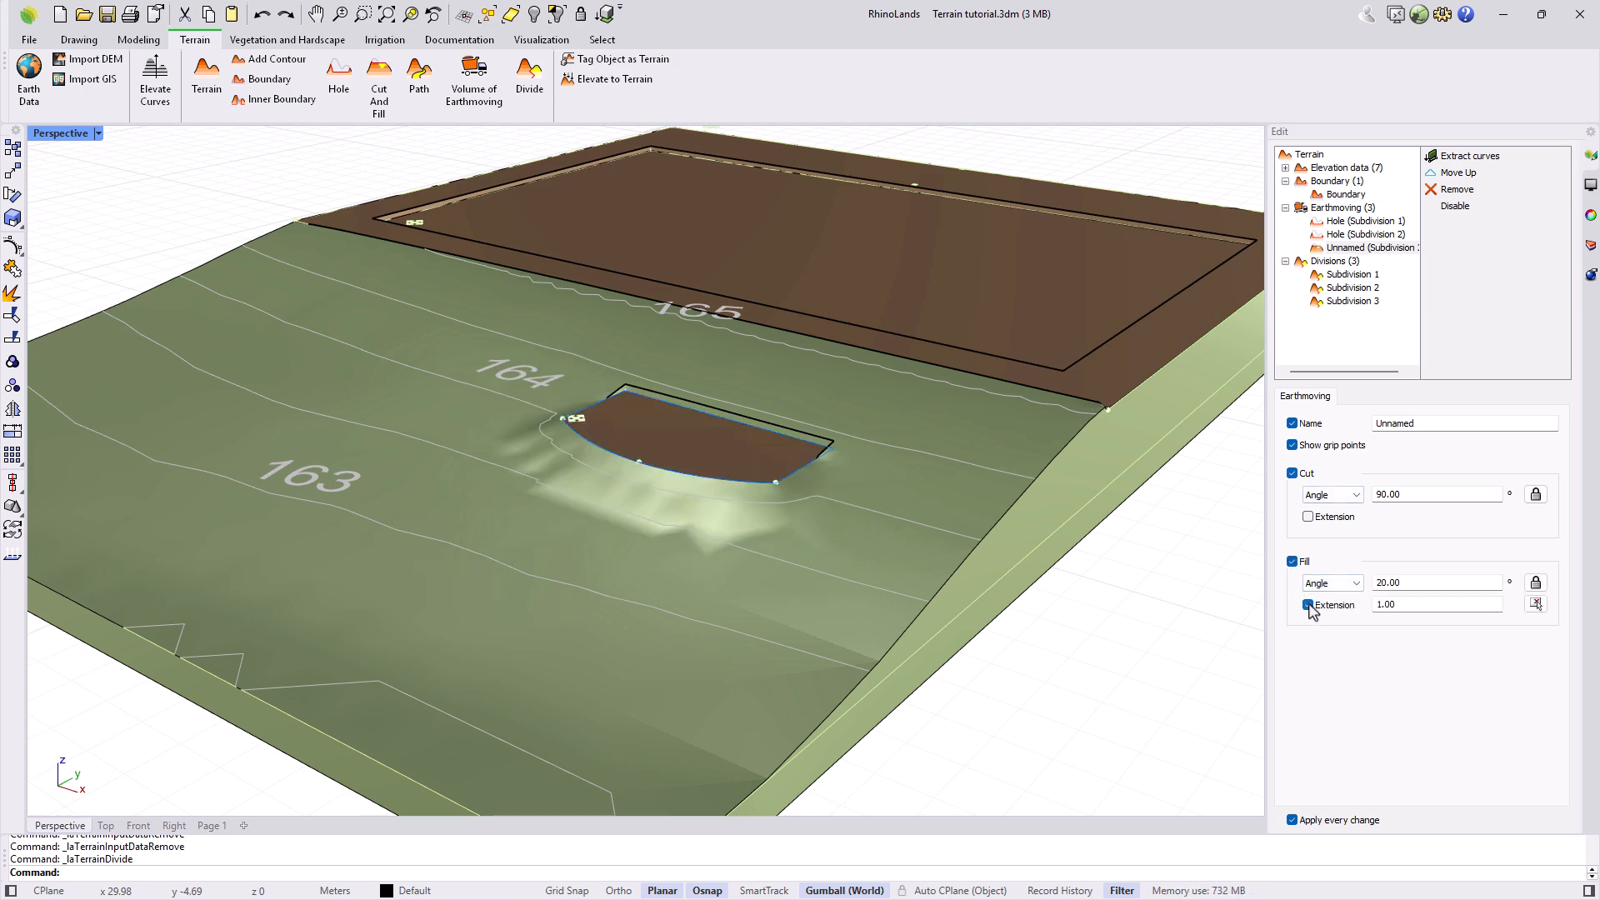
left_click(1308, 605)
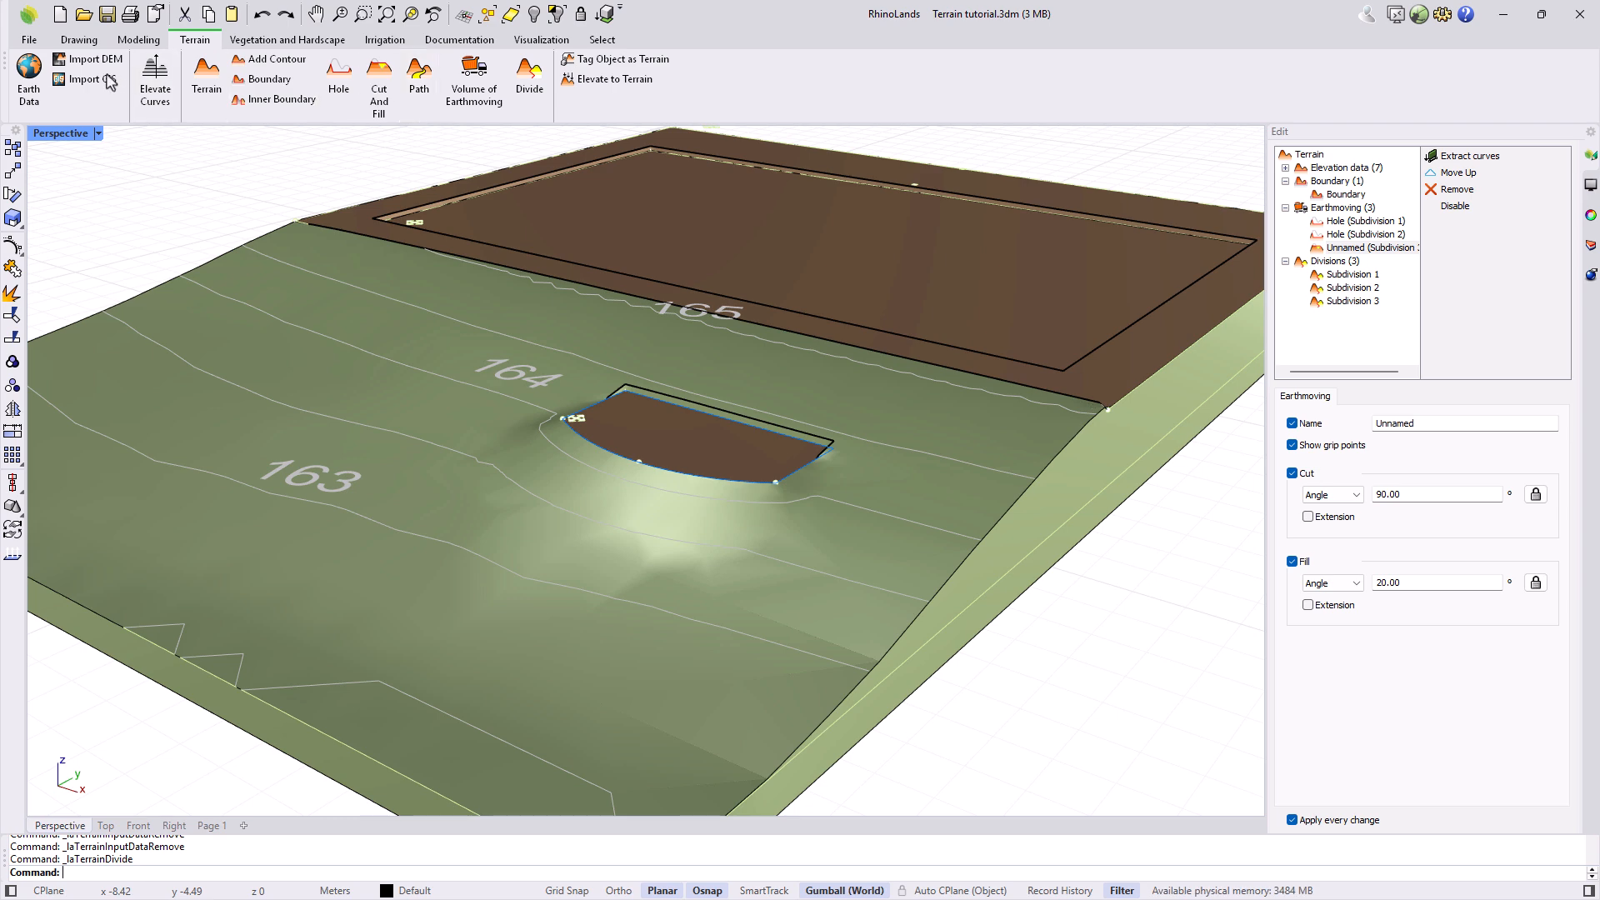
Step: Draw a degree 3 curve from the small platform's back corner, bending across the slope, to the edge of the upper platform
left_click(79, 40)
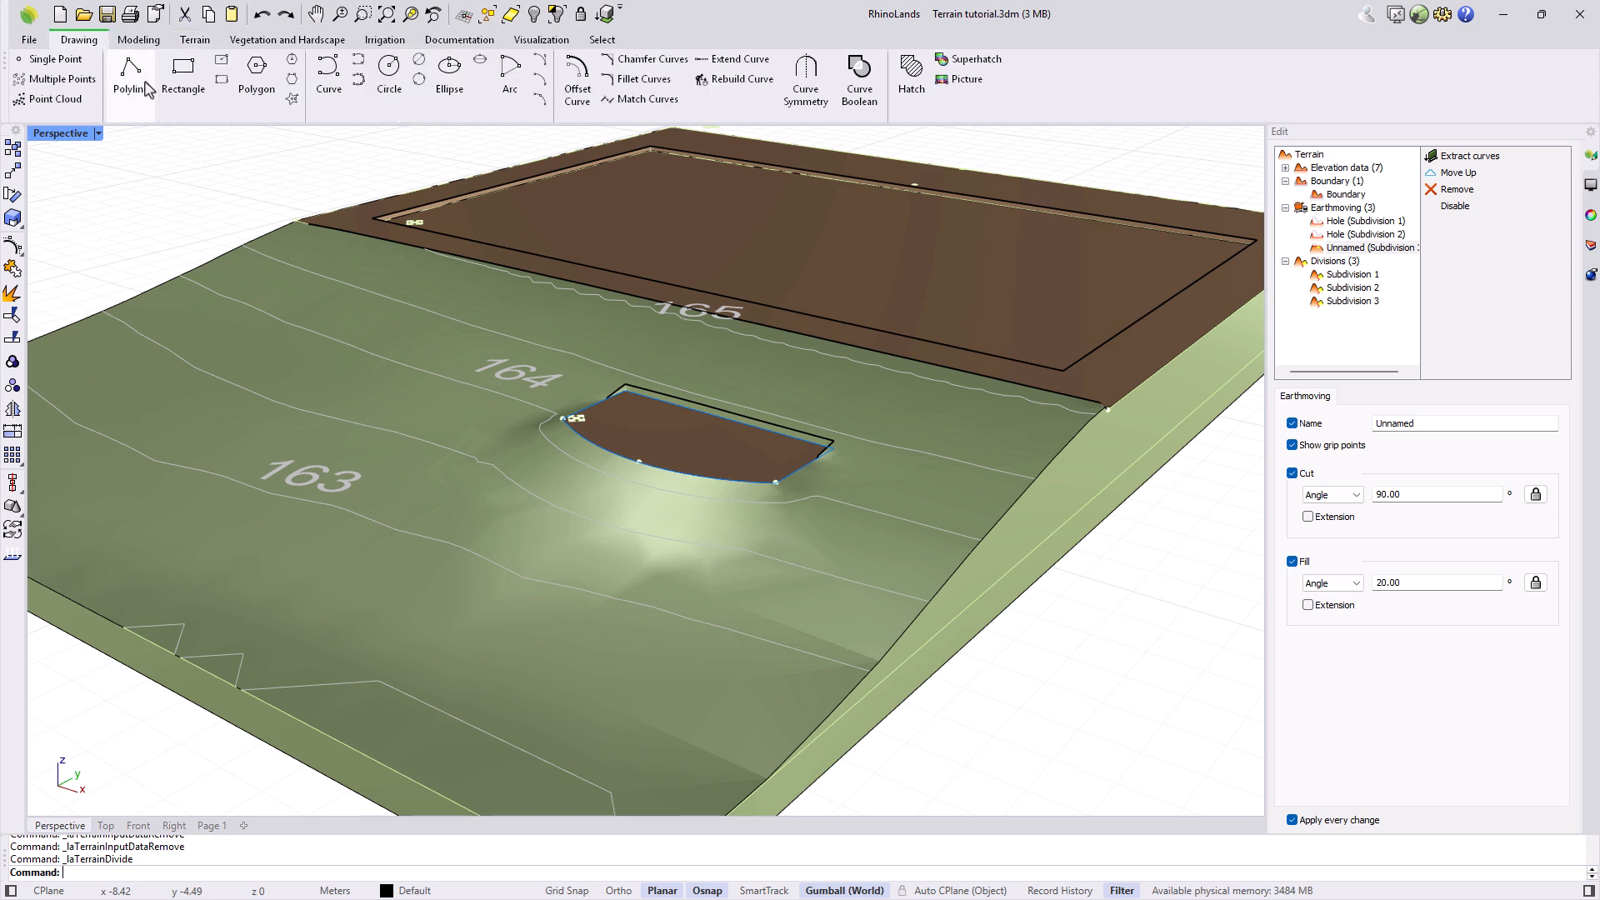
left_click(327, 69)
left_click(624, 389)
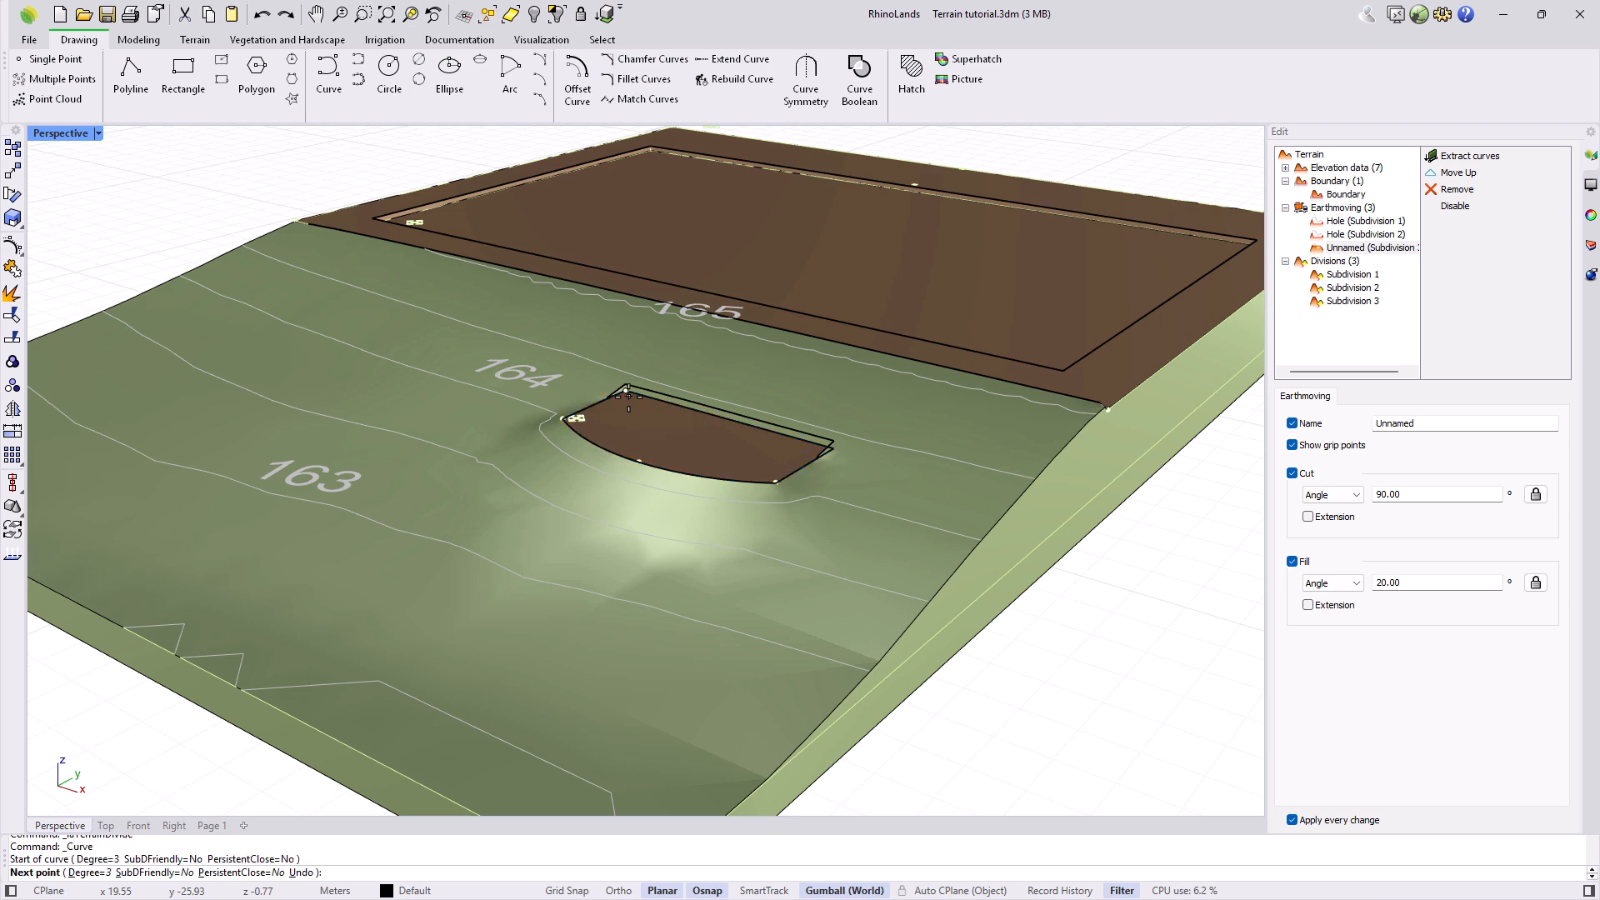
left_click(425, 334)
scroll(511, 276, "up", 5)
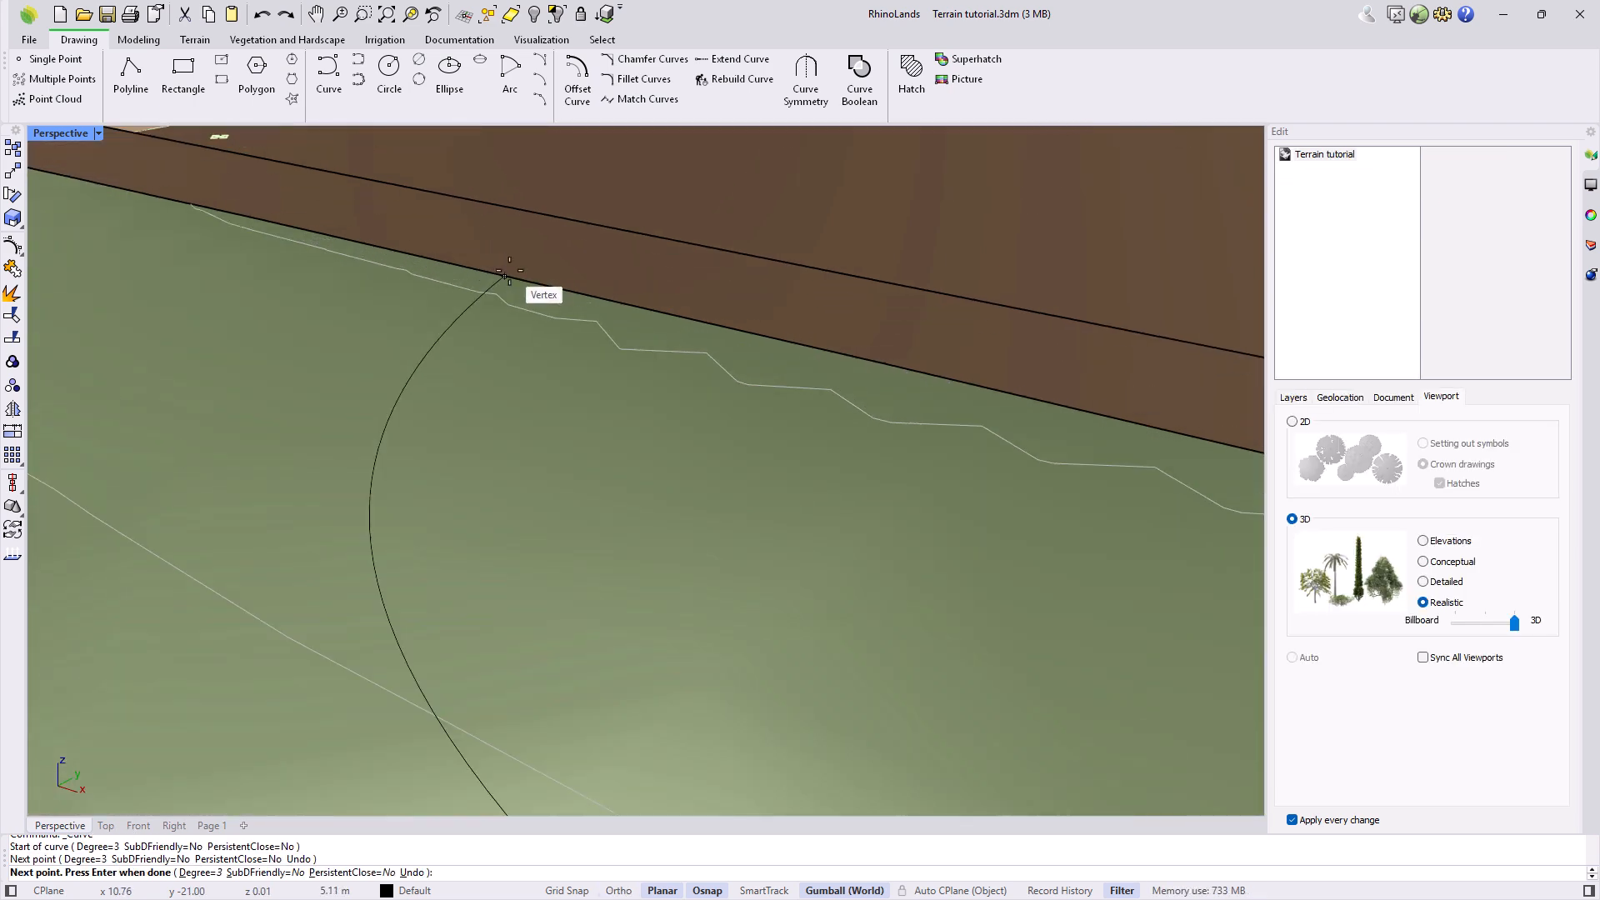
left_click(523, 270)
key("Return")
scroll(521, 269, "down", 5)
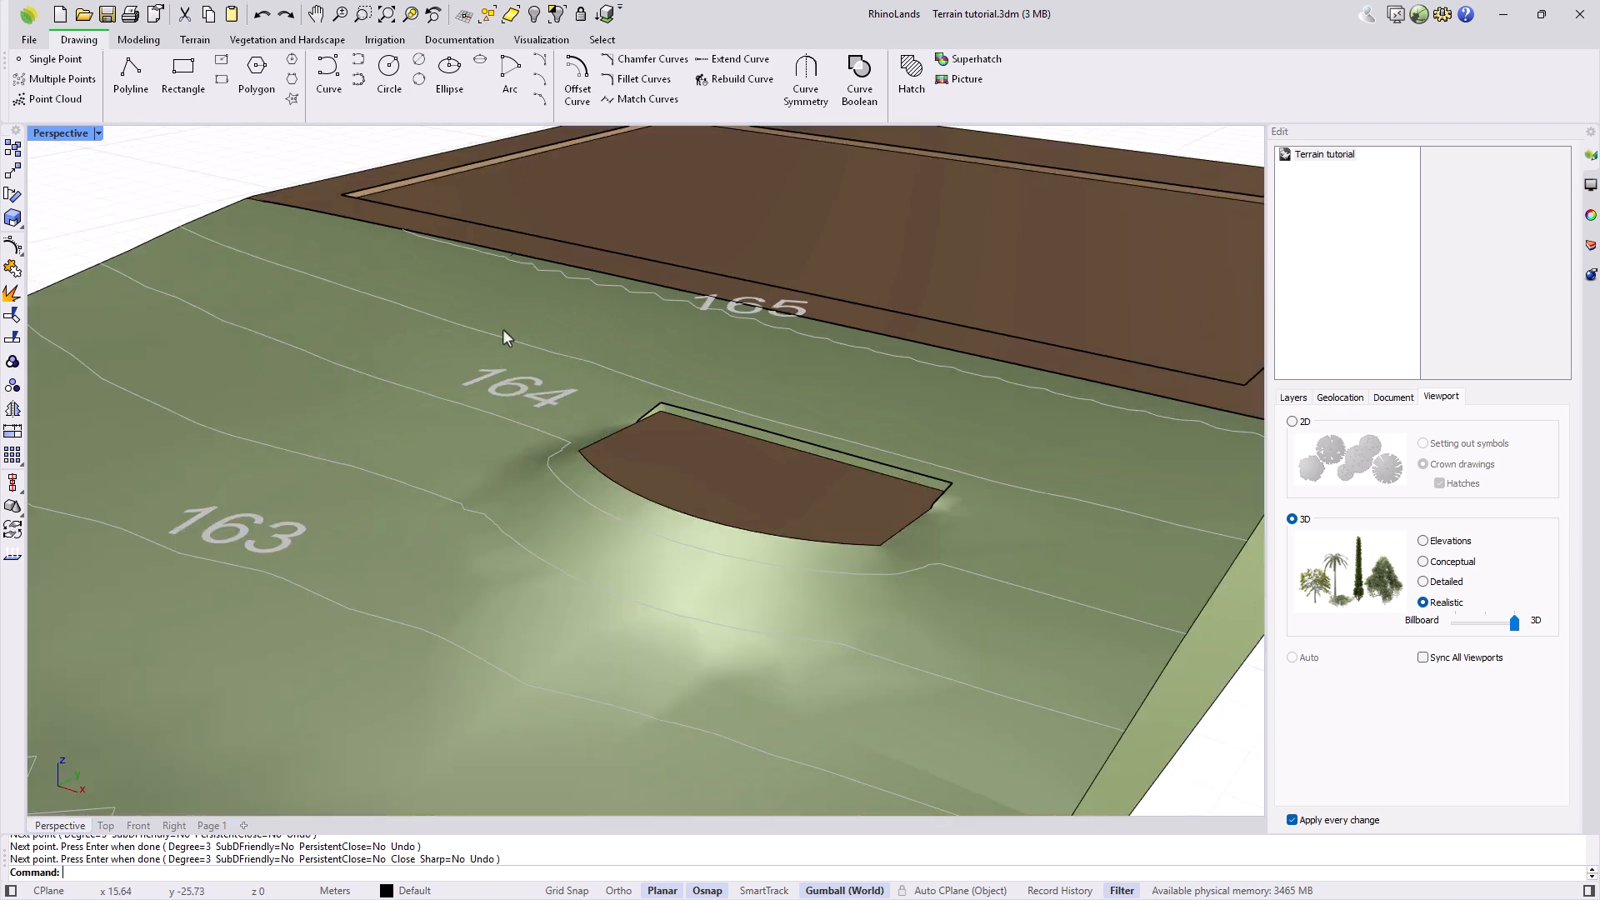
Step: In Wireframe display, add a path to the terrain along the new curve, 1.5 m wide with a slope angle of 45°
left_click(97, 133)
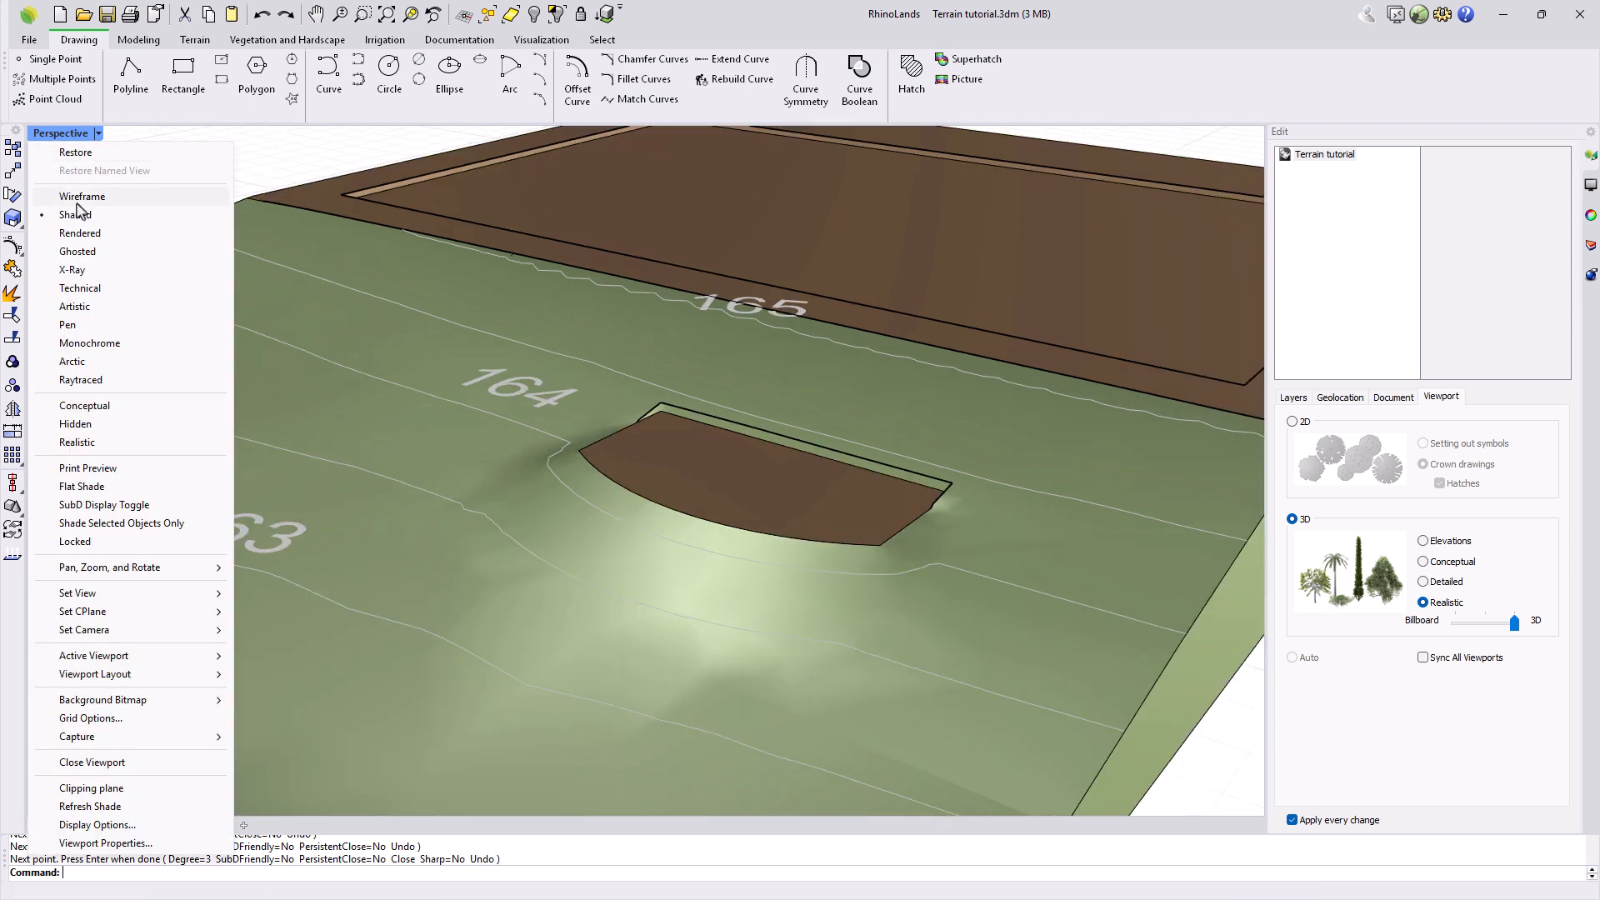
left_click(81, 196)
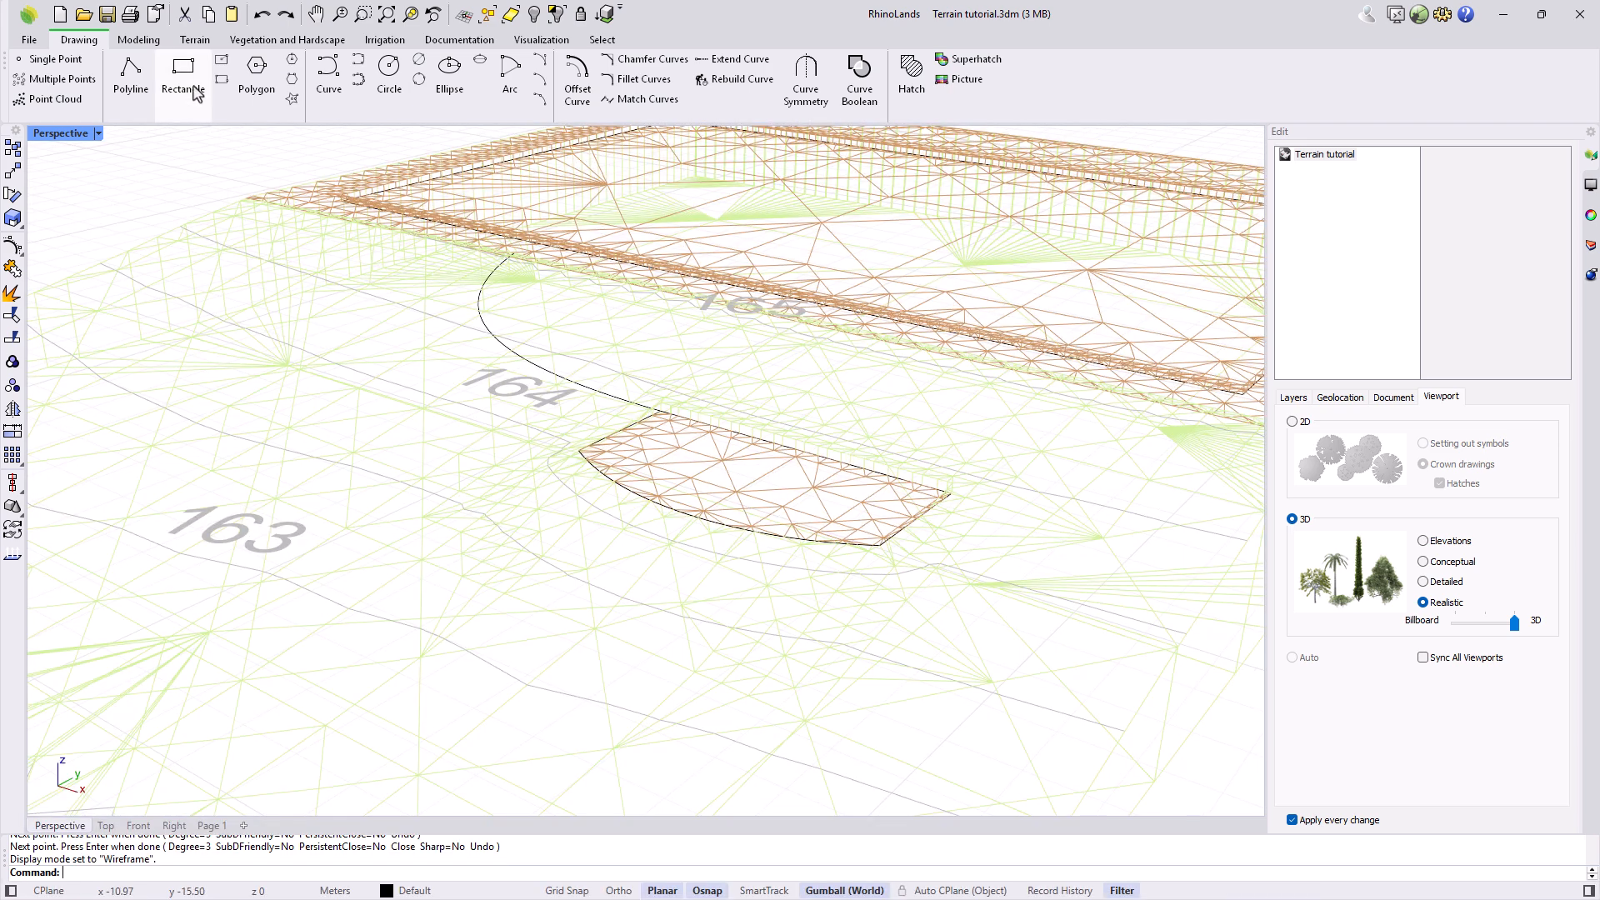
left_click(198, 41)
left_click(419, 83)
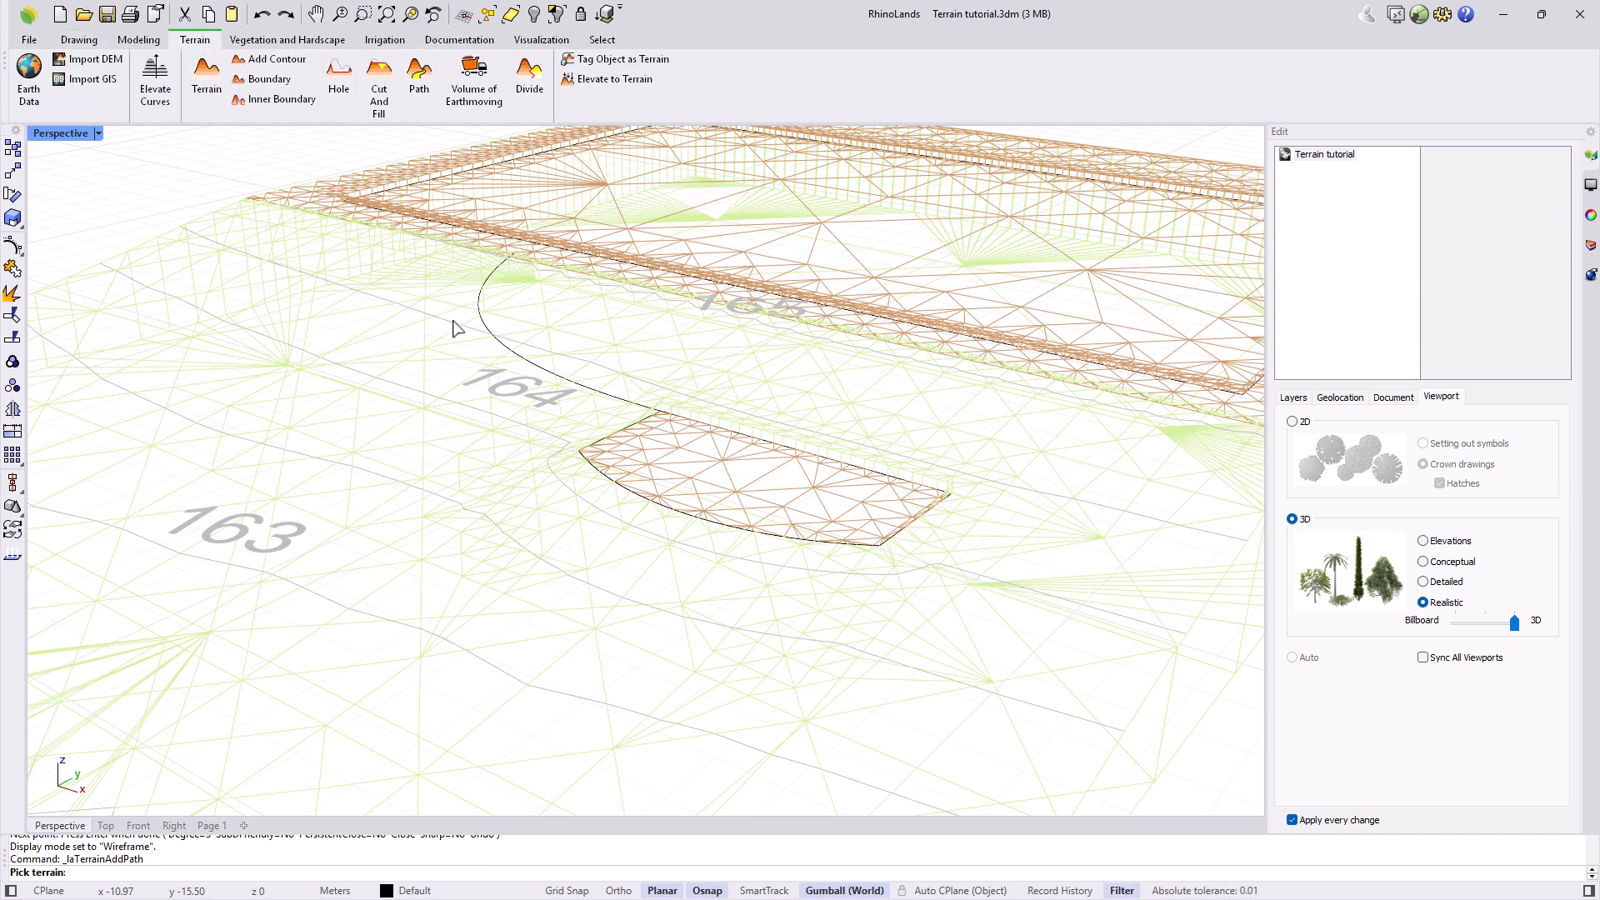
left_click(435, 339)
key("Return")
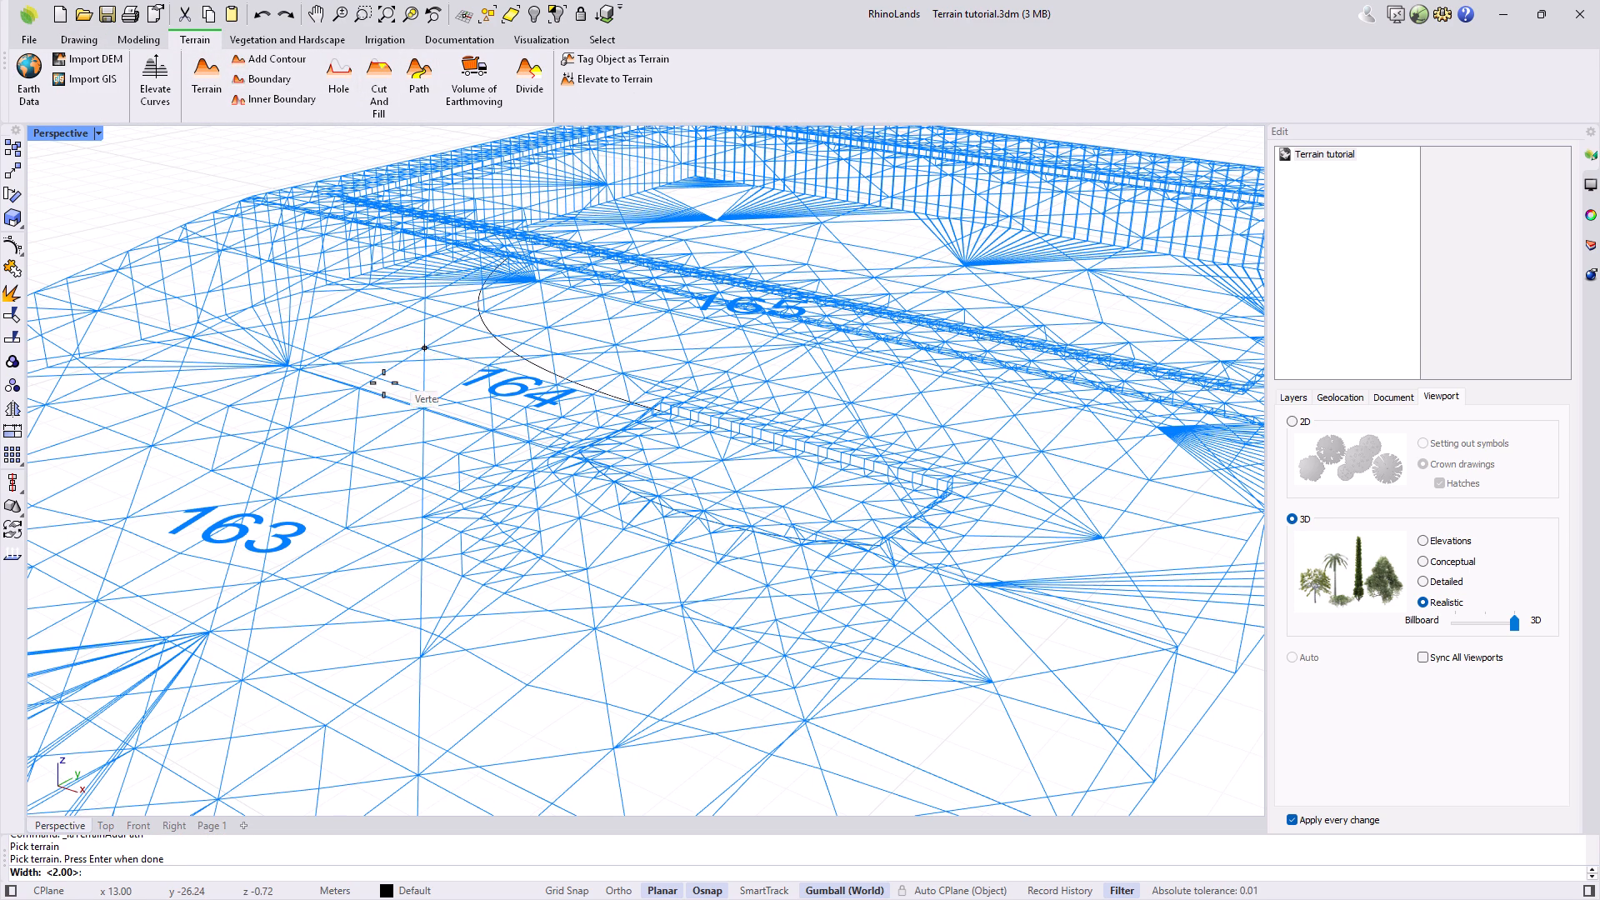
type("1.5")
key("Return")
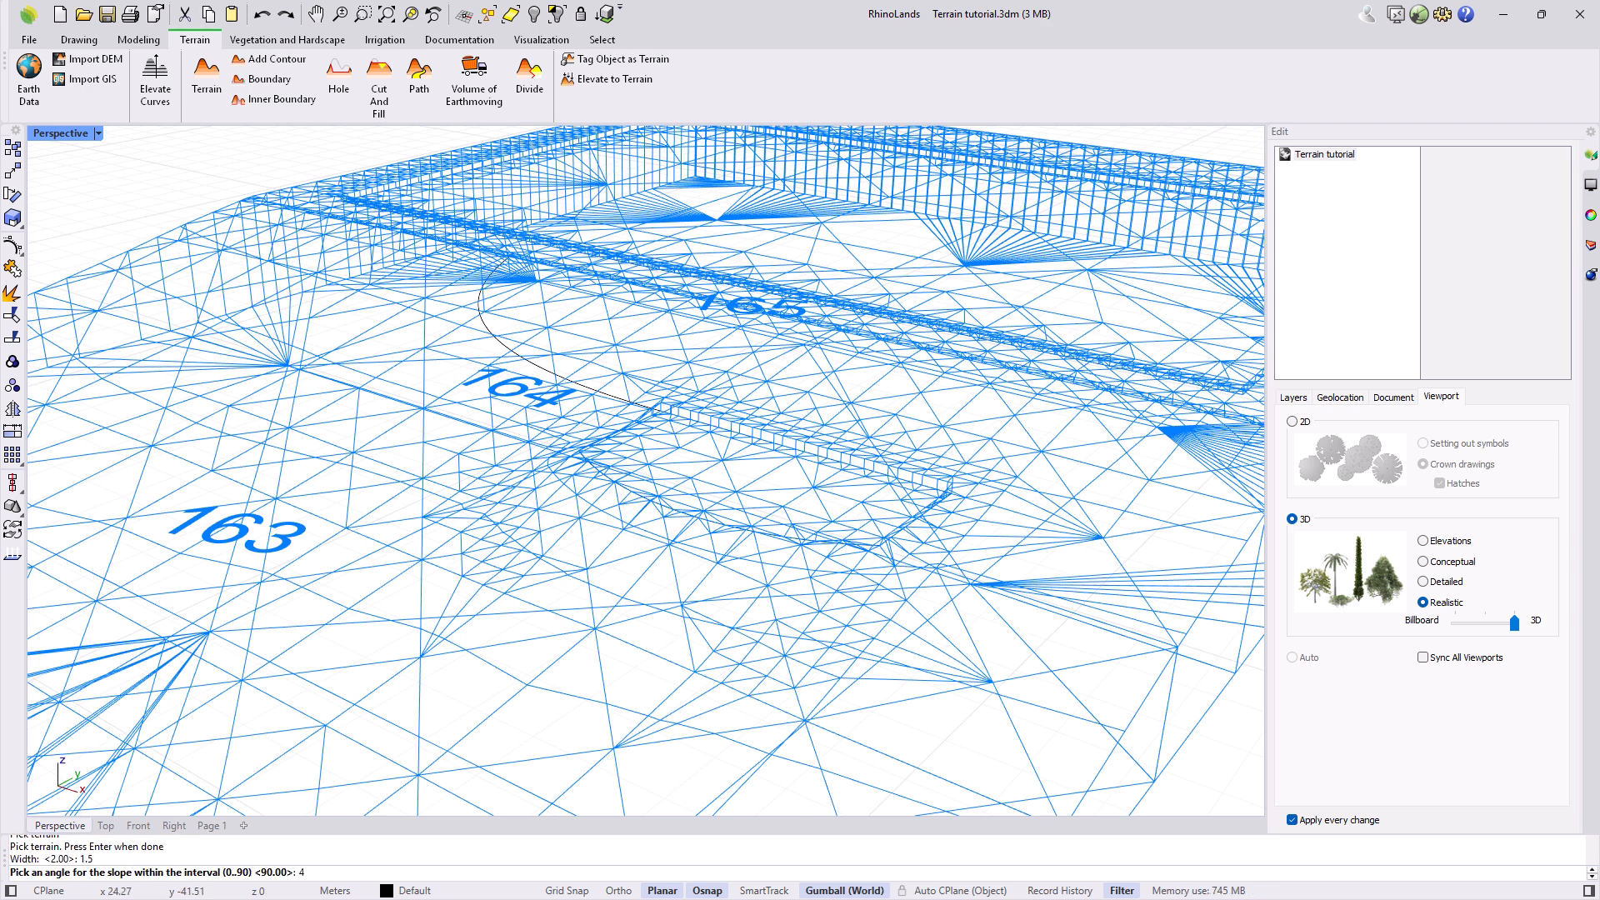
key("Return")
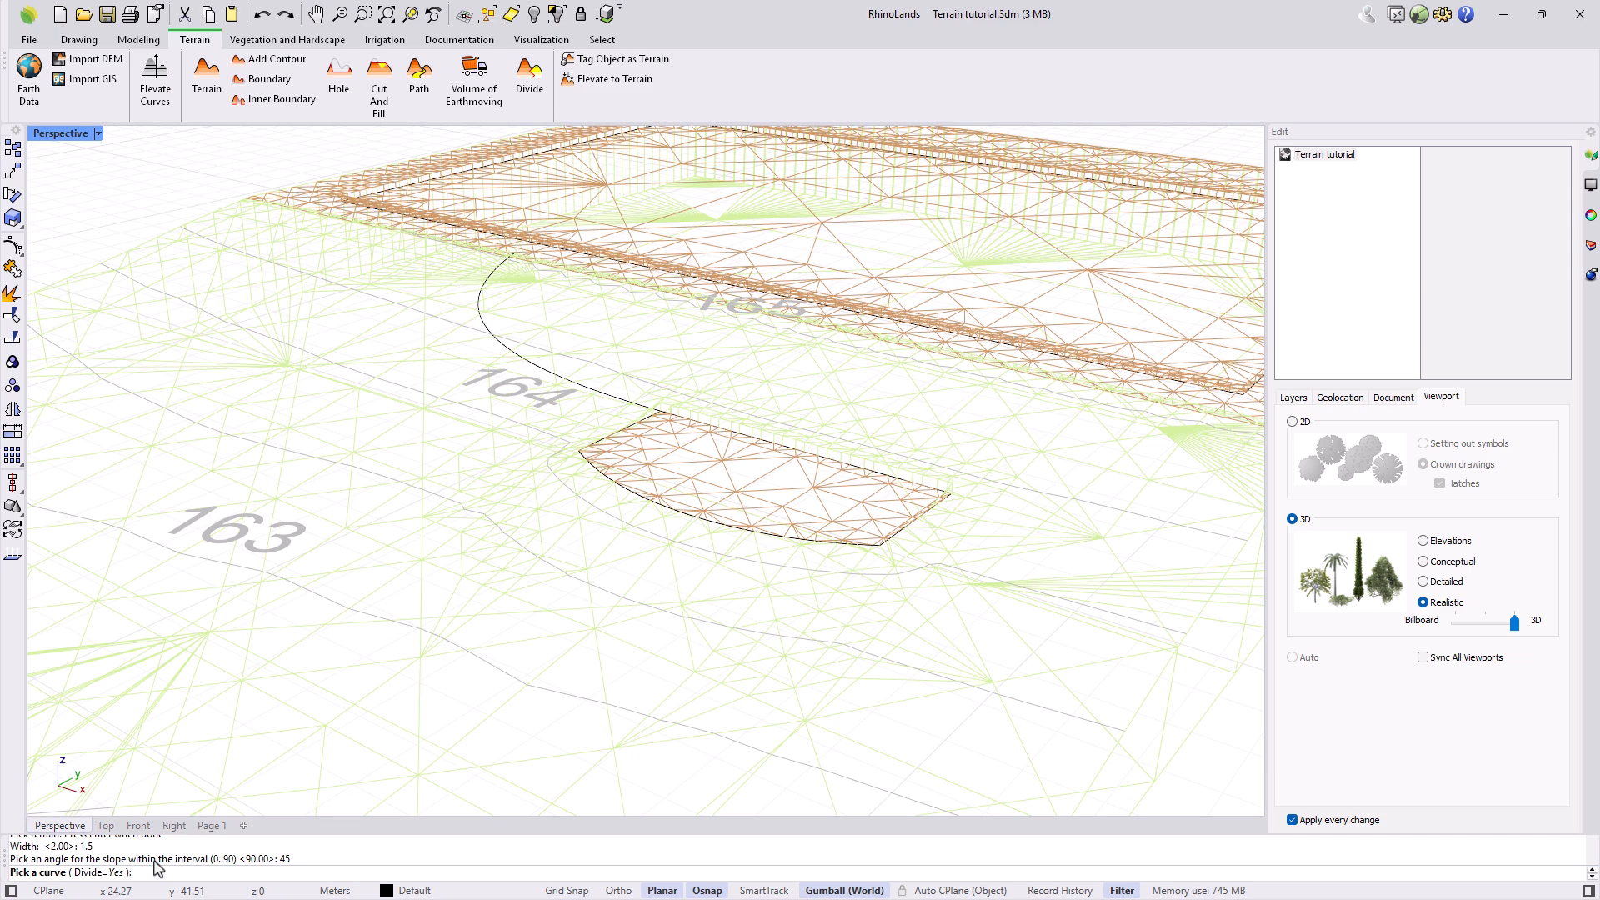
left_click(500, 350)
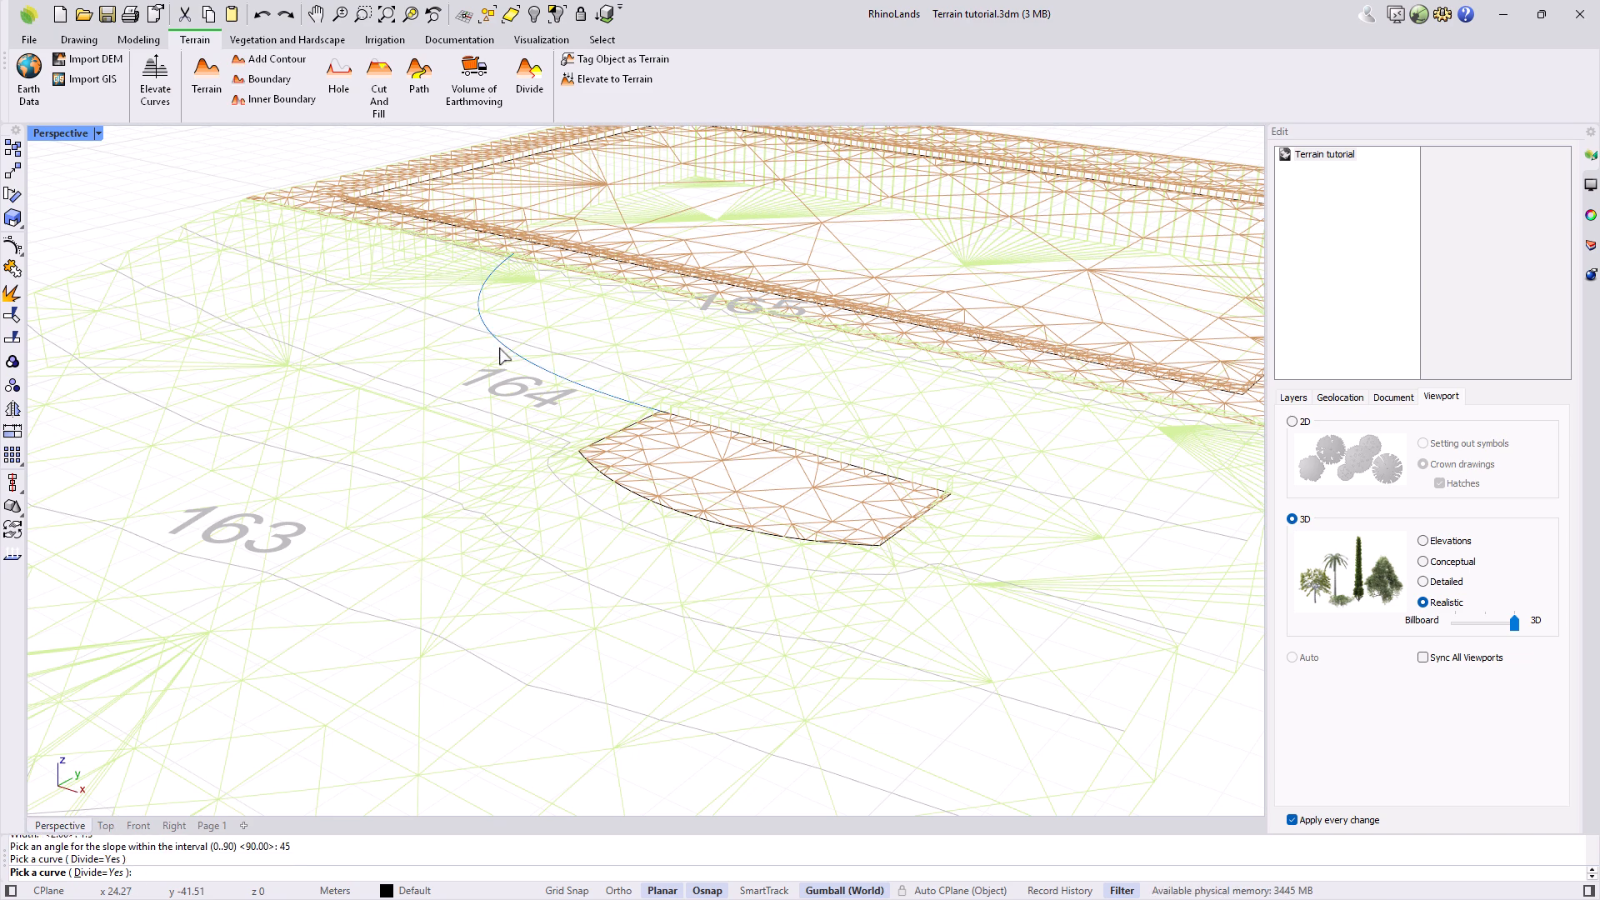
key("Return")
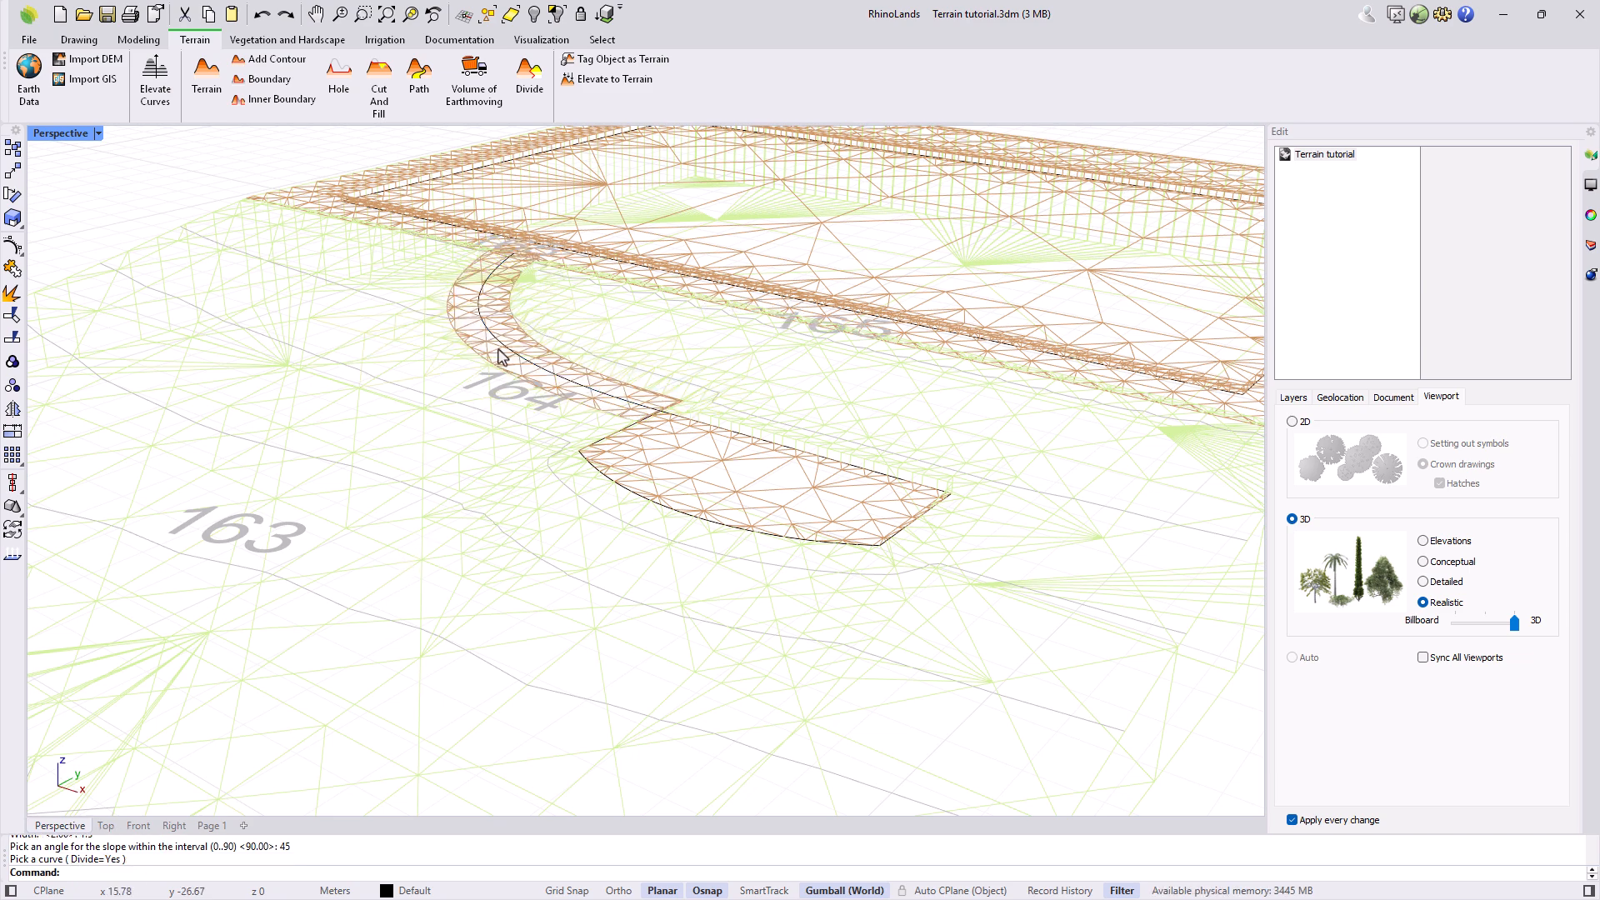
Step: Return the view to Shaded display, review the path's earthmoving settings and set its justification to Right
left_click(98, 133)
left_click(67, 212)
left_click(605, 543)
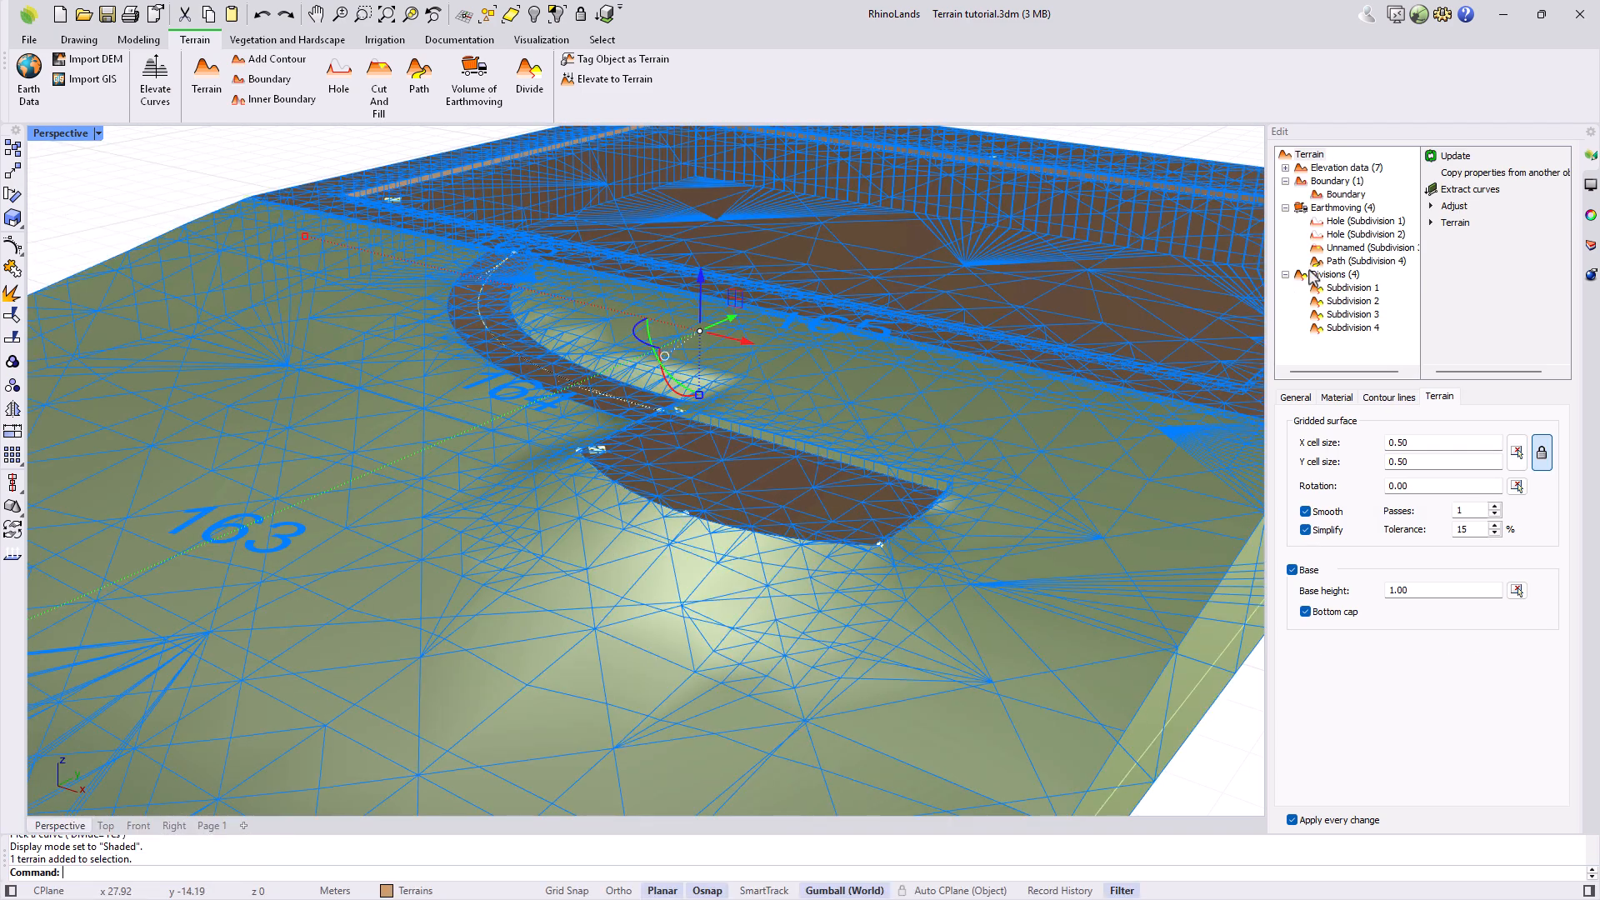
left_click(1333, 261)
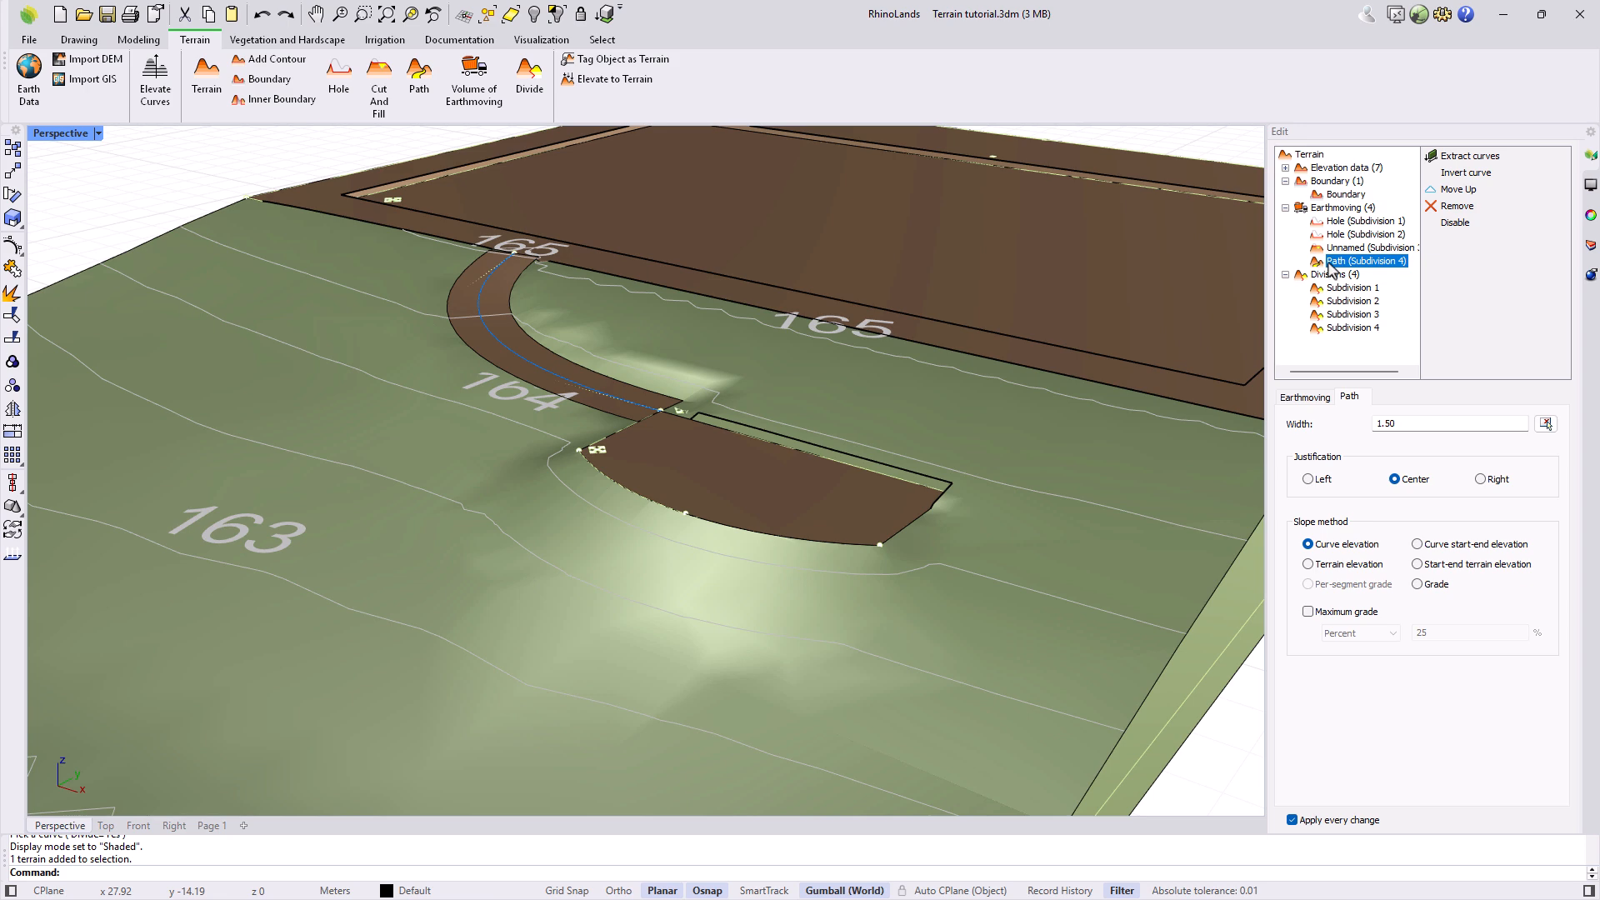
left_click(1306, 398)
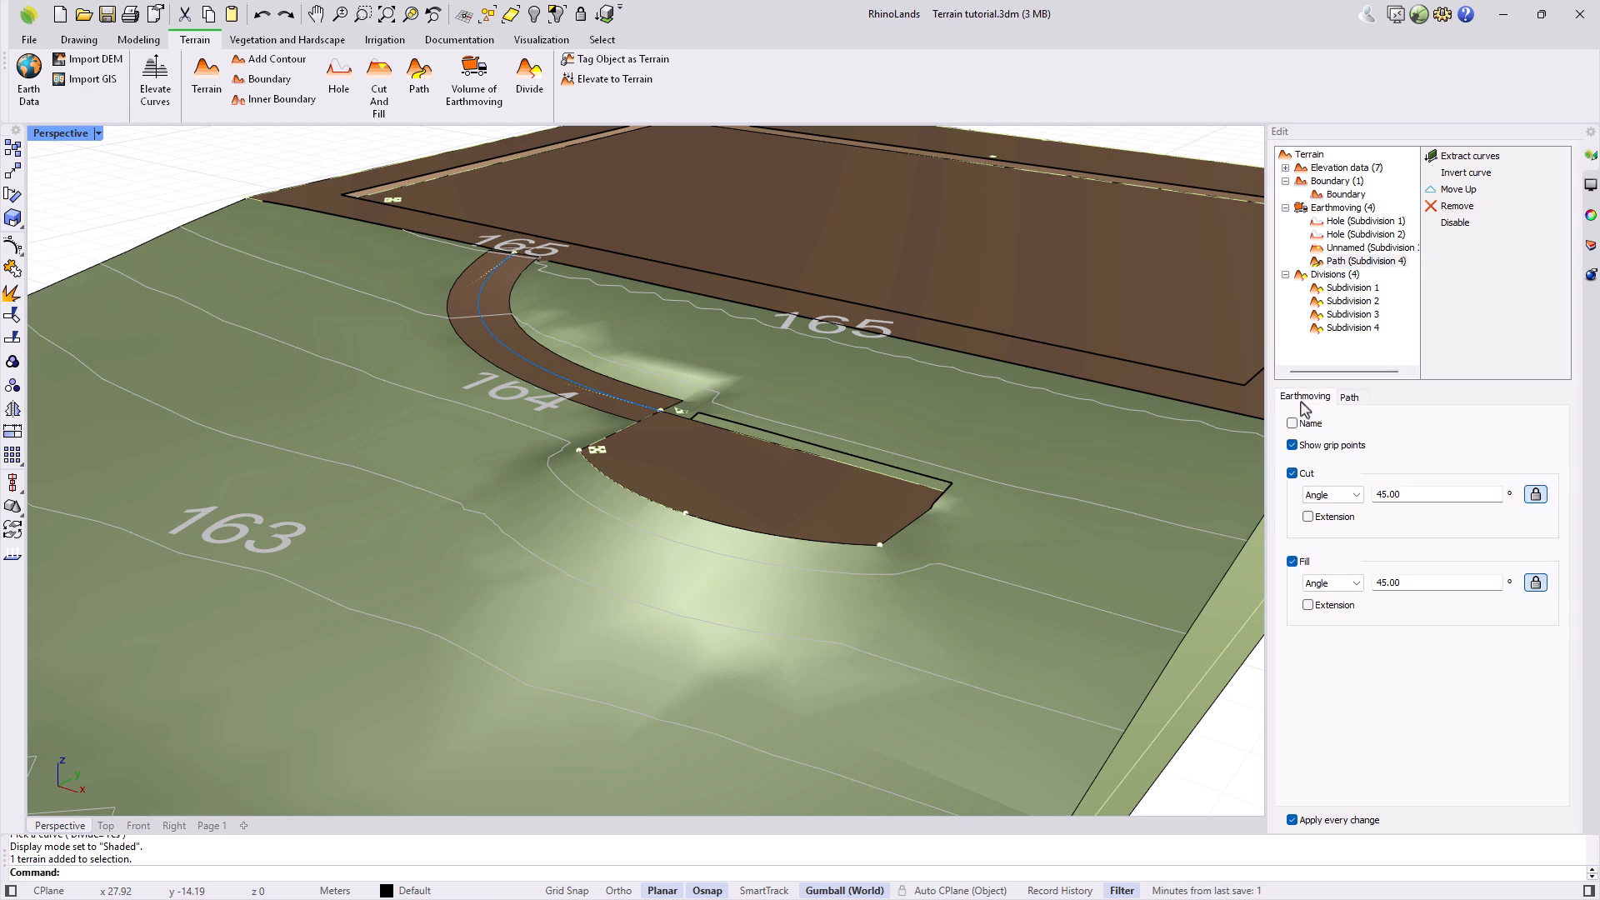
left_click(1354, 401)
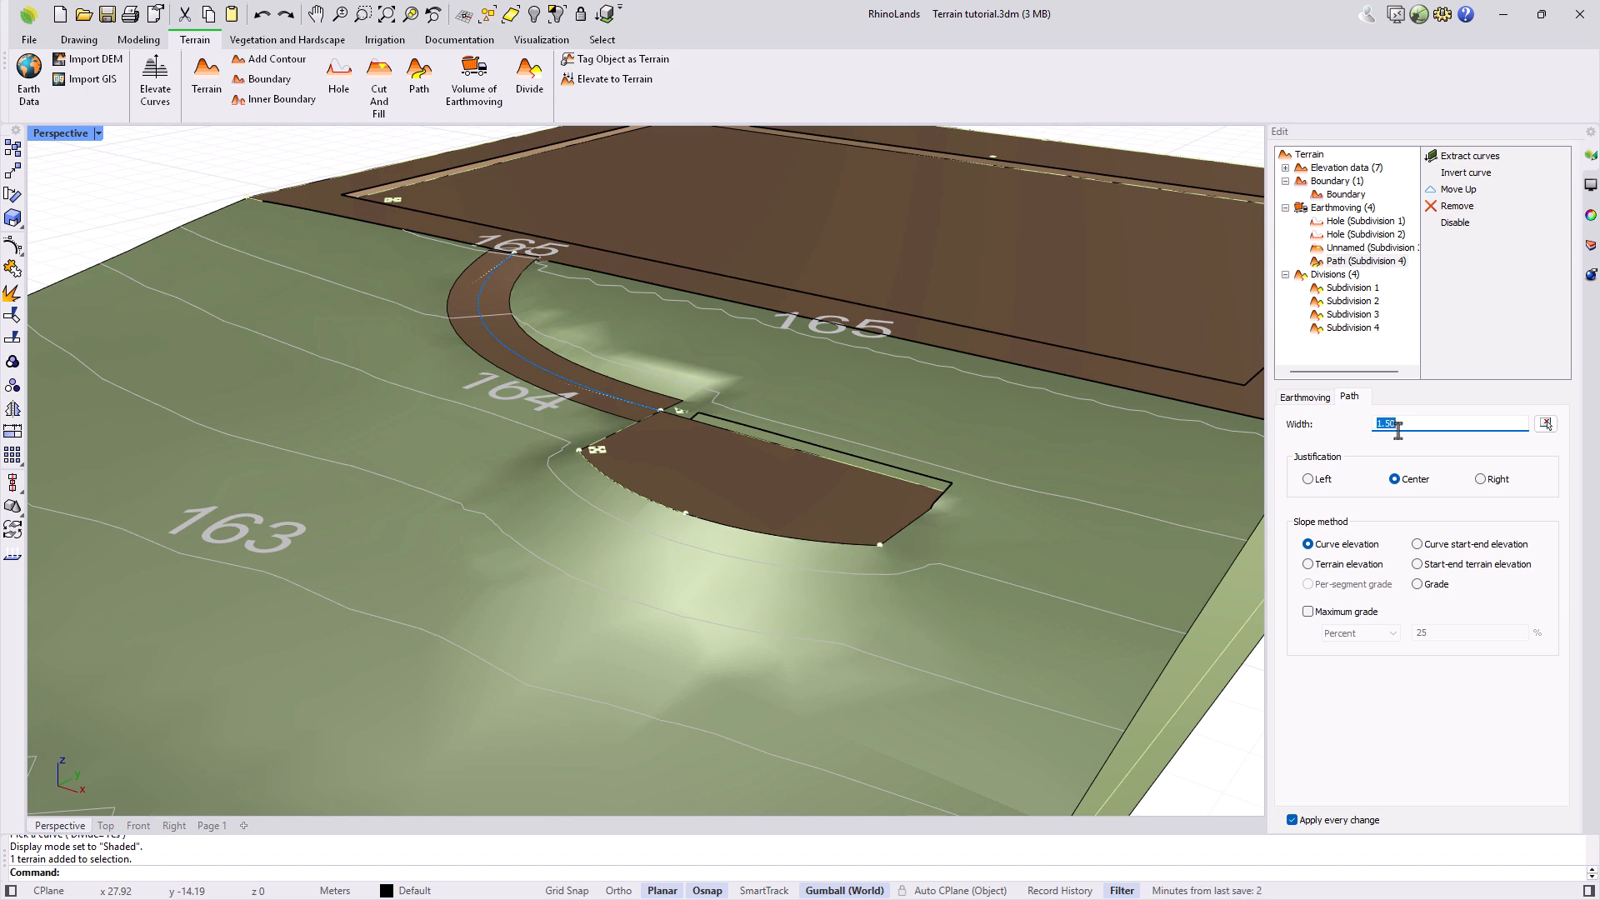
left_click(1481, 479)
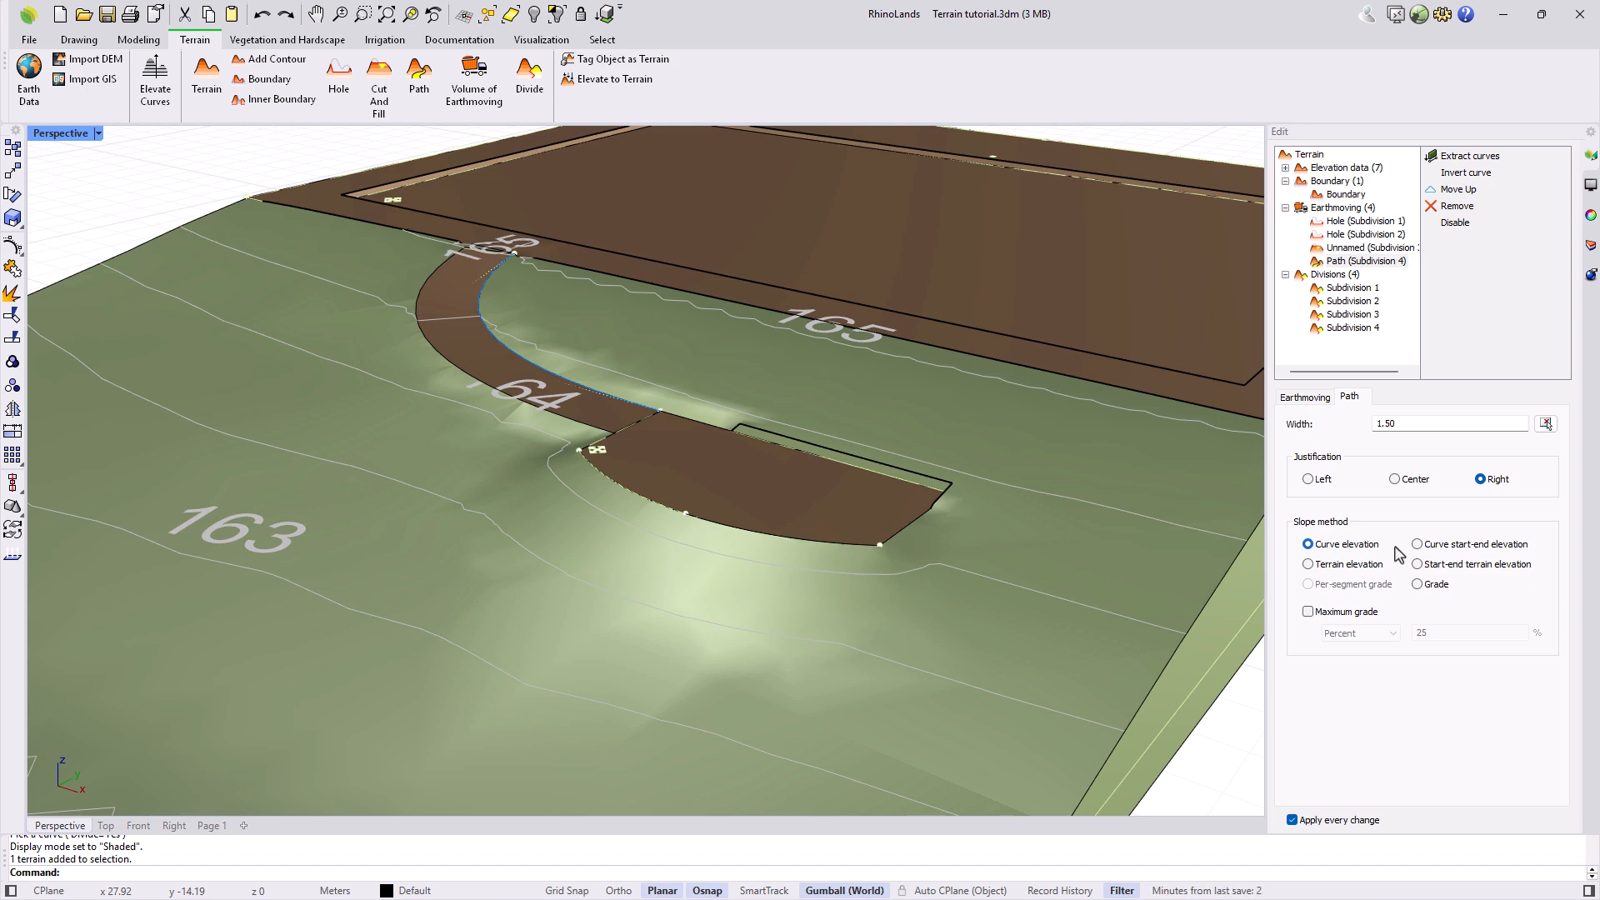
Step: In Wireframe display, set the path's slope method to Curve start-end elevation and raise the path curve's middle control point
left_click(98, 134)
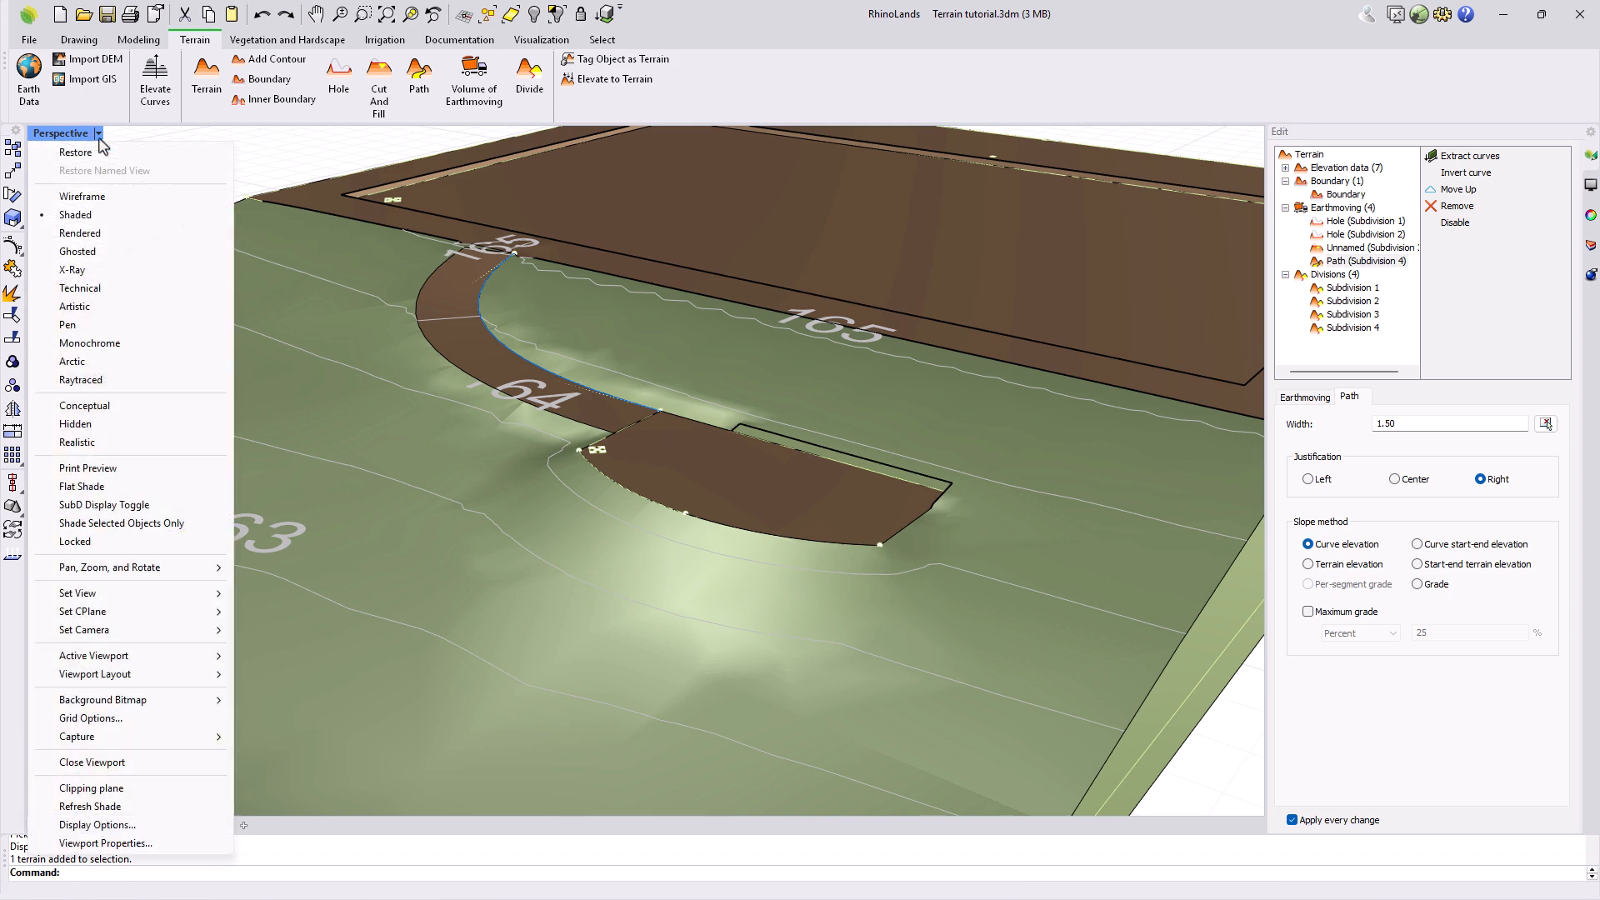
left_click(83, 196)
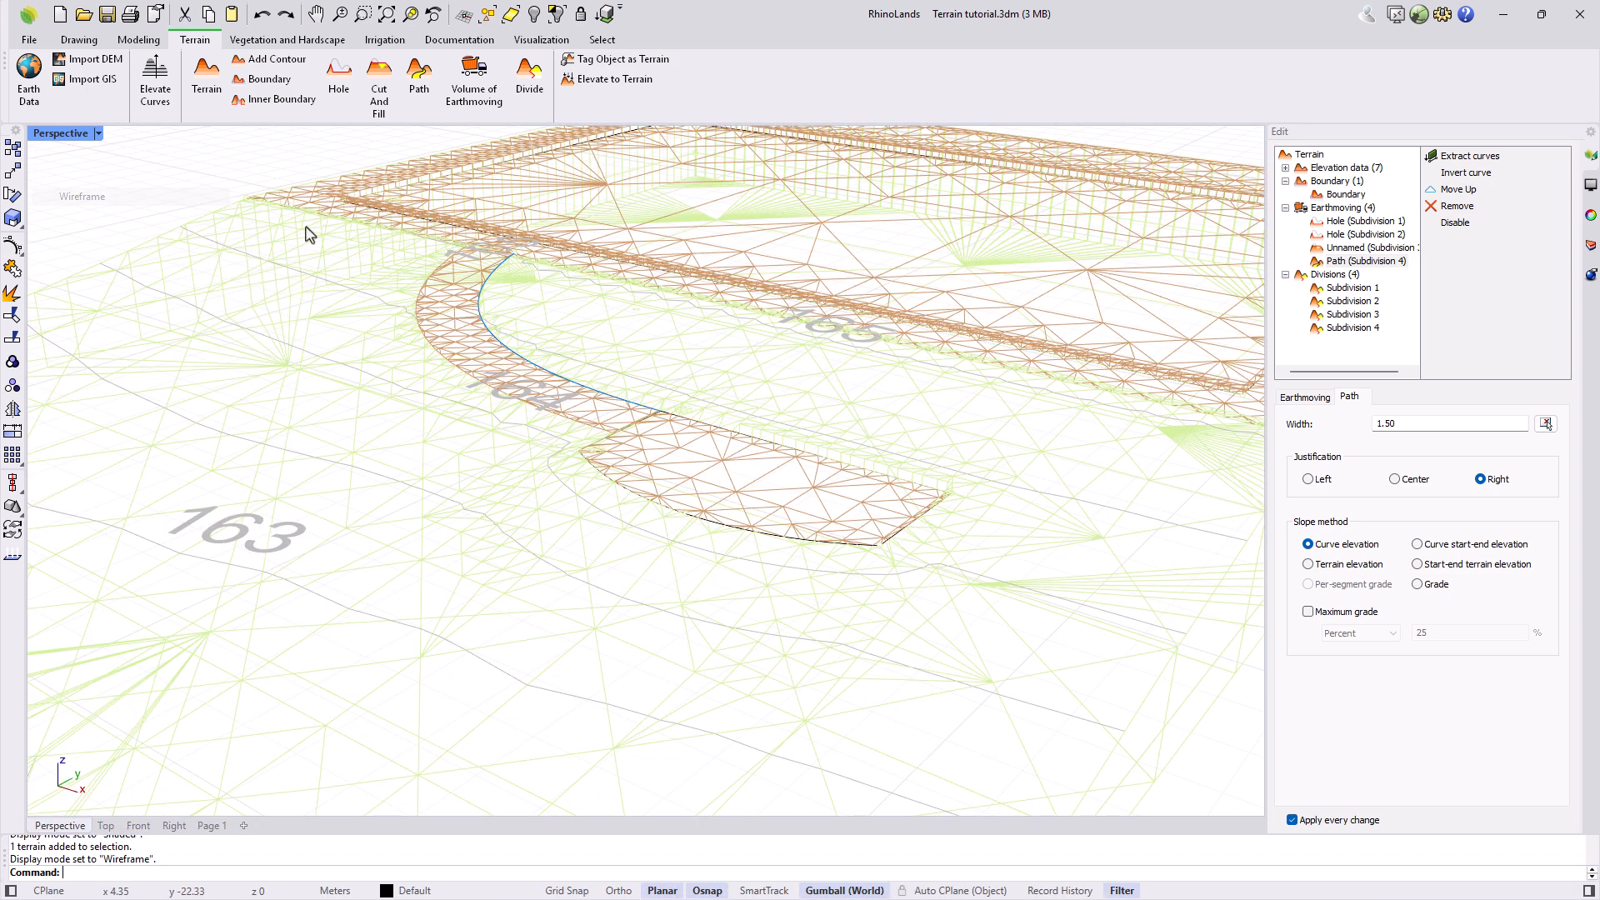
left_click(1417, 546)
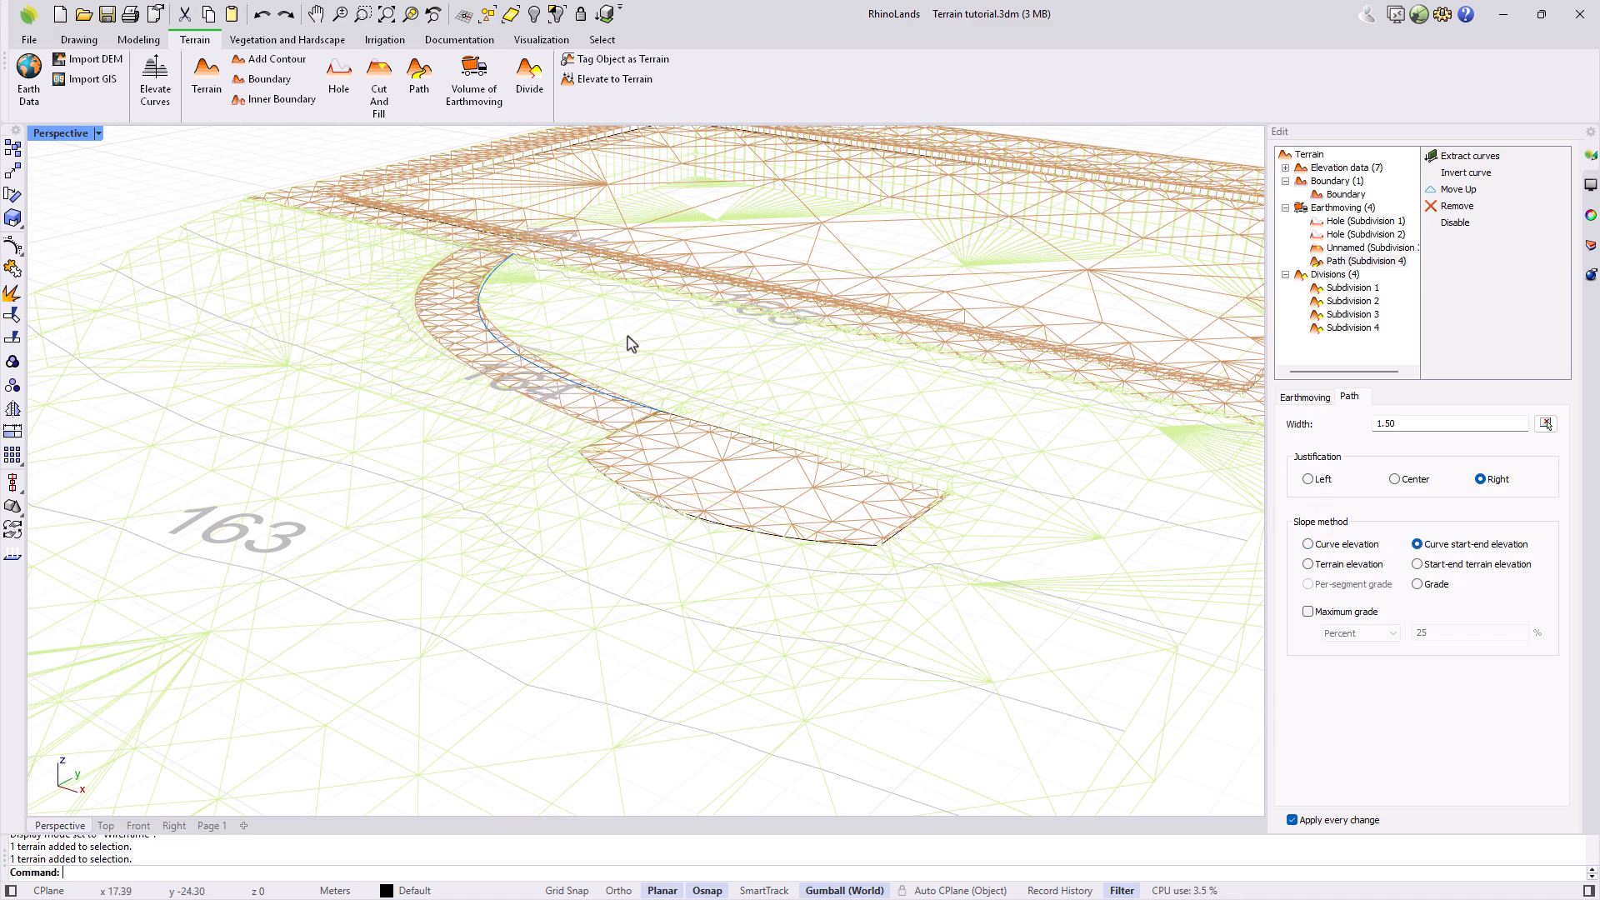
left_click(398, 337)
left_click_drag(395, 278, 385, 222)
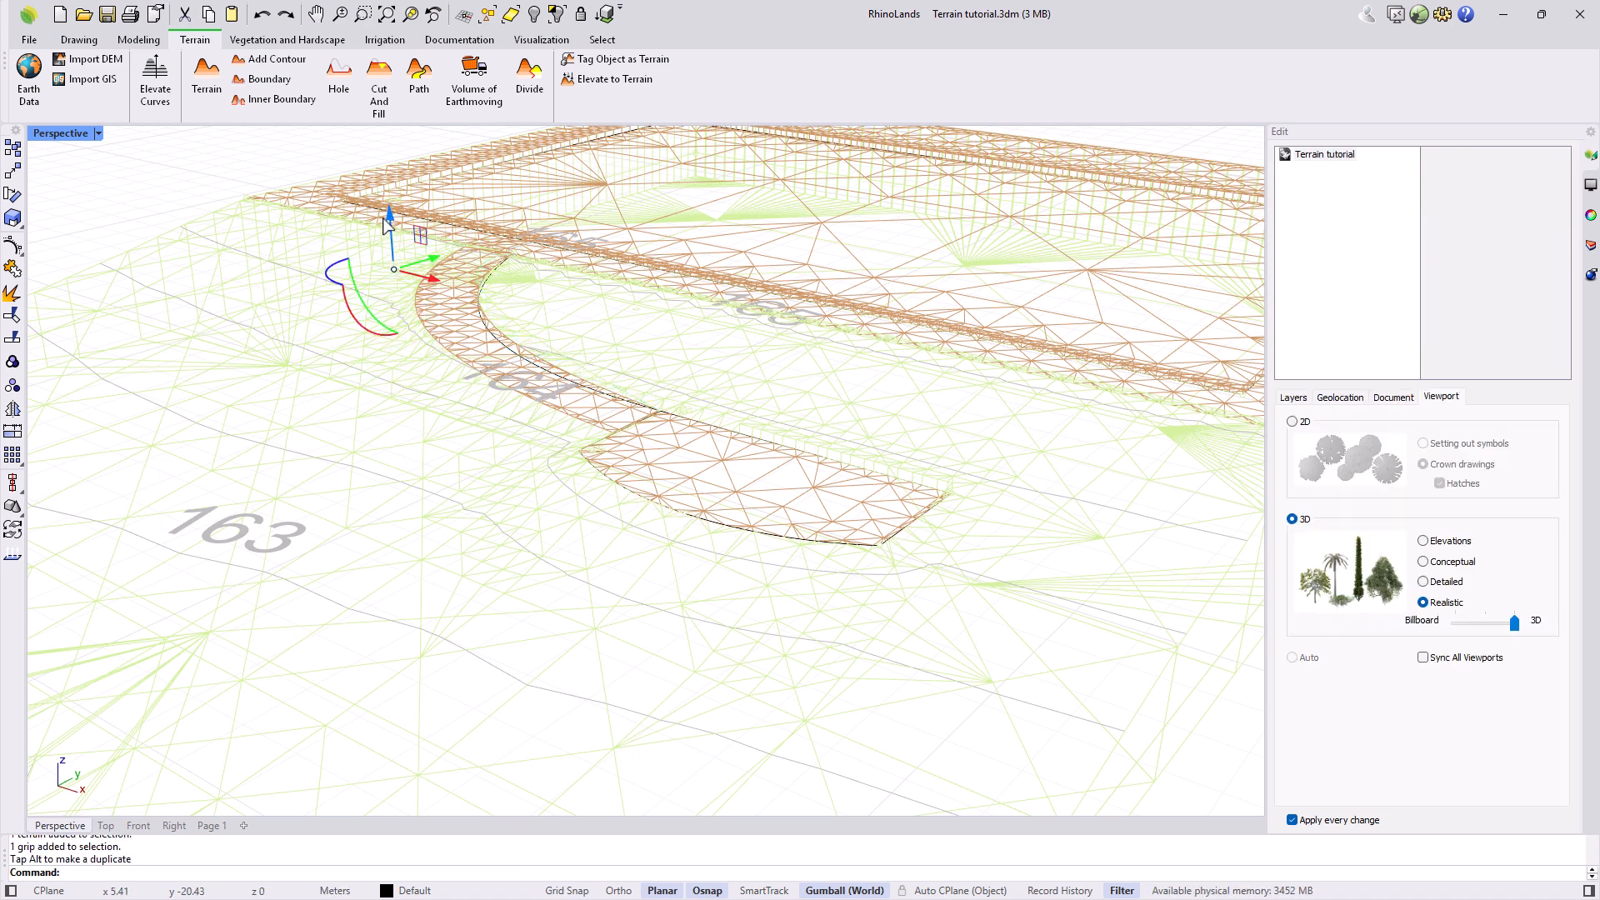
Step: Set the path's slope method to Curve elevation and show the terrain in Shaded display
left_click(583, 339)
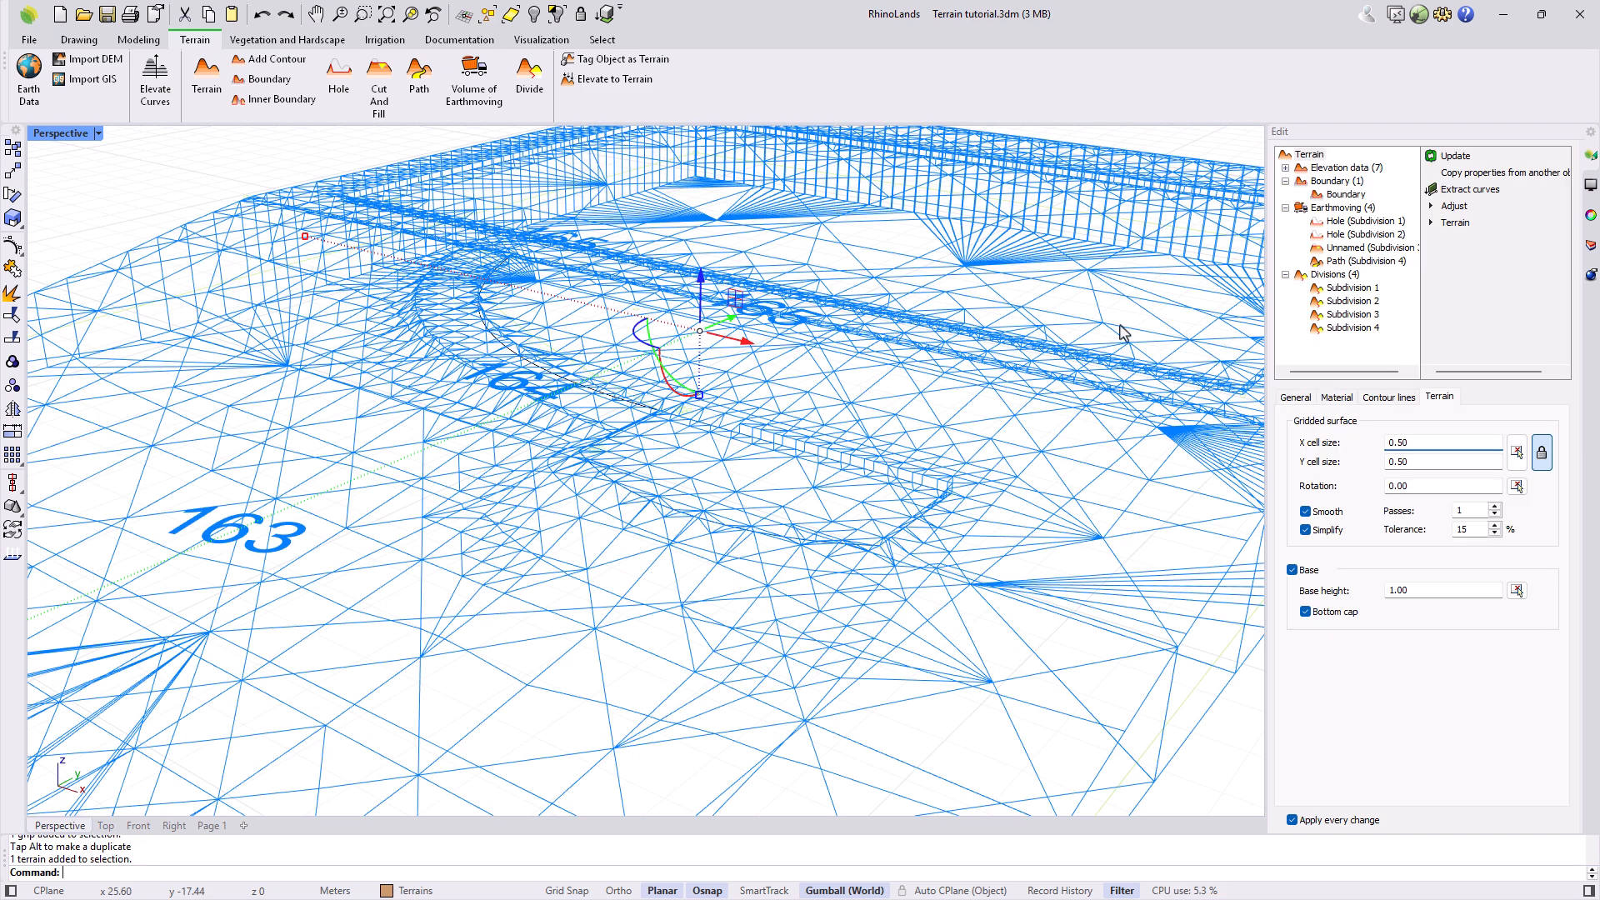
left_click(1363, 262)
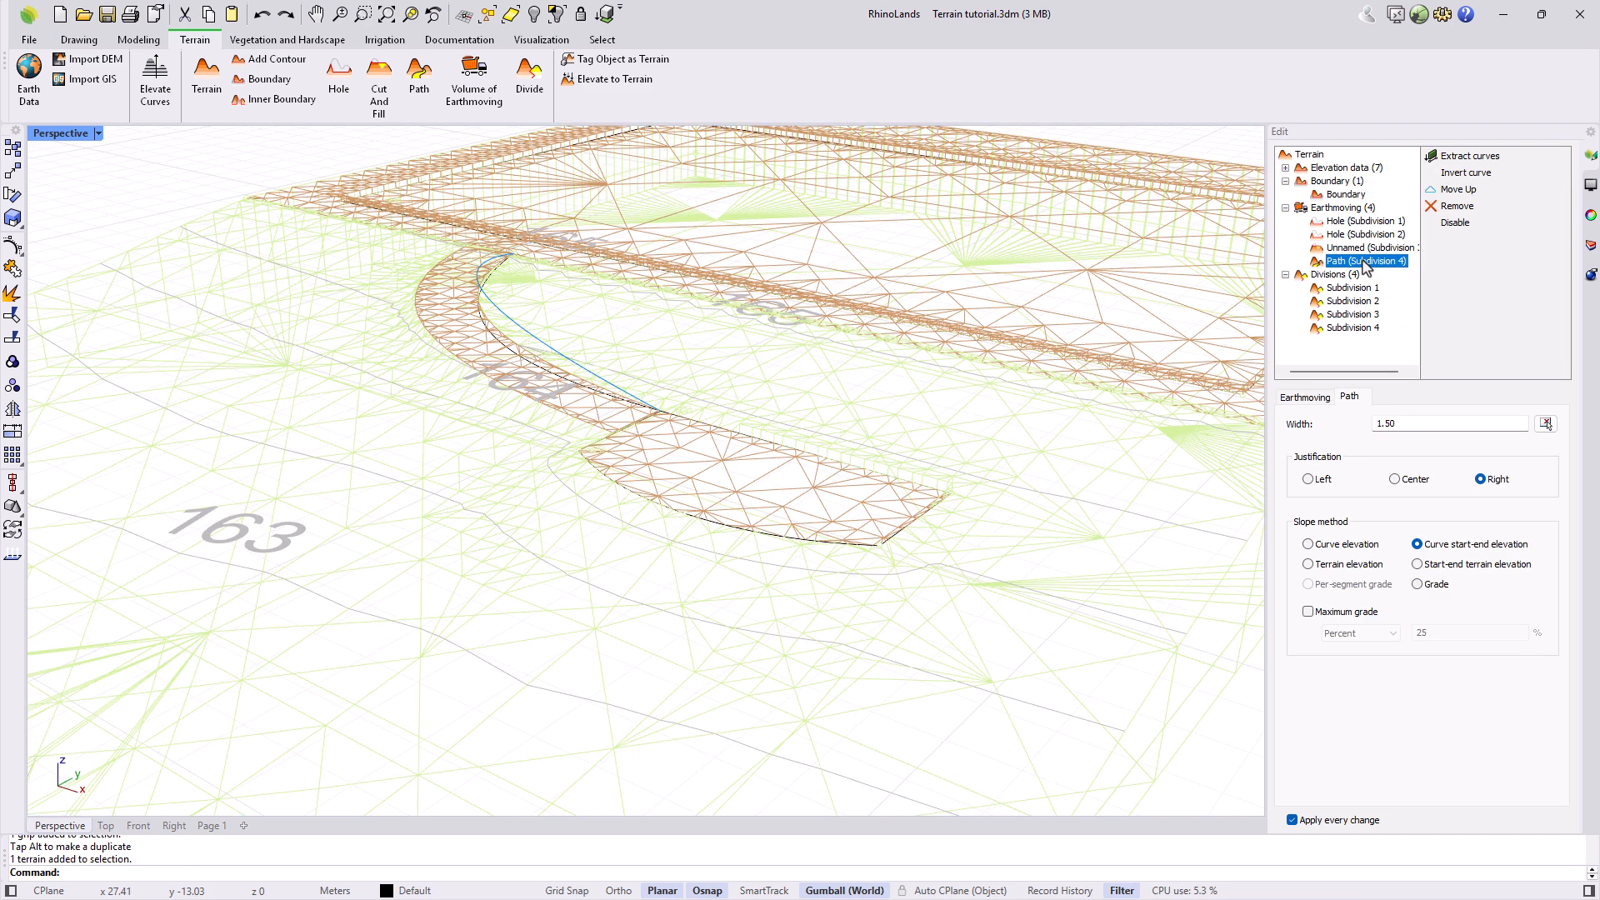
left_click(1306, 546)
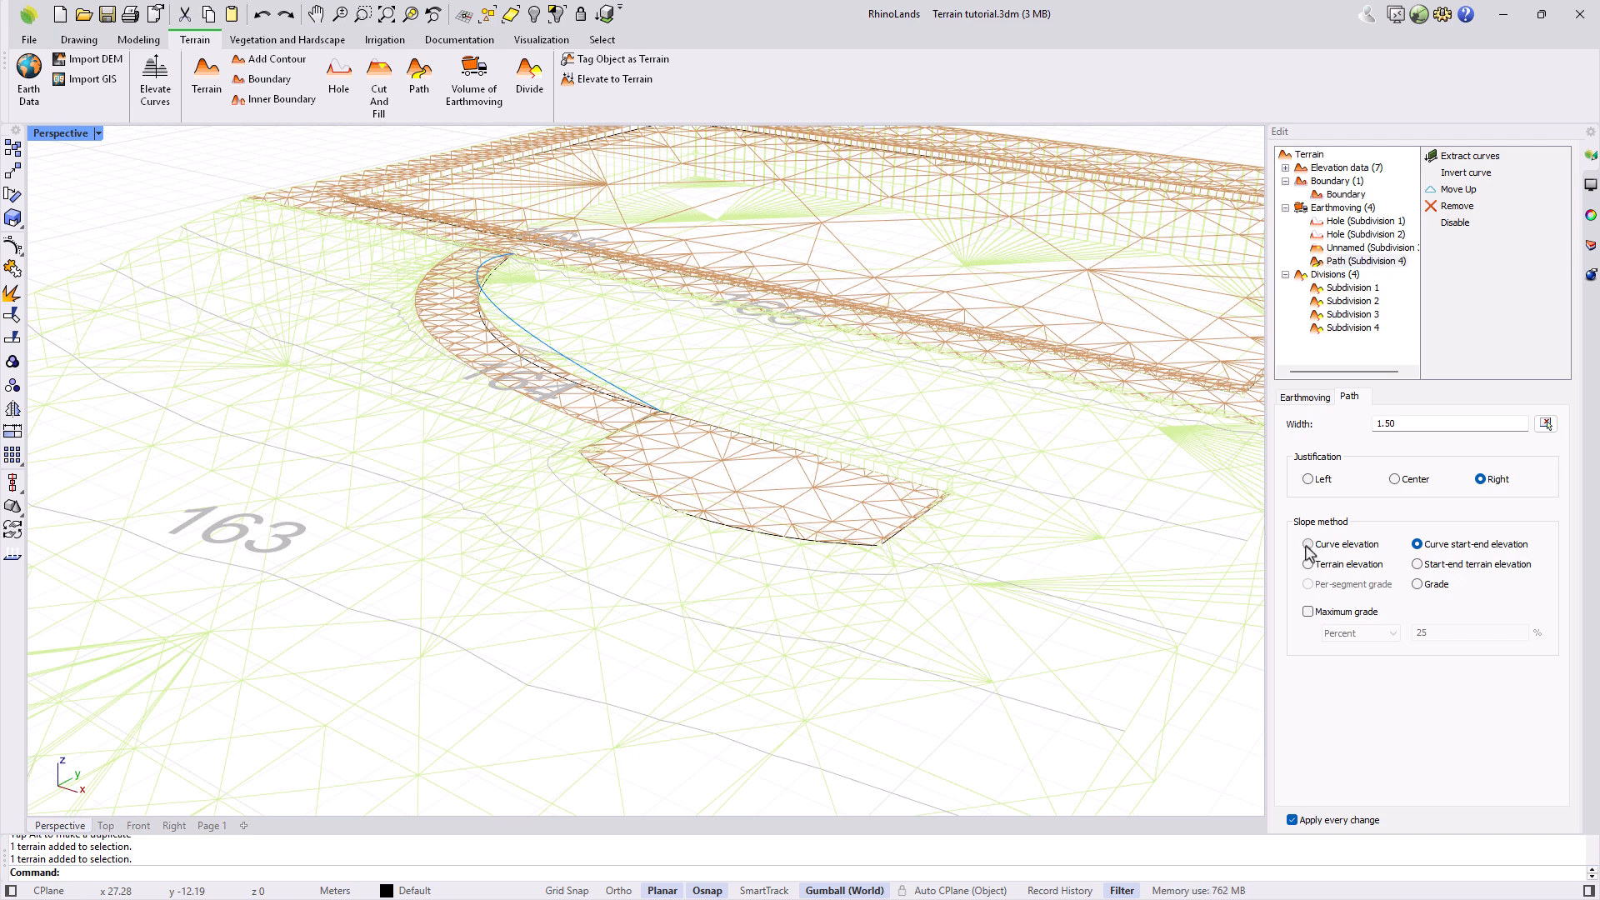
left_click(98, 135)
left_click(75, 215)
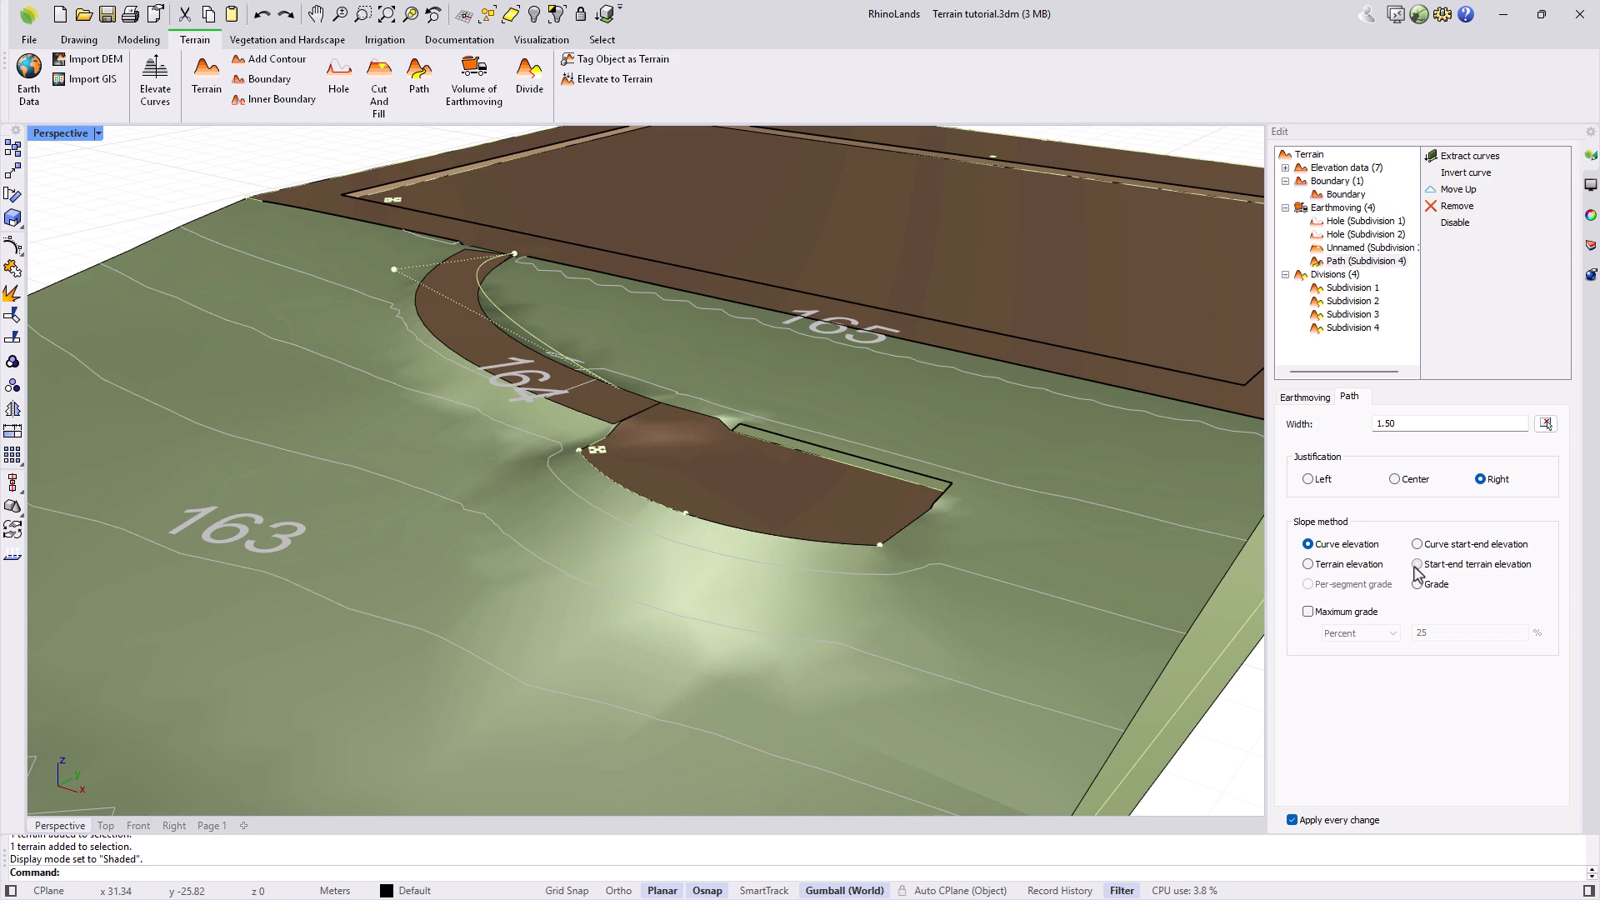
Step: Try Start-end terrain elevation and a 10 percent Grade on the path, and set its slope method to Curve start-end elevation
left_click(1417, 564)
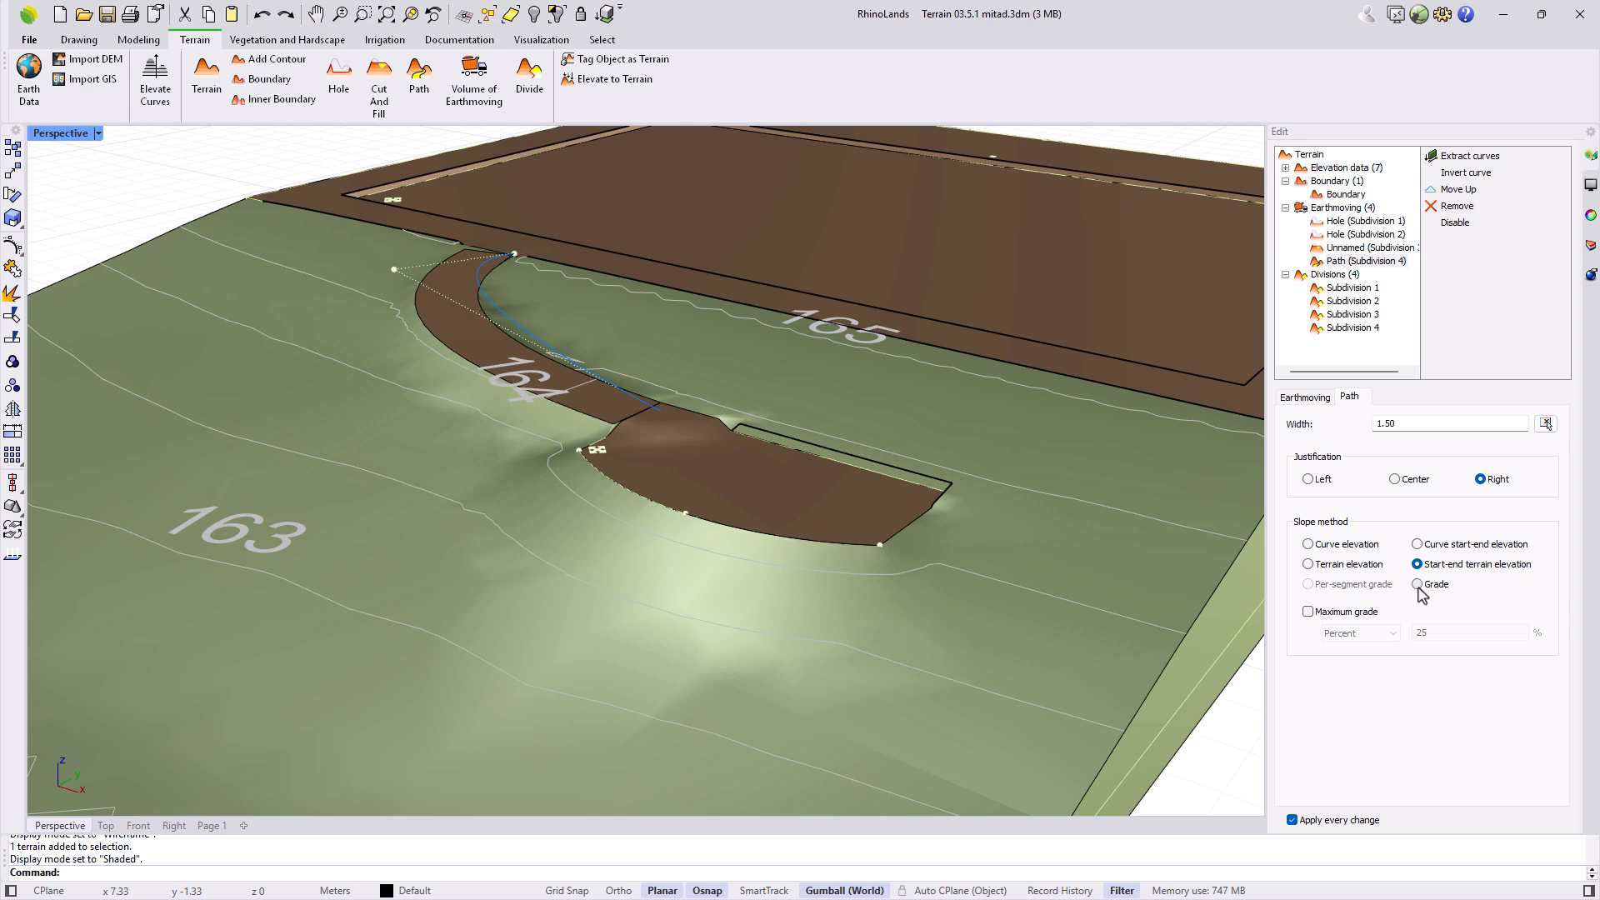
left_click(1417, 584)
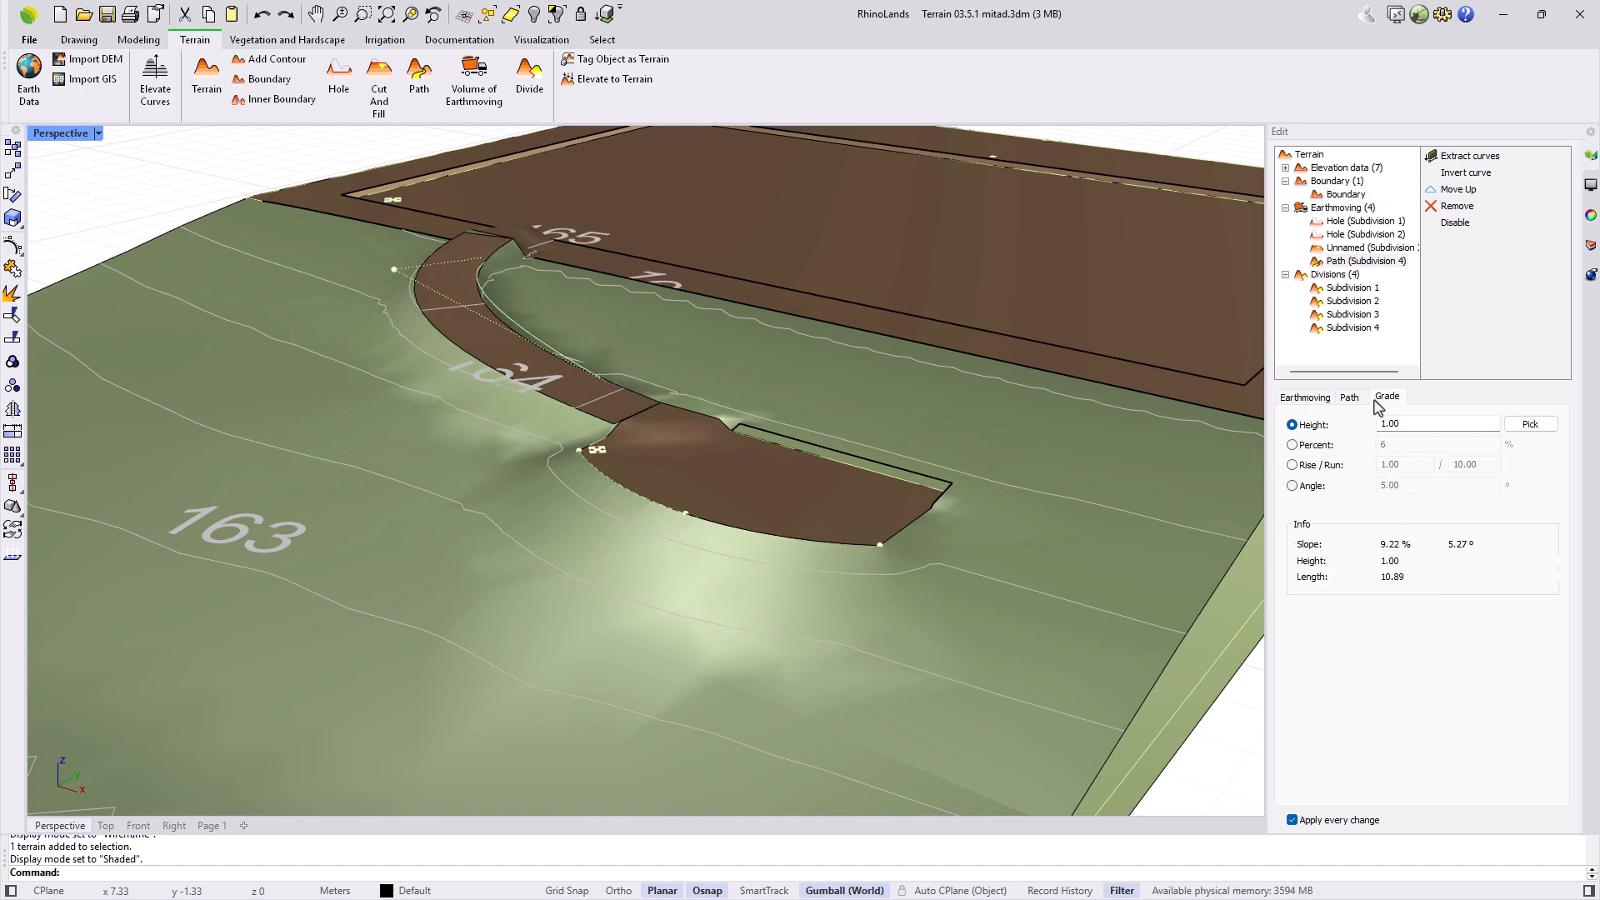
left_click(1292, 445)
left_click_drag(1409, 448, 1360, 444)
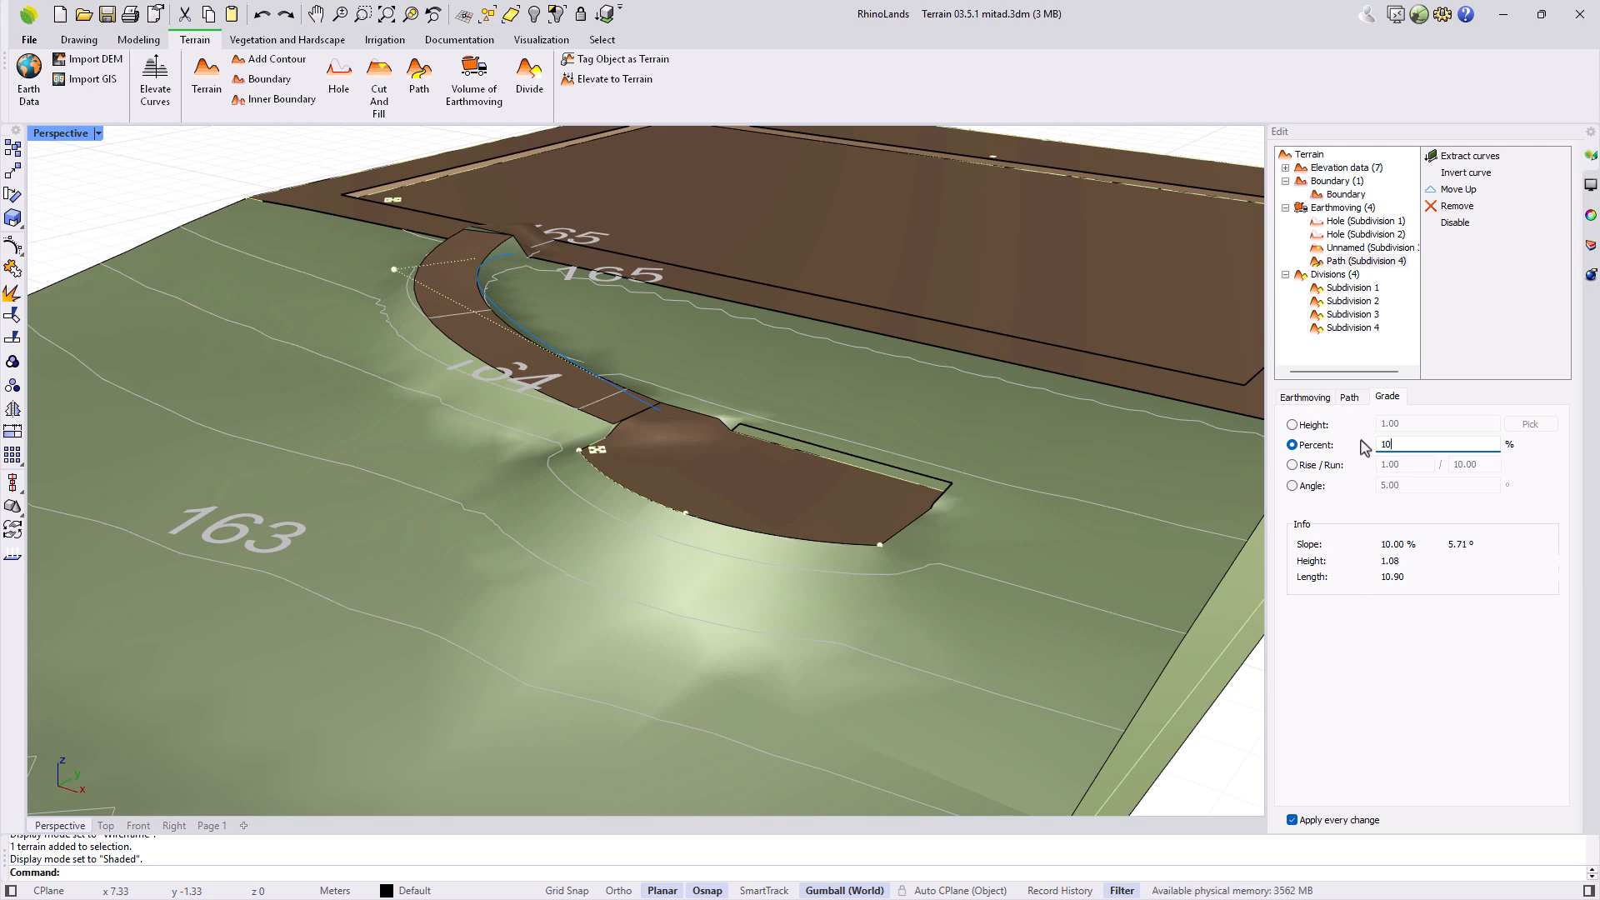
left_click(1349, 398)
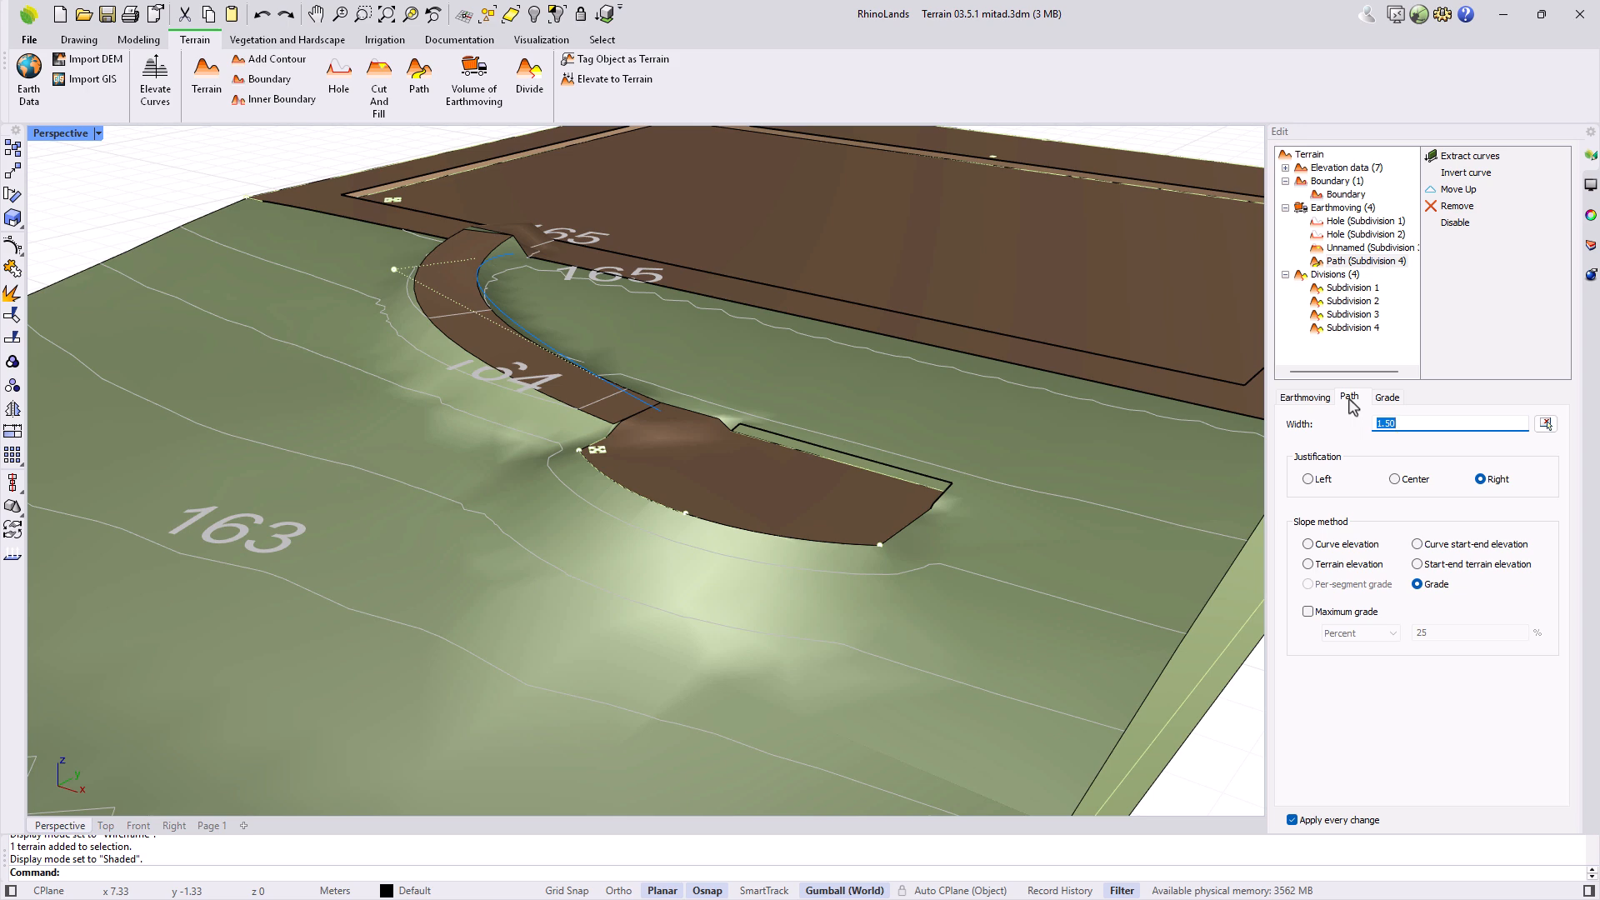
left_click(1417, 545)
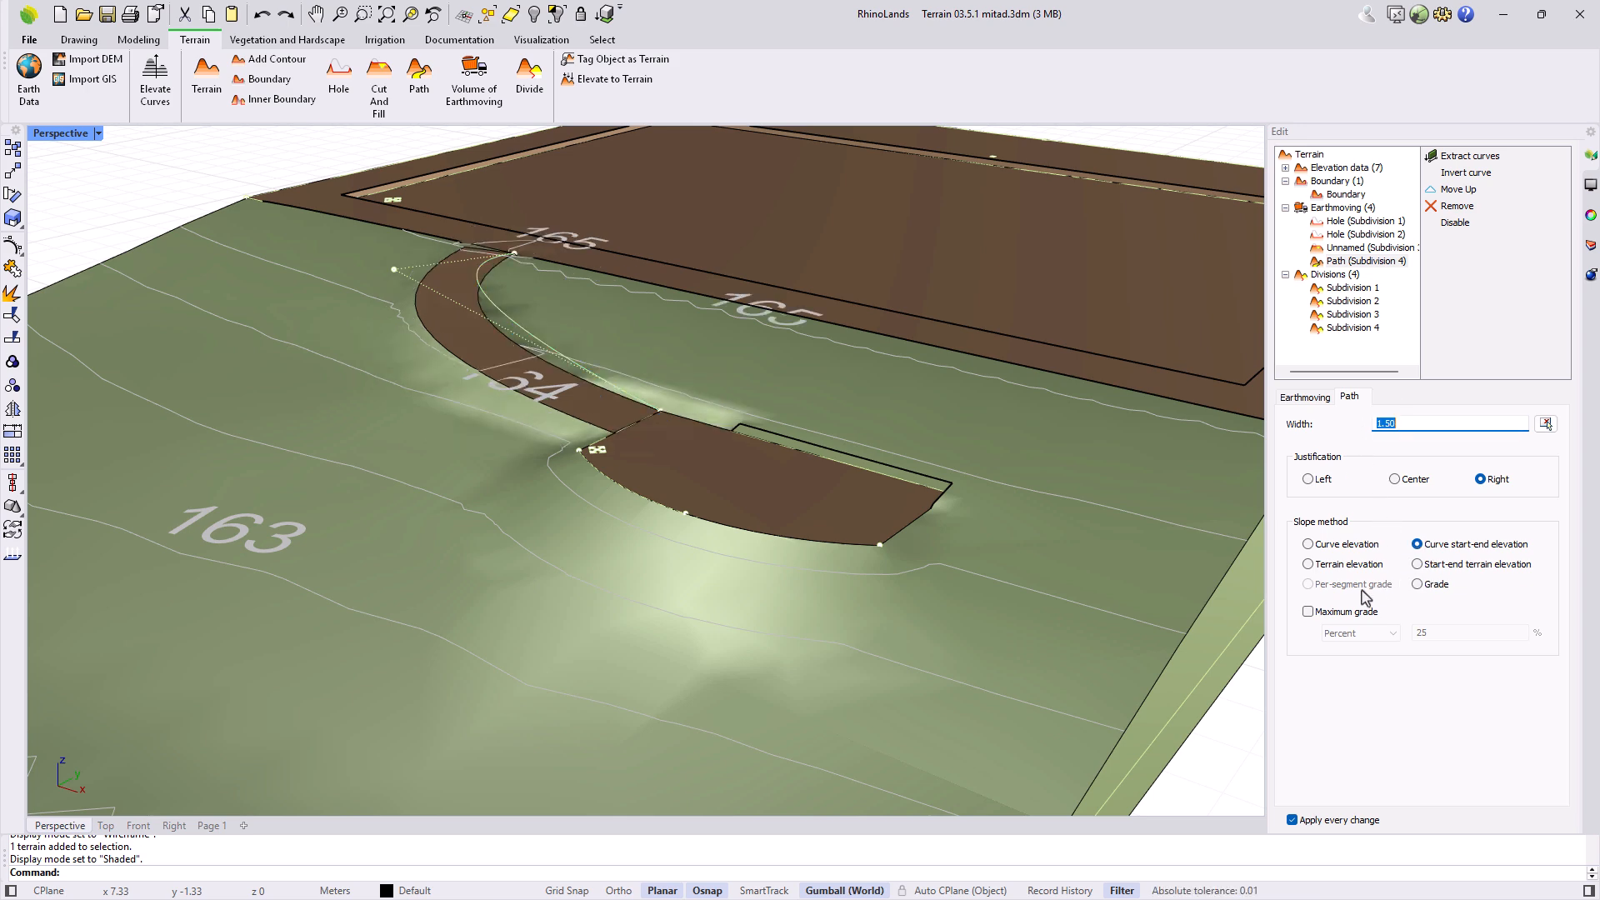
Step: Try a maximum grade of 4 percent on the path, and turn the limit off again
left_click(1311, 618)
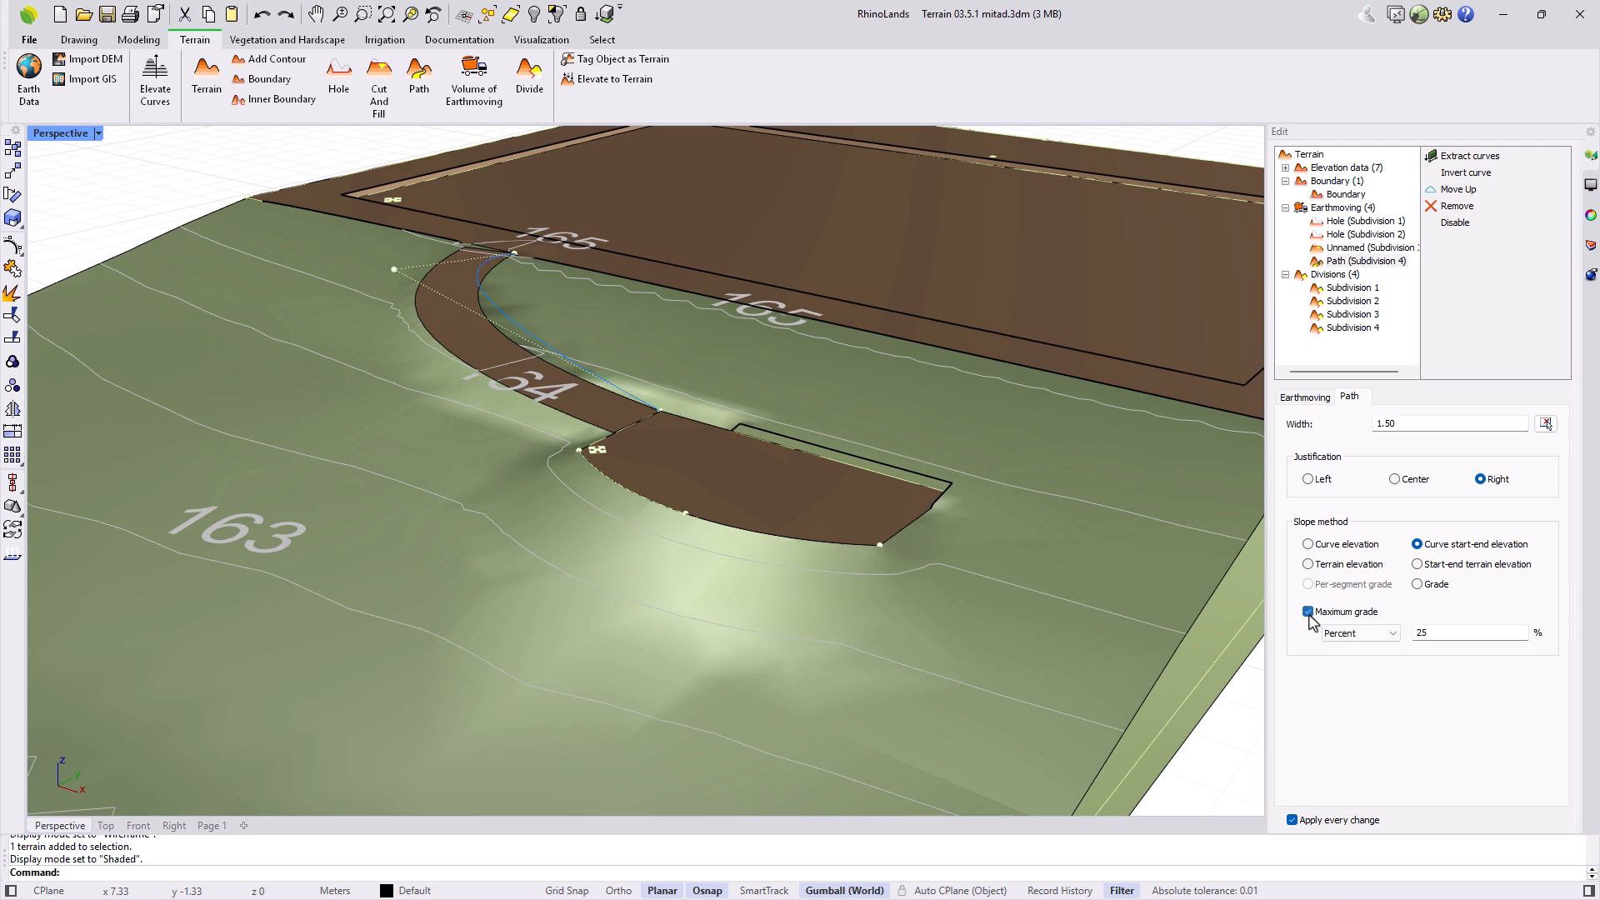
left_click(1386, 645)
left_click(1386, 648)
double_click(1408, 632)
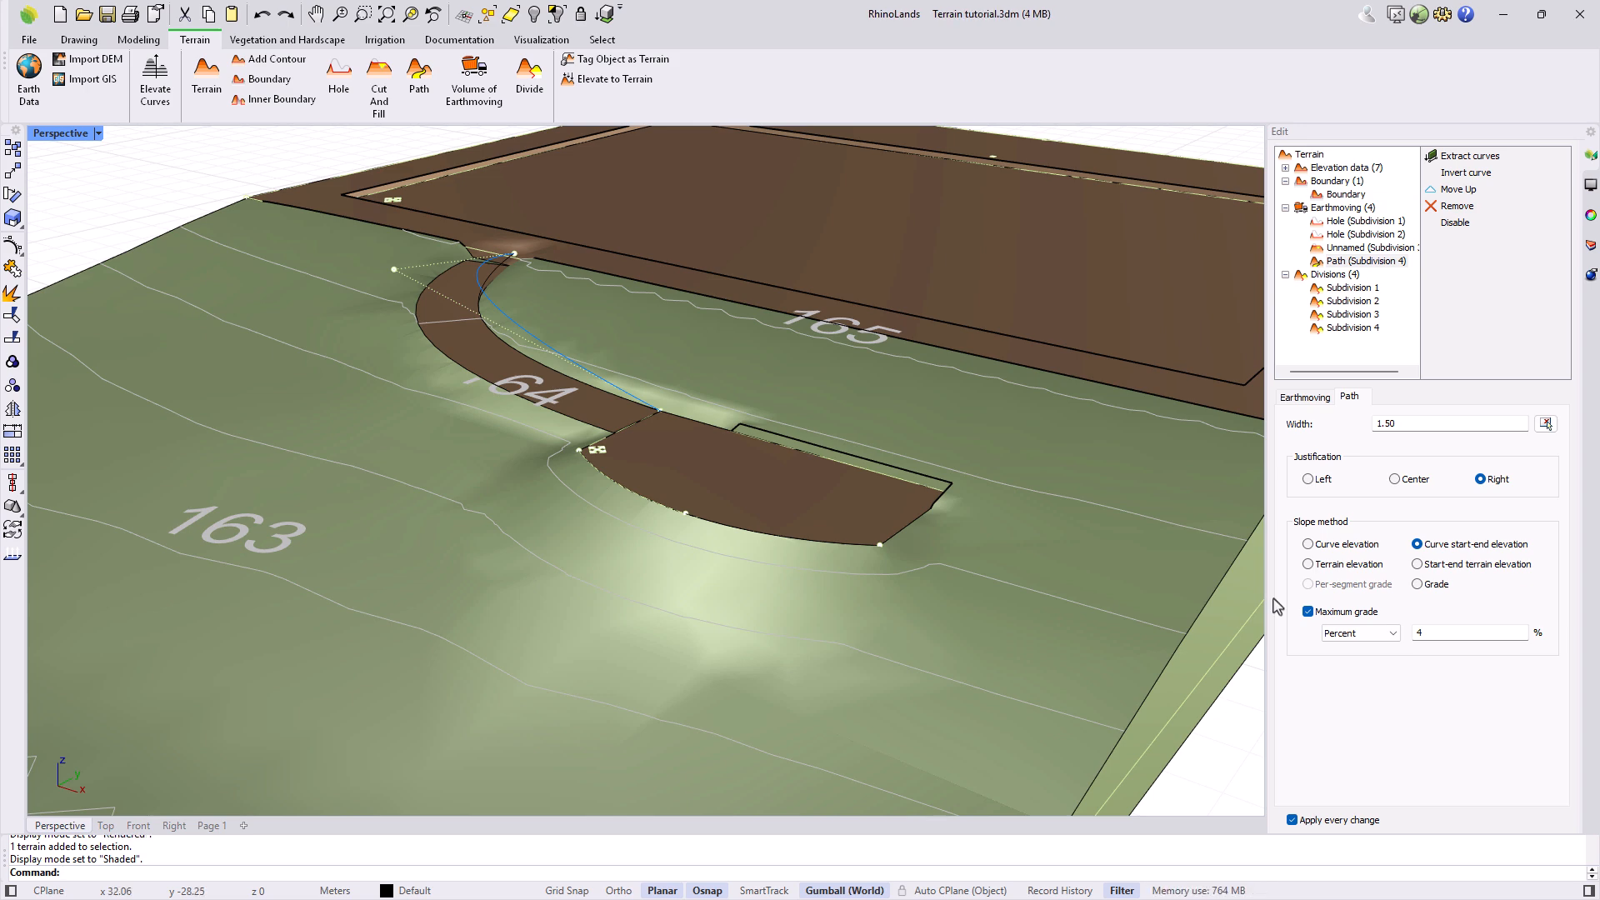
left_click(1306, 615)
left_click(1308, 613)
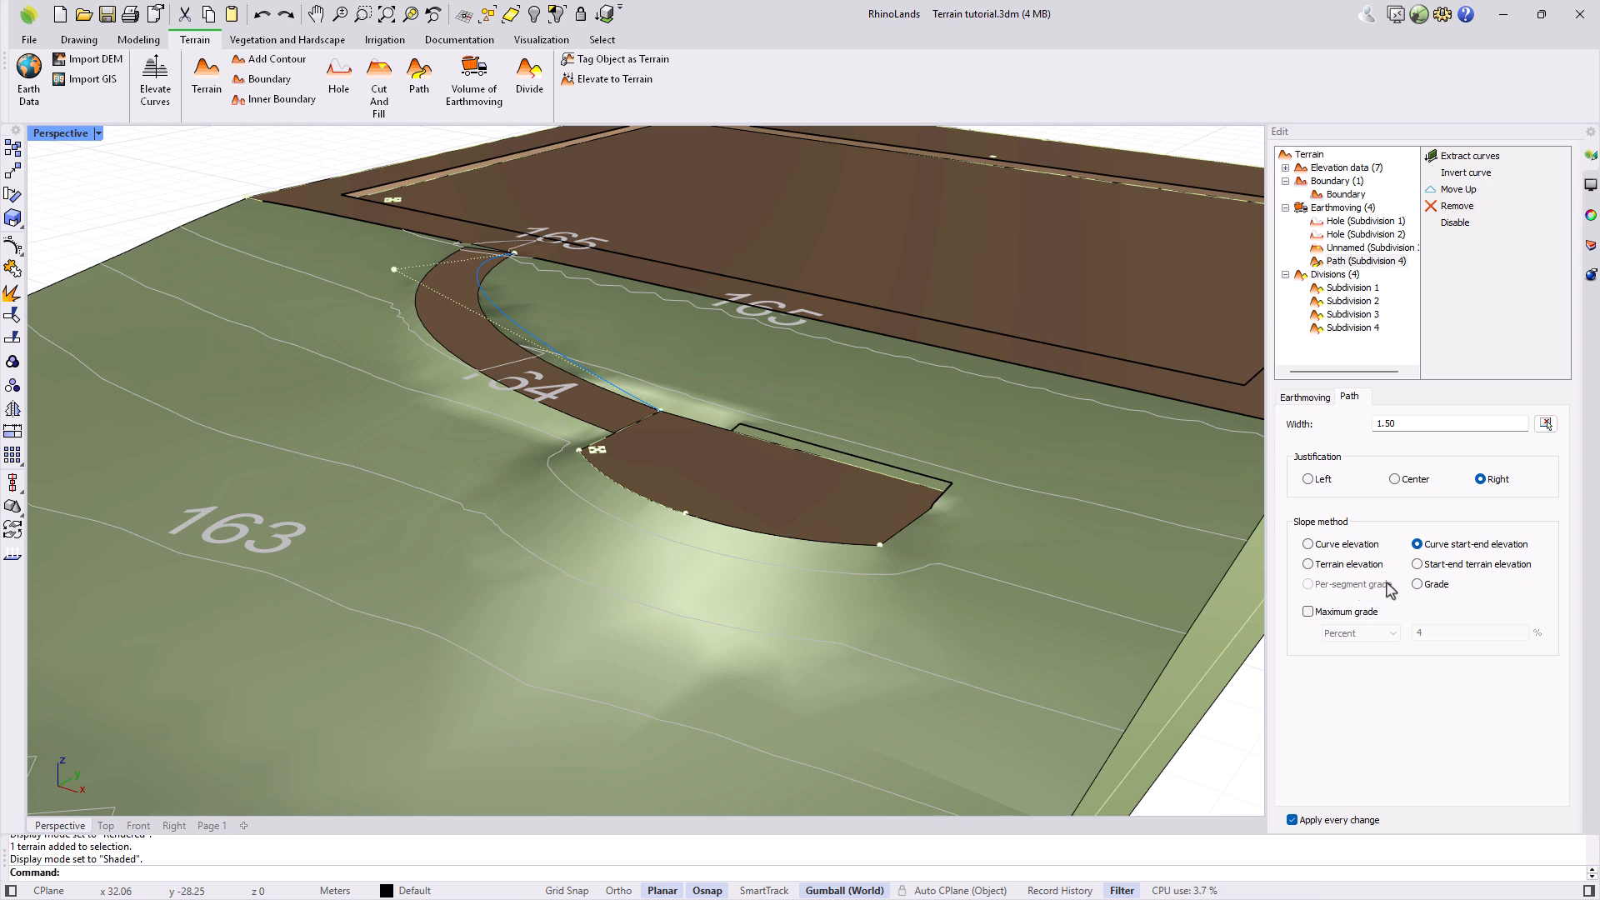
Step: Draw a four-point polyline down the terrain slope, from below the upper platform's near corner to the terrain's front edge
left_click(77, 39)
left_click(131, 70)
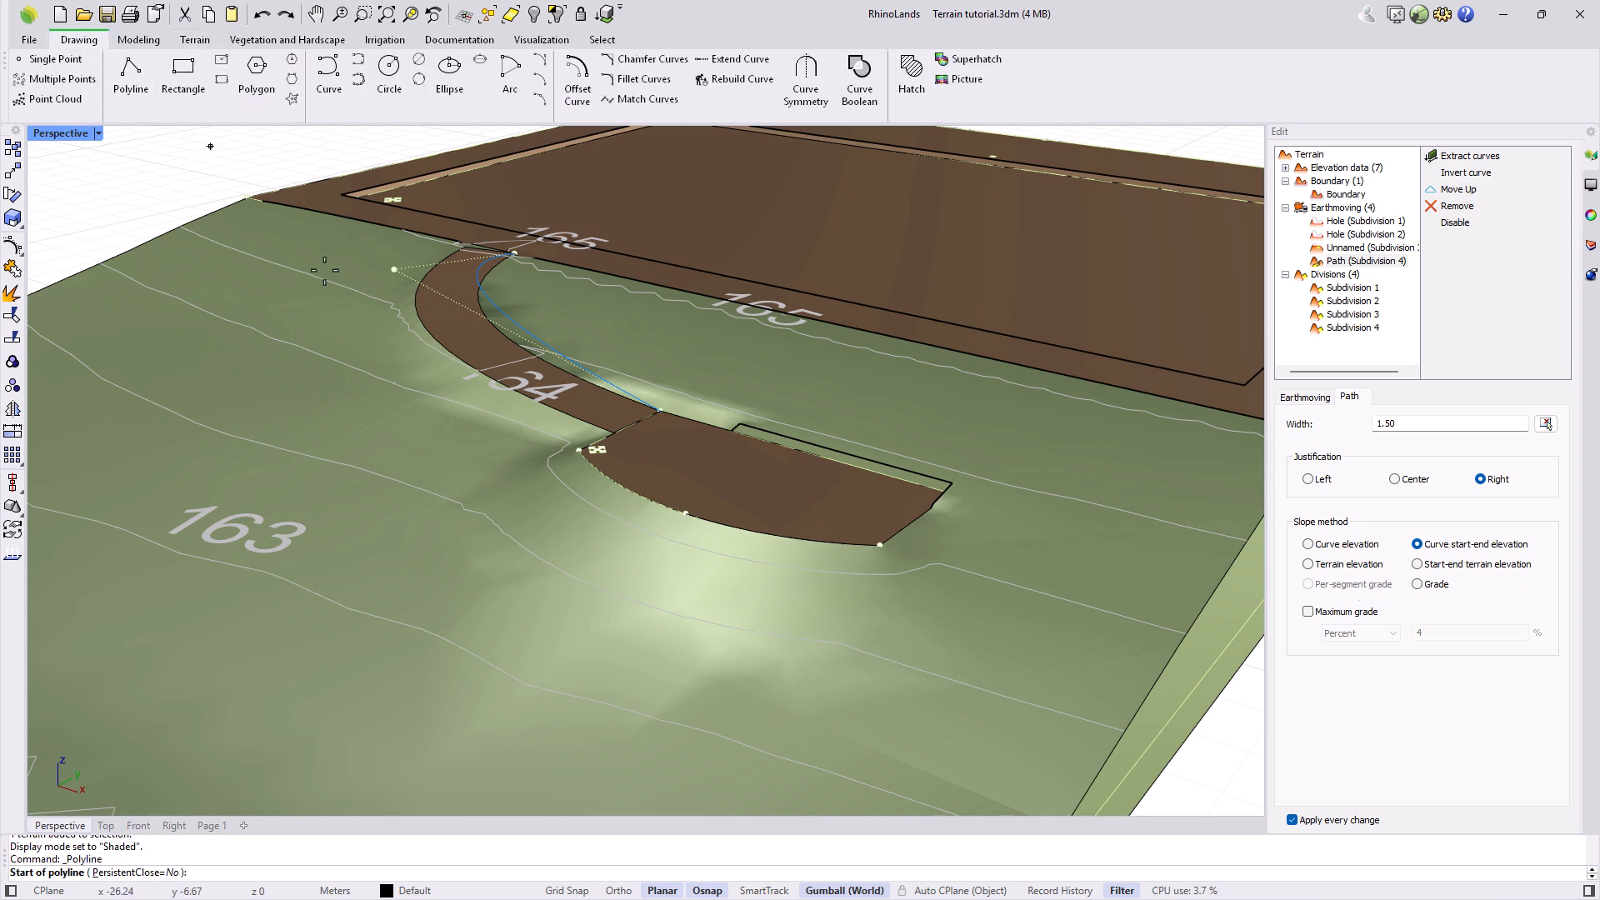
scroll(679, 430, "down", 5)
scroll(552, 535, "up", 2)
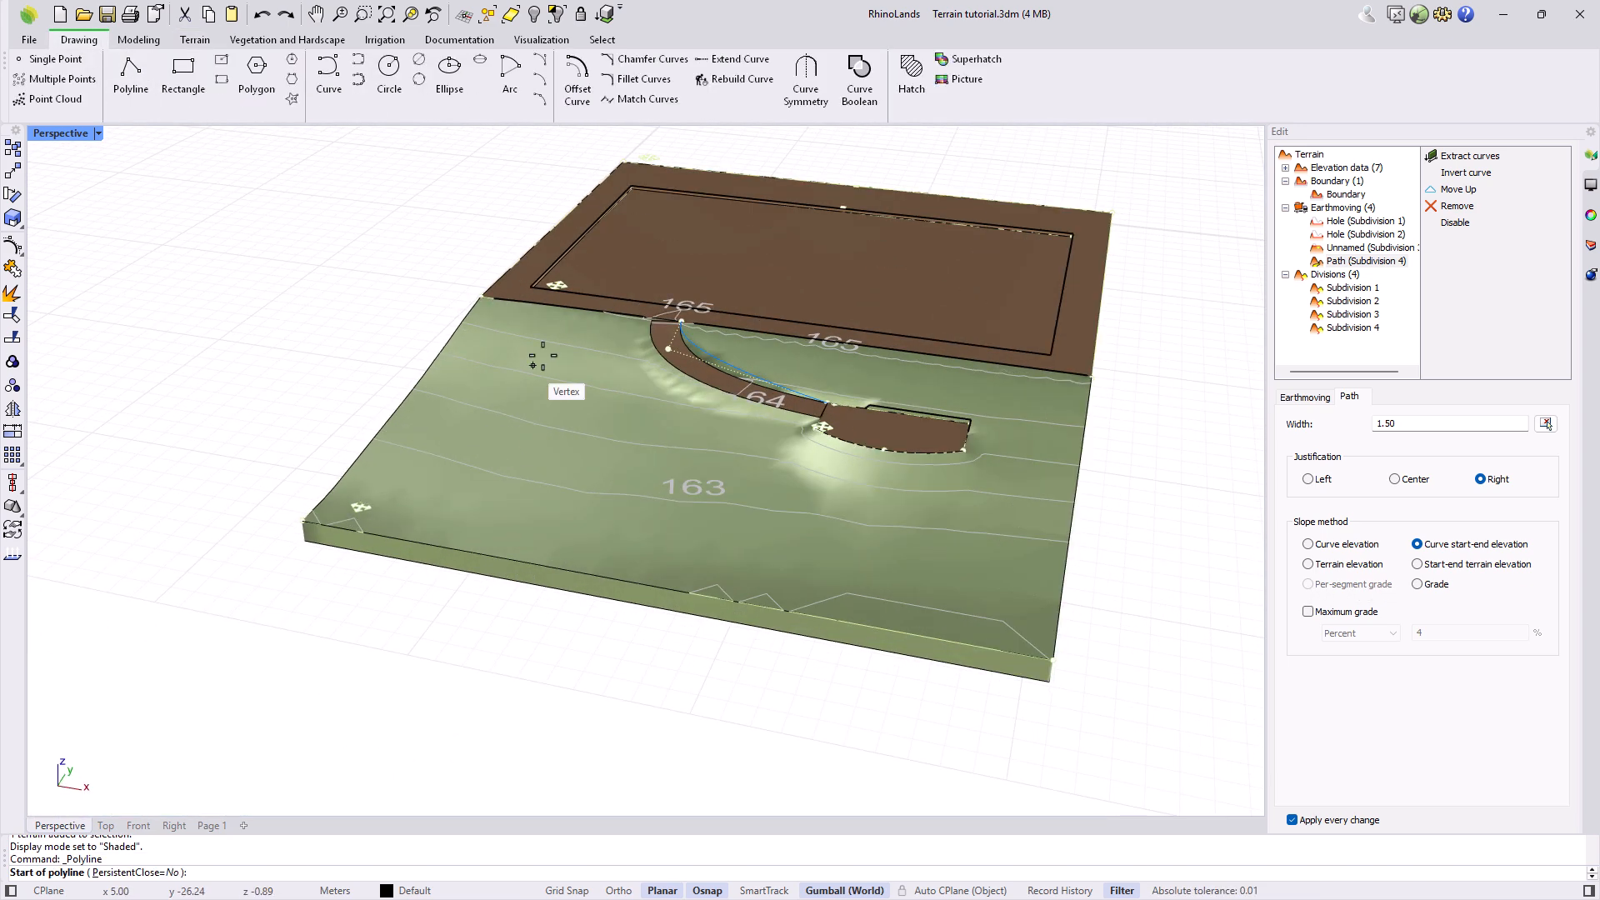
left_click(570, 306)
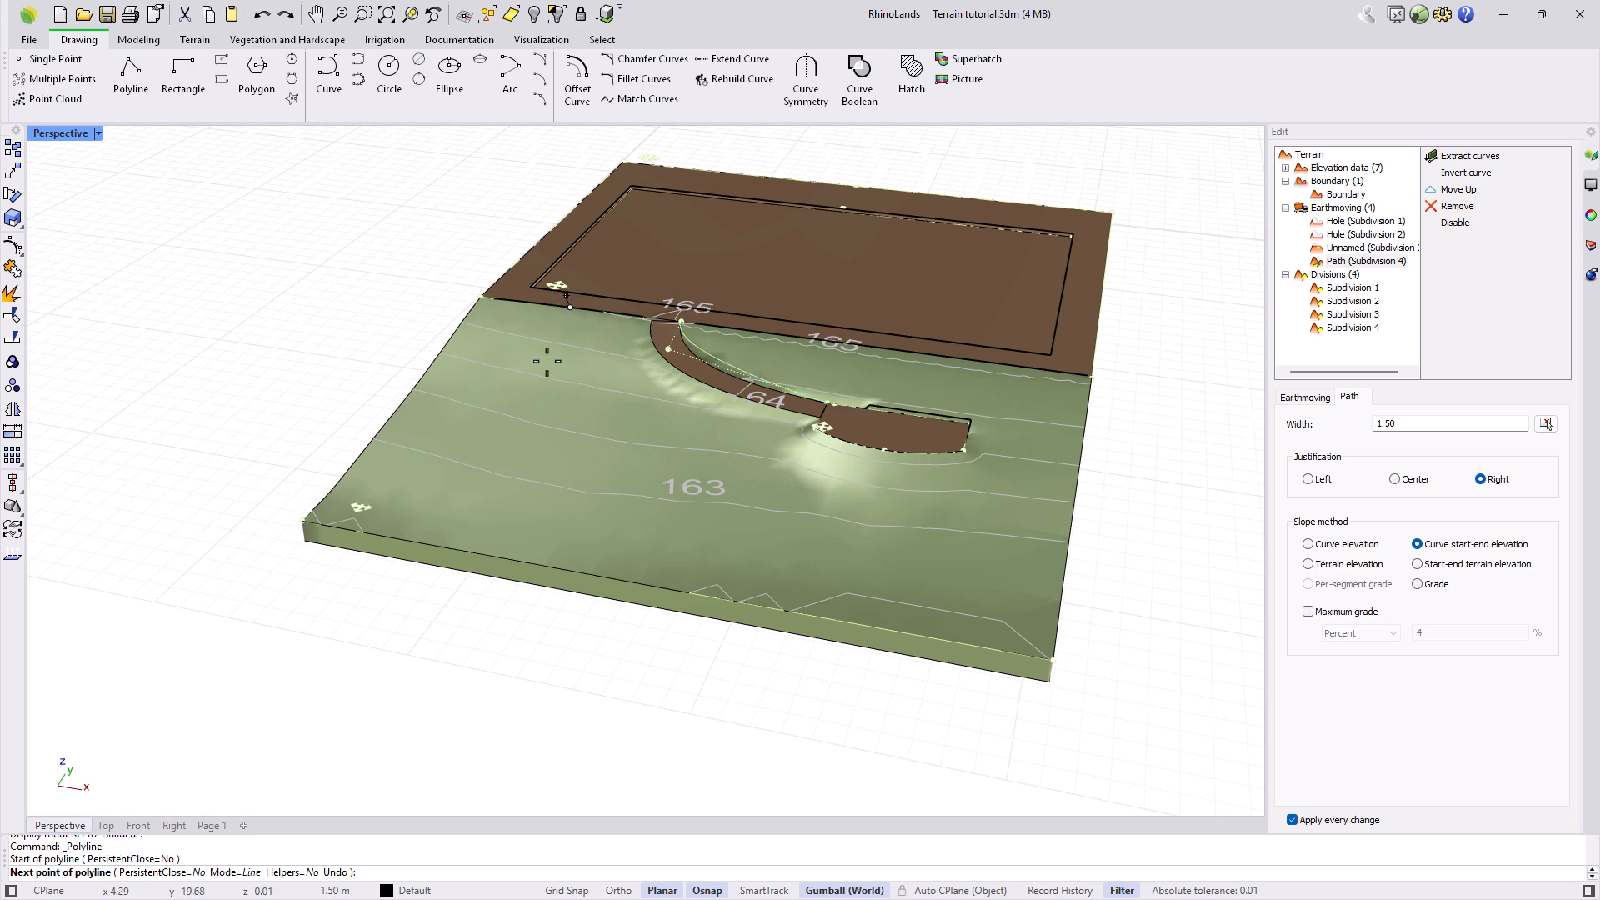
left_click(552, 379)
left_click(549, 476)
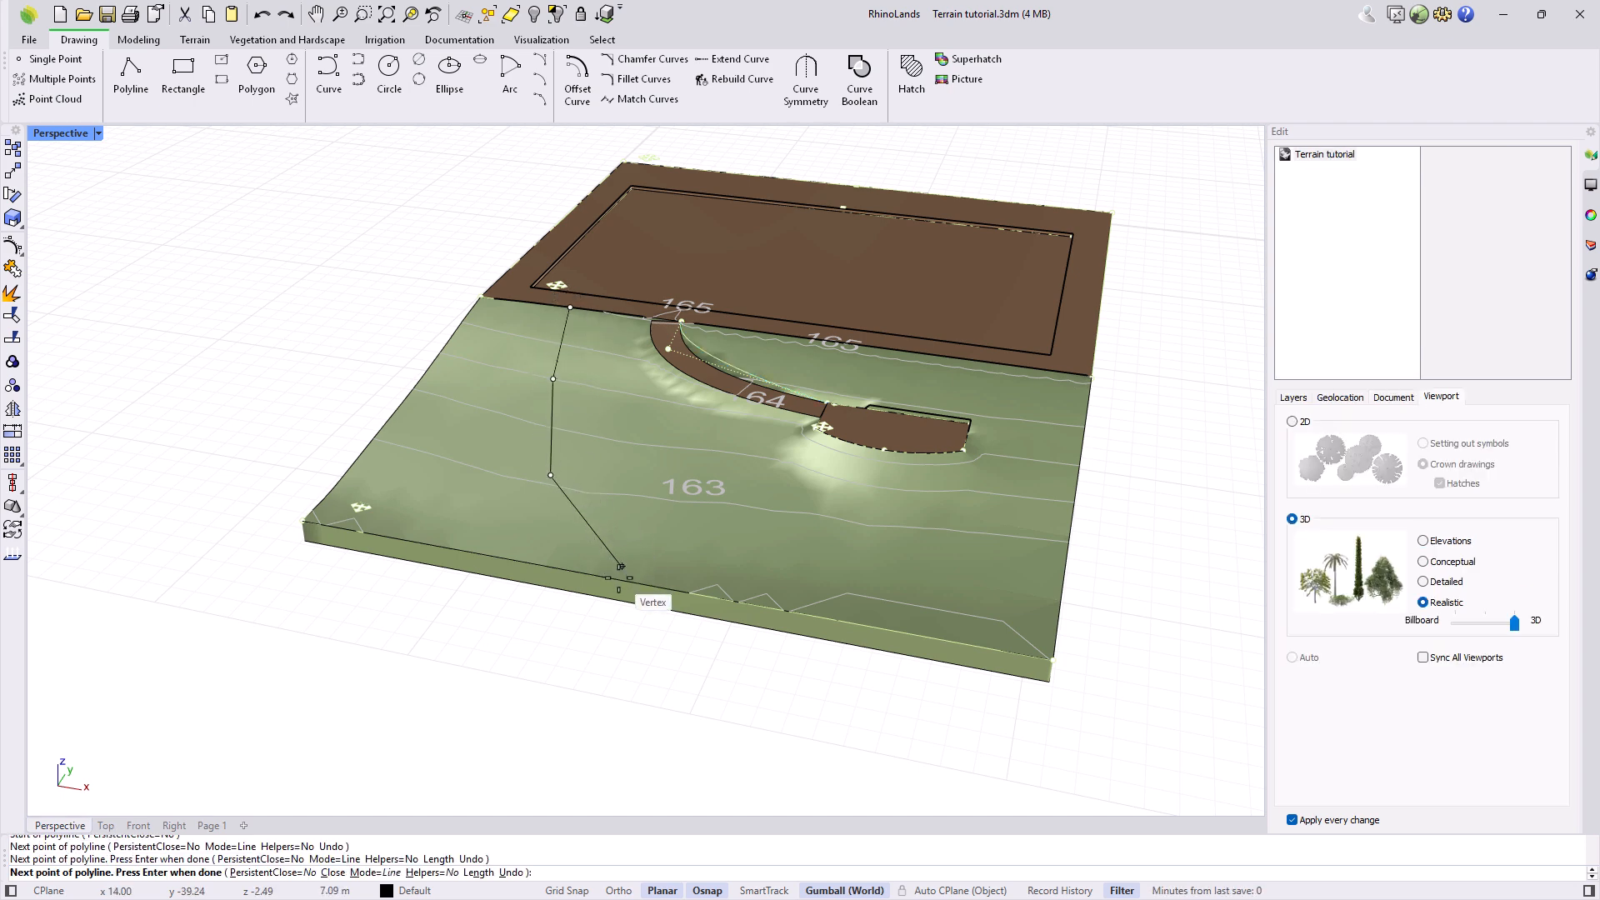
left_click(621, 567)
key("Return")
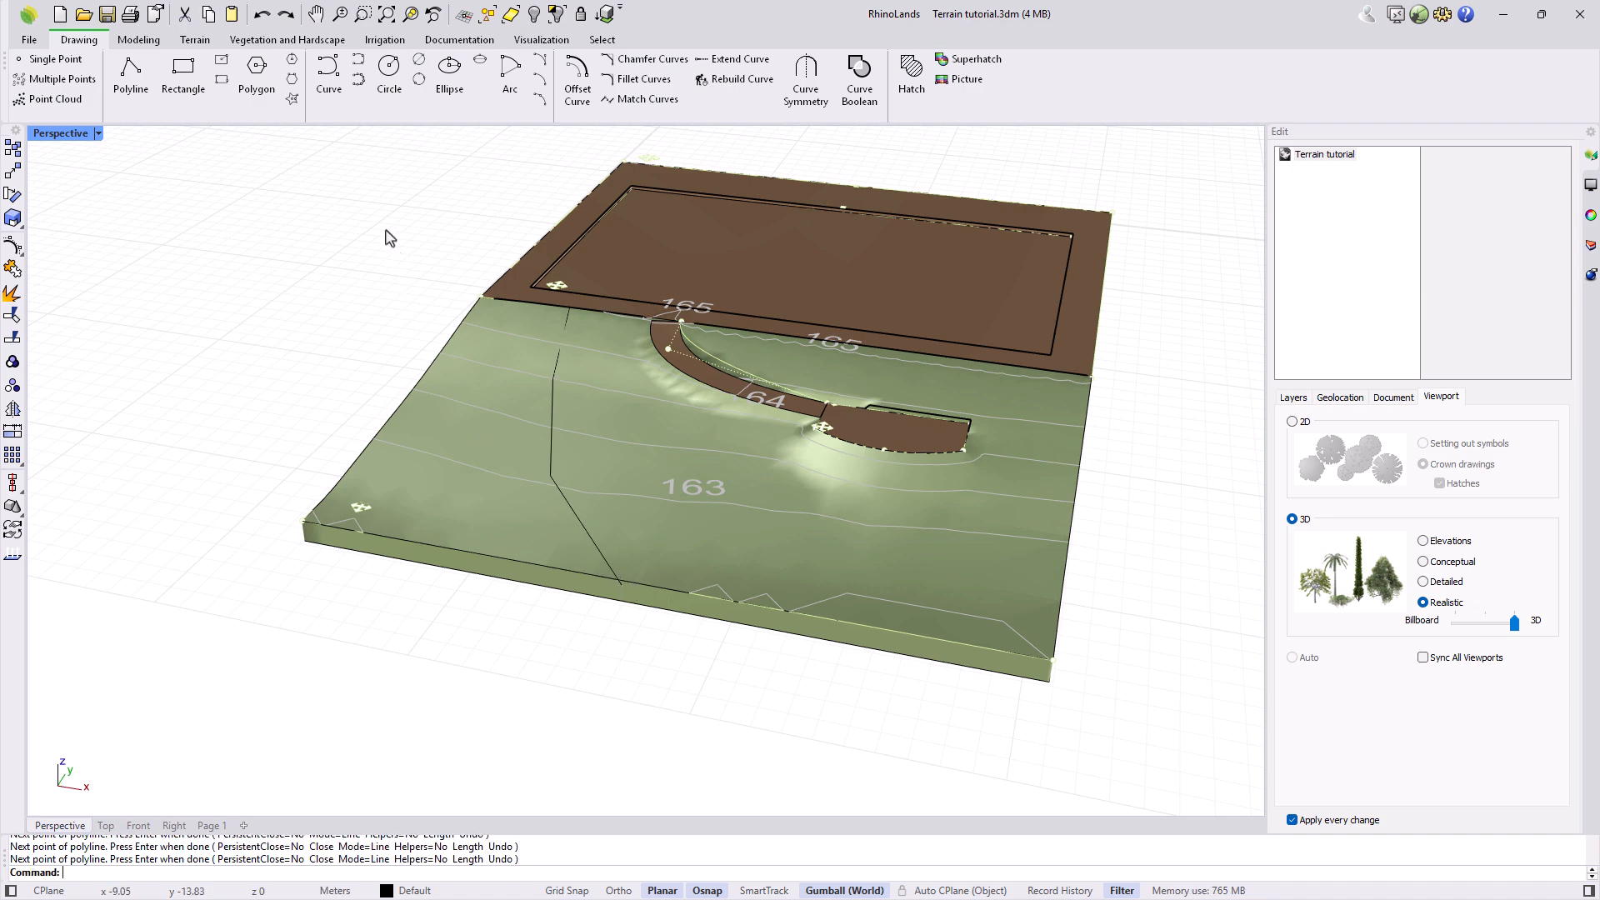
Step: Create a terrain path along the new polyline with width 1.50 and a 45-degree slope angle, and select the terrain
left_click(194, 39)
left_click(418, 75)
left_click(563, 430)
key("Return")
key("Return")
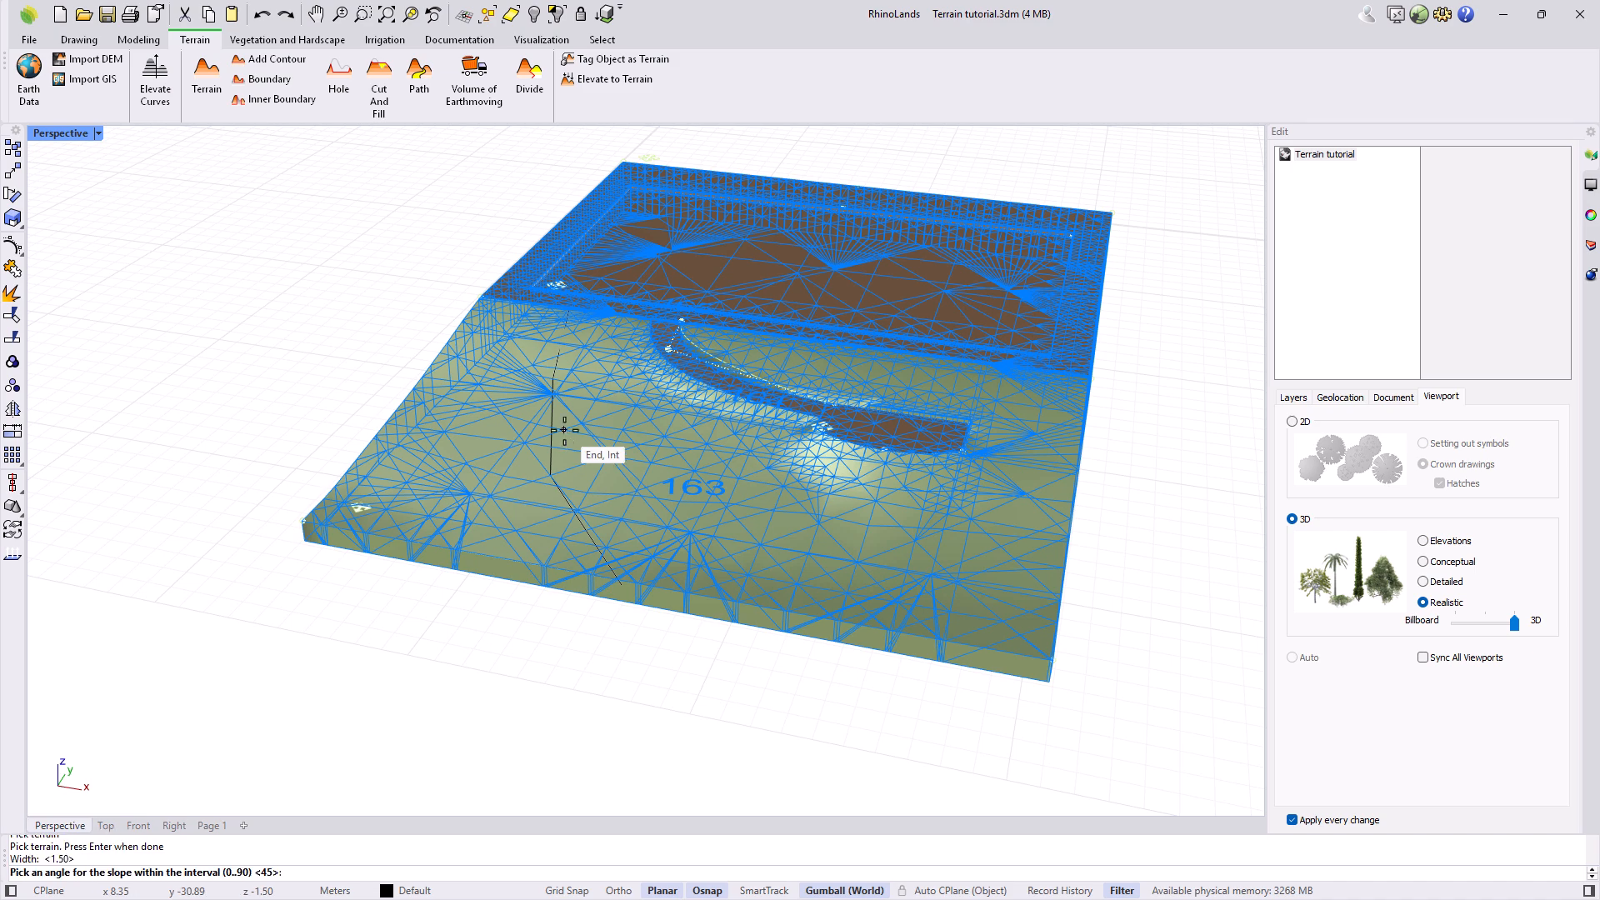
key("Return")
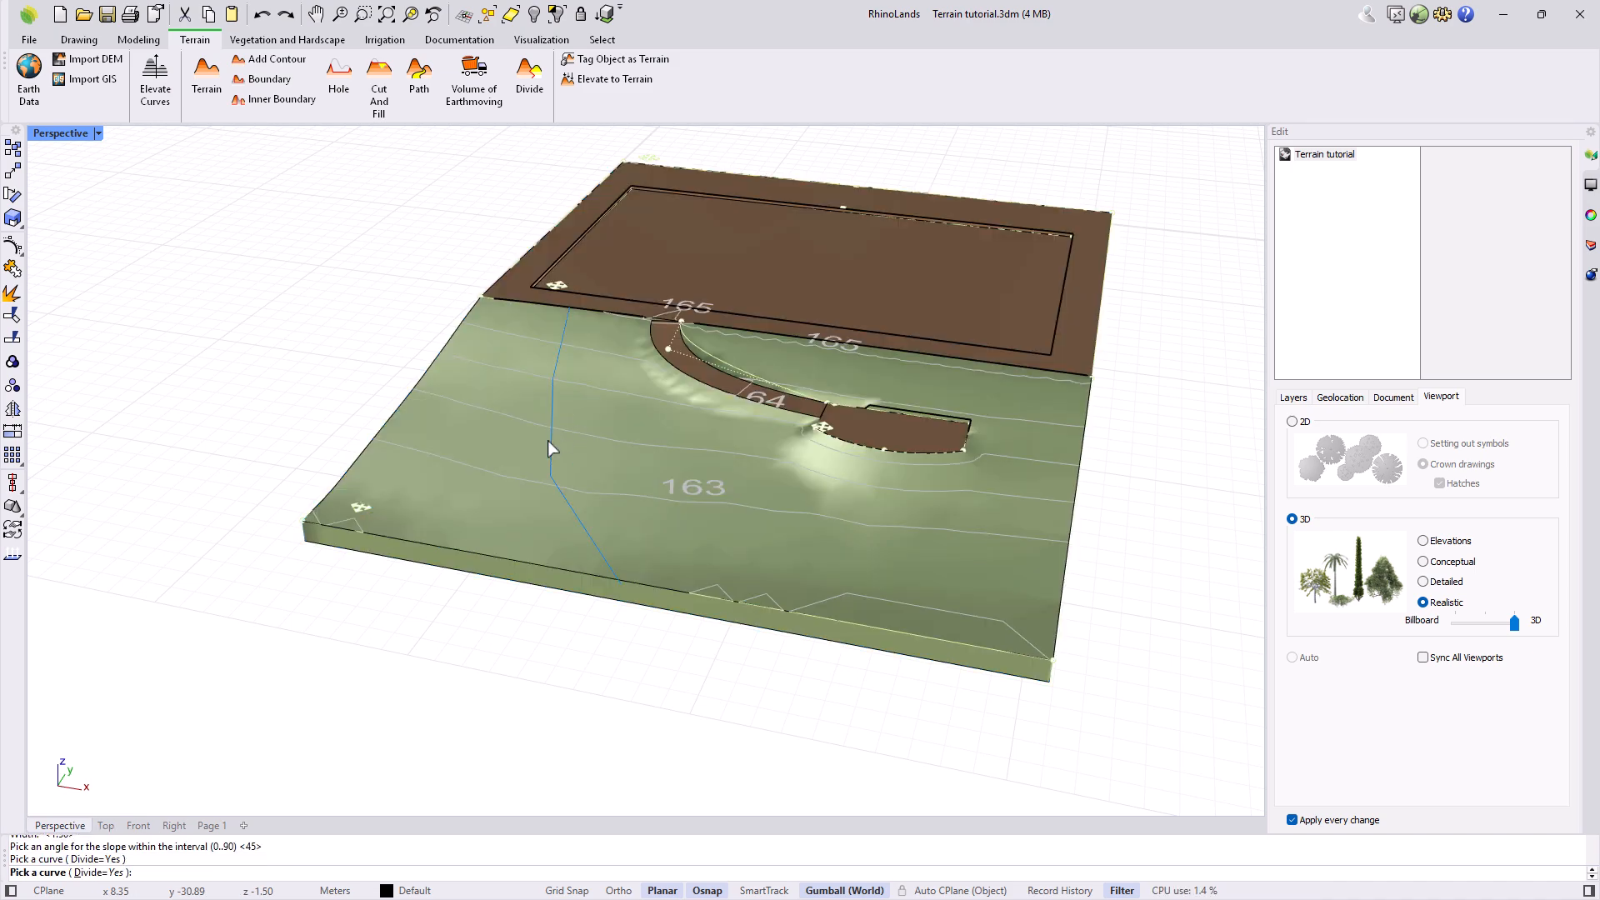
left_click(548, 443)
left_click(591, 439)
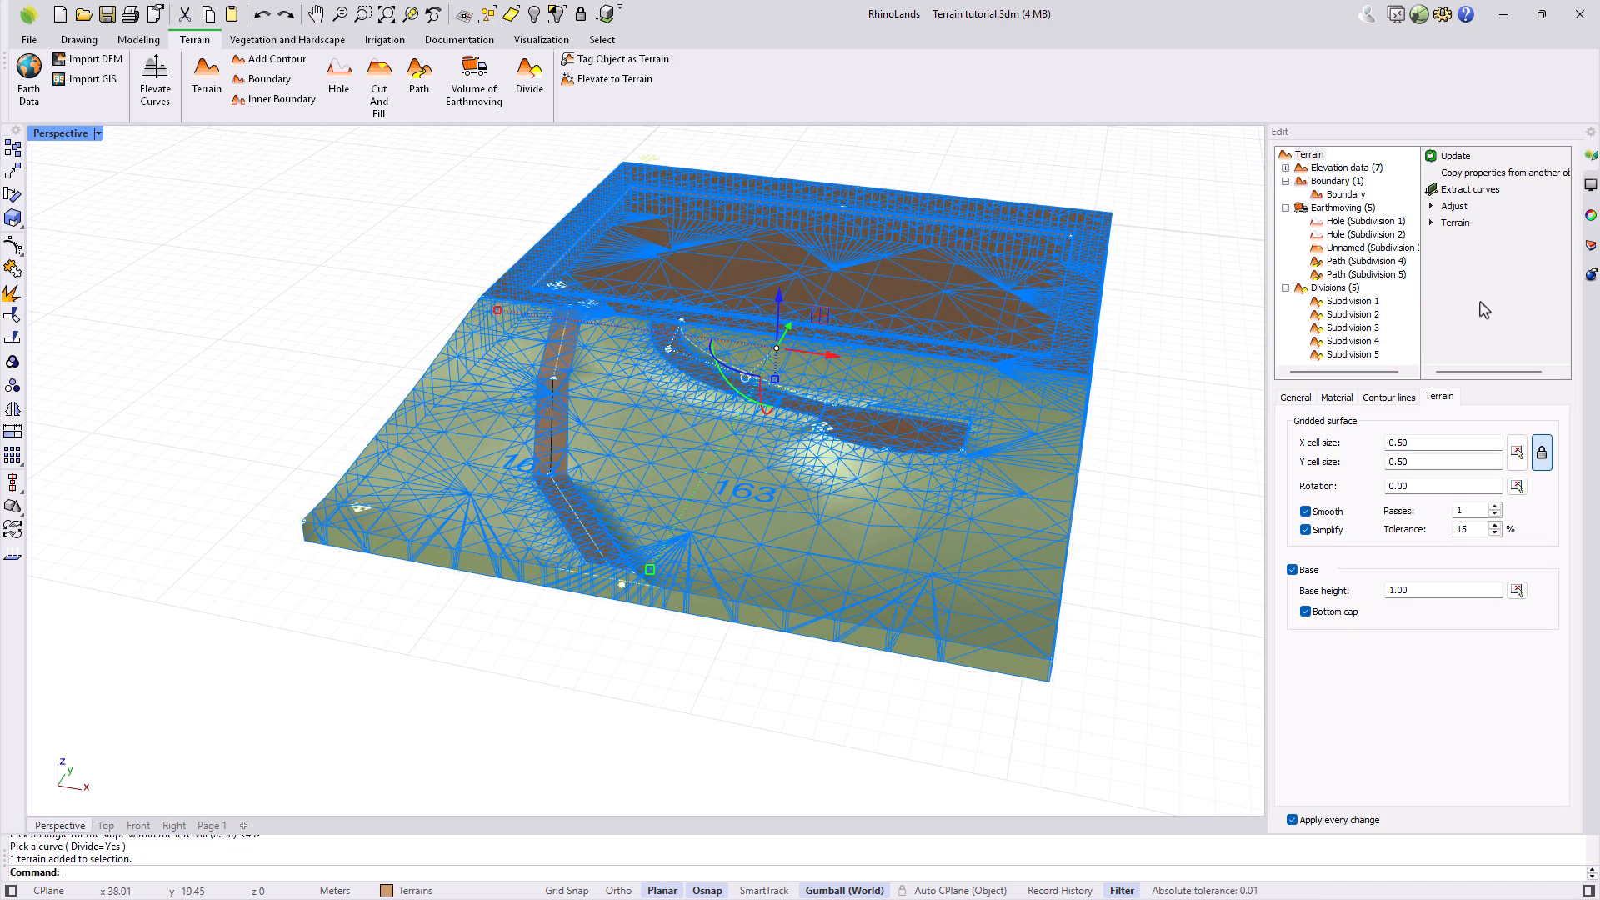
Step: Set the new path's slope method to Per-segment grade, with 3 percent on Segment 1 and 5 percent on Segment 3
left_click(1366, 274)
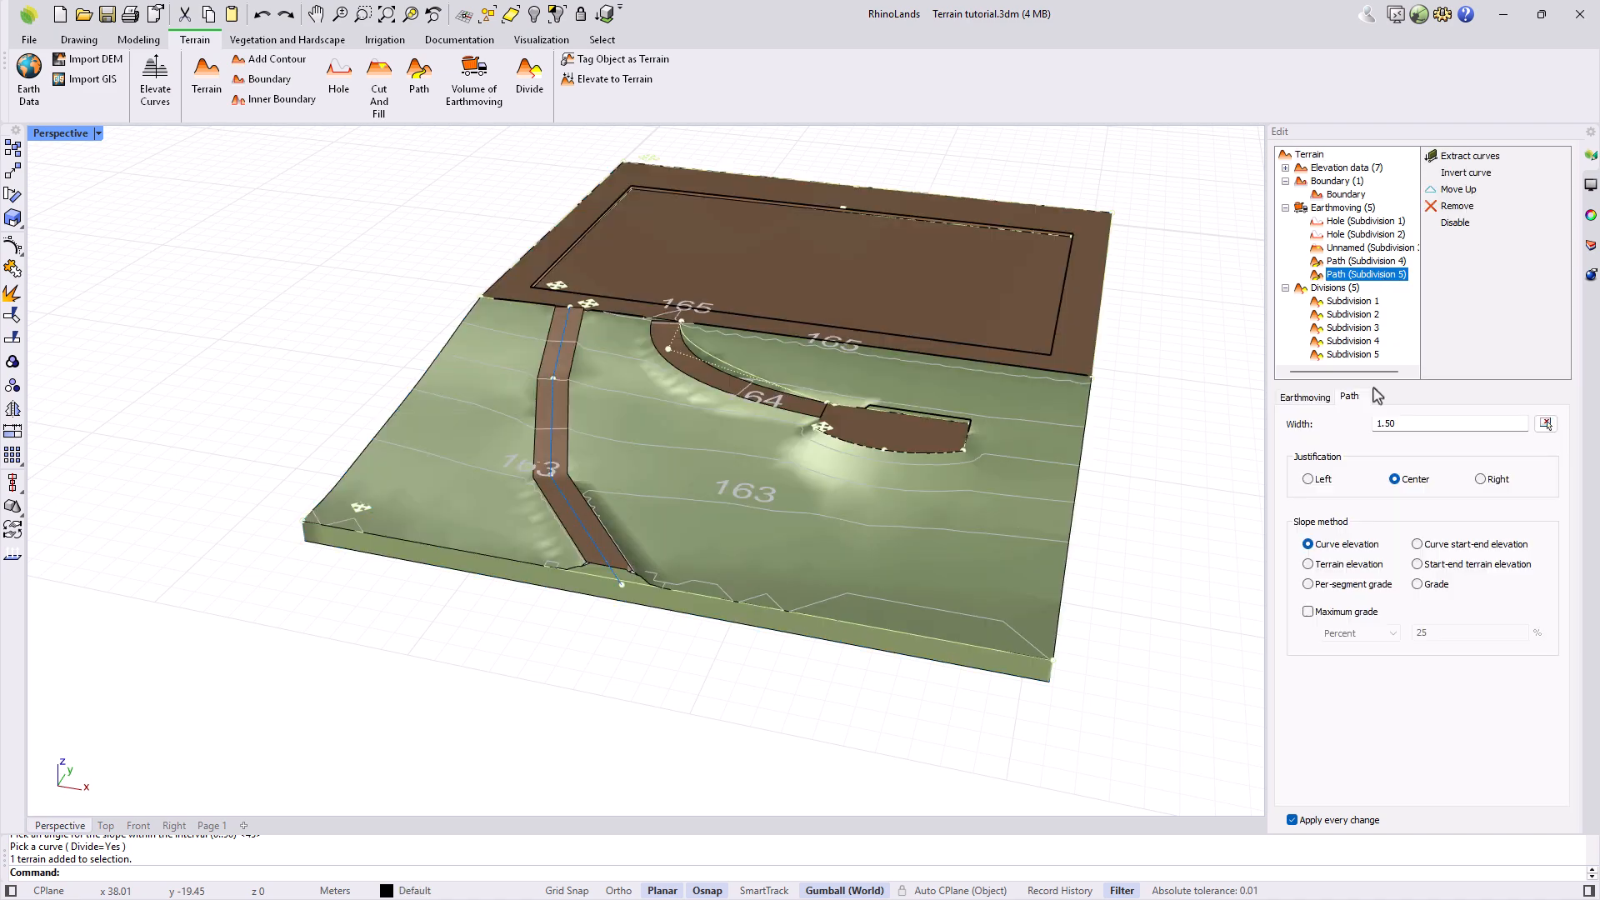
left_click(1307, 585)
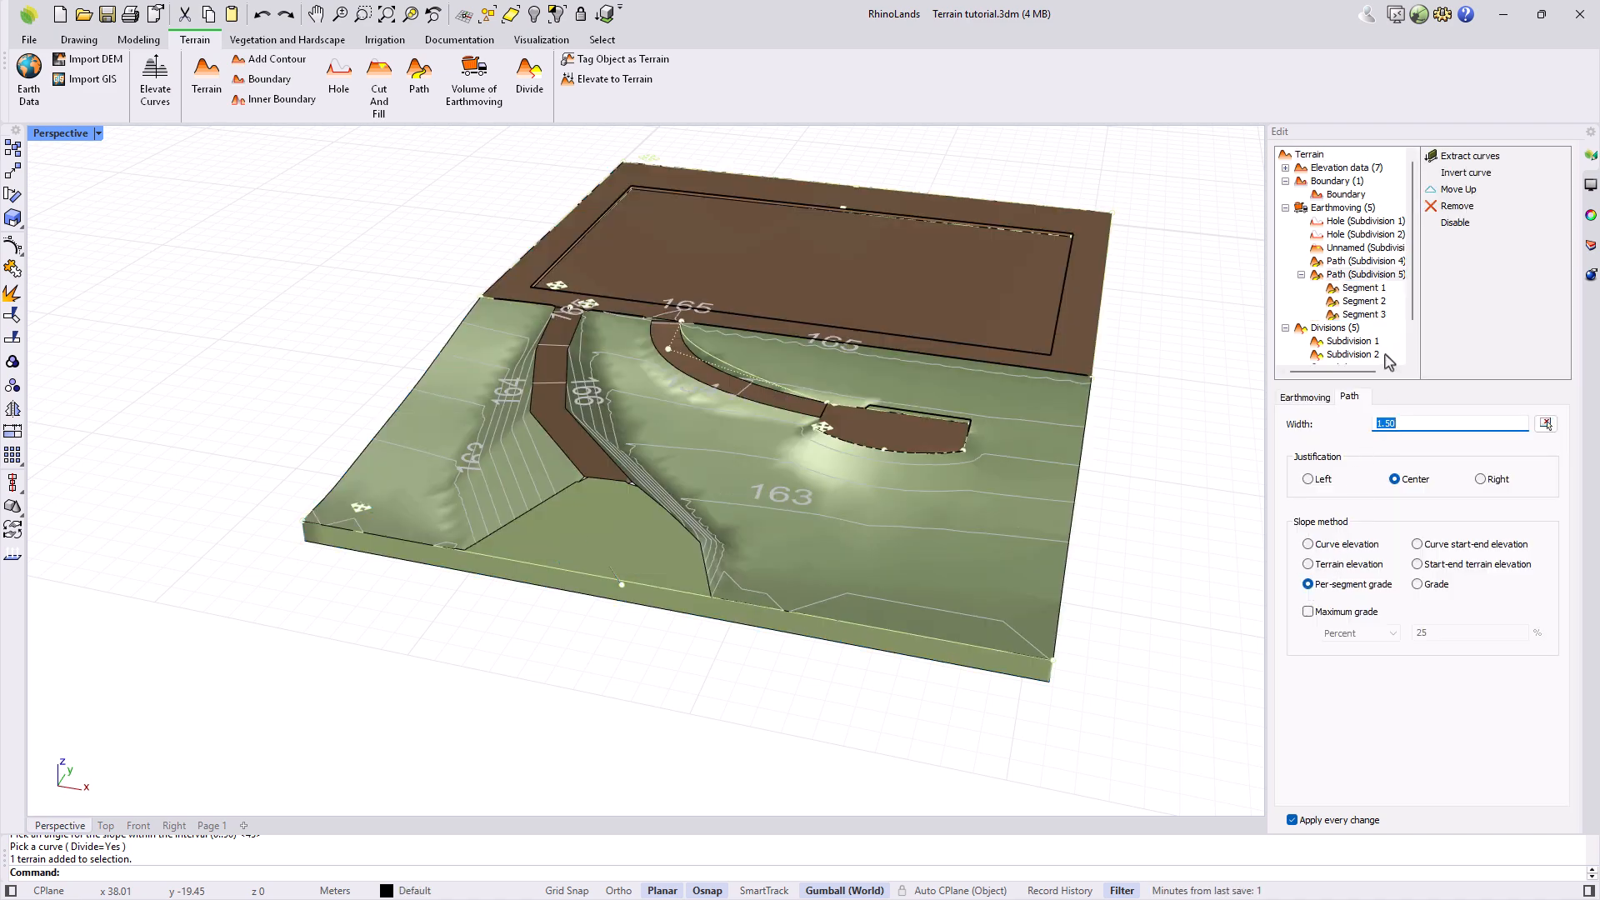
left_click(1372, 289)
left_click(1404, 451)
type("3")
left_click(1364, 314)
left_click(1407, 447)
type("5")
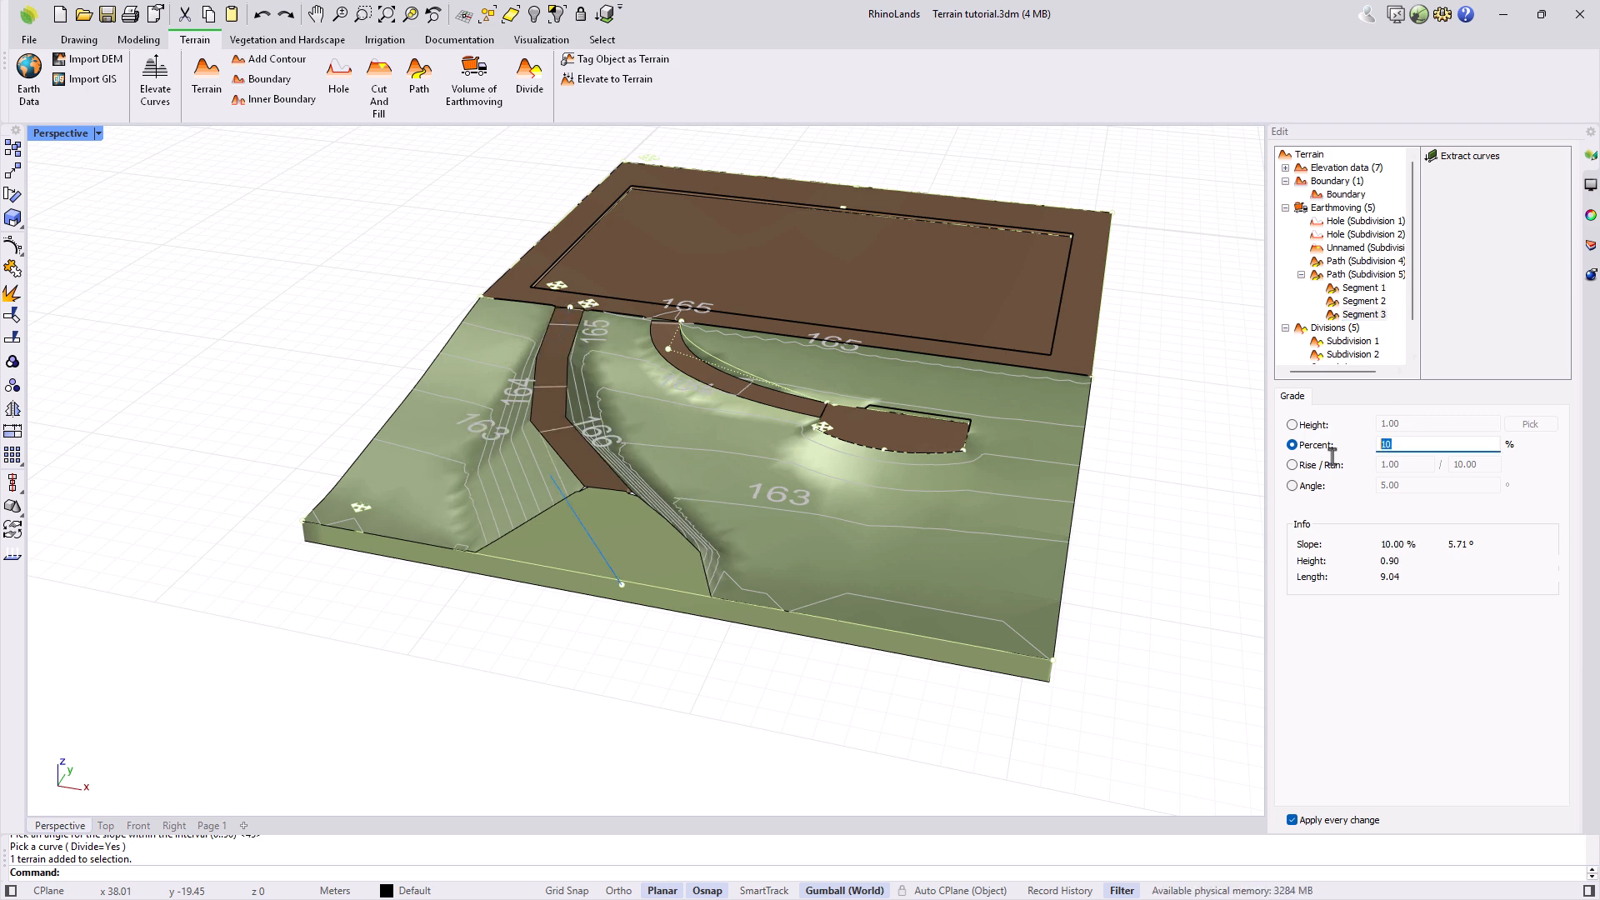
Step: Set the grade of the new path's Segment 2 to 3 percent and invert the path's curve
left_click(1375, 302)
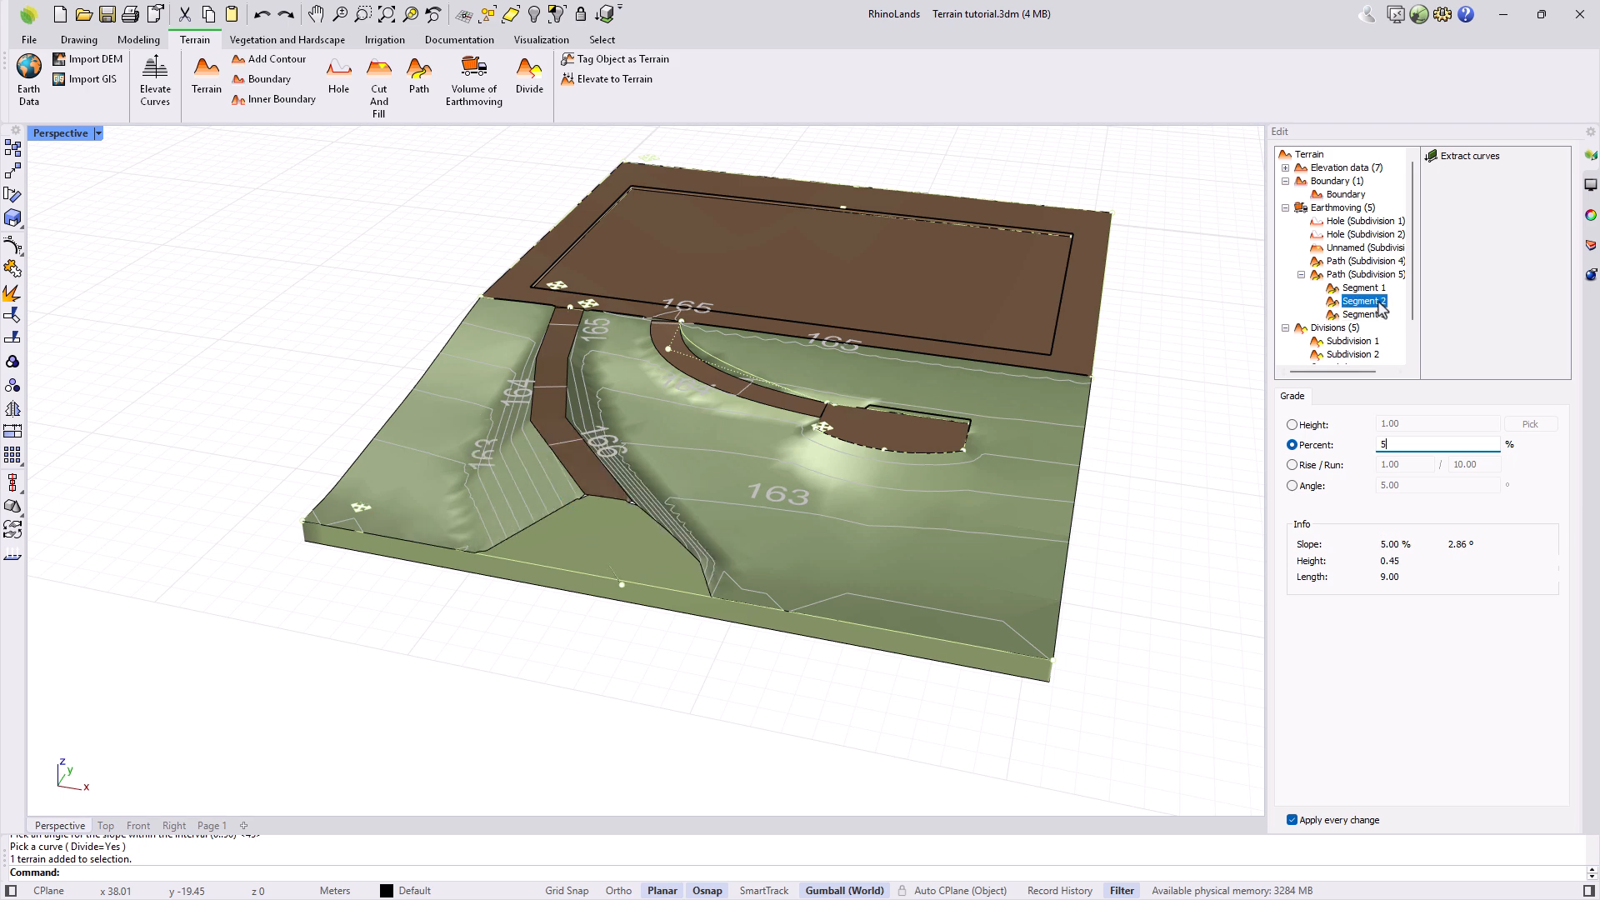
left_click_drag(1391, 447, 1358, 451)
type("3")
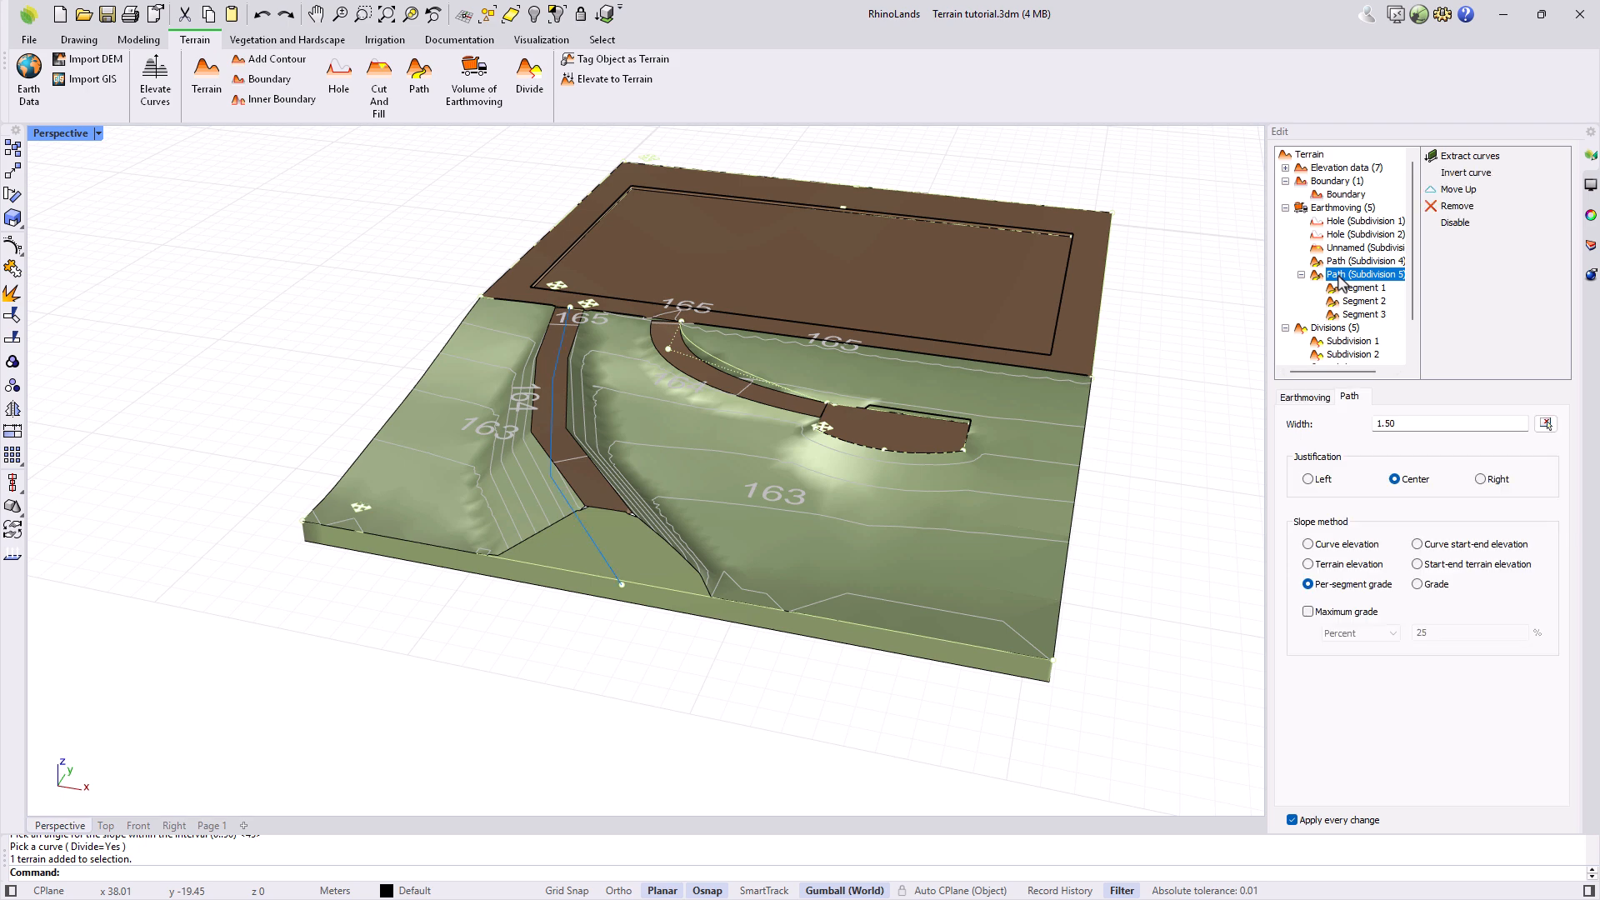
left_click(1467, 174)
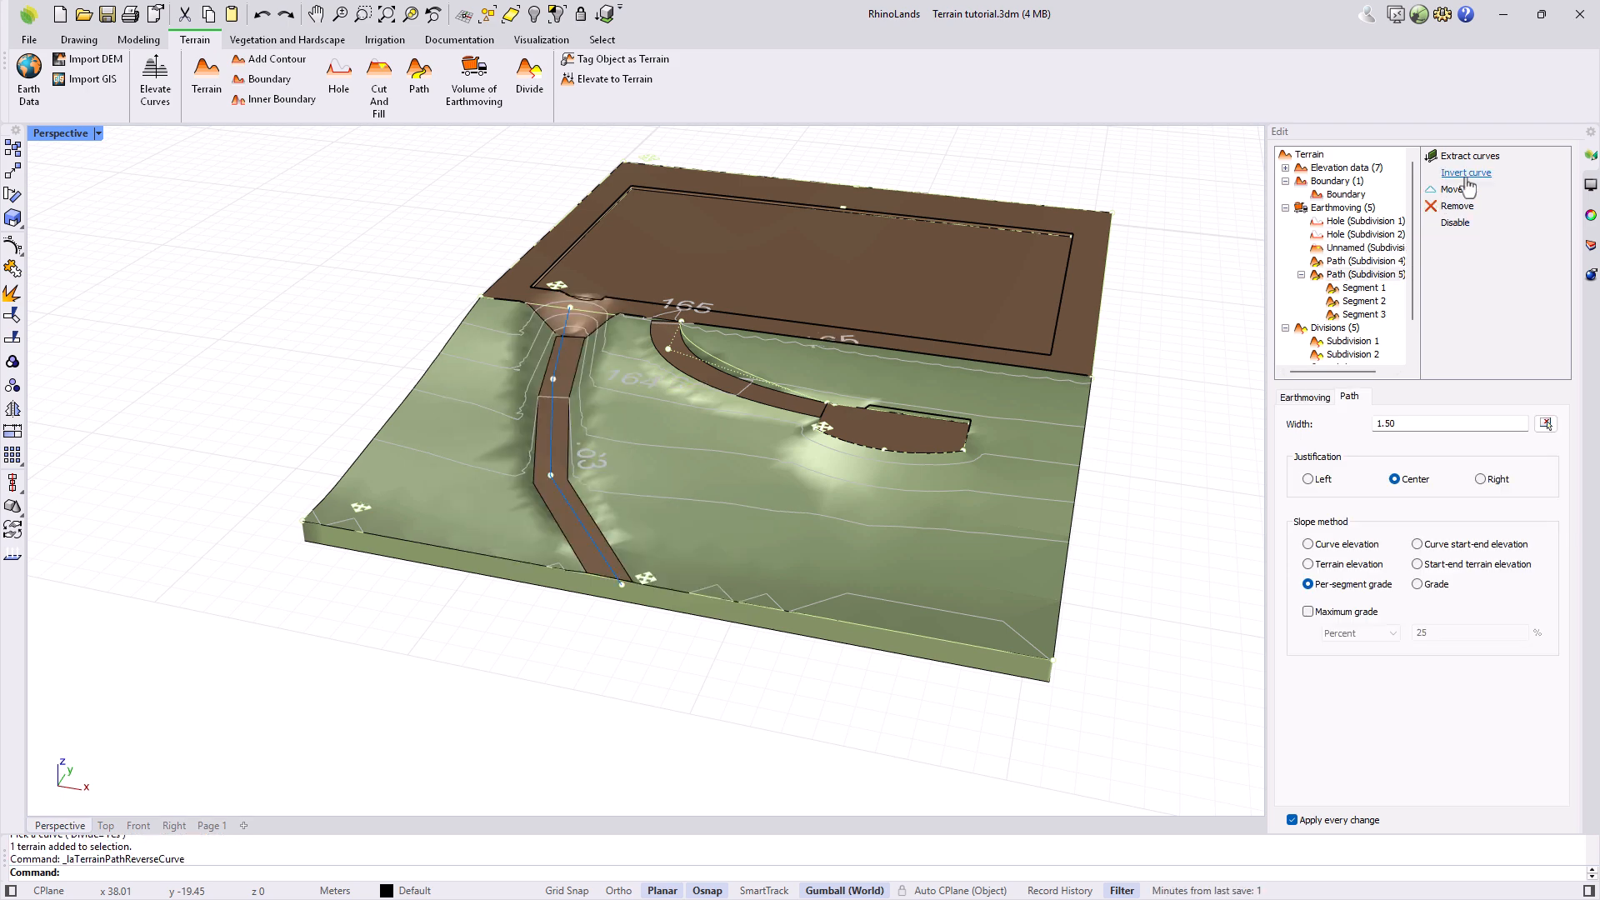
Step: Remove both paths and the unnamed cut and fill (Subdivision 3) from the terrain's earthmoving list
left_click(1370, 277)
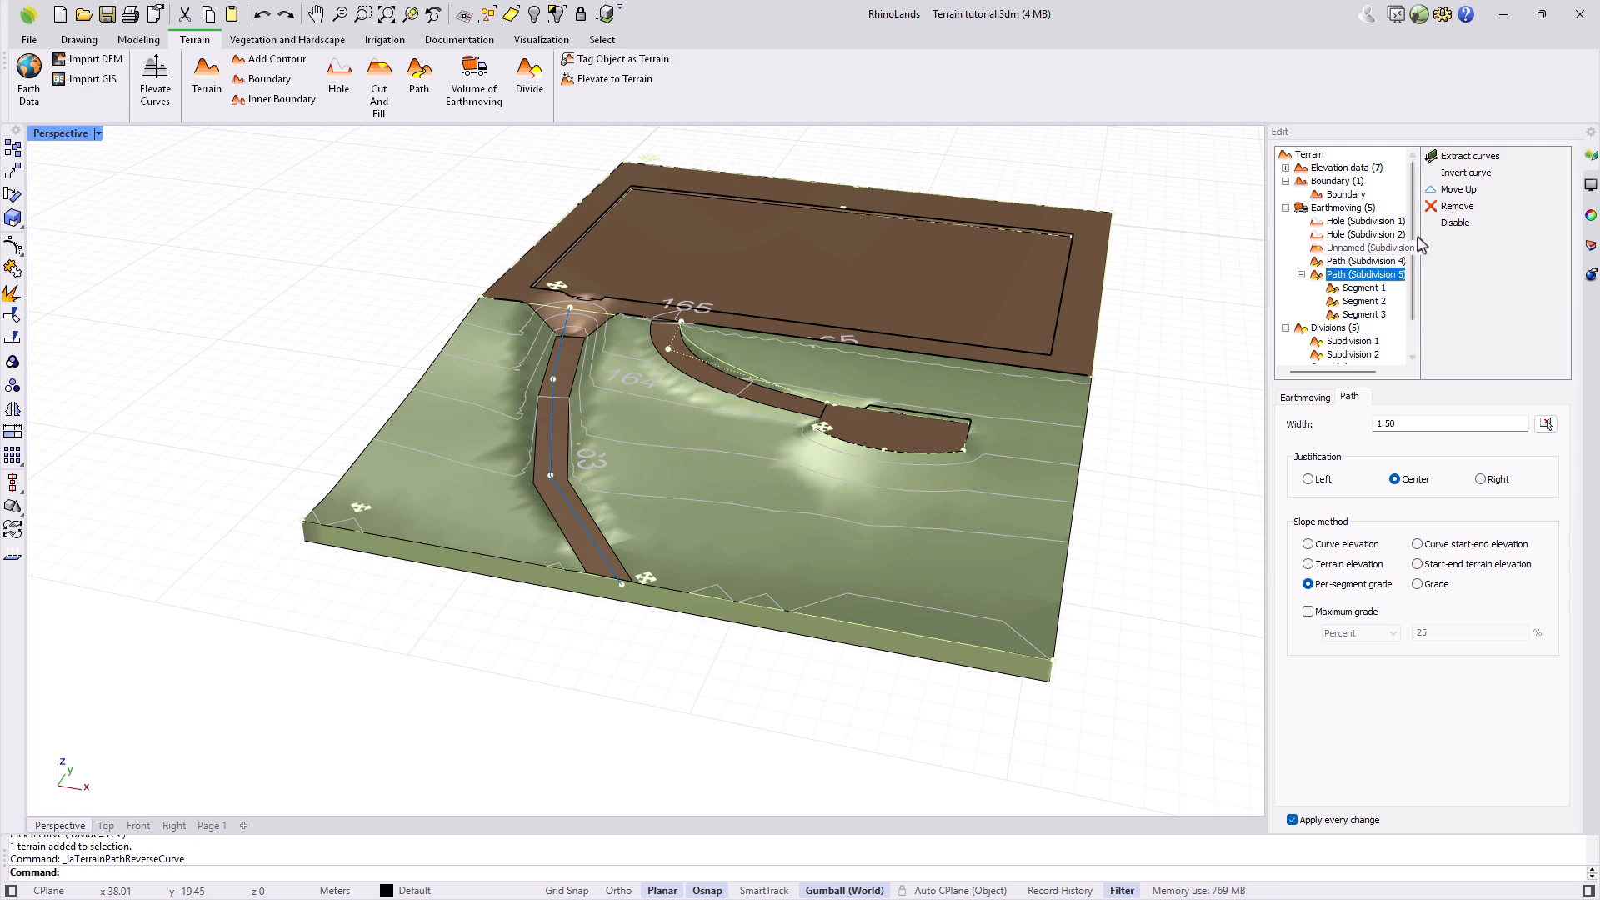
left_click(1457, 206)
left_click(1358, 261)
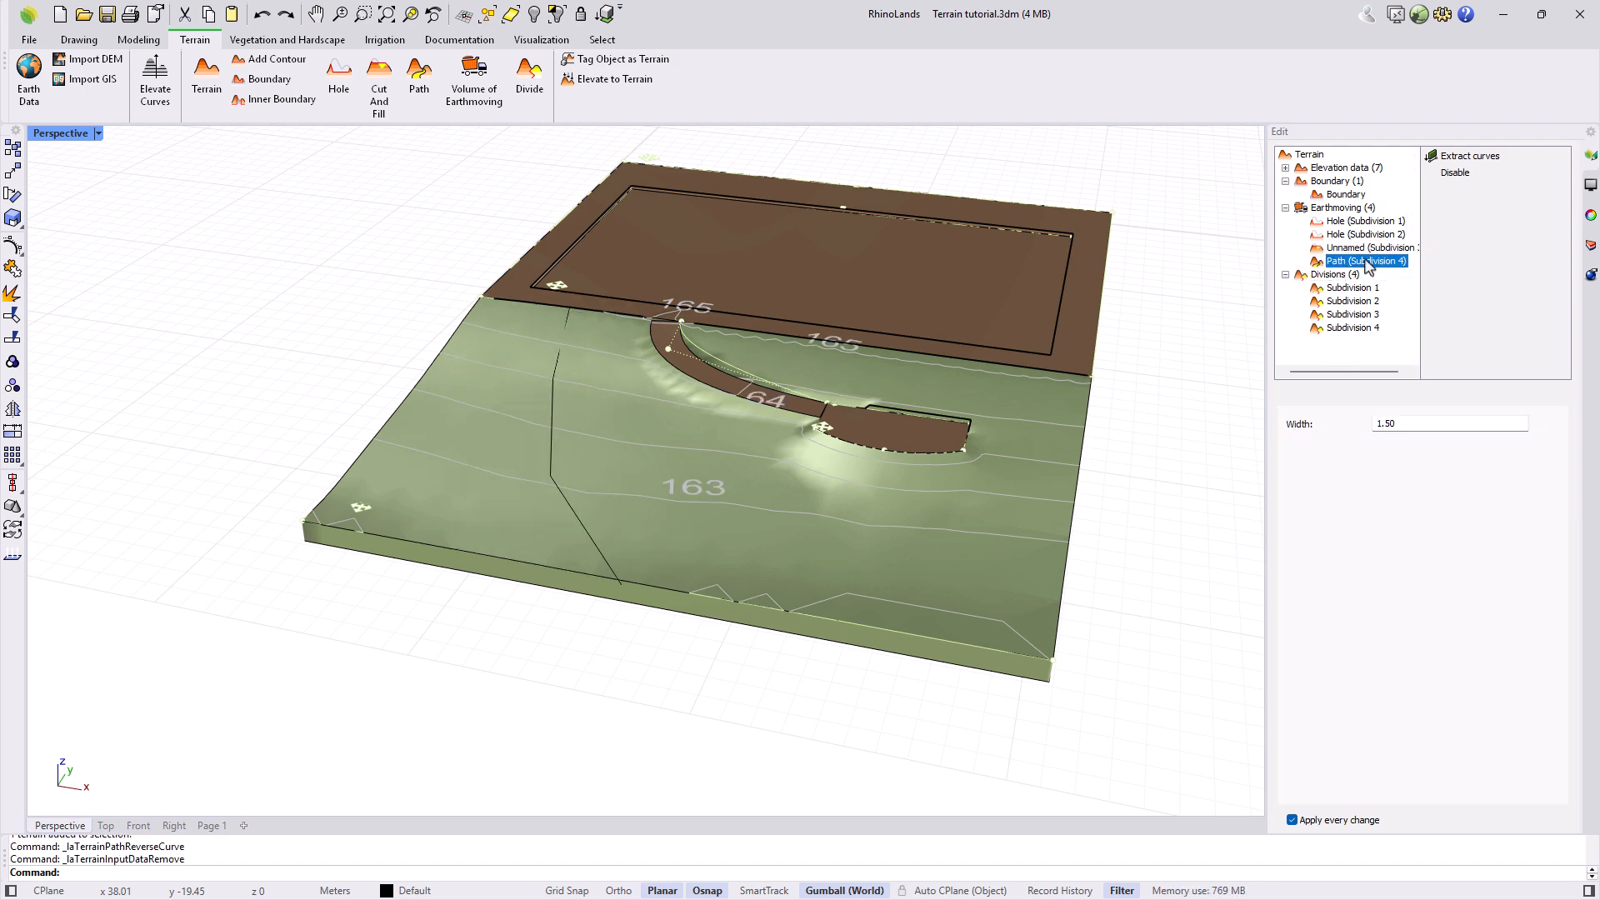
left_click(1457, 206)
left_click(1366, 248)
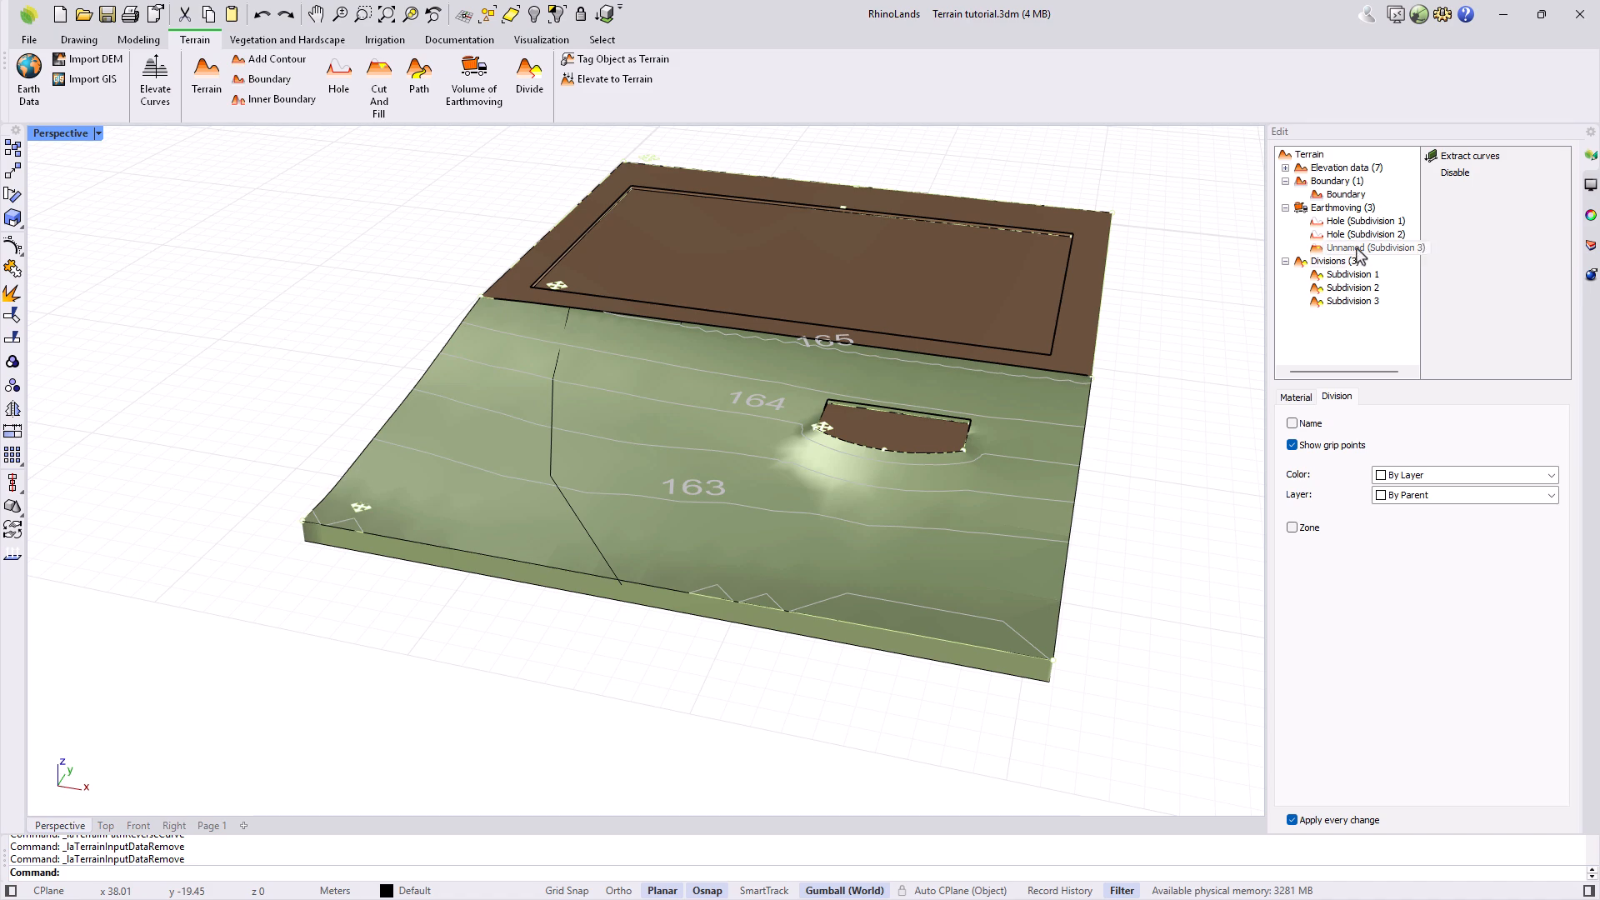
left_click(1456, 206)
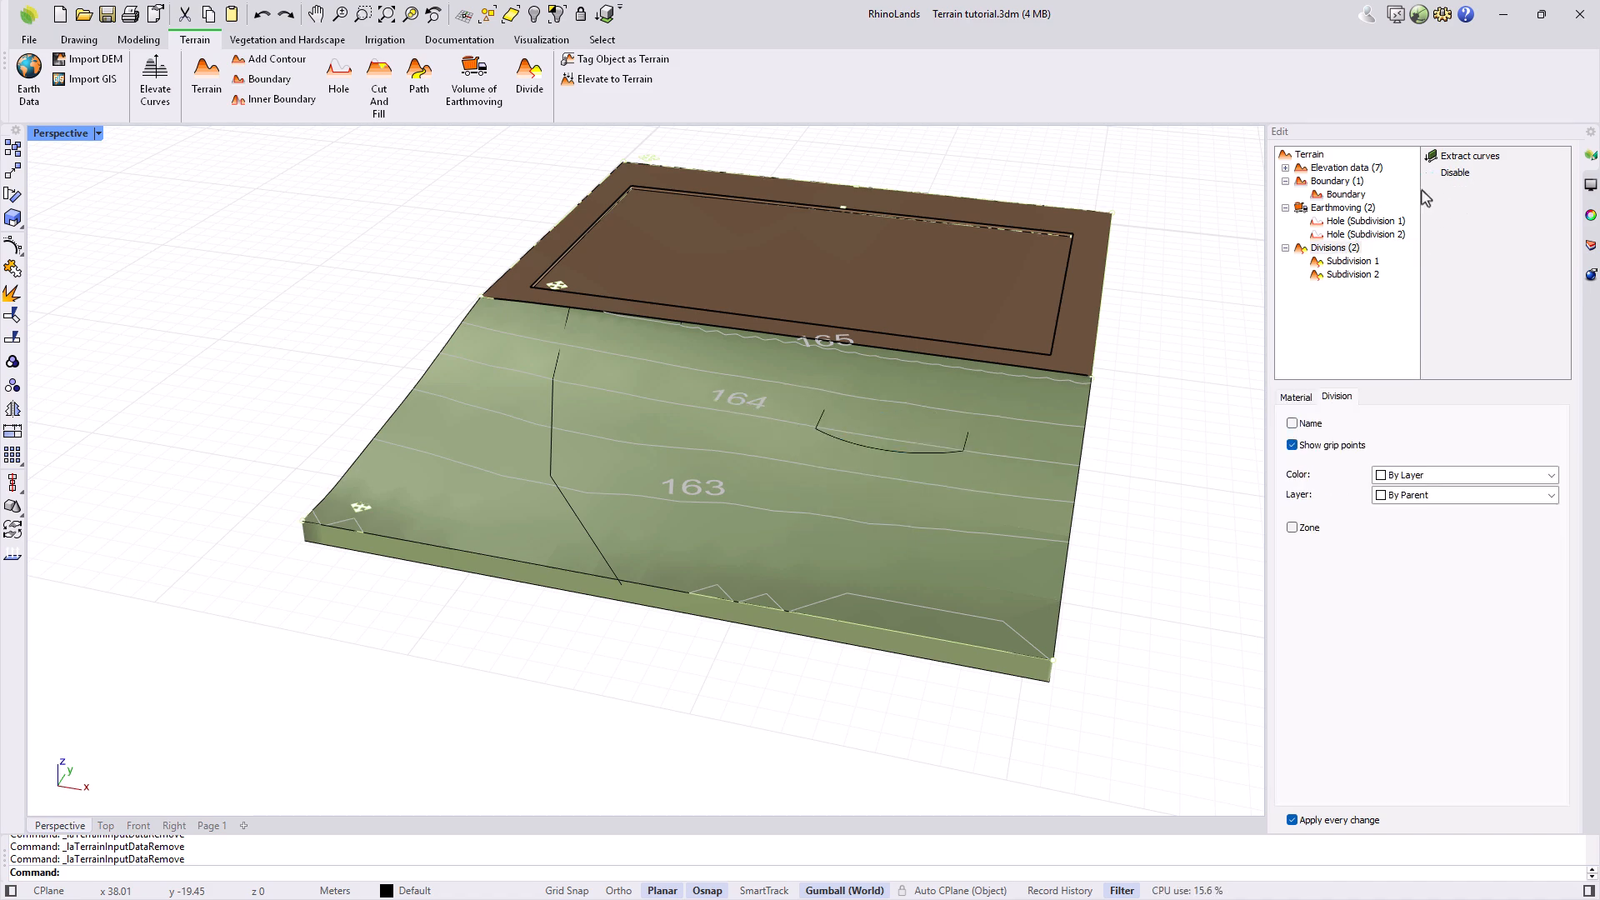
Step: Delete the leftover path polyline and the cut-and-fill curve from the terrain slope
left_click(387, 14)
left_click(432, 557)
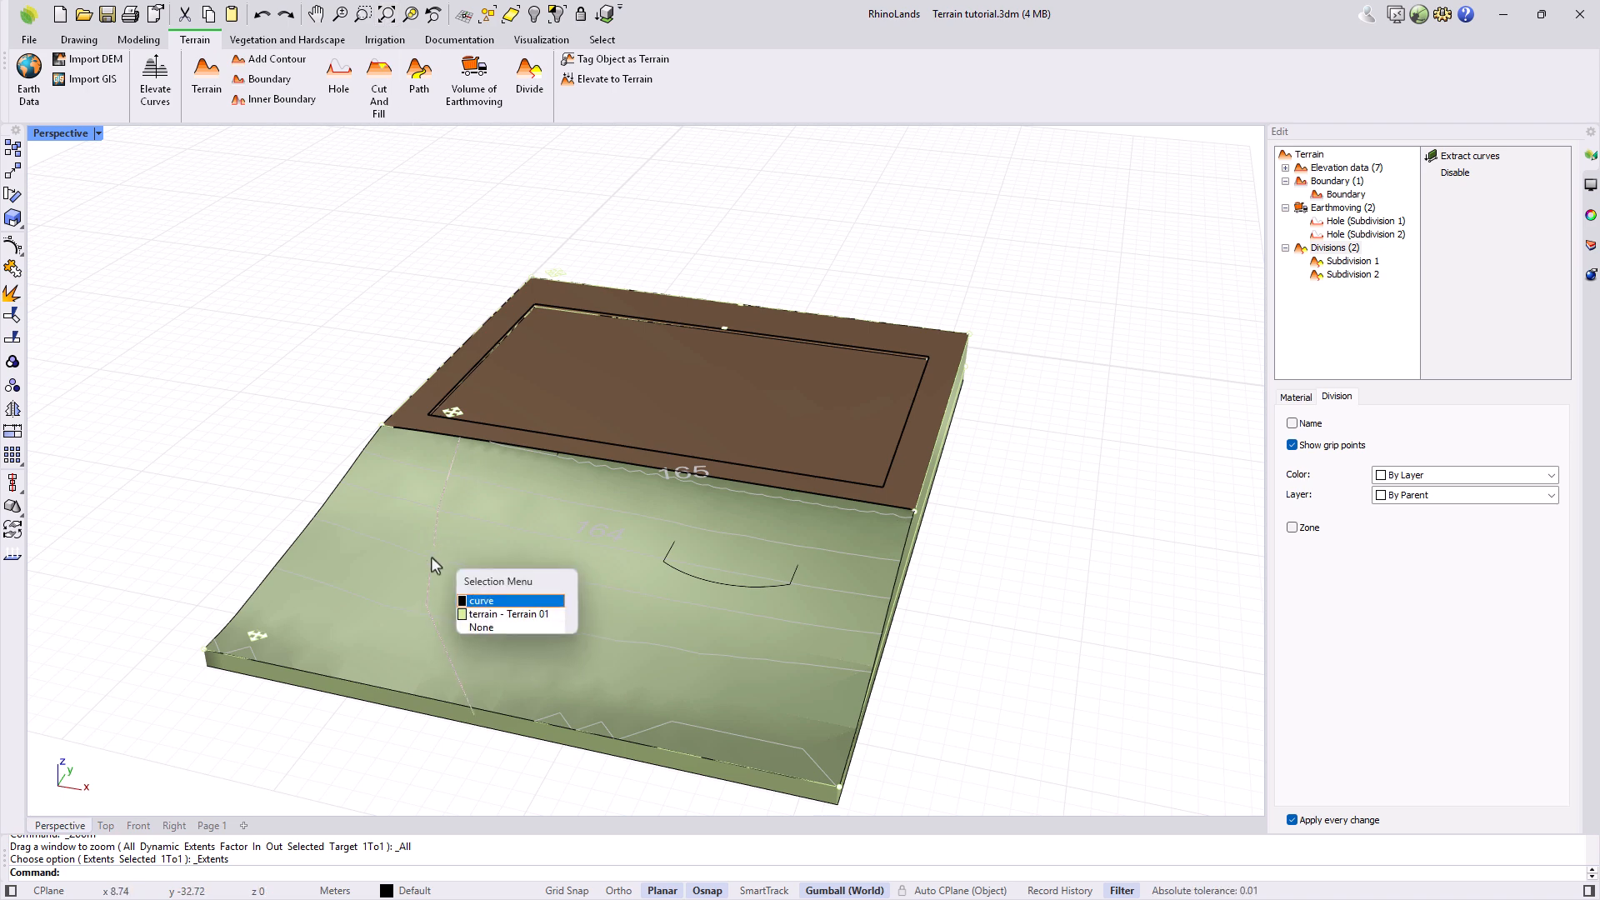
key("Delete")
key("Delete")
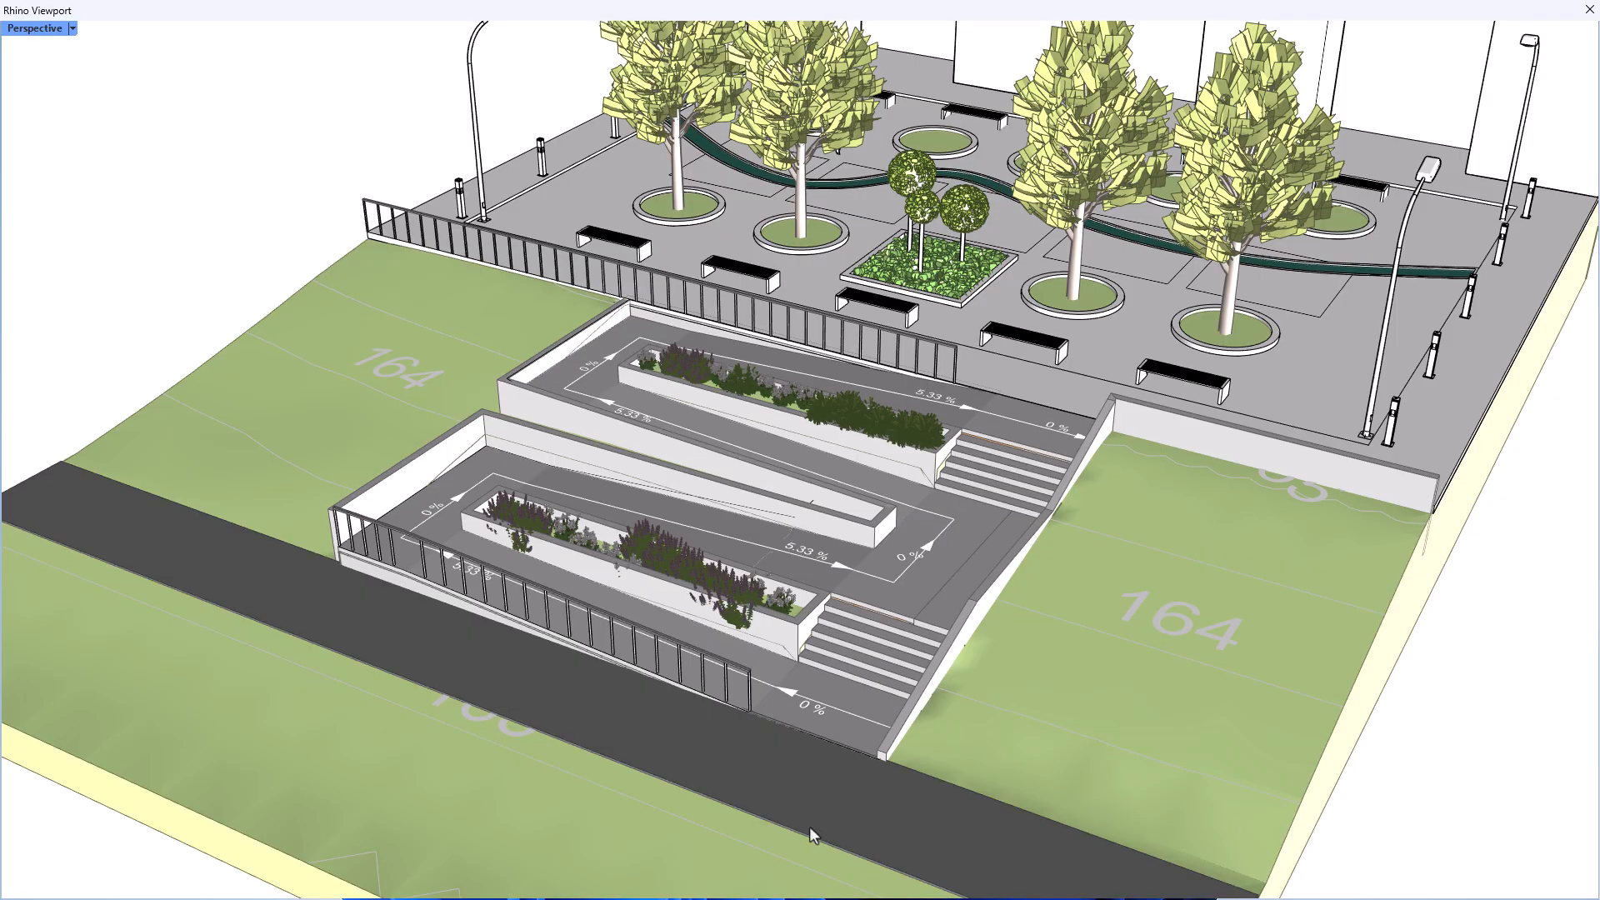
Step: Examine the finished ramp and stairs example and its dimensioned plan, and close the floating viewport
right_click_drag(806, 810, 814, 779)
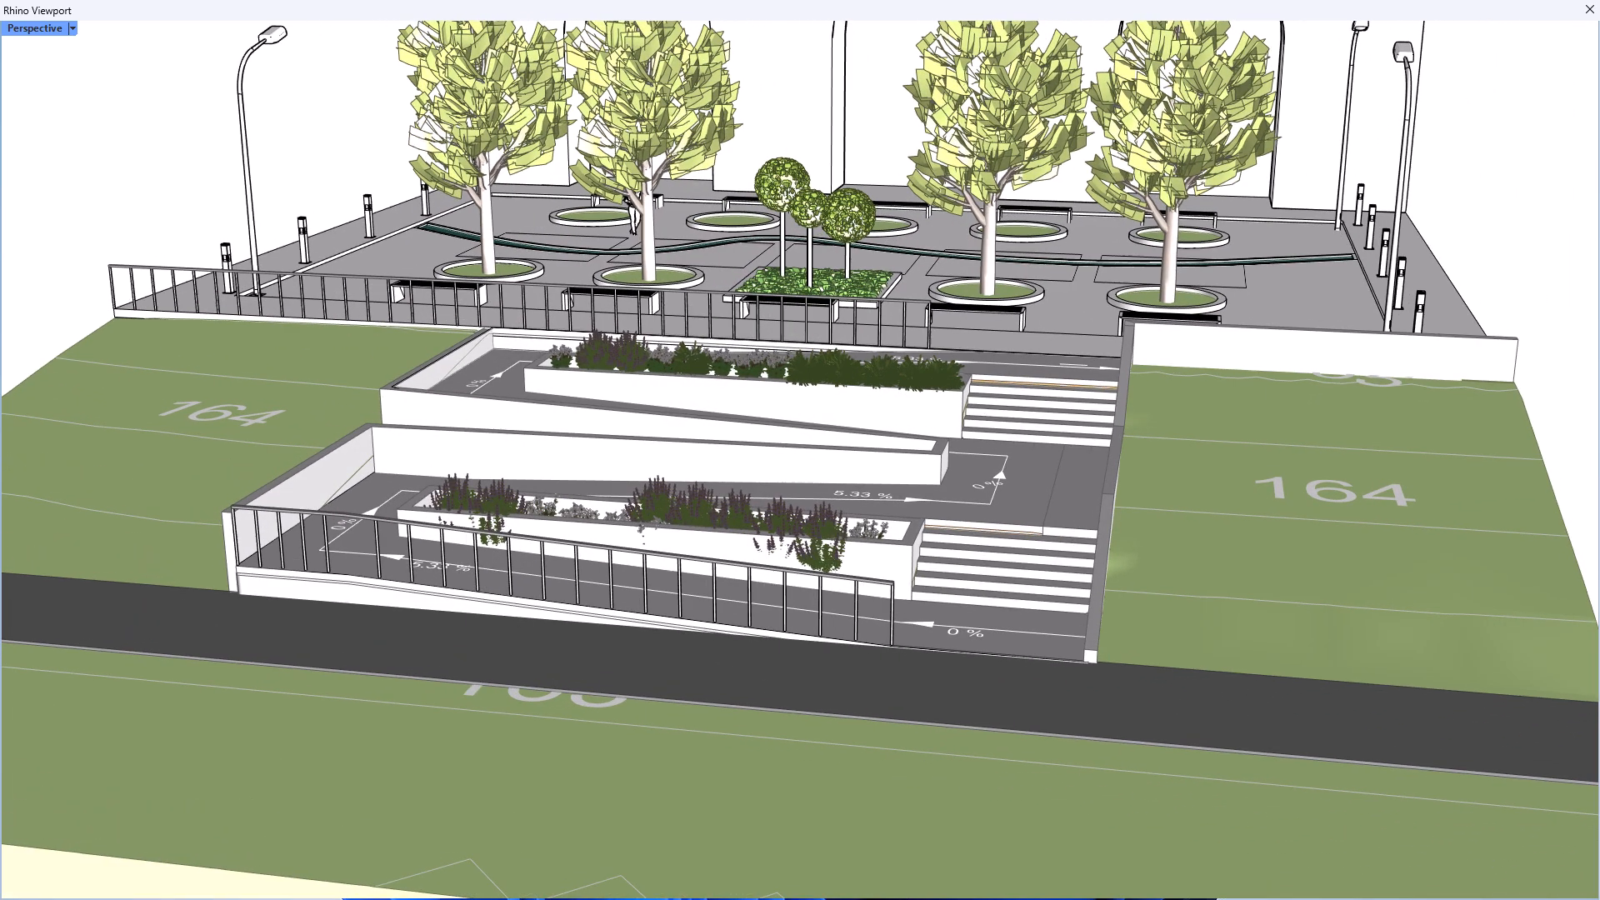
right_click_drag(833, 450, 823, 558)
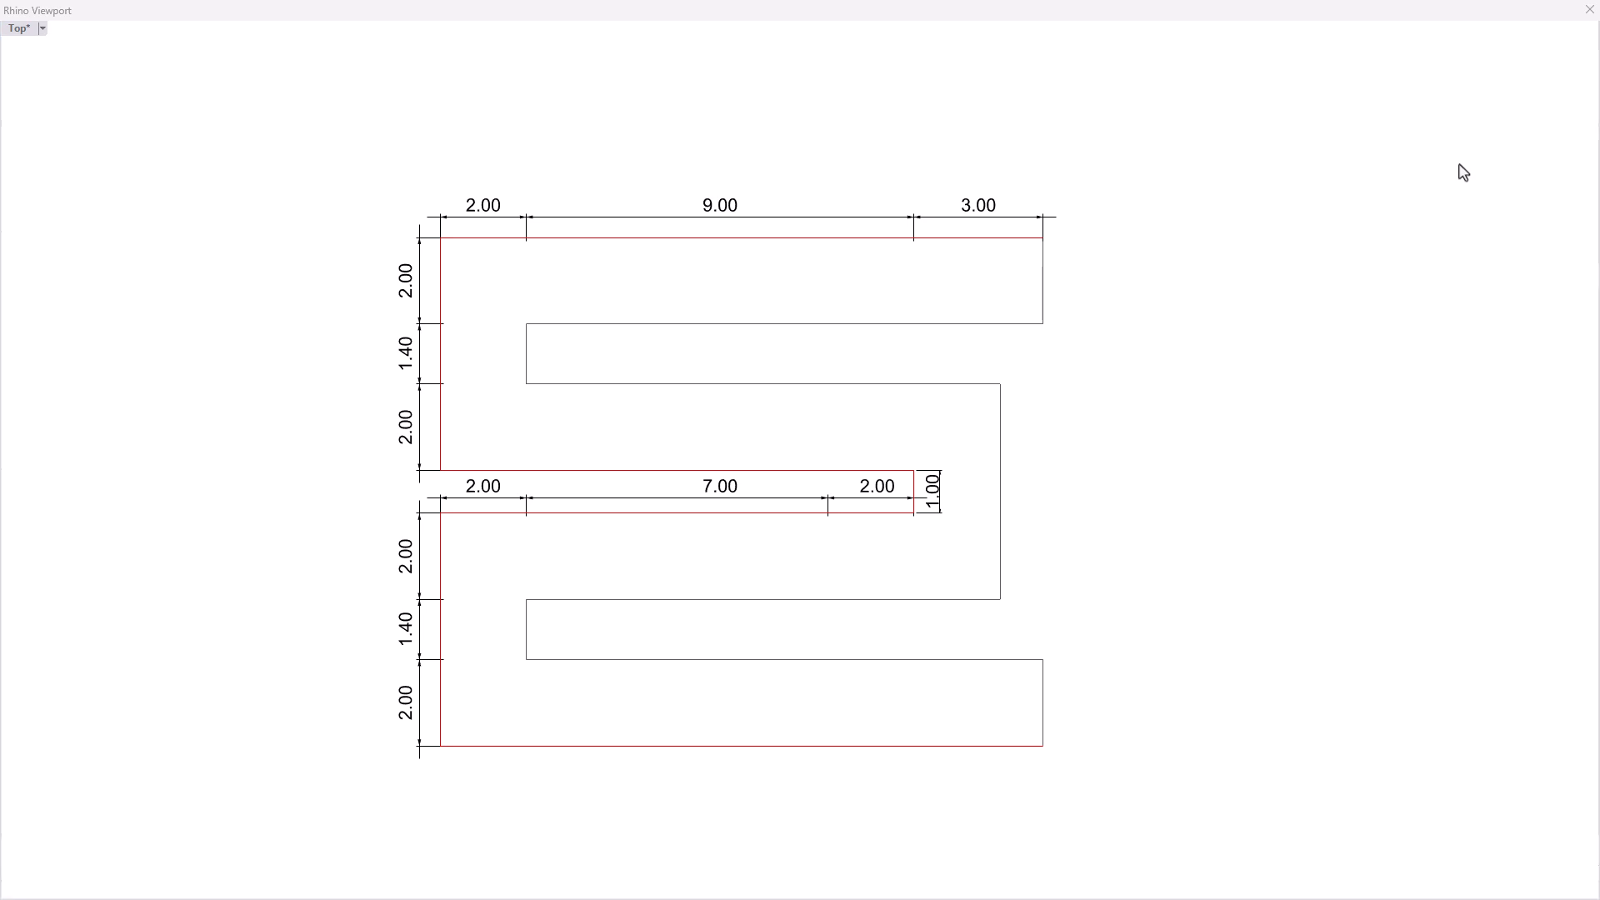
left_click(1589, 10)
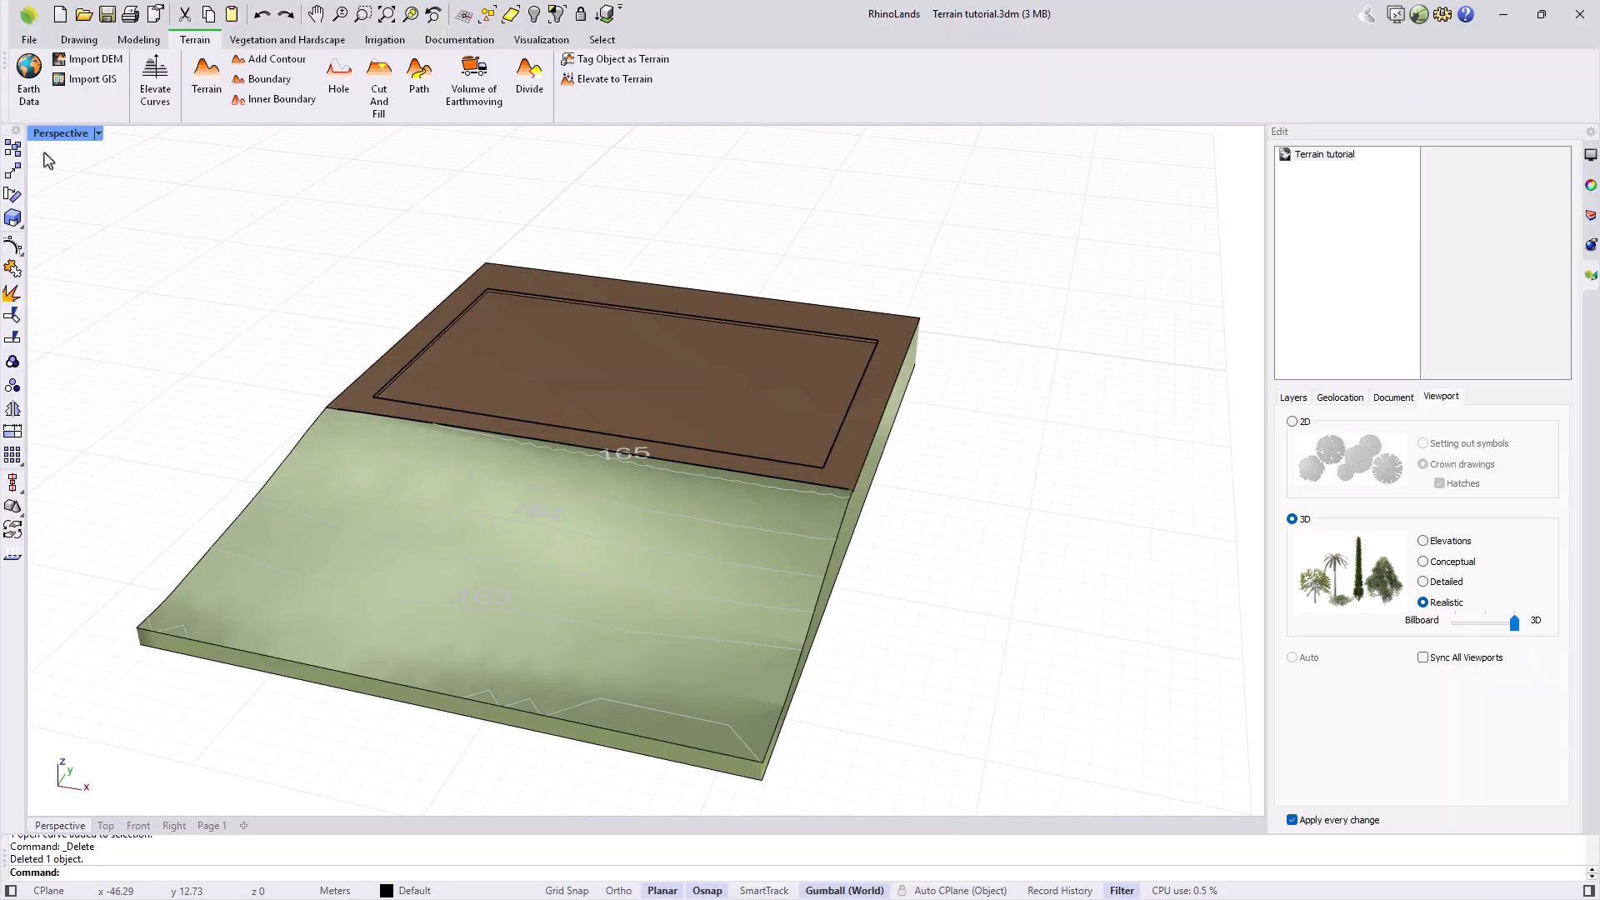
Step: In the maximized Top view, start a polyline on the platform's lower edge with a 3 m leftward segment, with Osnap off and Ortho on
left_click(79, 39)
left_click(130, 83)
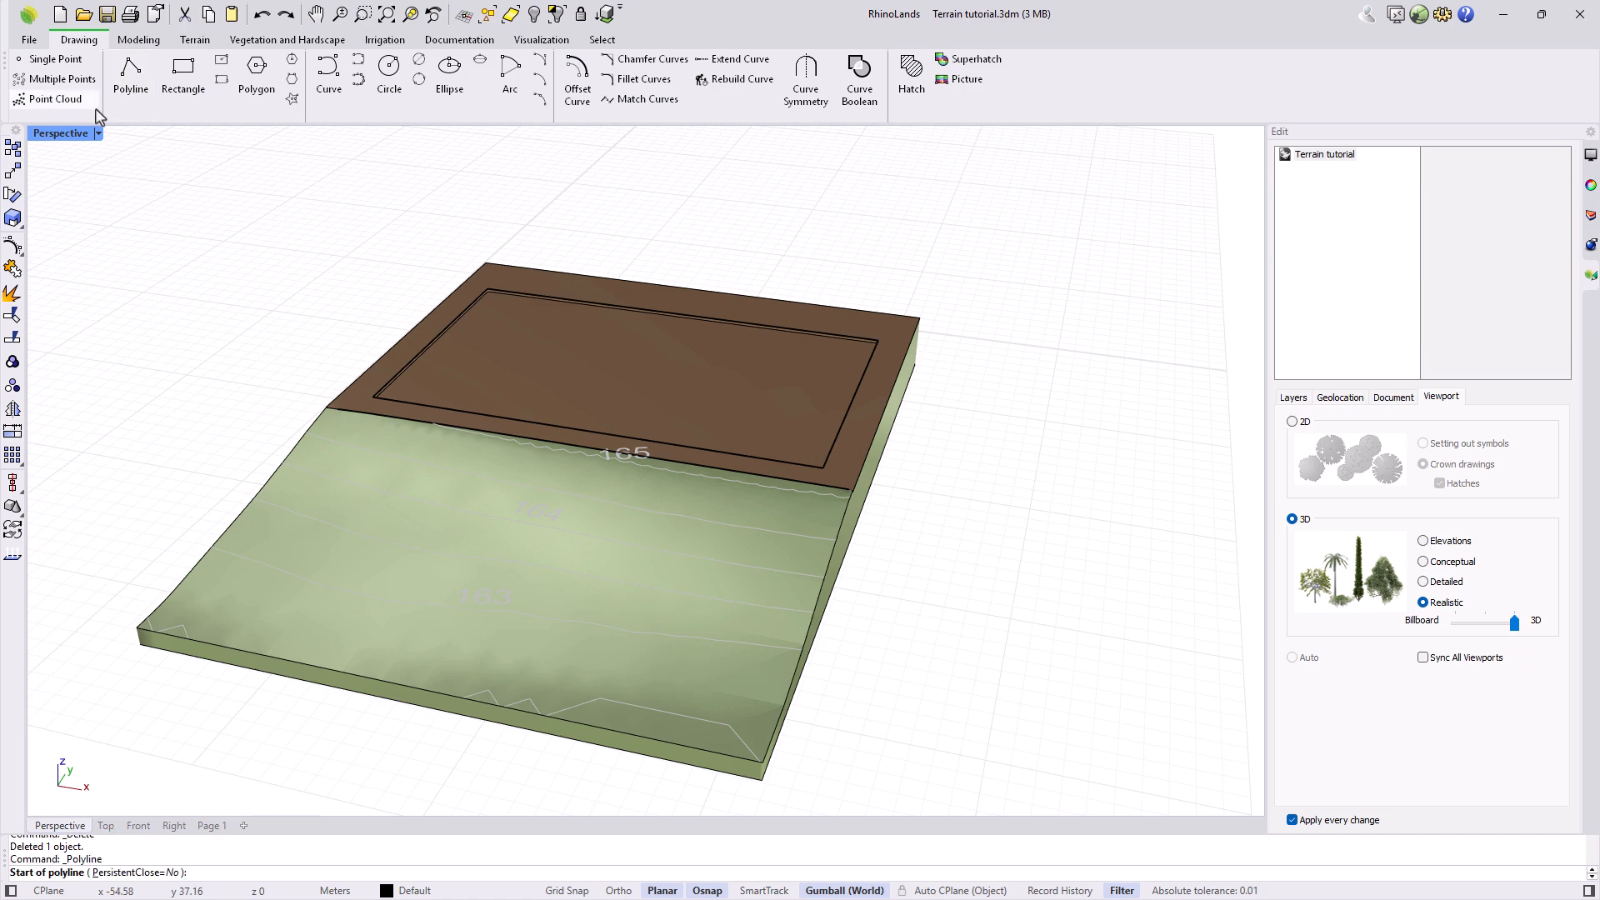
double_click(59, 136)
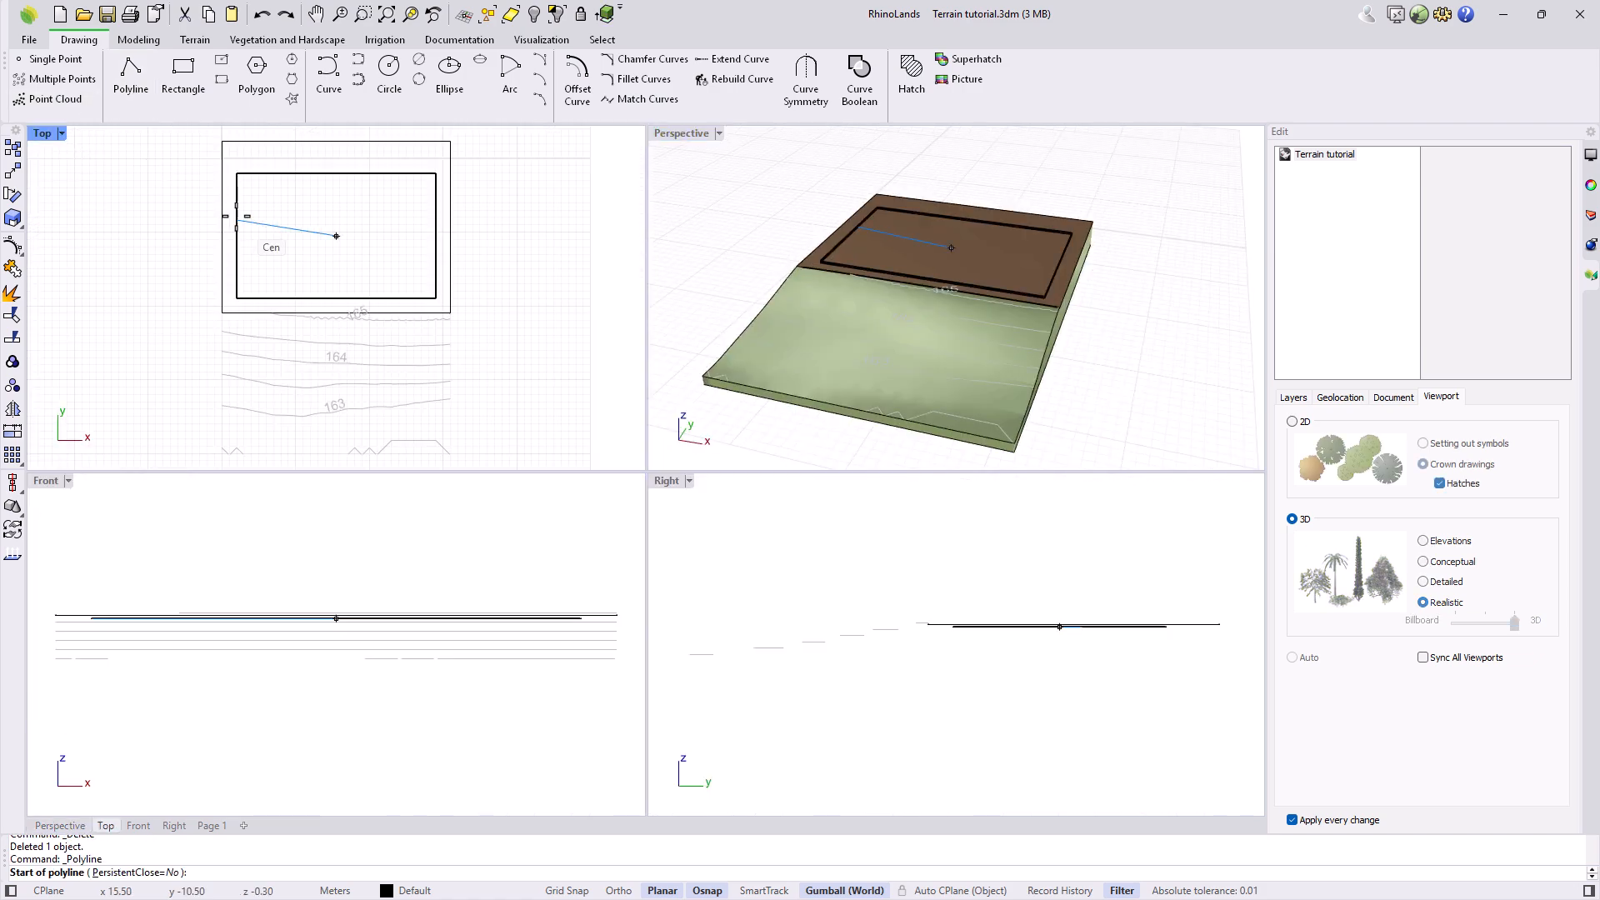
double_click(37, 141)
scroll(509, 433, "down", 2)
scroll(679, 647, "up", 2)
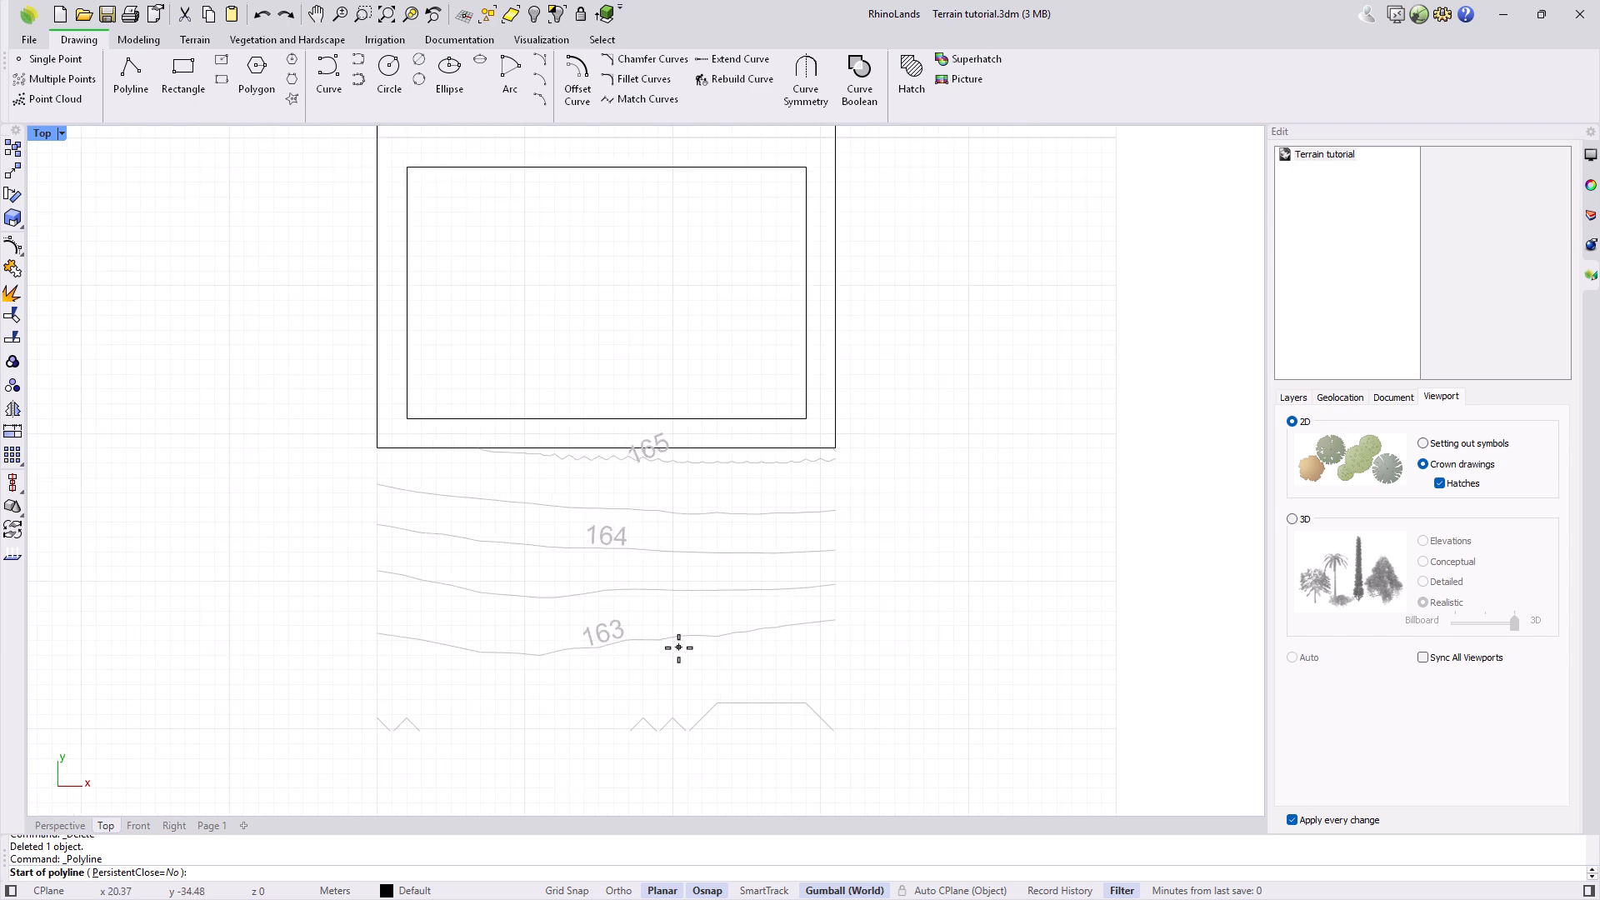
left_click(691, 448)
left_click(707, 890)
left_click(619, 890)
type("3")
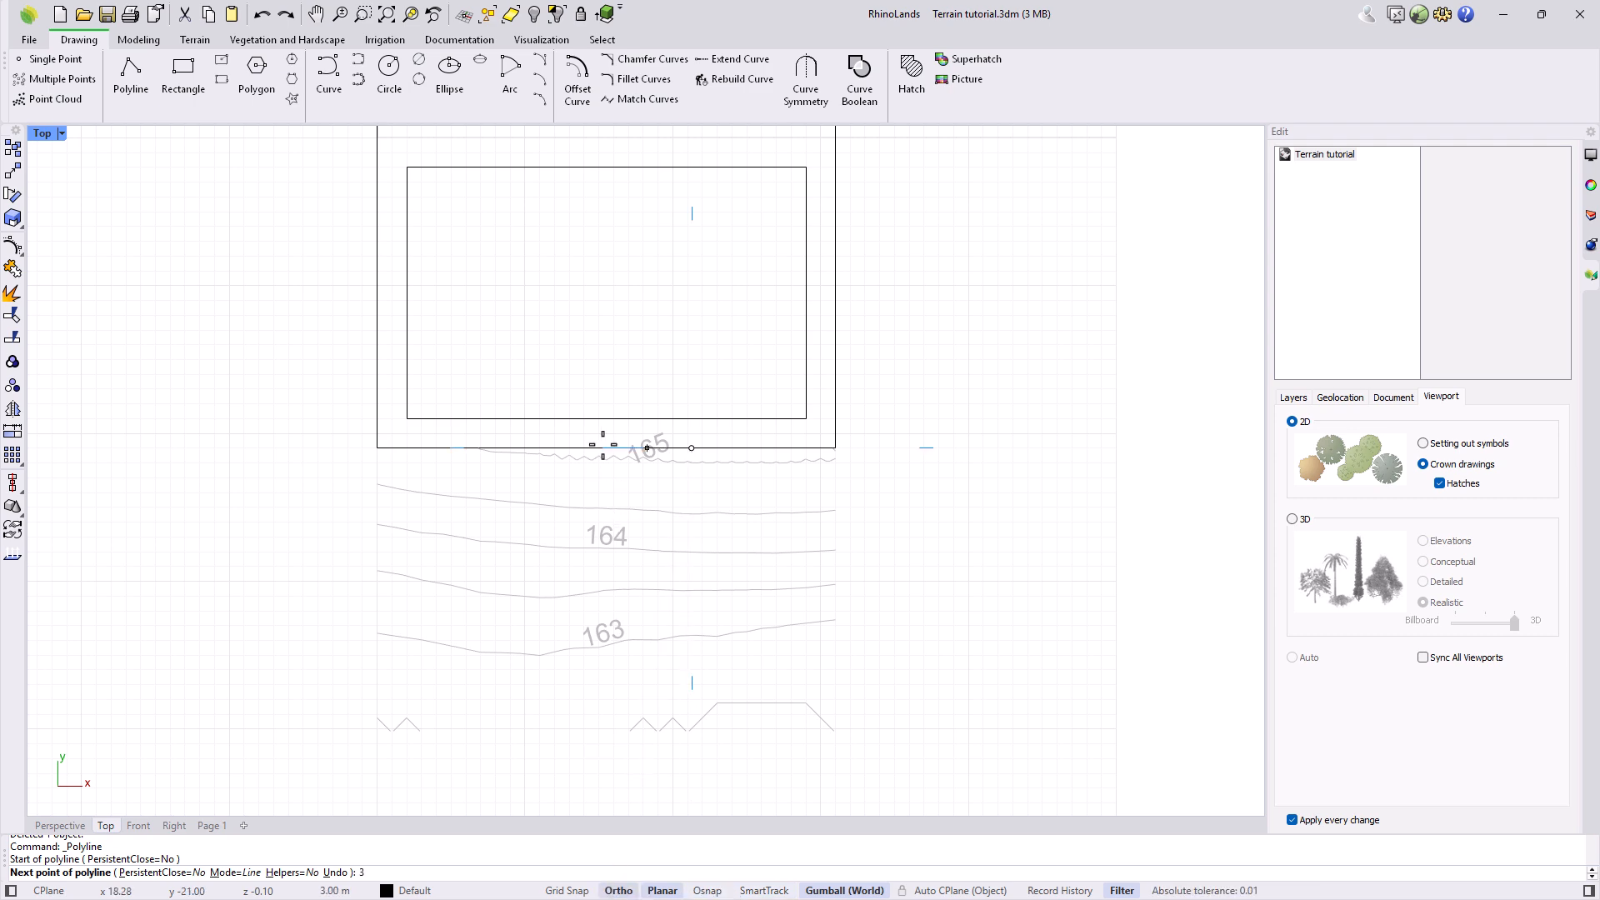
key("Return")
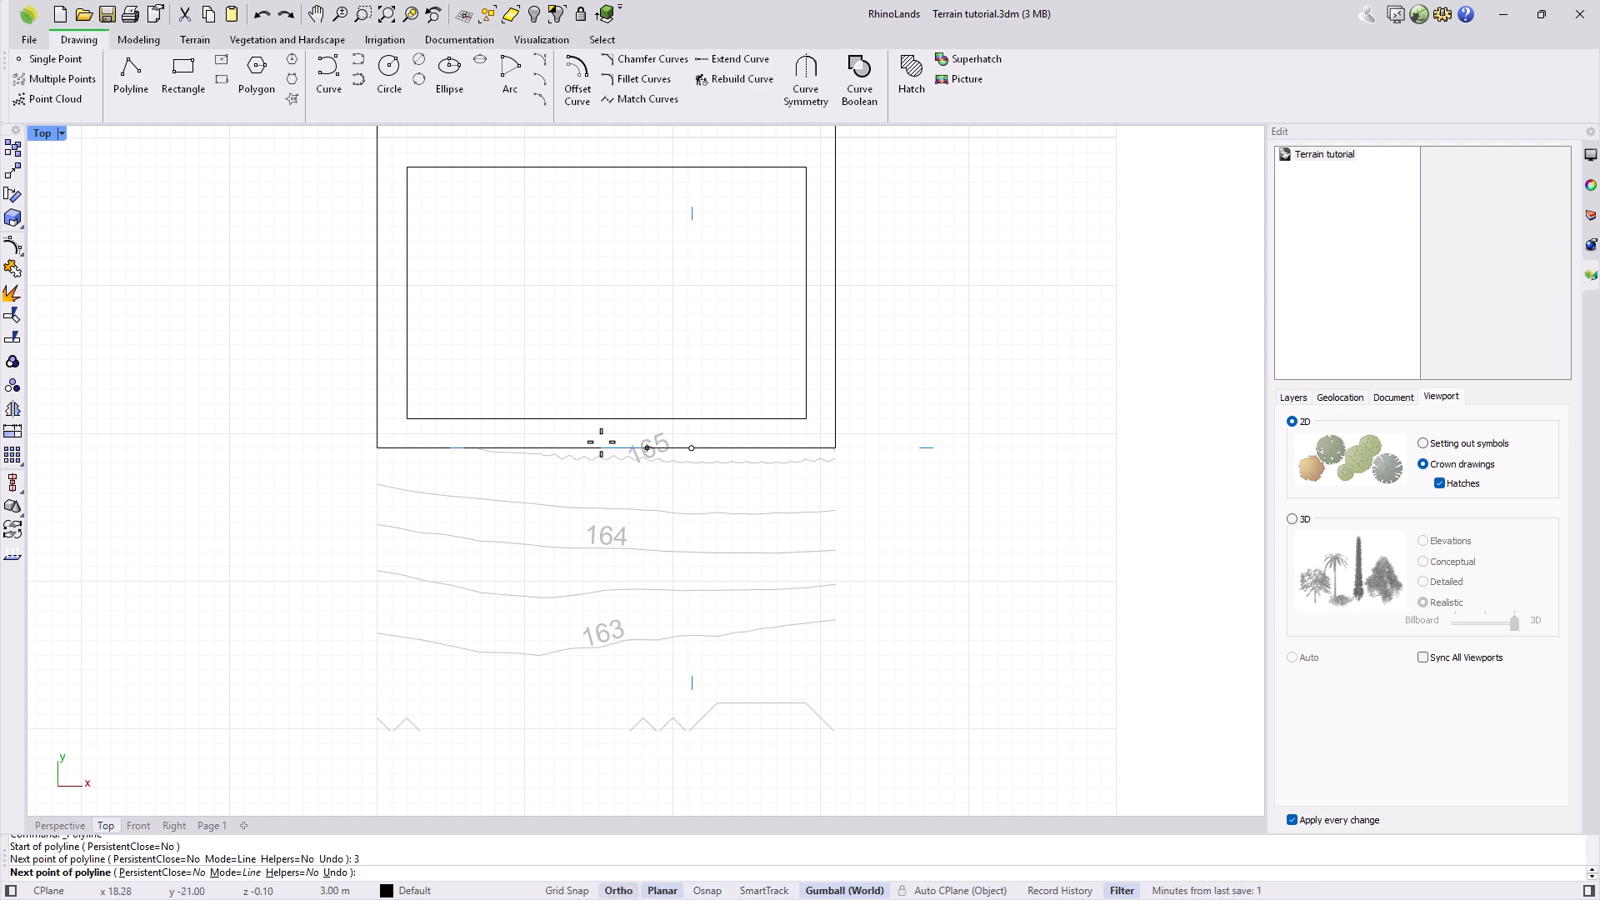
left_click(582, 447)
Step: Continue the polyline leftward along the platform's edge with a 9 m and a 2 m segment
type("9")
key("Return")
left_click(514, 450)
type("2")
key("Return")
left_click(455, 455)
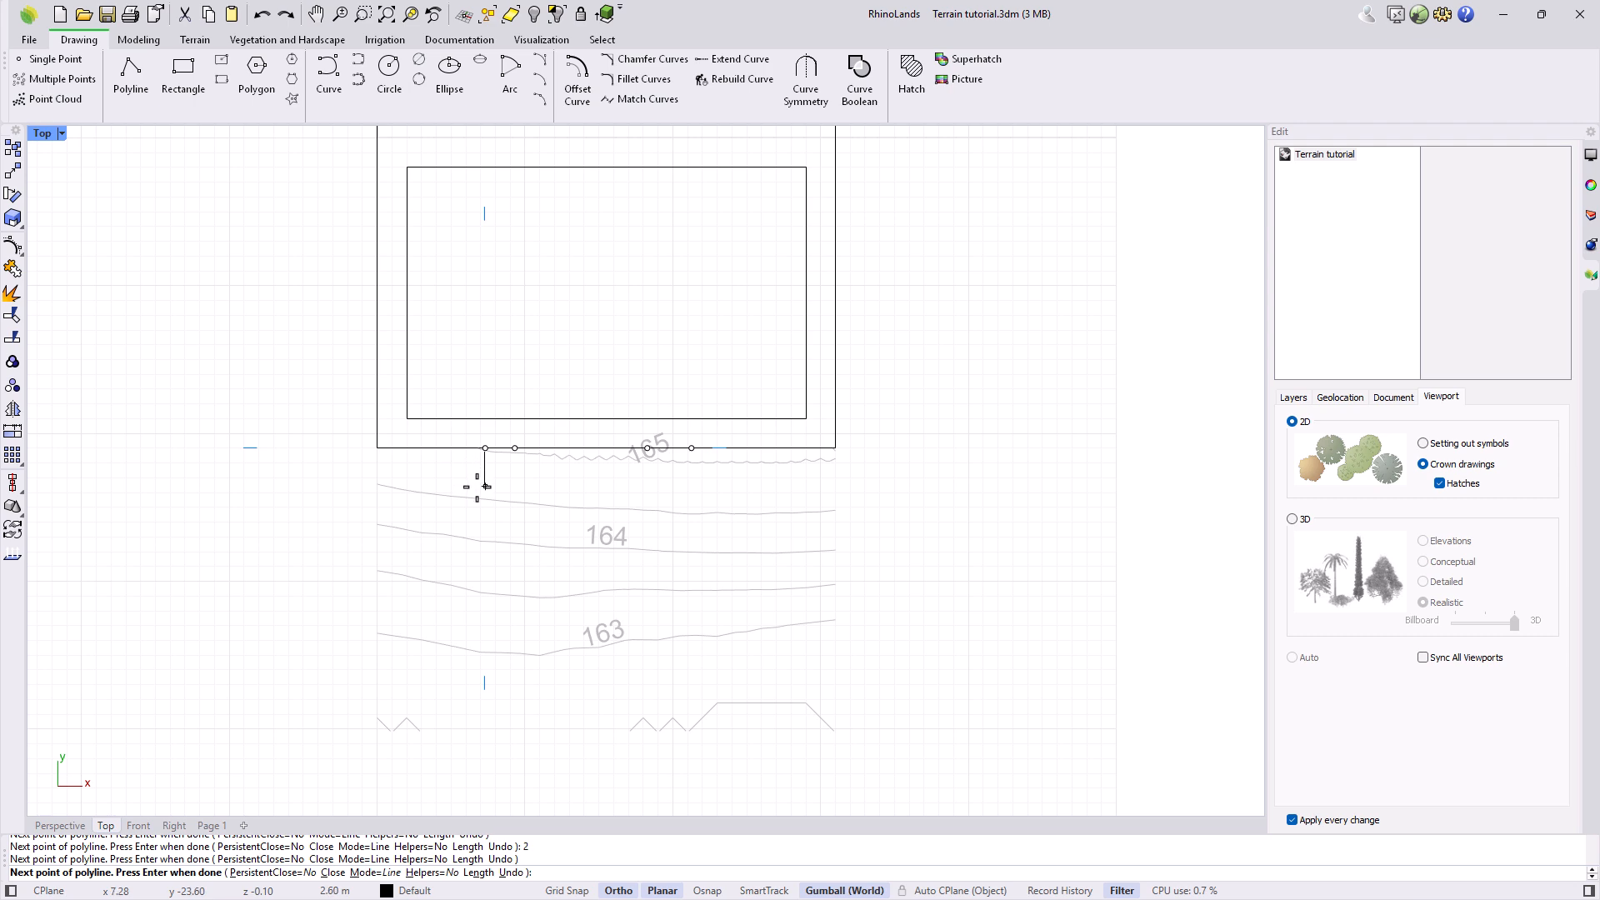
Step: Continue the polyline straight down the slope with segments of 2 m, 1.4 m and 2 m
type("2")
key("Return")
left_click(485, 477)
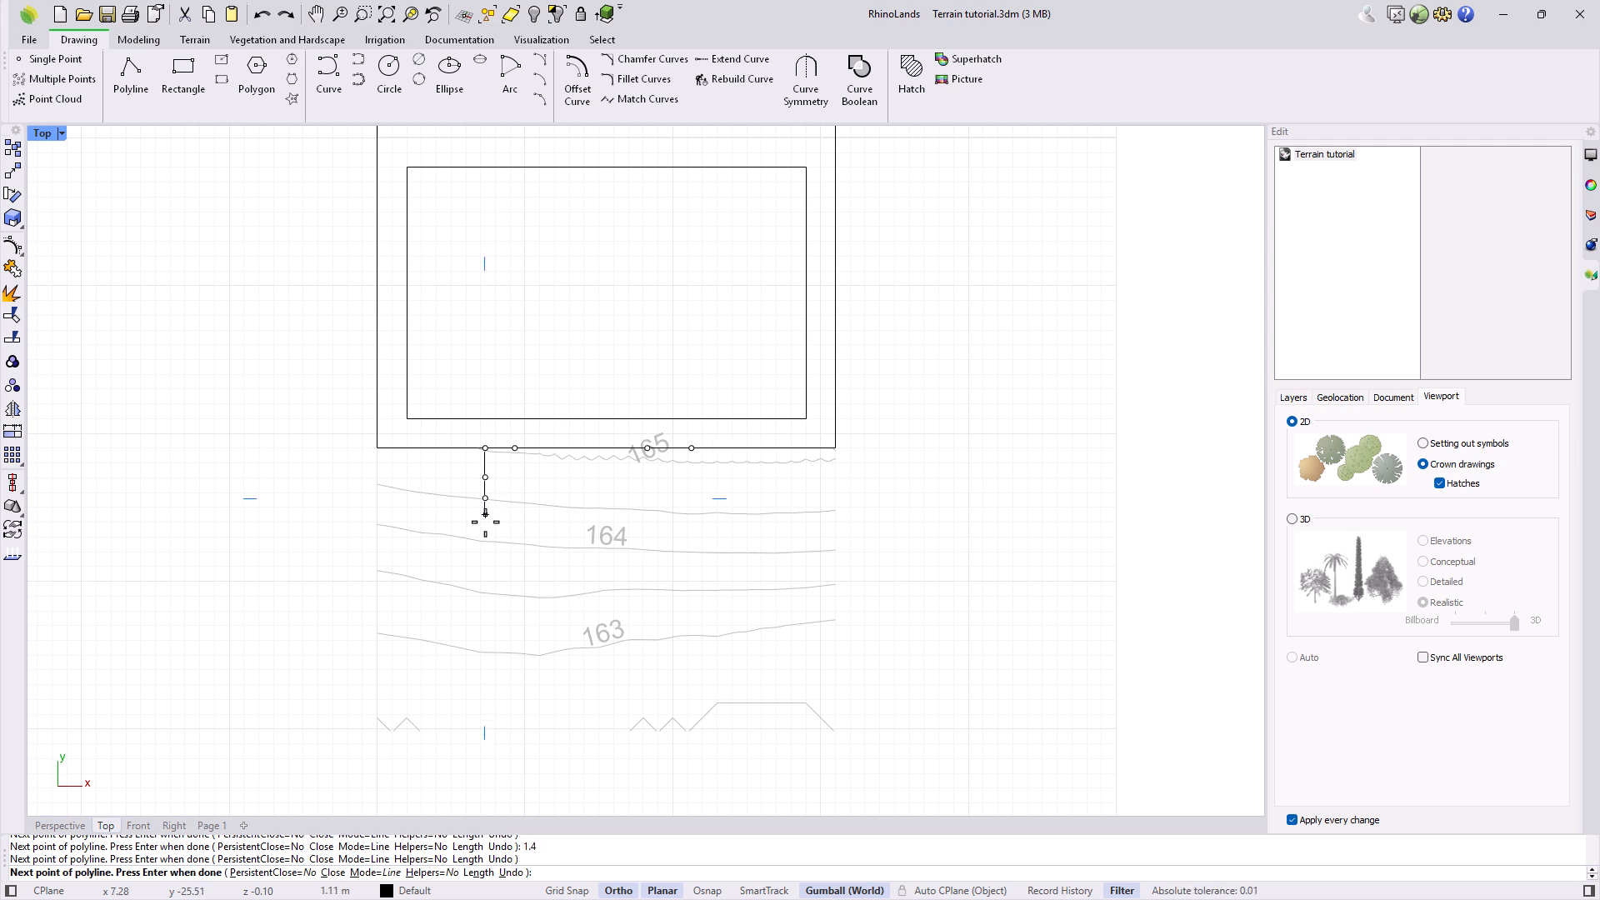
left_click(486, 531)
type("2")
key("Return")
Step: Run the polyline rightward with 2 m, 7 m and 2 m segments and turn it 1 m downward
type("7")
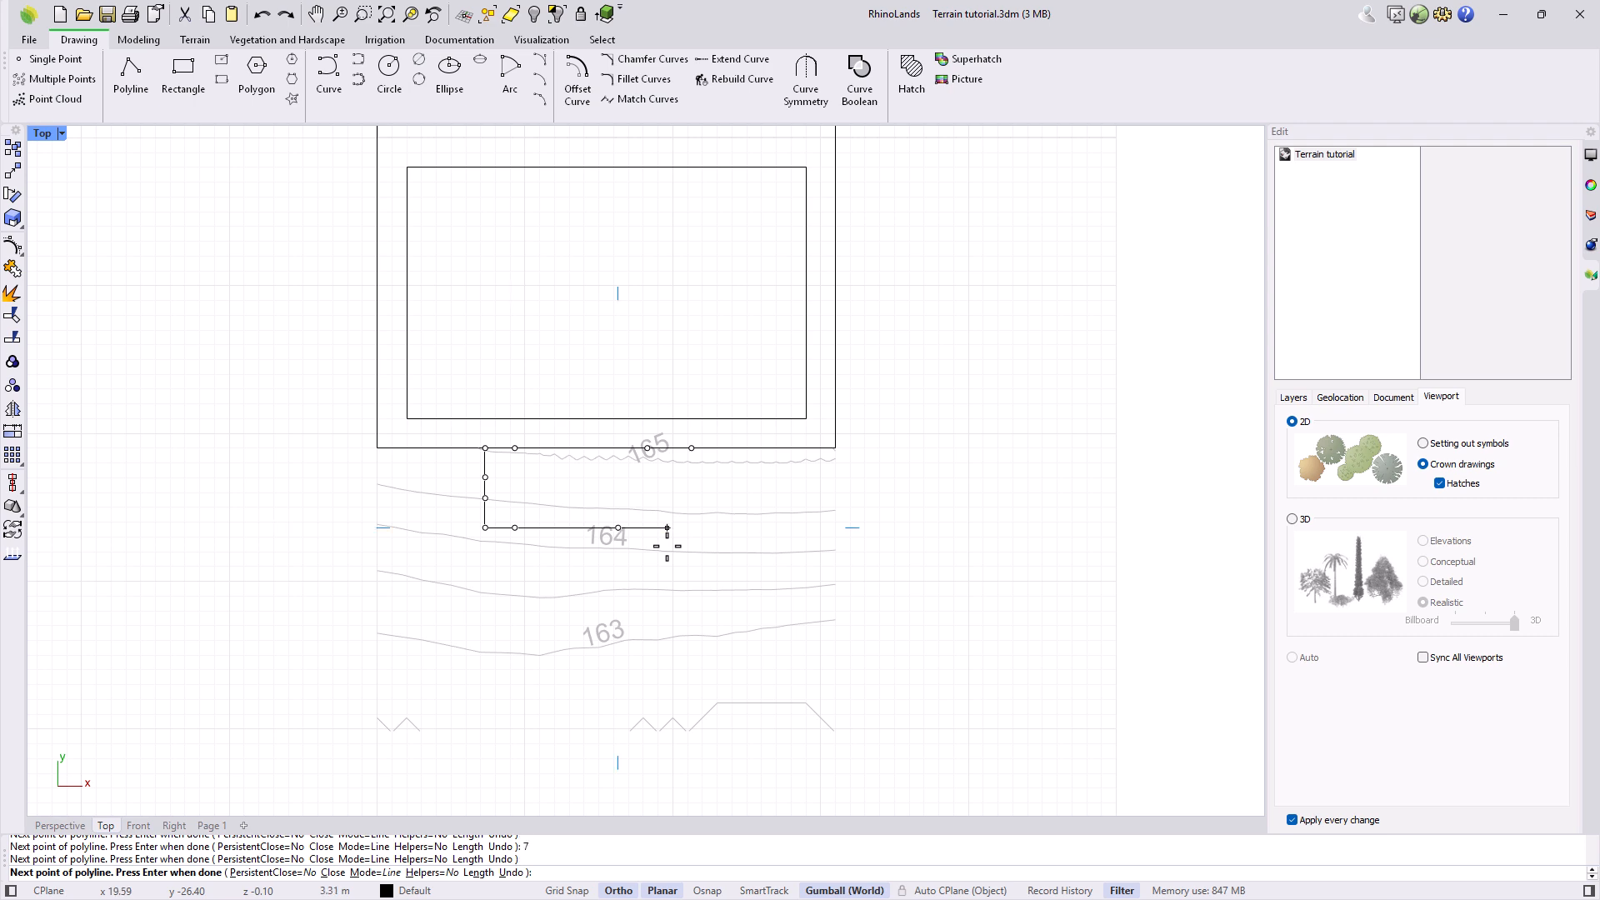
left_click(701, 547)
type("2")
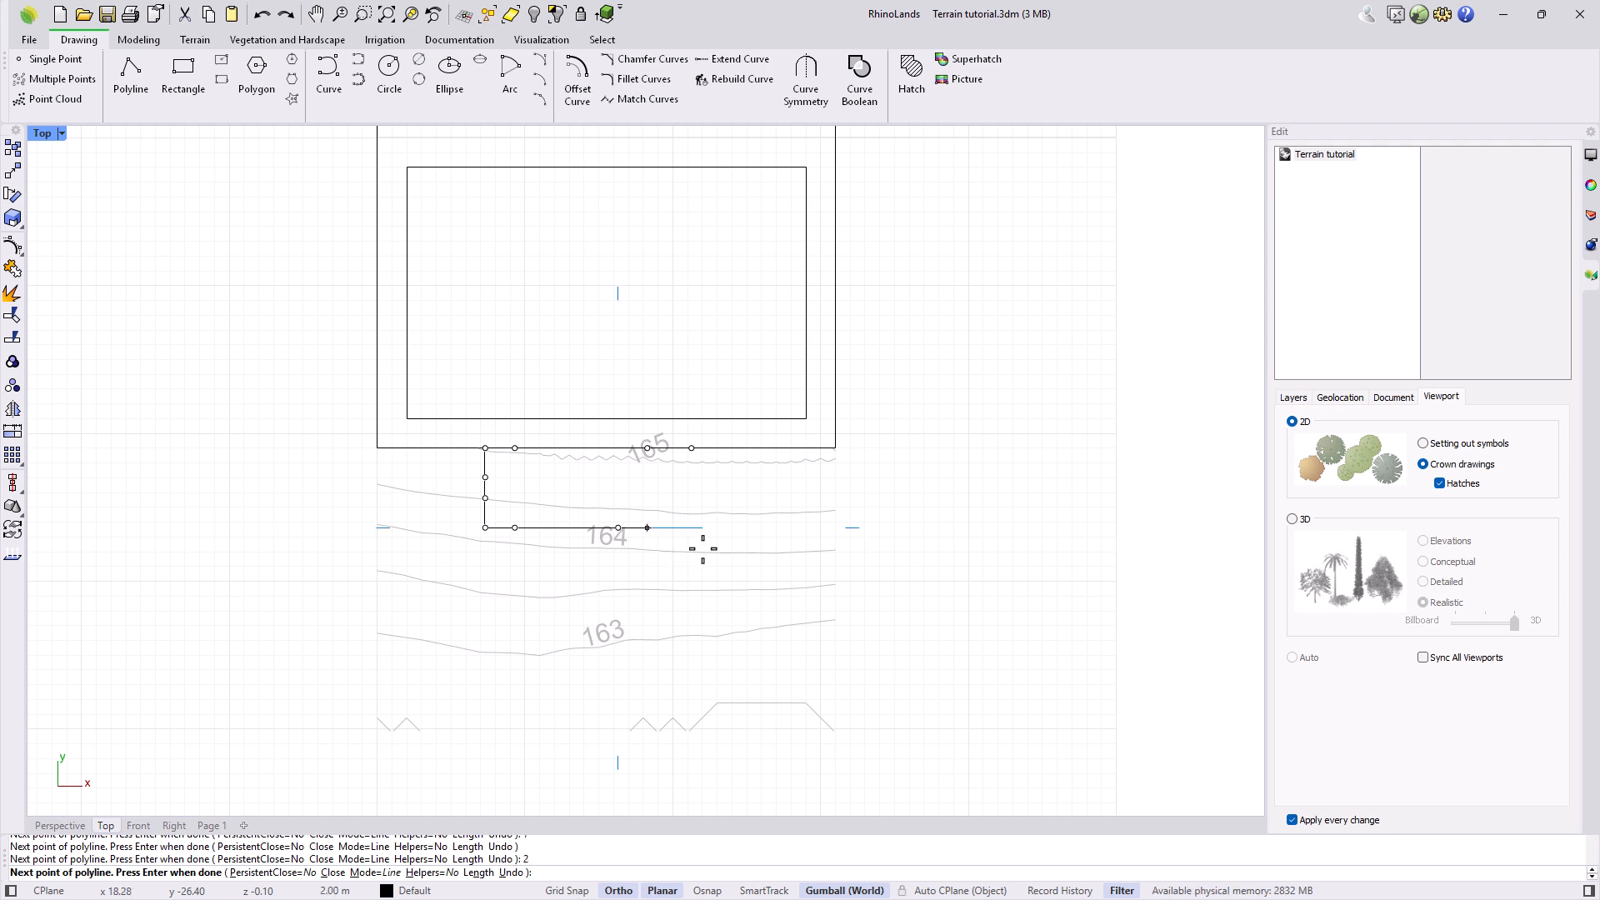
type("1")
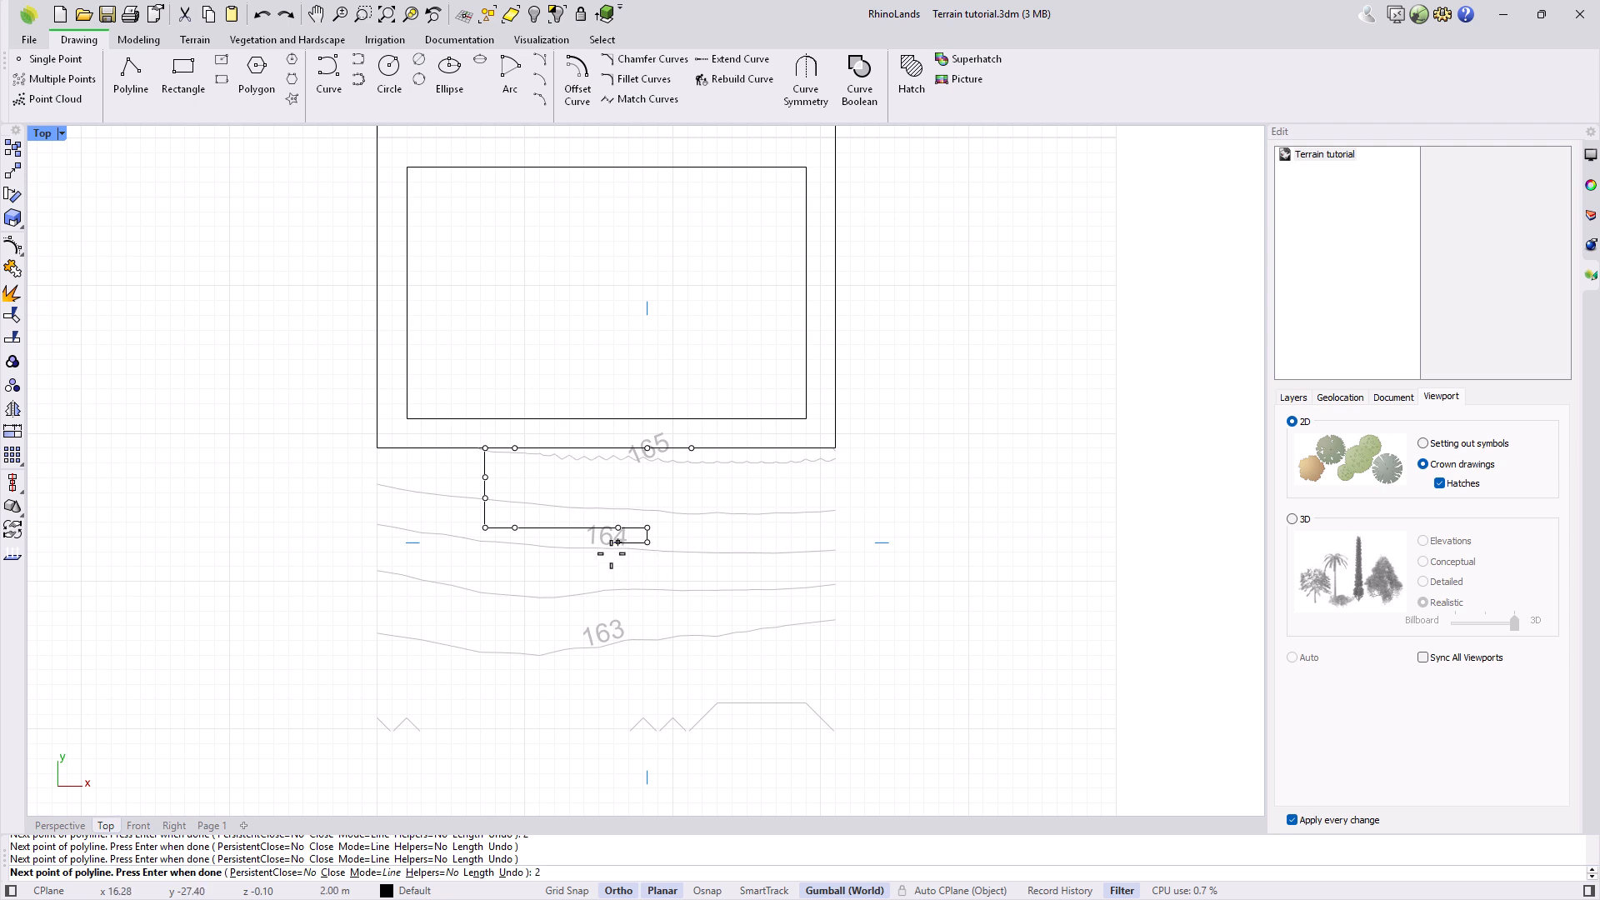
Step: Run the polyline back leftward below the previous run, then straight down with segments of 2 m, 1.4 m and 2 m
left_click(615, 542)
type("2")
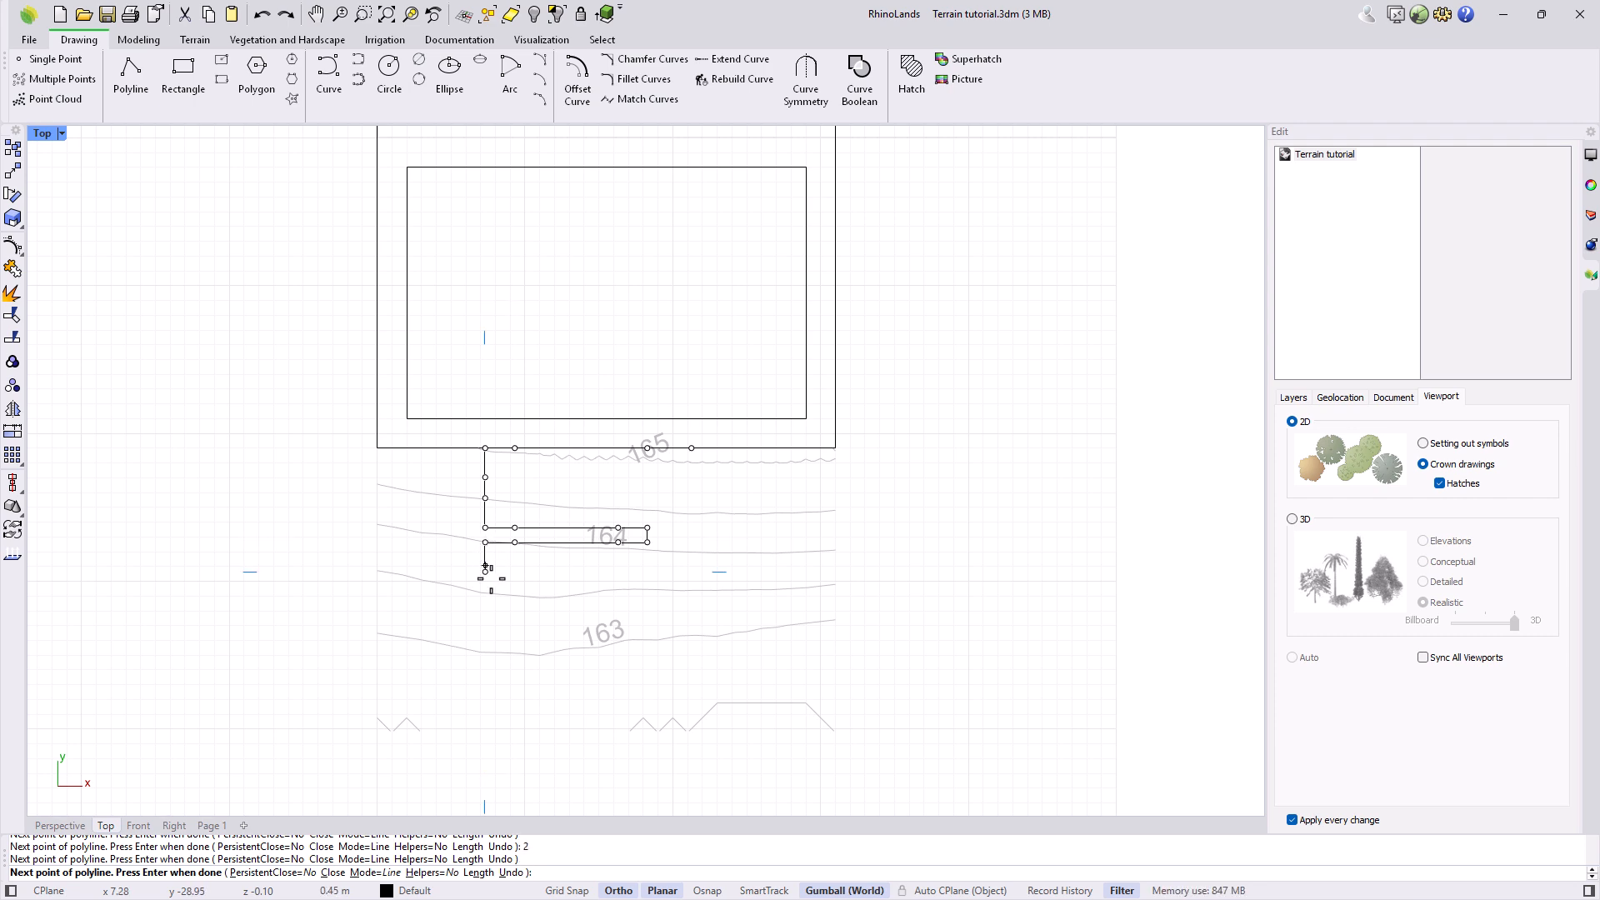
type("1.4")
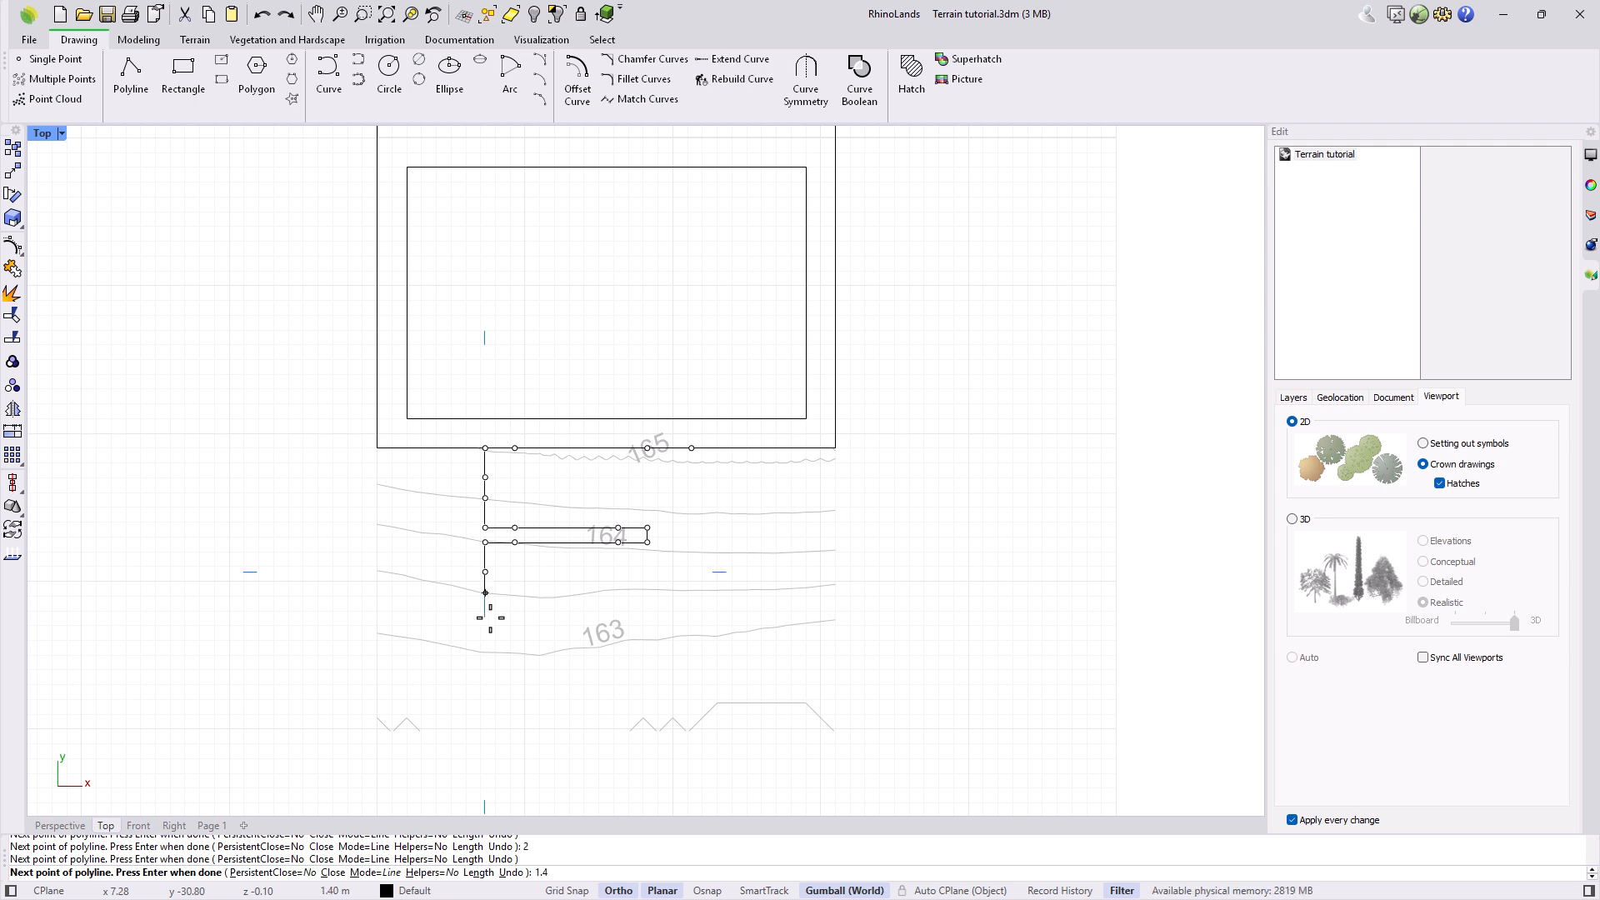
left_click(485, 646)
type("2")
Step: Finish the ramp polyline with rightward segments of 2 m, 9 m and 3 m
left_click(515, 622)
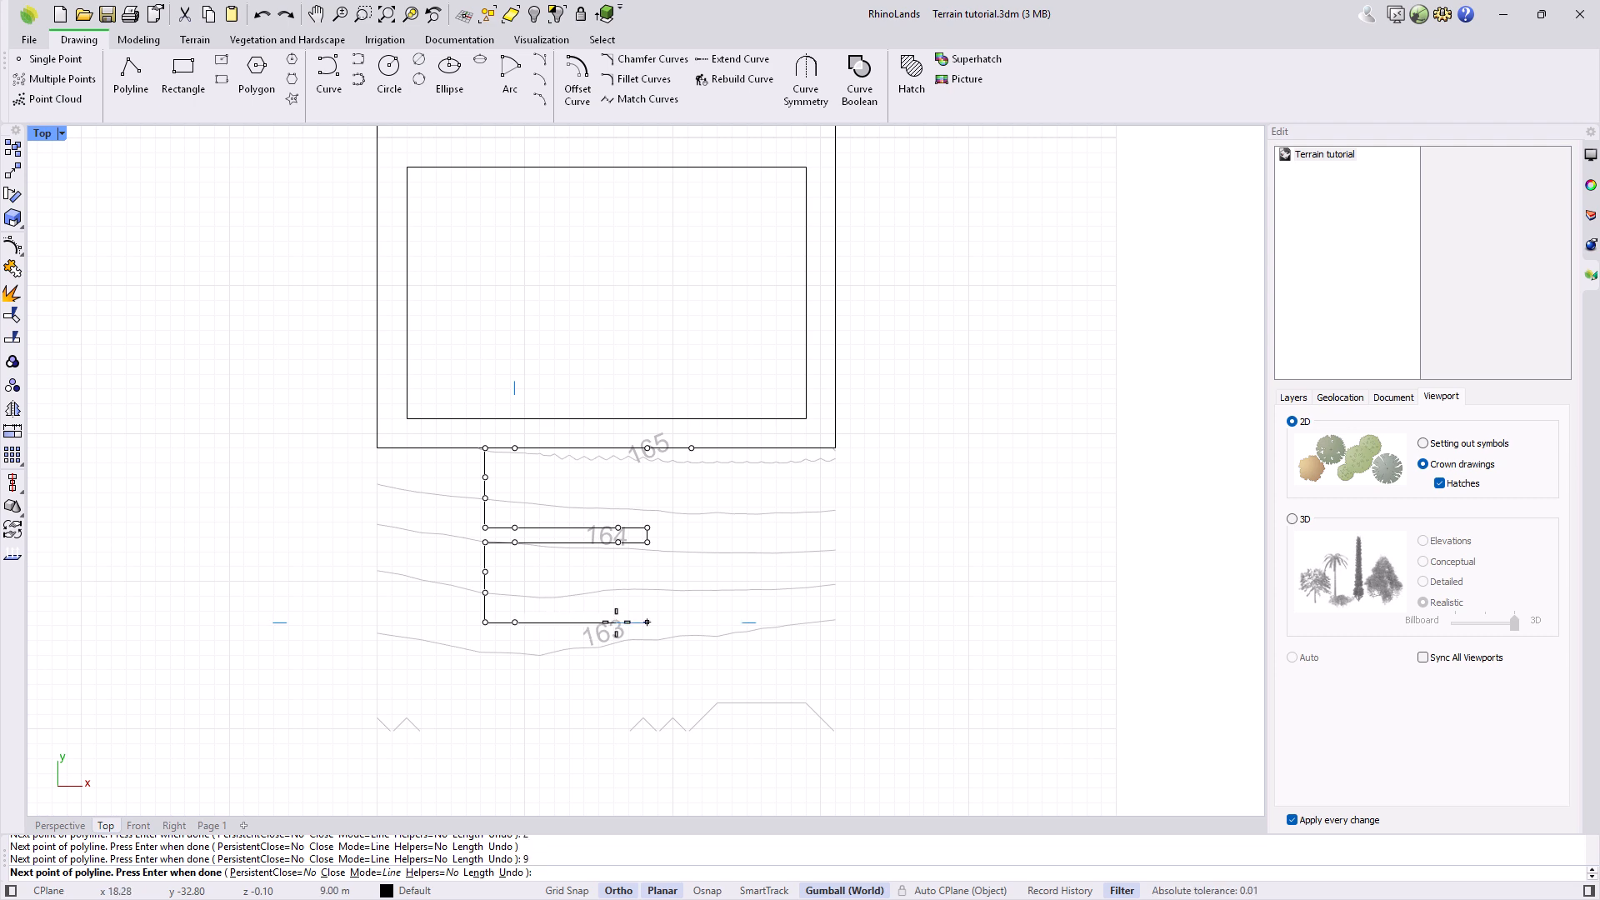
type("3")
key("Return")
left_click(747, 622)
key("Return")
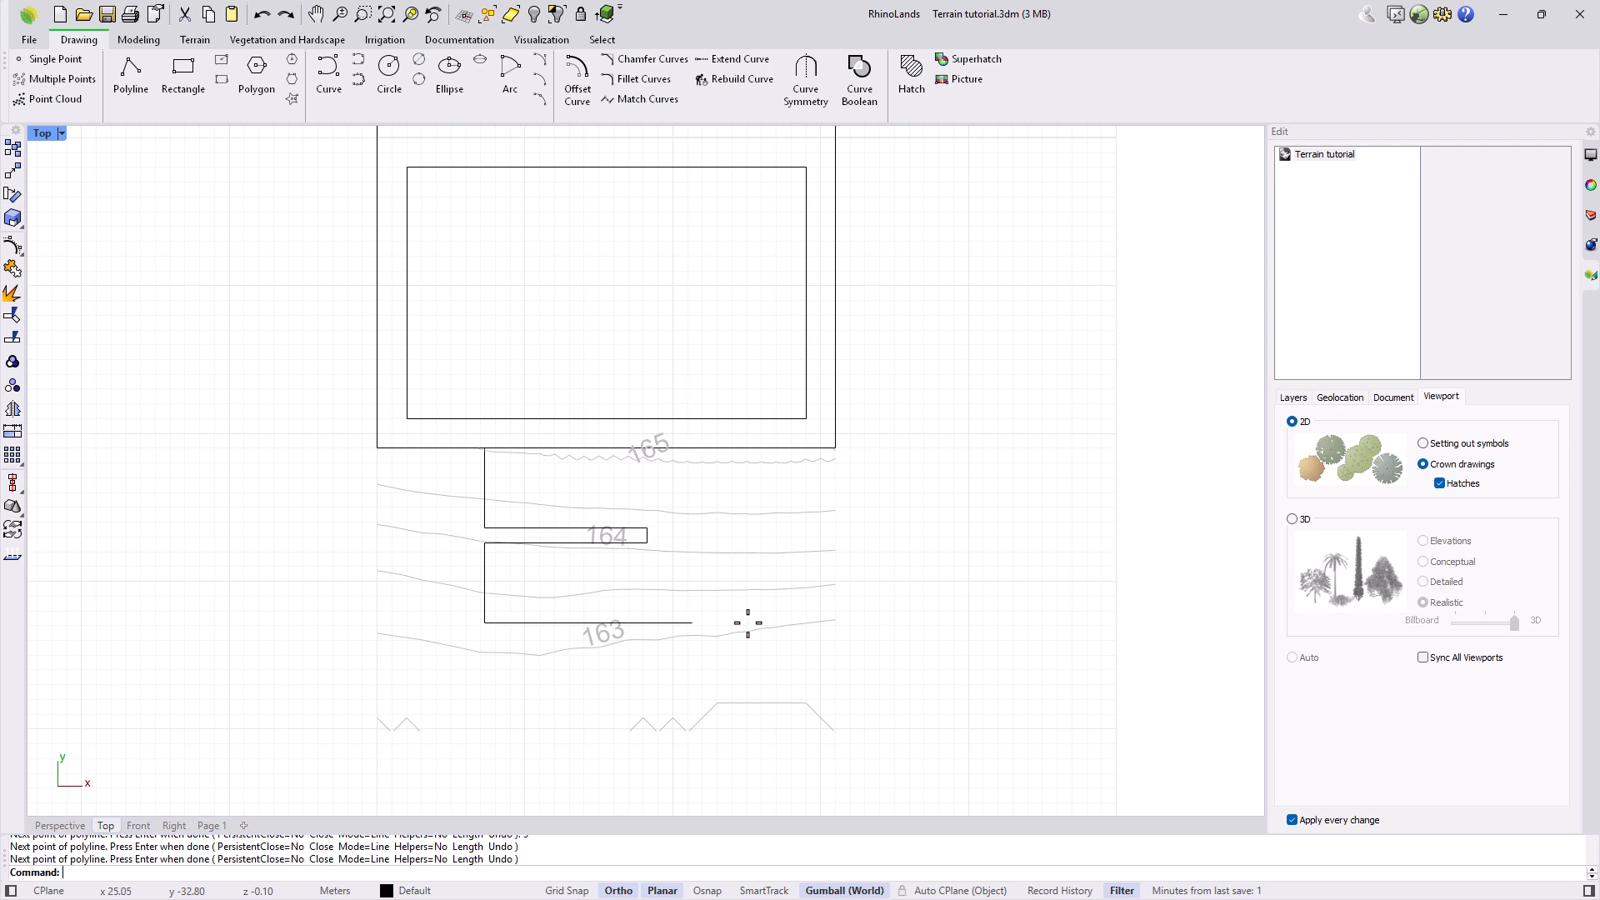
Step: Switch to the maximized Perspective view with Ortho off and Osnap on
double_click(35, 138)
left_click(674, 150)
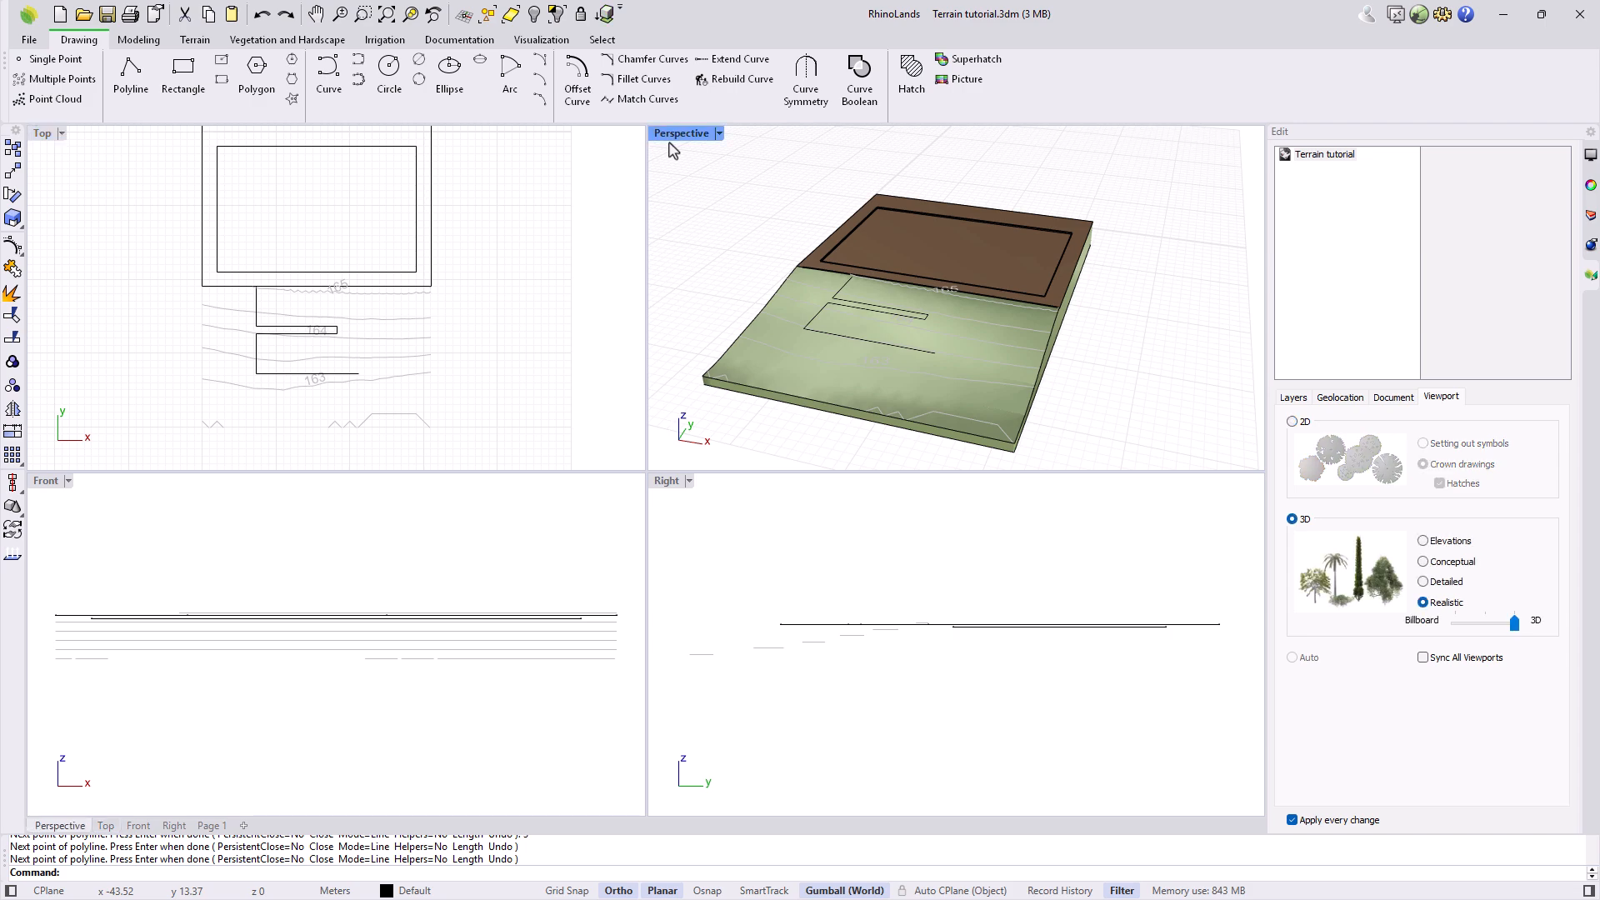
double_click(672, 138)
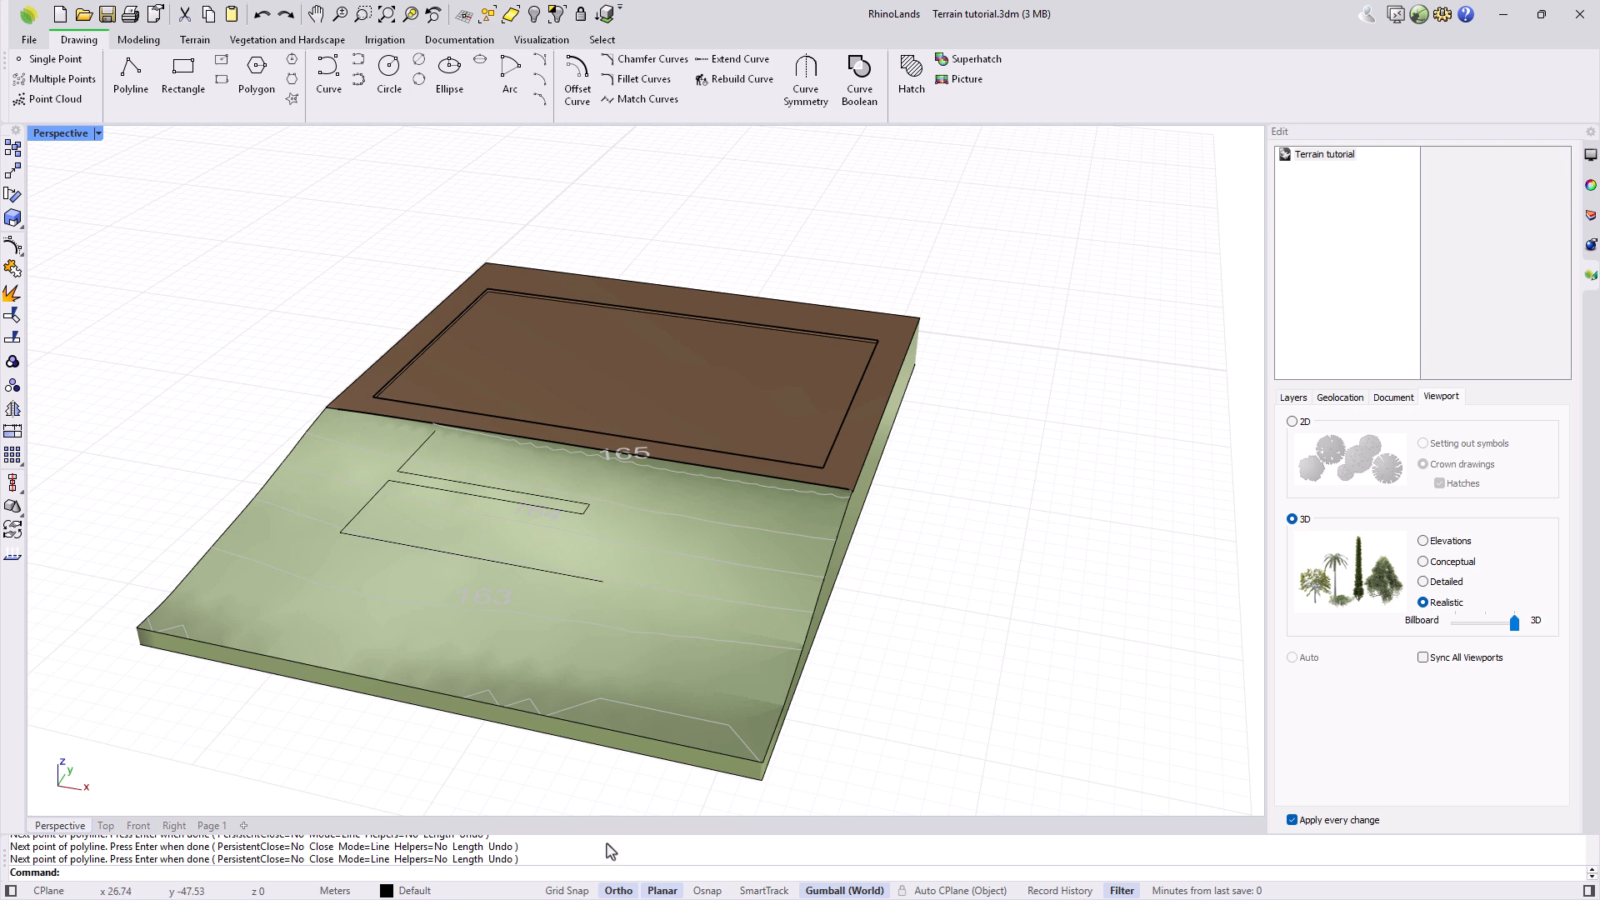
left_click(617, 890)
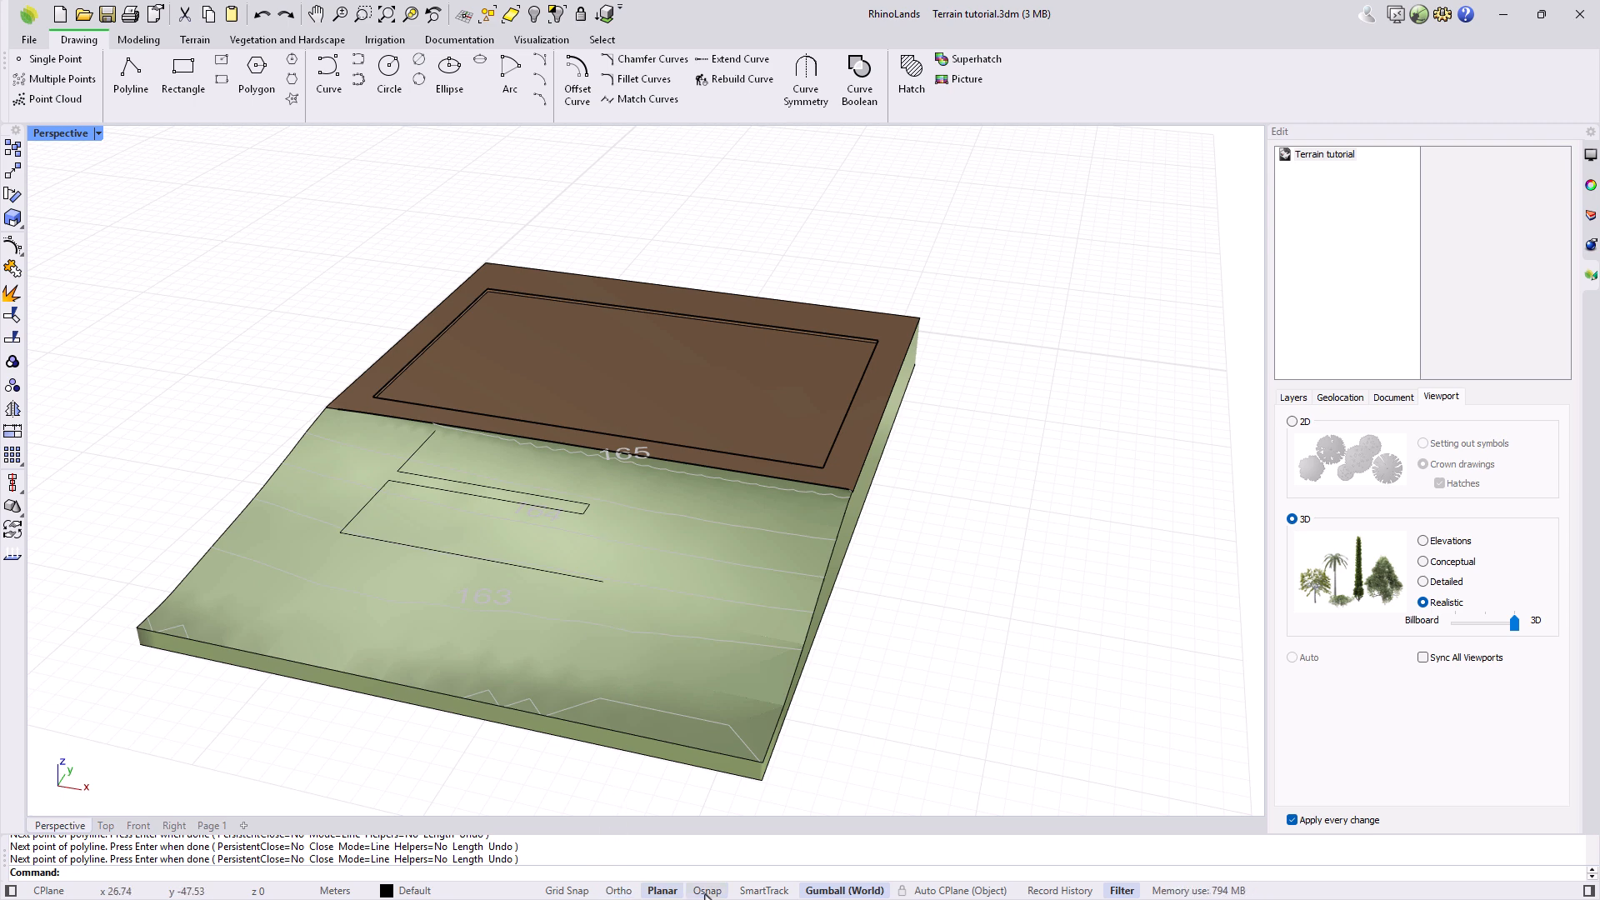
left_click(706, 890)
Step: Draw a separate helper polyline over the ramp polyline's last 3 m segment, snapping to its end and previous vertex
left_click(146, 87)
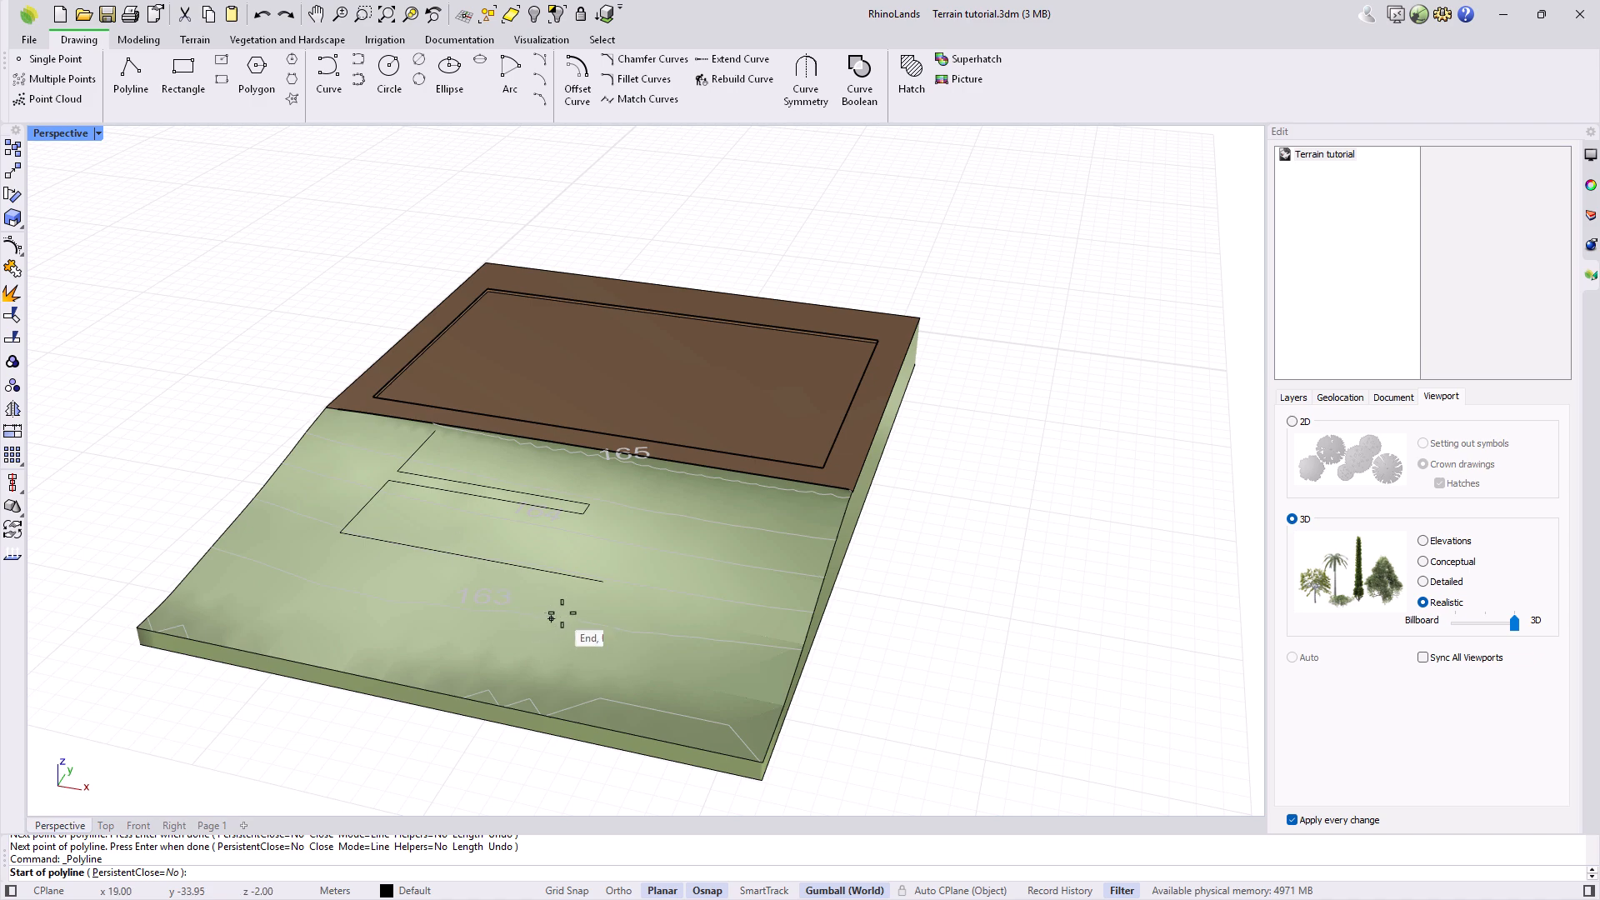
left_click(603, 581)
scroll(592, 577, "up", 4)
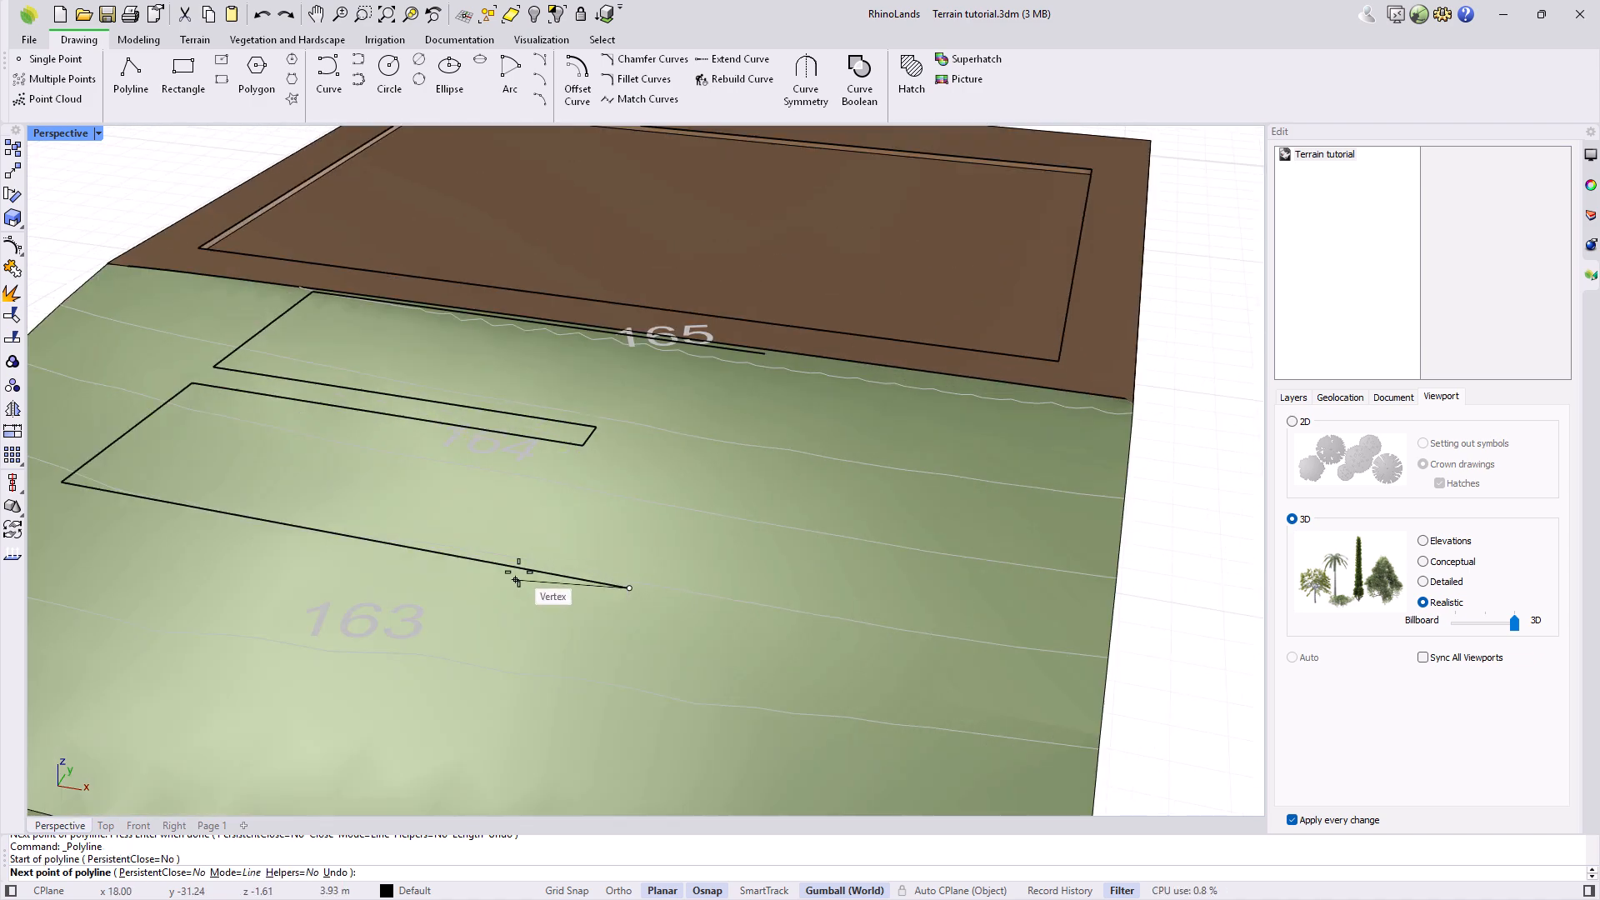
left_click(496, 562)
key("Return")
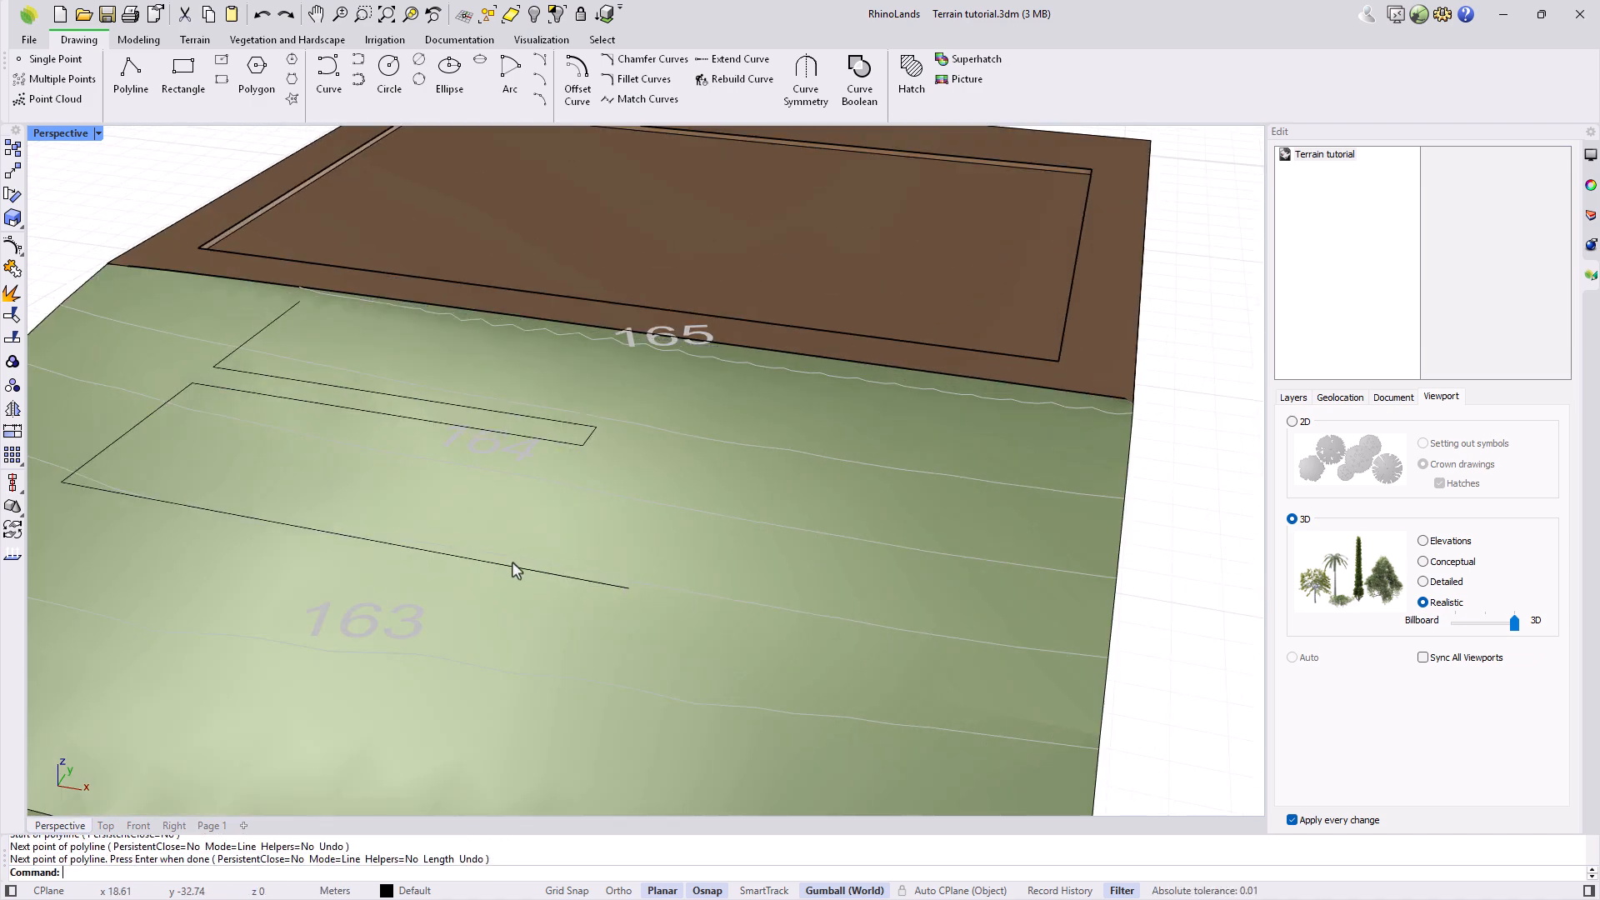
Step: Select the short helper line at the ramp's lower end and elevate it to the terrain
left_click(525, 572)
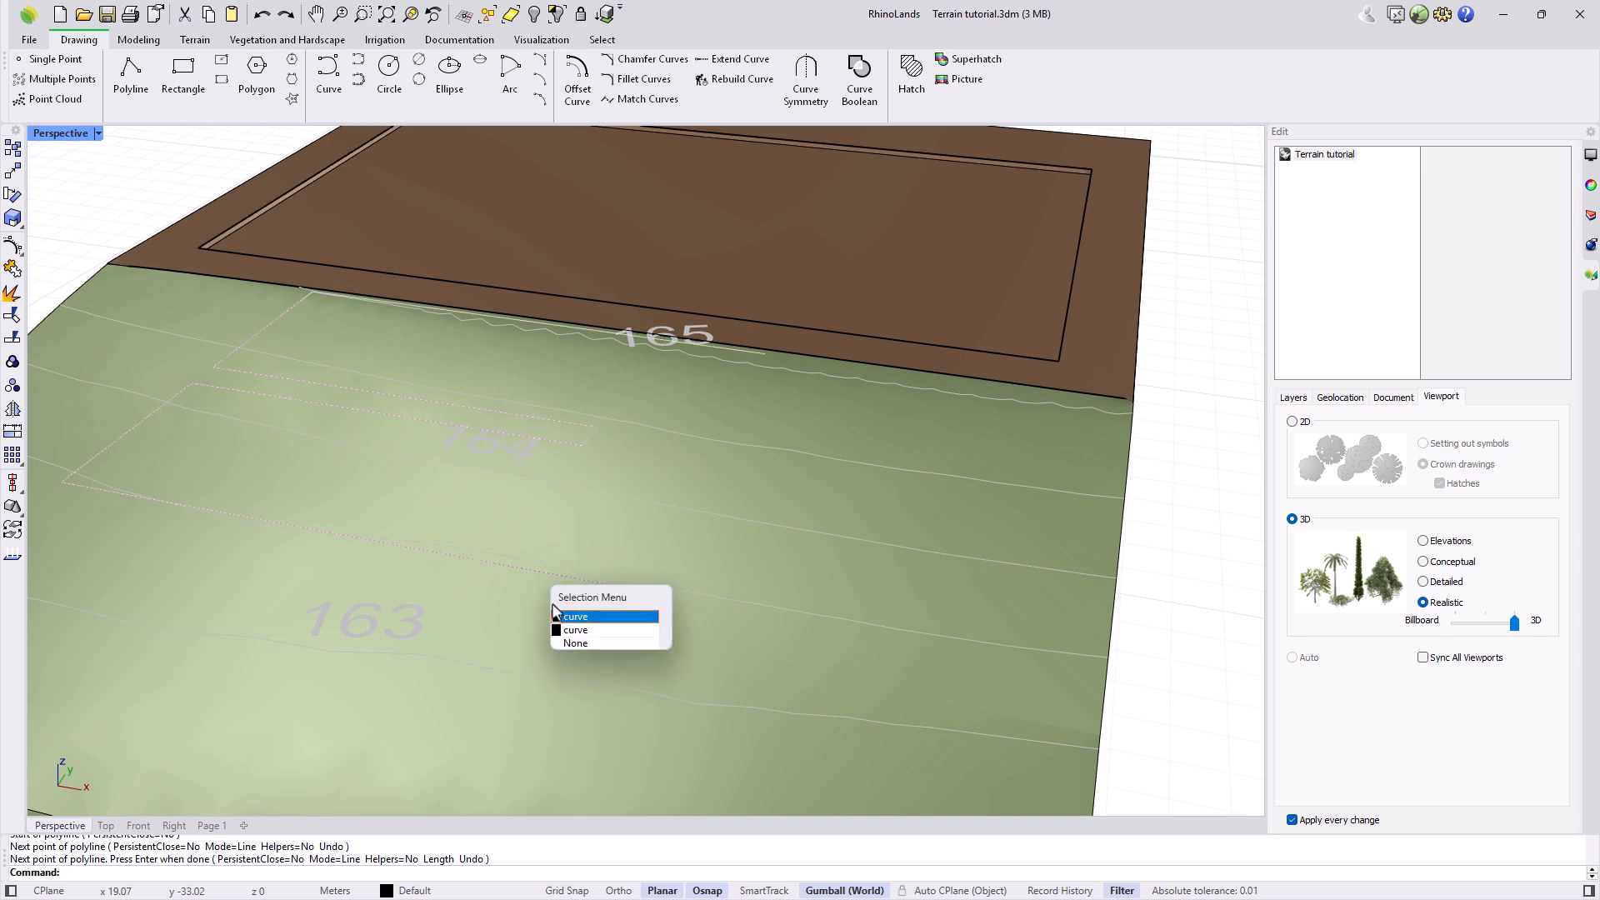
left_click(571, 631)
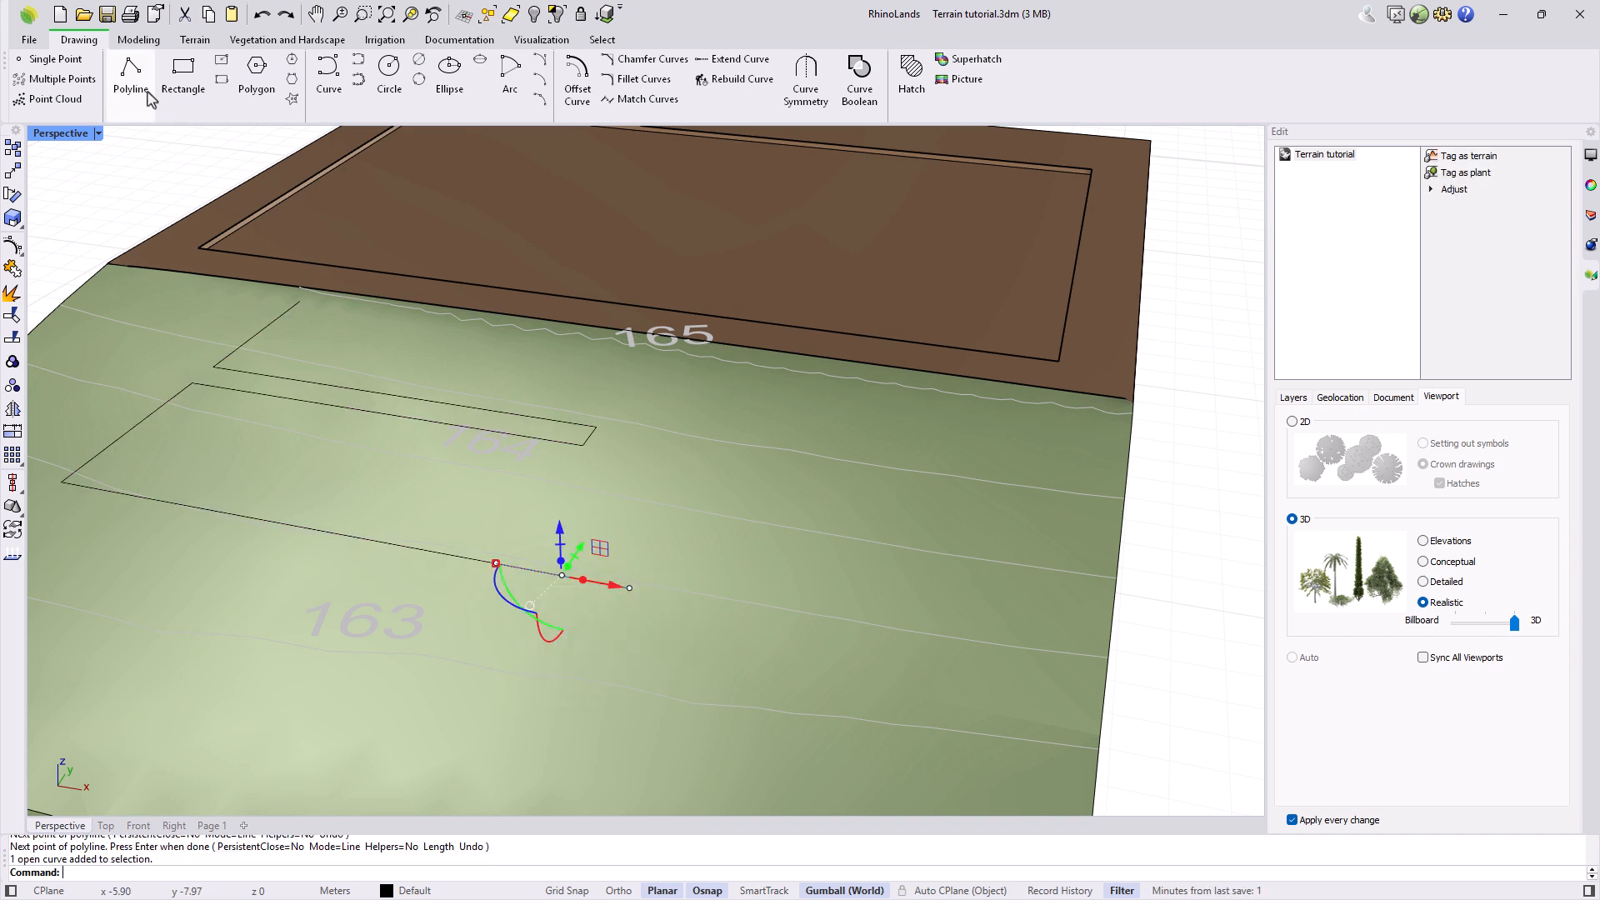
left_click(190, 43)
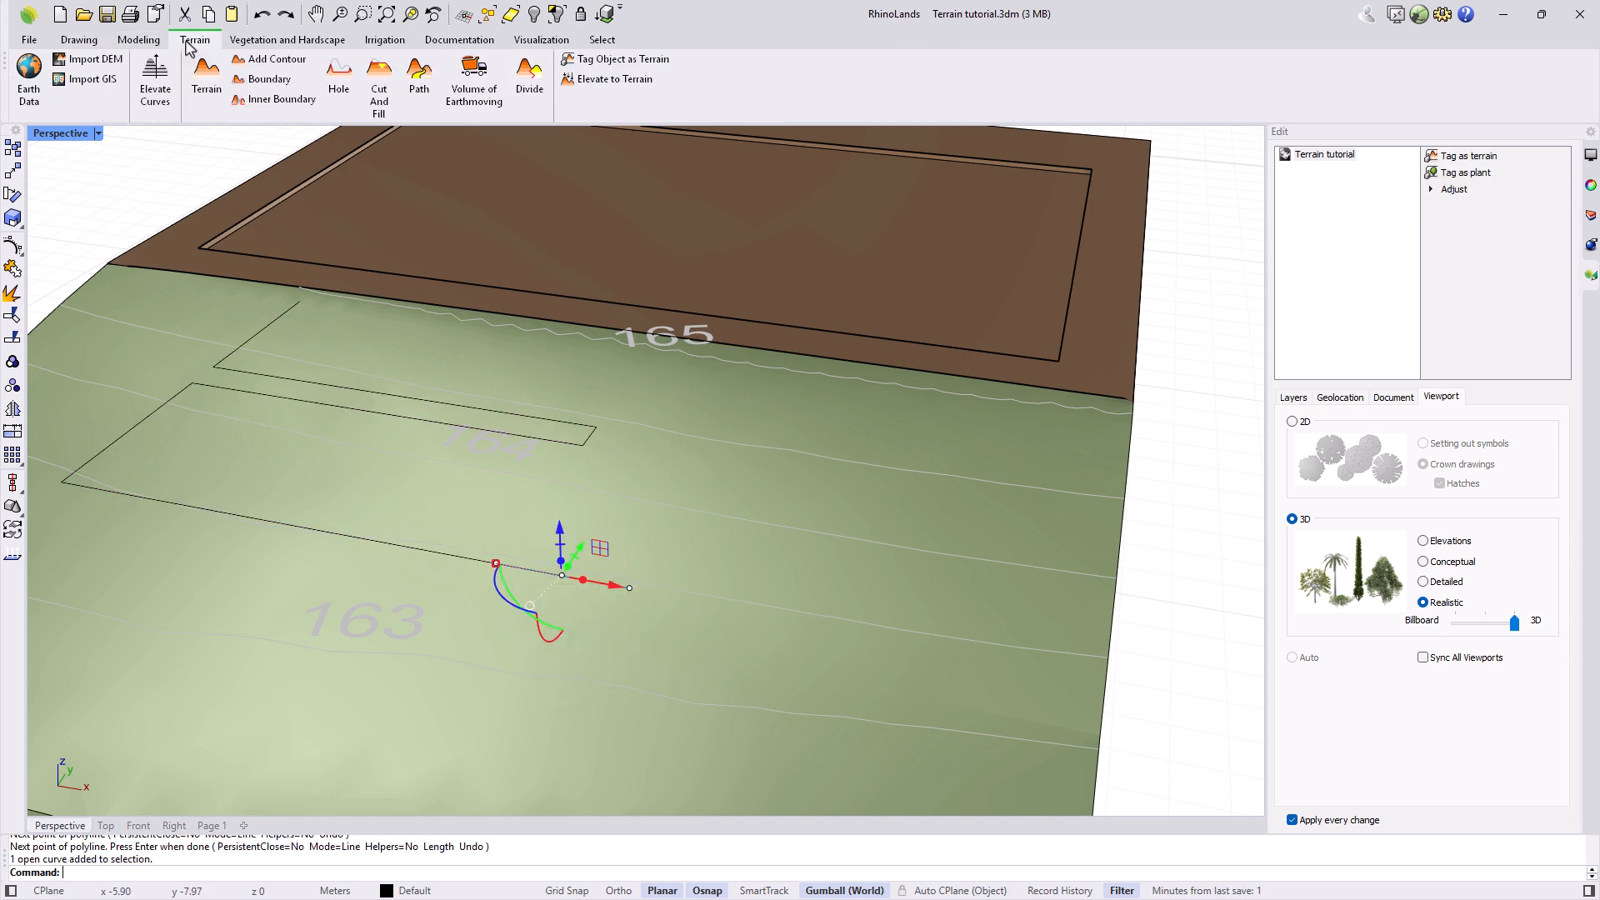
left_click(613, 87)
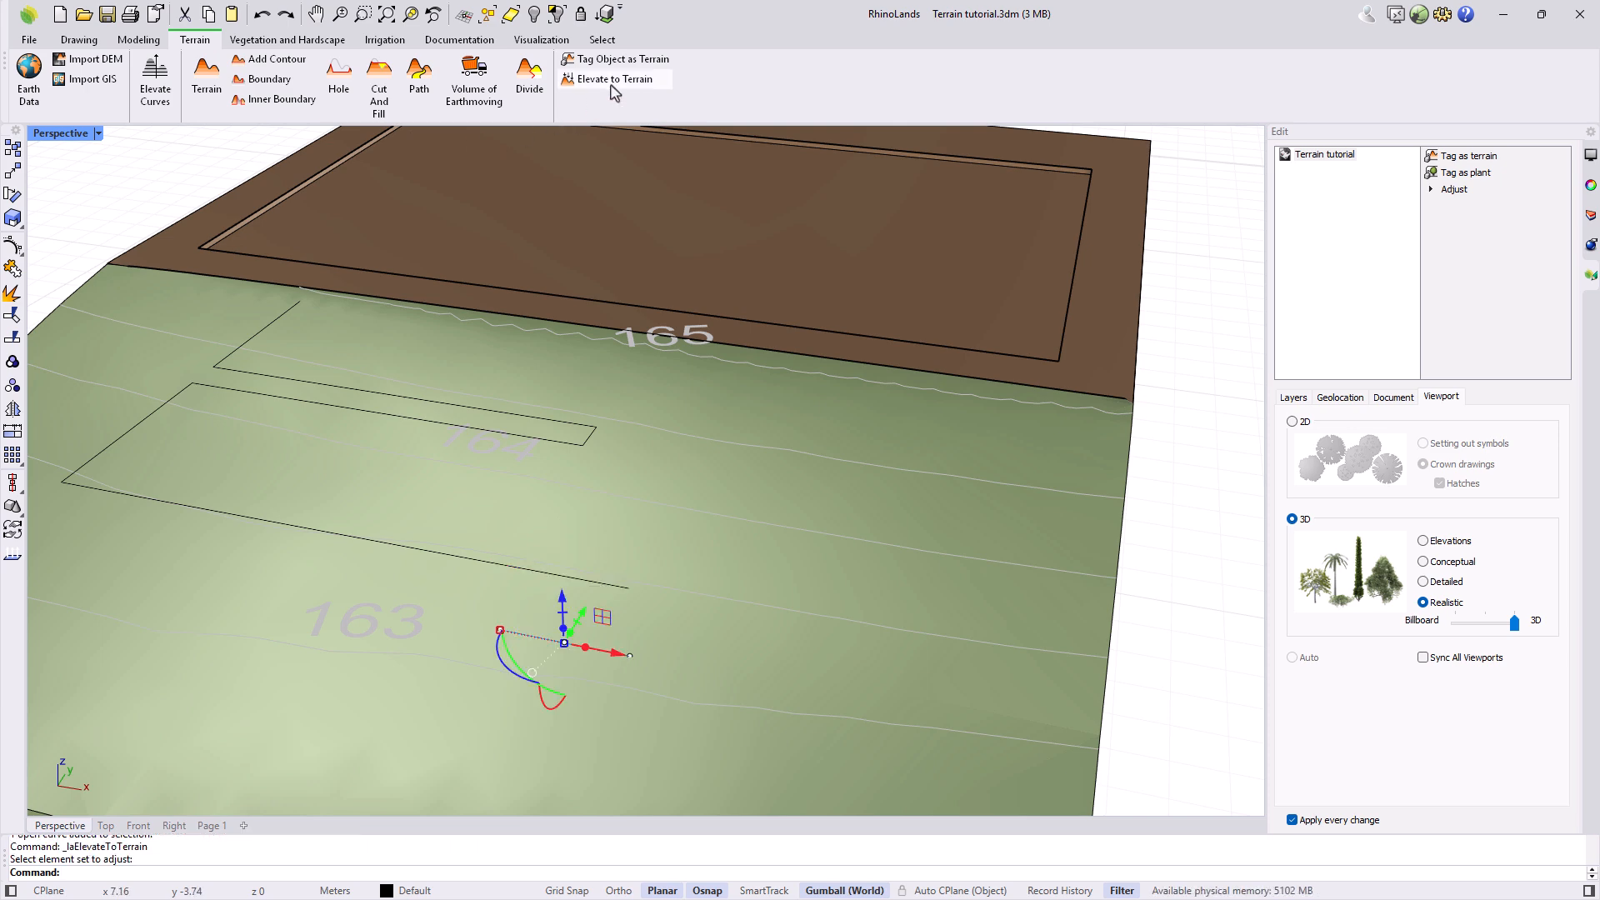
scroll(677, 478, "down", 7)
right_click_drag(790, 558, 697, 547)
left_click(776, 601)
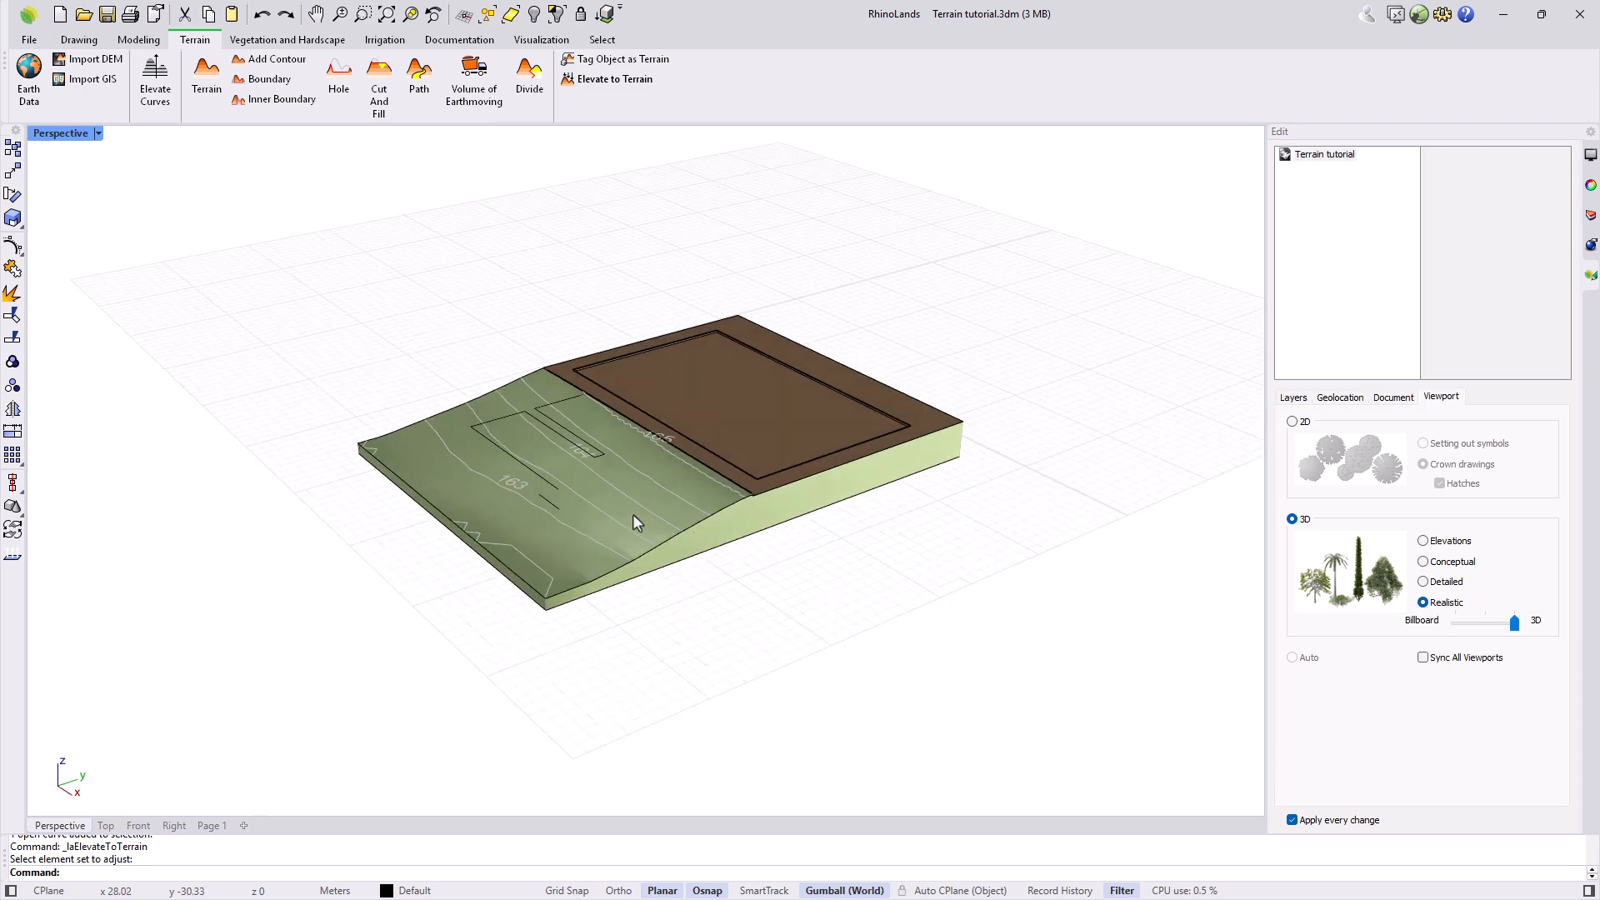
Step: Draw a straight polyline from the ramp polyline's start on the platform edge to the outer end of the terrain-elevated helper line
scroll(625, 512, "up", 4)
scroll(572, 508, "up", 2)
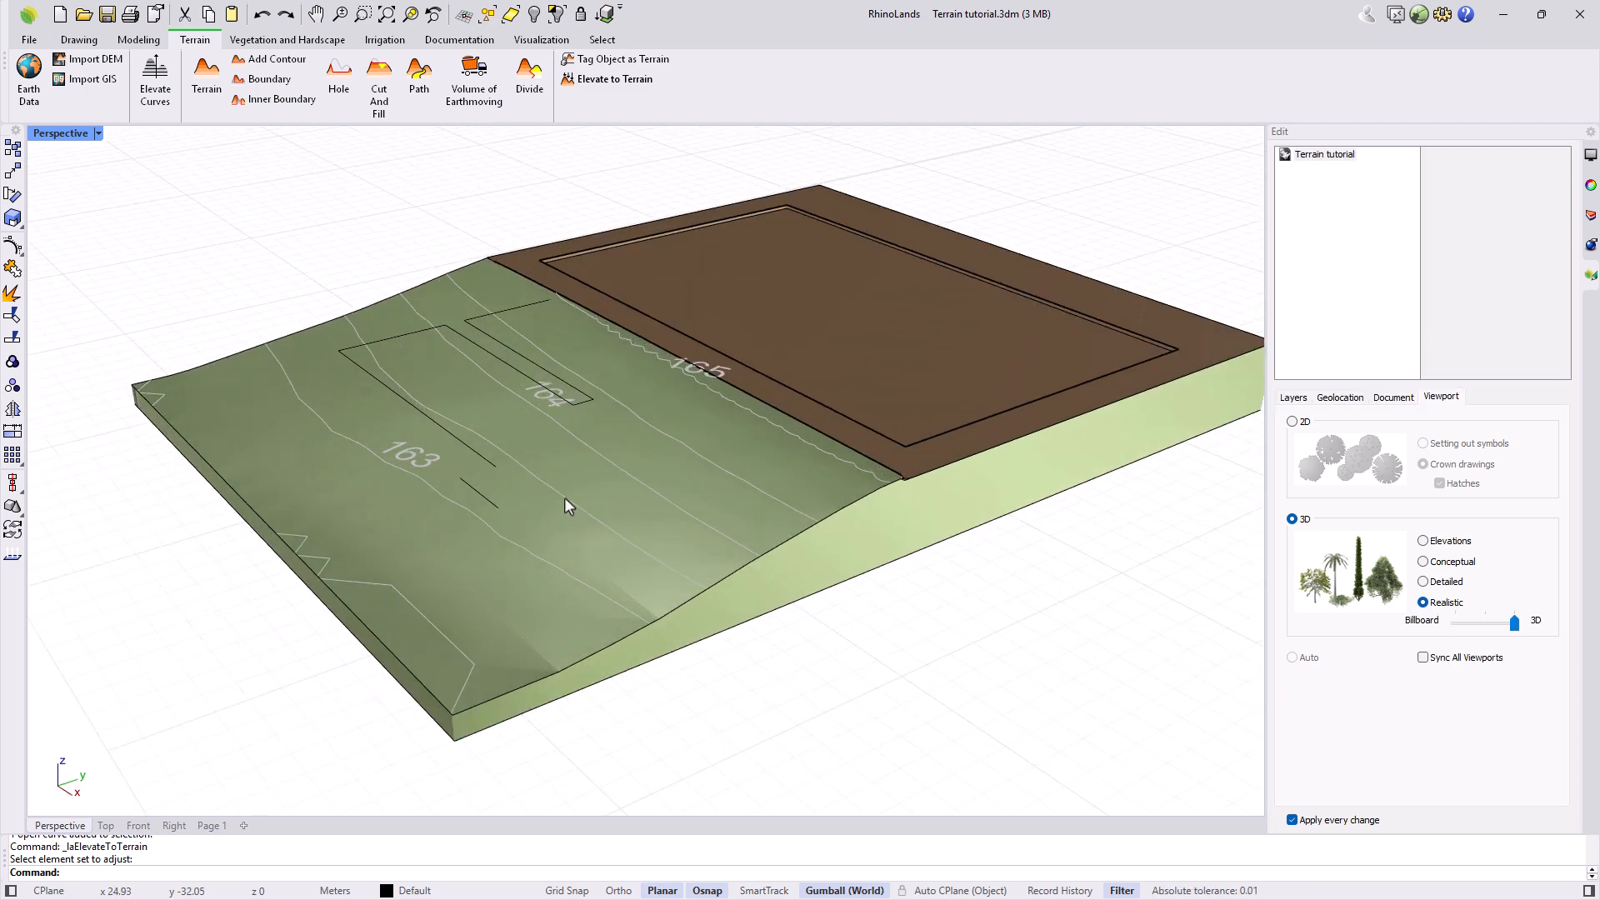
left_click(488, 467)
right_click_drag(489, 463, 585, 492)
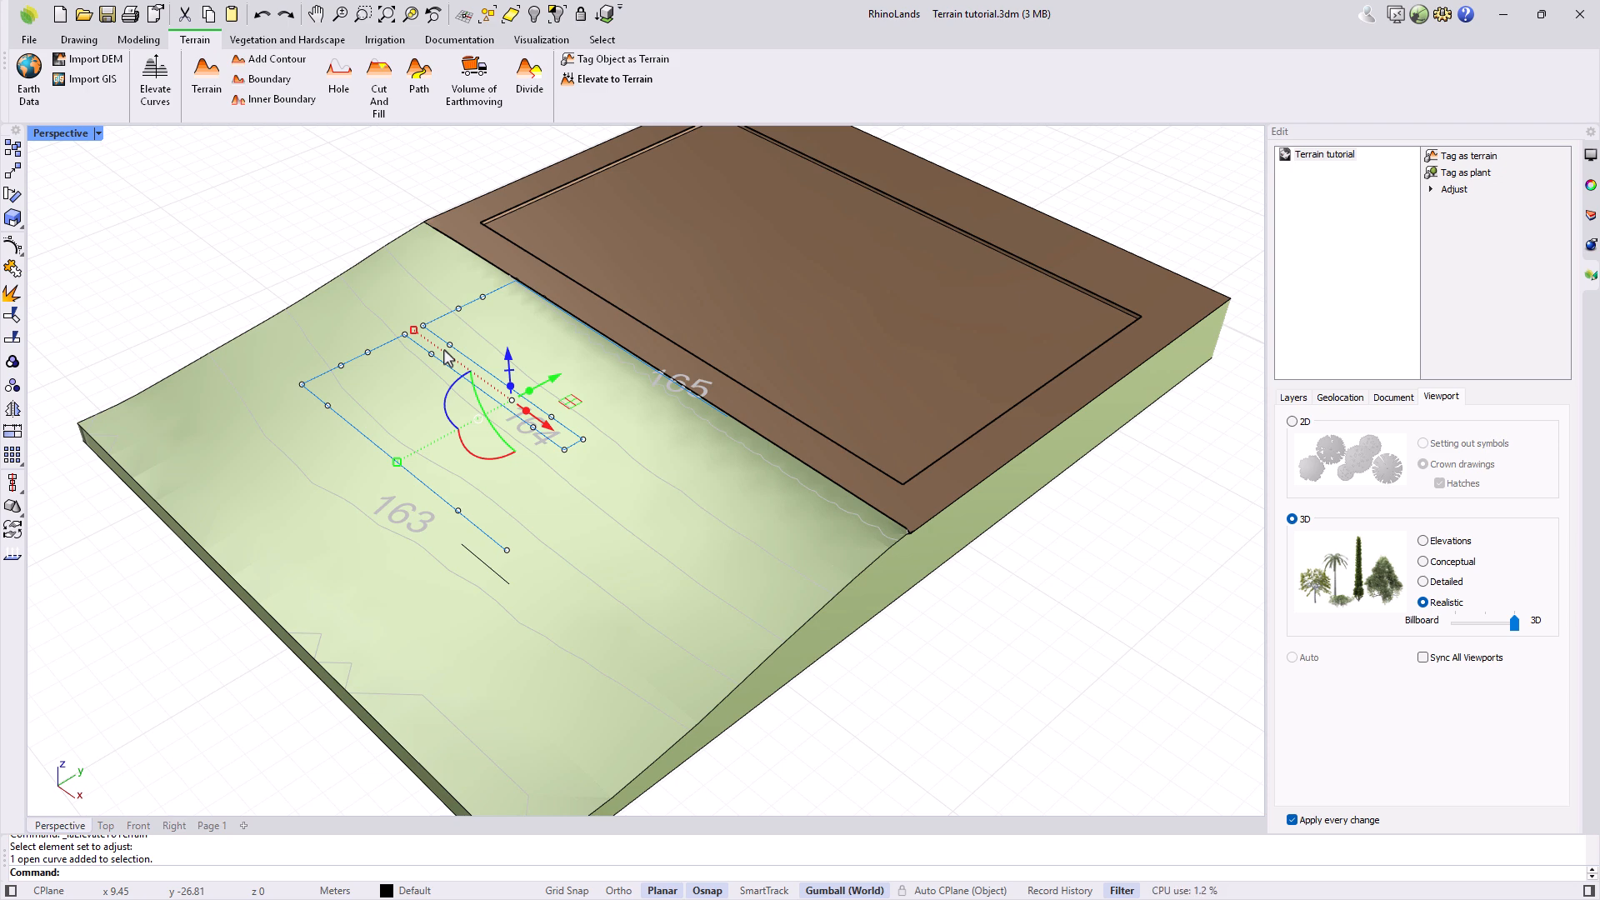
left_click(79, 40)
left_click(140, 90)
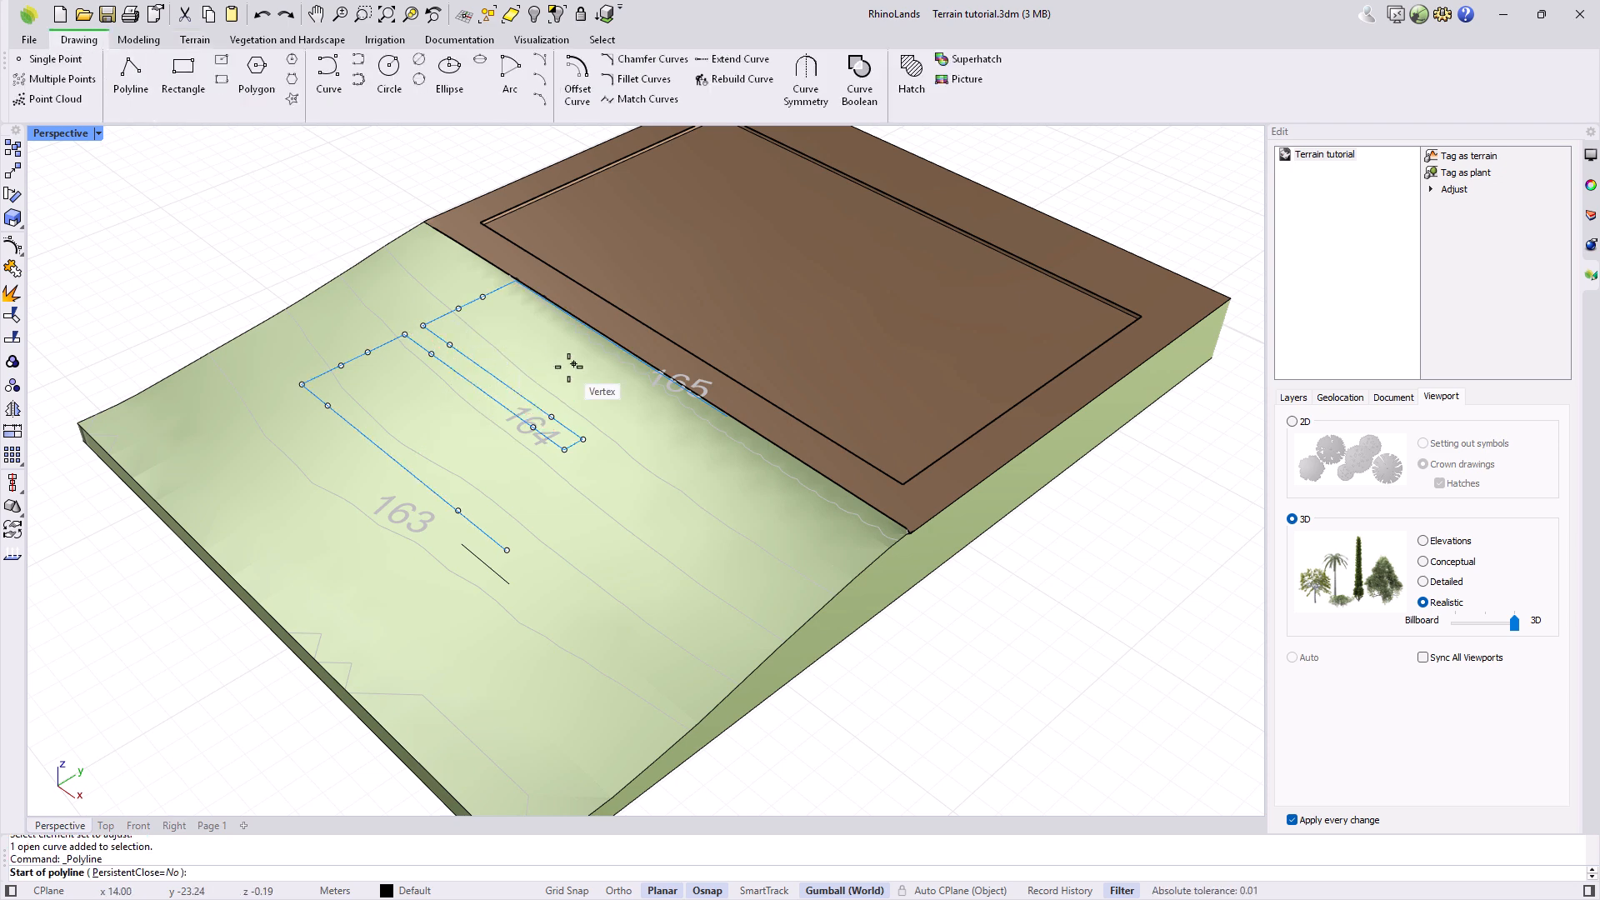
left_click(727, 415)
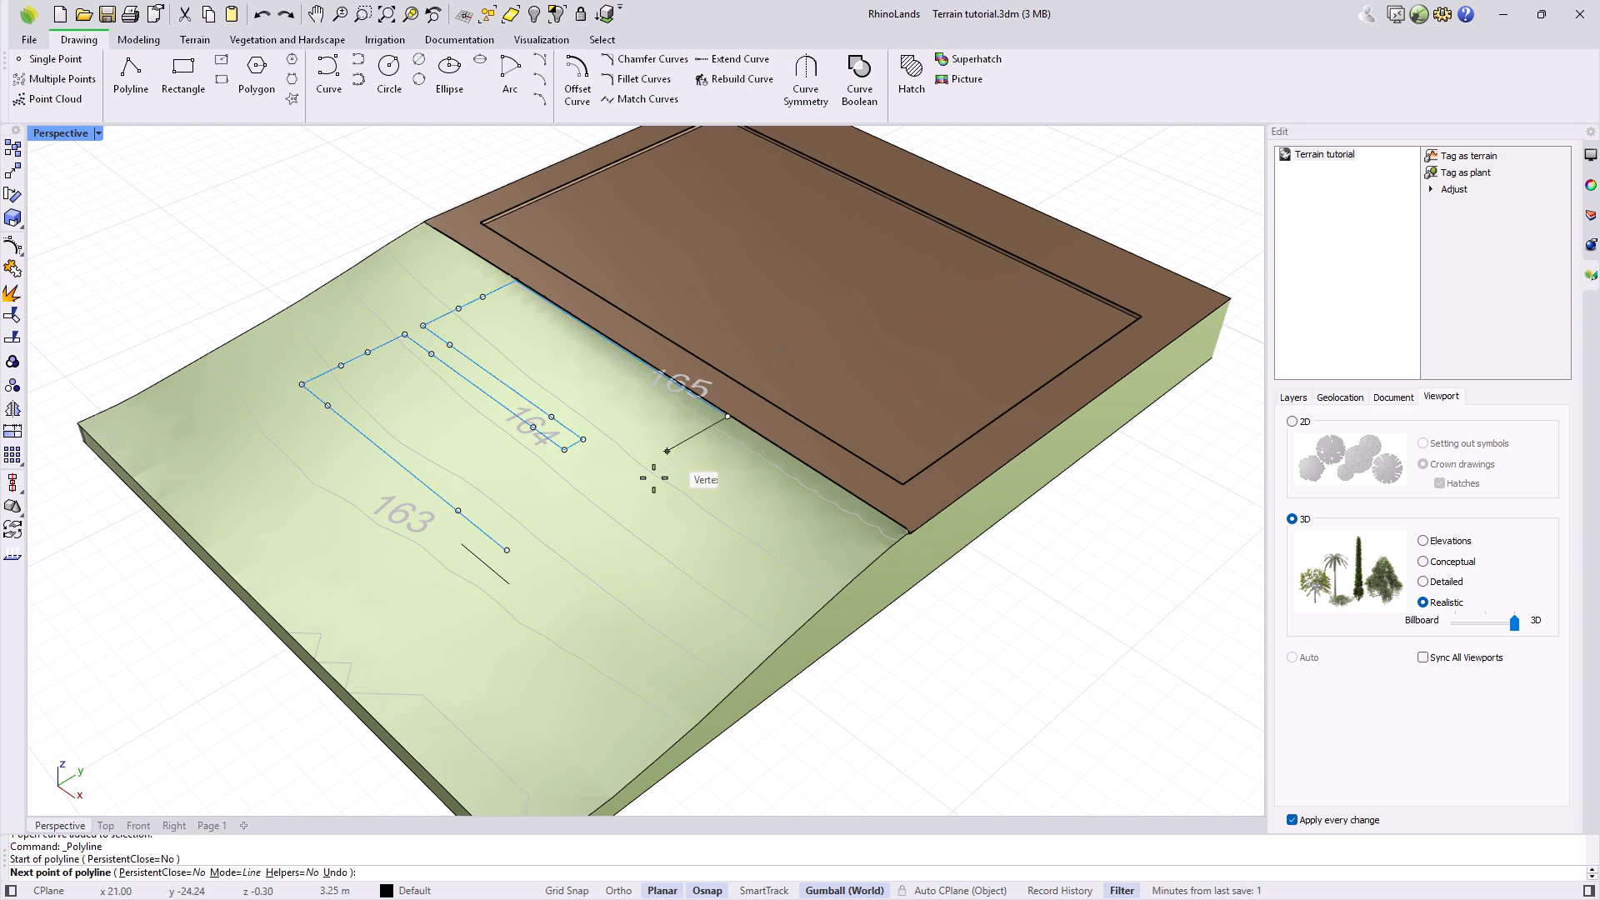
left_click(509, 584)
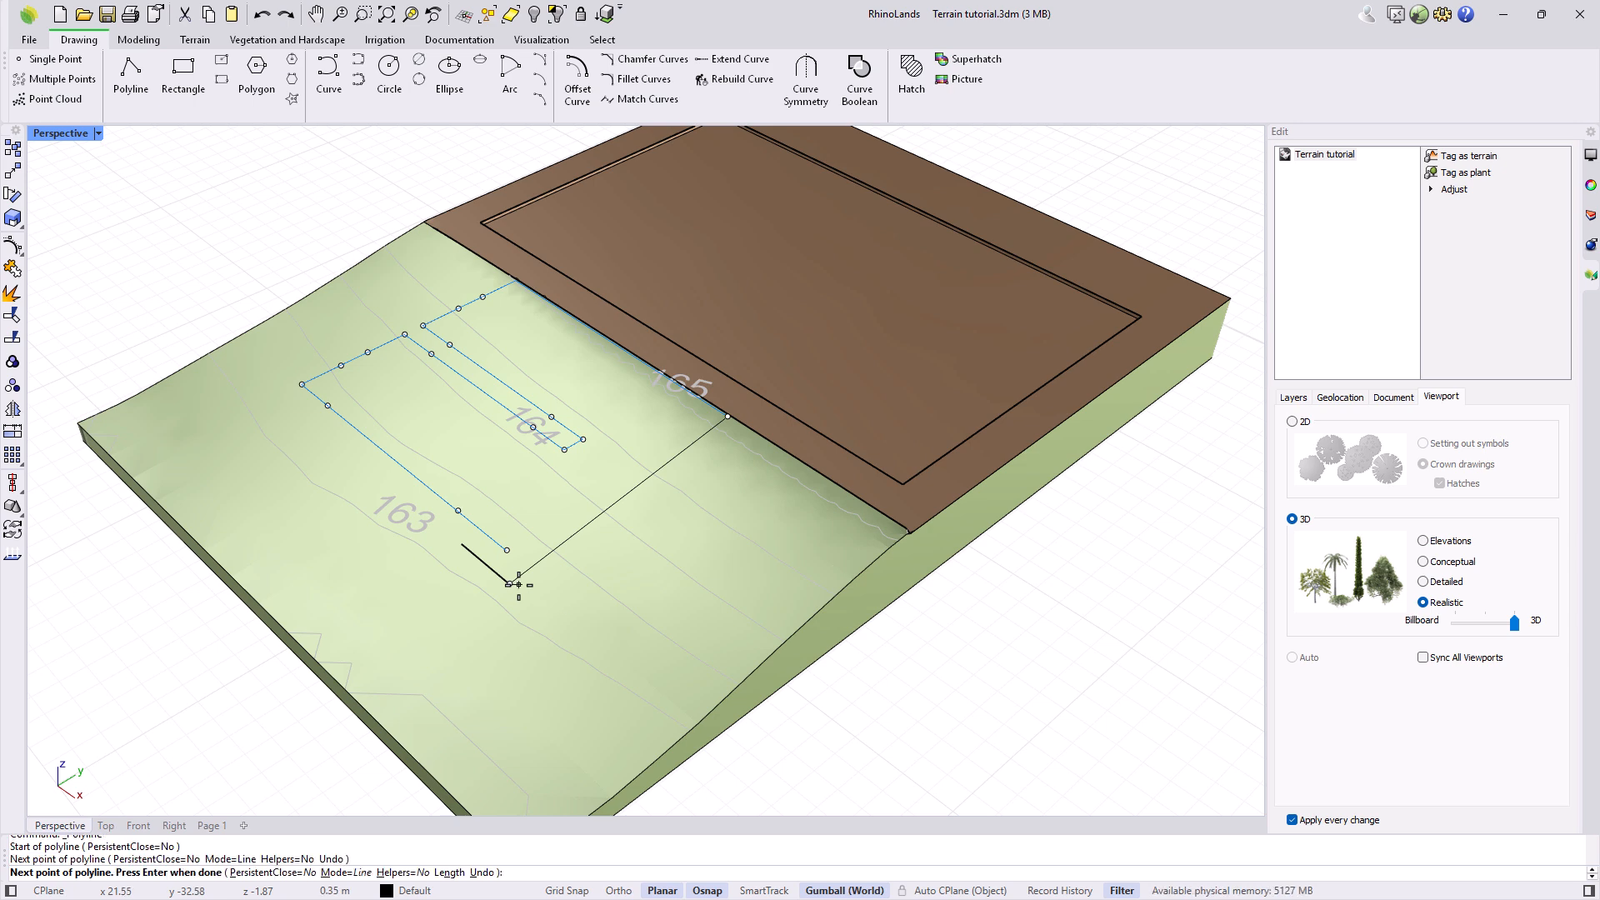
key("Return")
key("Escape")
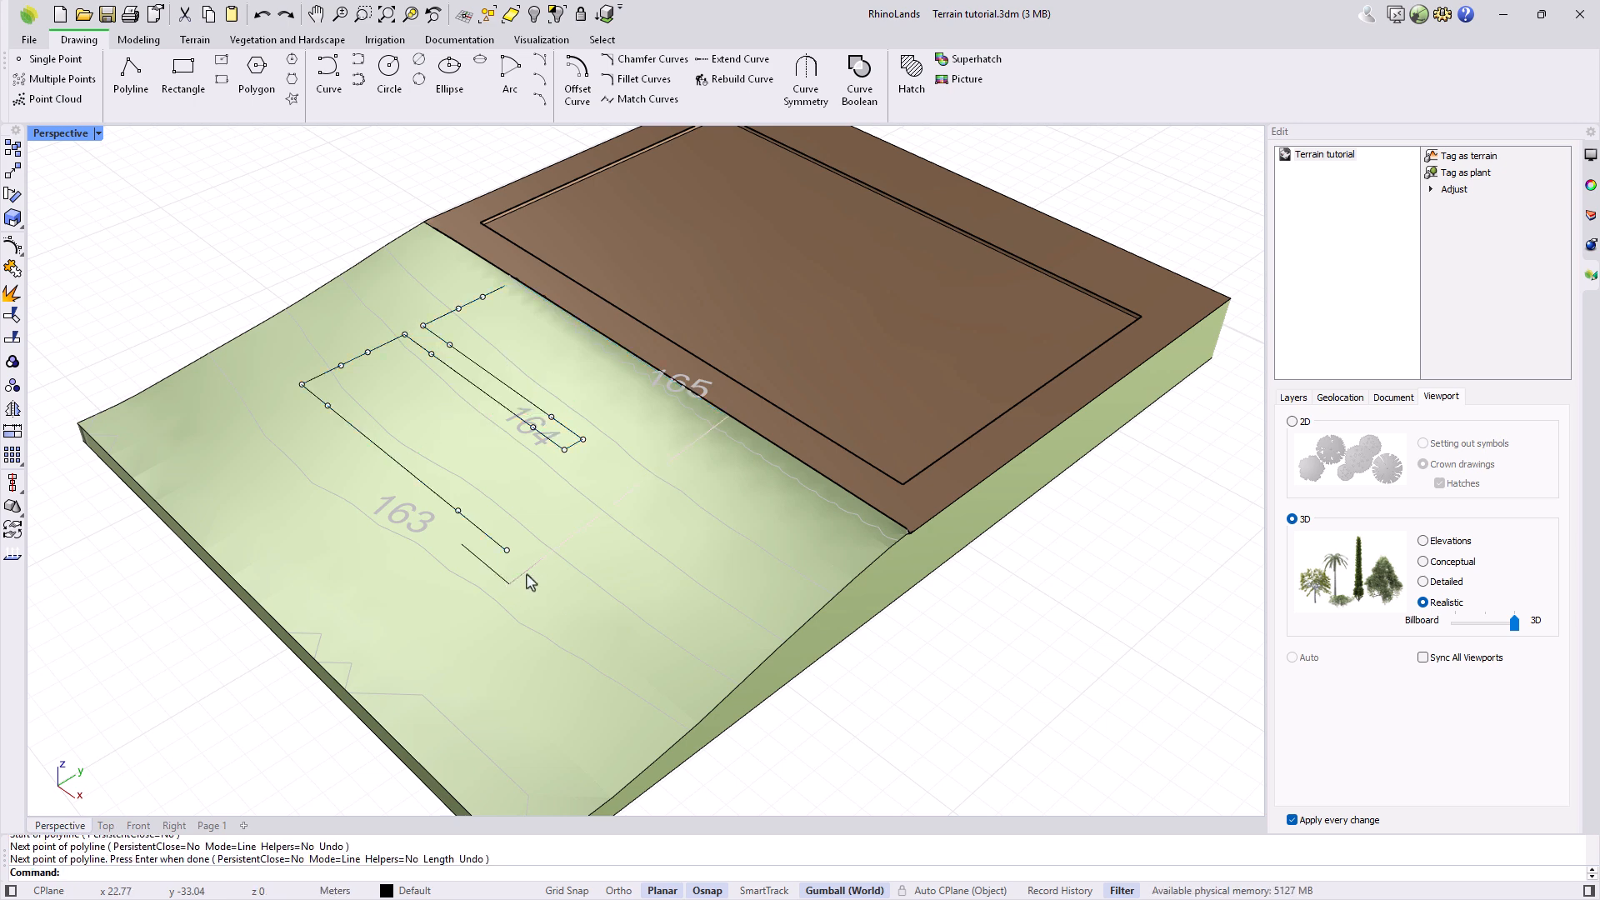
Step: Select the sloped connecting line and measure the vertical height between its ends with a Linear Dimension in the Right view
left_click(528, 578)
key("Return")
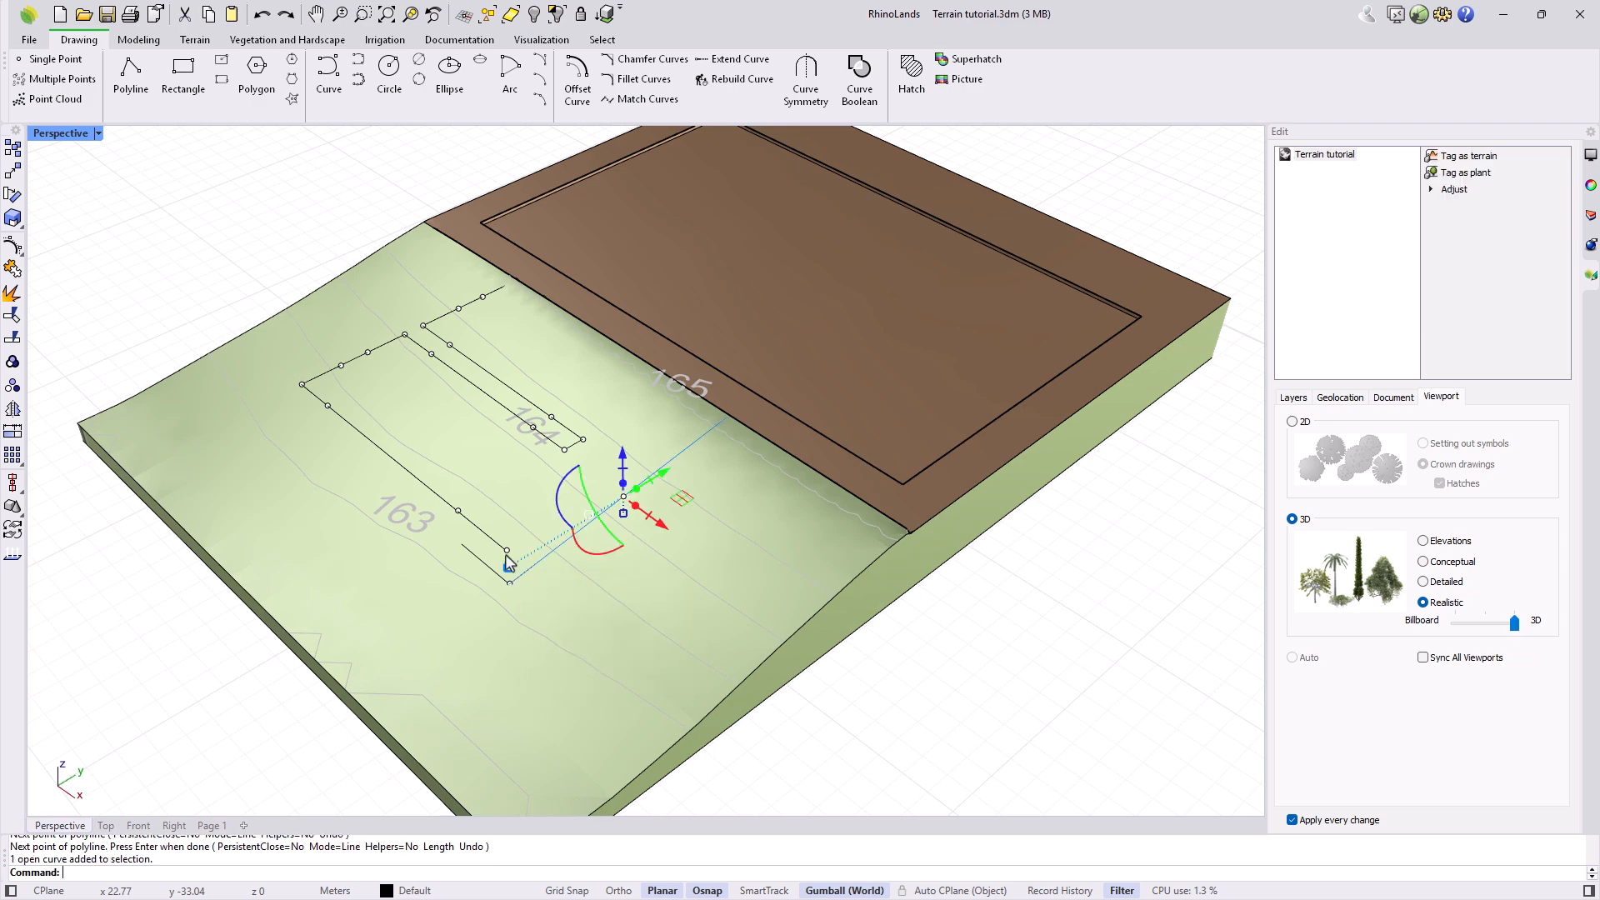
double_click(61, 133)
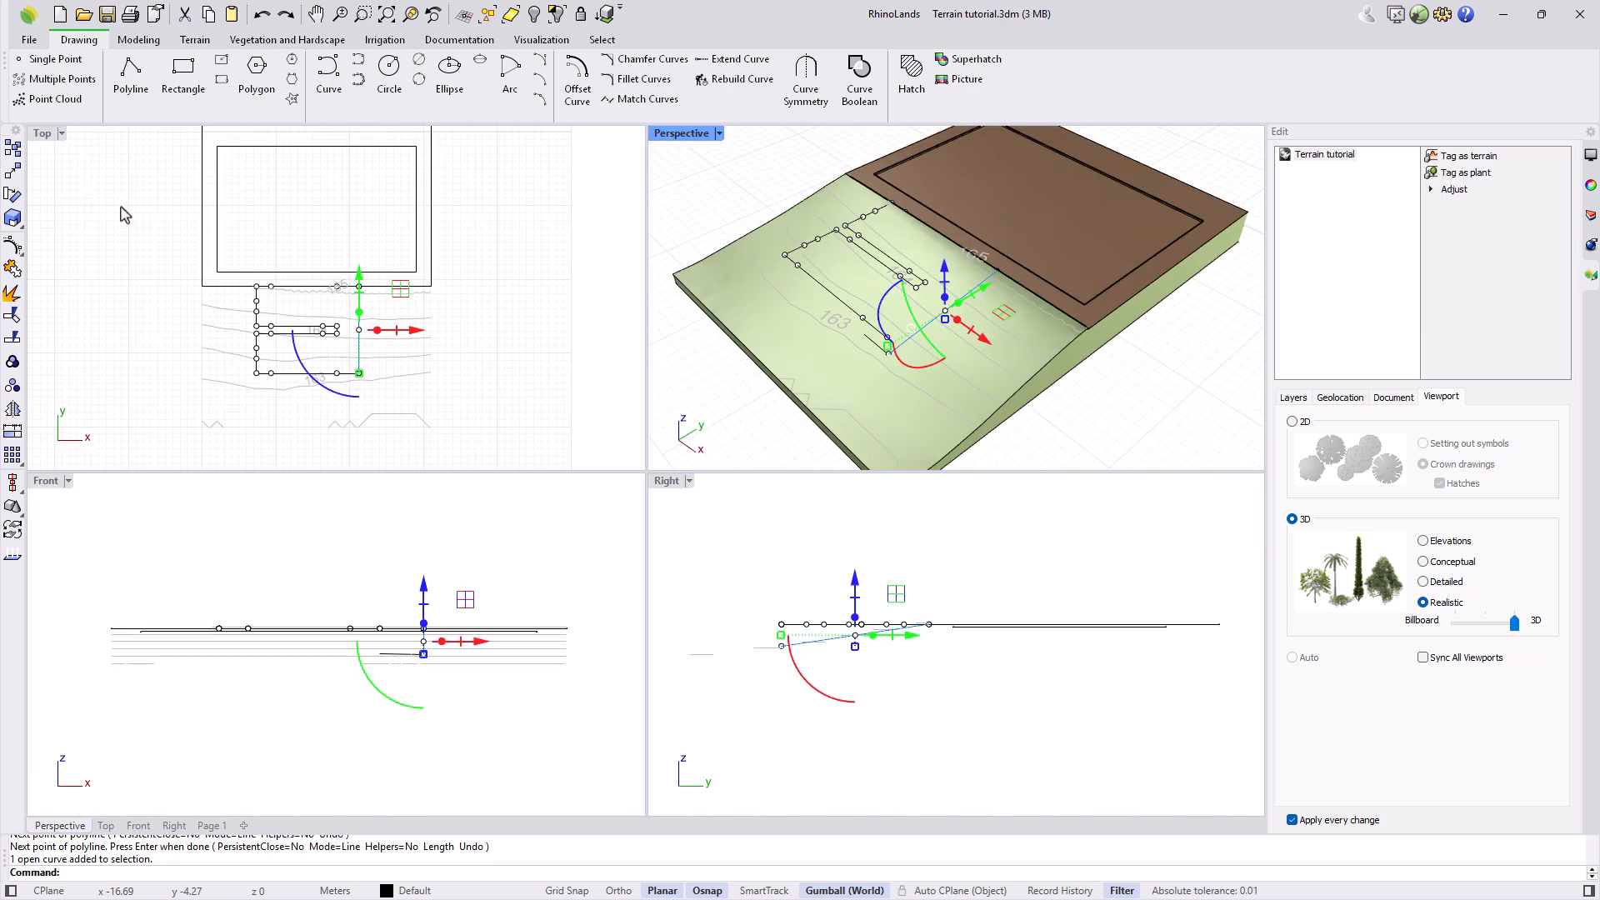
left_click(783, 630)
left_click(459, 39)
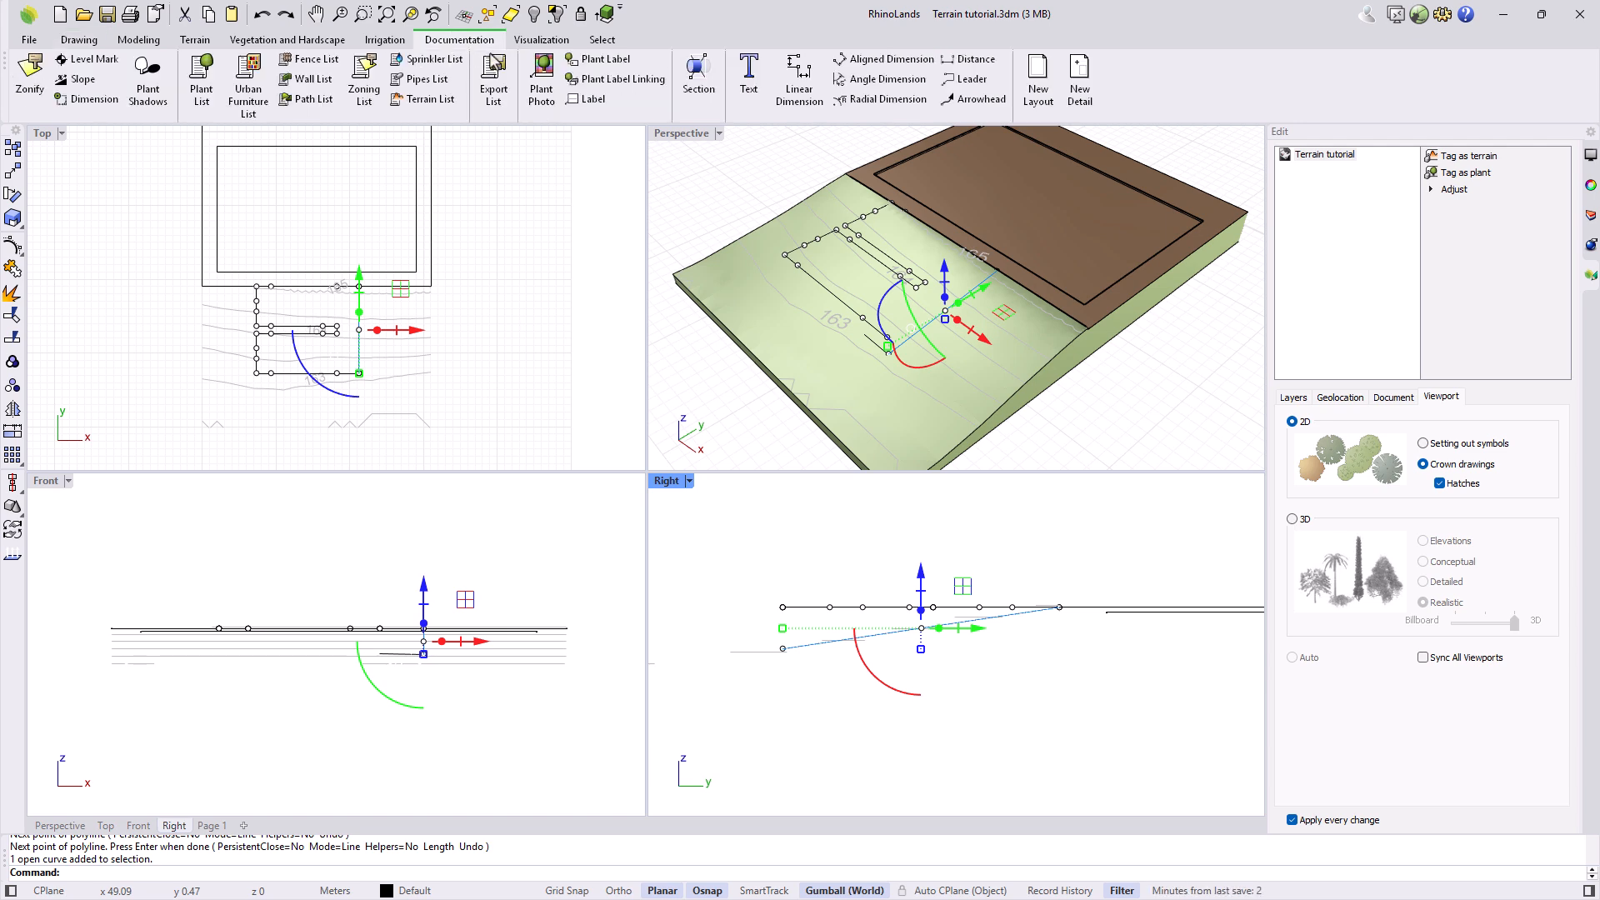
left_click(792, 77)
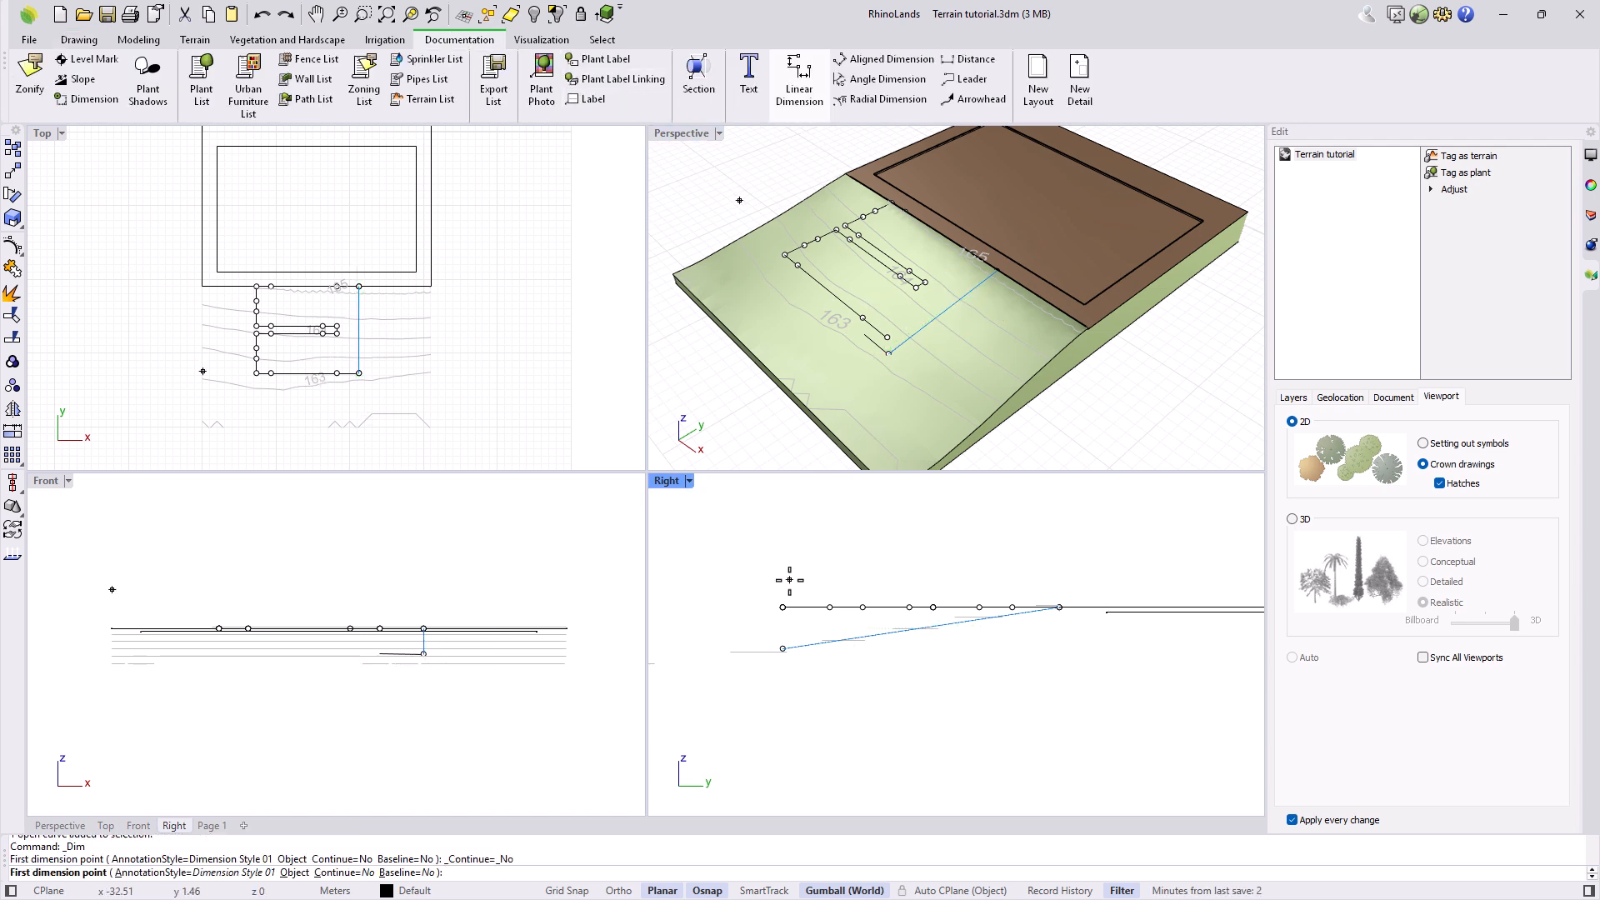
left_click(782, 648)
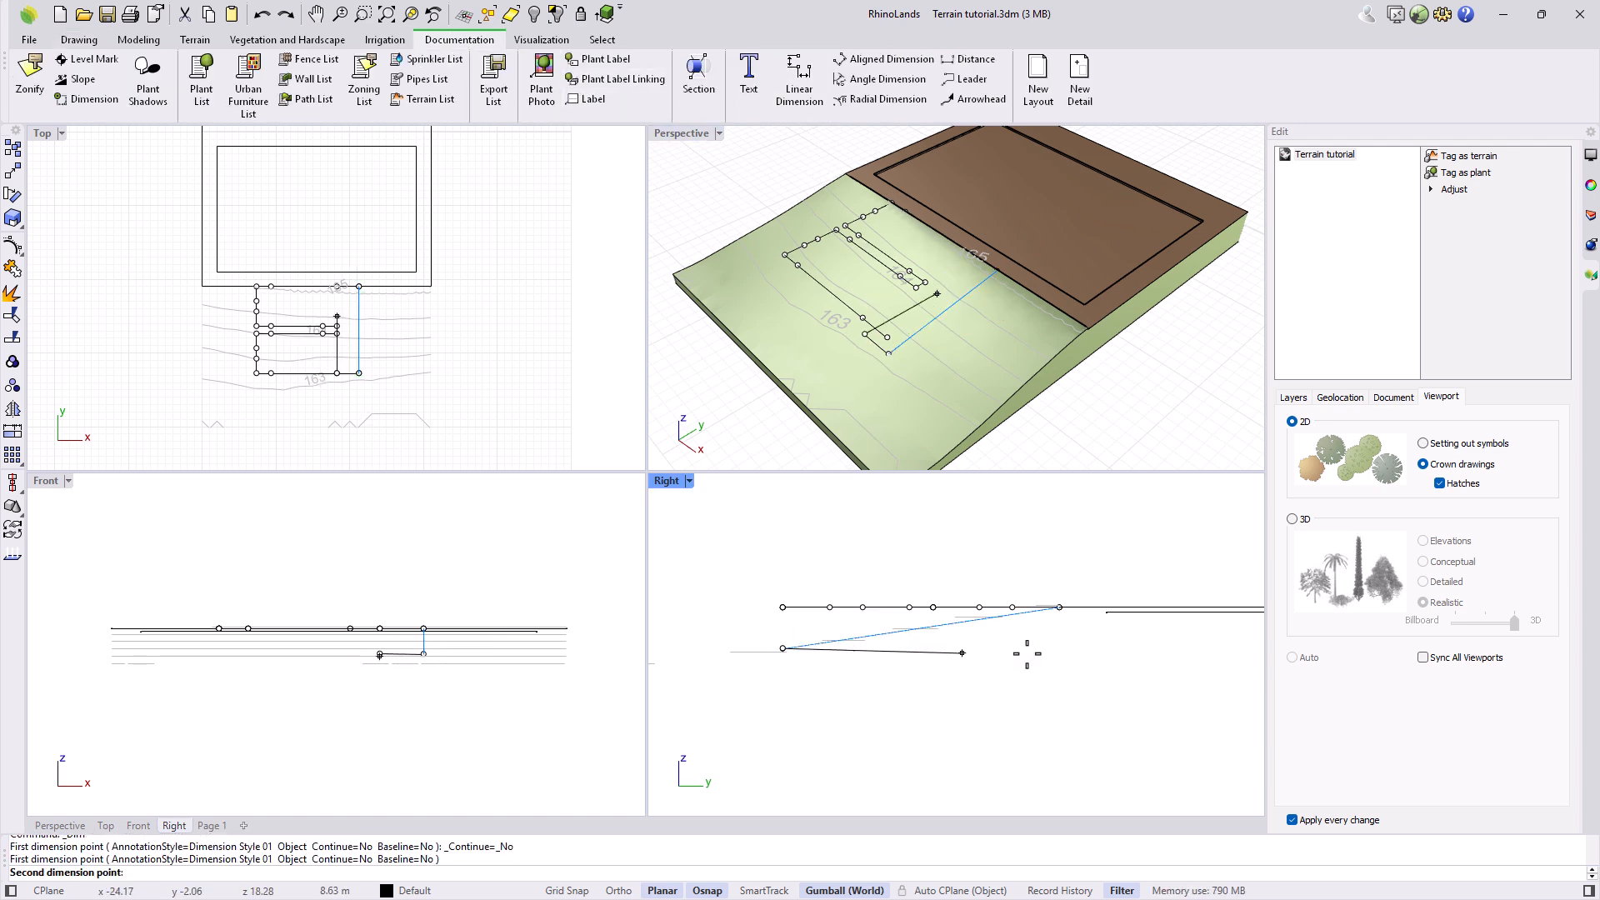
left_click(1059, 606)
scroll(1066, 638, "up", 8)
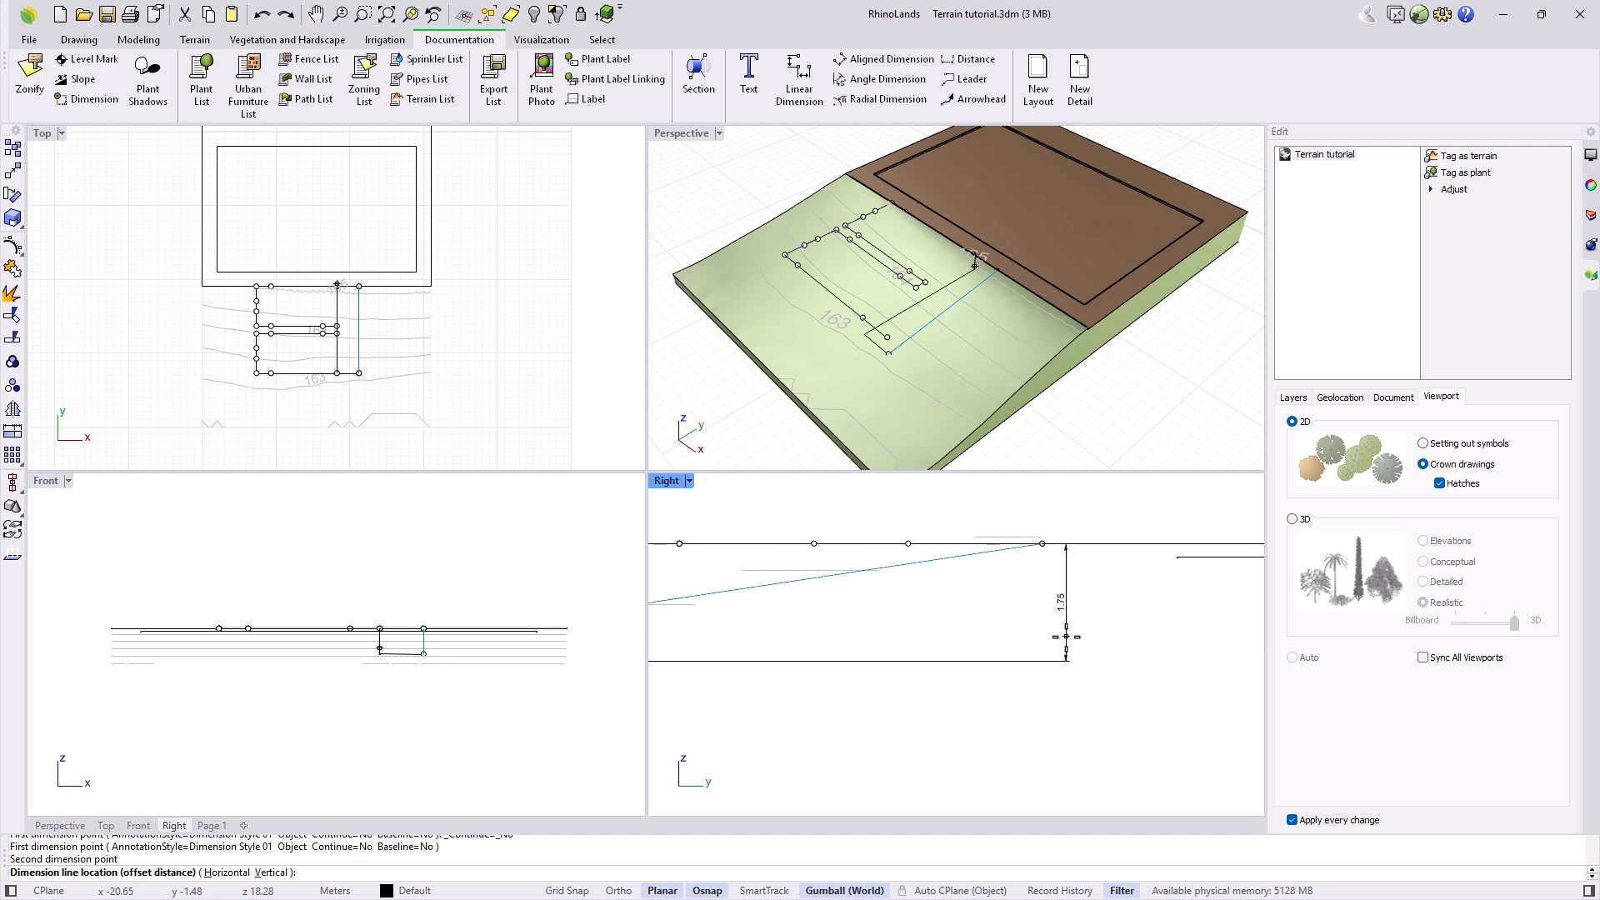
scroll(1066, 636, "up", 1)
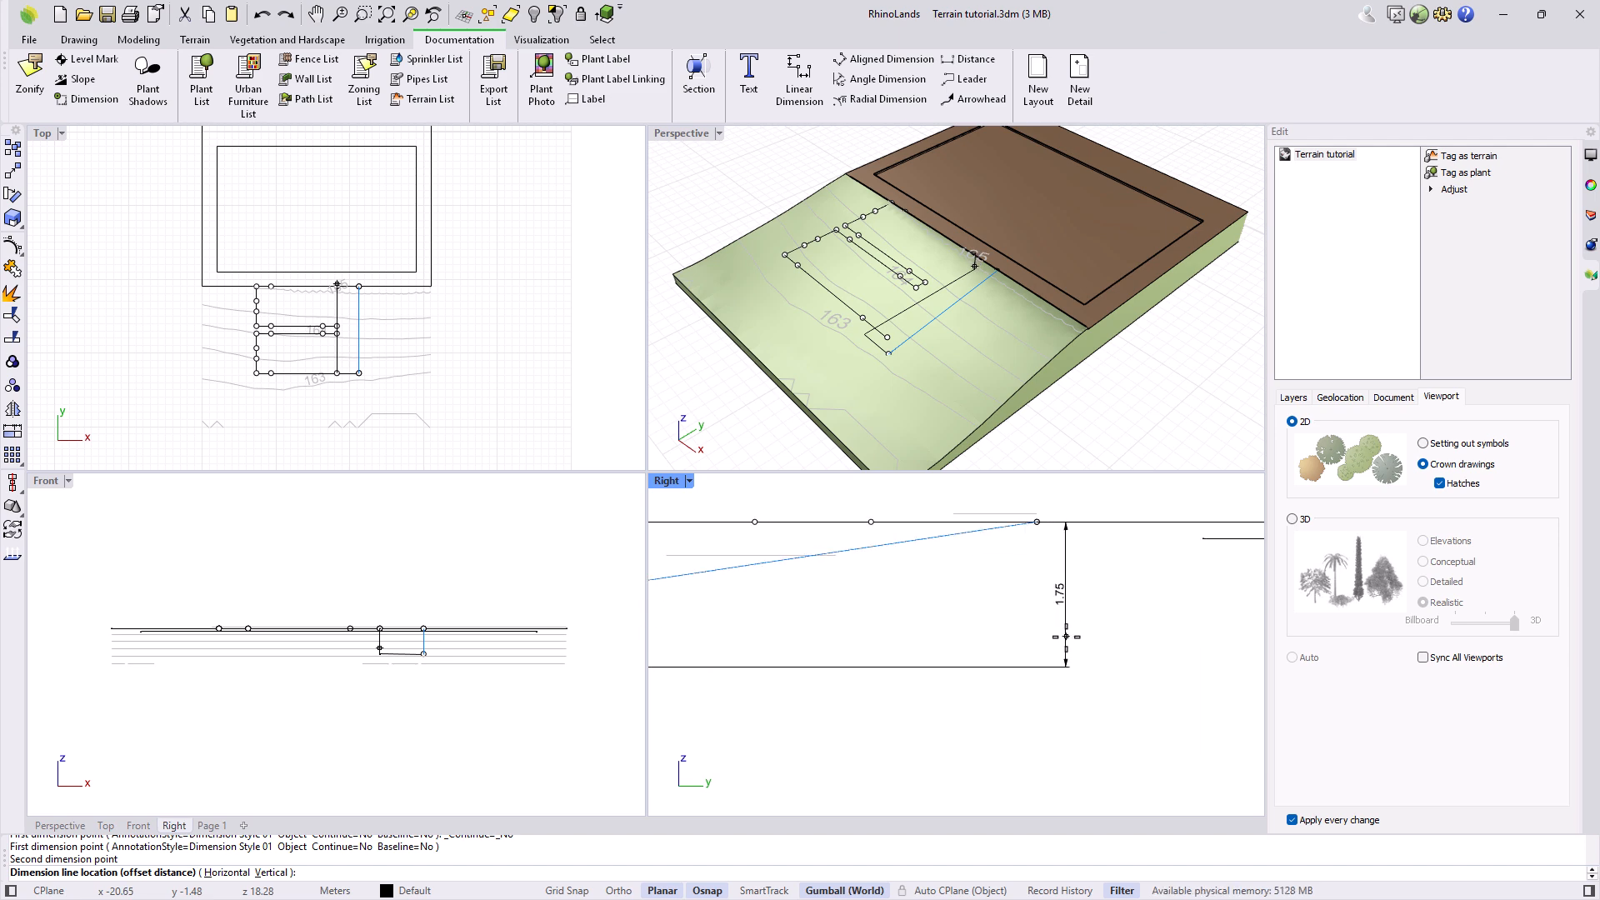
left_click(1065, 636)
scroll(1064, 640, "down", 3)
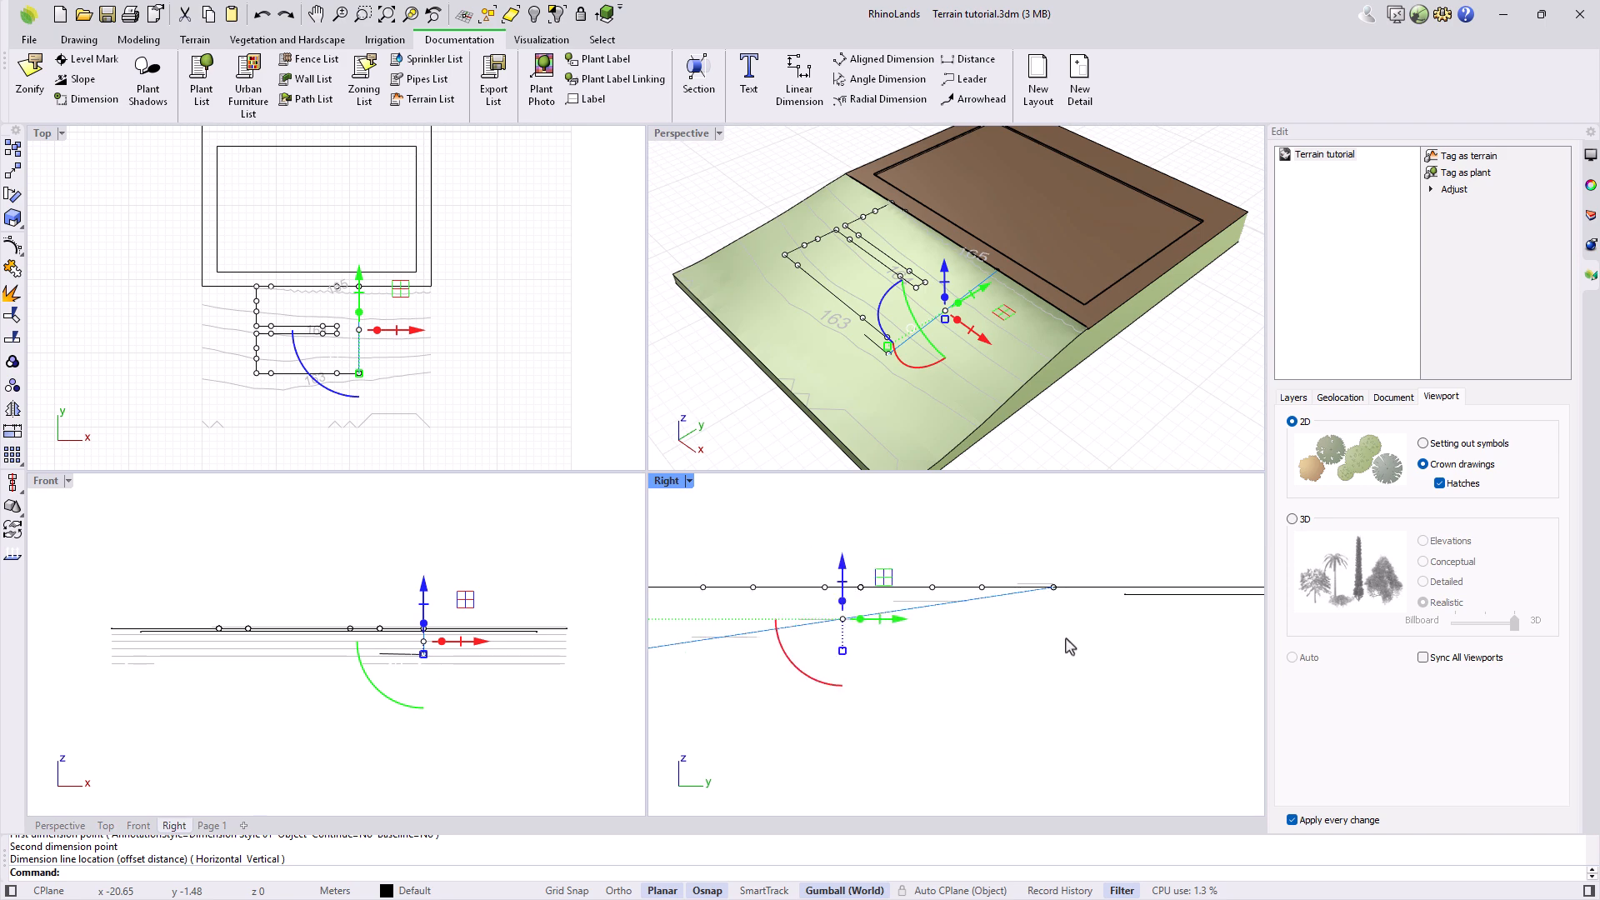
scroll(977, 685, "down", 2)
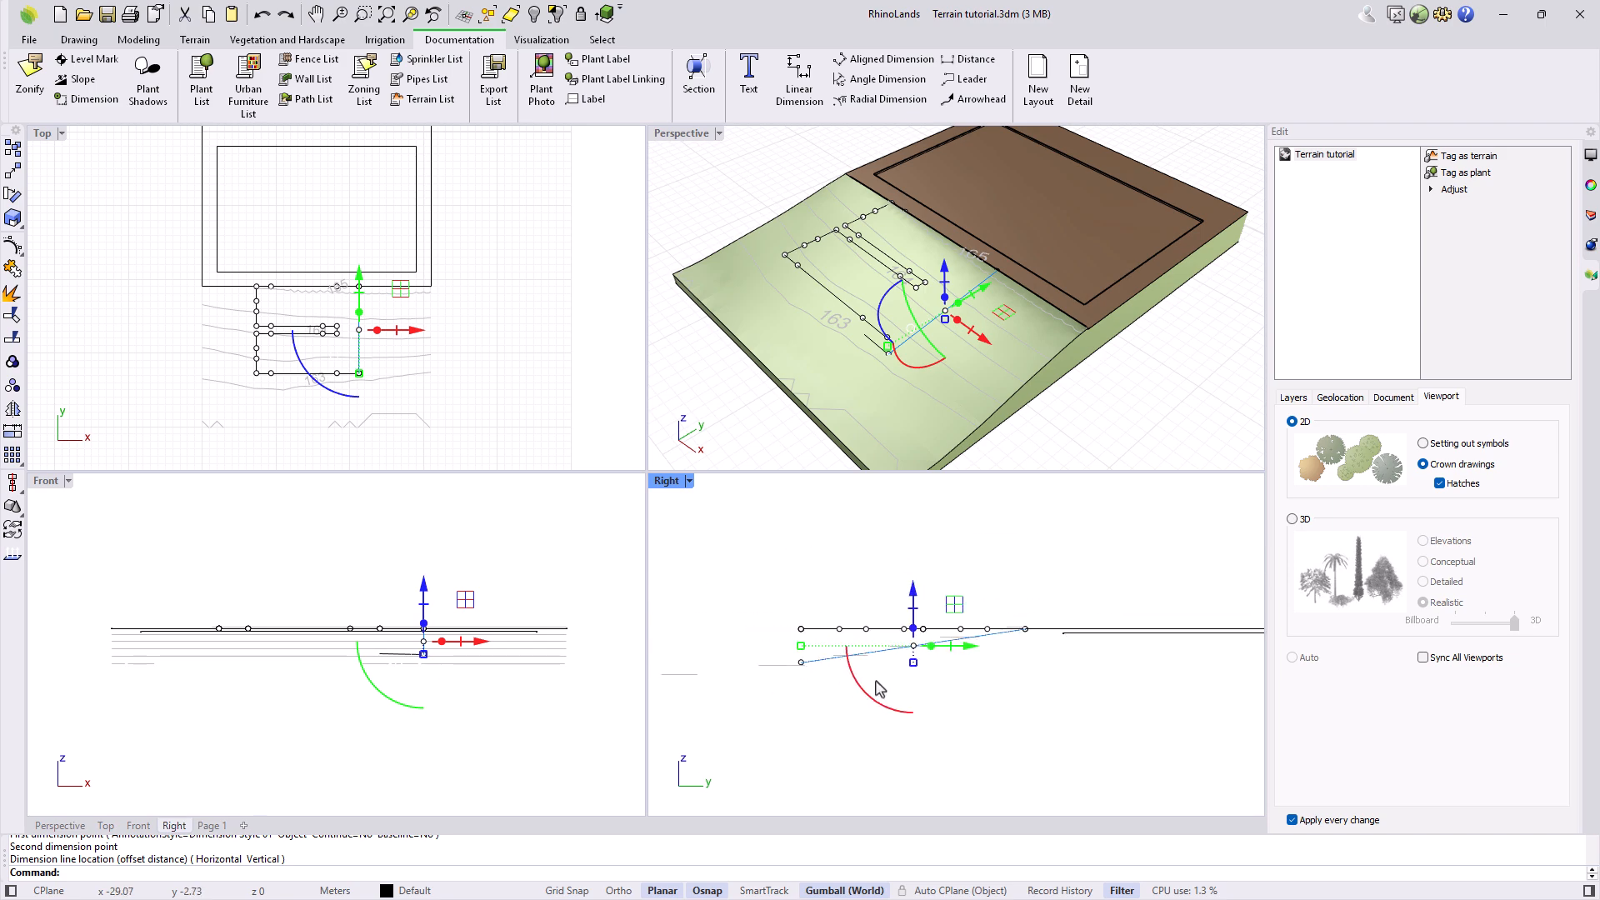
Step: In the maximized Perspective view, delete the sloped connecting line and the short helper line on the terrain
double_click(671, 136)
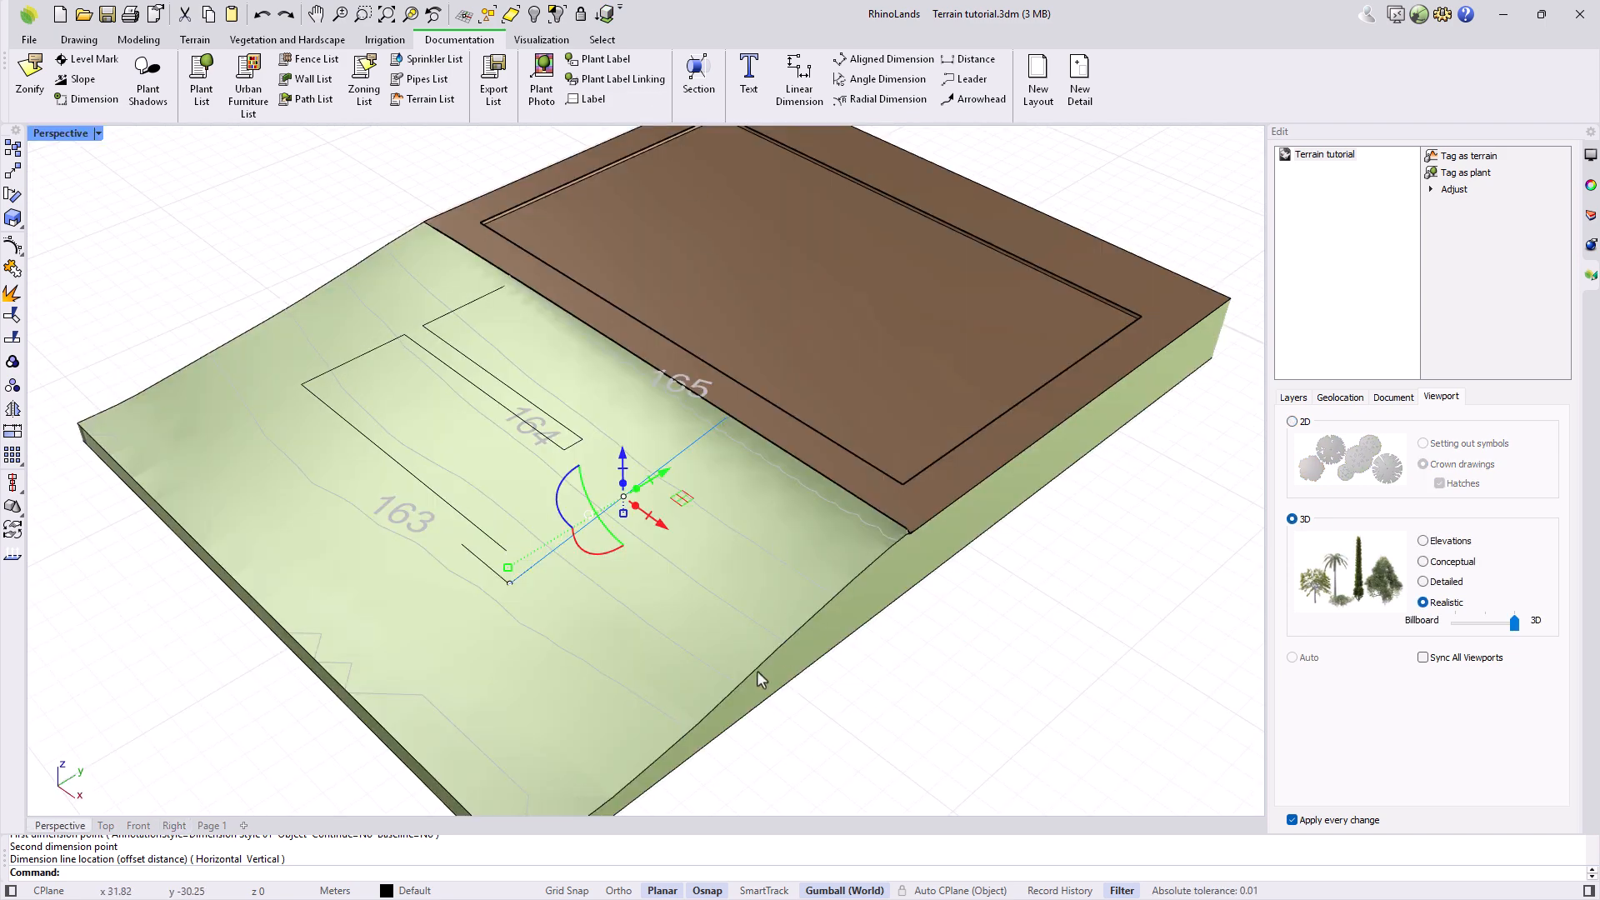
key("Delete")
left_click(499, 583)
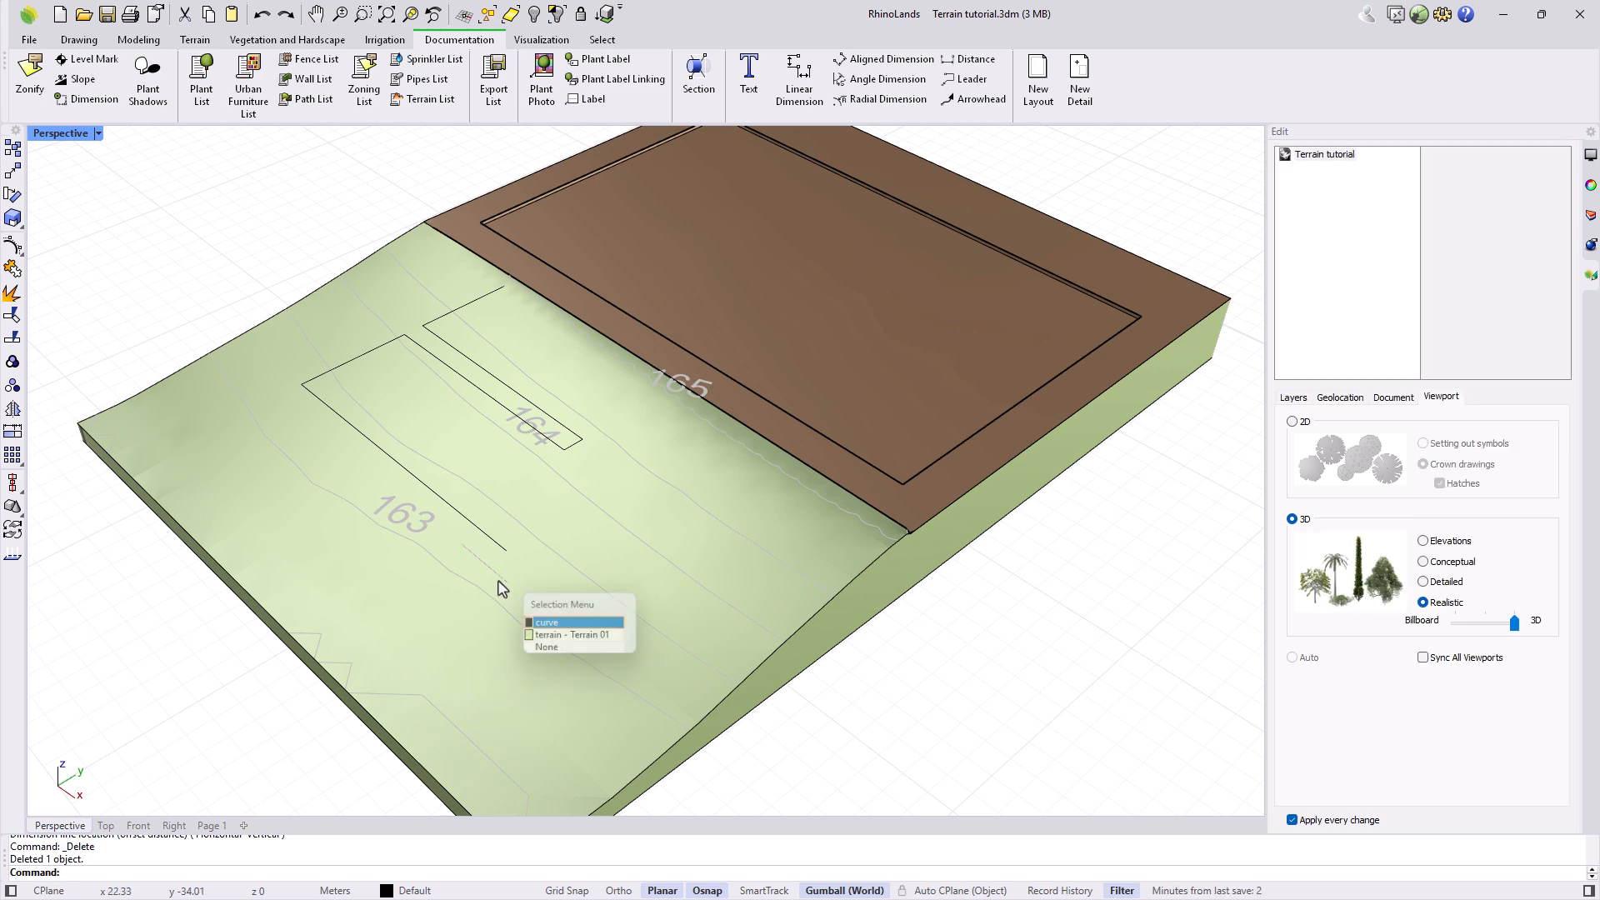
left_click(498, 581)
left_click(498, 581)
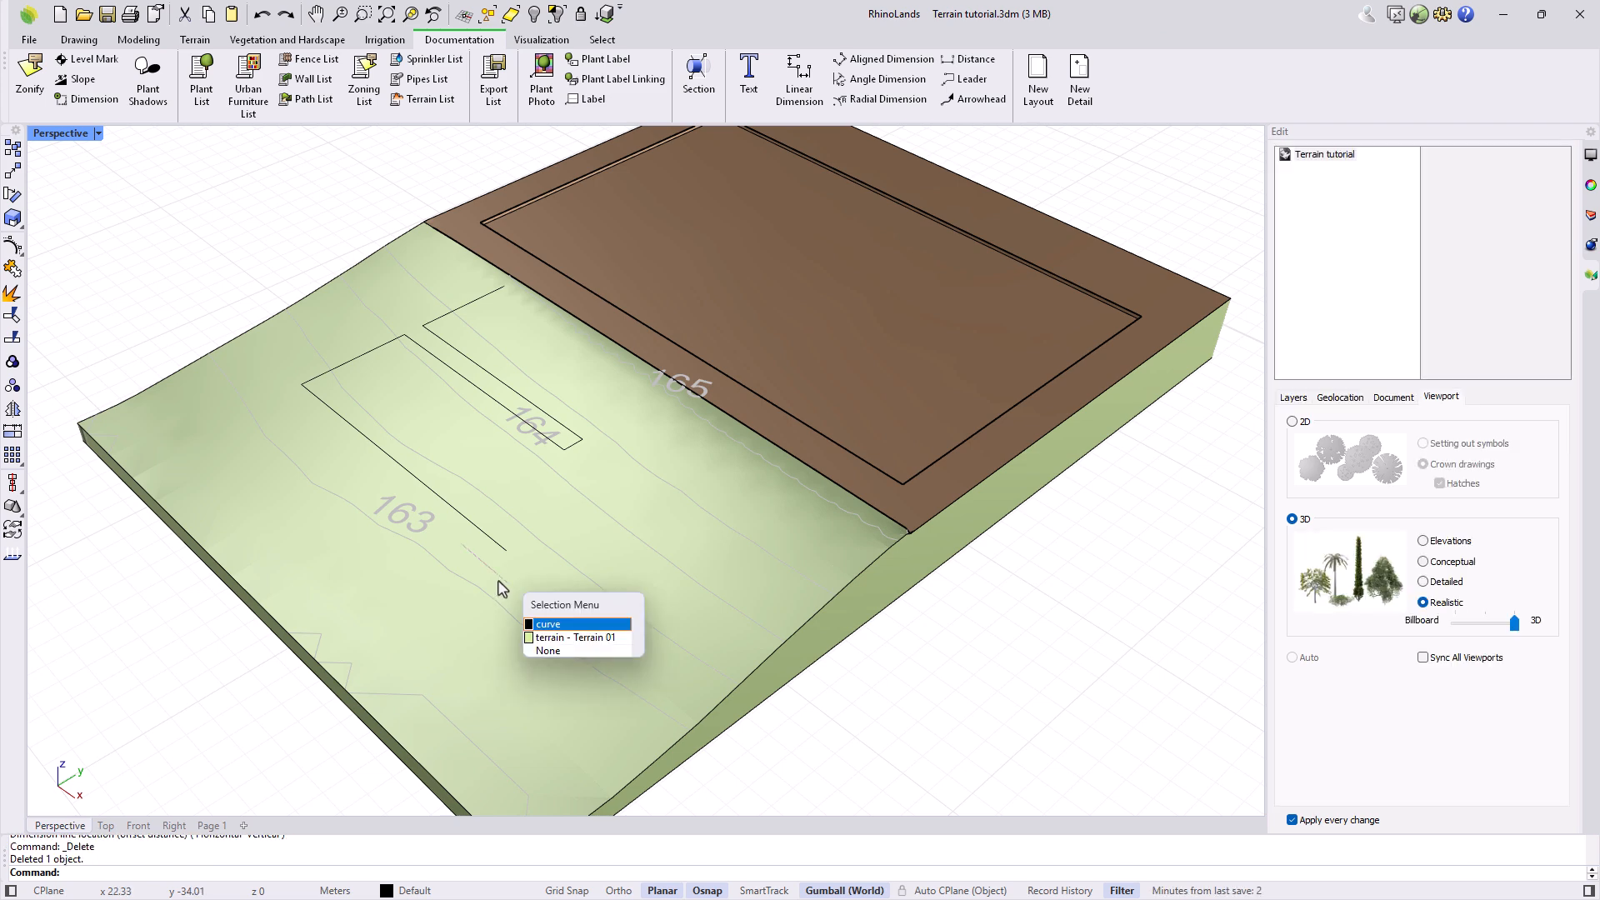
key("Return")
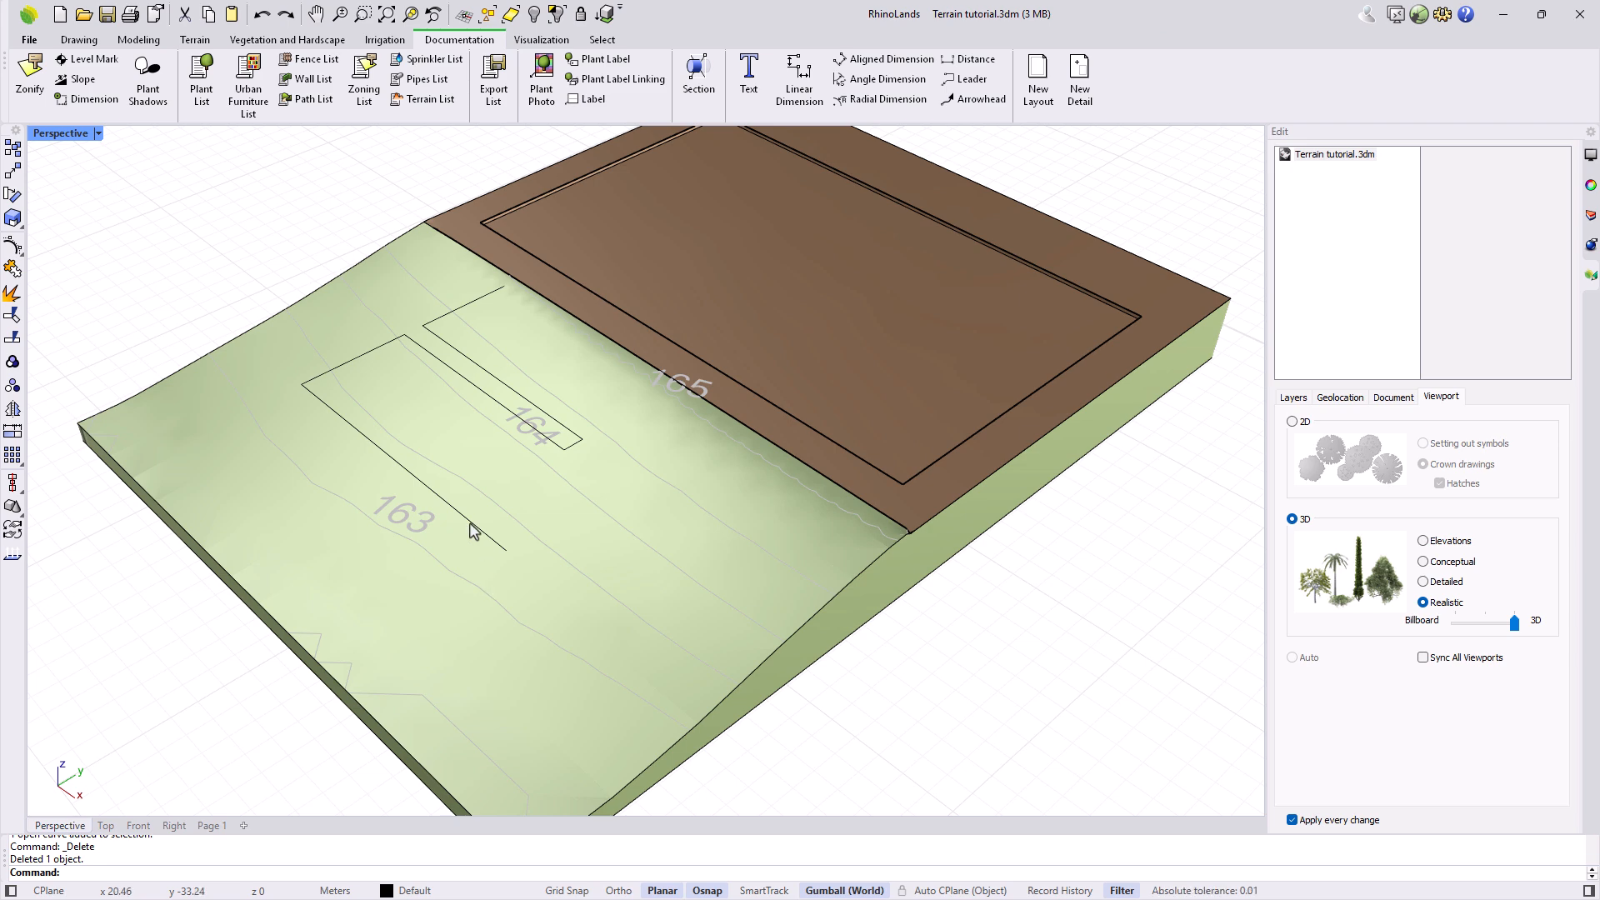
Step: Add a terrain path 2 m wide with a 90° slope angle along the switchback ramp polyline
left_click(195, 39)
left_click(377, 80)
left_click(421, 83)
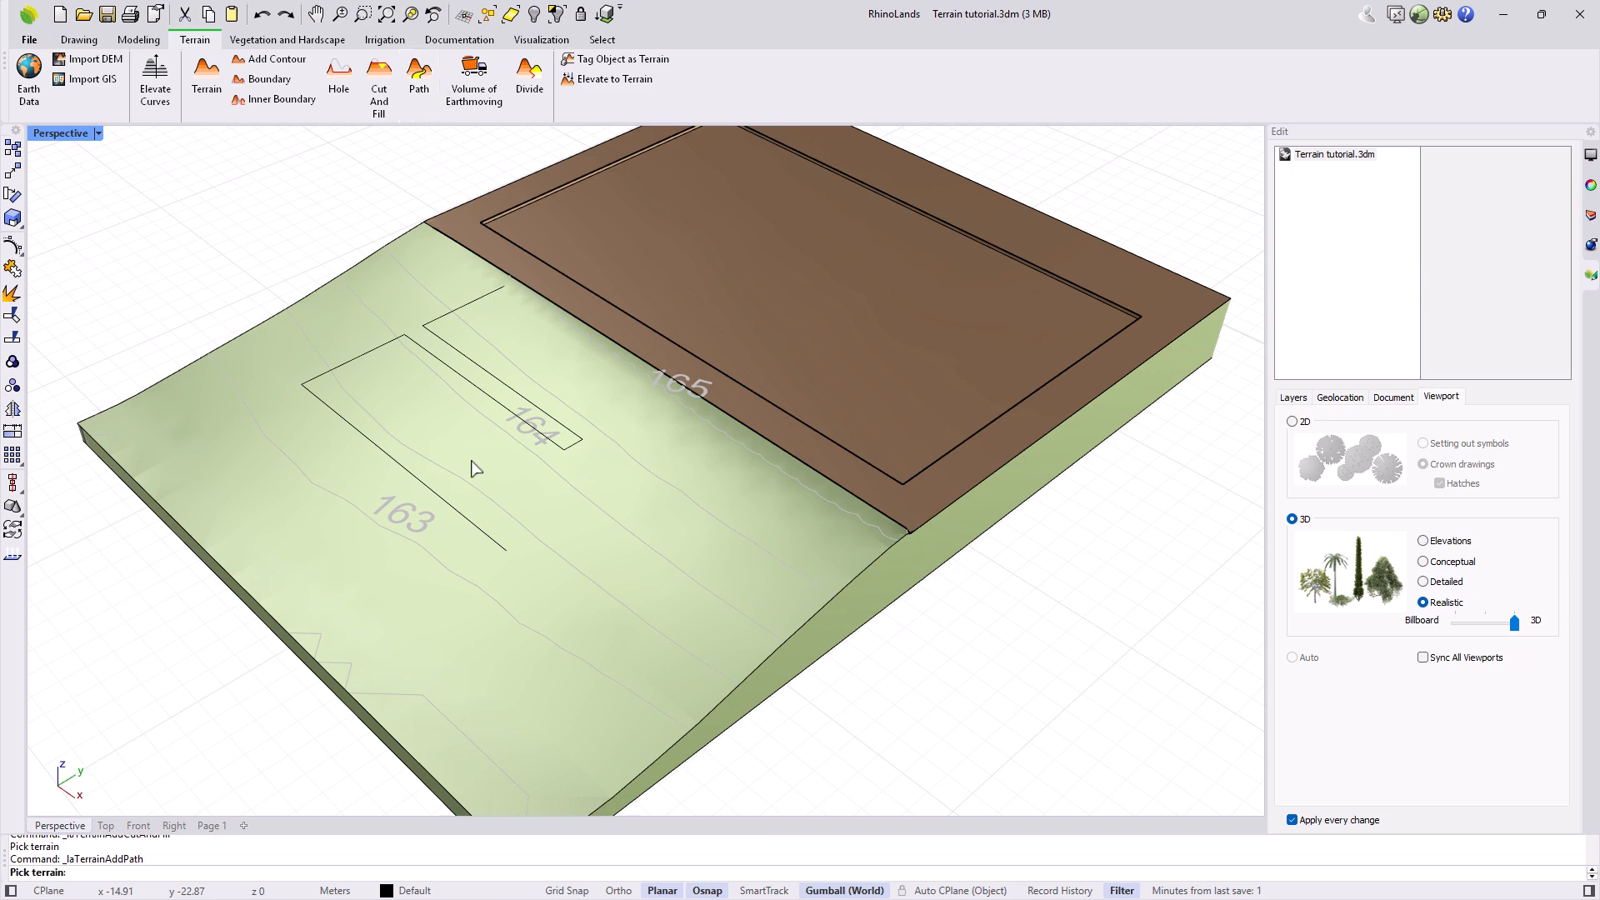
left_click(455, 516)
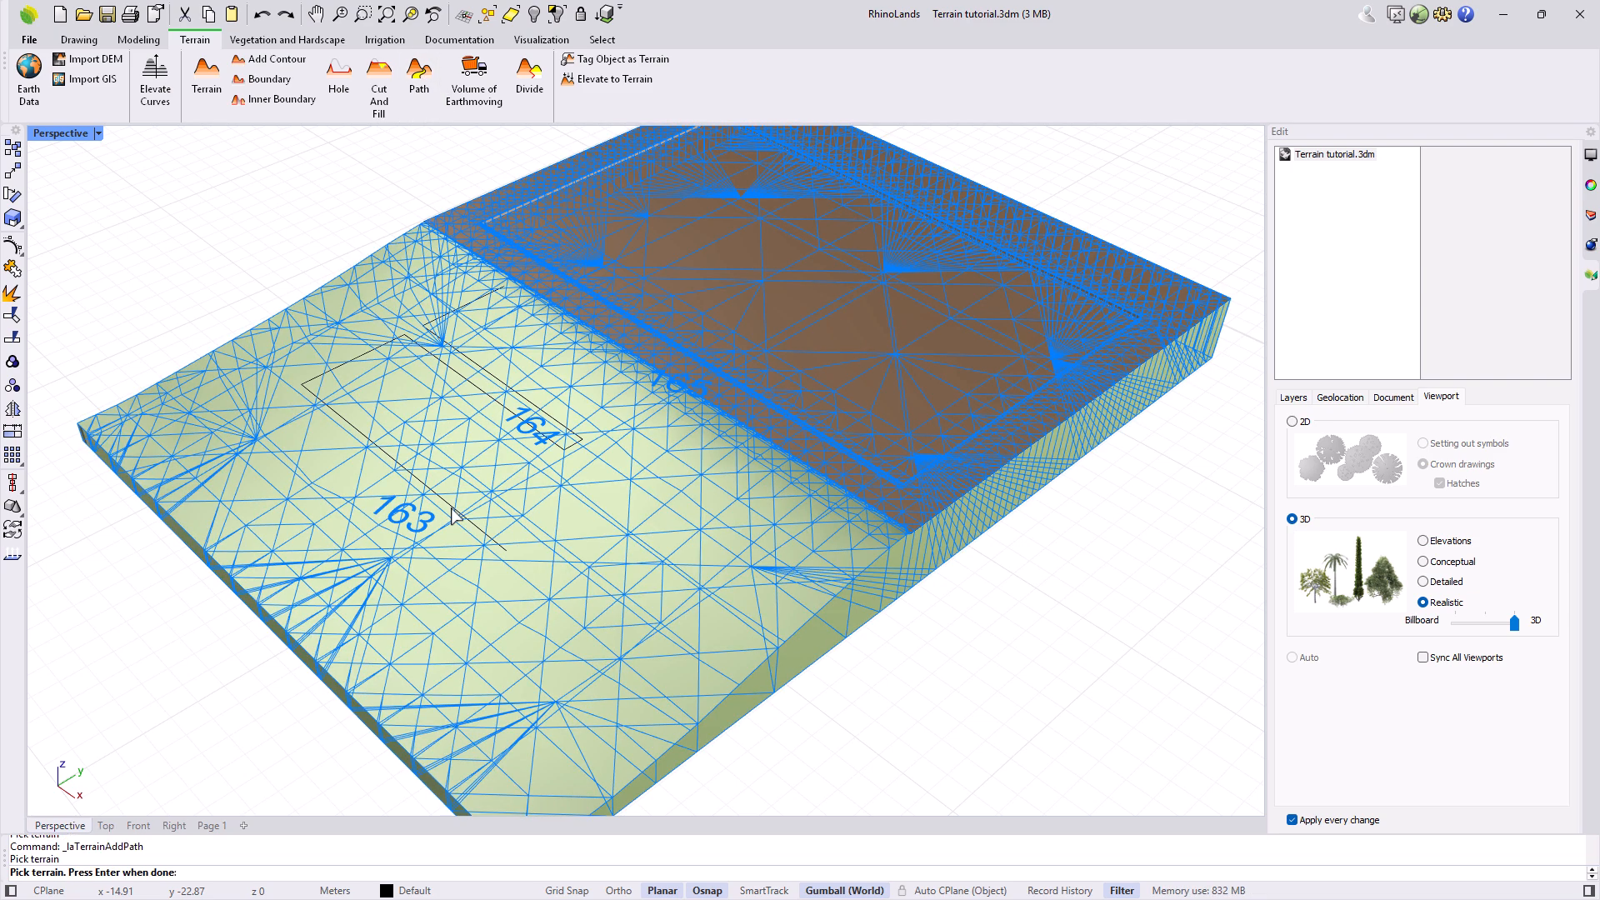
key("Return")
type("2")
key("Return")
type("90")
key("Return")
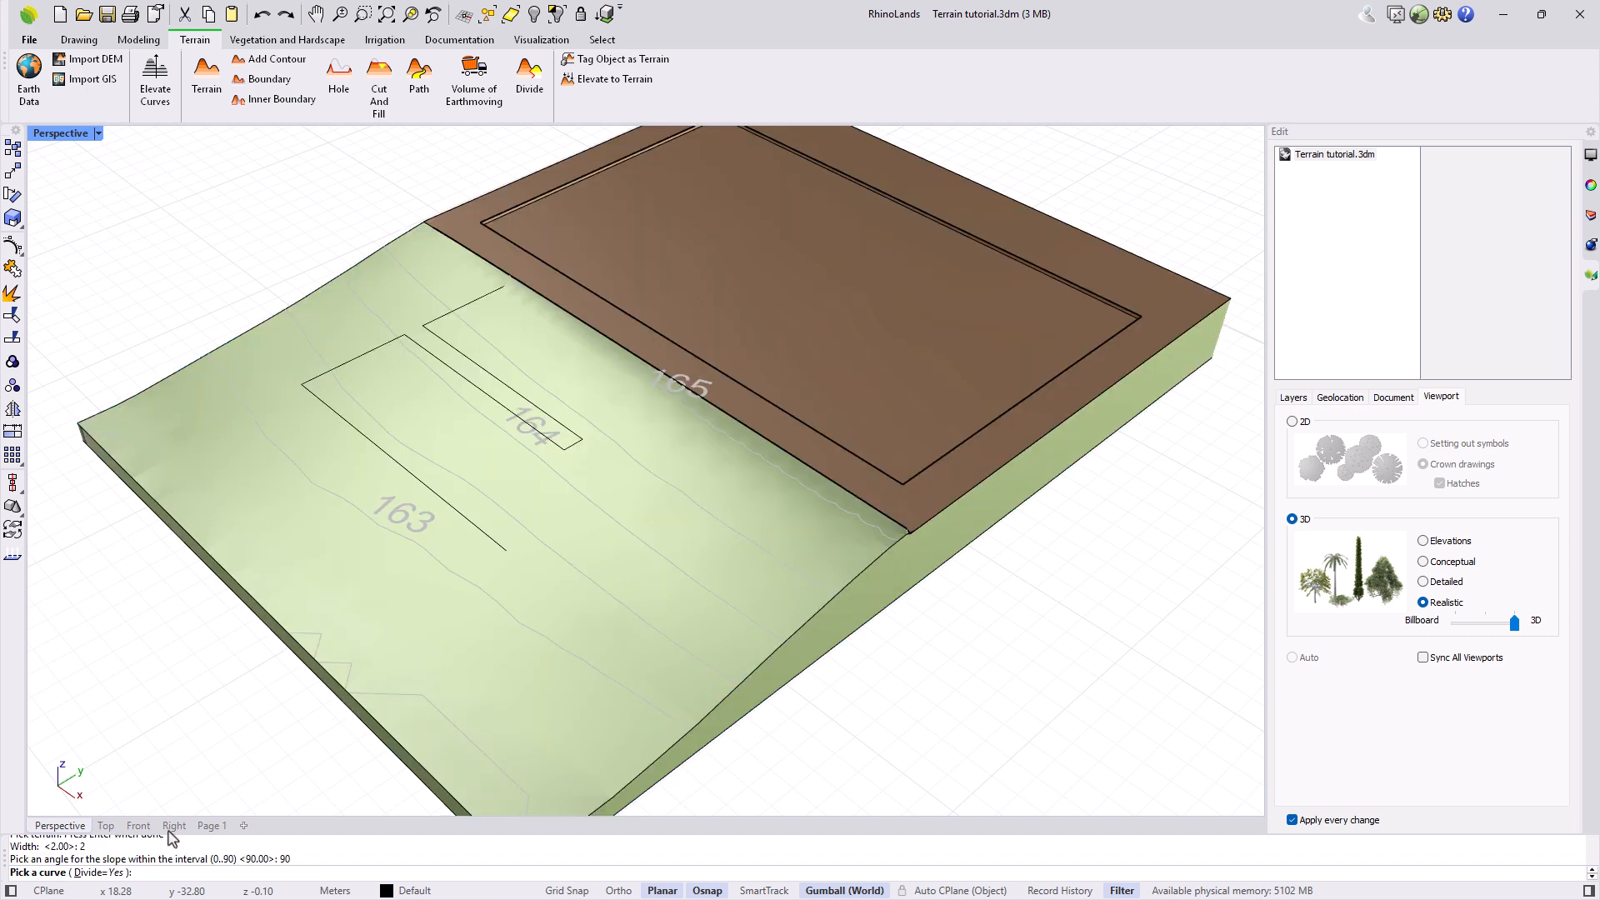
left_click(492, 546)
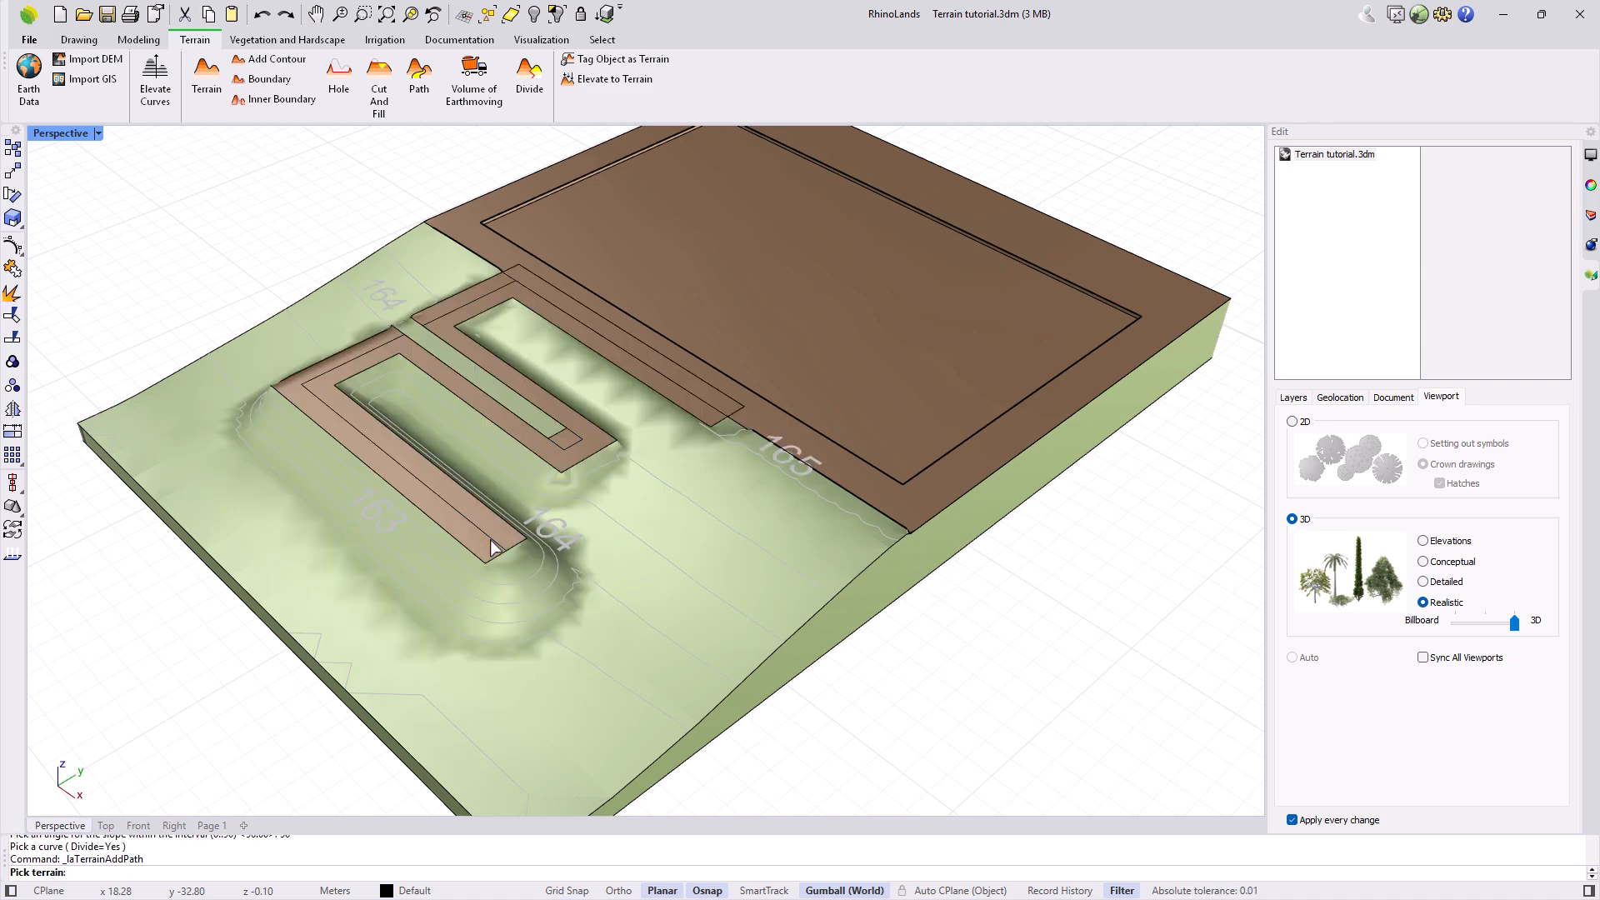
Step: Select the terrain's path, set its justification to Right and its cut angle to 90°
left_click(492, 545)
key("Return")
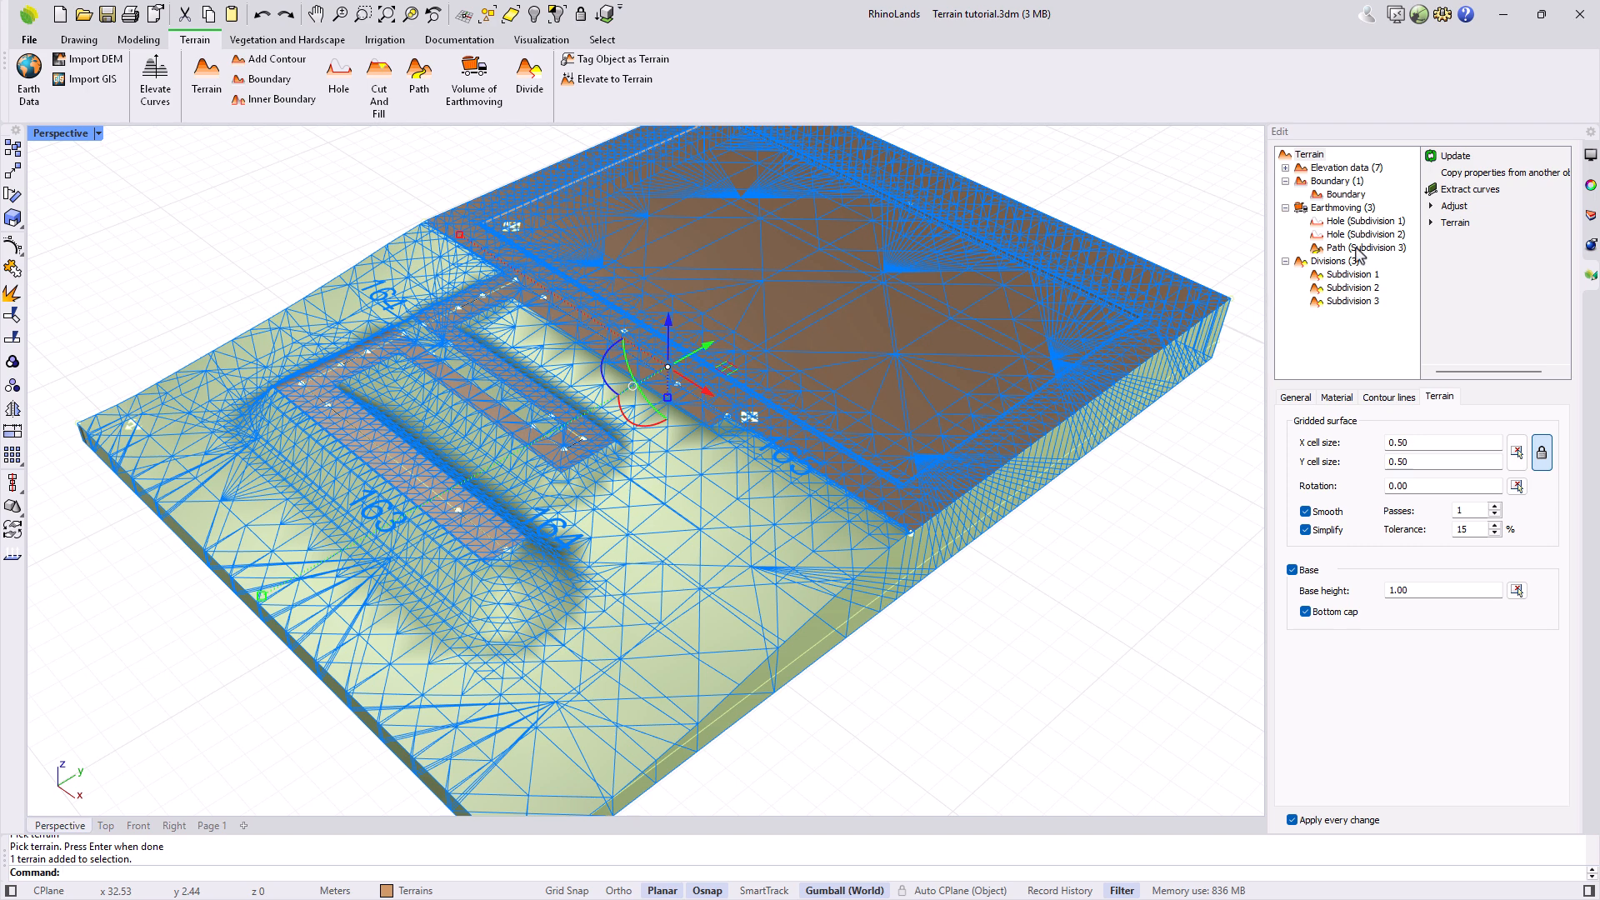
left_click(1359, 248)
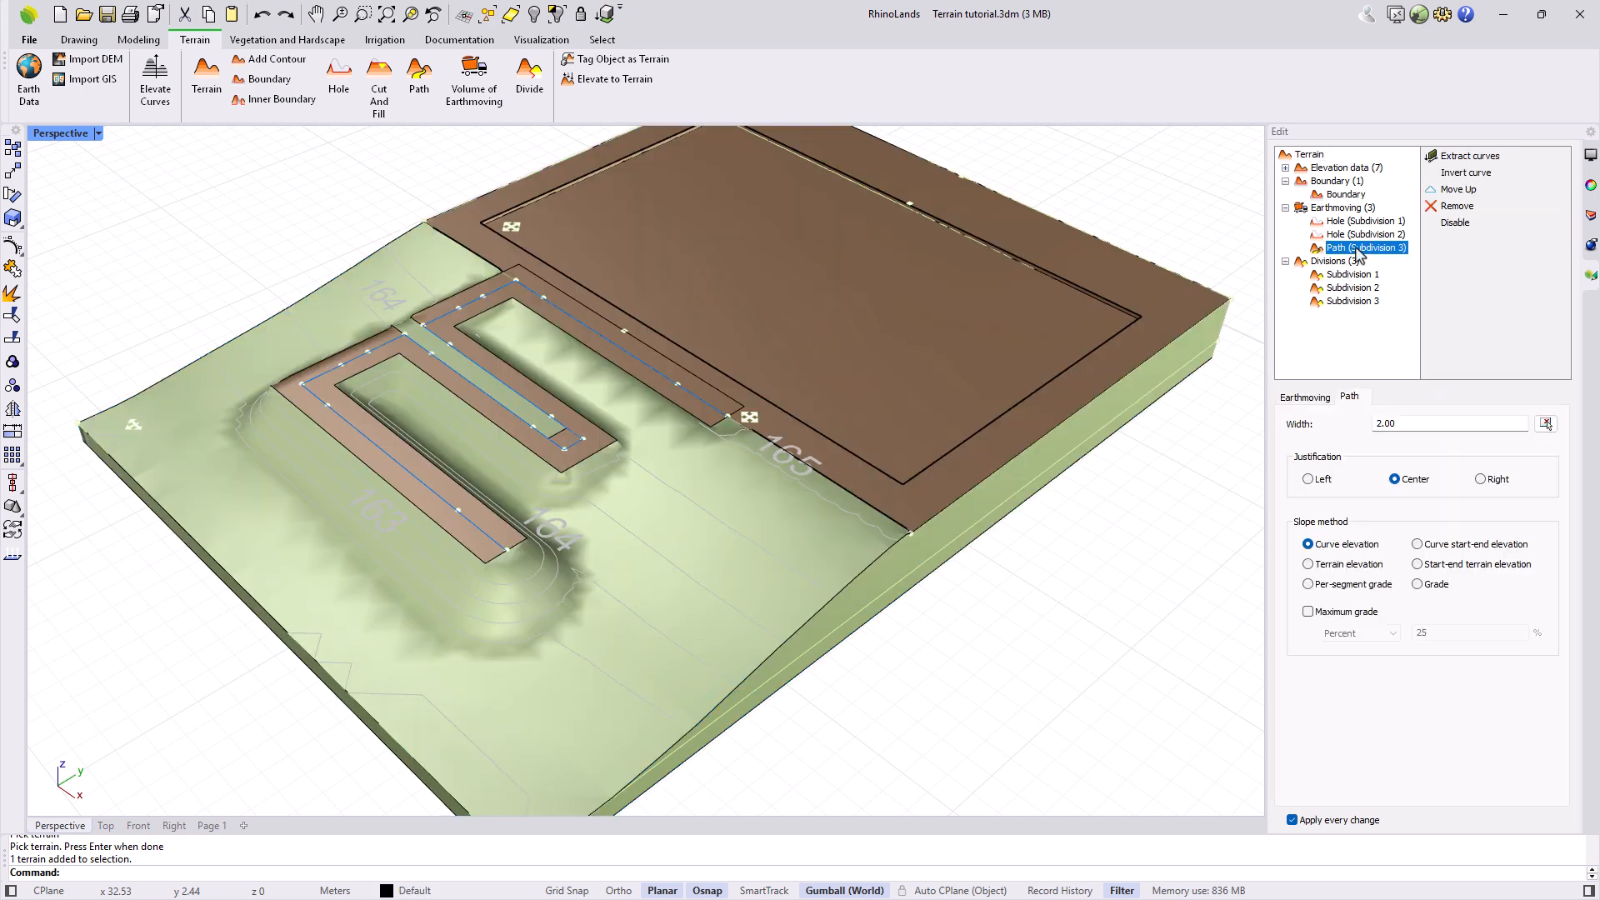
left_click(1480, 480)
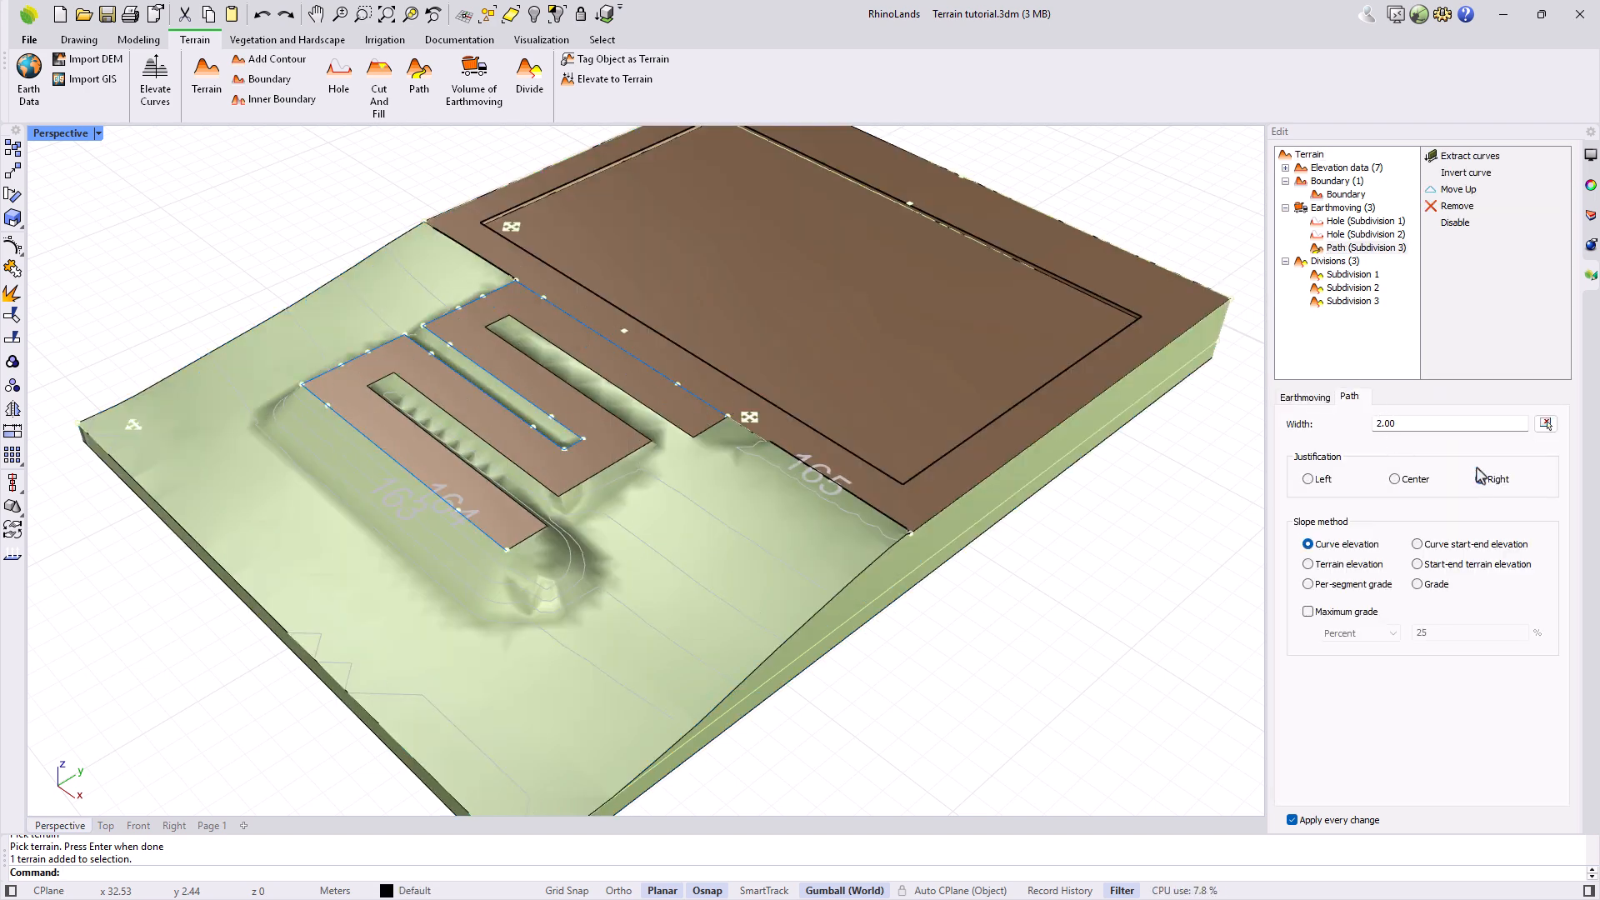
left_click(1323, 401)
left_click_drag(1408, 495, 1348, 497)
type("90")
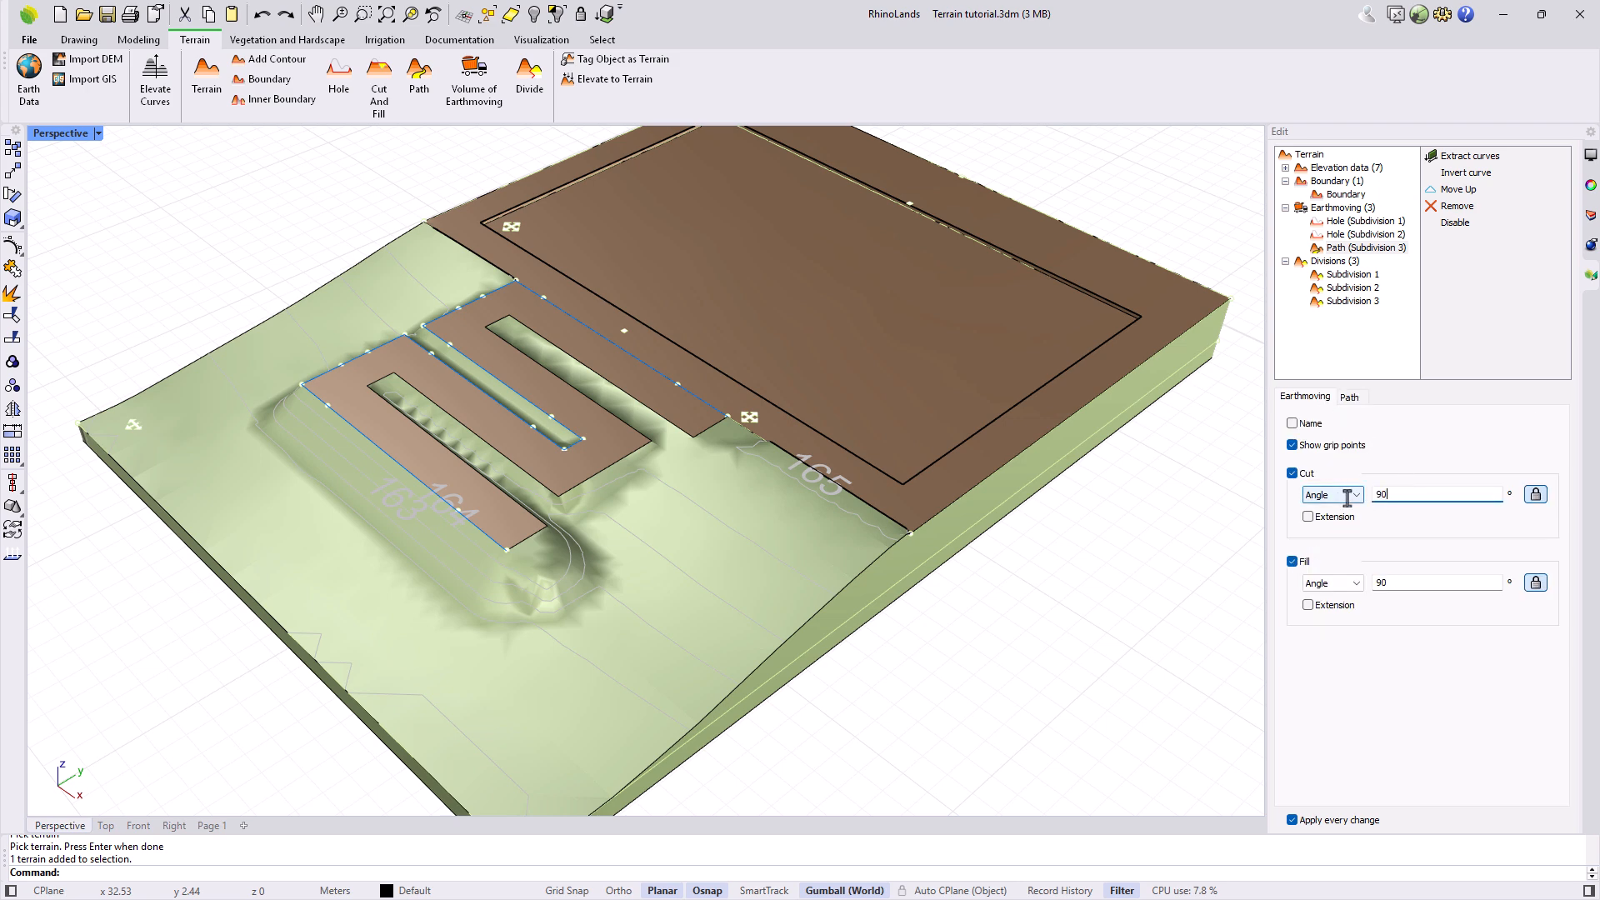
Step: Switch the path's slope method to Per-segment grade and set the height of segments 1 to 19 to 0
left_click(1349, 396)
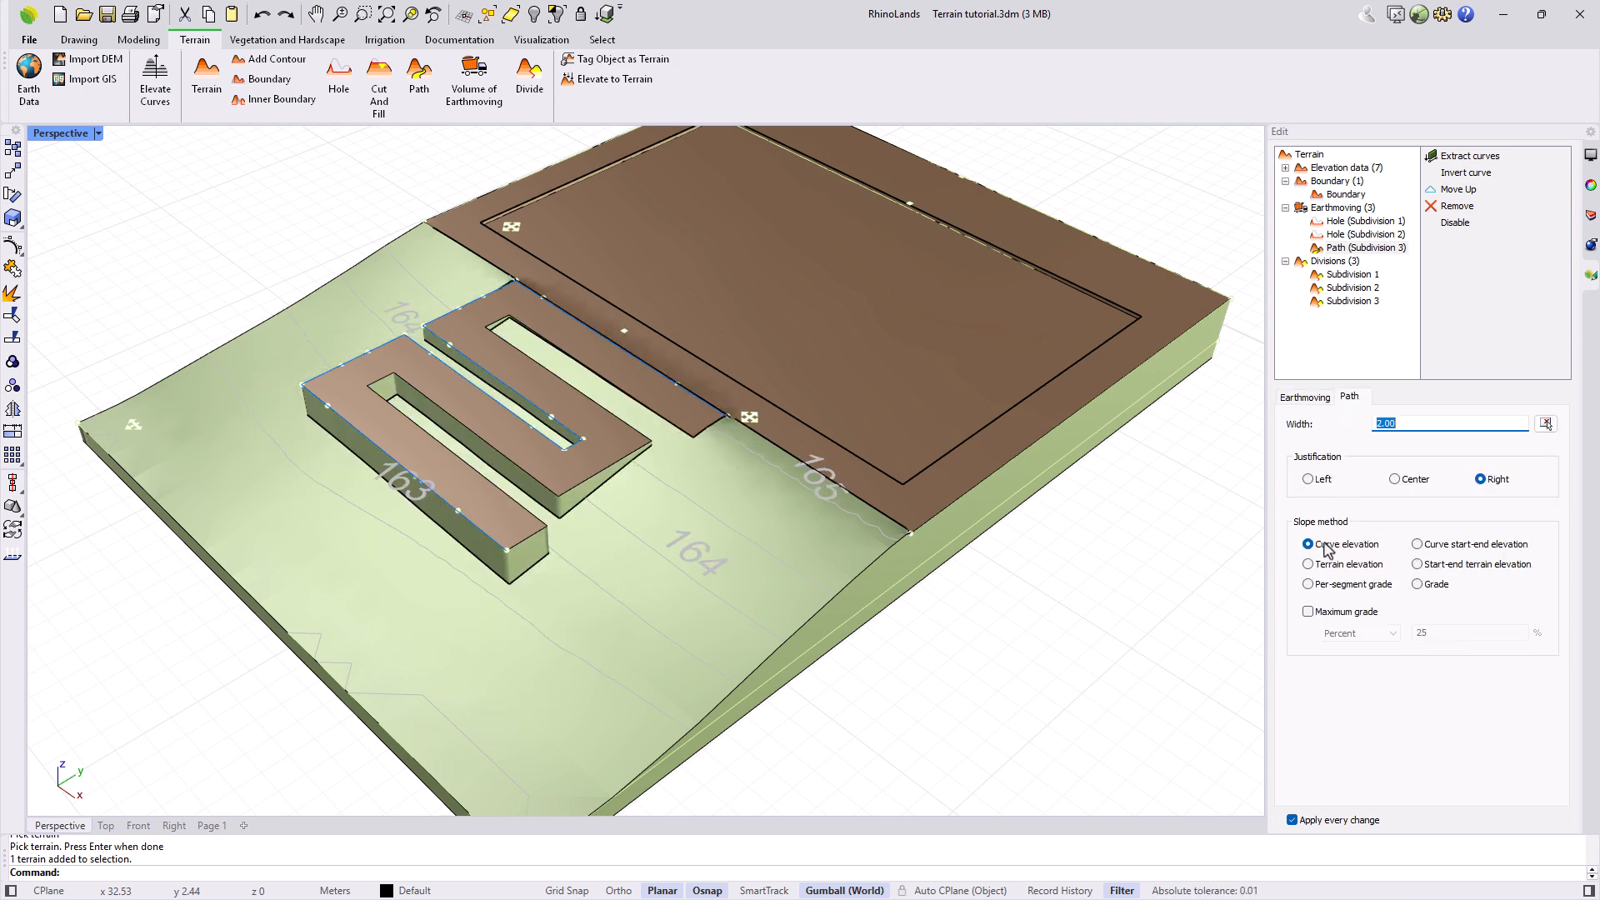
left_click(1308, 586)
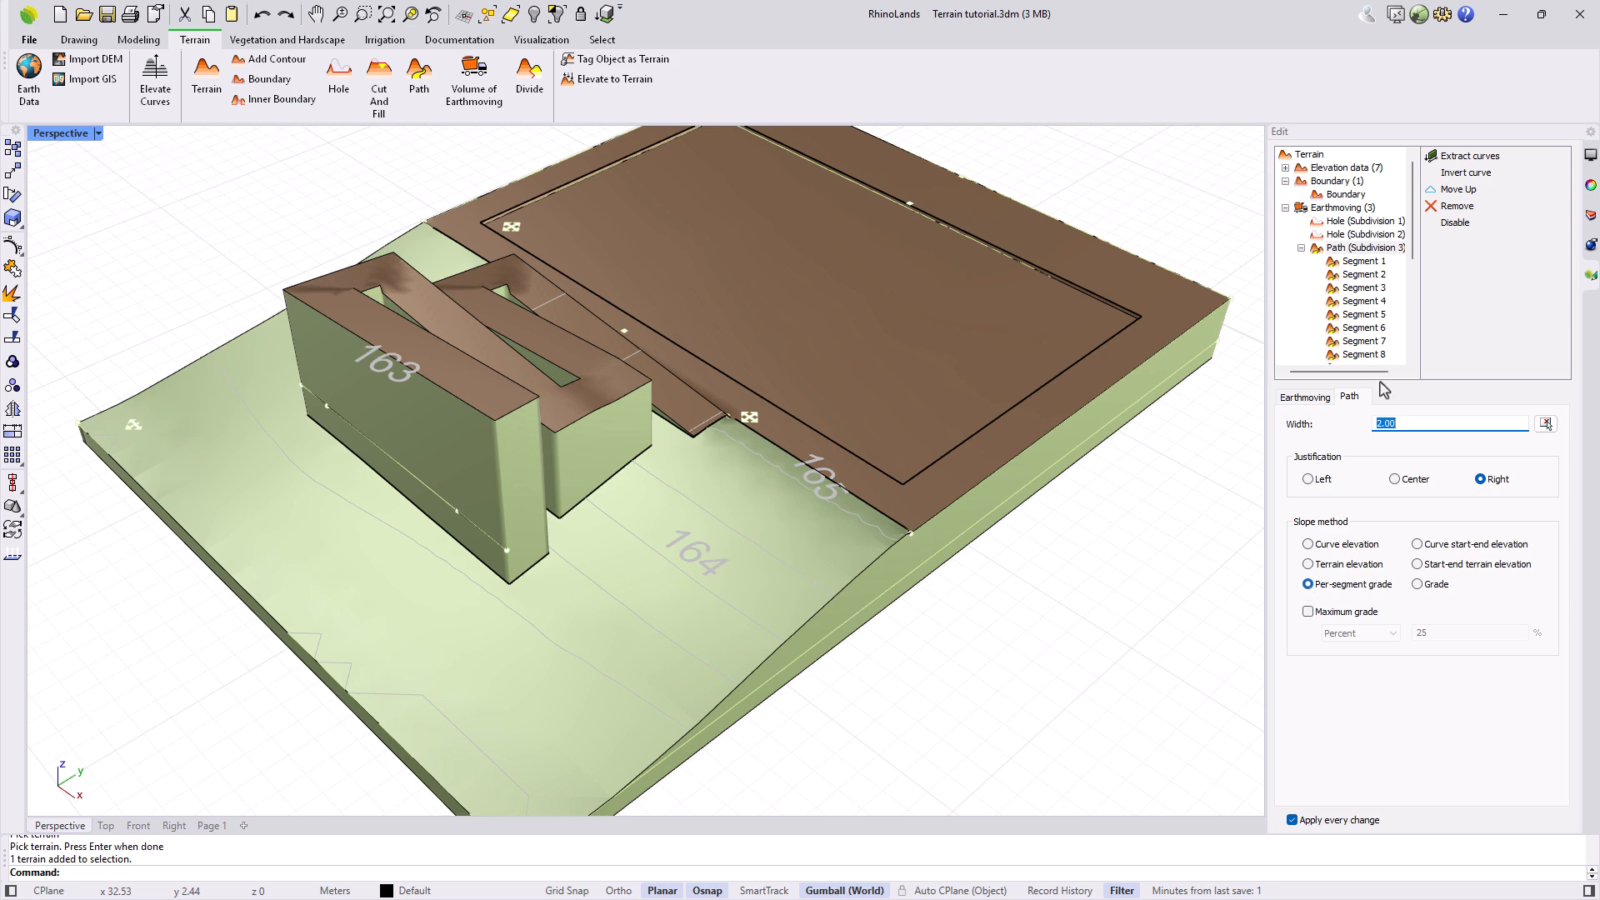
left_click(1360, 262)
scroll(1371, 300, "down", 5)
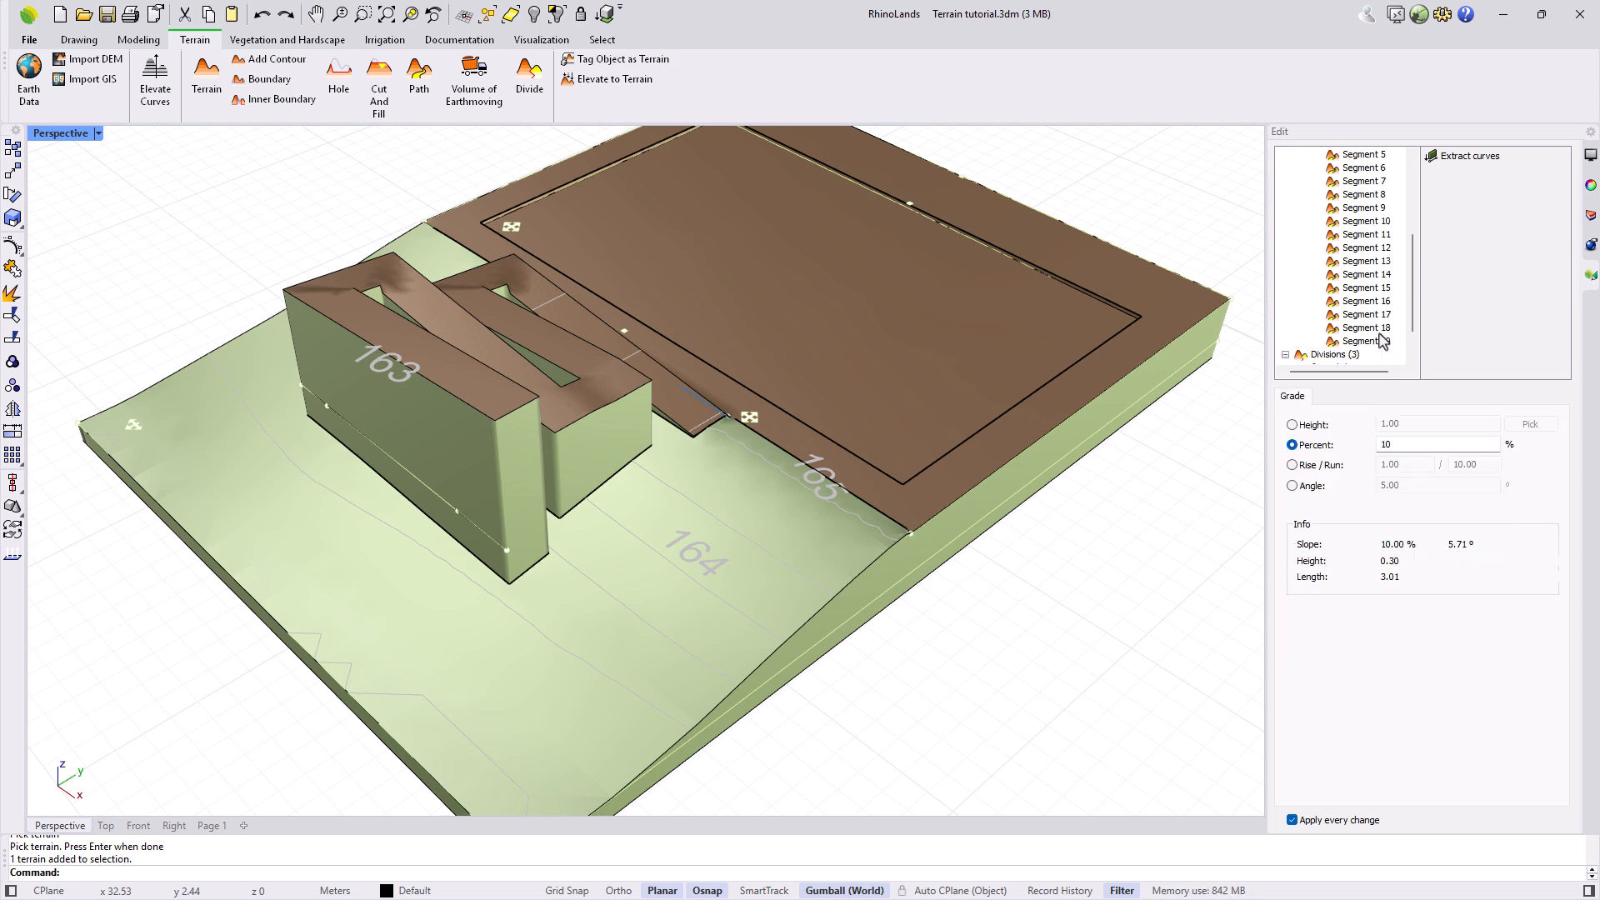
left_click(1371, 302, "shift")
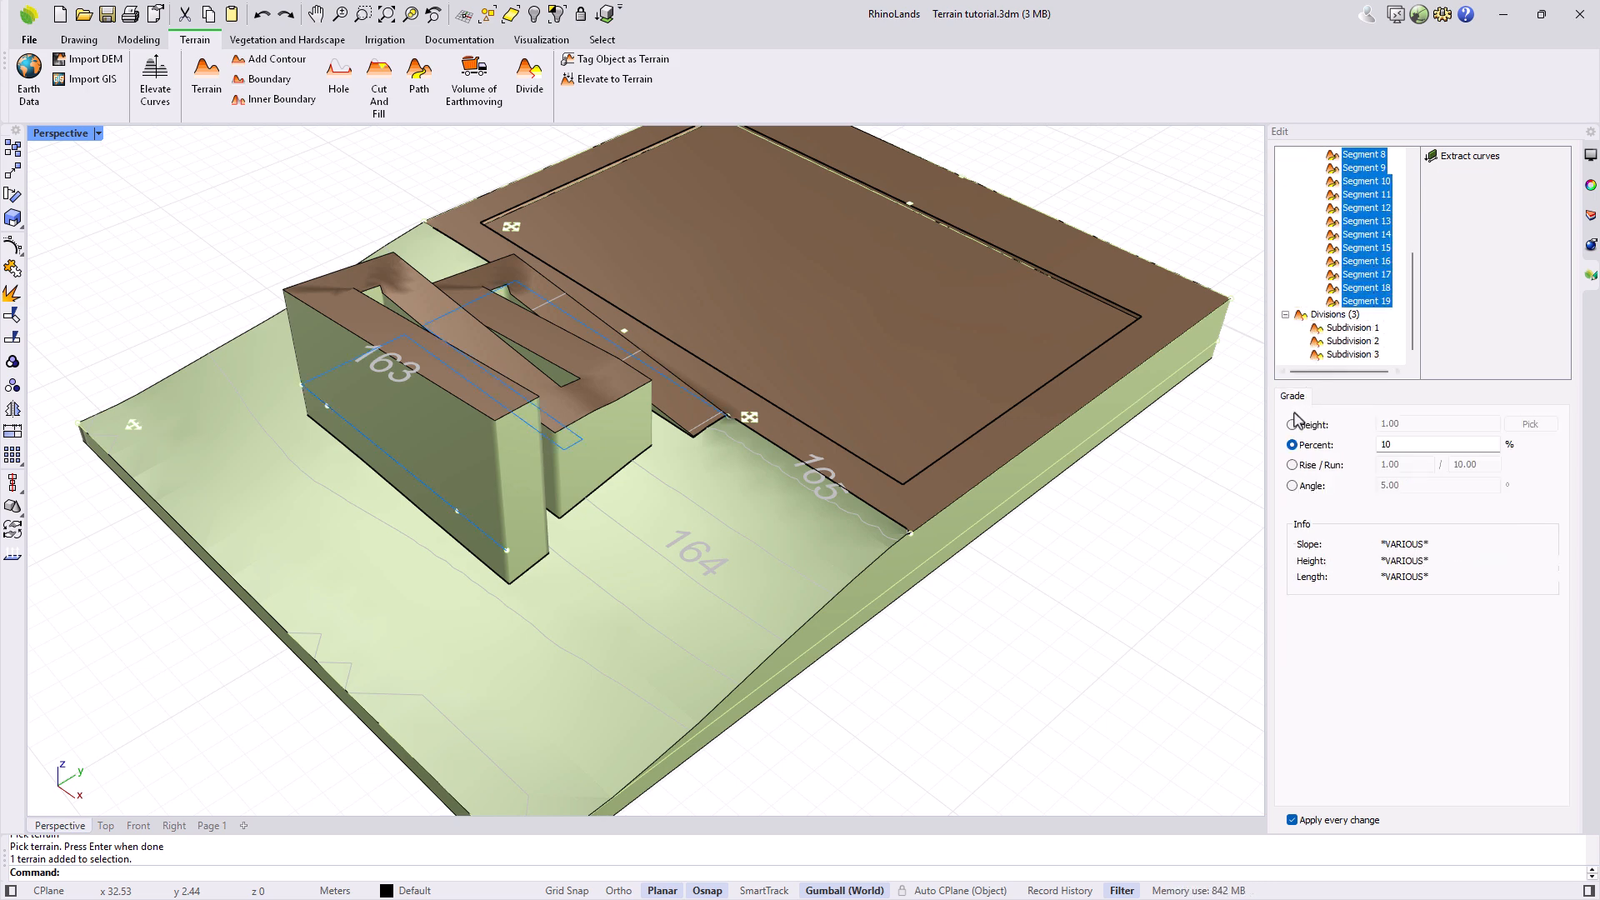
left_click(1385, 423)
double_click(1408, 423)
type("0")
key("Return")
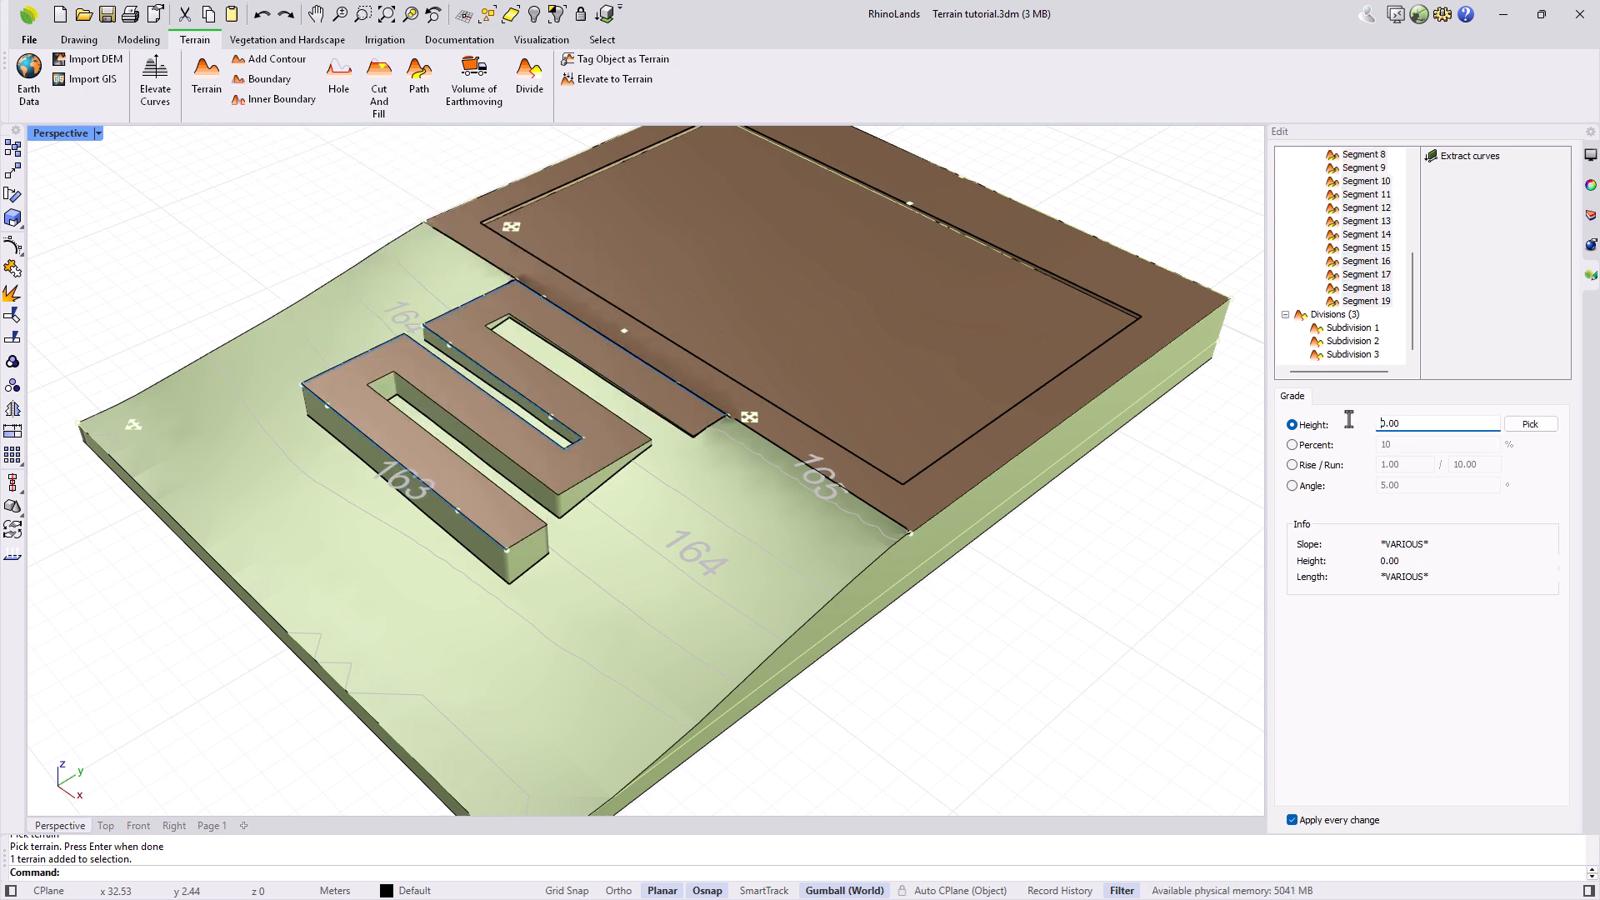
Step: Set the height of the long ramp runs, path segments 2, 8, 12 and 18, to -0.48 each
scroll(1358, 345, "up", 3)
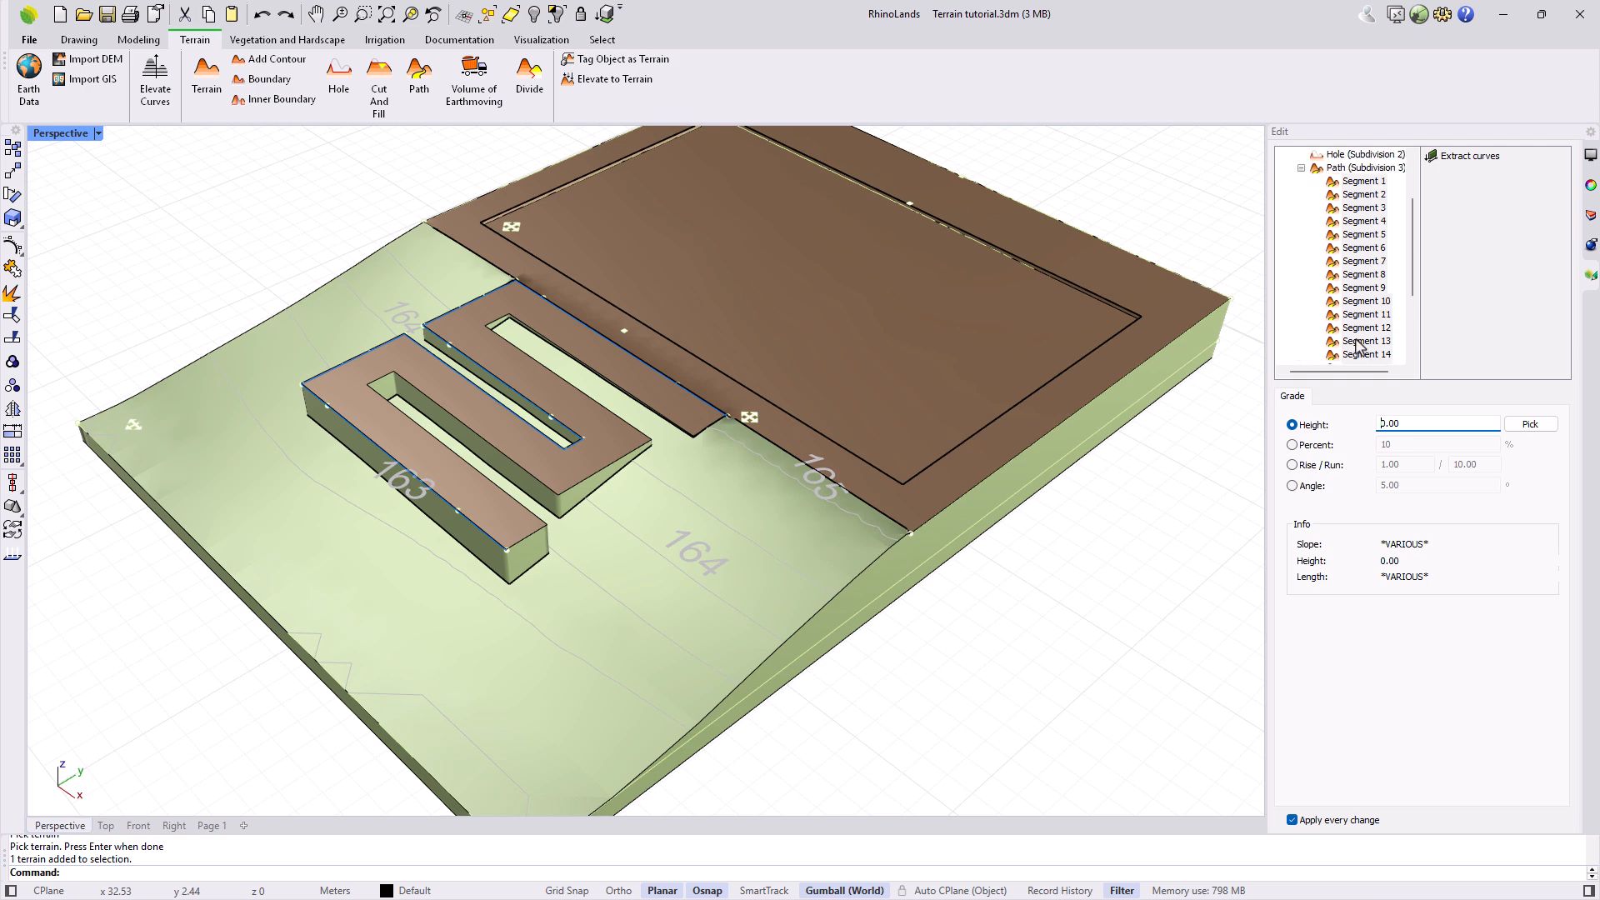
left_click(1365, 194)
left_click(1370, 426)
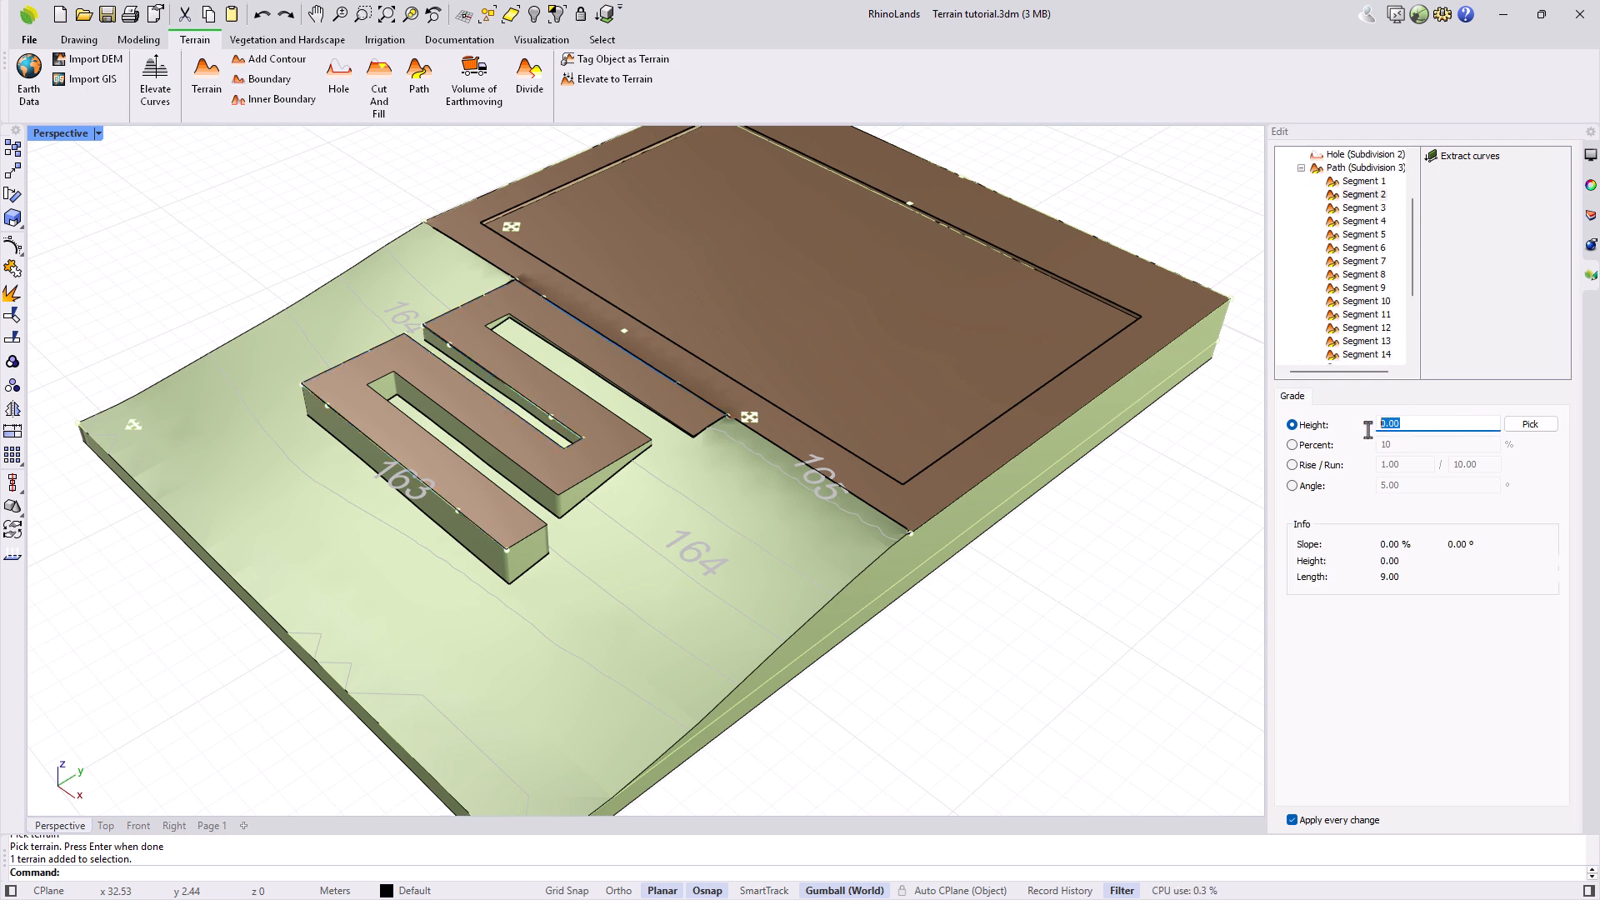
left_click_drag(1418, 429, 1365, 427)
left_click(1364, 274)
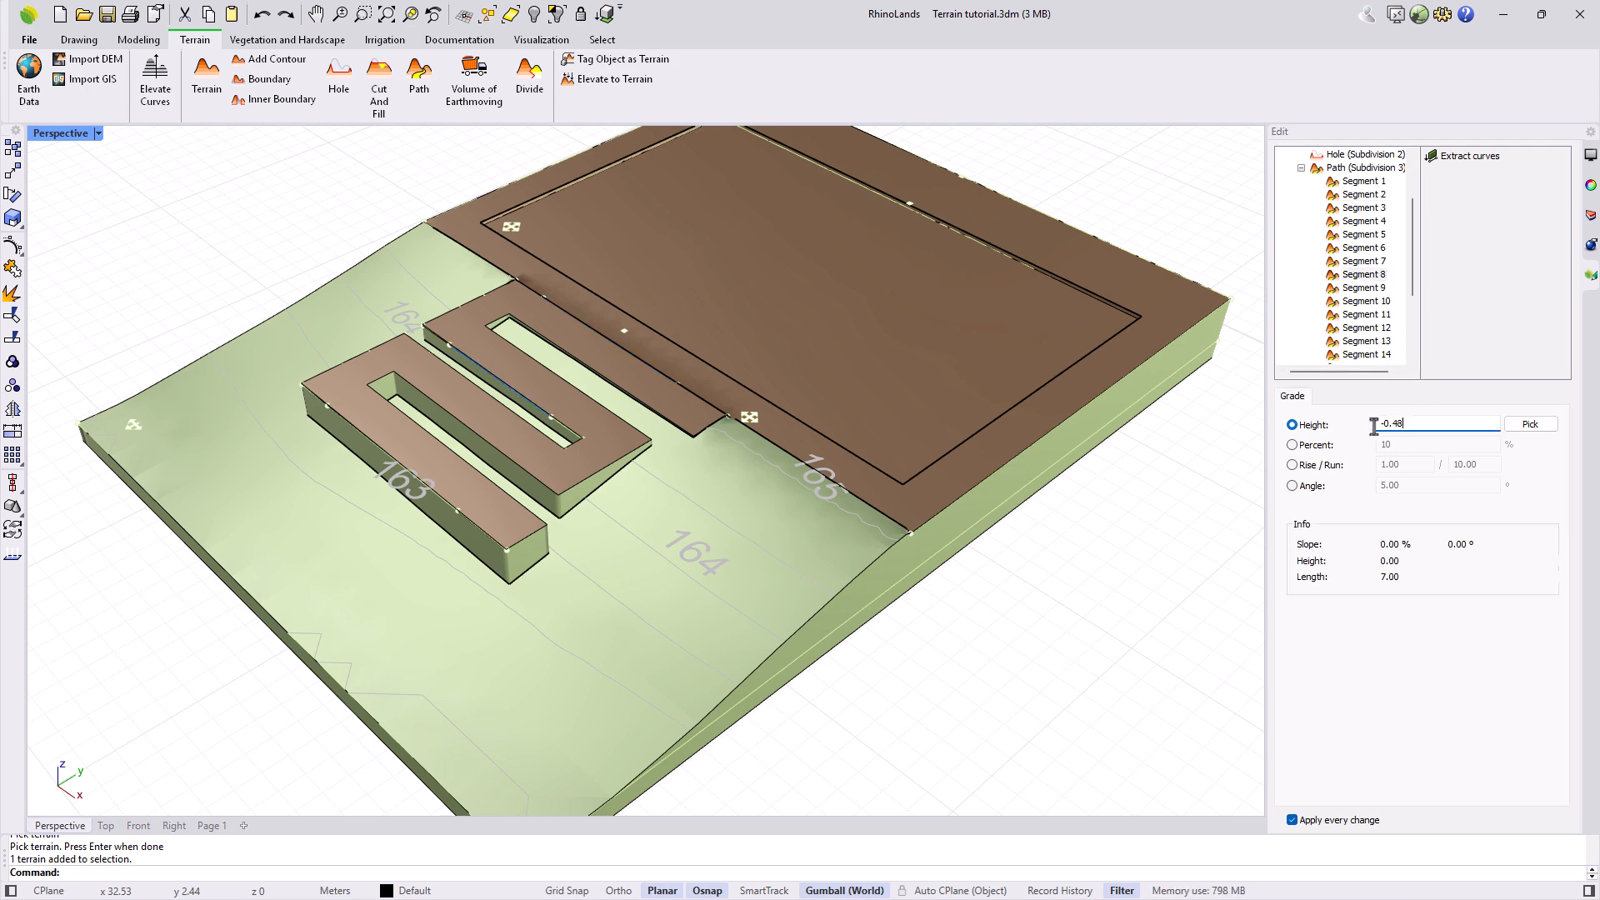
left_click(1377, 328)
left_click_drag(1400, 424, 1370, 428)
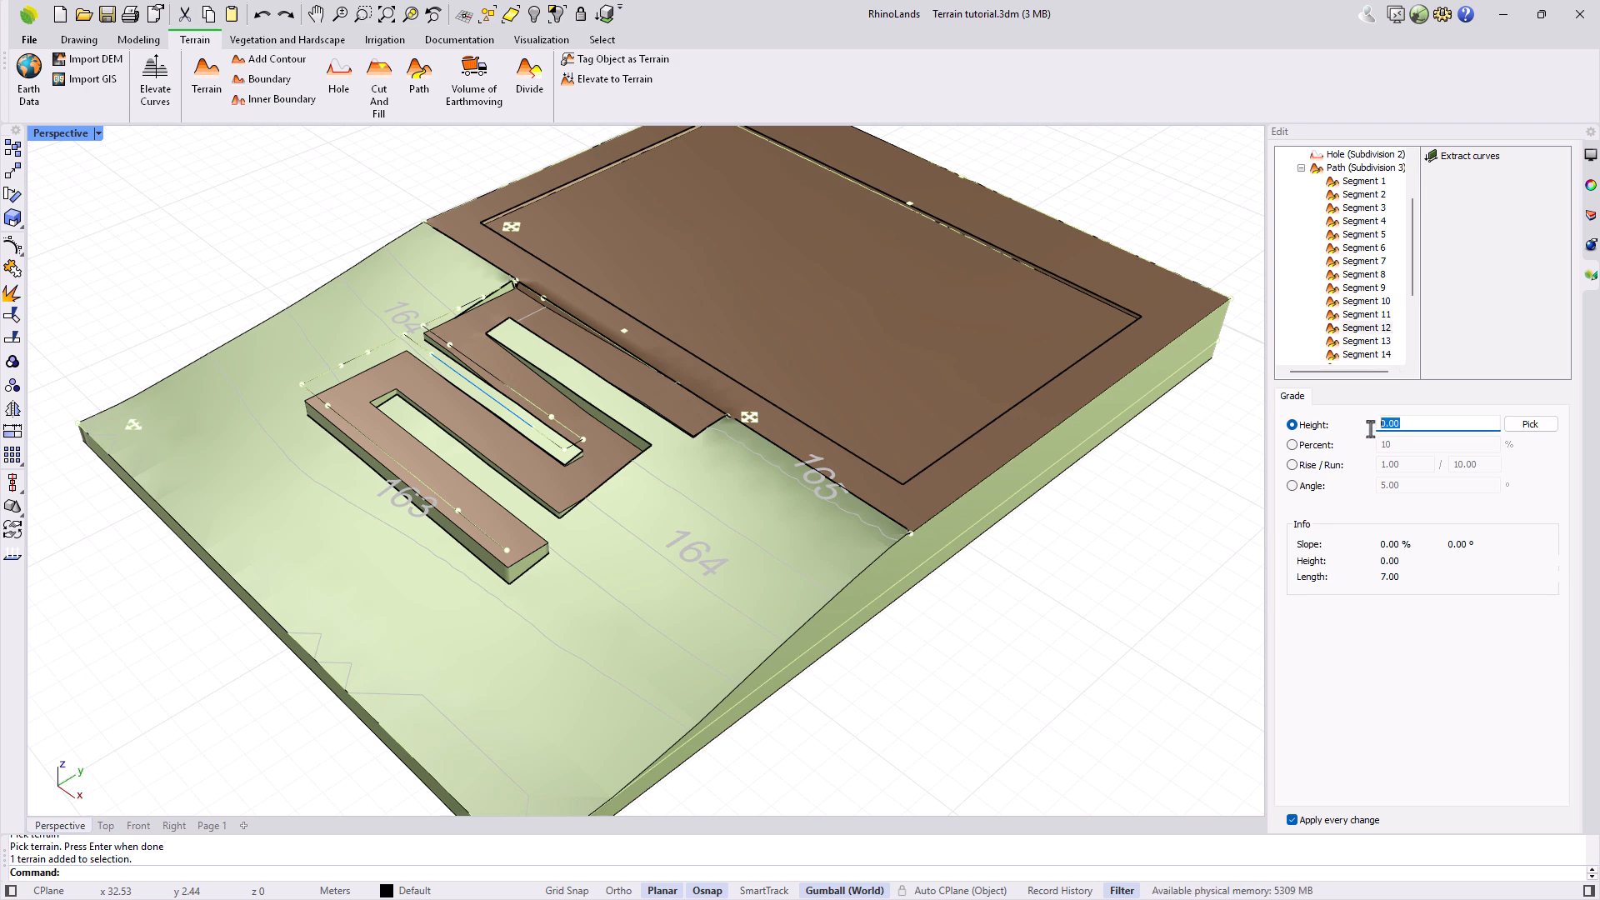
scroll(1364, 327, "down", 2)
left_click(1367, 327)
left_click_drag(1427, 420, 1344, 428)
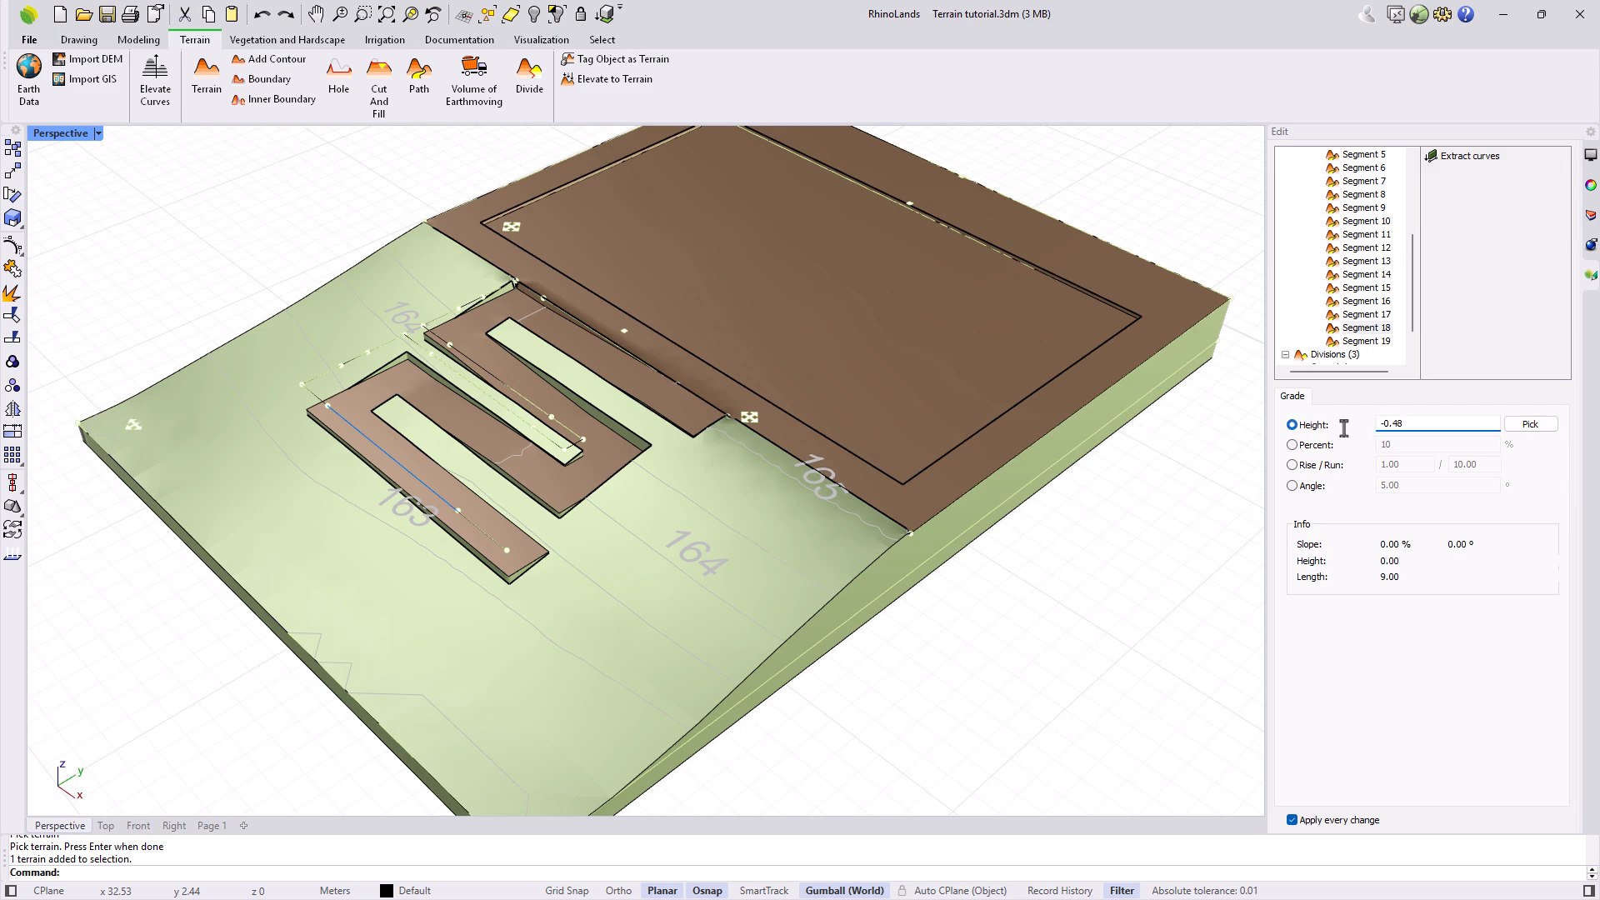
Step: Deselect the terrain and hide the original ramp polyline floating above the path
left_click(998, 708)
right_click_drag(993, 700, 1040, 657)
scroll(443, 385, "up", 5)
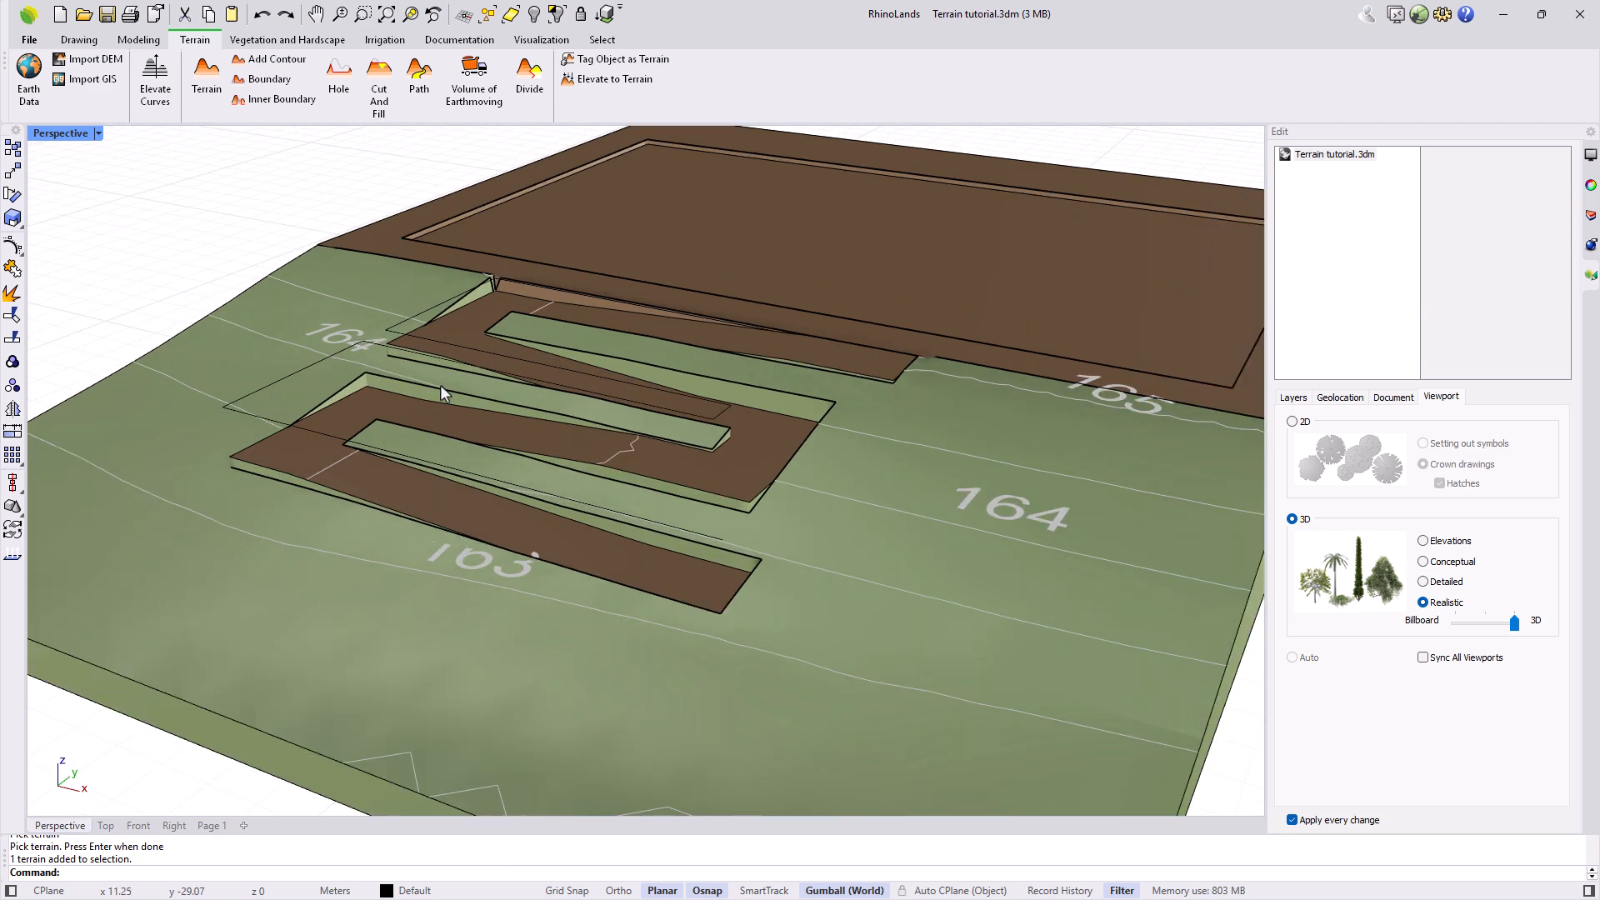
left_click(339, 349)
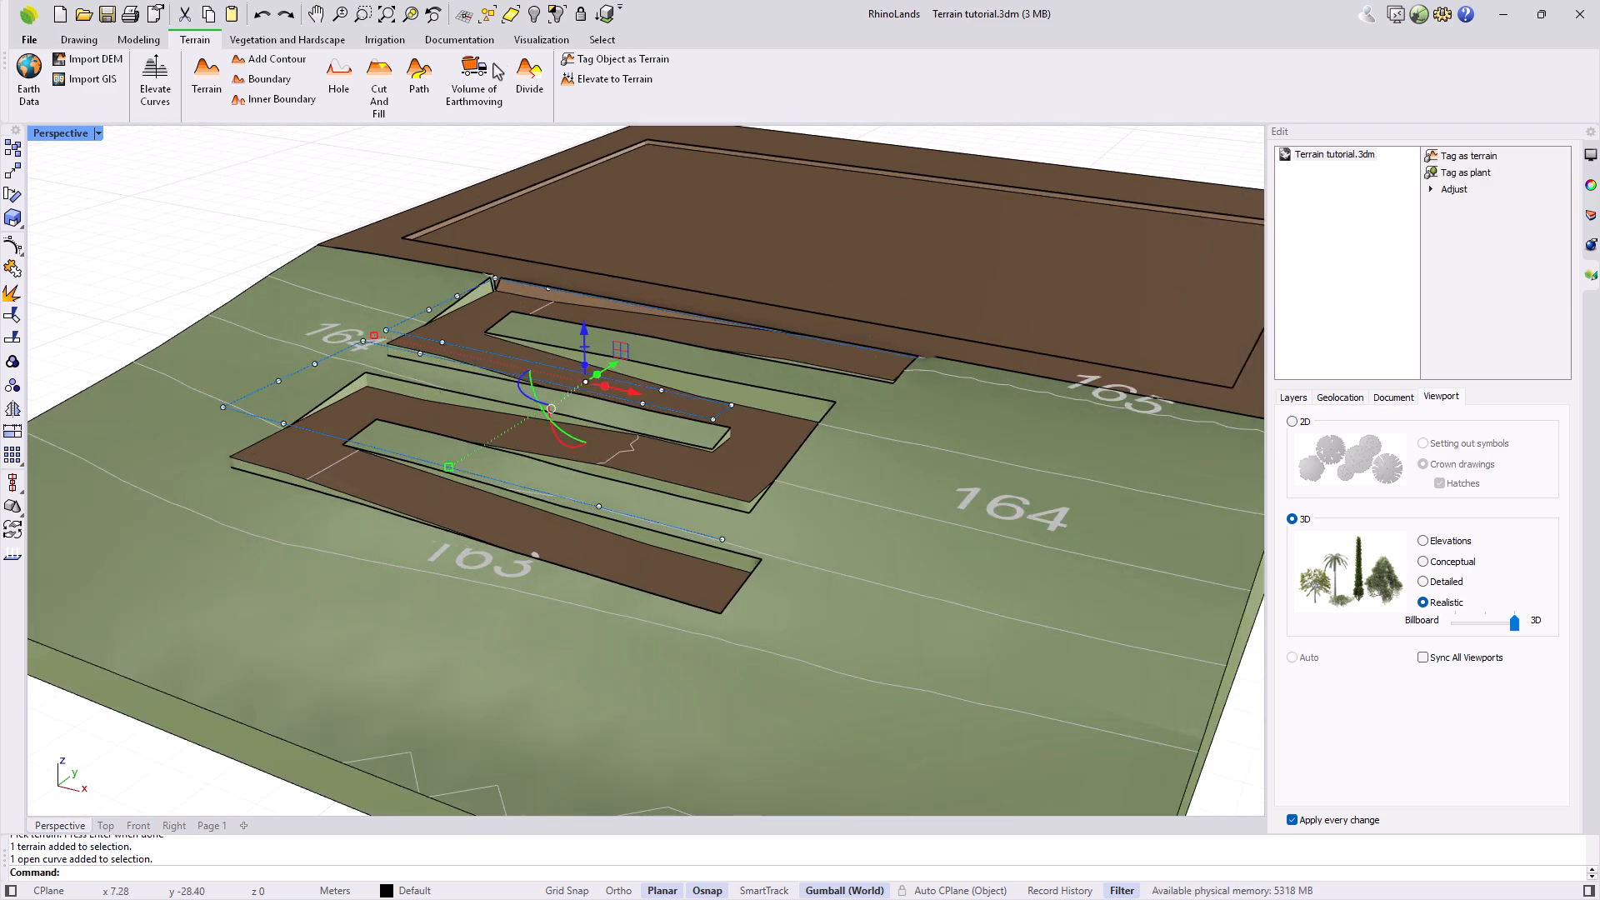
left_click(536, 15)
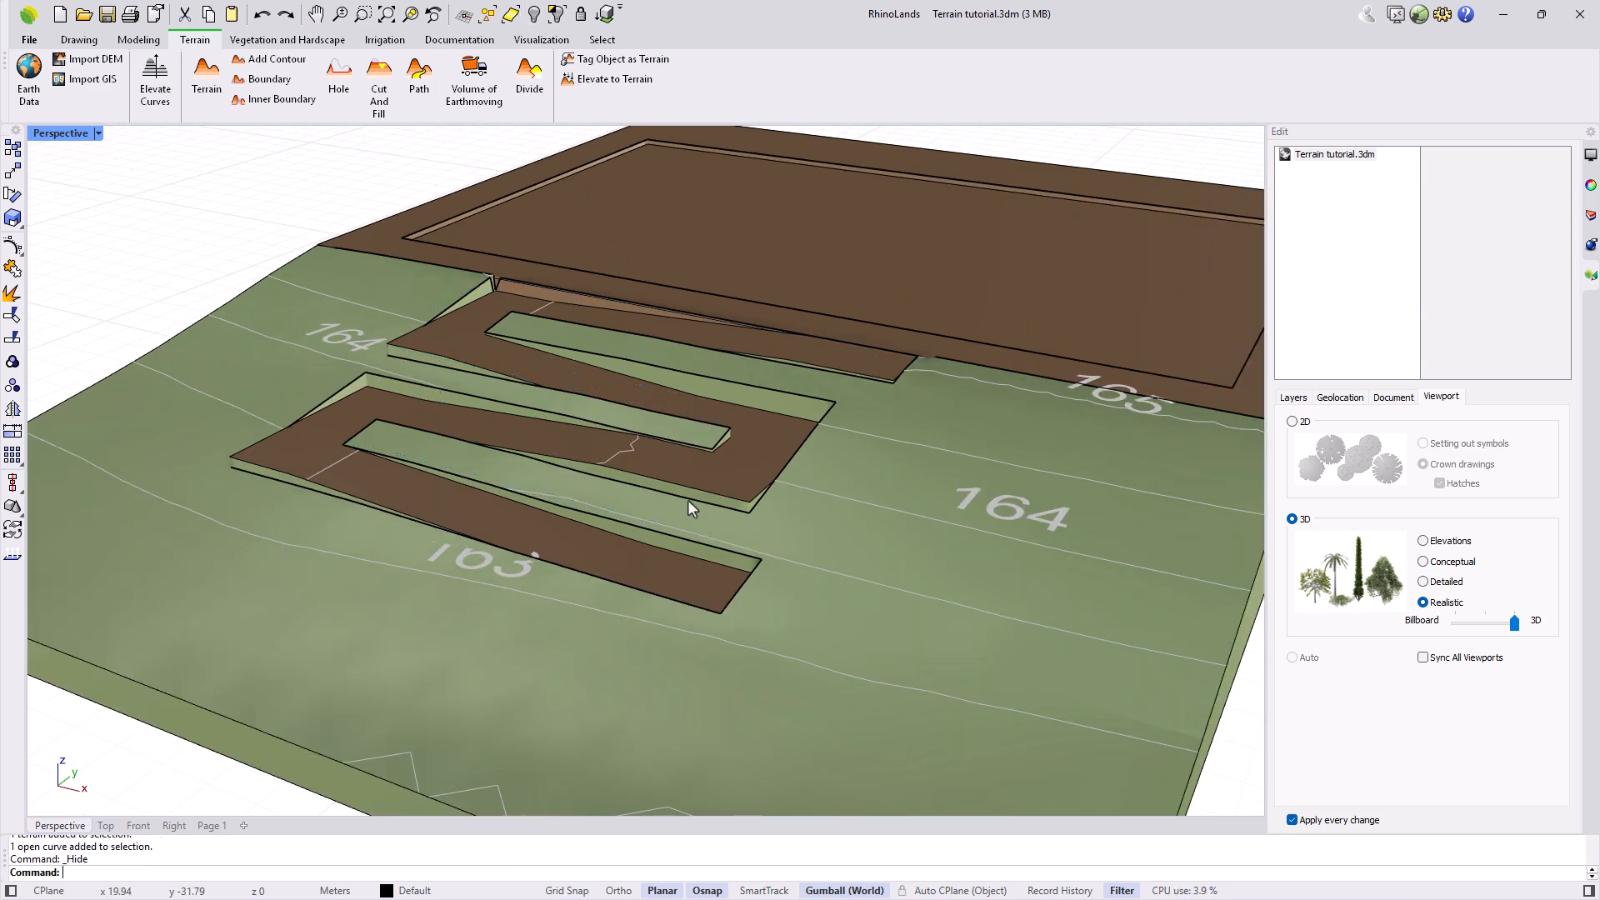
right_click_drag(688, 507, 692, 524)
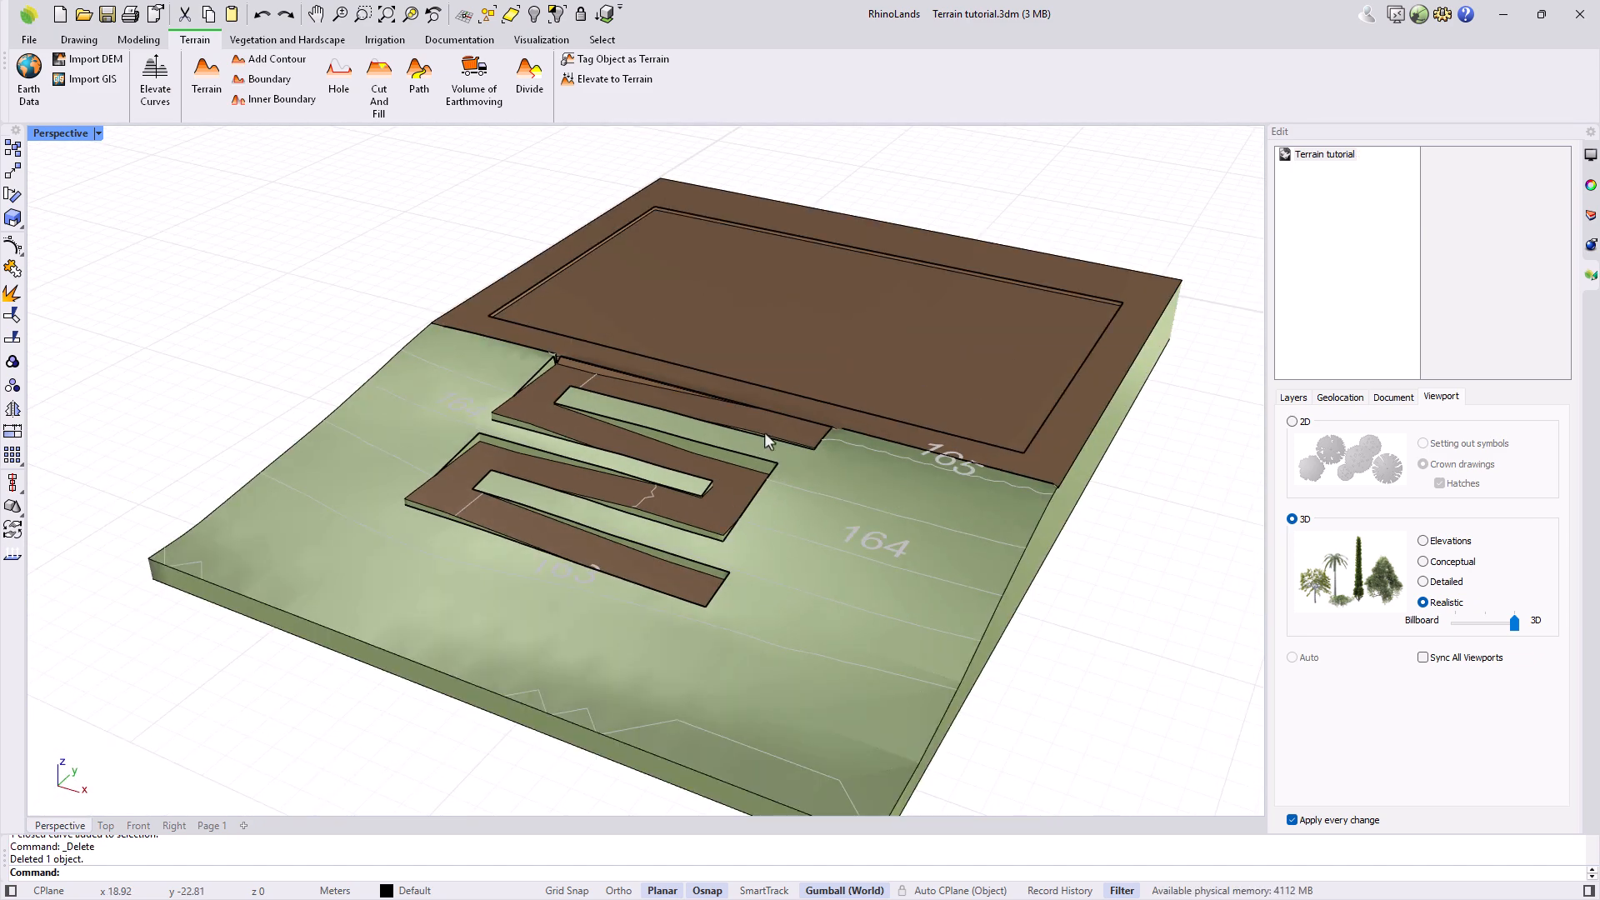
Step: Select the terrain and shift its ramp path slightly along the platform edge by the path's grip, then deselect it
left_click(763, 433)
left_click(851, 423)
left_click_drag(892, 440, 925, 454)
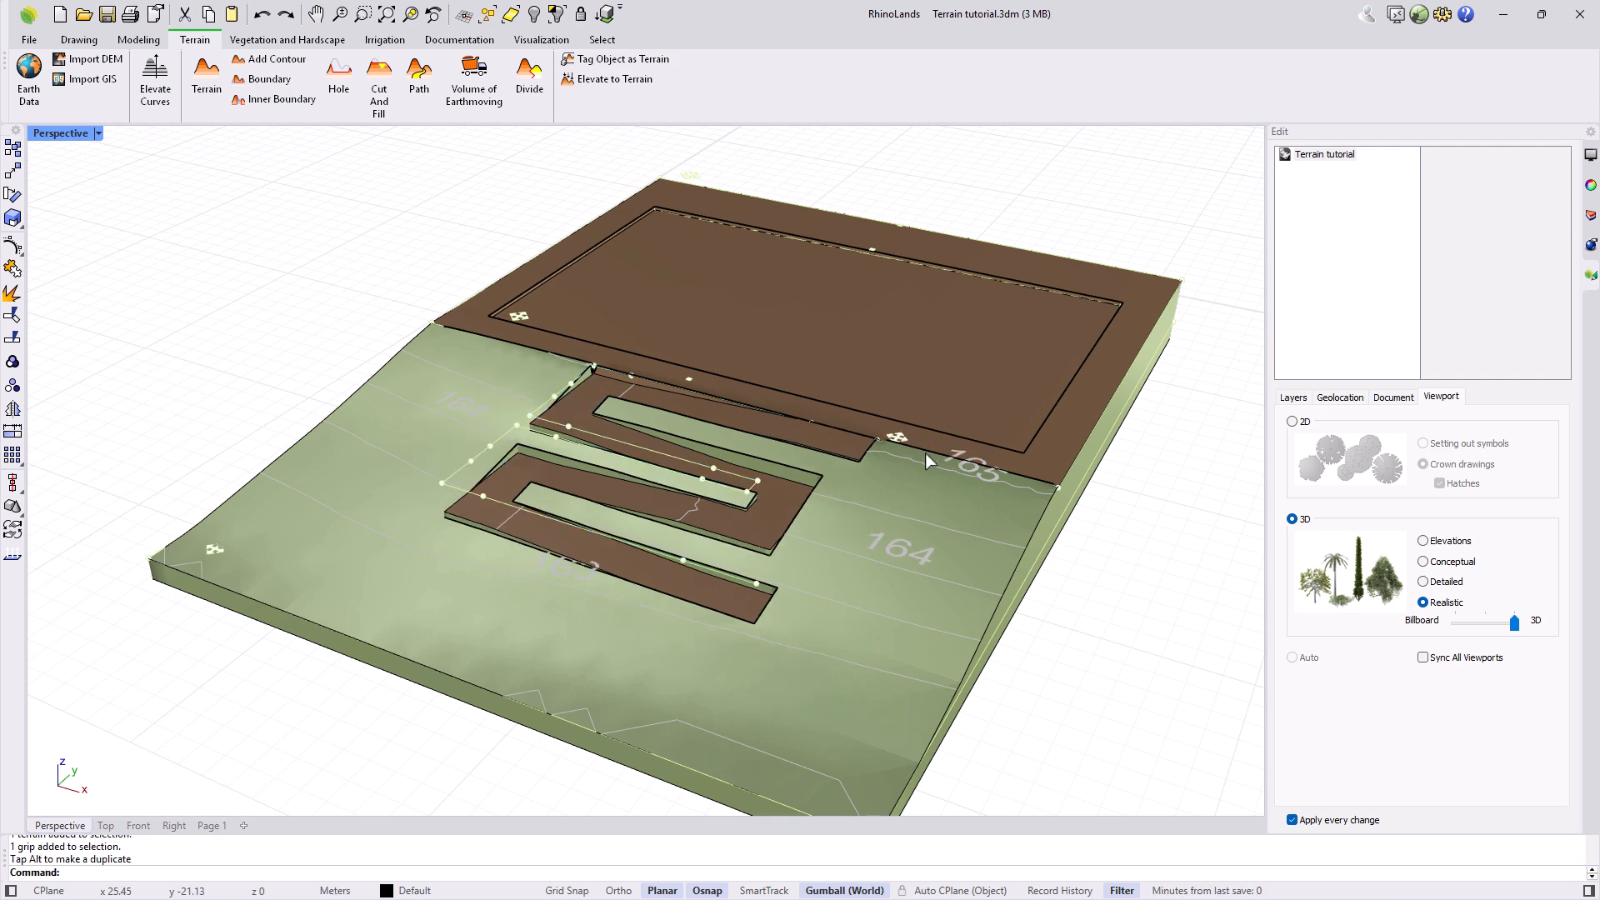
key("Escape")
Step: Draw a 3 by 5 m rectangle from the outer lower corner of the ramp's middle landing
left_click(86, 45)
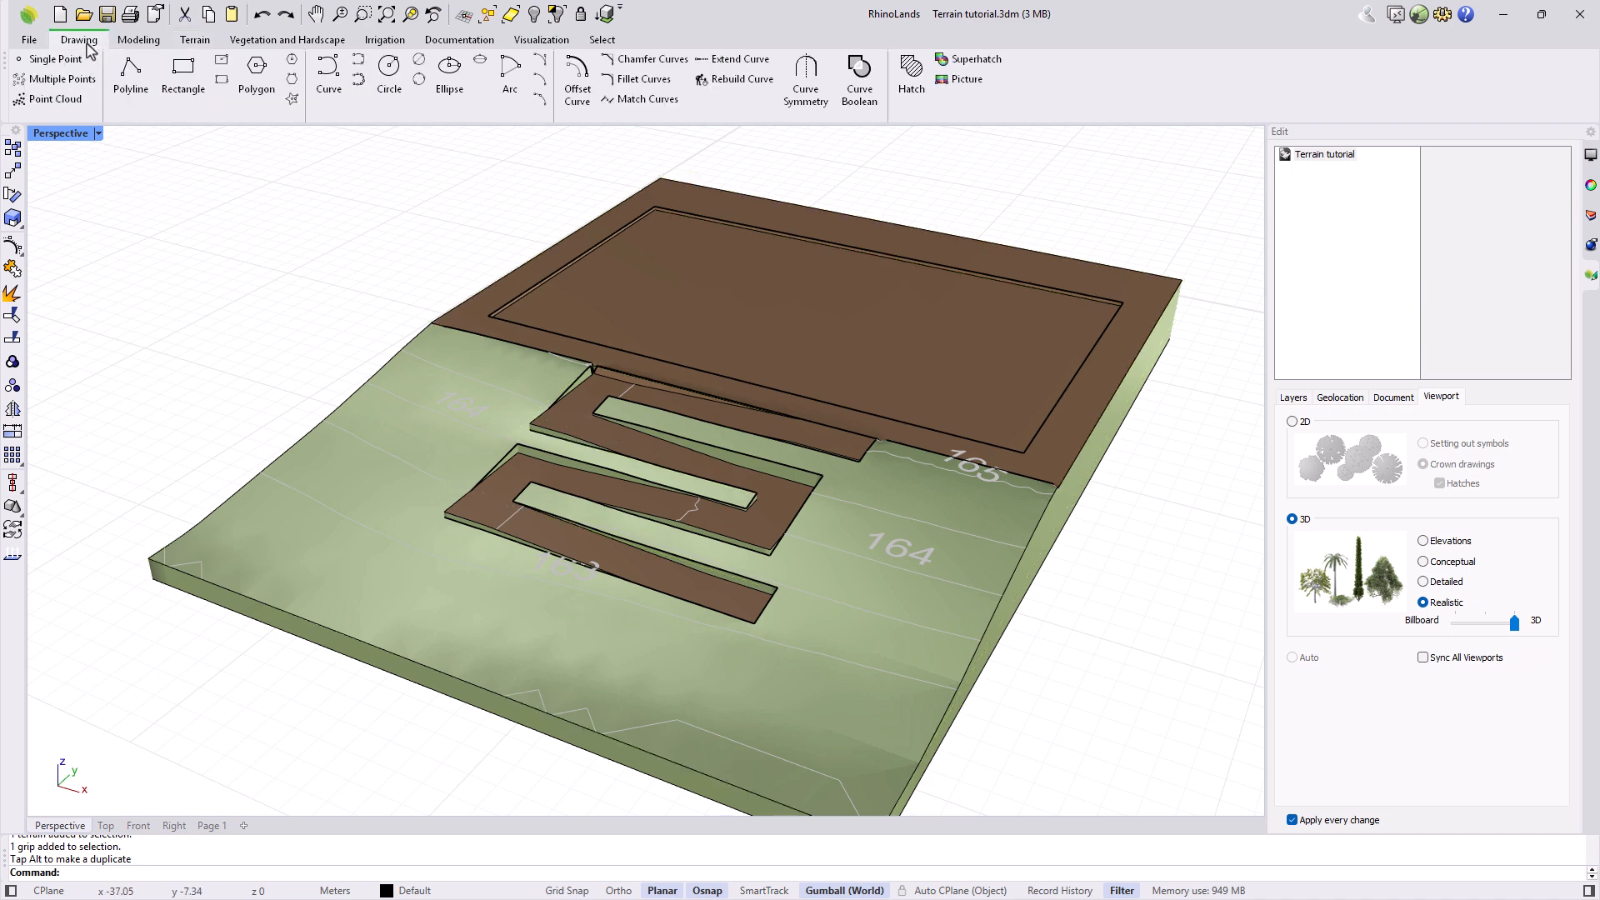
left_click(184, 73)
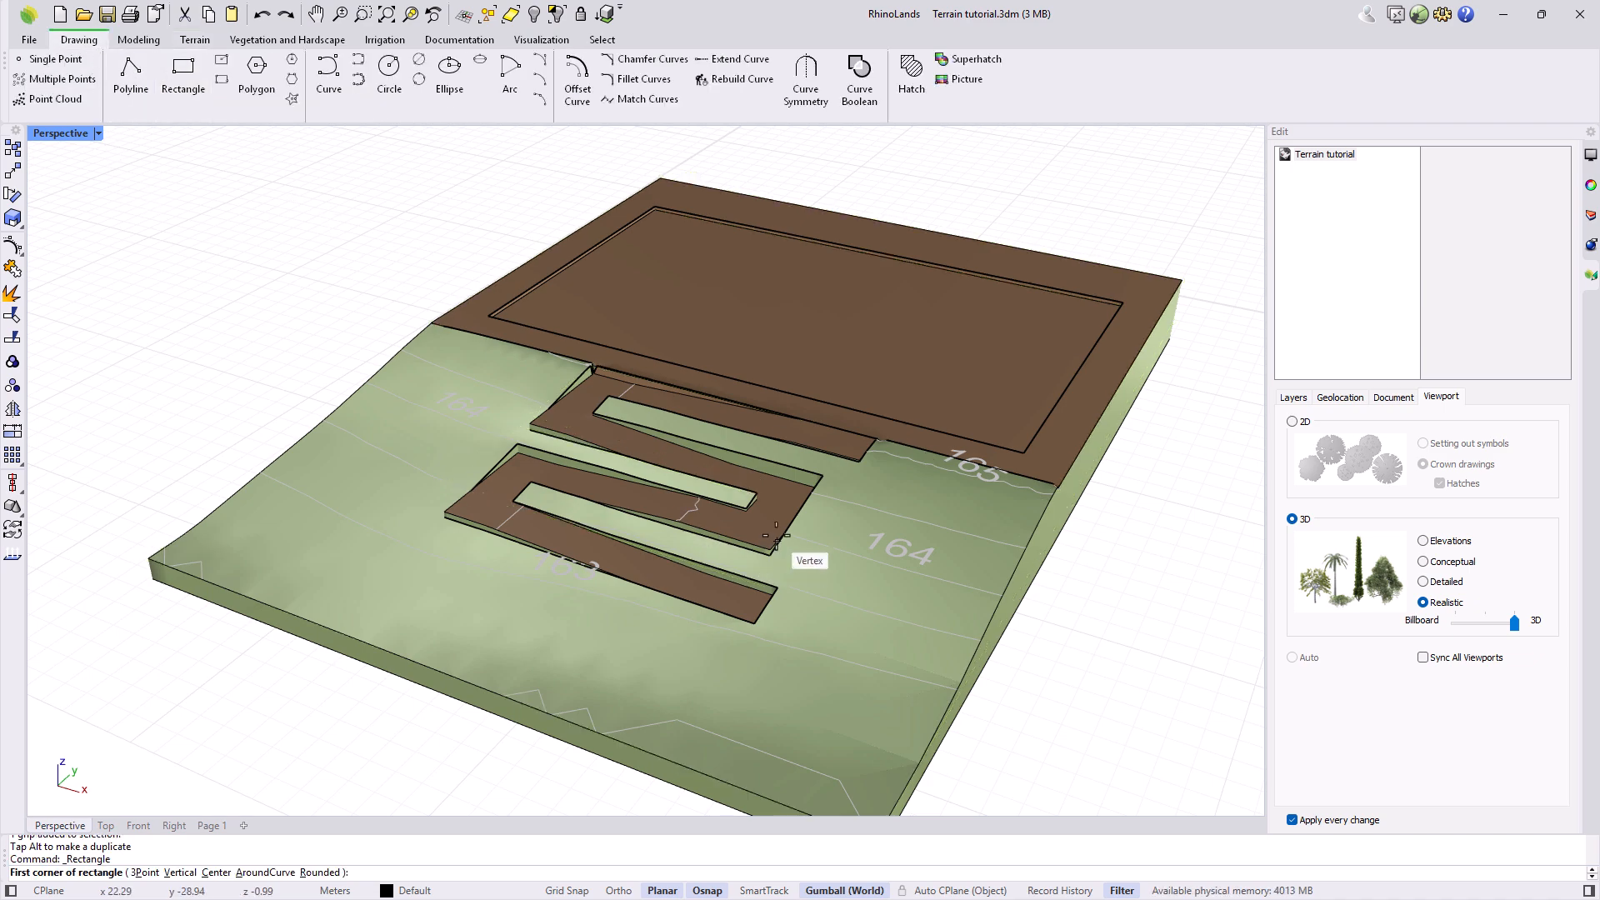
scroll(775, 545, "up", 3)
left_click(762, 558)
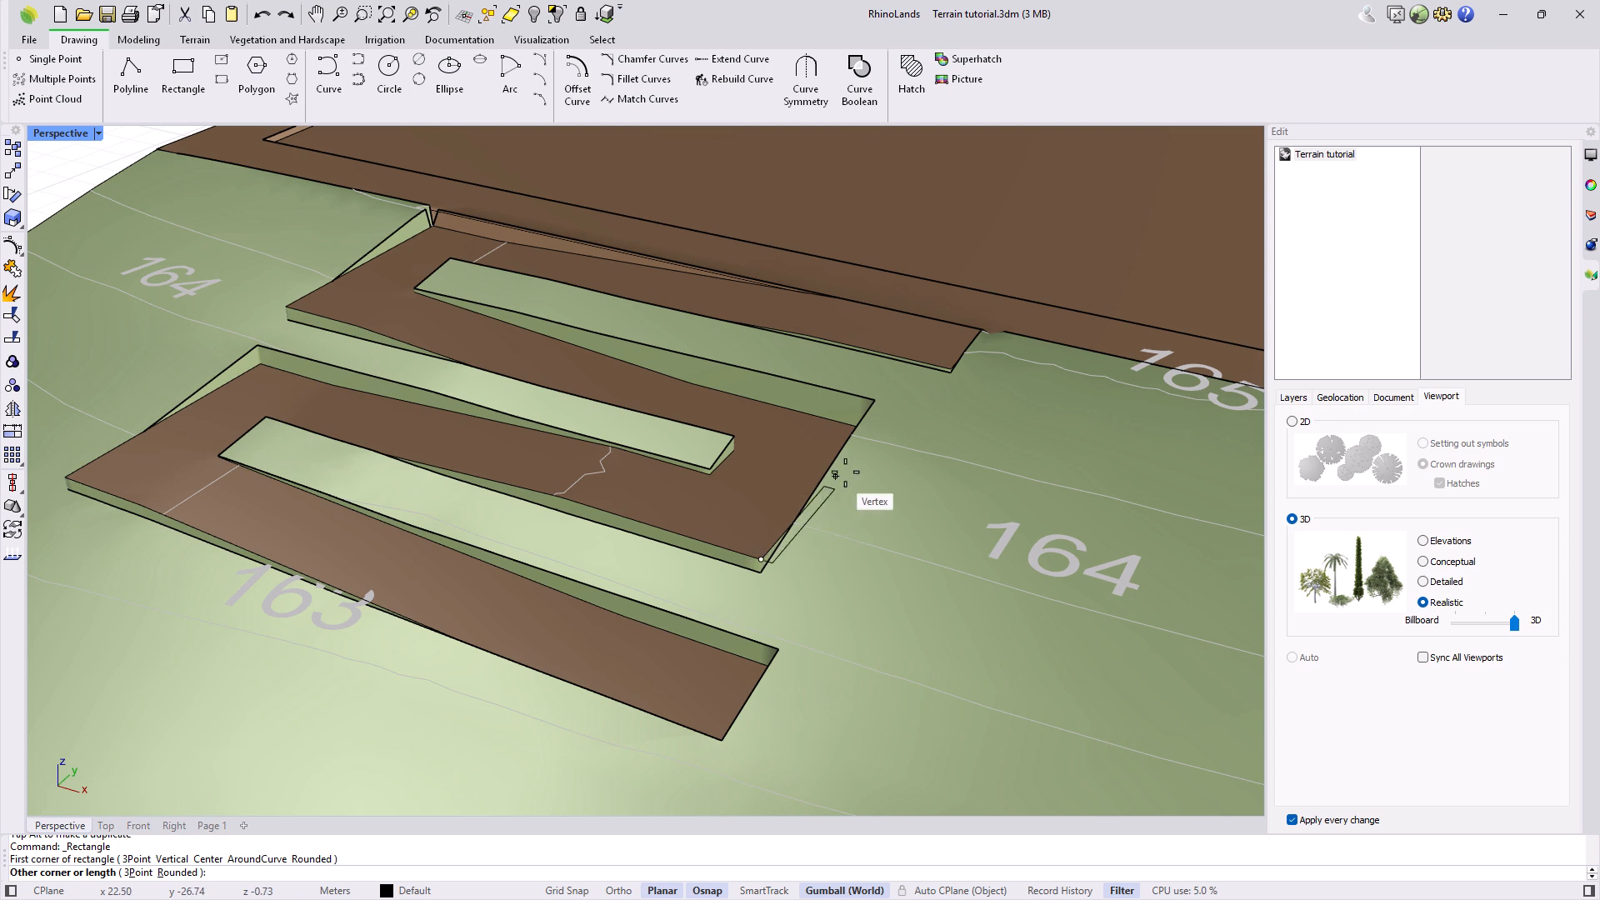
type("3")
key("Return")
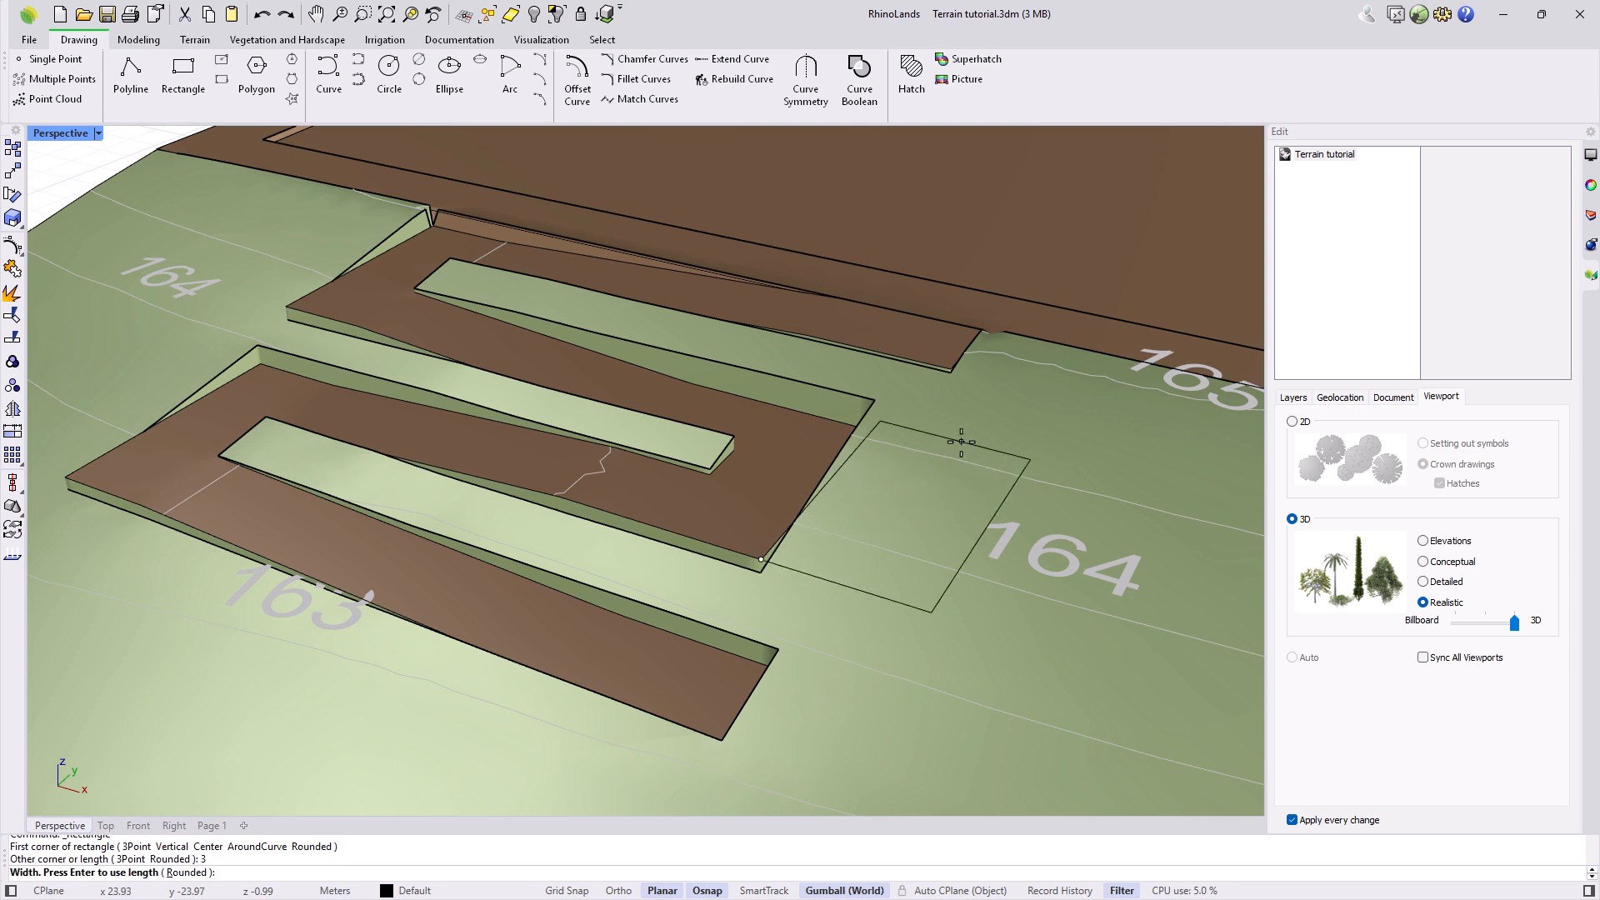
type("5")
key("Return")
Step: Move the 3 by 5 m rectangle -2 m along the X axis so it overlaps the middle landing
left_click(862, 590)
left_click(948, 531)
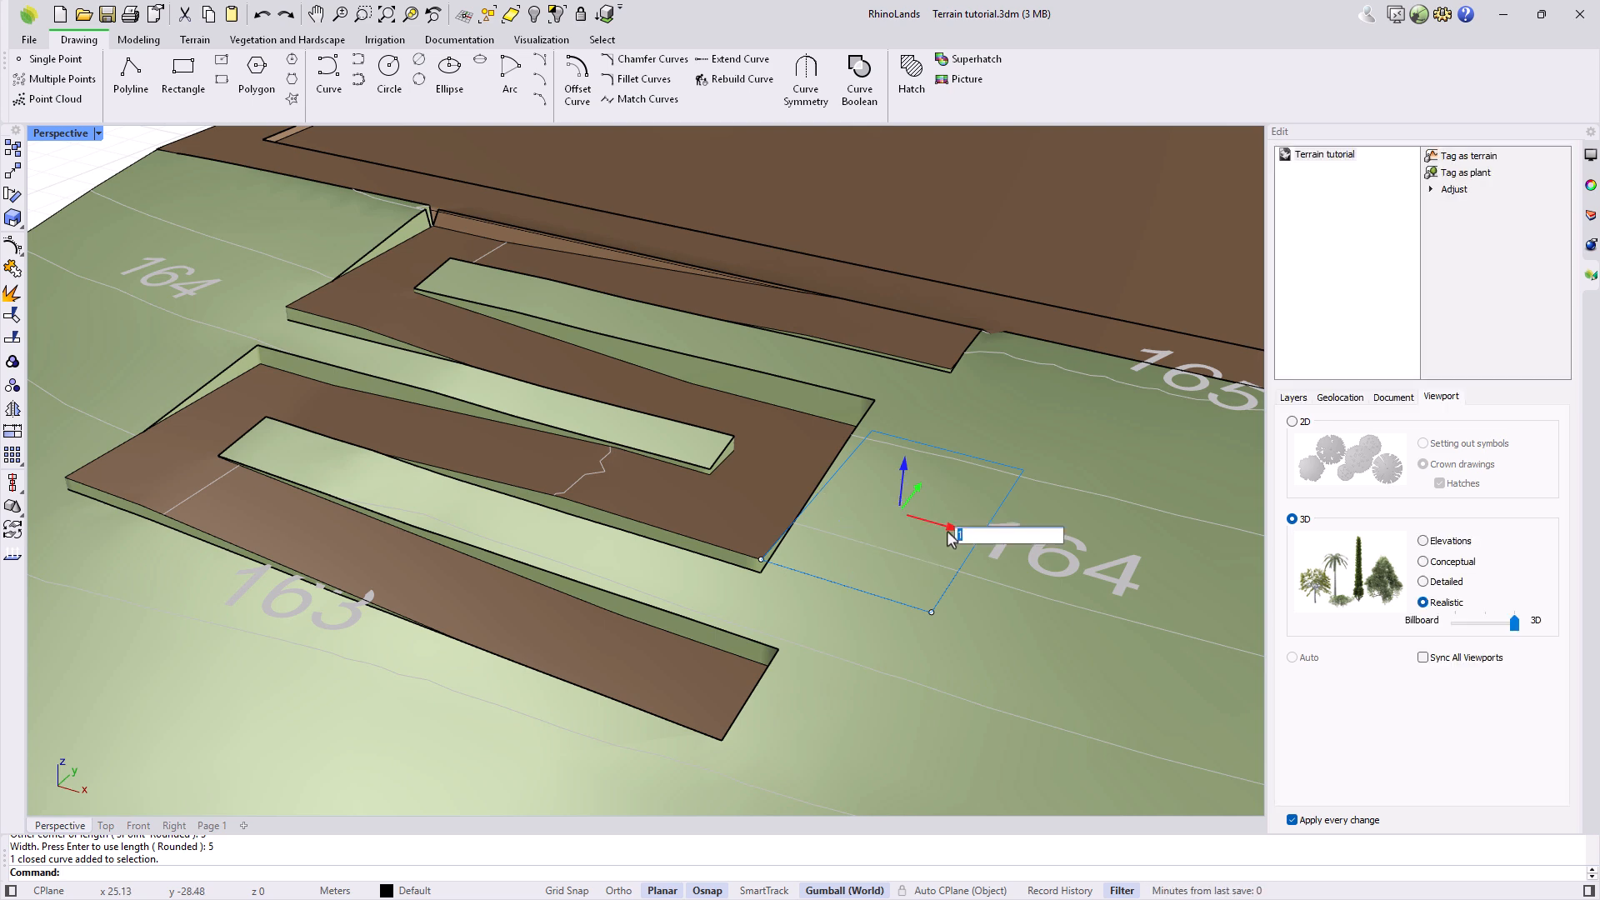
type("-2")
key("Return")
key("Escape")
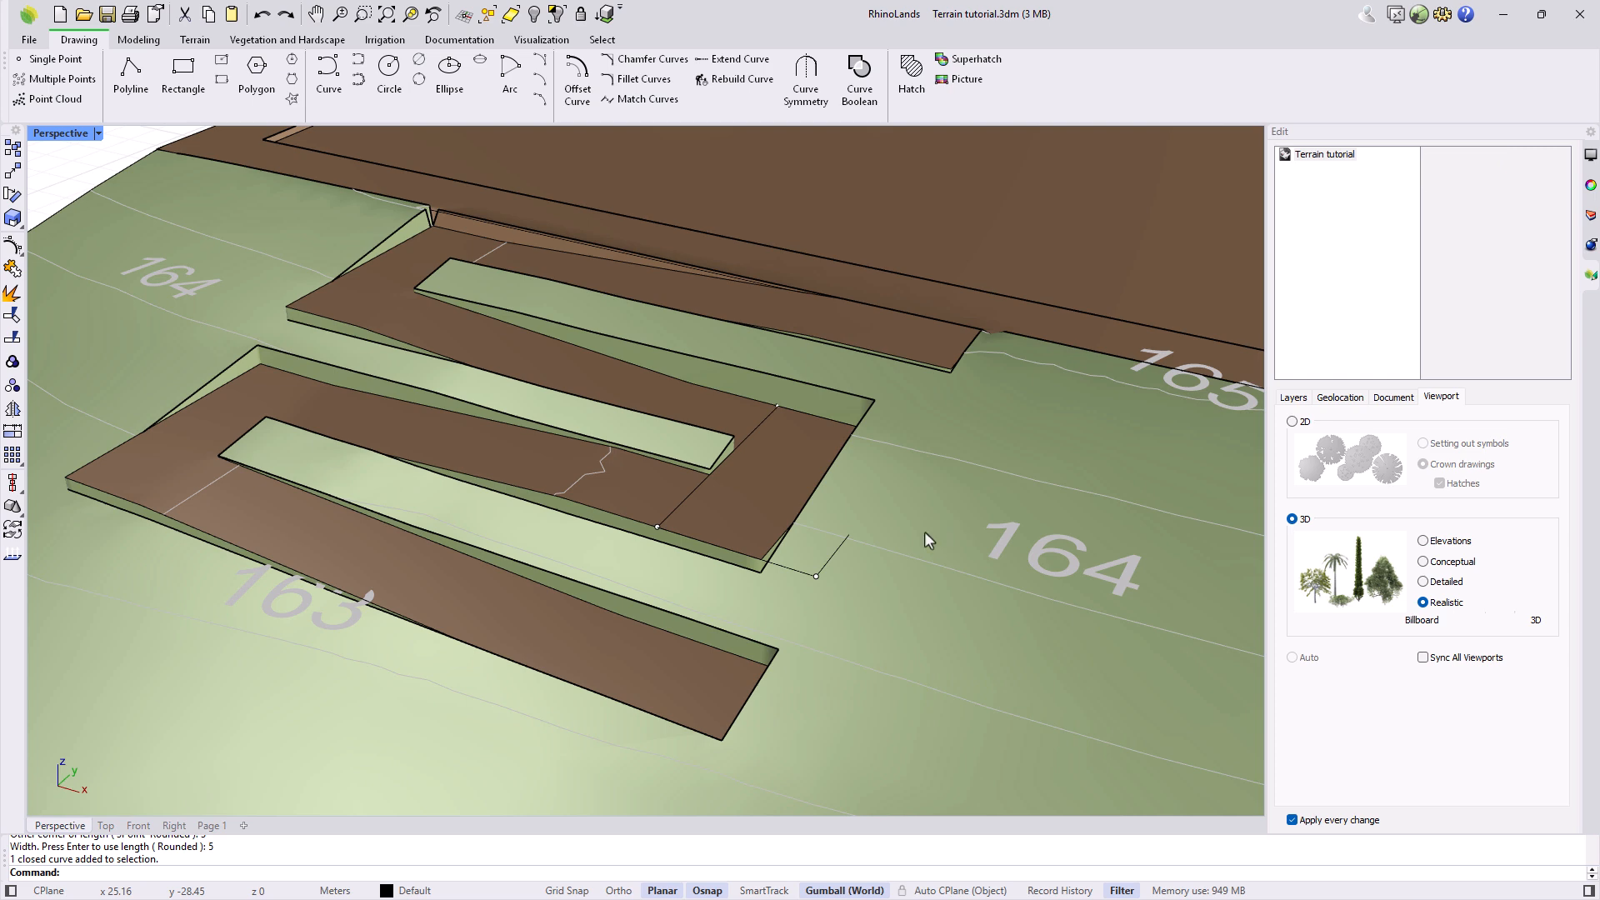
Step: Draw a wide rectangle from the lowest ramp run's end corner across the slope below, and select it in the four-viewport layout
left_click(183, 73)
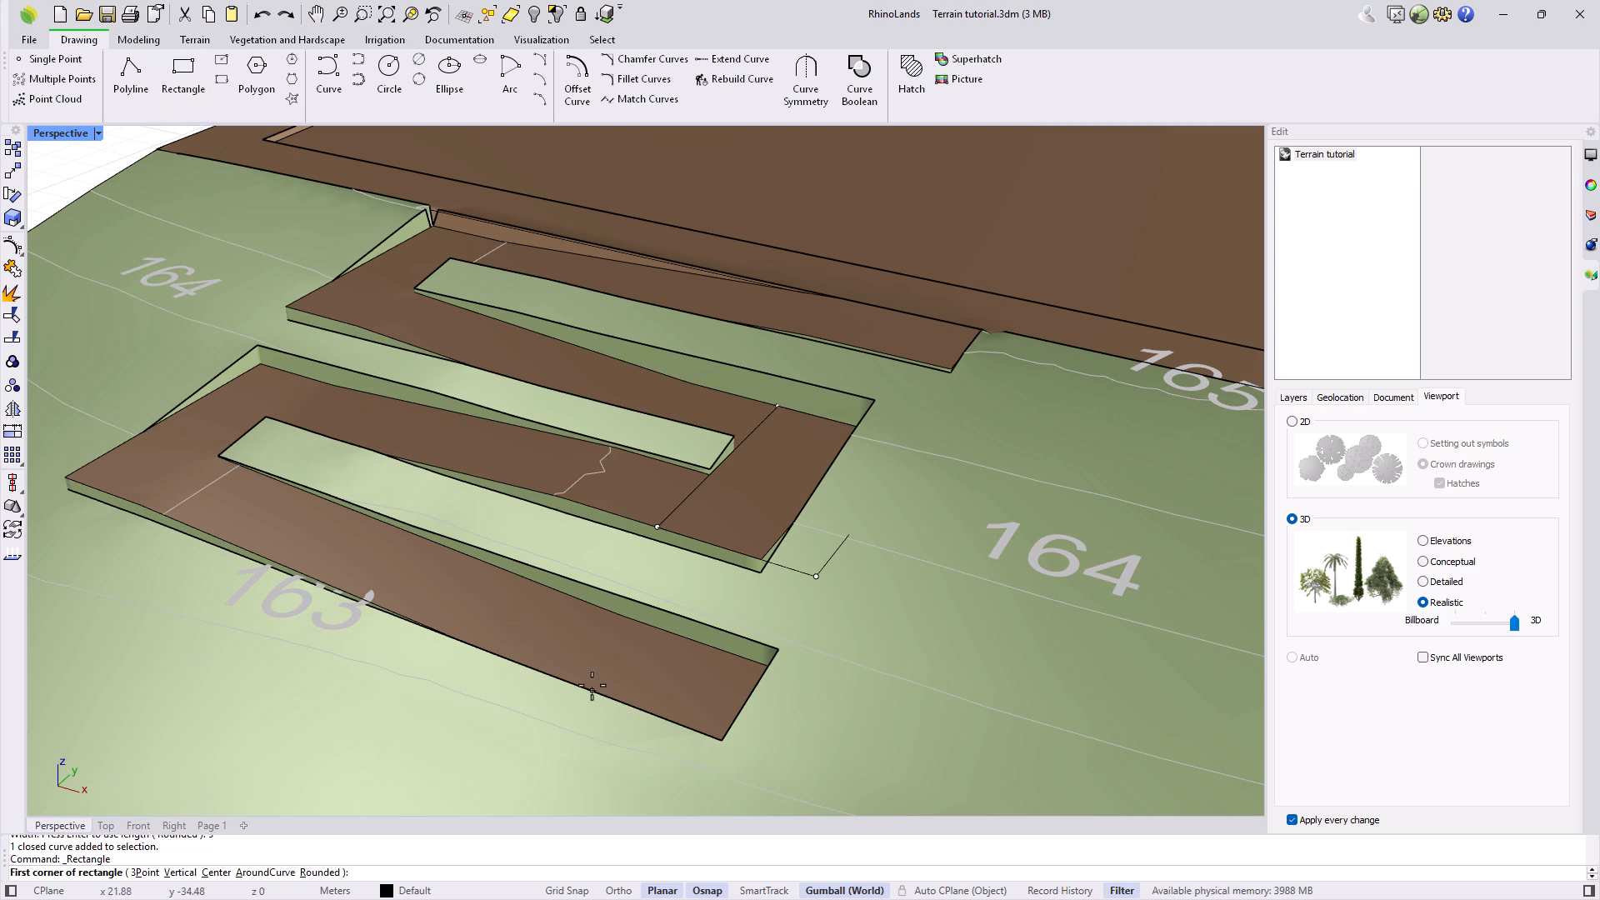
right_click_drag(680, 714, 772, 718)
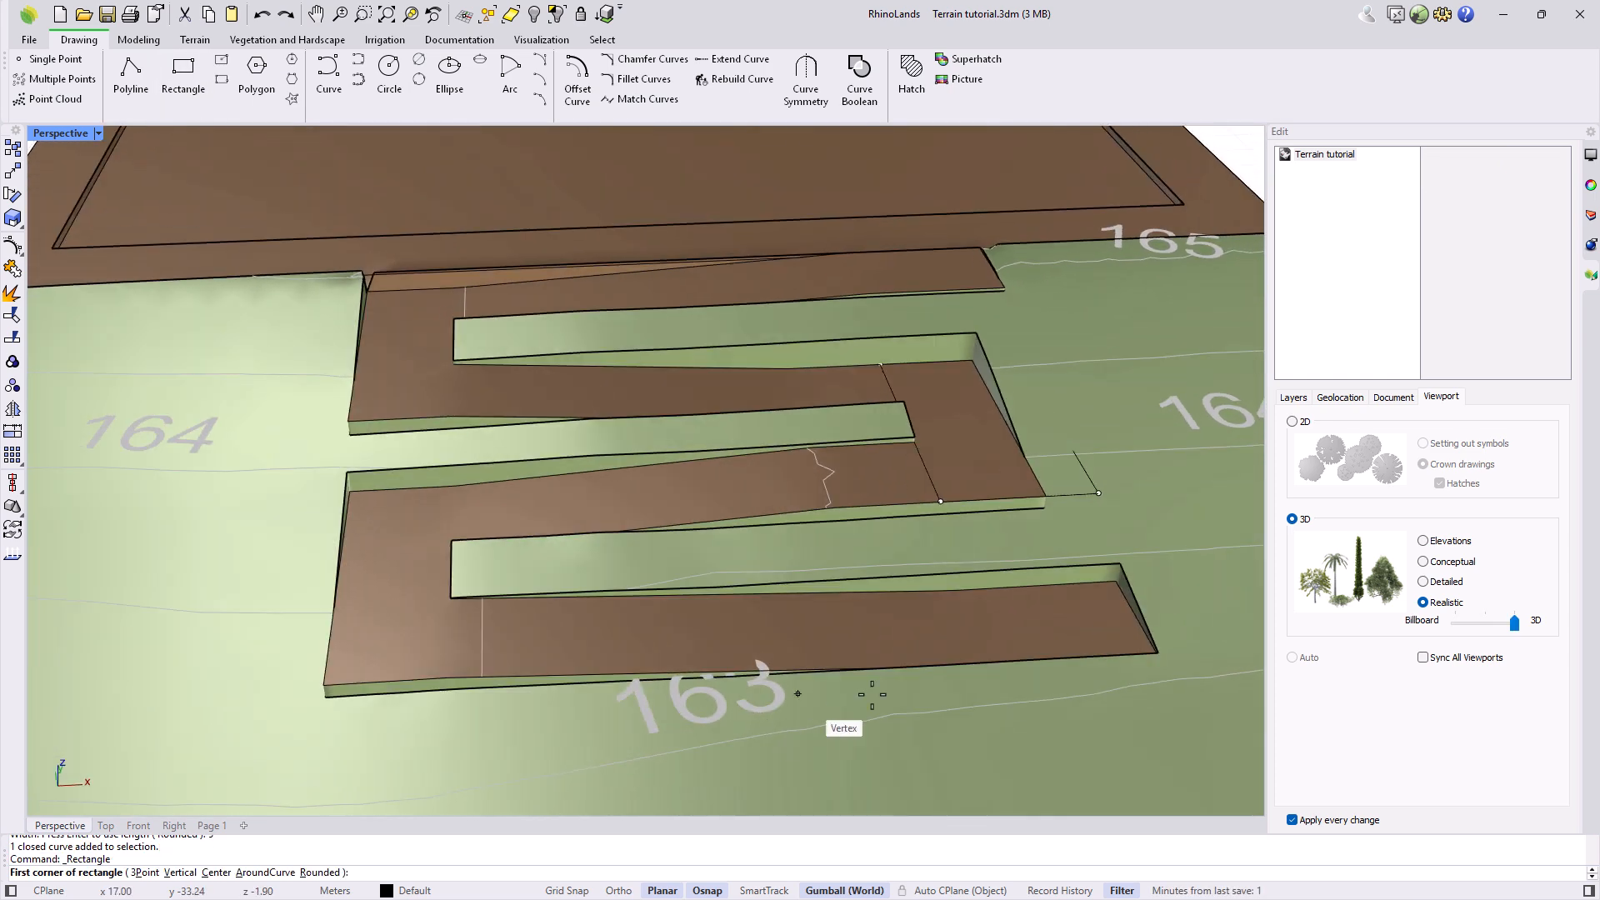
left_click(1119, 568)
scroll(1120, 568, "down", 2)
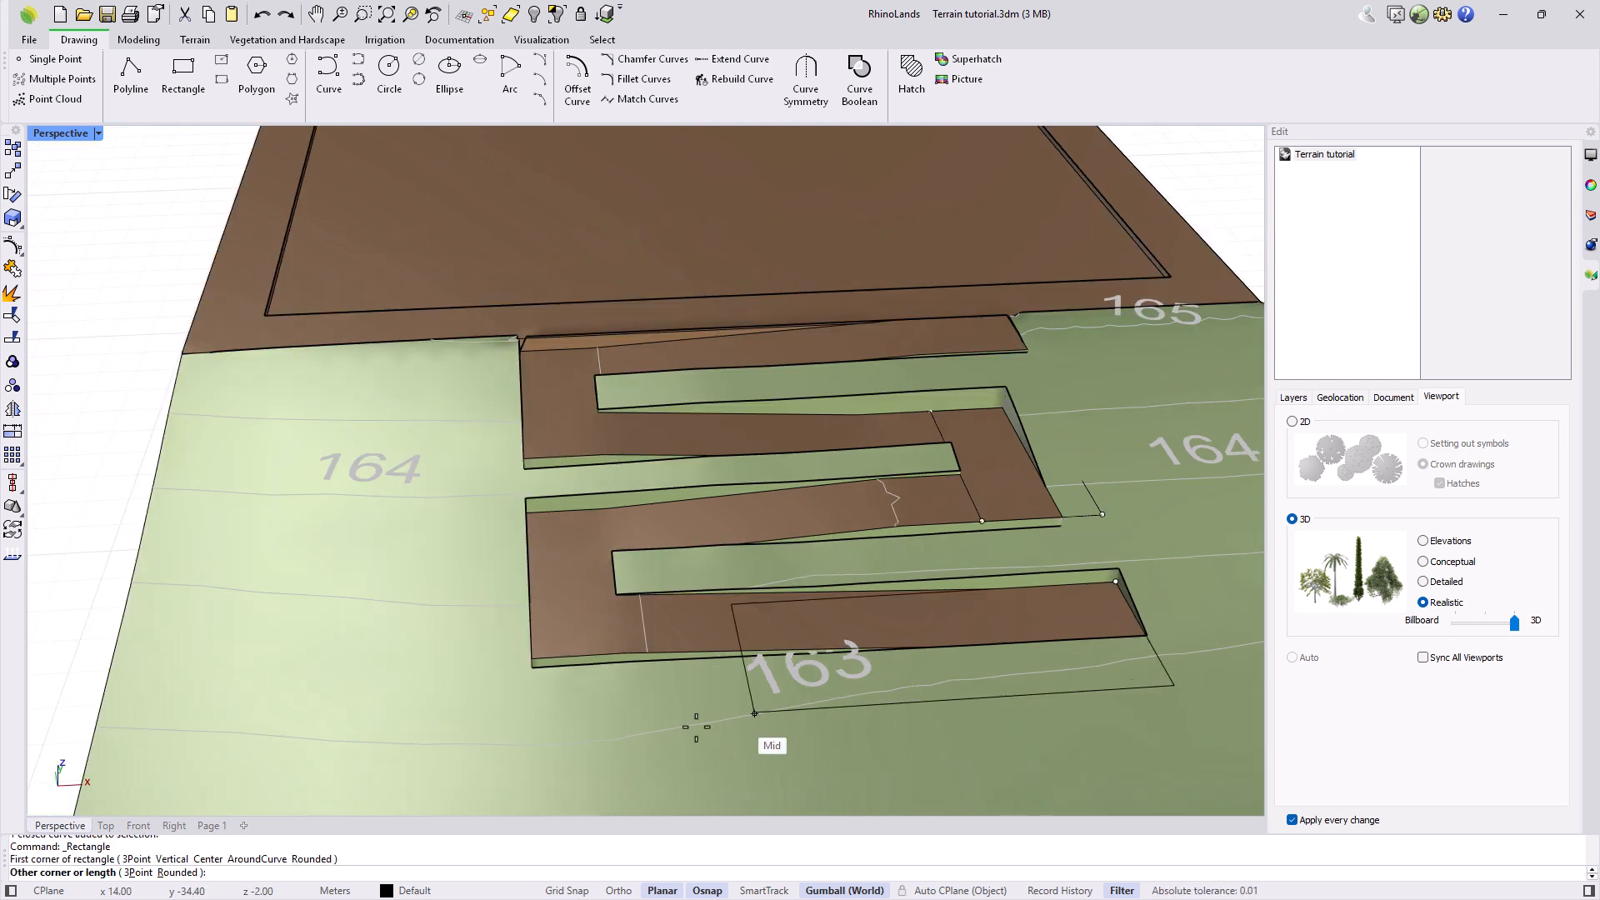
scroll(517, 729, "down", 2)
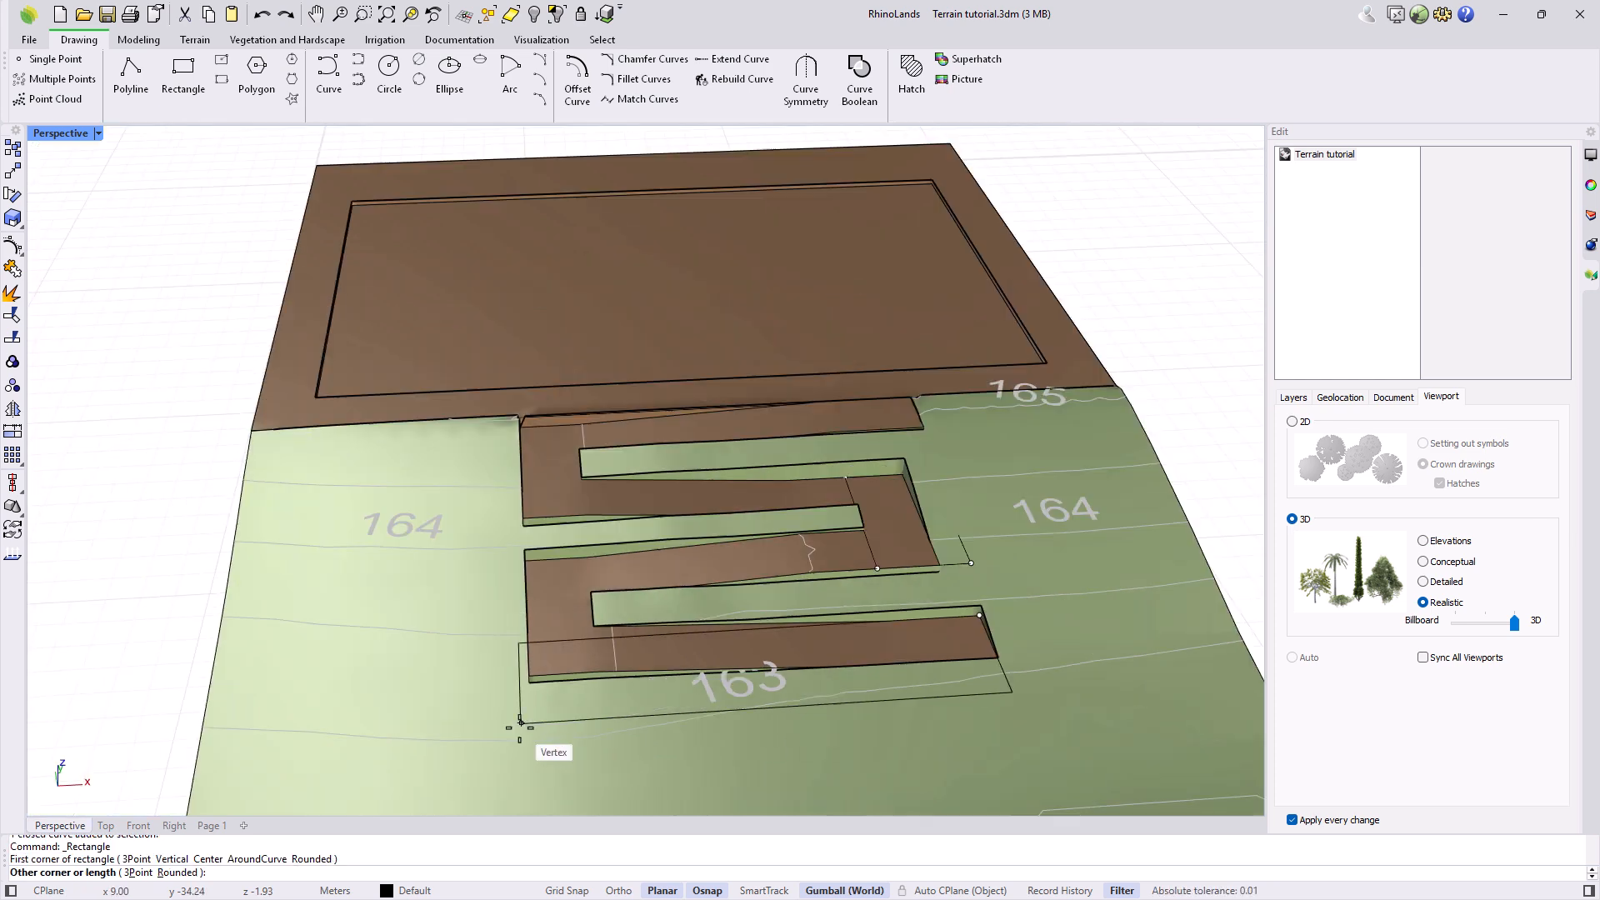
left_click(174, 785)
left_click(470, 775)
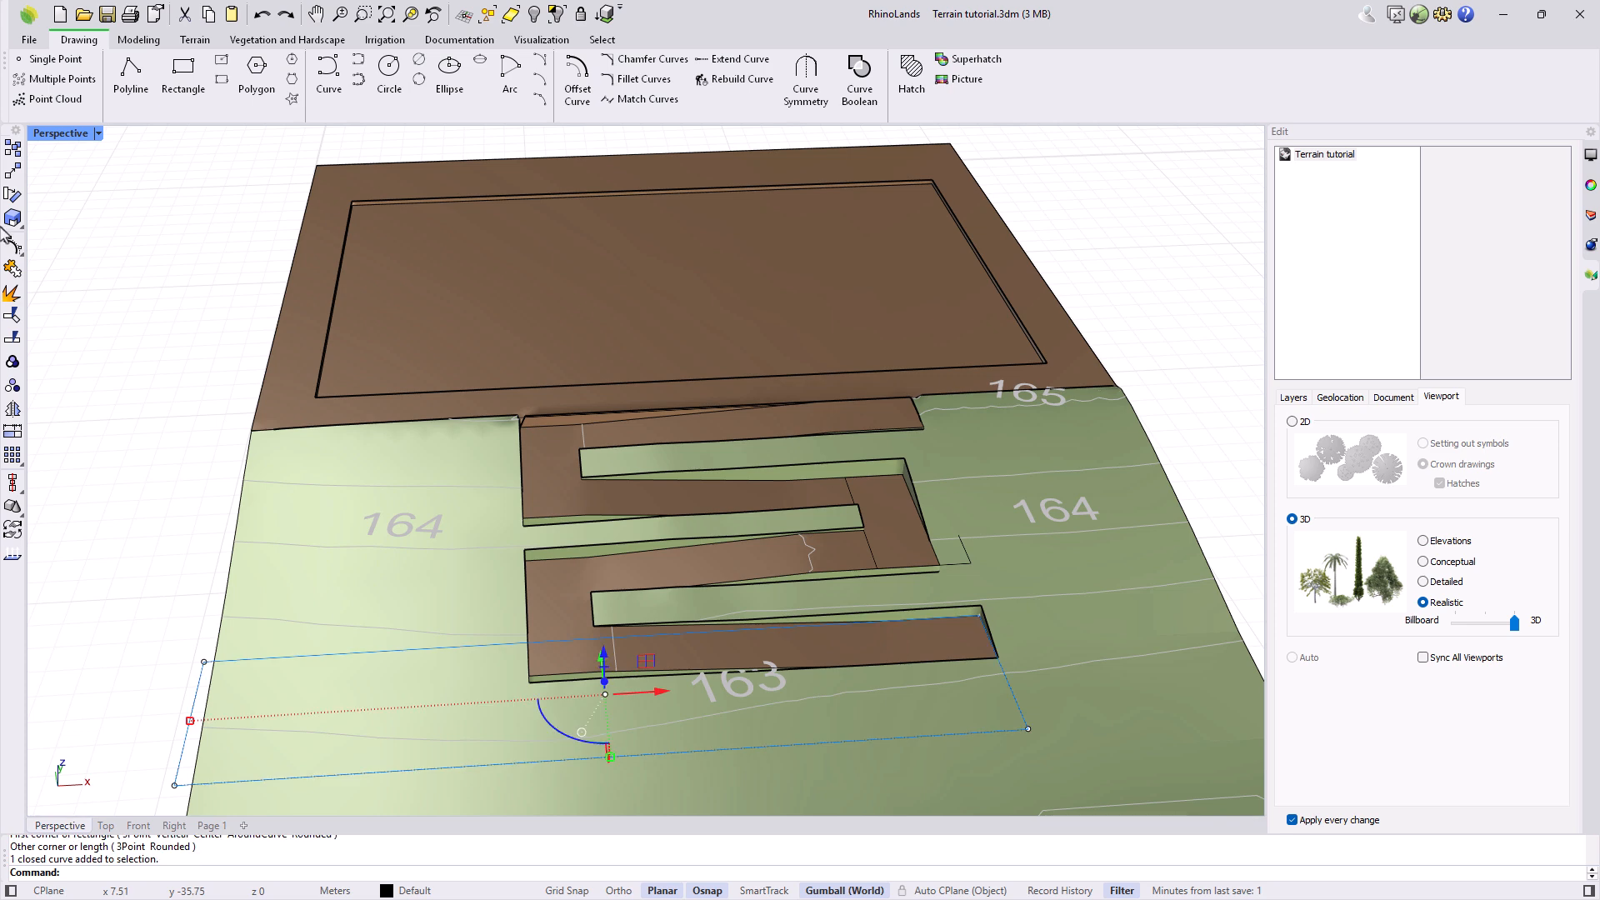
double_click(62, 133)
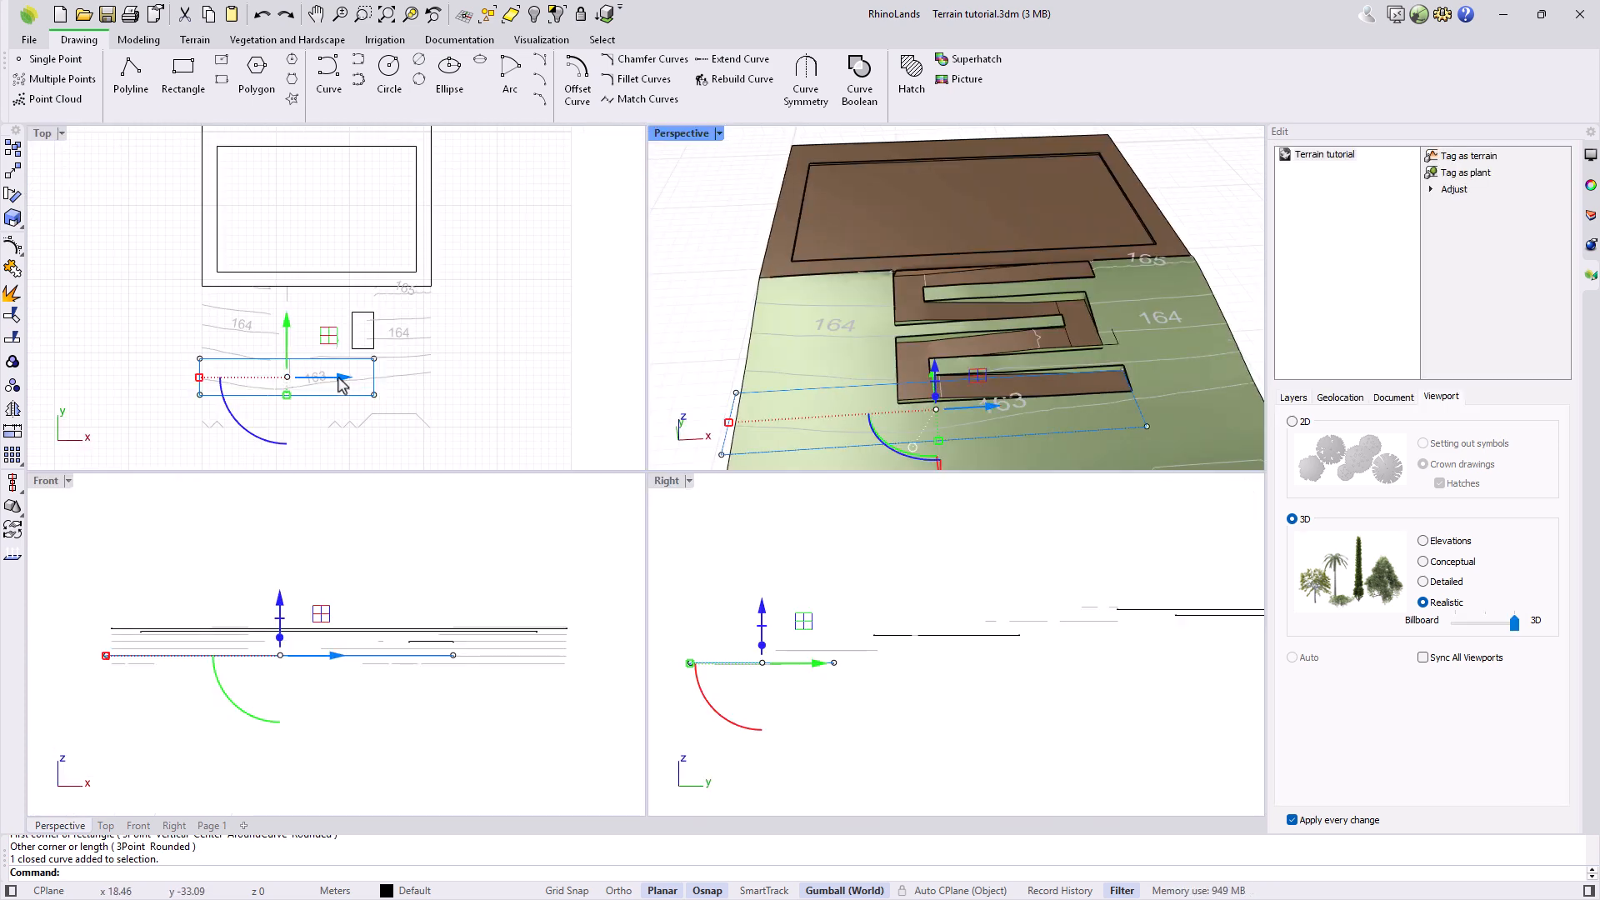
Step: Move the wide rectangle farther down the slope along the Y axis and stretch its short end beyond the terrain's side edge
scroll(338, 378, "up", 2)
left_click(261, 323)
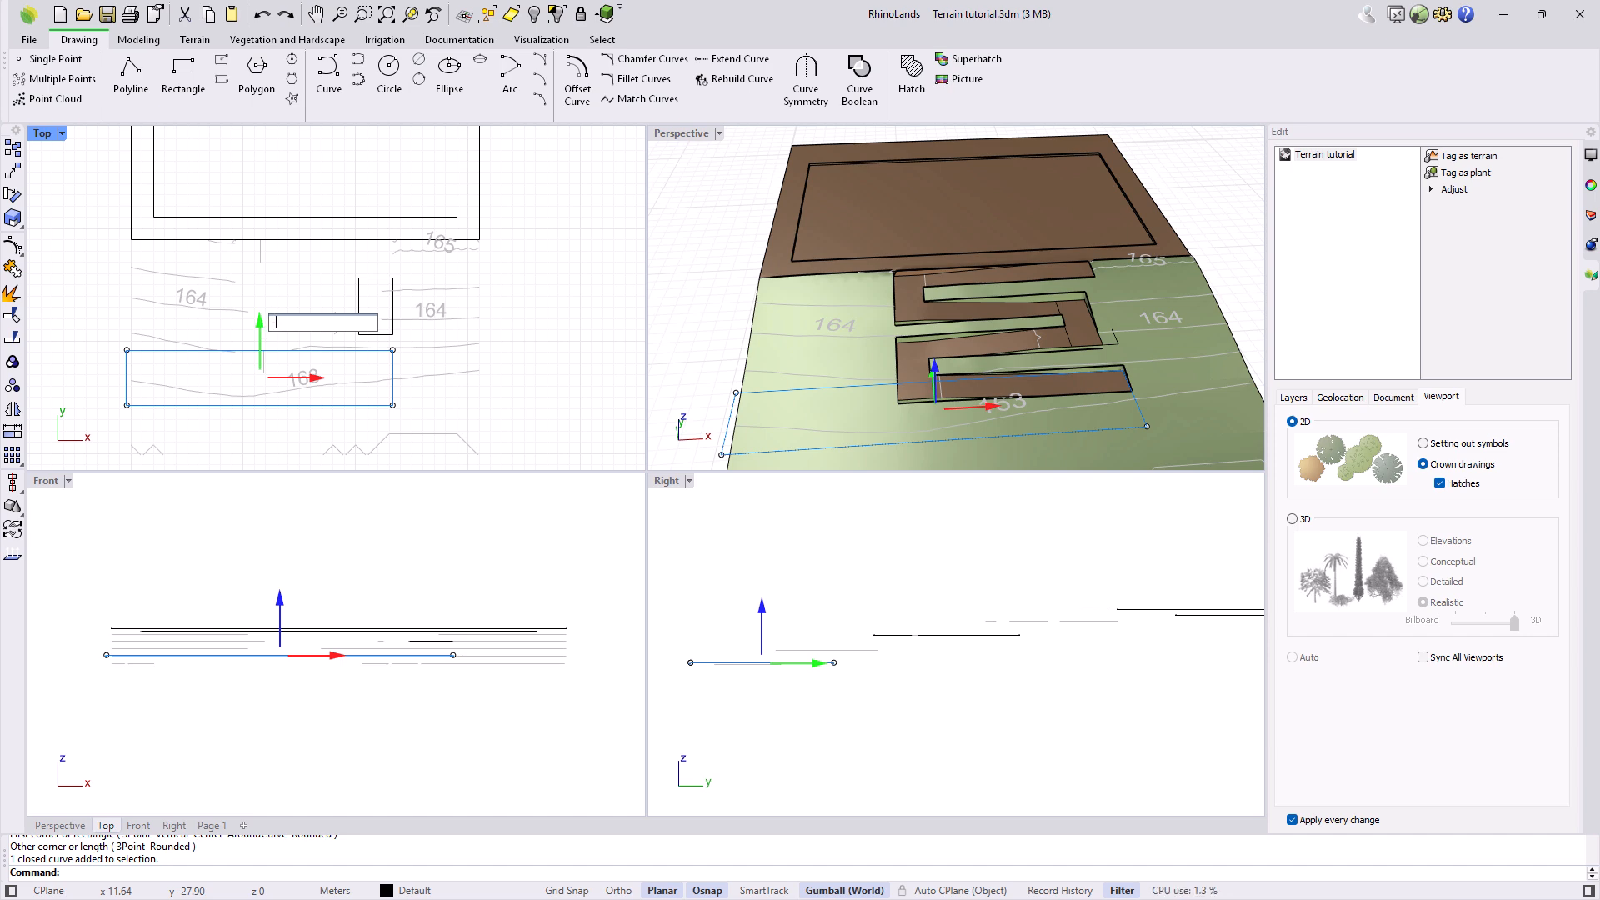
key("Return")
left_click(393, 373)
left_click(392, 427, "shift")
left_click_drag(429, 400, 537, 400)
key("Escape")
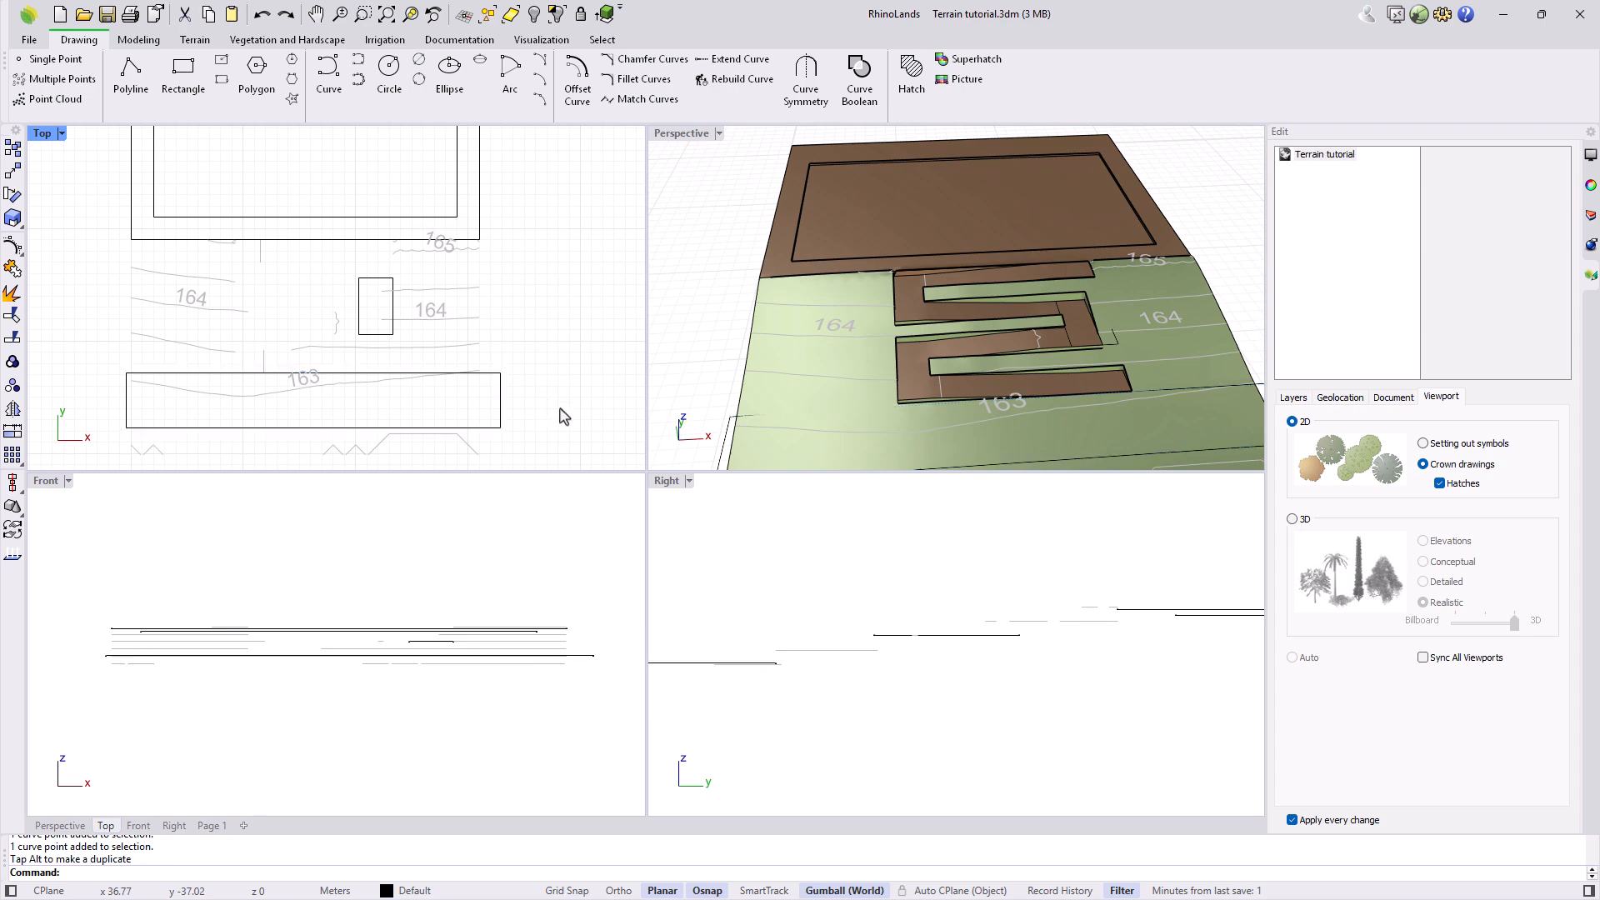
Step: Add a Cut and Fill with a 90° slope angle to the terrain, using the wide rectangle below the ramp as its closed curve
double_click(689, 137)
right_click_drag(809, 567, 649, 531)
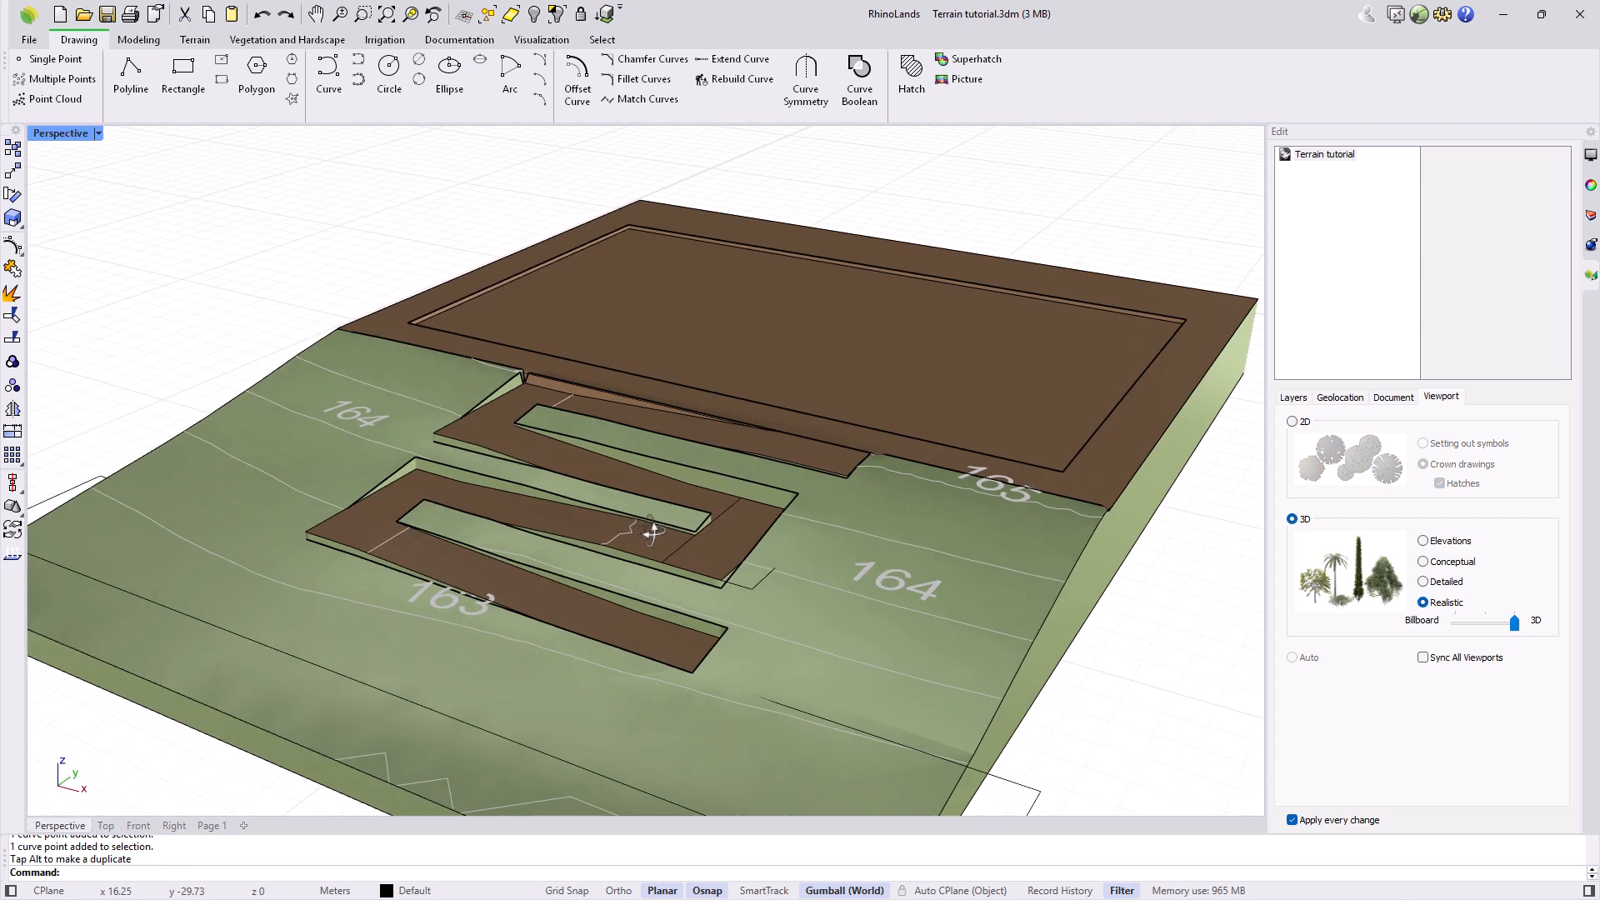
scroll(650, 531, "down", 5)
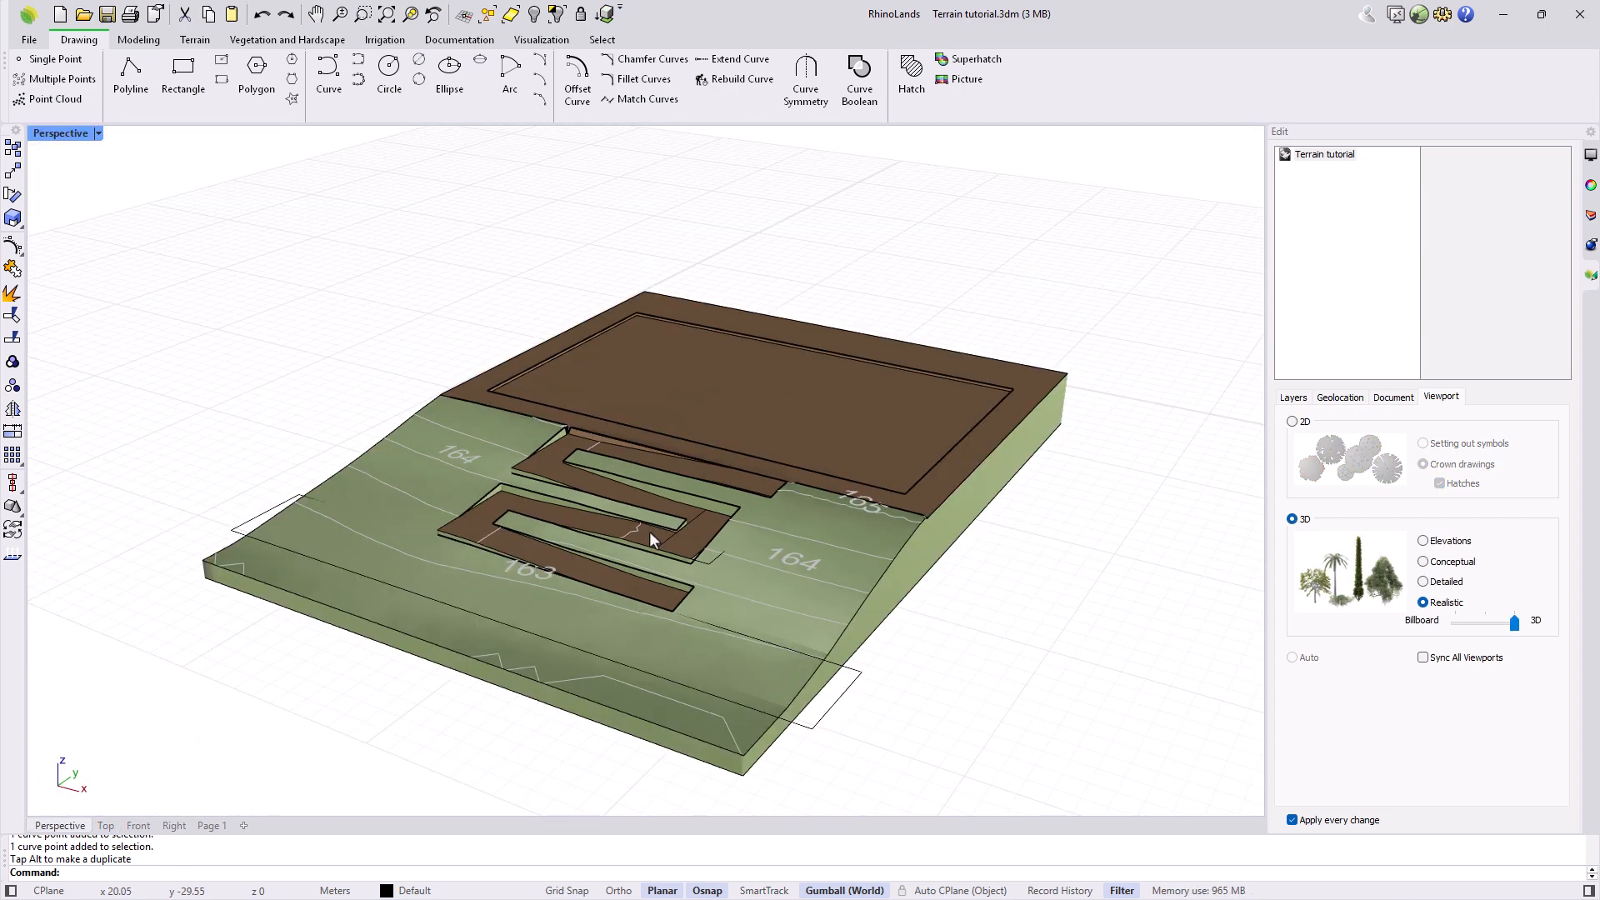
left_click(194, 39)
left_click(379, 84)
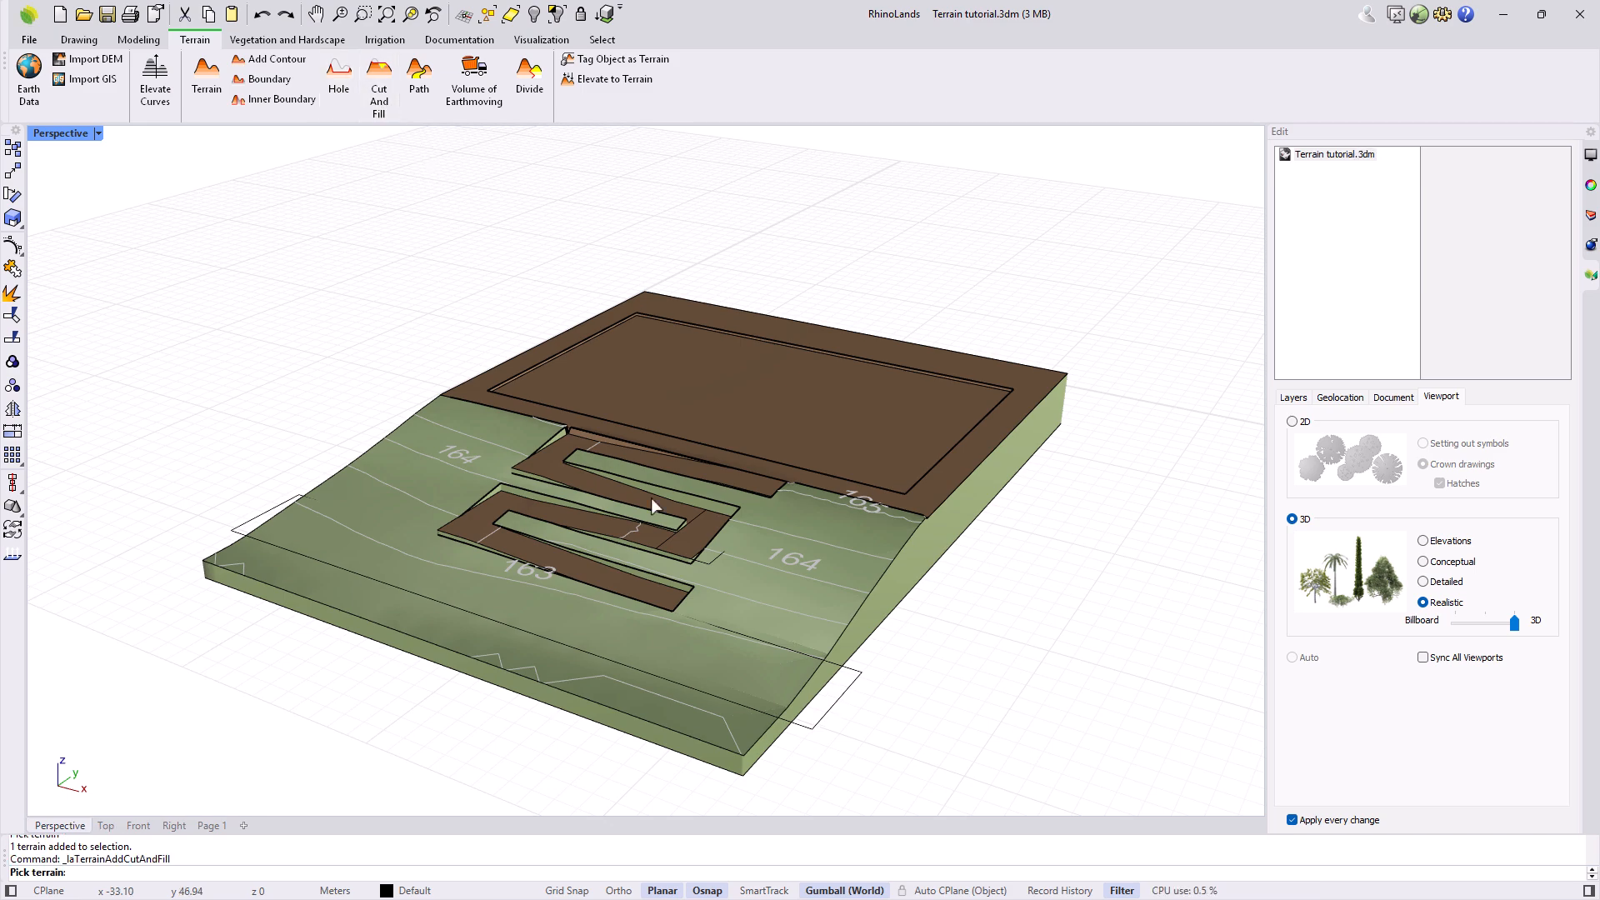
left_click(726, 609)
key("Return")
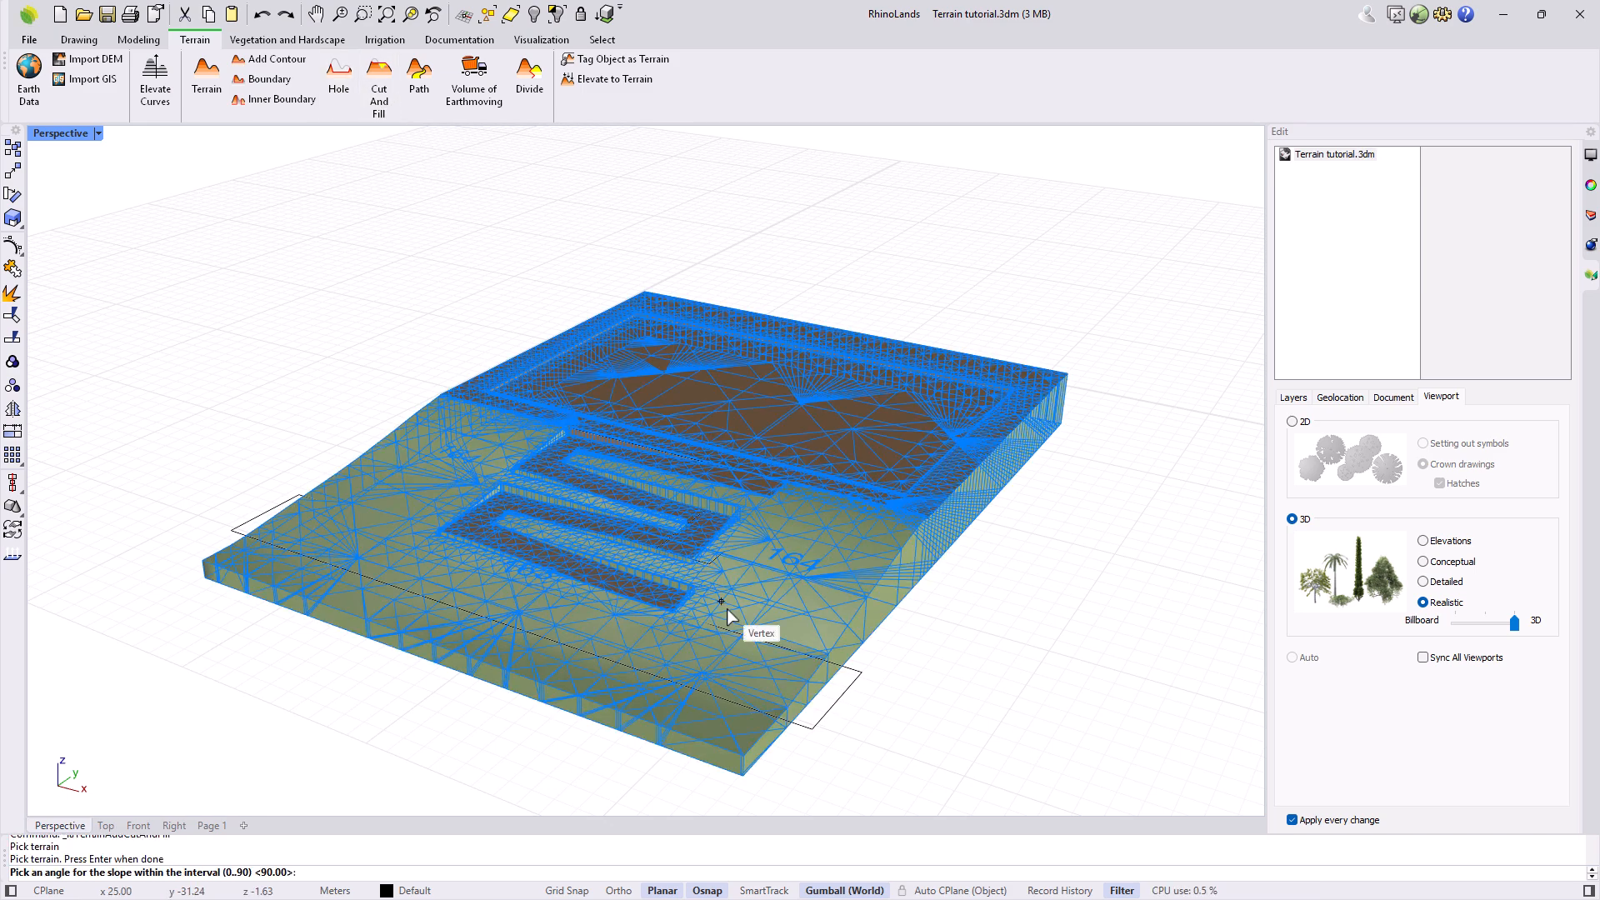
key("Return")
left_click(858, 673)
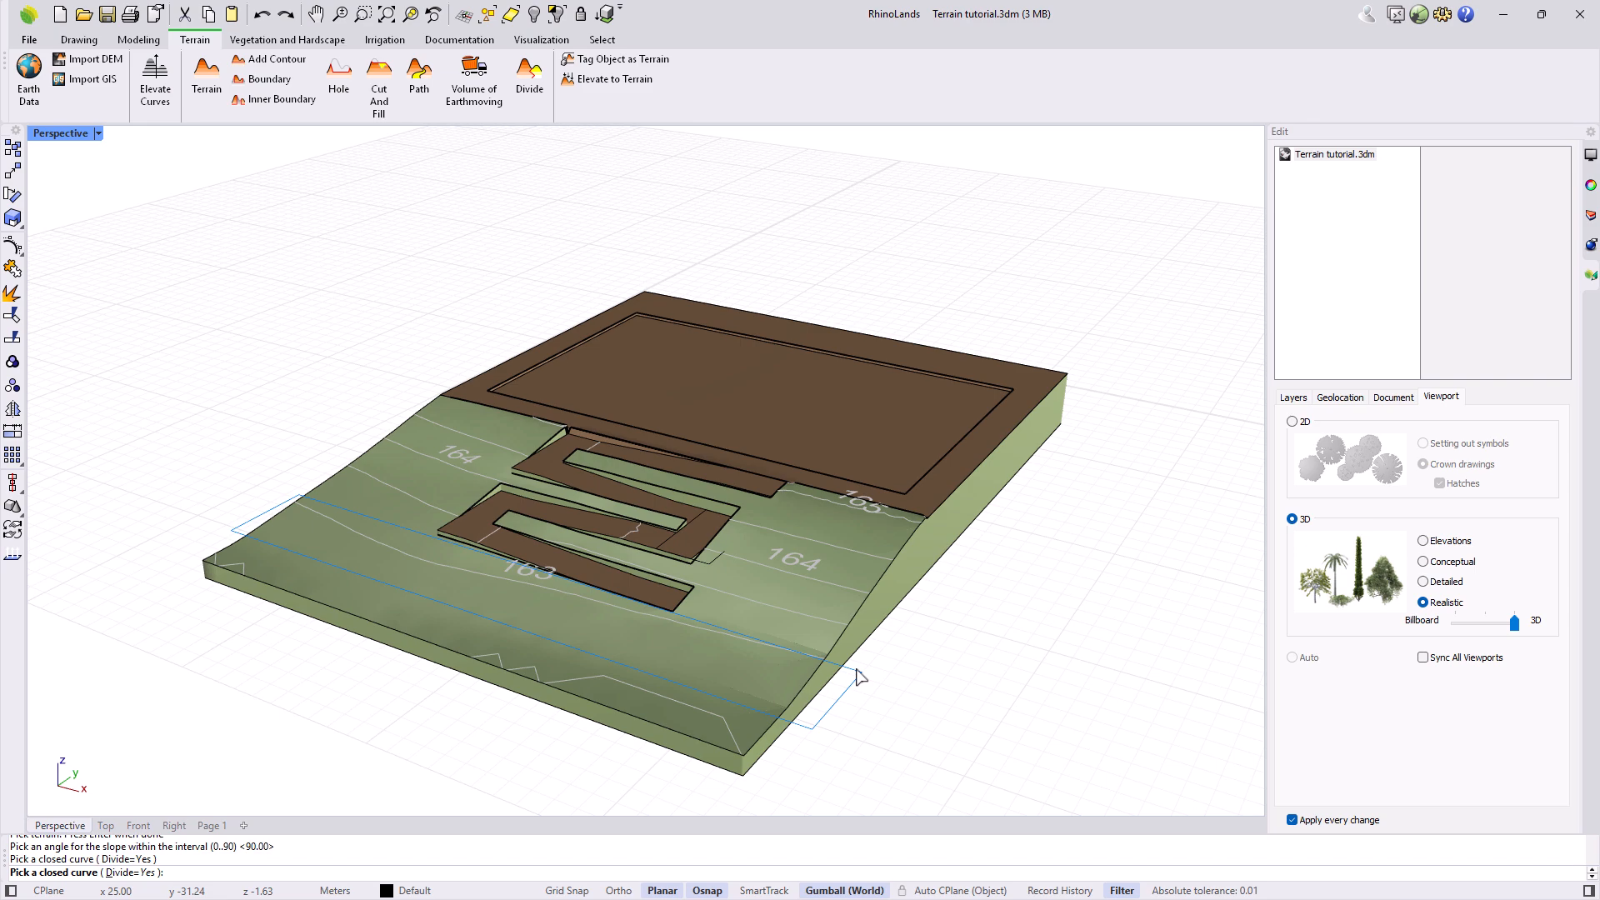
key("Return")
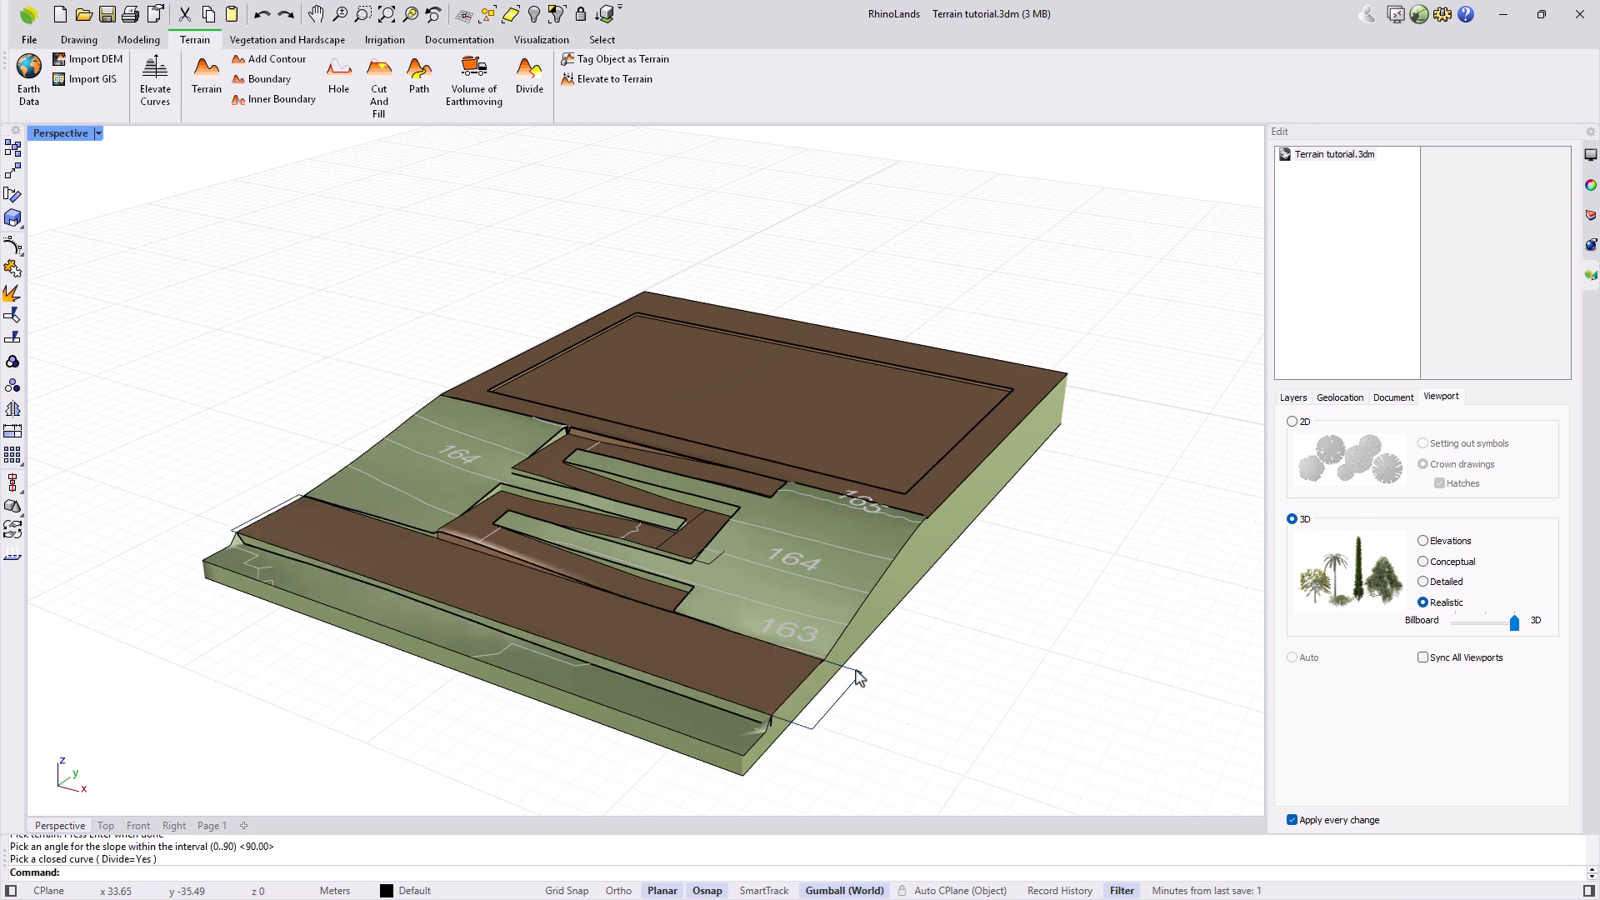
Step: Select the terrain's wide cut-and-fill area below the ramp and set its cut and fill angles to 10°
scroll(727, 648, "up", 3)
left_click(726, 648)
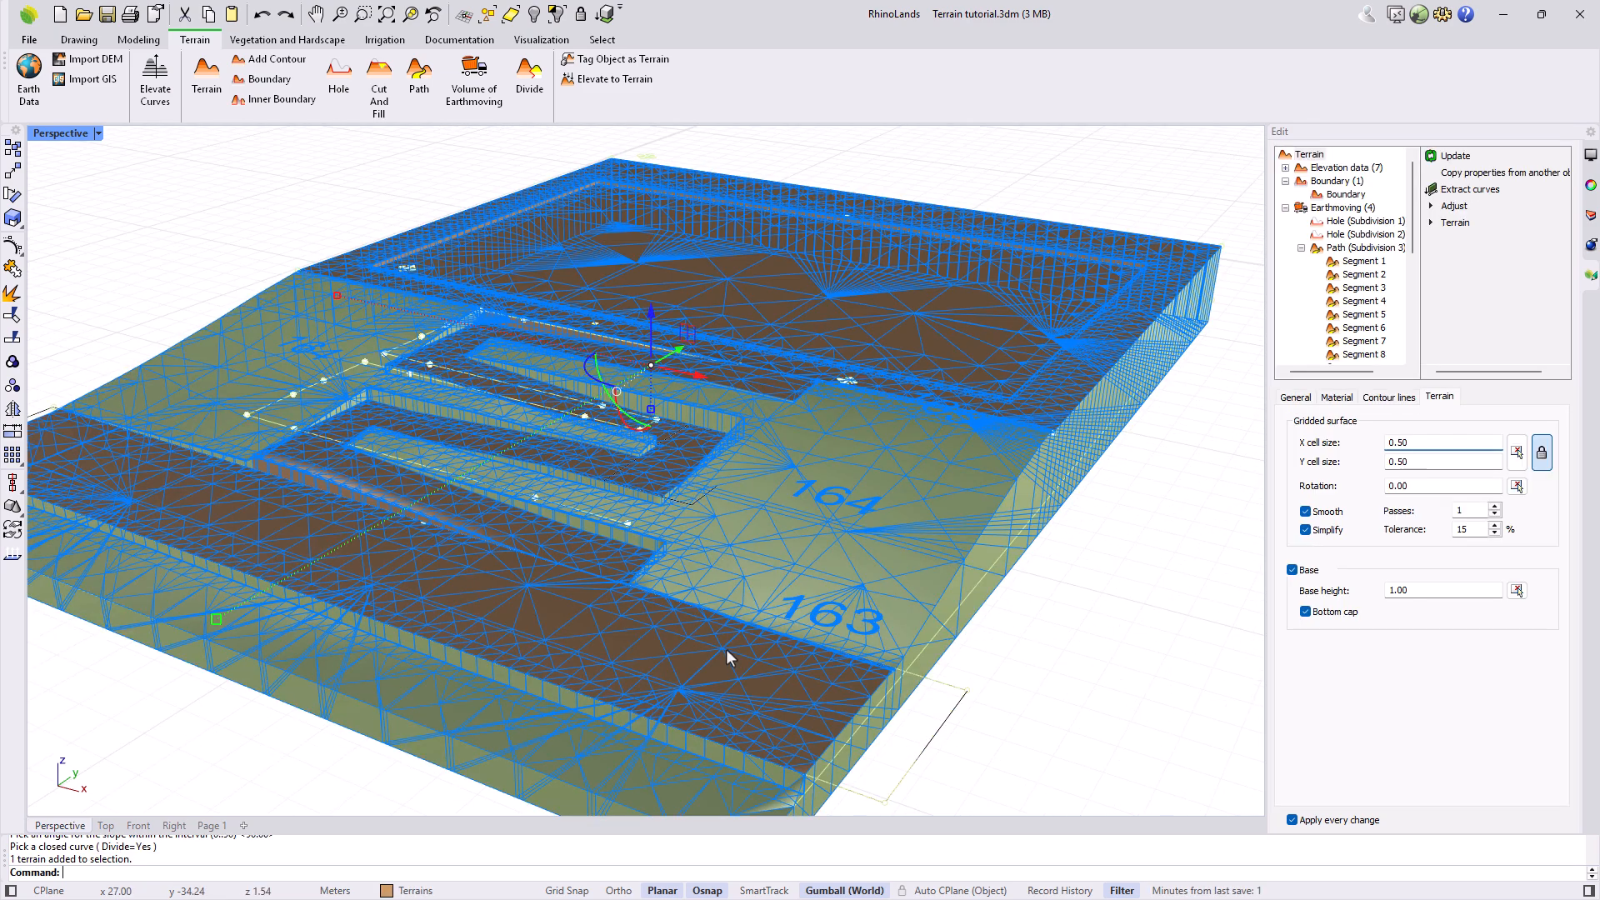
scroll(1358, 254, "down", 4)
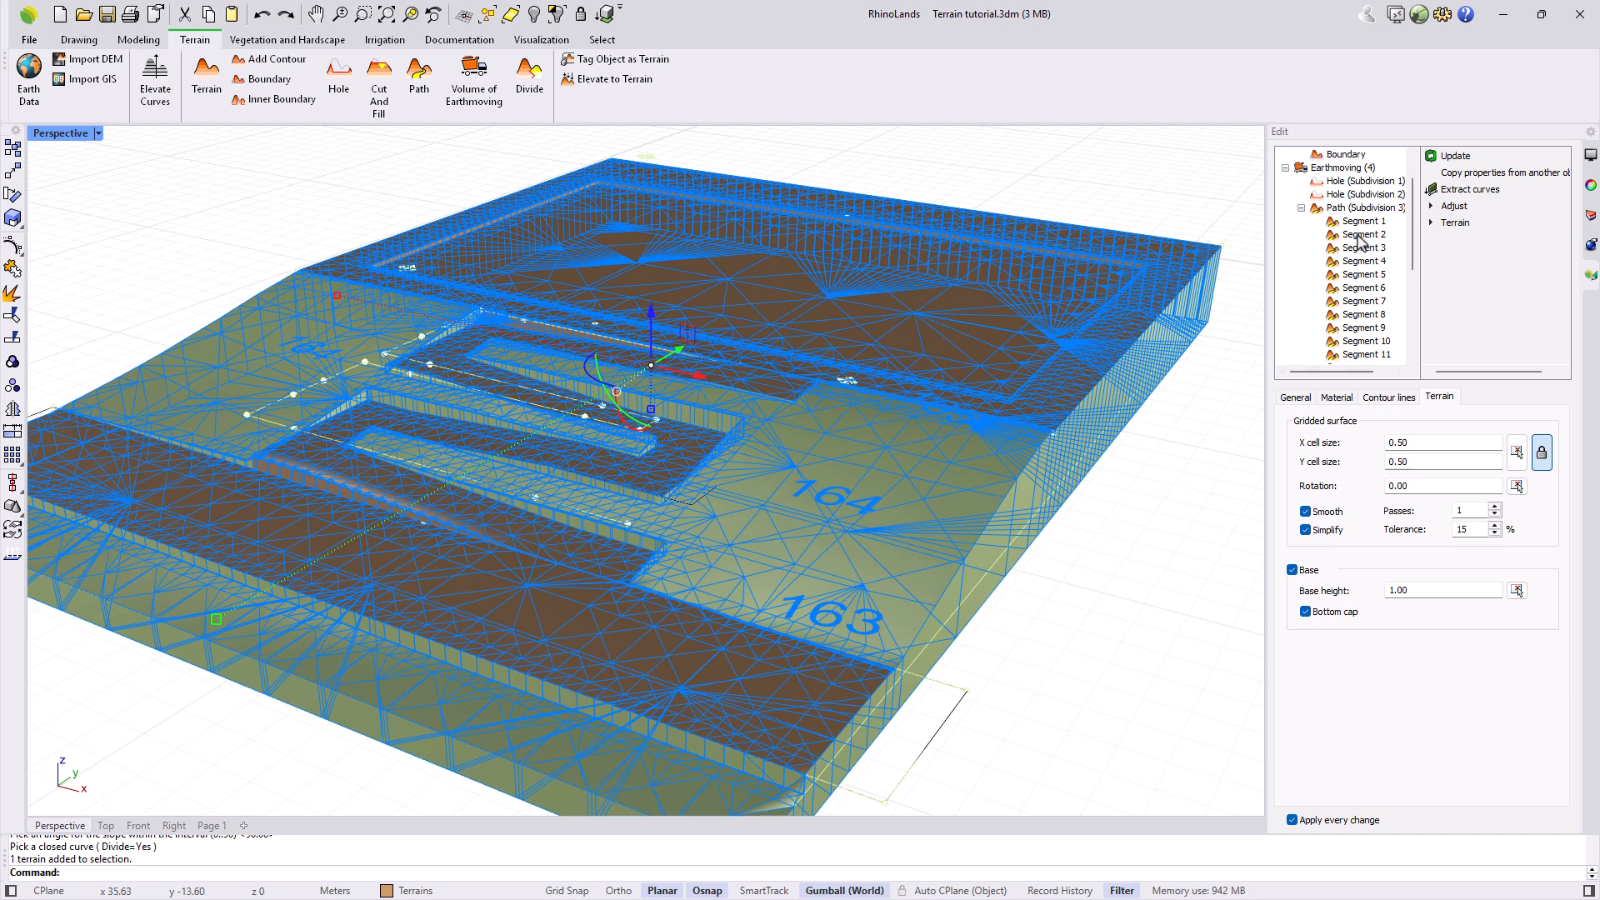
left_click(1350, 355)
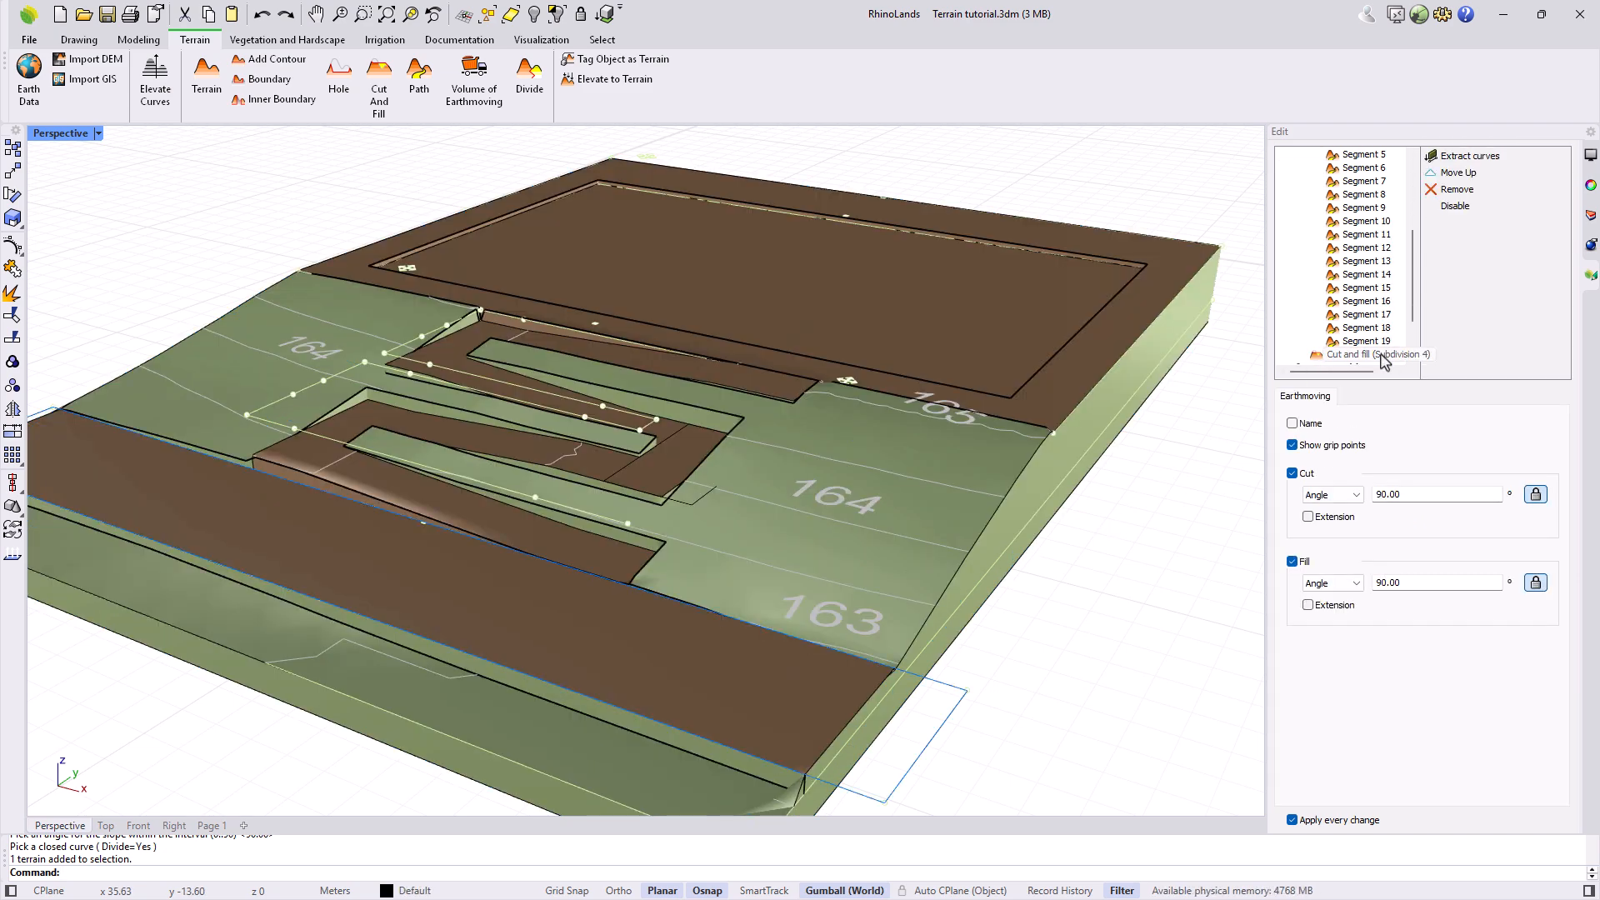
double_click(1407, 494)
type("10")
key("Return")
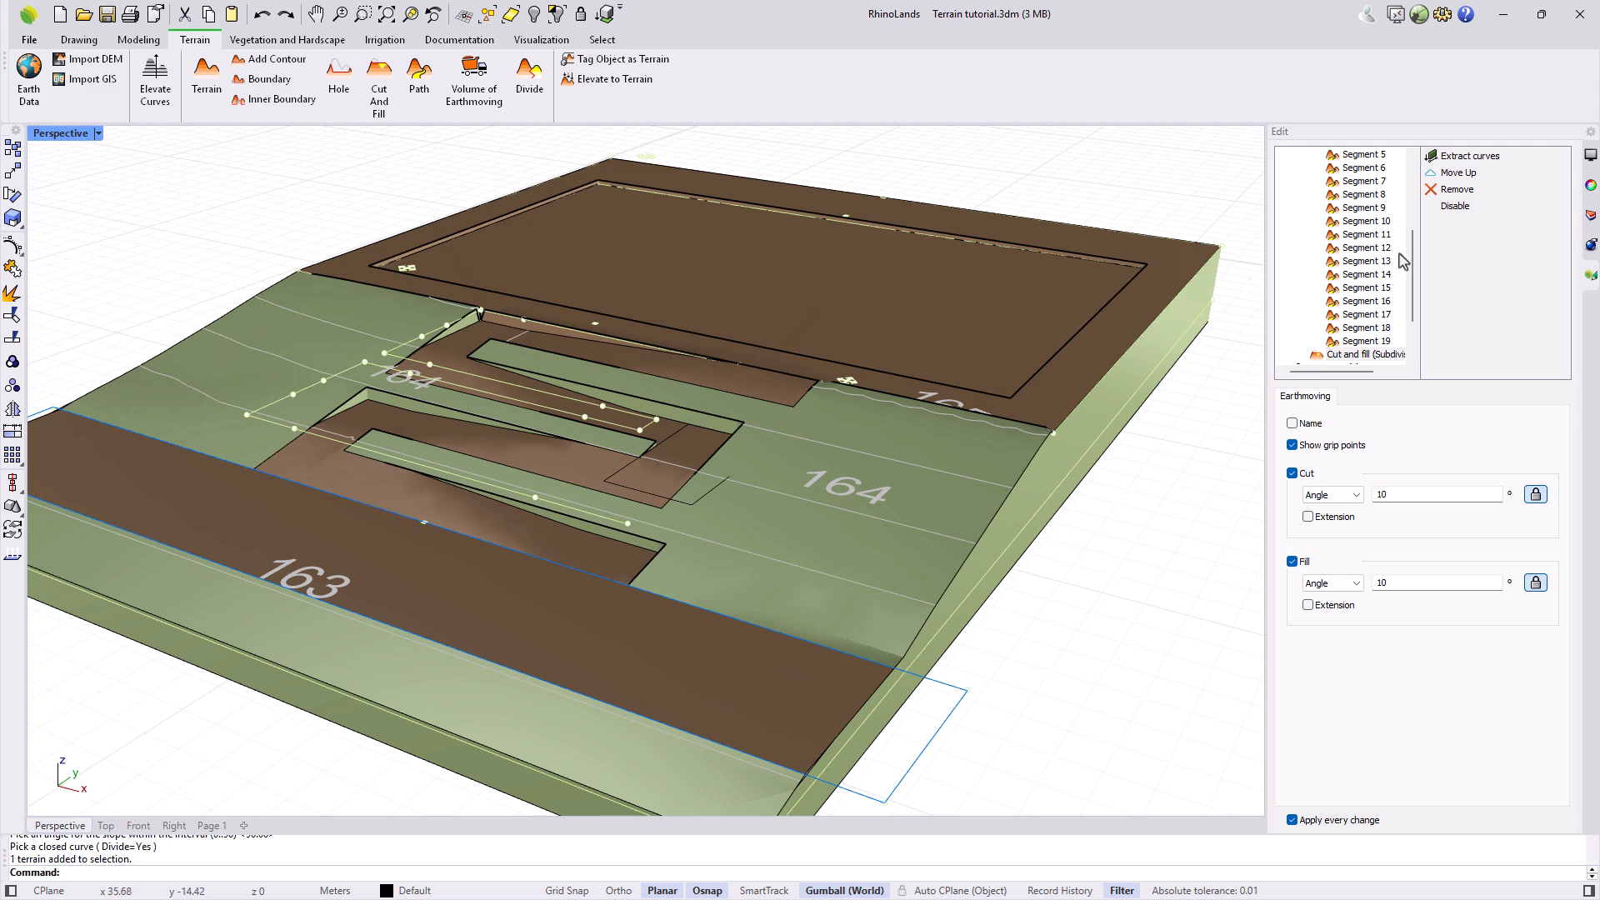
Step: Move the wide cut-and-fill area above the ramp path in the terrain's earthmoving order
left_click(1460, 176)
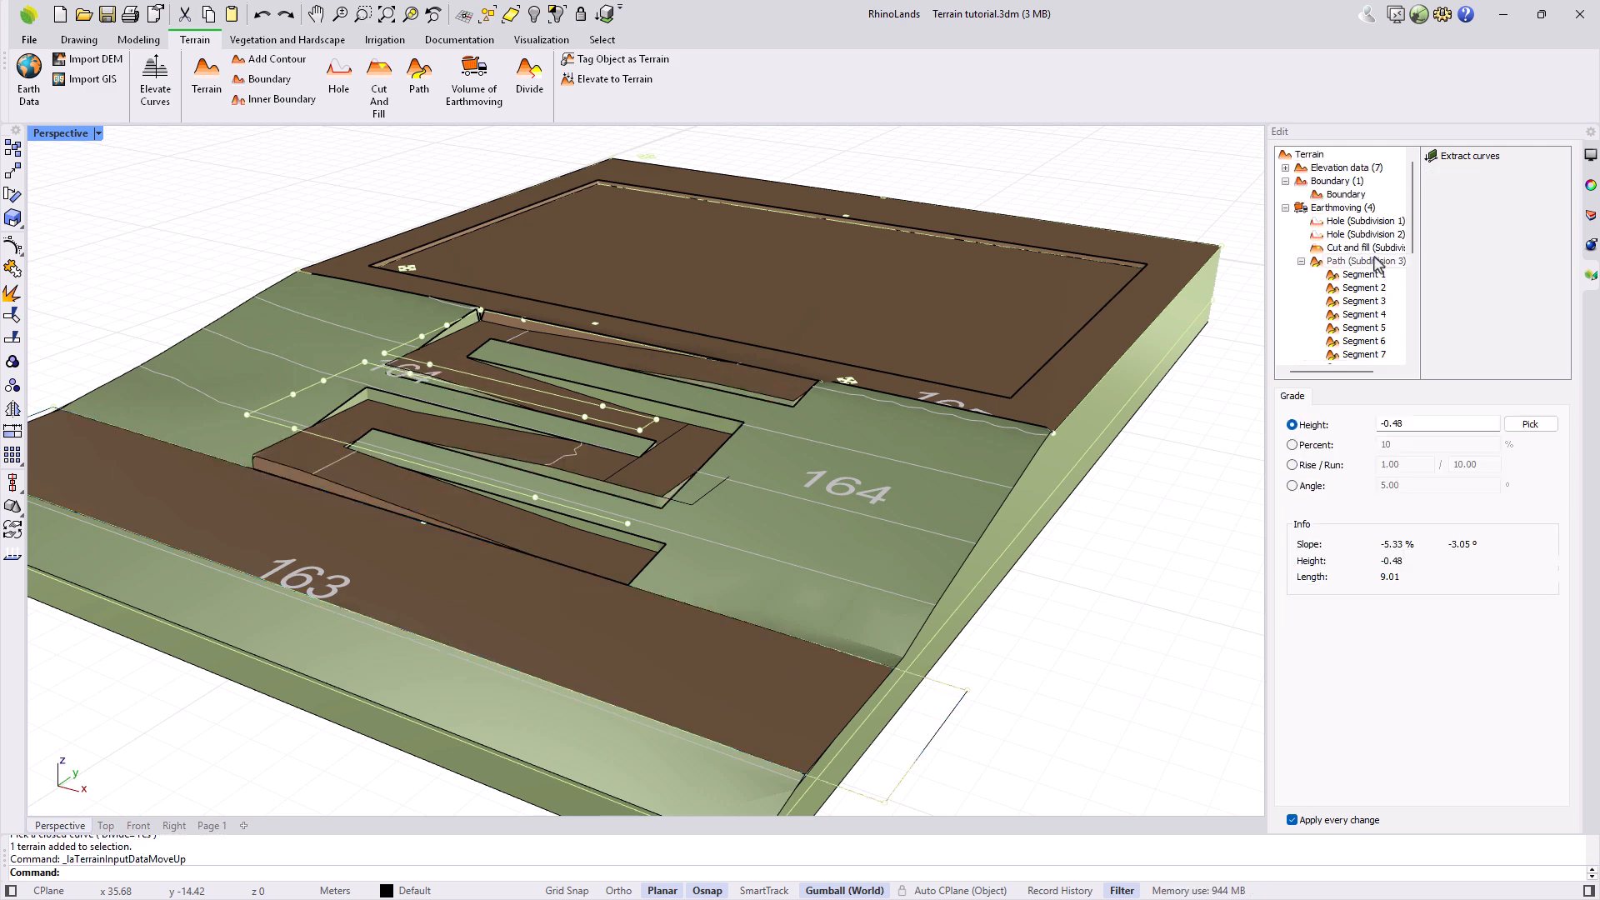
left_click(1375, 260)
left_click(1370, 248)
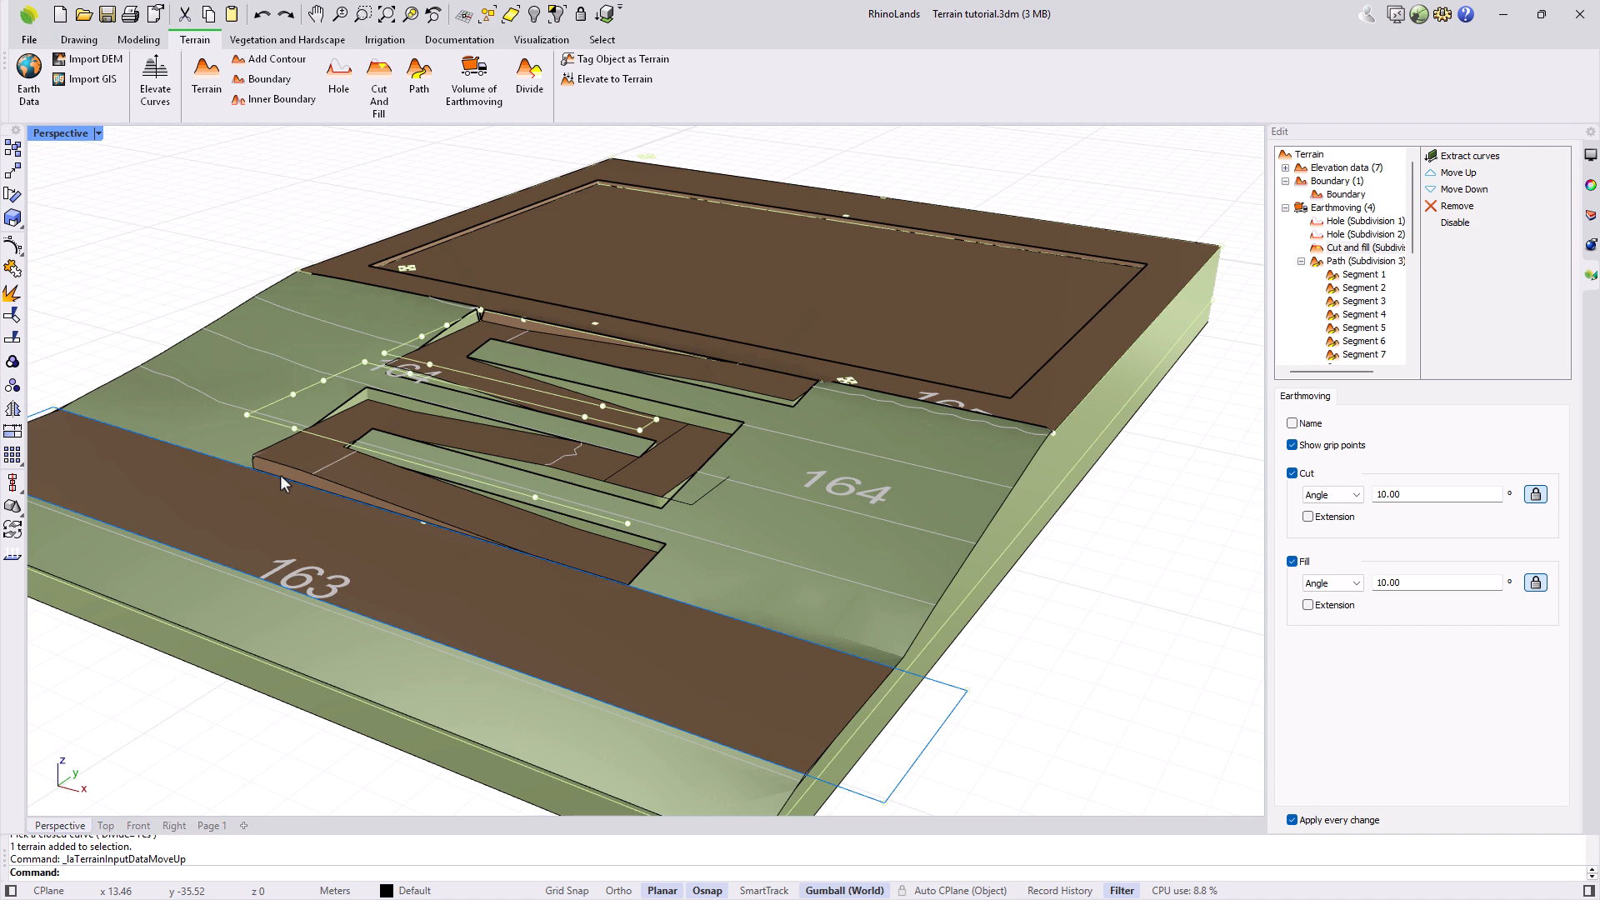
Step: Add a Cut and Fill with a 90° slope angle to the terrain from the rectangle on the ramp's middle landing
left_click(382, 102)
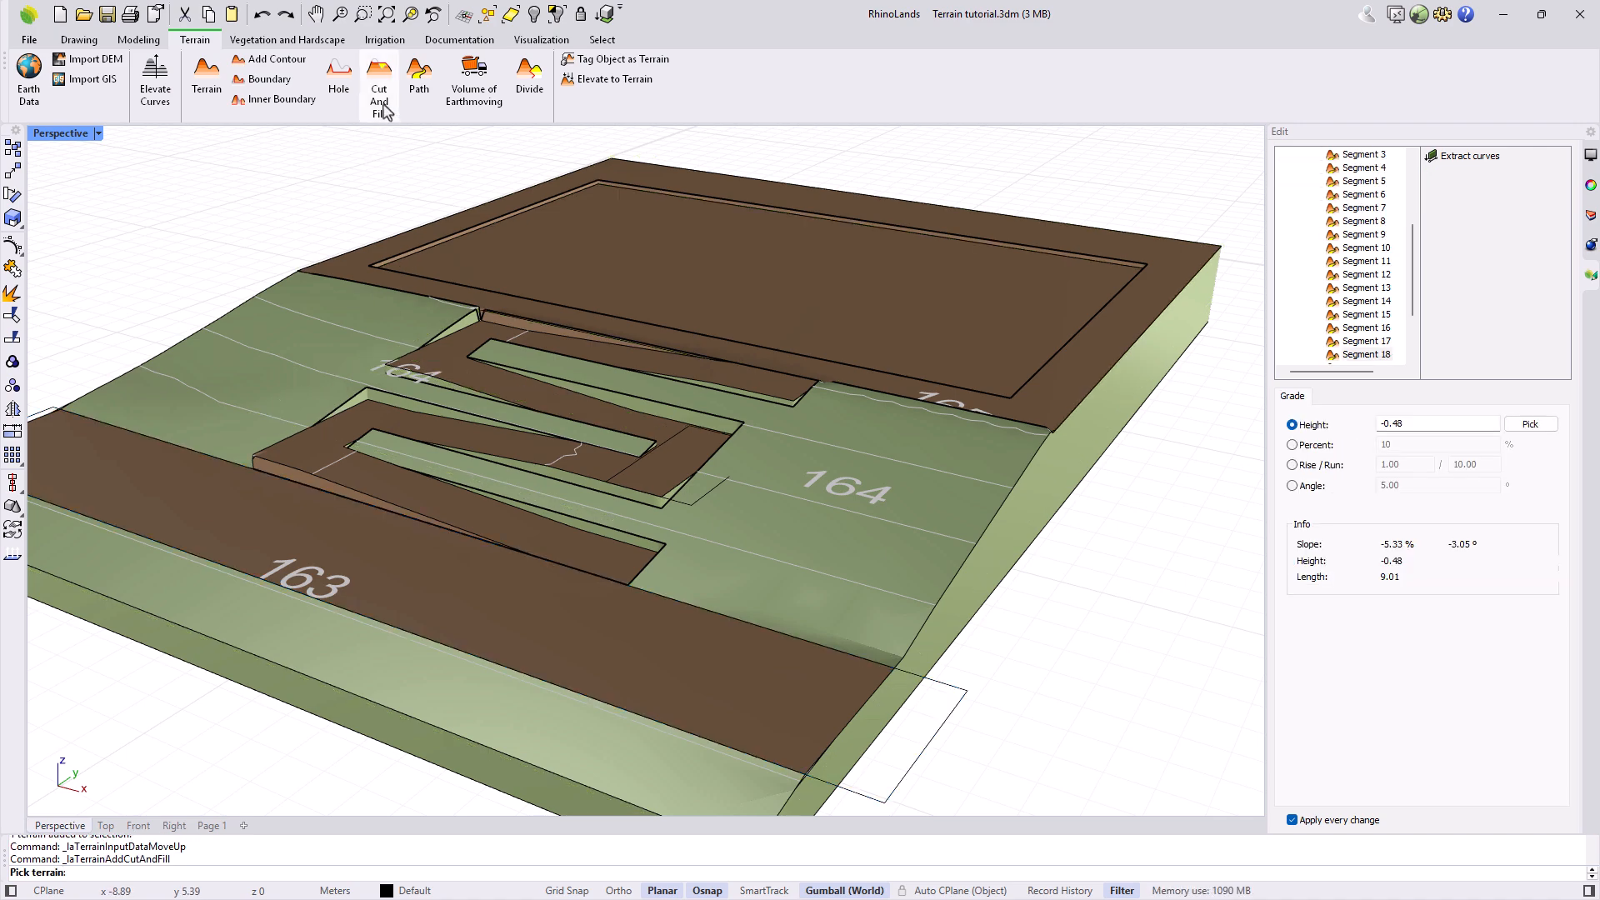
left_click(749, 480)
key("Return")
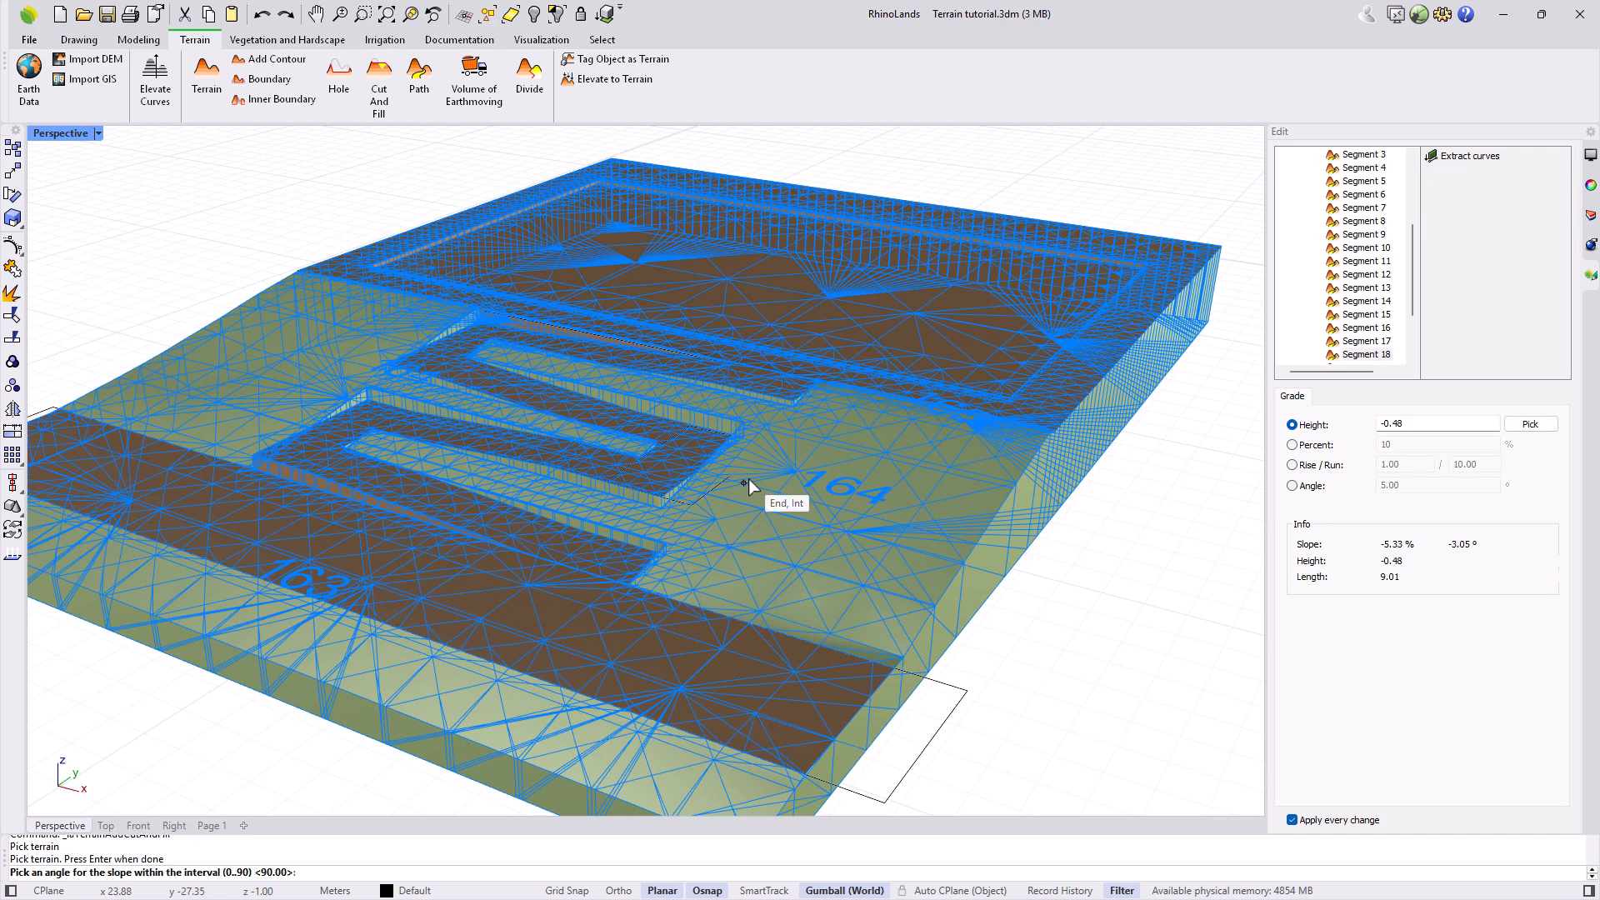
key("Return")
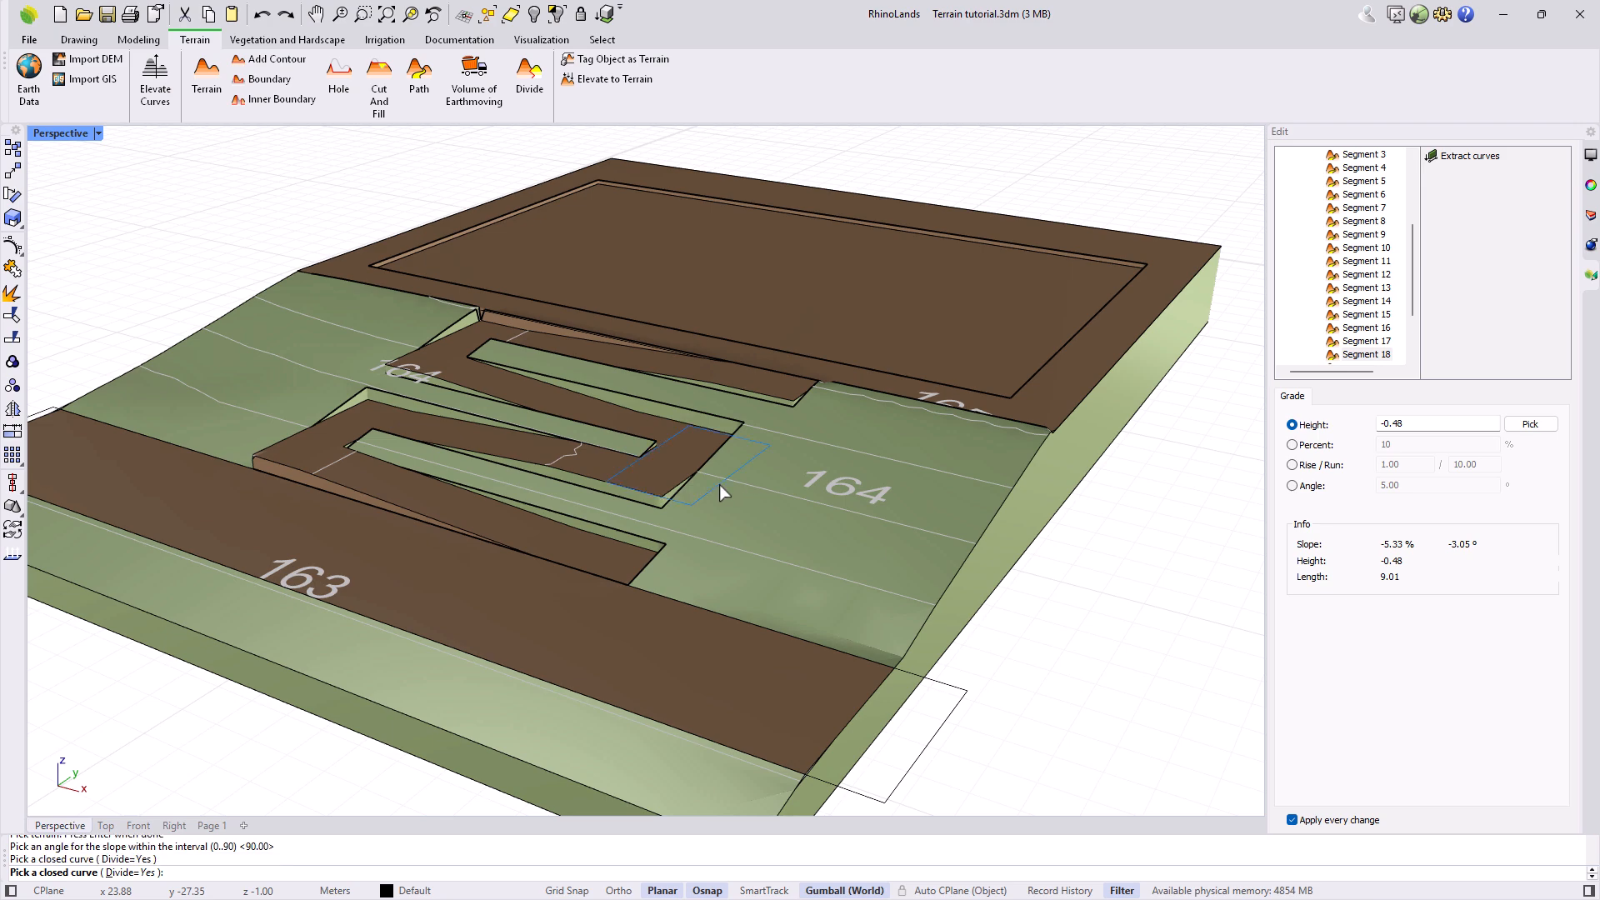
left_click(720, 487)
left_click(719, 485)
key("Return")
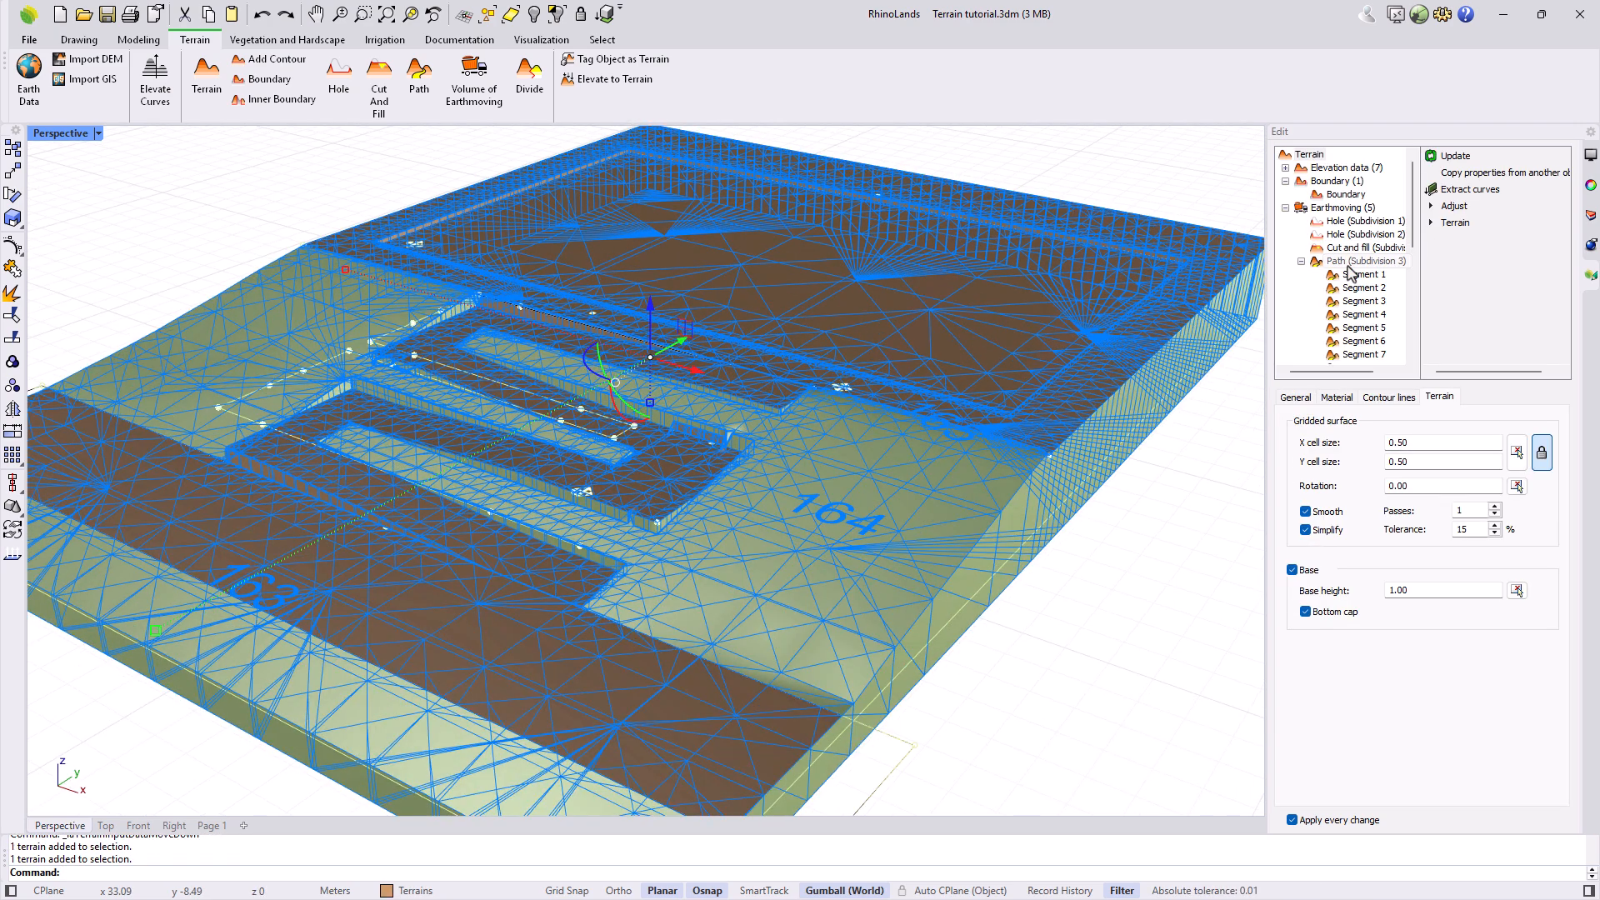
Step: Move the middle landing's cut-and-fill area above the ramp path in the terrain's earthmoving order
scroll(1351, 272, "down", 5)
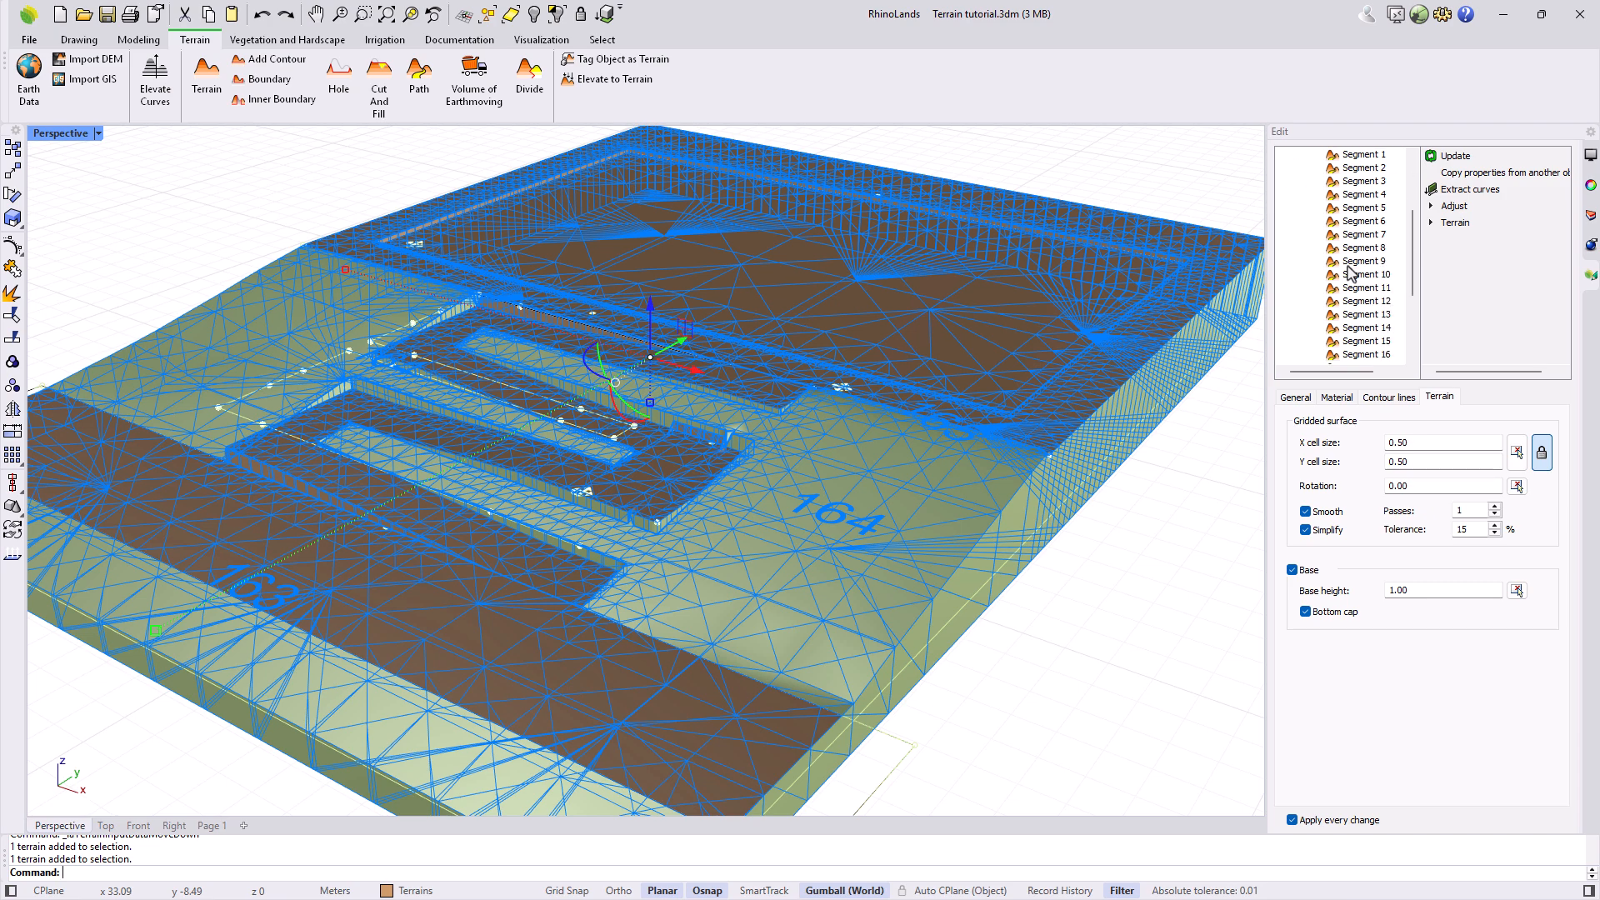
scroll(1351, 272, "down", 1)
left_click(1358, 287)
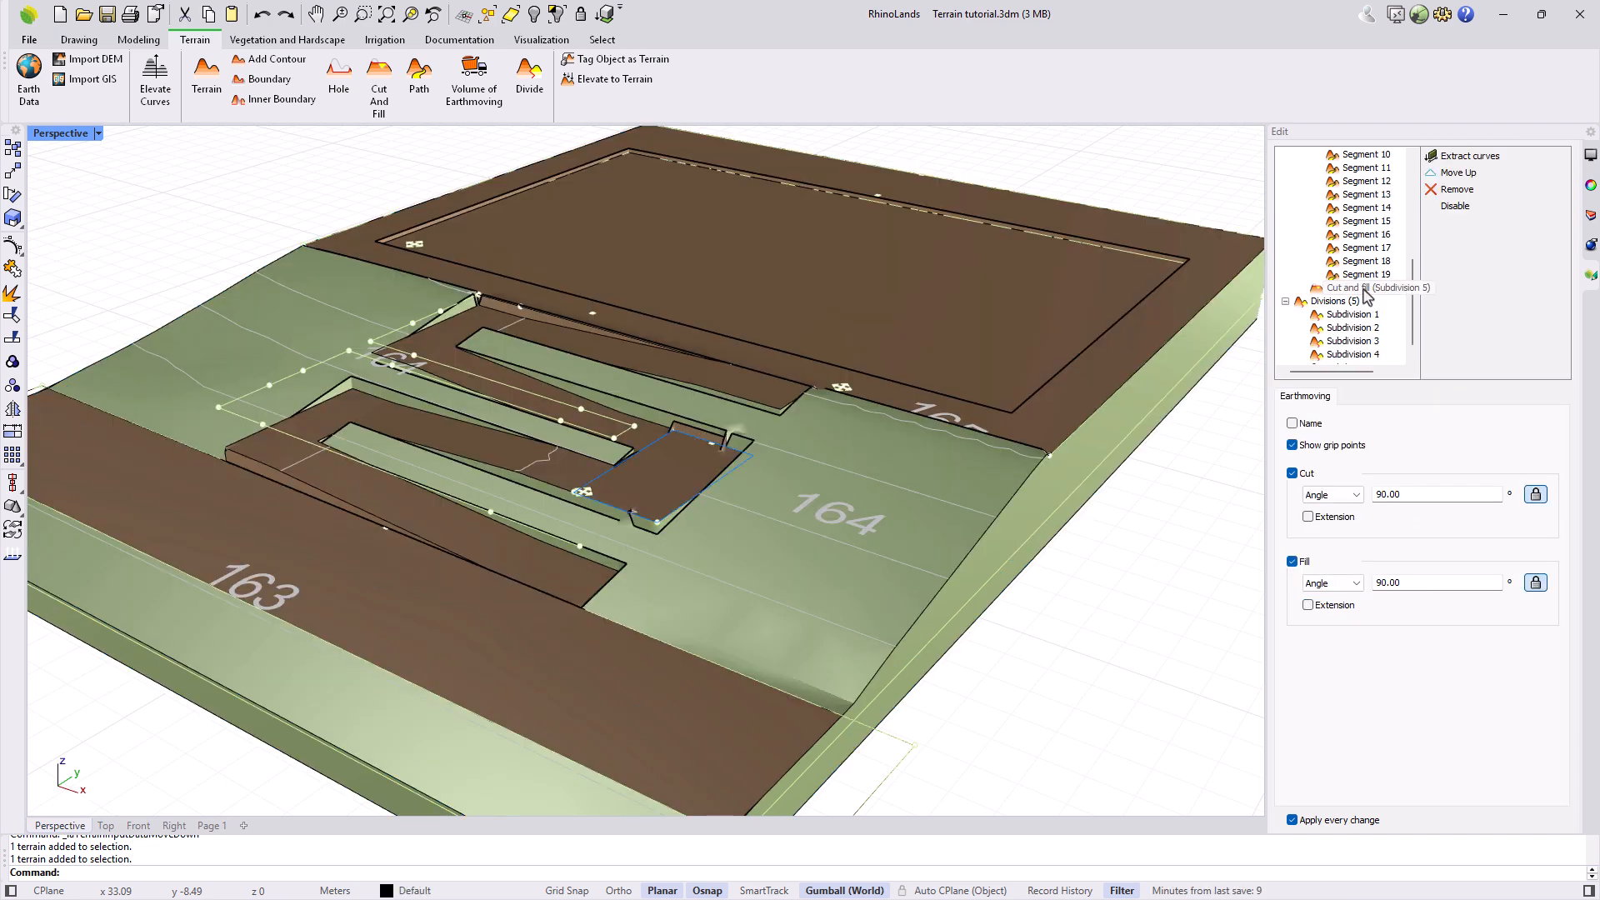
left_click(1457, 173)
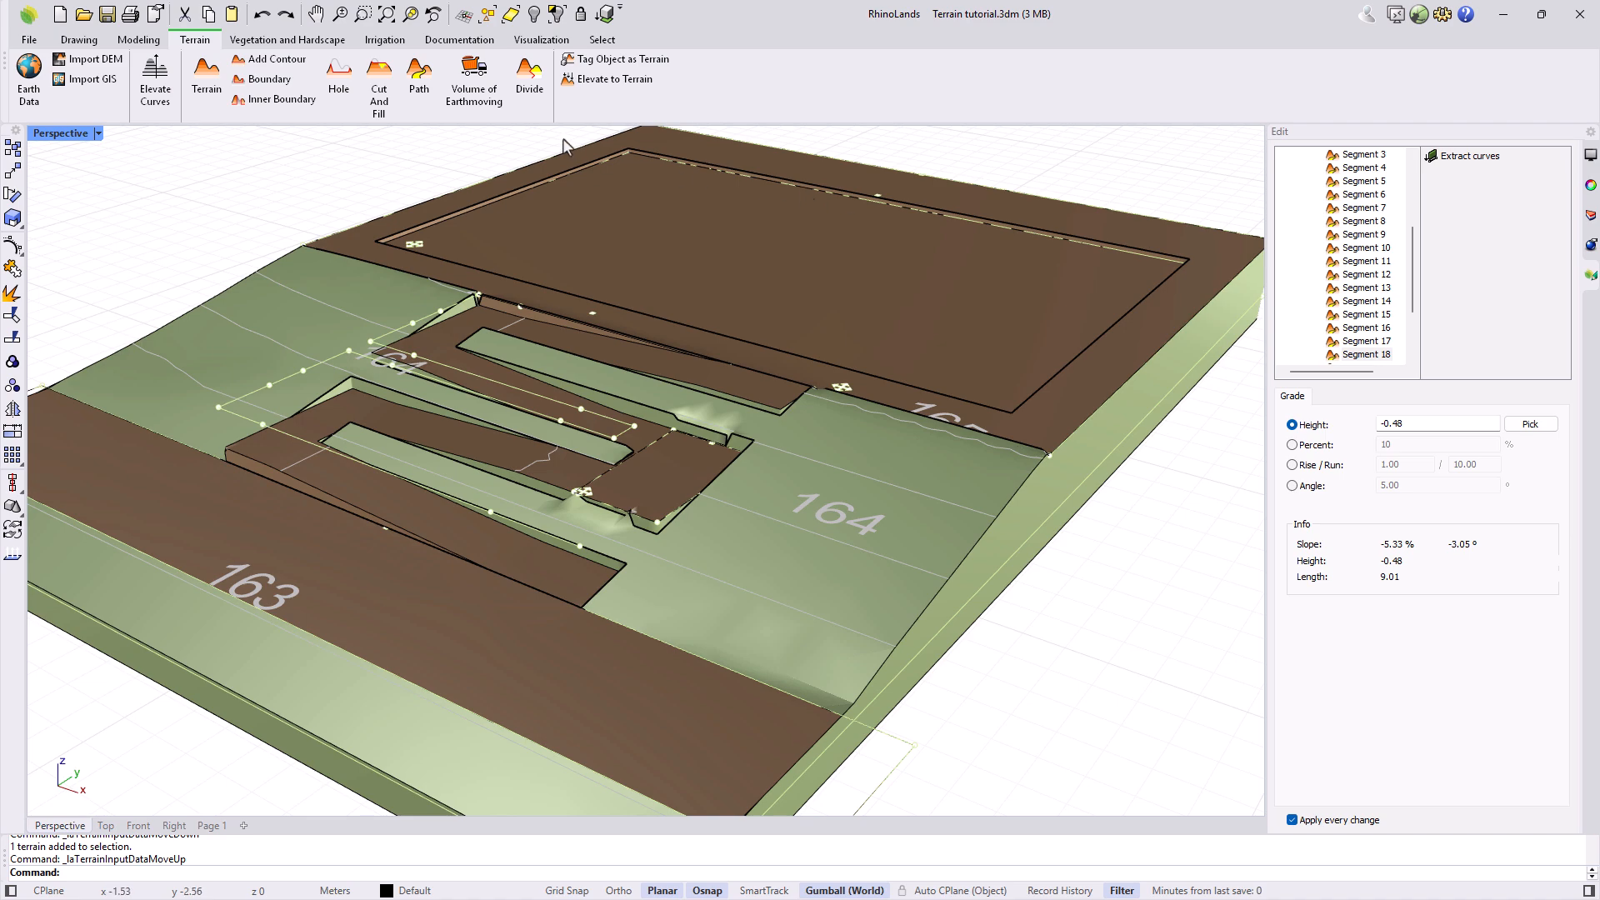
Step: Check the terrain's earthmoving volumes for cuts and fills, and close the report
left_click(479, 93)
scroll(533, 266, "down", 6)
right_click_drag(492, 430, 743, 418)
left_click(693, 414)
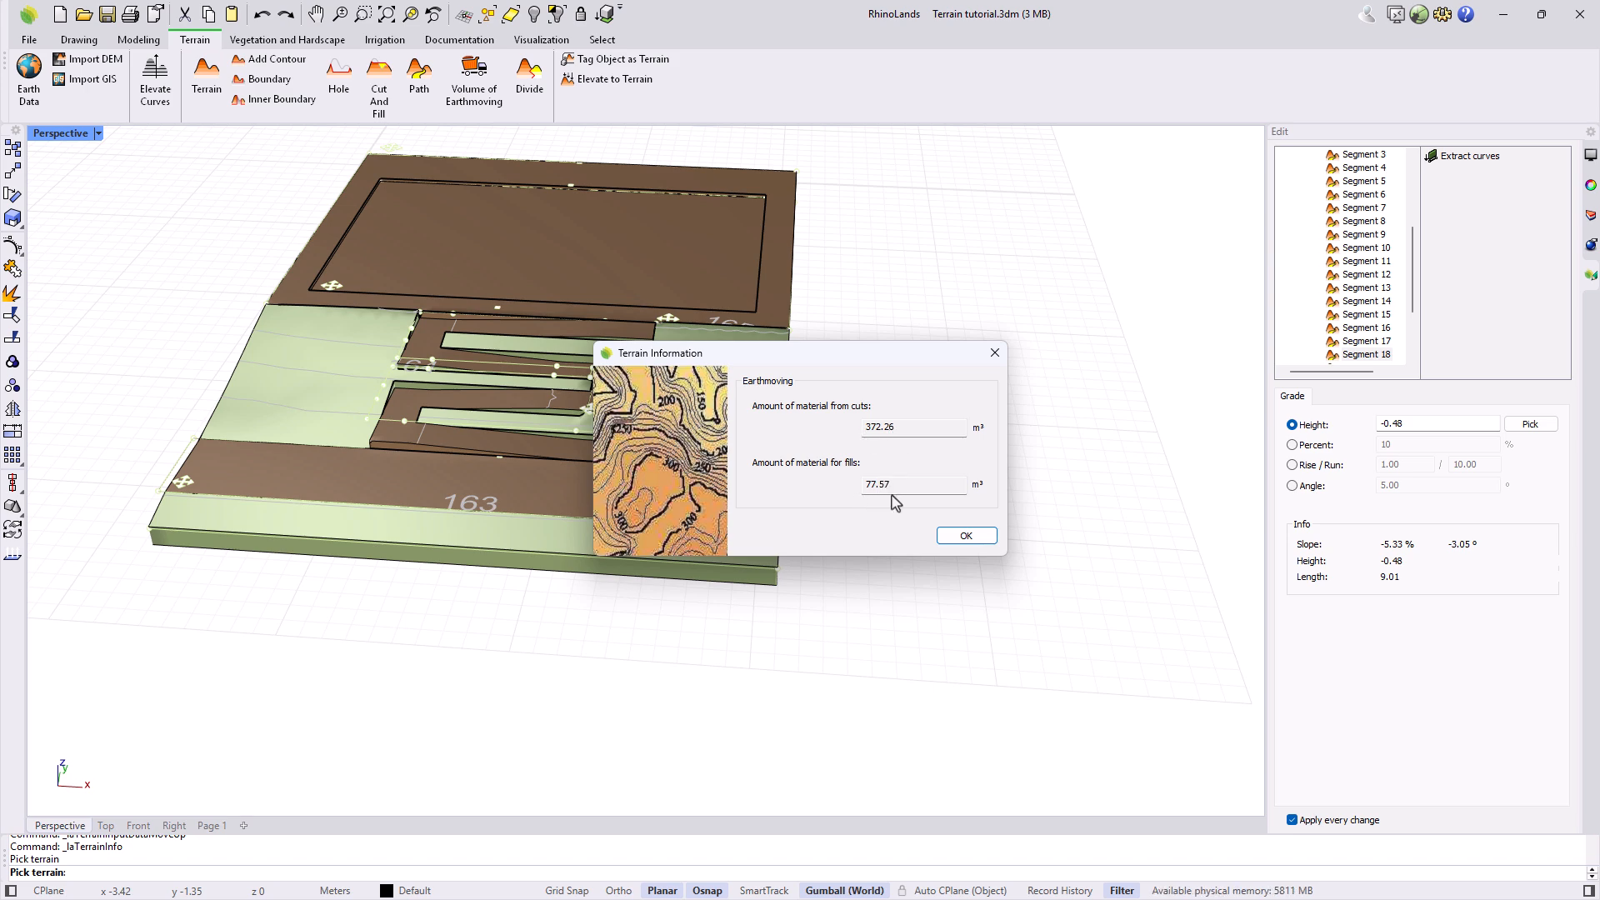
left_click(966, 535)
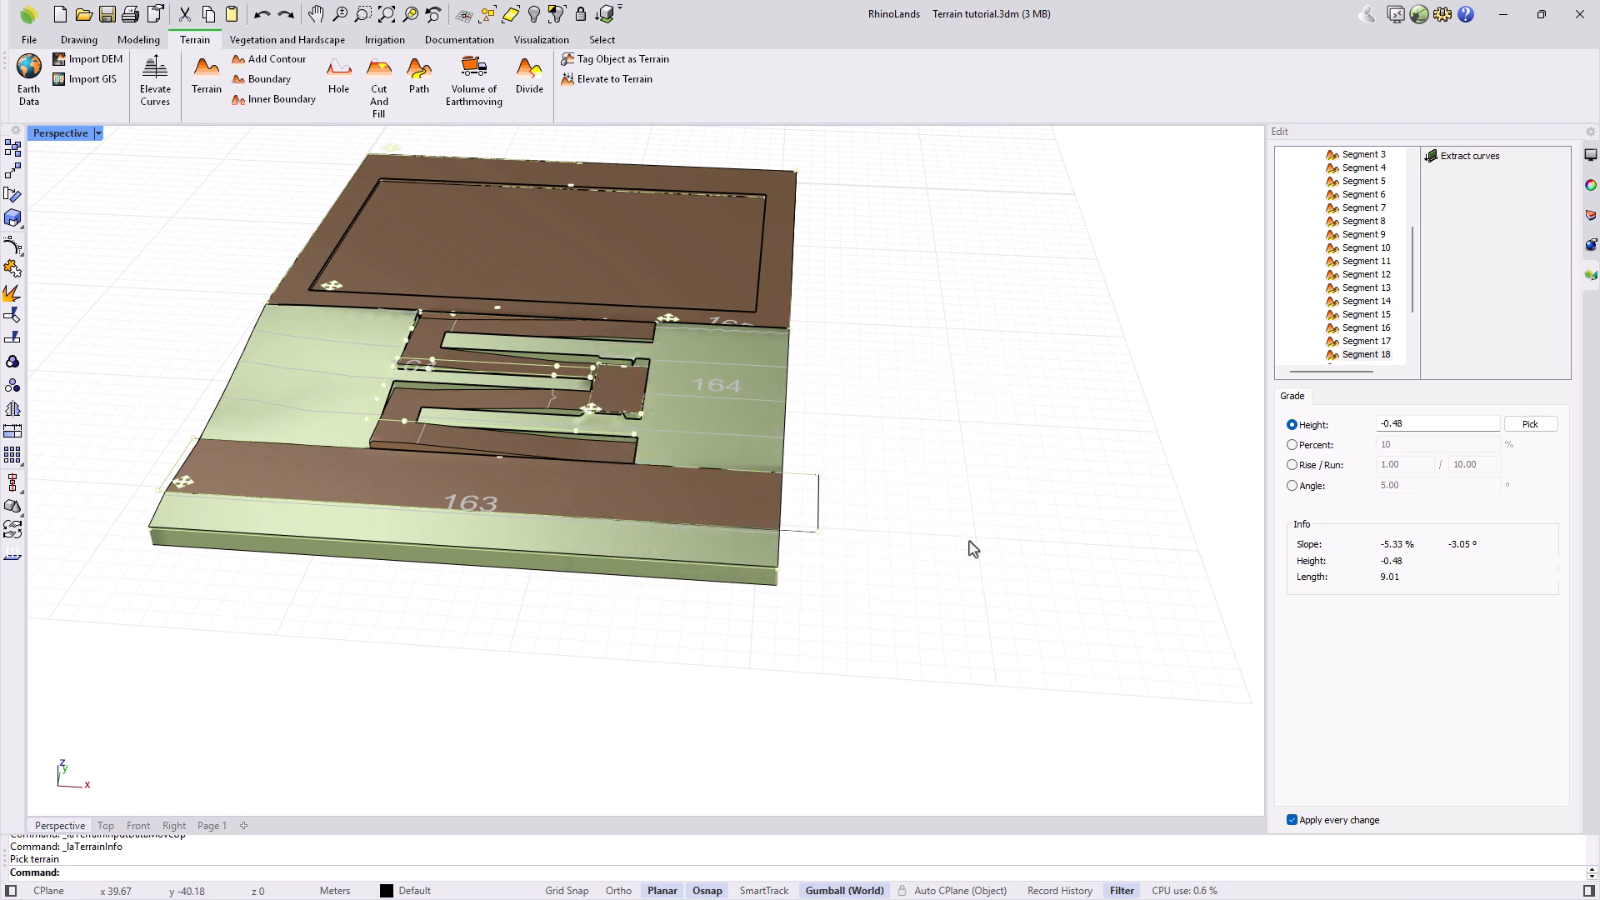
Step: Place a terrain list in front of the terrain to review its areas and volumes, and delete the list again
left_click(471, 43)
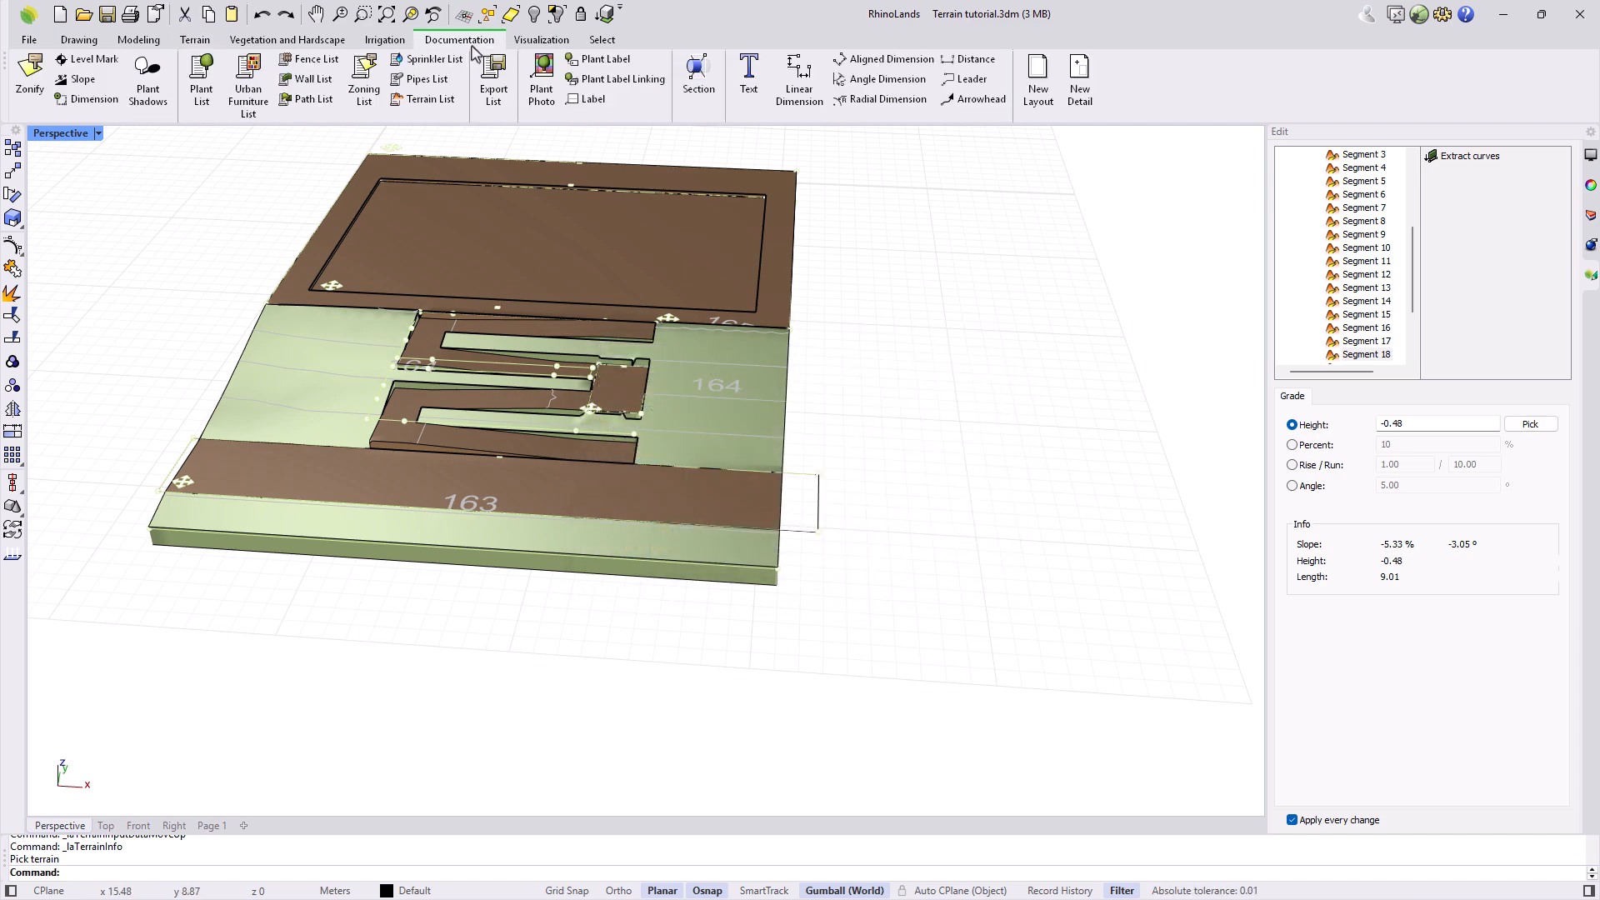
left_click(424, 99)
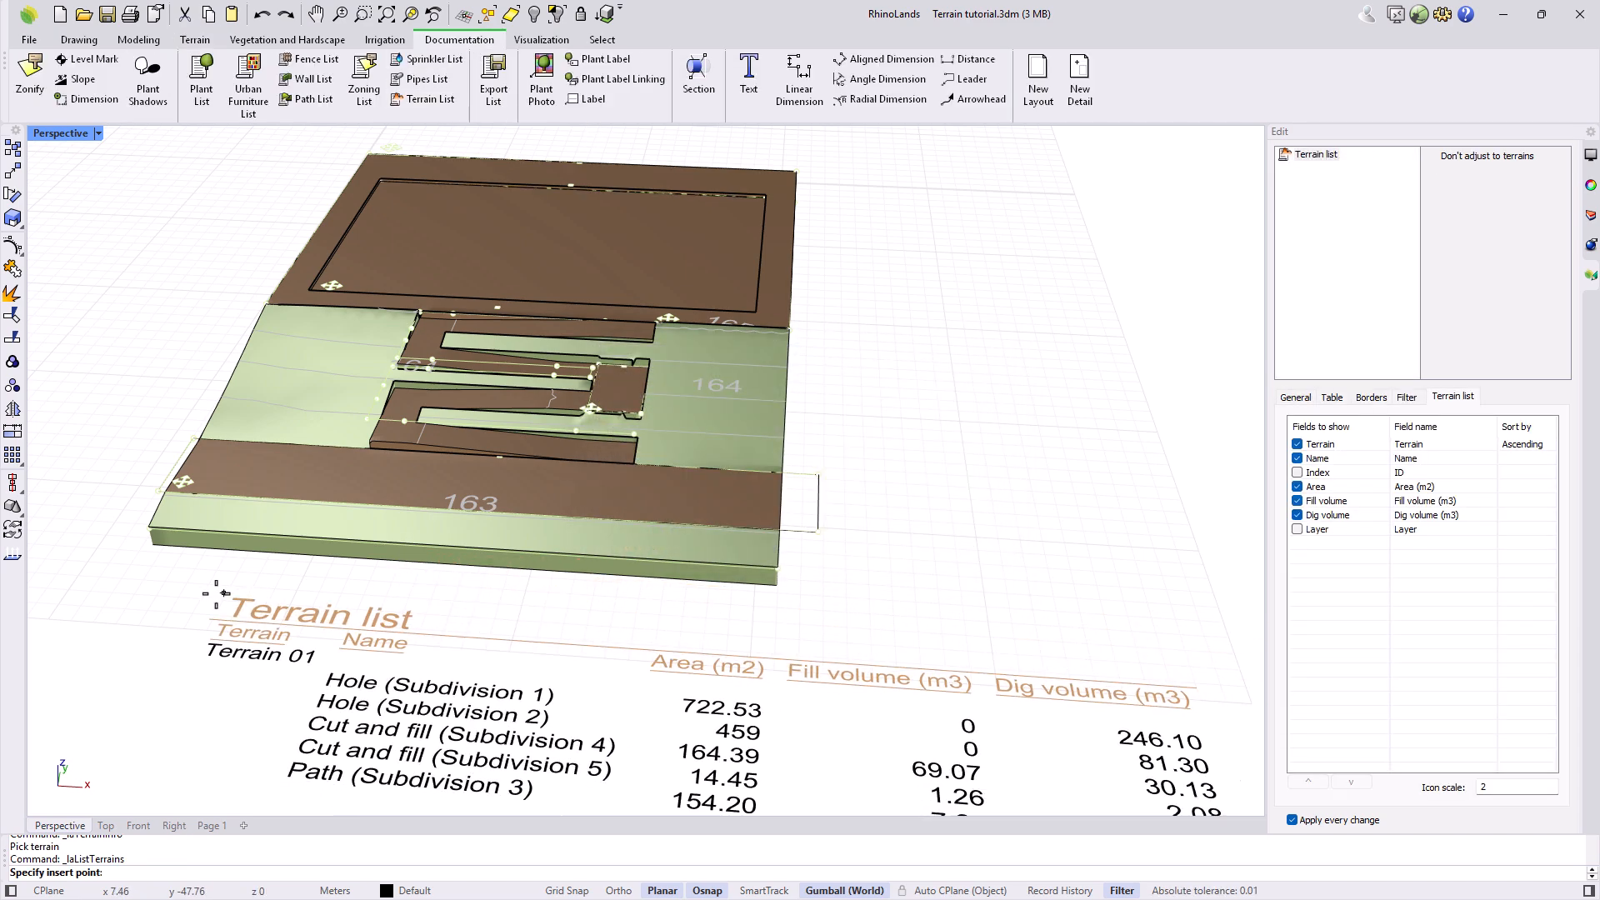
left_click(104, 558)
scroll(333, 562, "down", 2)
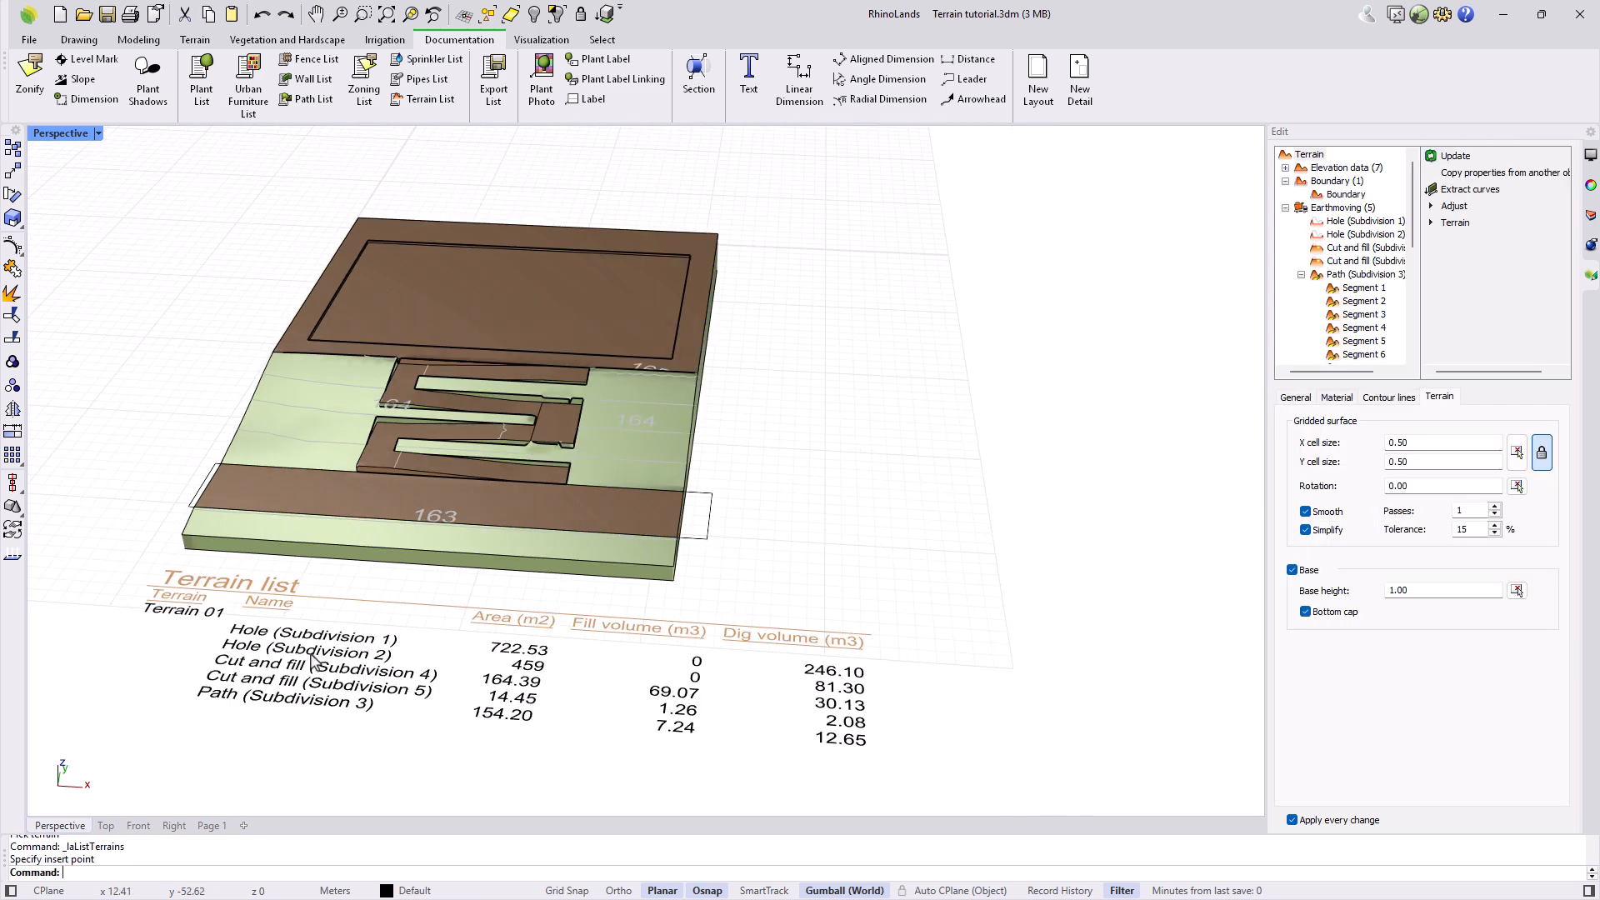
left_click(296, 702)
key("Delete")
Step: Examine the terrain's divisions and their subdivision properties, and deselect the terrain
left_click(199, 42)
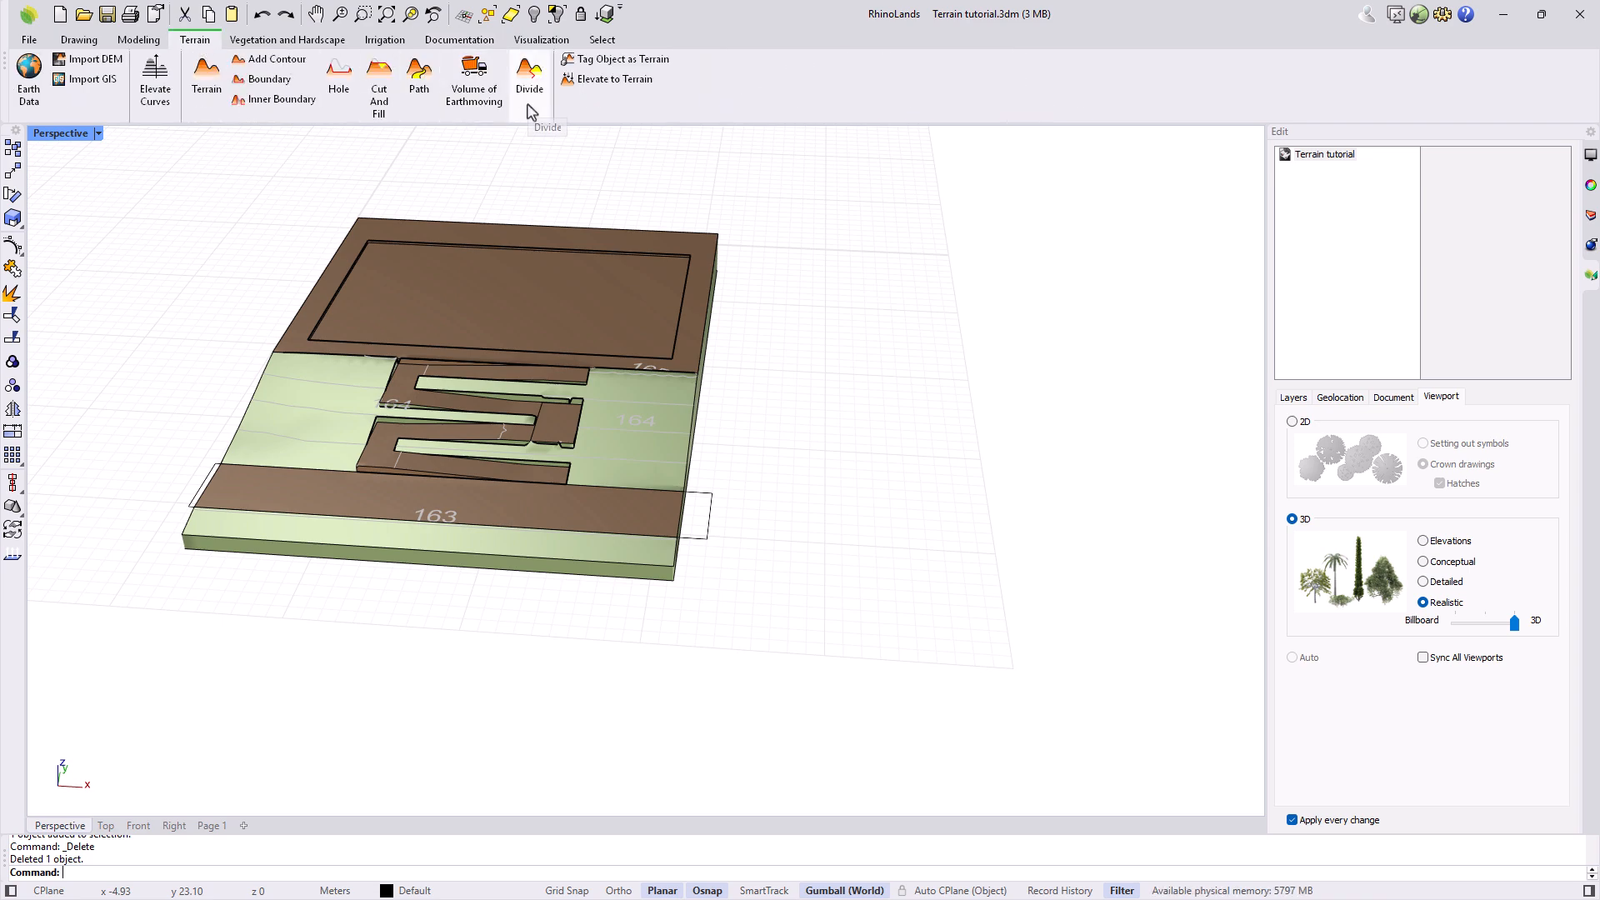
left_click(638, 431)
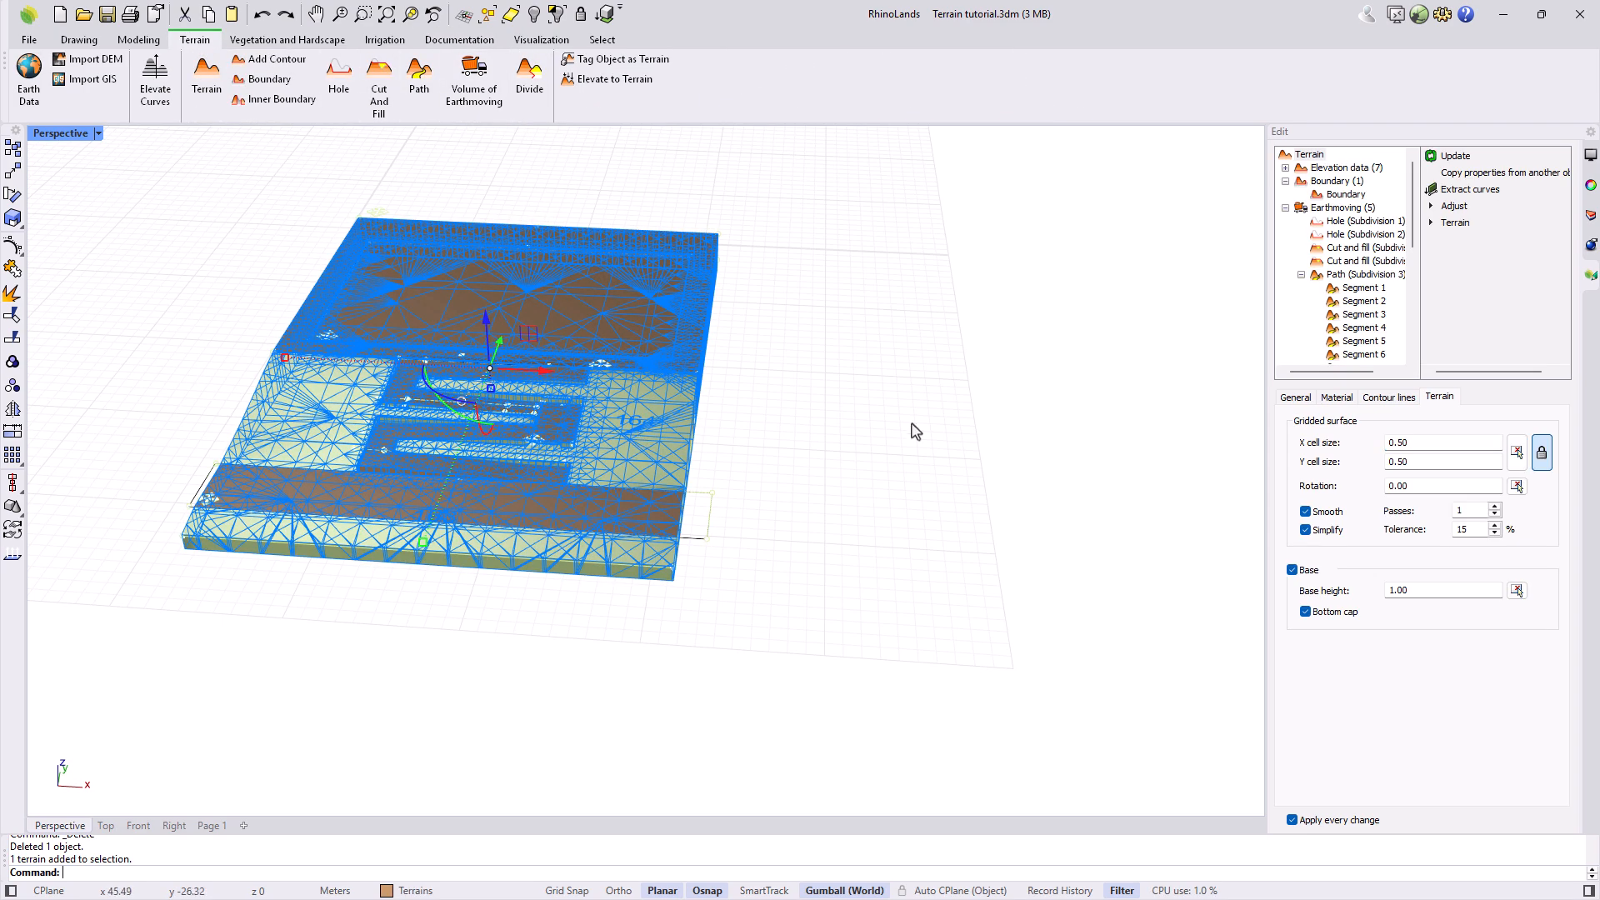
left_click(1302, 209)
left_click(1327, 221)
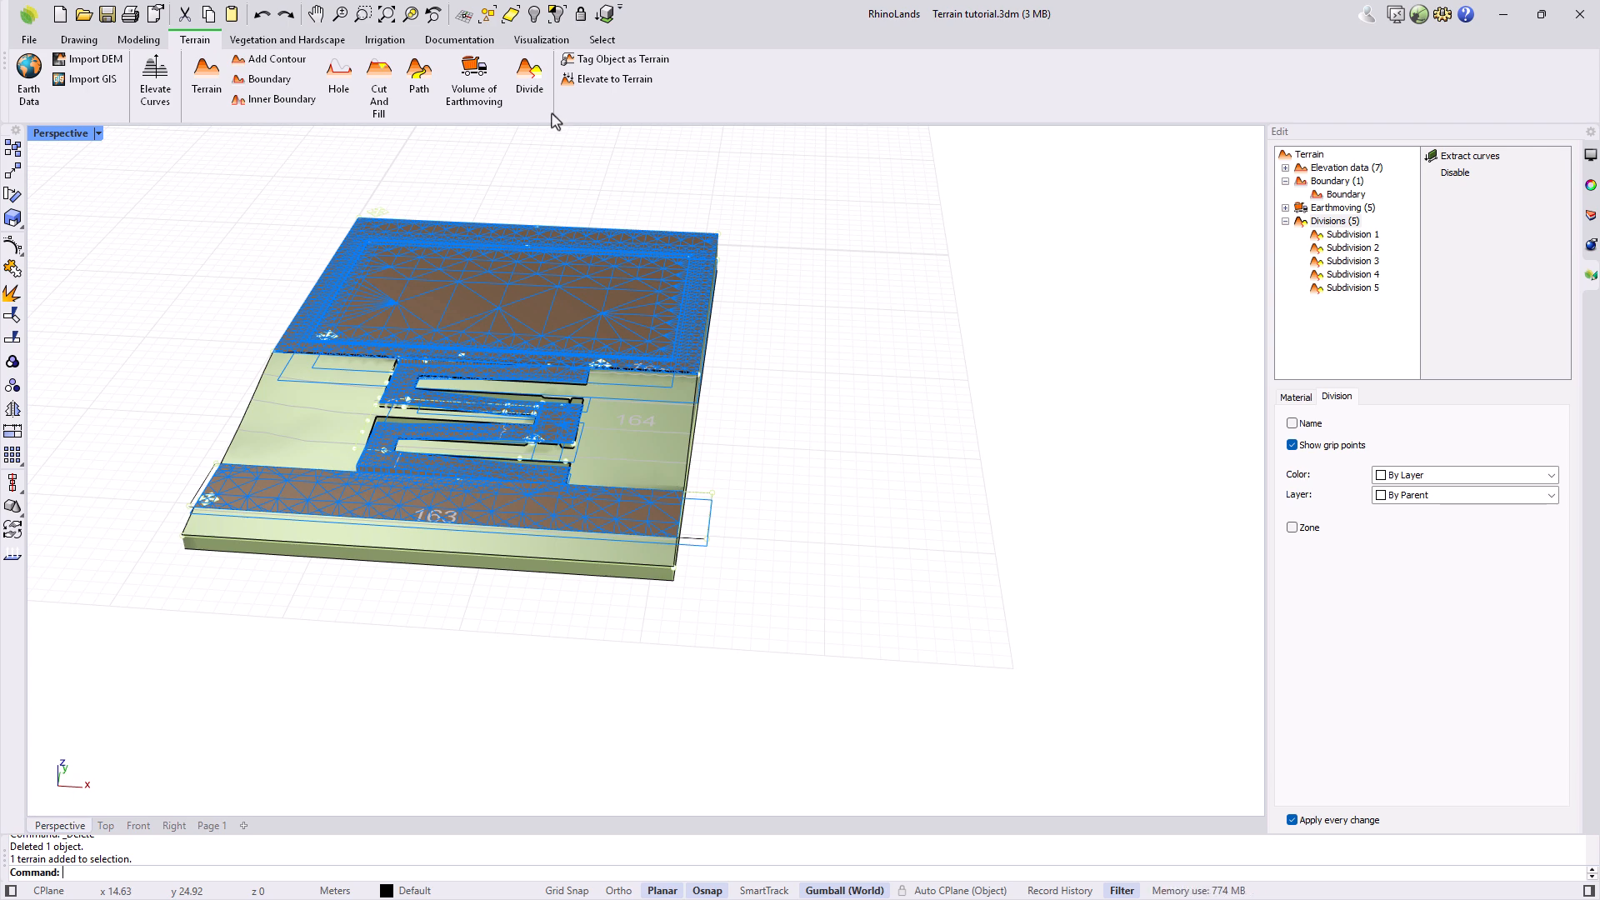
key("Escape")
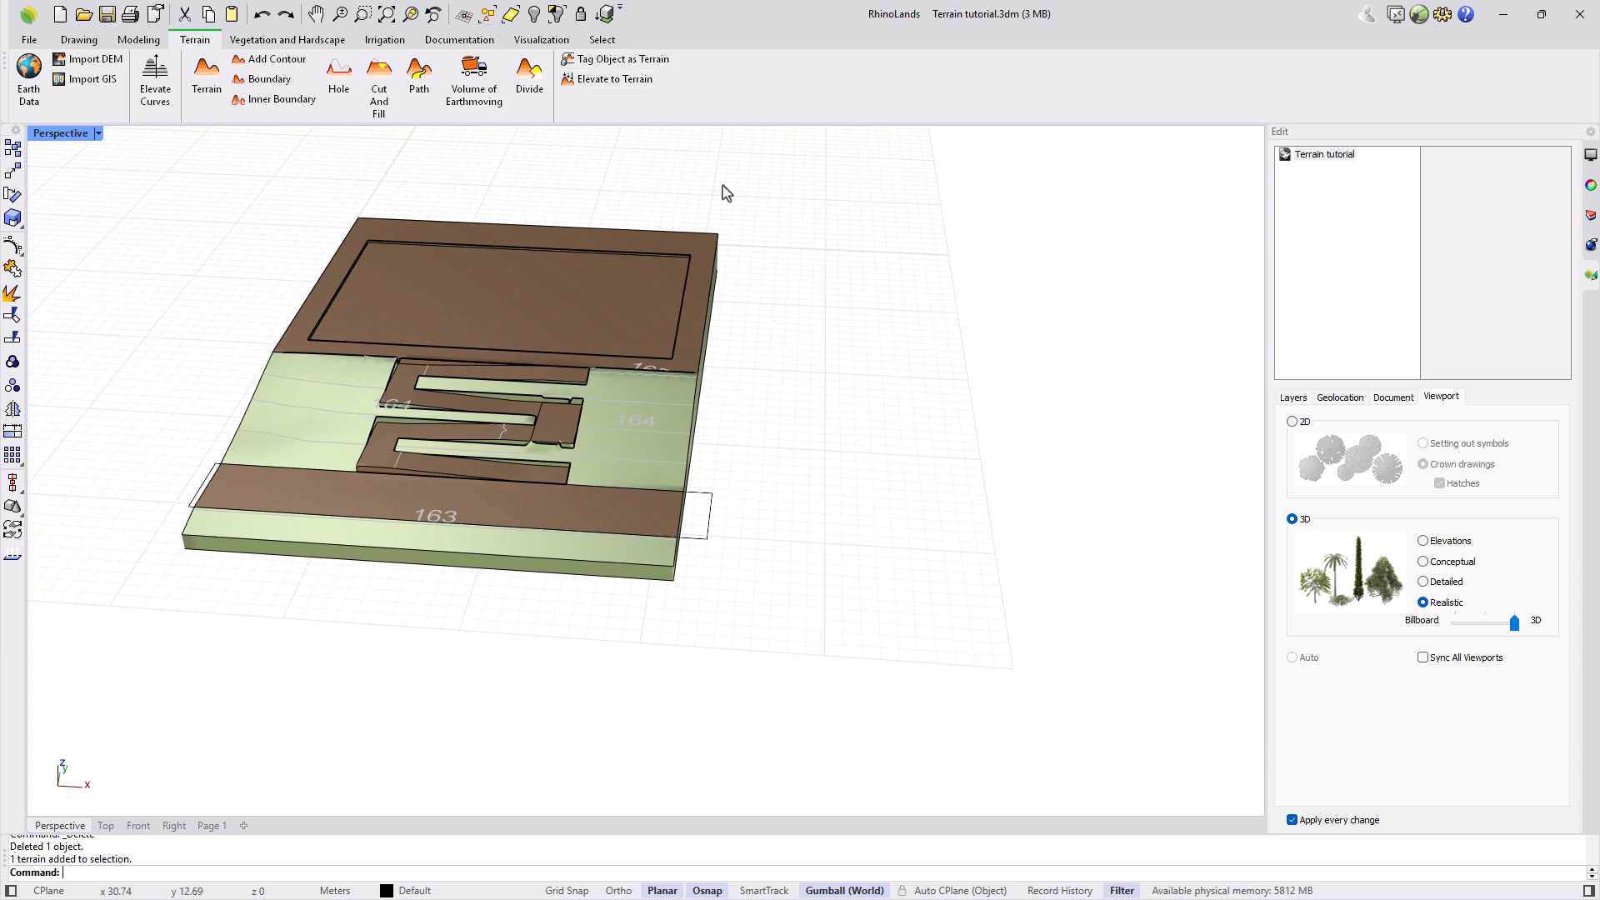
Step: Delete the wide rectangle curve left at the foot of the slope
left_click(701, 534)
key("Delete")
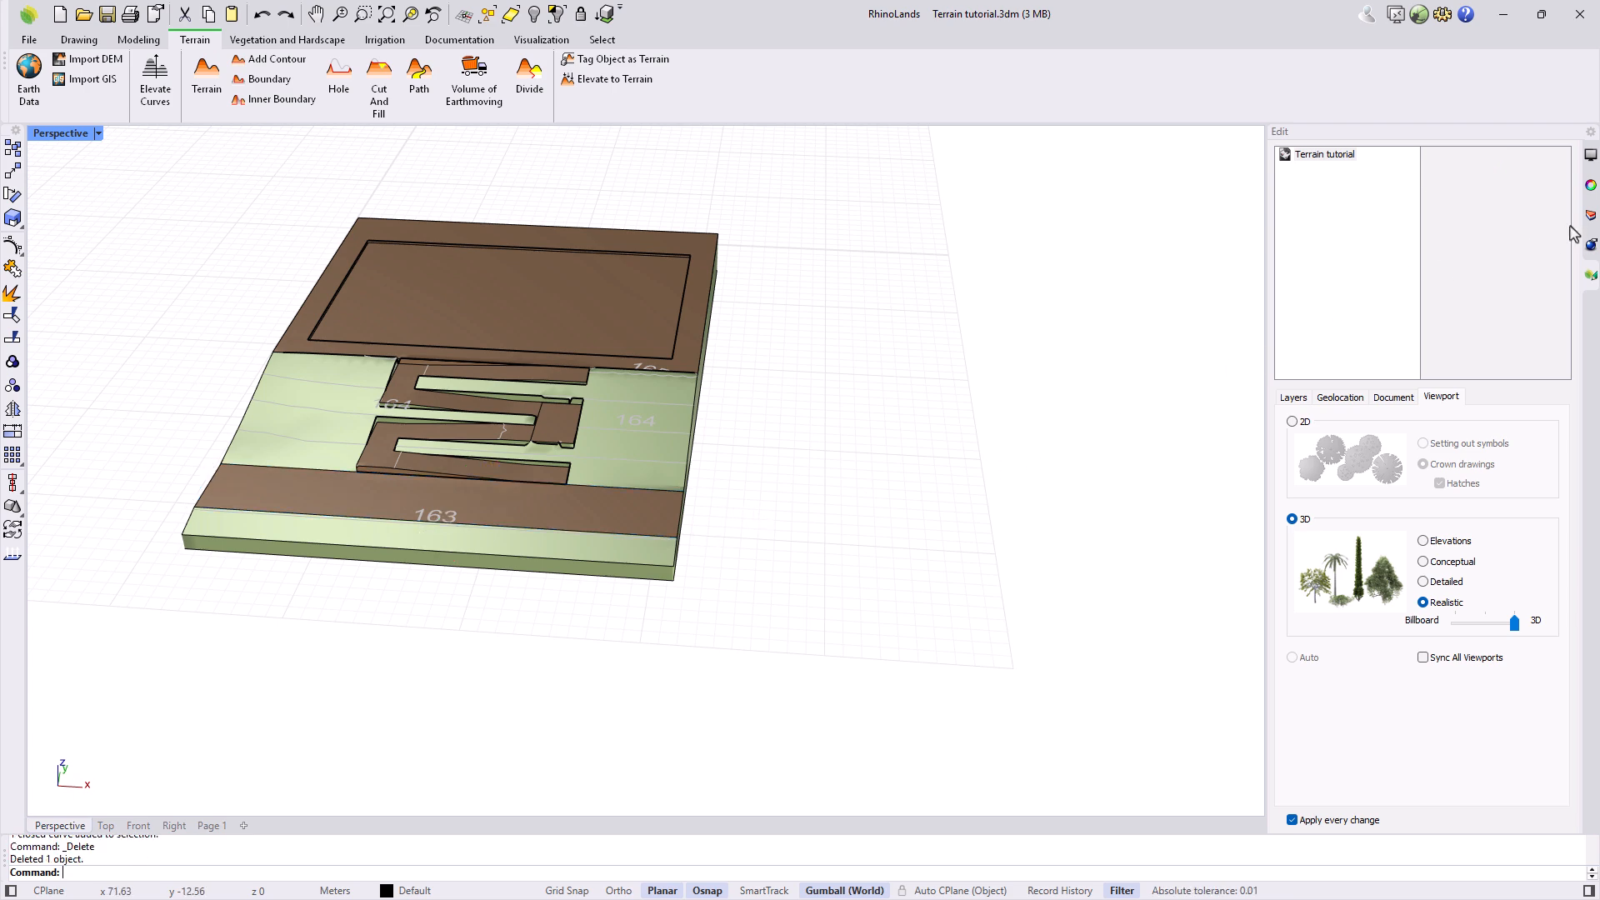
Step: Turn on the Modeling layer to show the modeled wall and platform elements on the terrain
left_click(1591, 215)
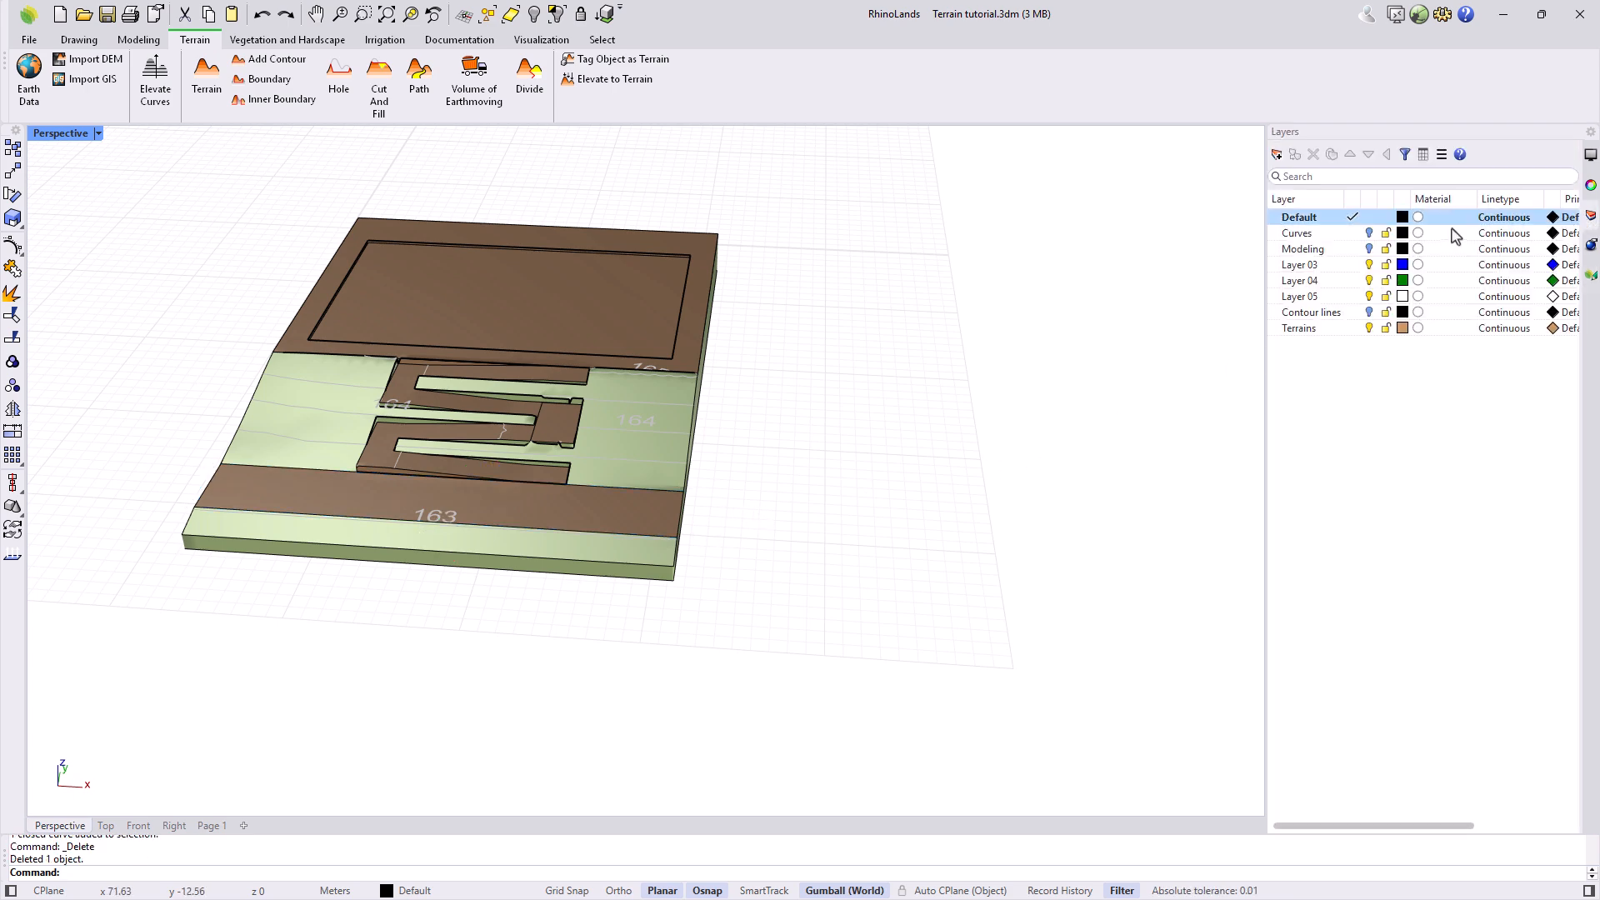
left_click(1369, 249)
right_click_drag(957, 464, 750, 488)
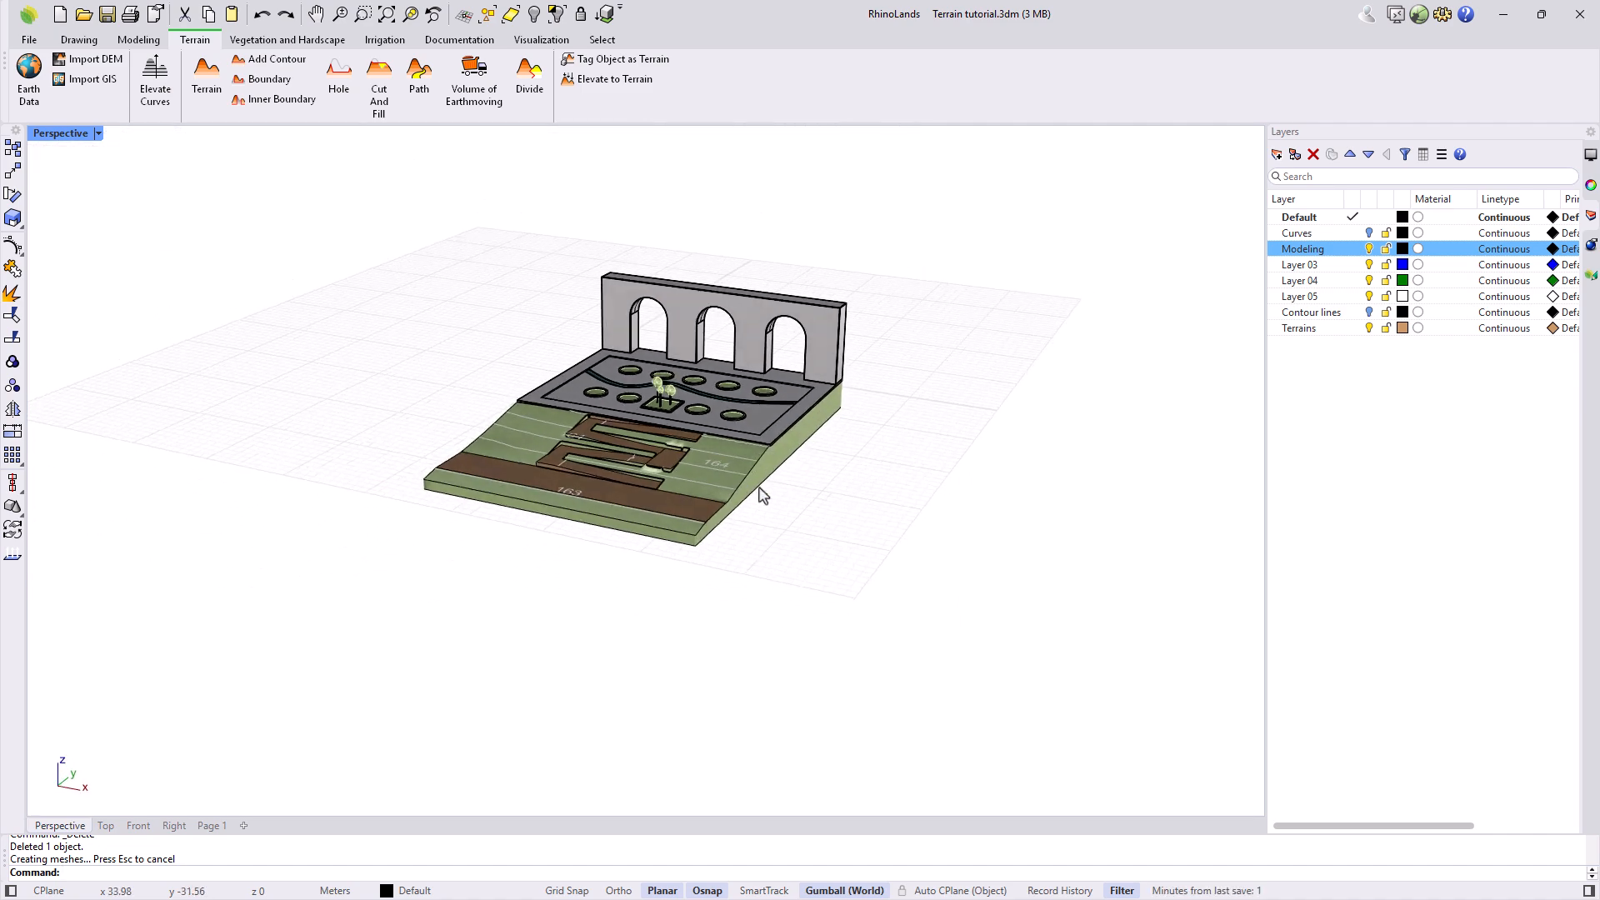
scroll(750, 489, "up", 5)
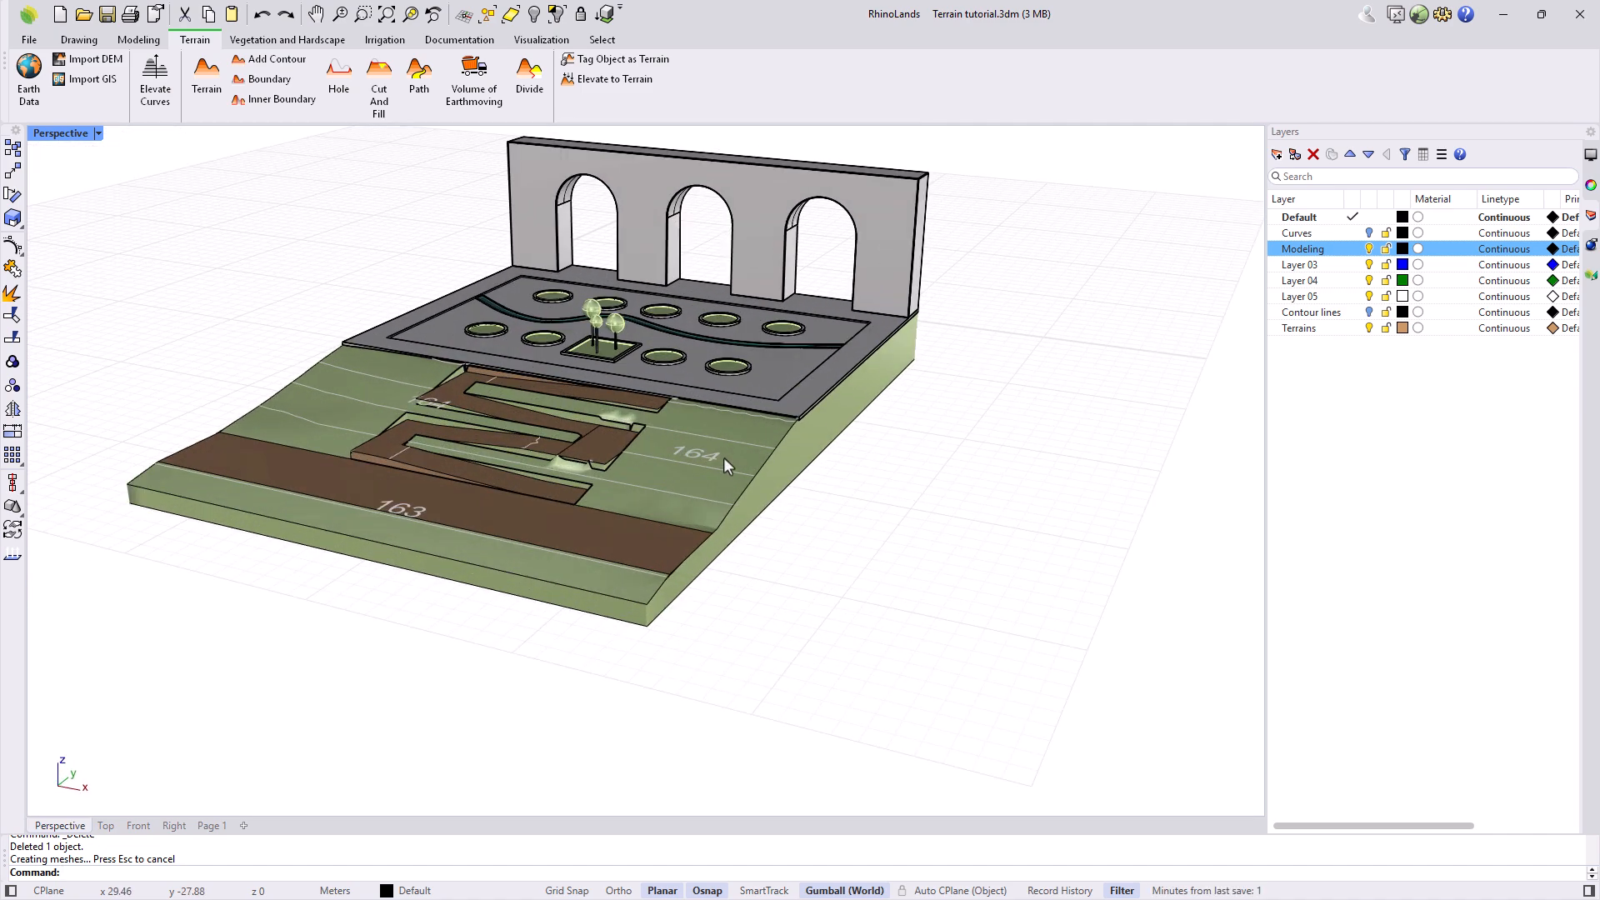